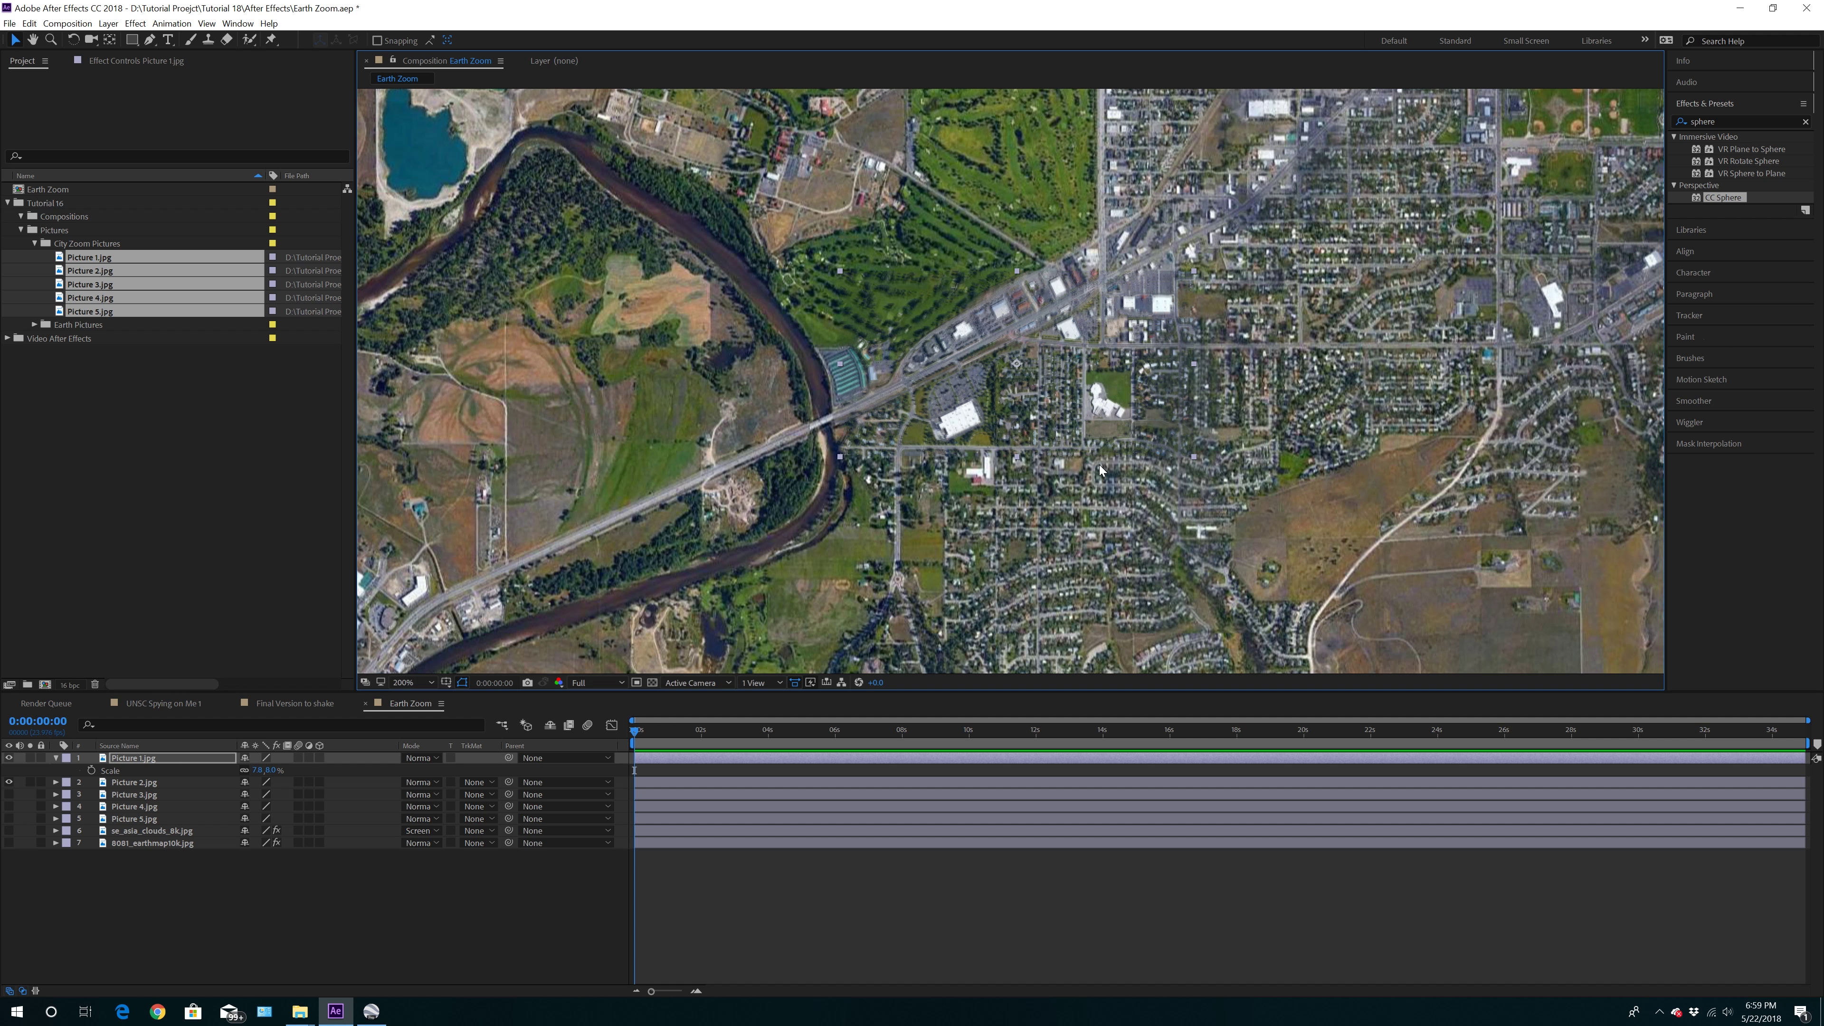
# Parent Picture 1.jpg to Picture 2.jpg and turn on the visibility of Picture 3.jpg
pyautogui.click(56, 758)
pyautogui.moveTo(508, 758); pyautogui.dragTo(136, 771)
pyautogui.click(134, 770)
pyautogui.click(9, 783)
# Scale down Picture 2.jpg and position it over the matching area of Picture 3.jpg
pyautogui.press('s')
pyautogui.moveTo(257, 783); pyautogui.dragTo(146, 777)
pyautogui.moveTo(691, 575); pyautogui.dragTo(705, 552)
pyautogui.moveTo(1458, 358); pyautogui.dragTo(1426, 356)
pyautogui.moveTo(1053, 393); pyautogui.dragTo(1044, 393)
pyautogui.moveTo(1016, 566); pyautogui.dragTo(1013, 560)
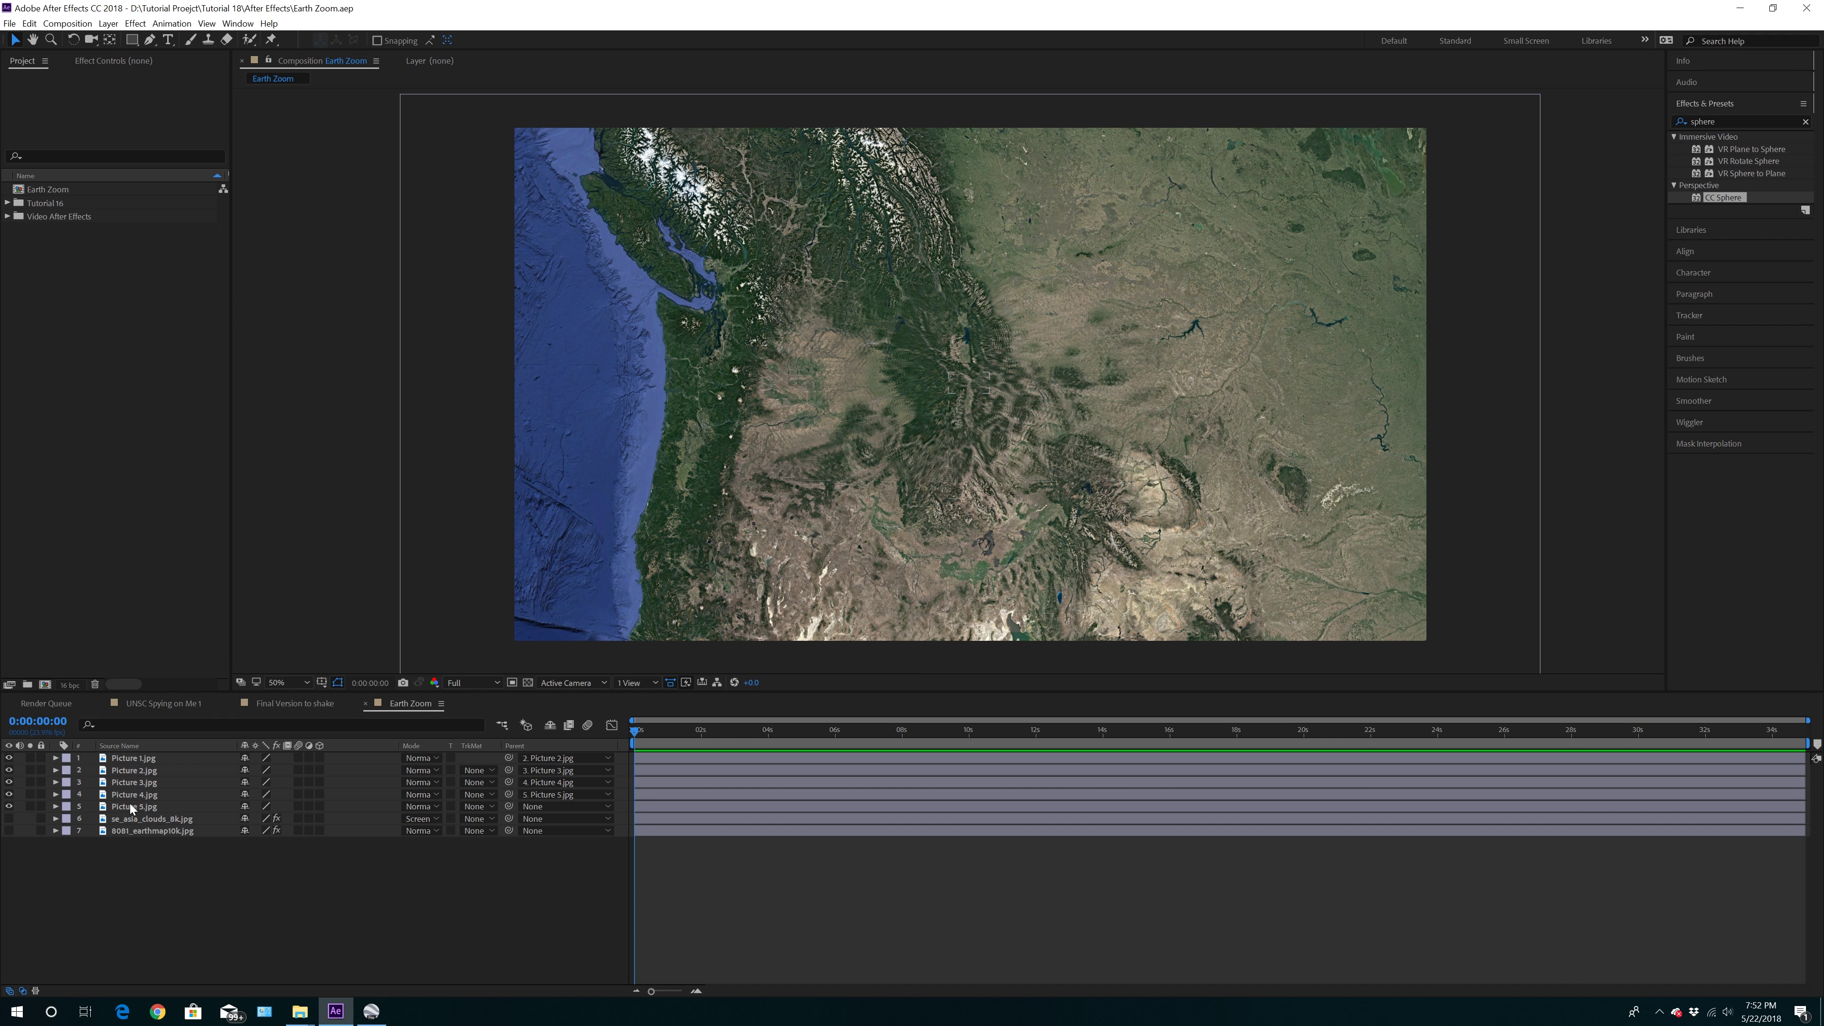
# Scale Picture 5.jpg down to about 19% and turn on the visibility of the clouds and earth map layers
pyautogui.click(147, 831)
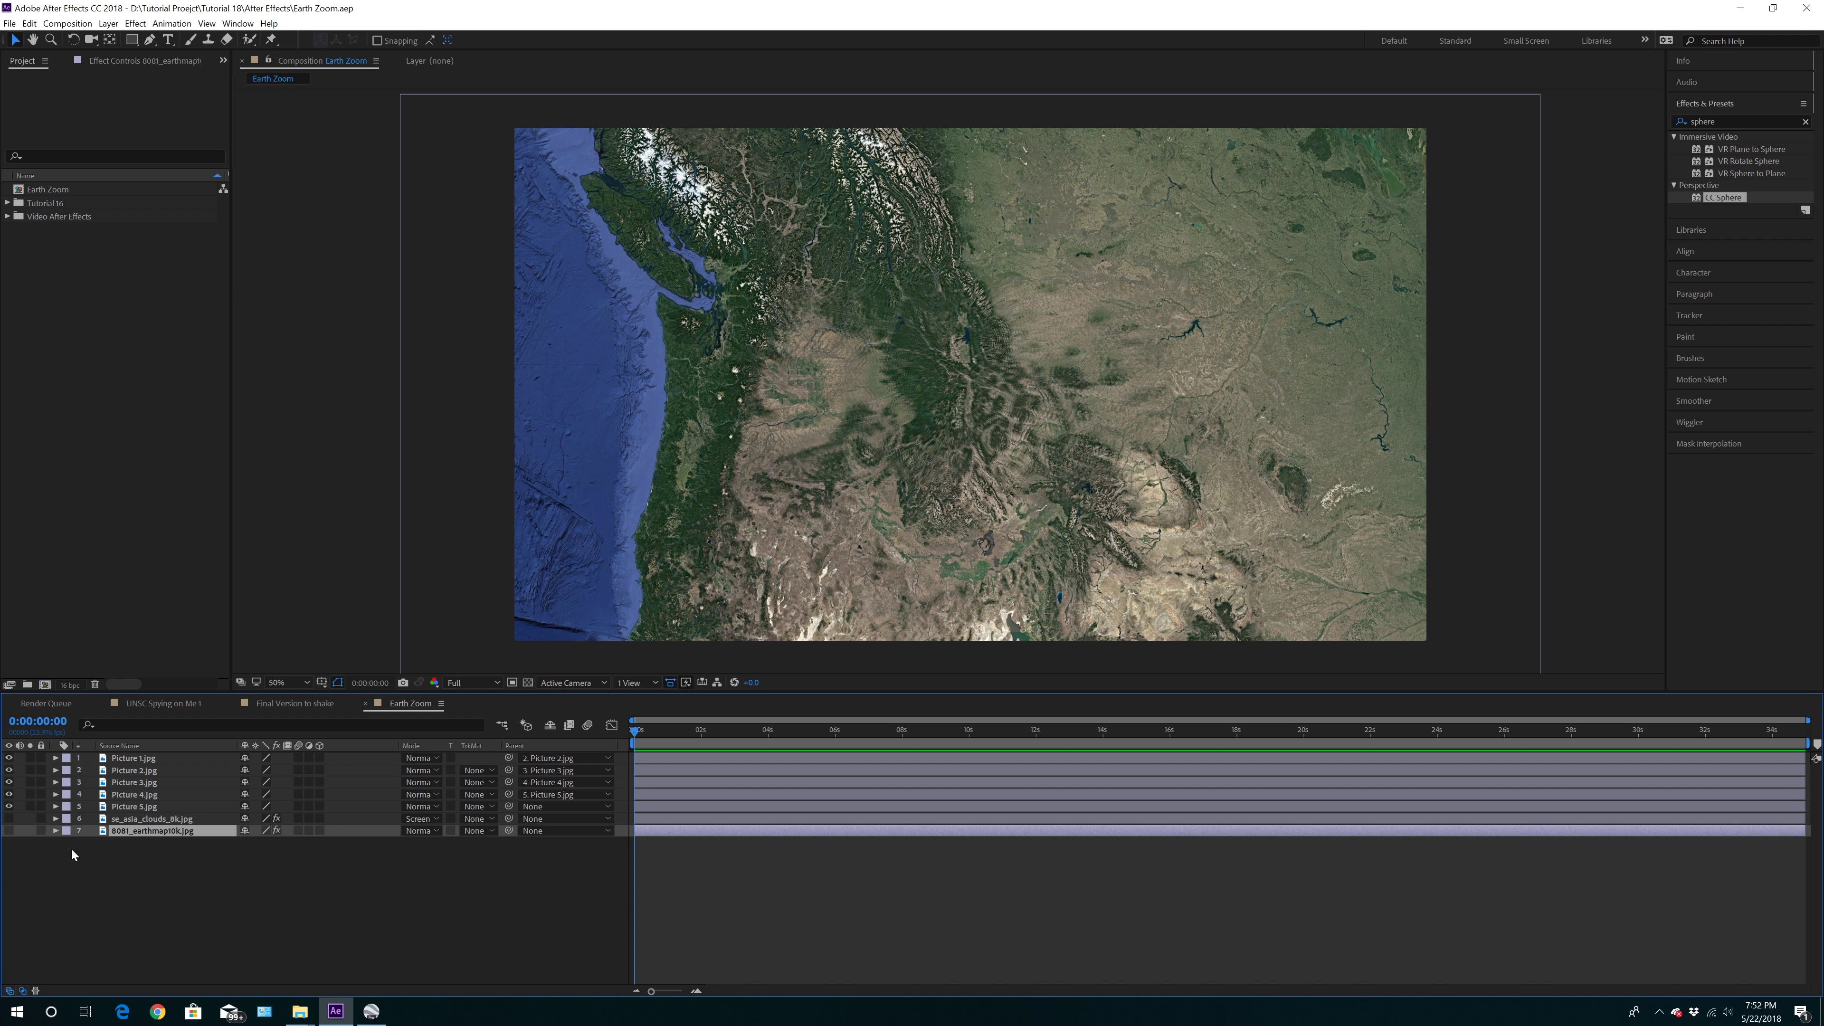
pyautogui.click(141, 808)
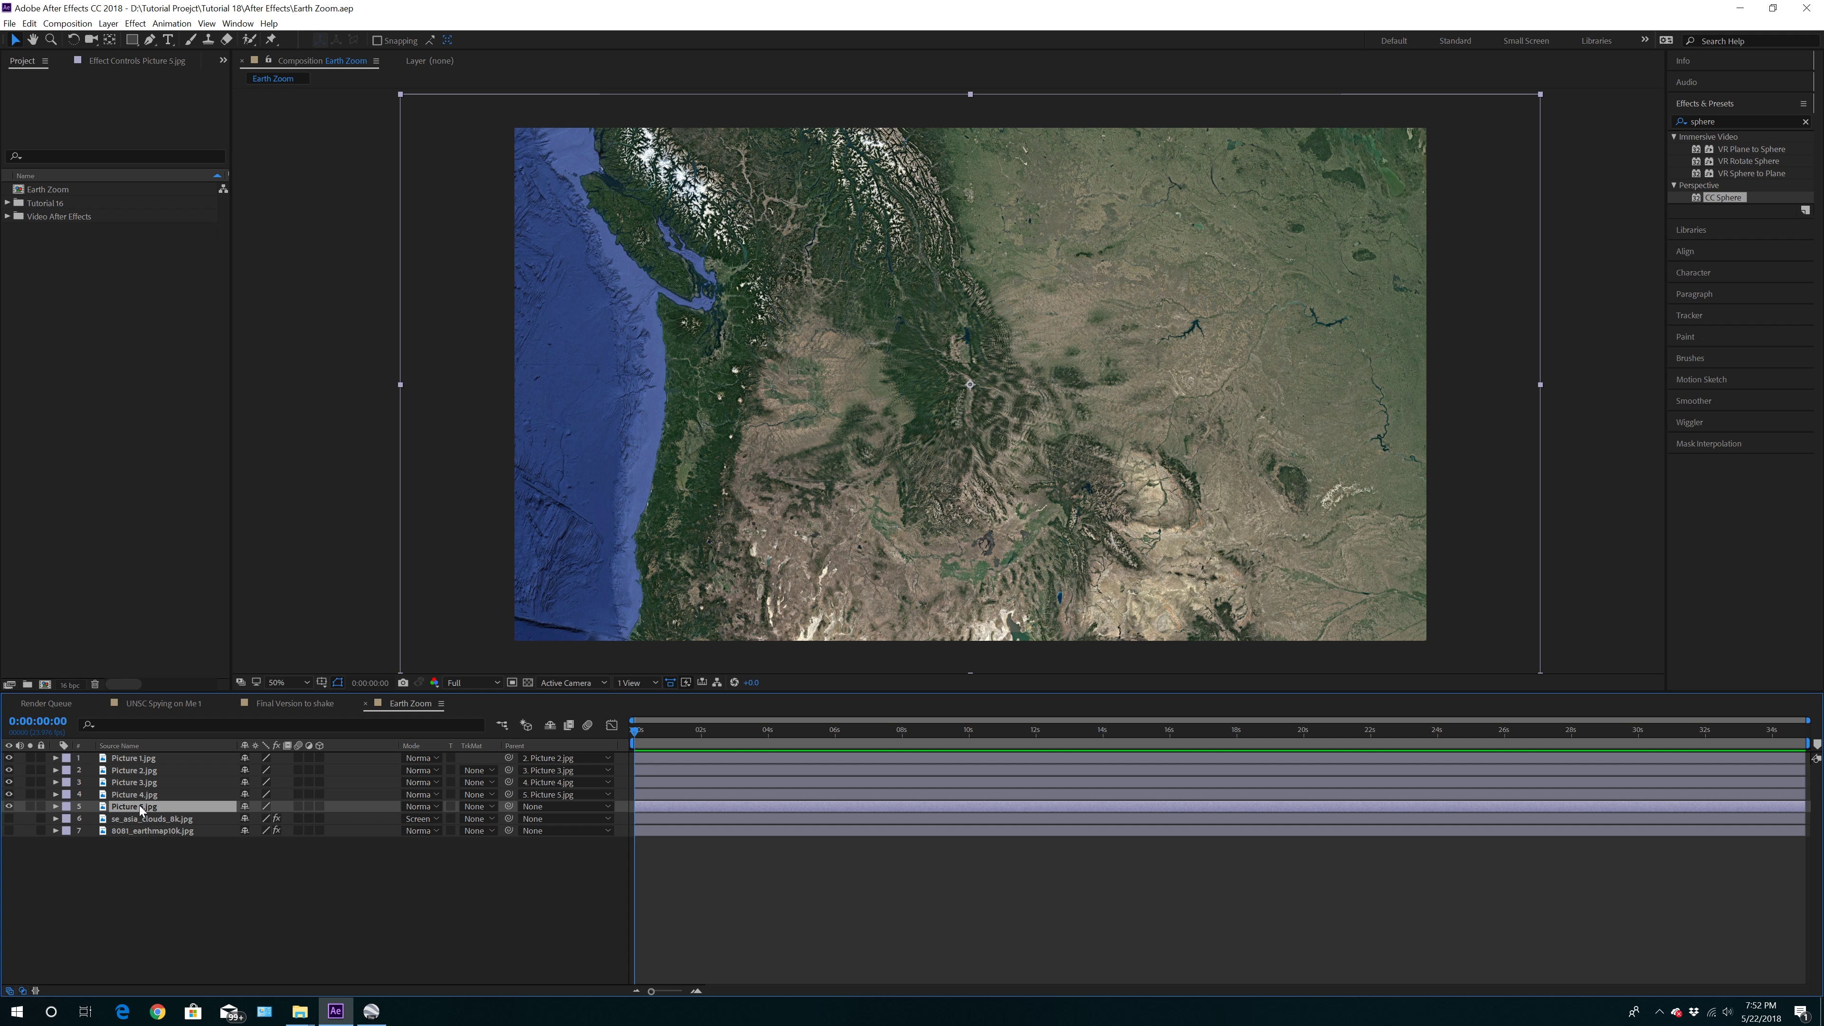
pyautogui.press('s')
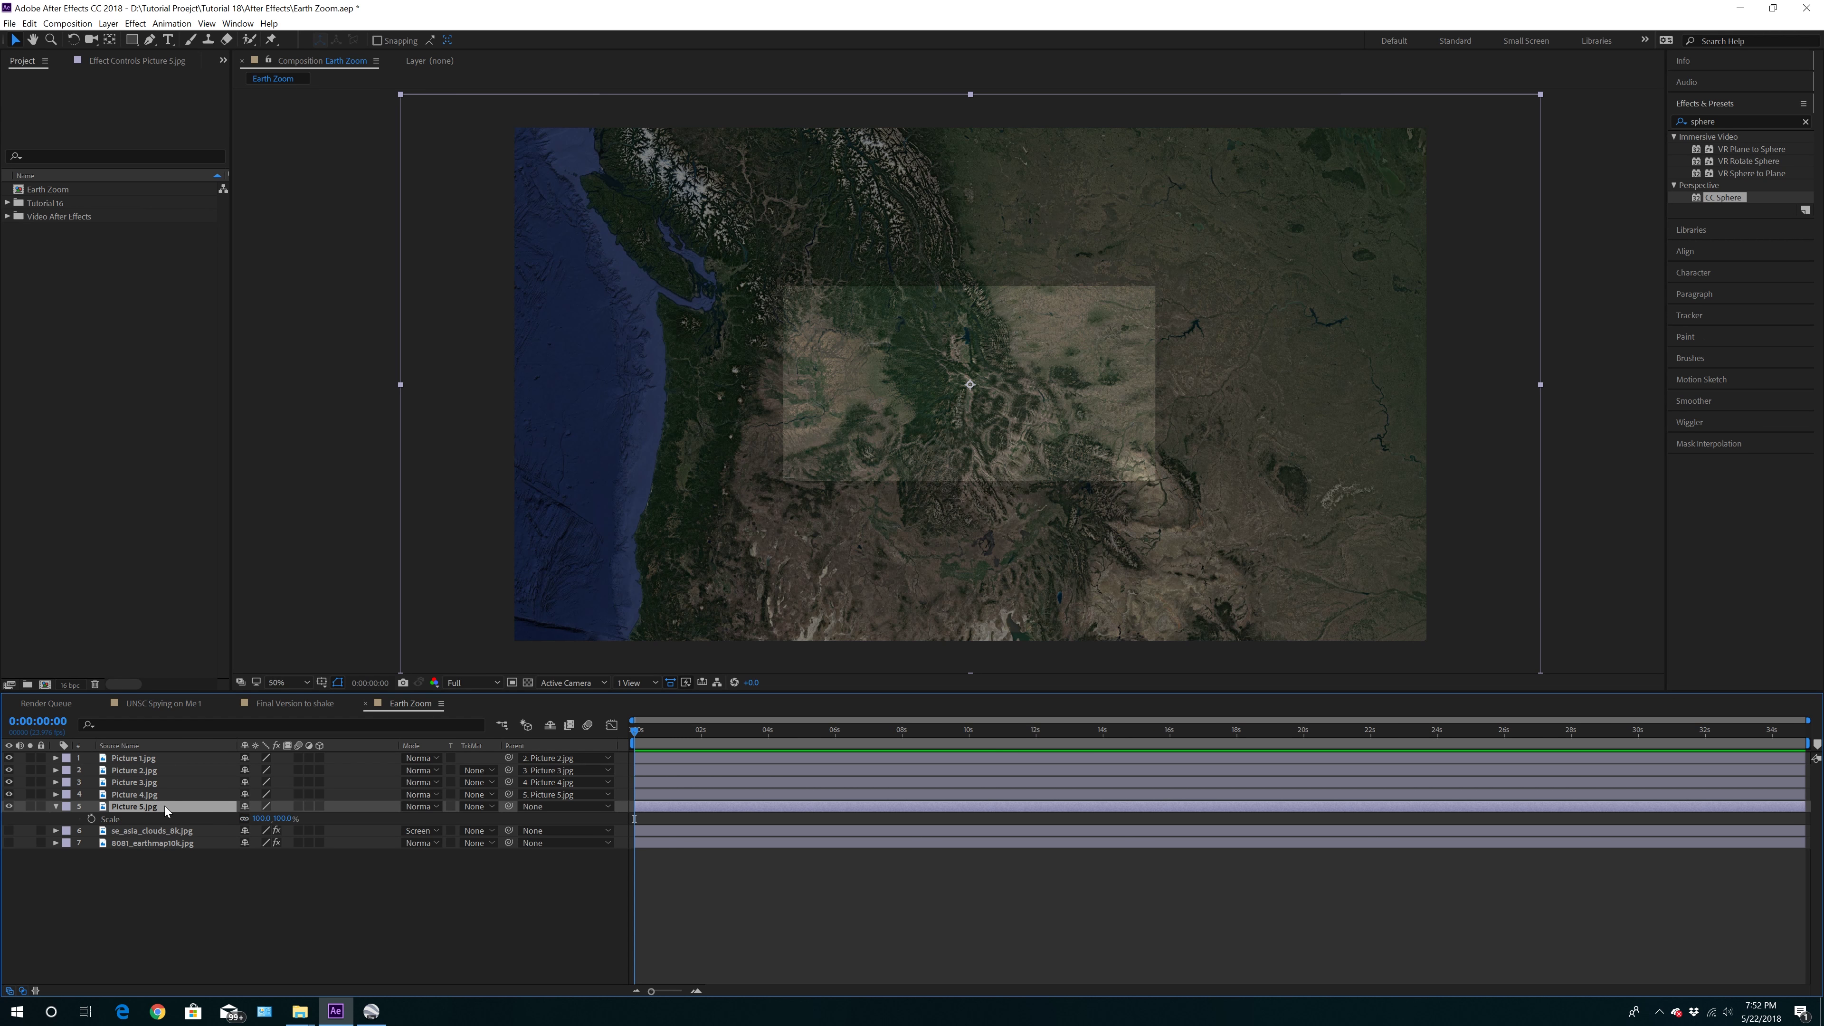
pyautogui.moveTo(262, 822); pyautogui.dragTo(211, 828)
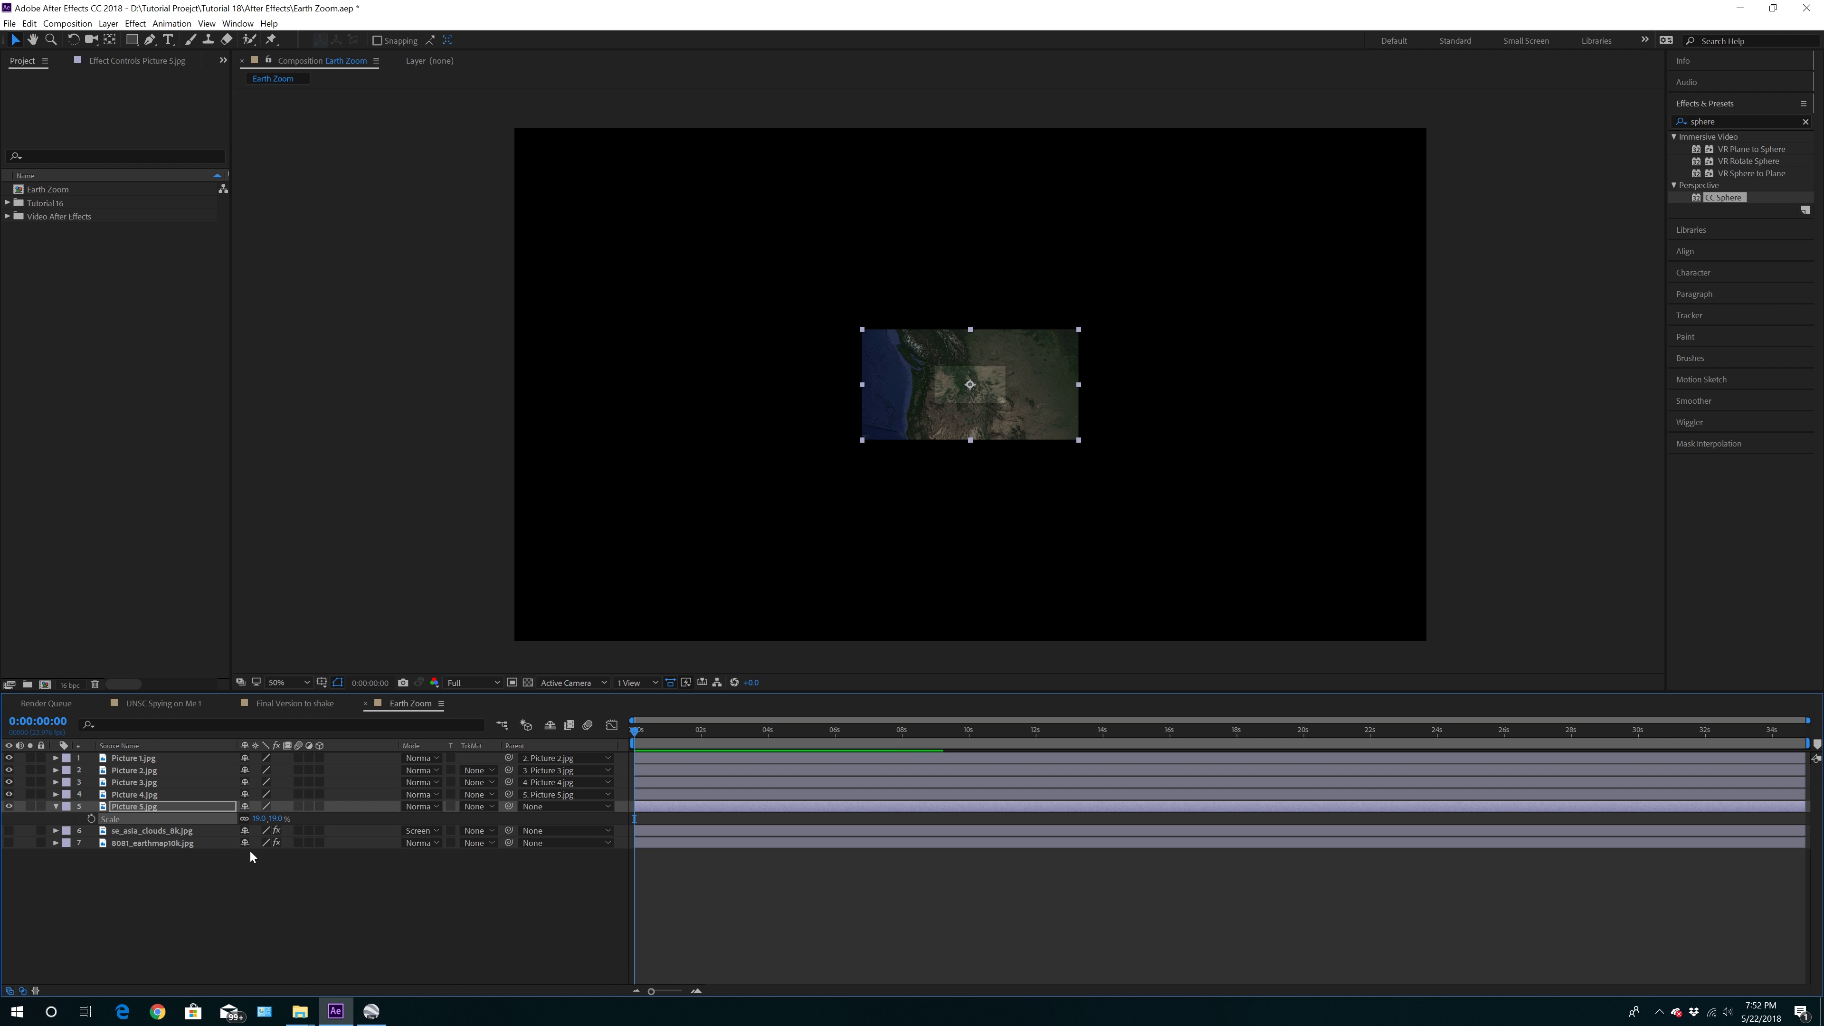
pyautogui.click(9, 843)
pyautogui.click(8, 831)
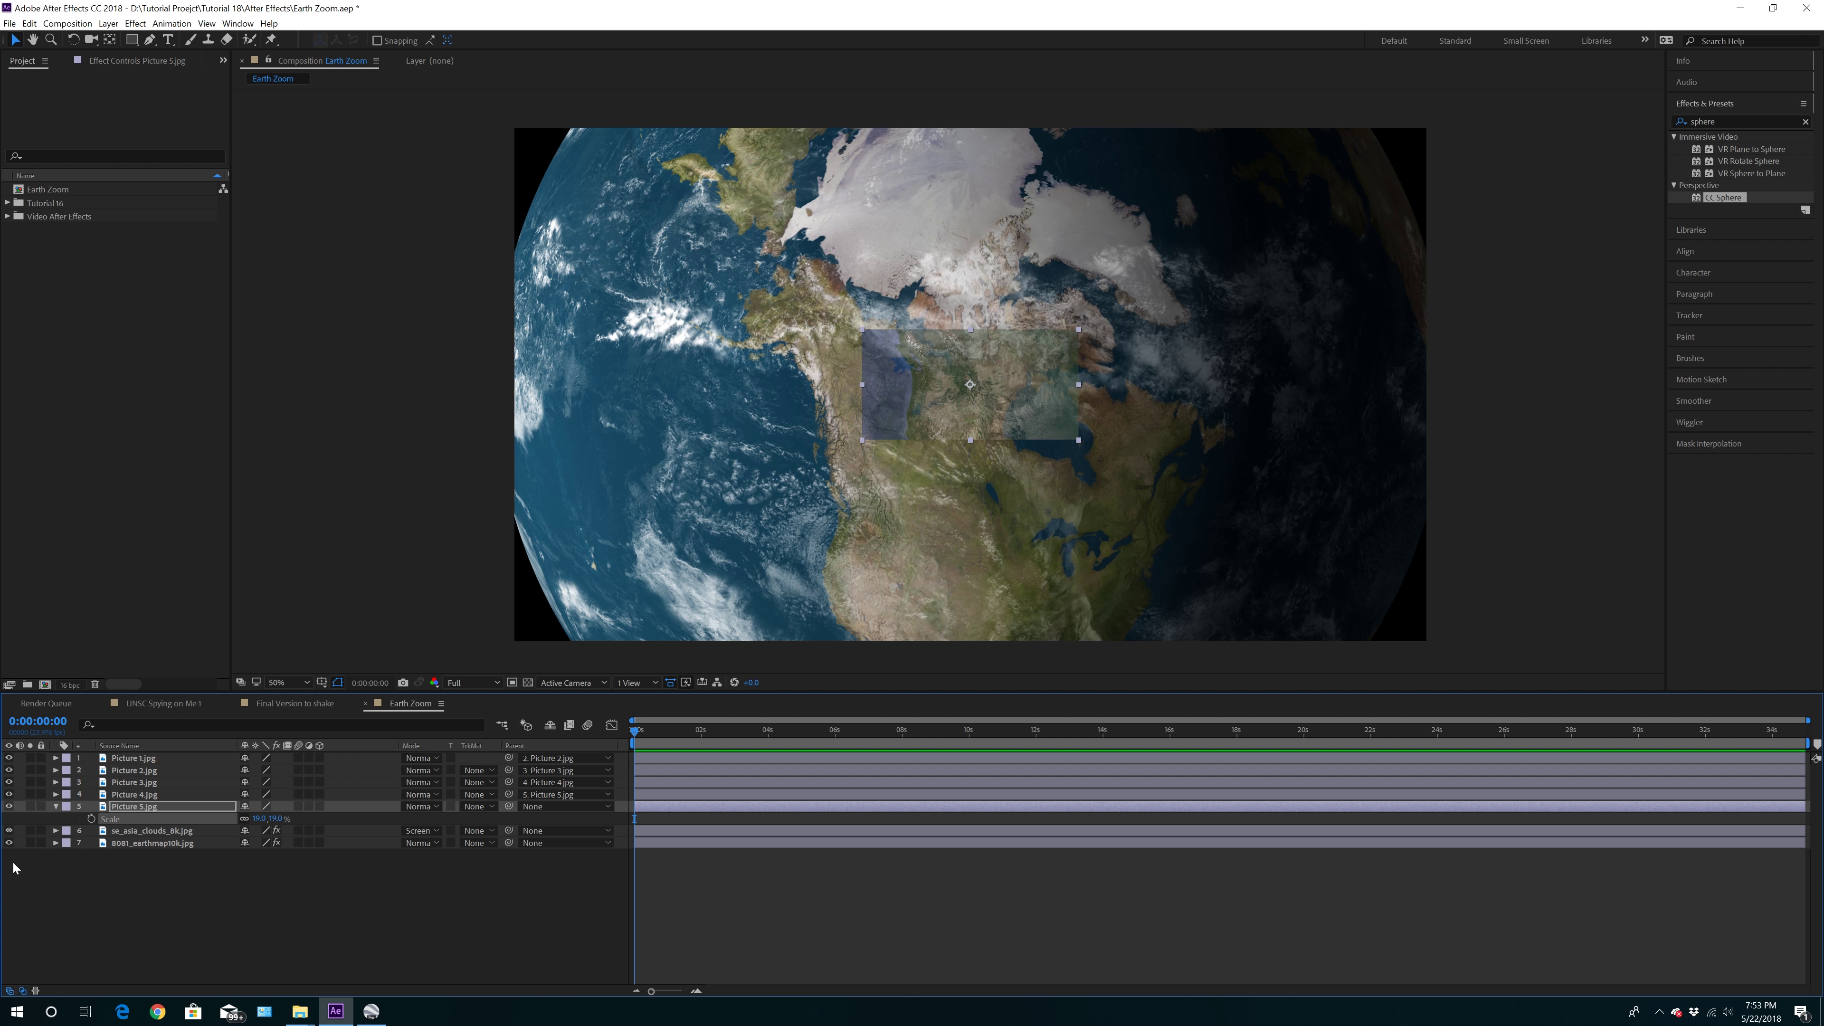
# Set the scale of Picture 5.jpg to 19.5% and its rotation to 9.6°
pyautogui.click(56, 807)
pyautogui.click(56, 807)
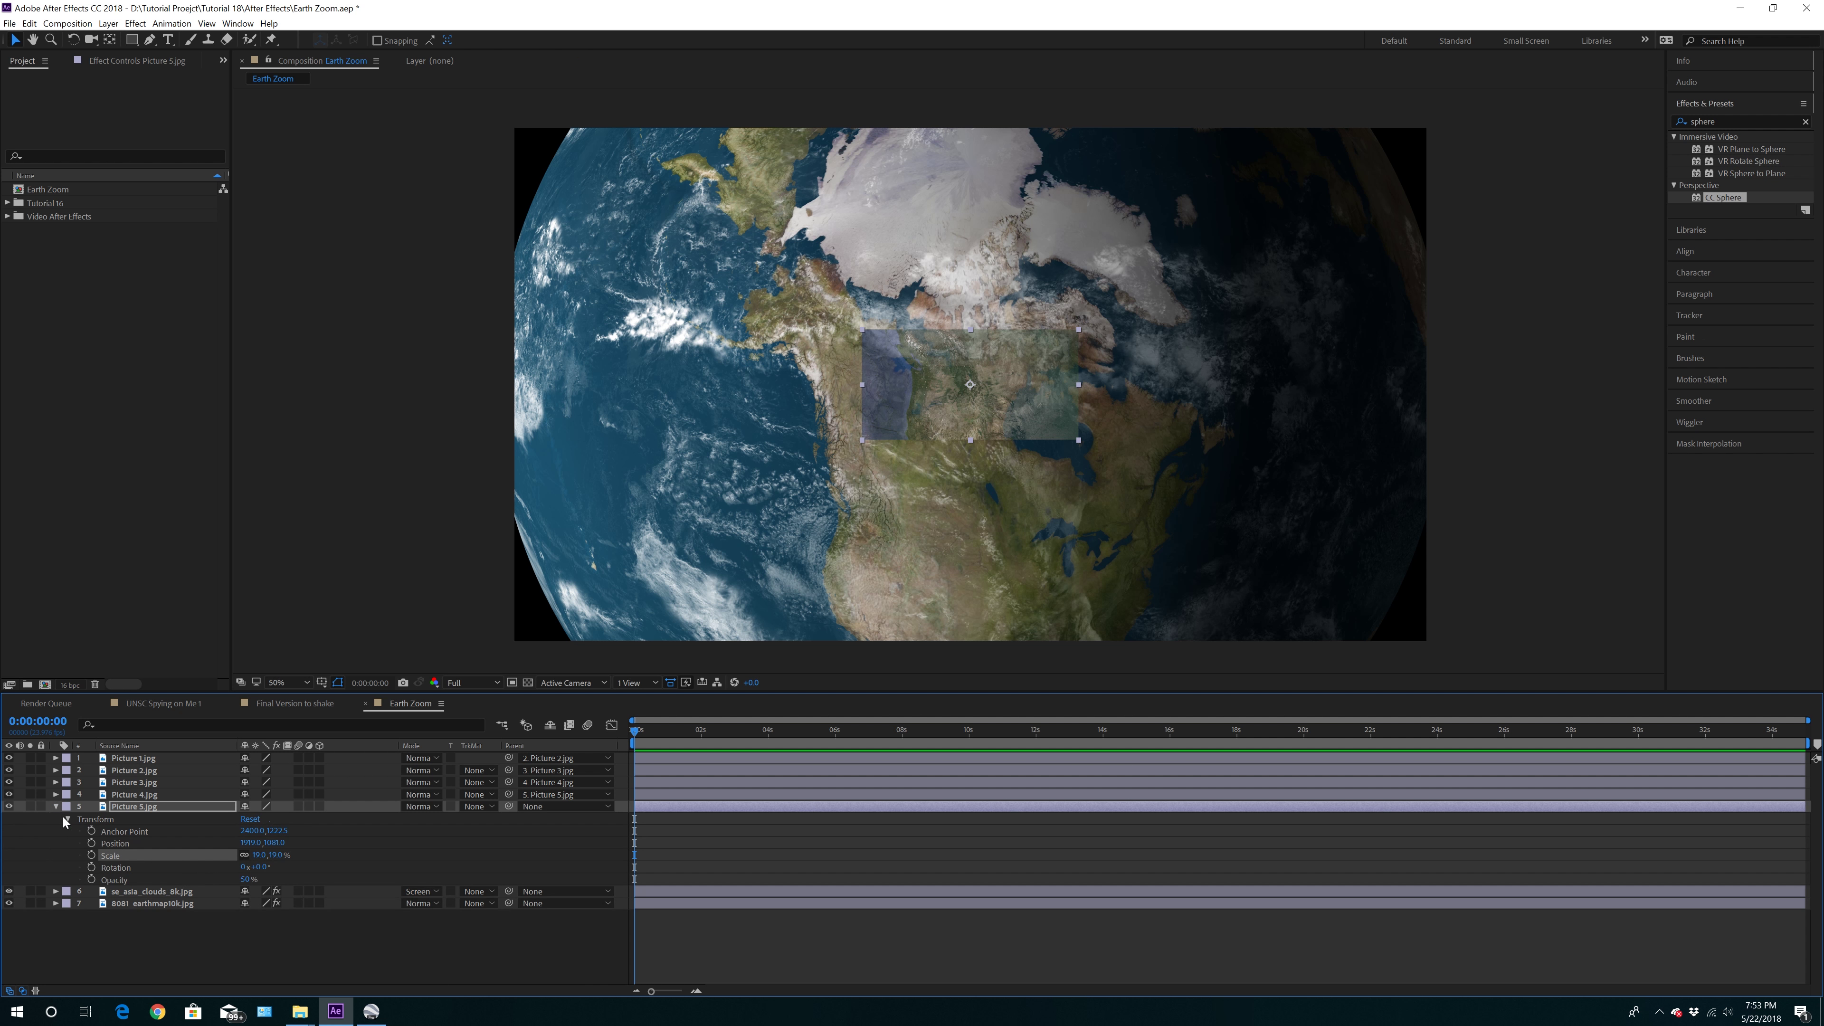
pyautogui.moveTo(247, 869); pyautogui.dragTo(273, 867)
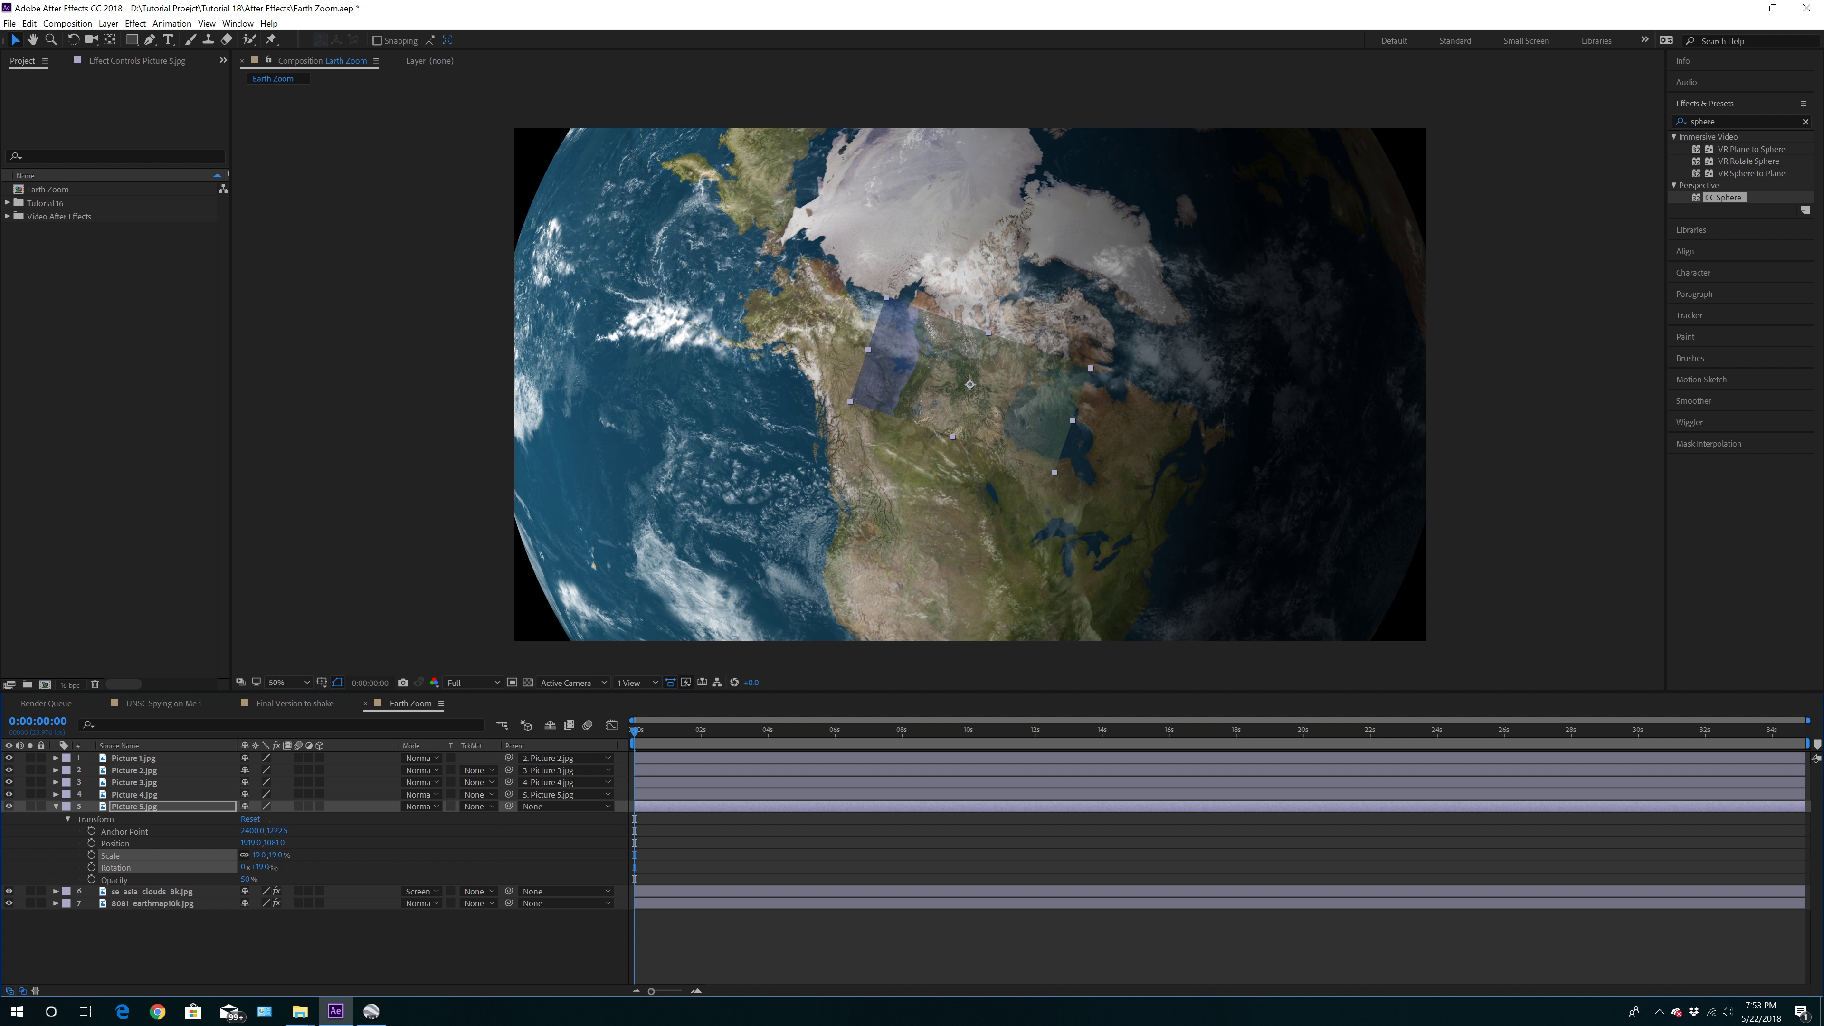
pyautogui.click(275, 868)
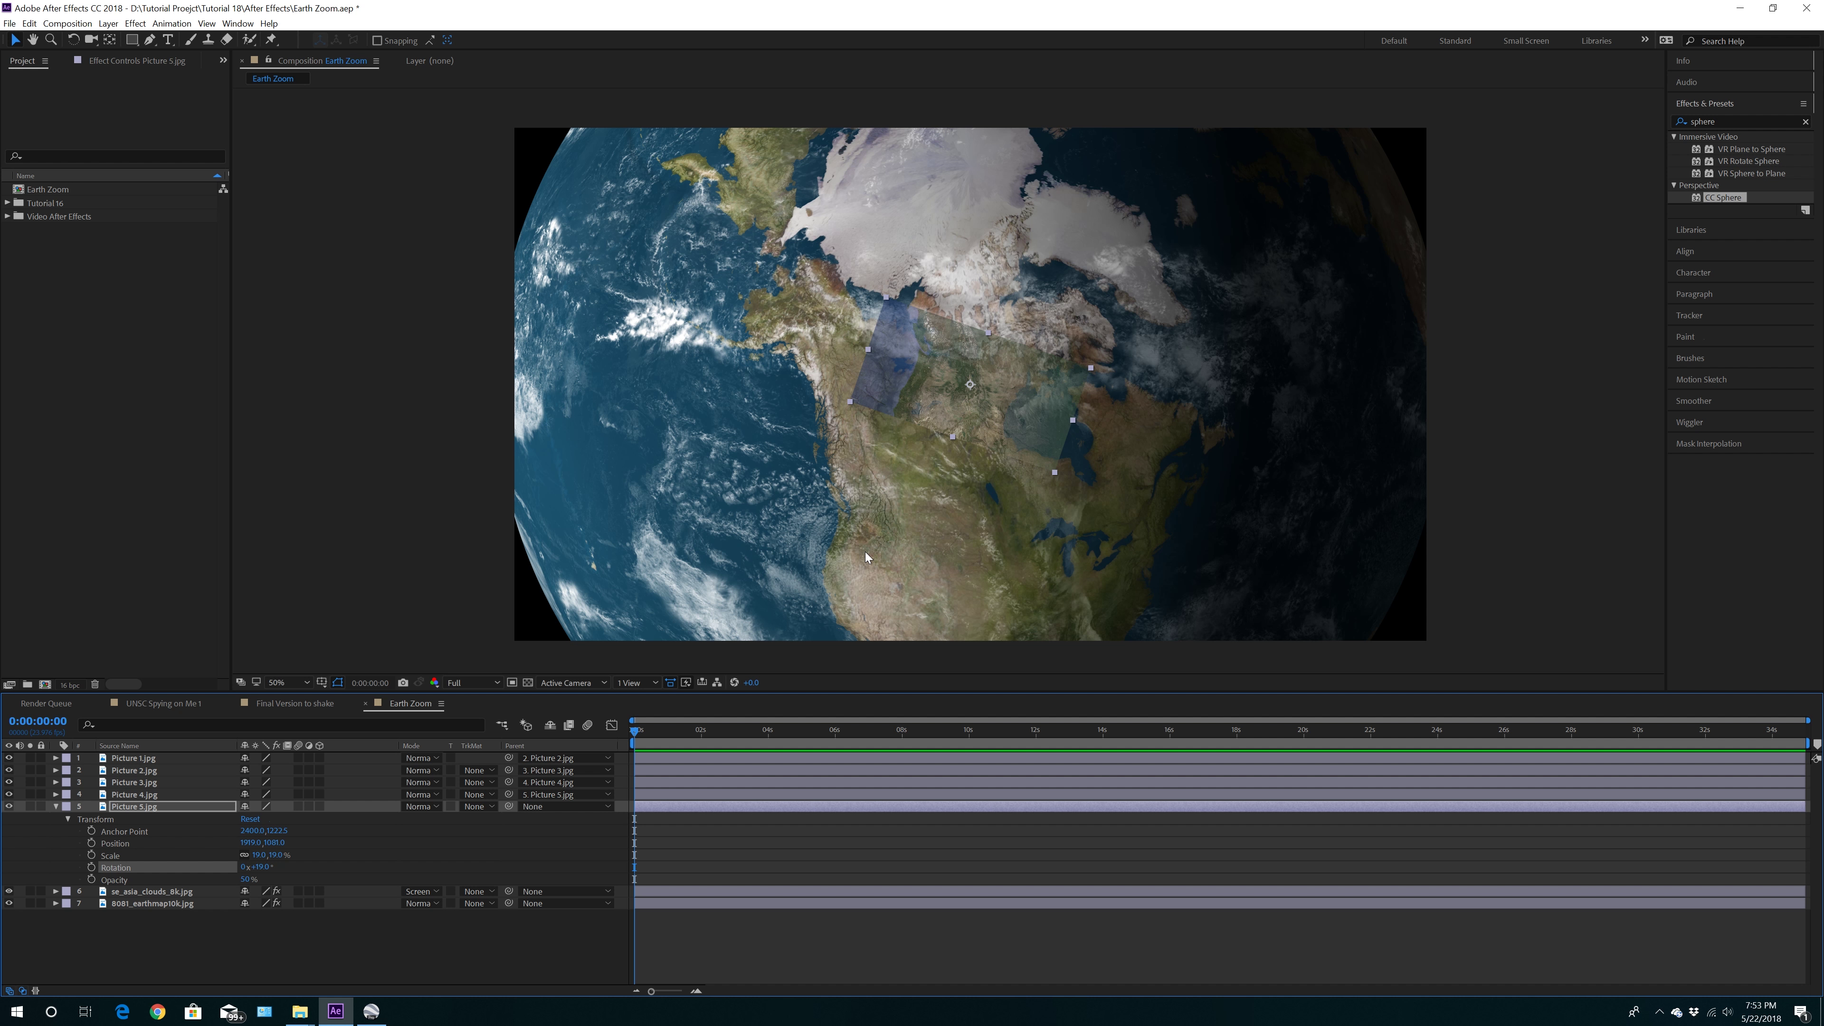
pyautogui.click(259, 855)
pyautogui.write('19.5')
pyautogui.press('Return')
pyautogui.click(260, 867)
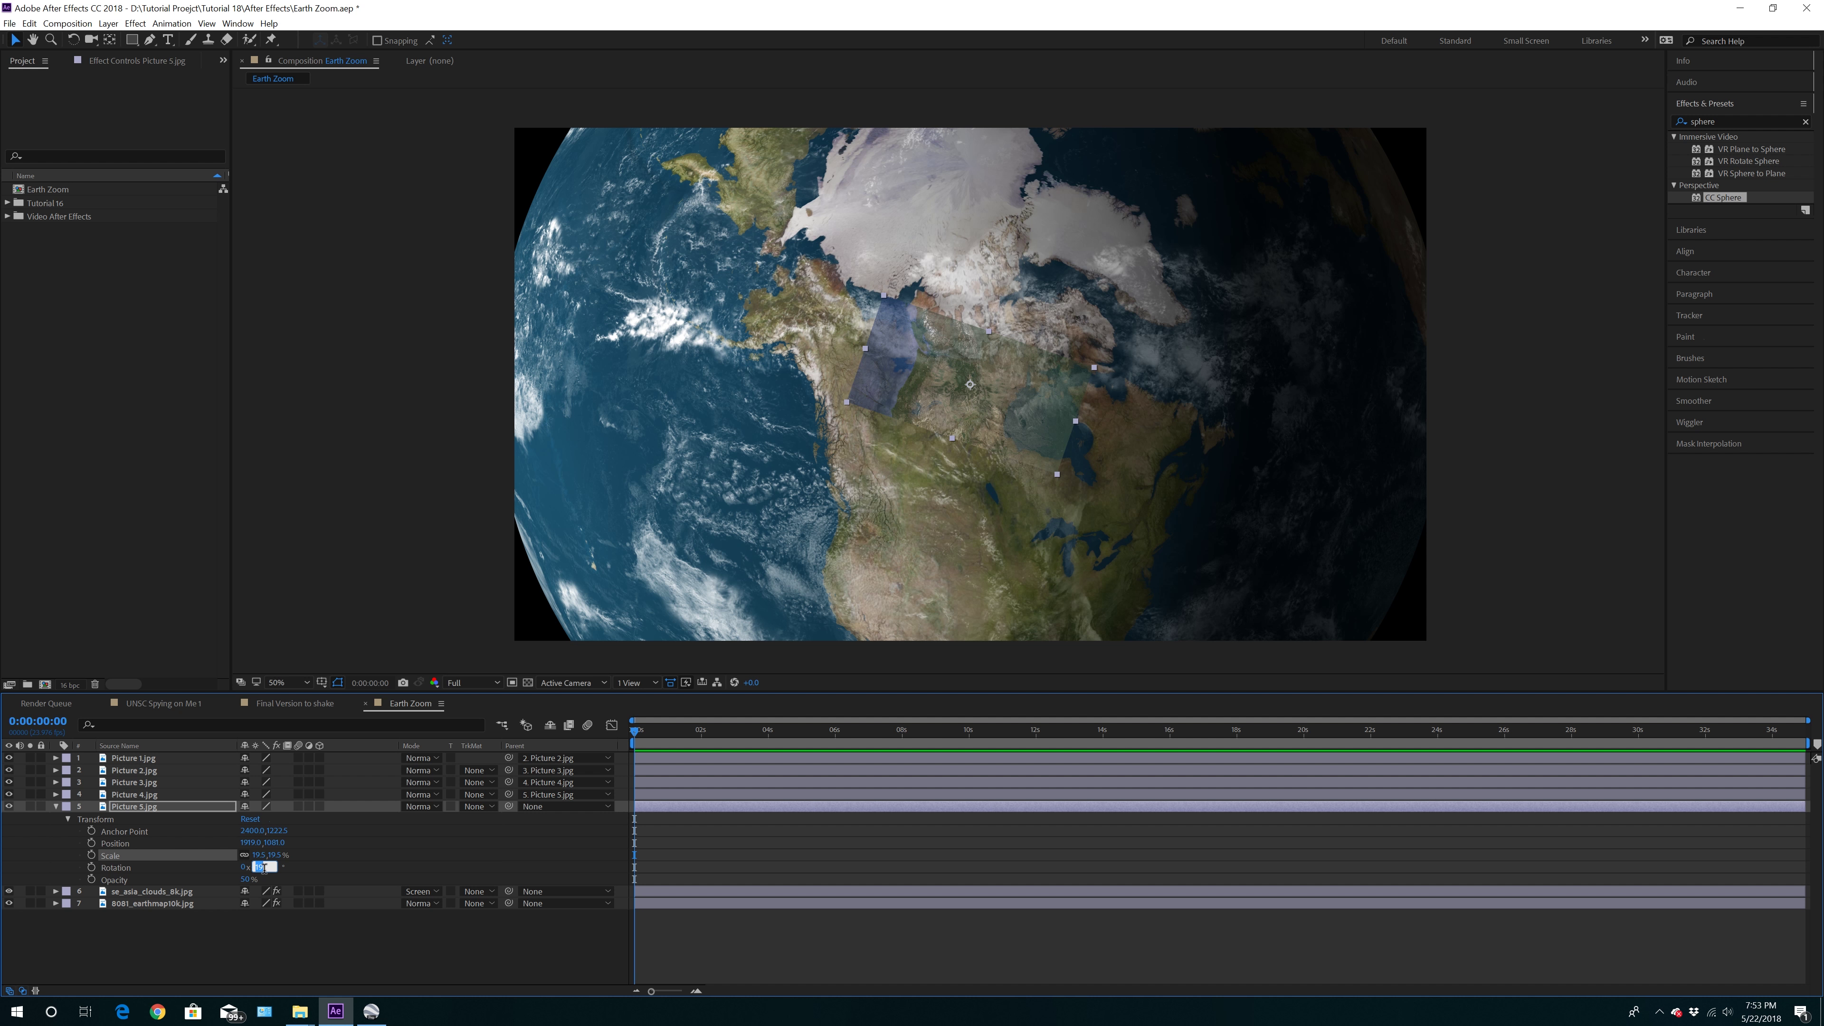
pyautogui.write('9.6')
pyautogui.press('Return')
# Move Picture 5.jpg so its coastline lines up with the North American west coast on the globe
pyautogui.click(53, 66)
pyautogui.moveTo(982, 388); pyautogui.dragTo(1005, 252)
pyautogui.press('.')
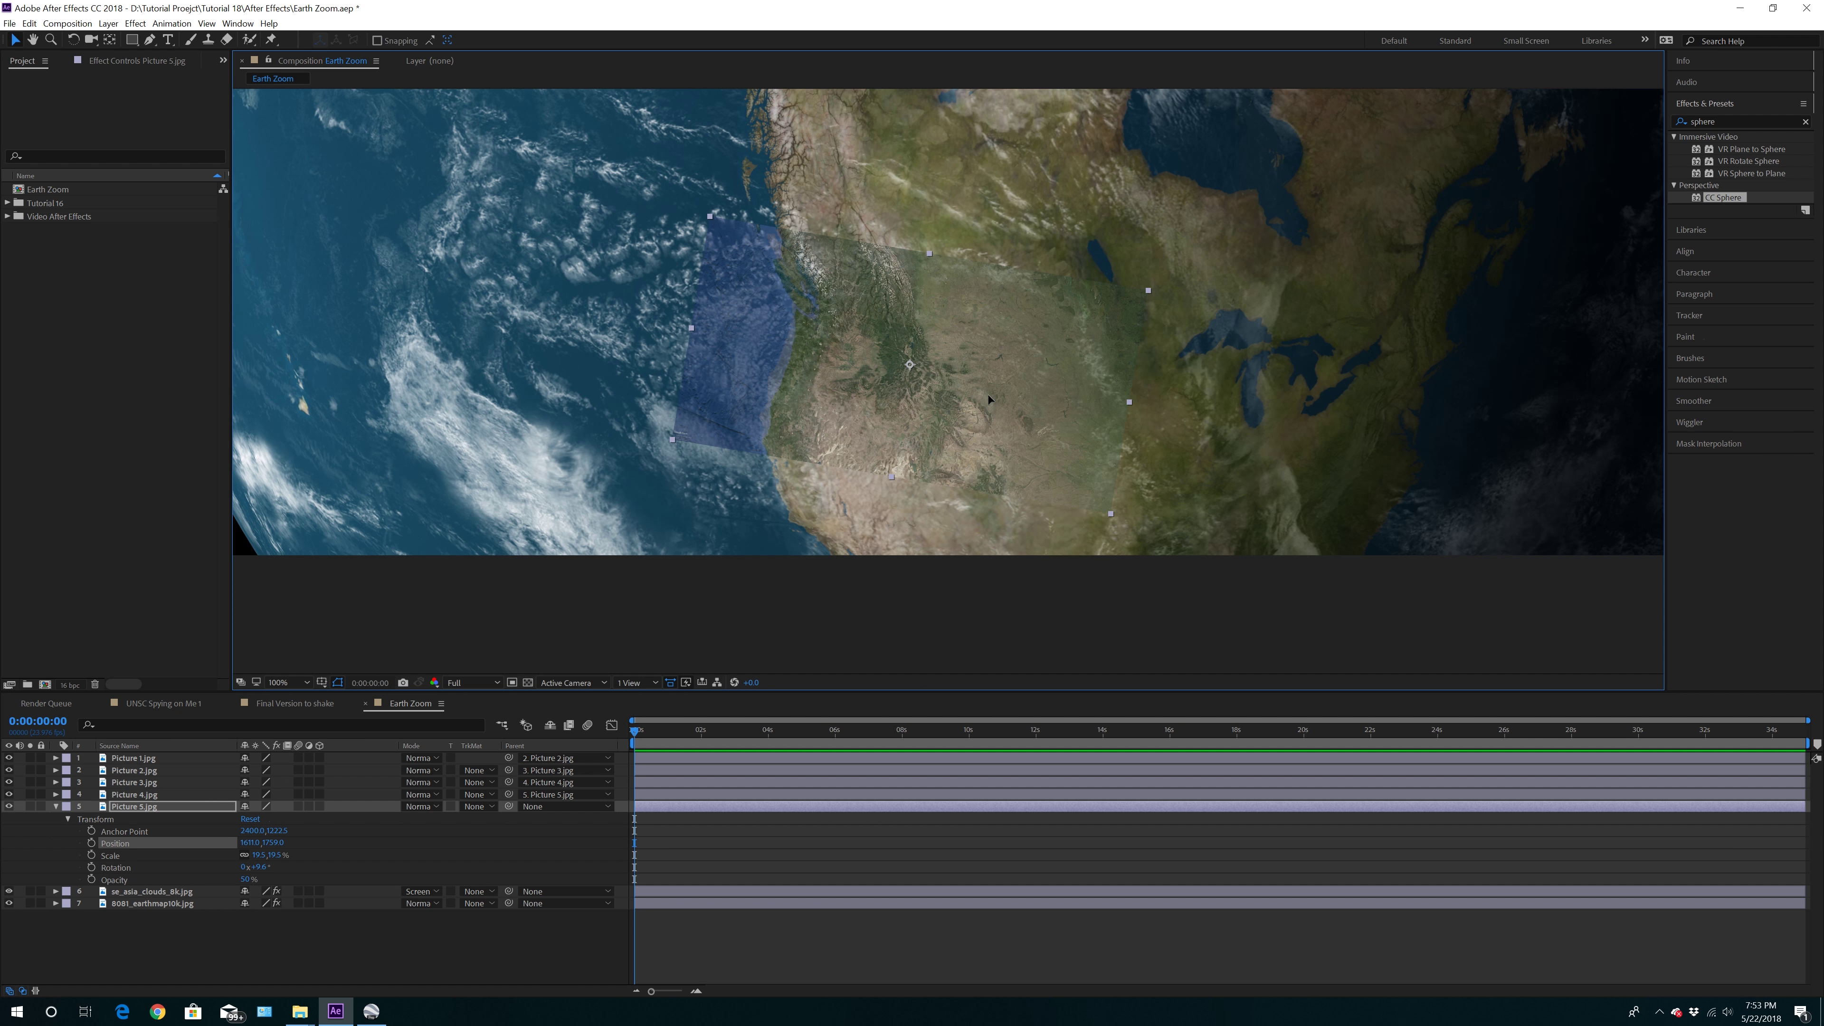
pyautogui.moveTo(989, 399); pyautogui.dragTo(986, 373)
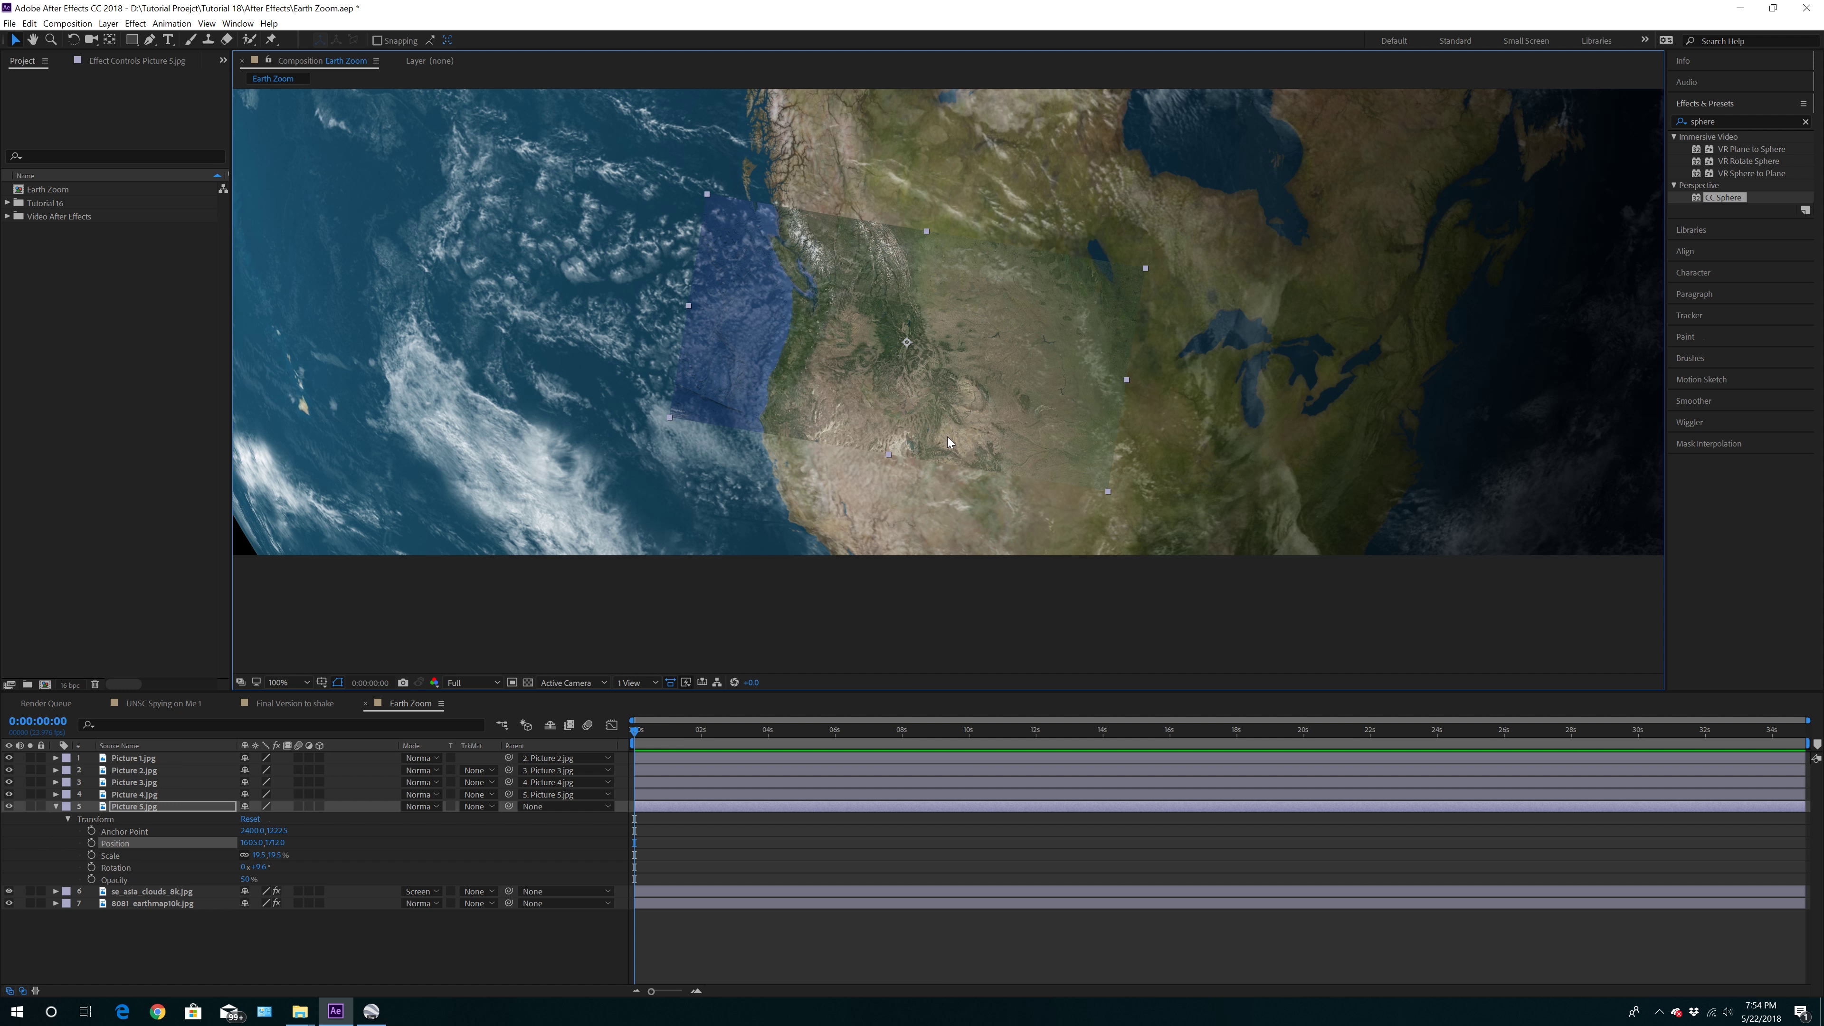
# Parent Picture 5.jpg to the earth map layer
pyautogui.click(56, 807)
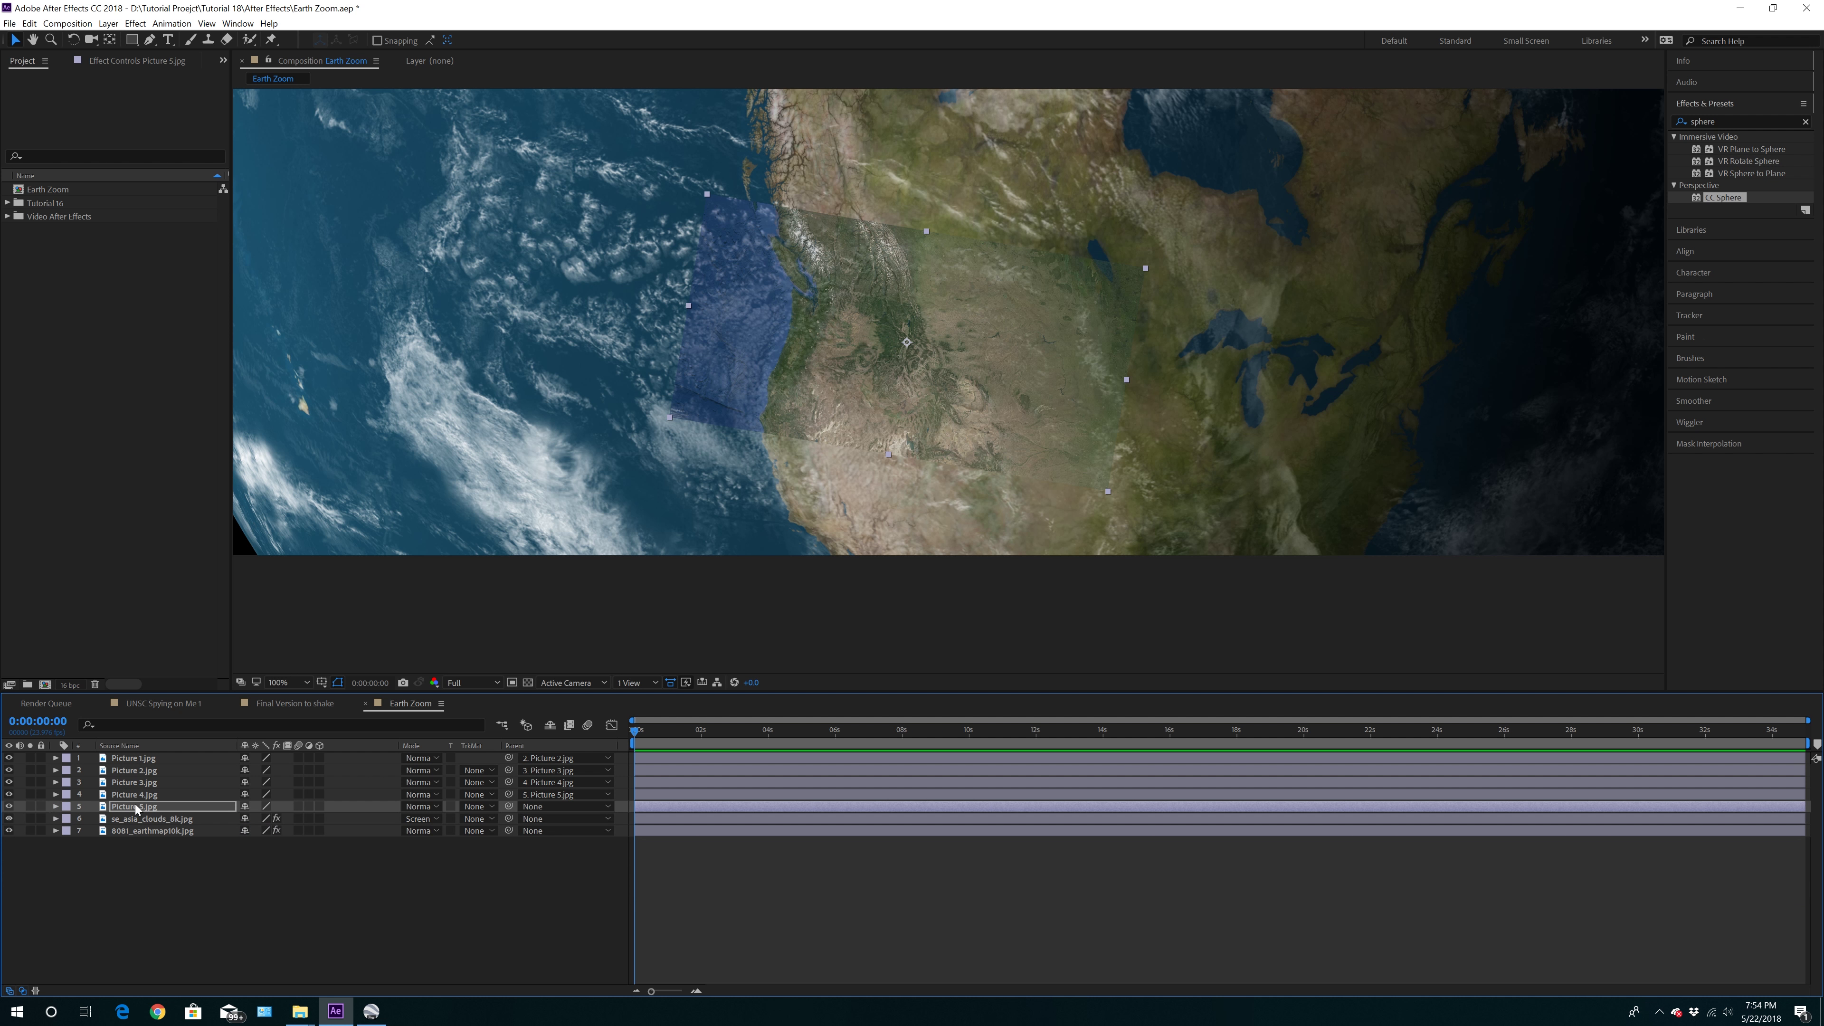
pyautogui.moveTo(509, 806); pyautogui.dragTo(140, 831)
pyautogui.click(176, 828)
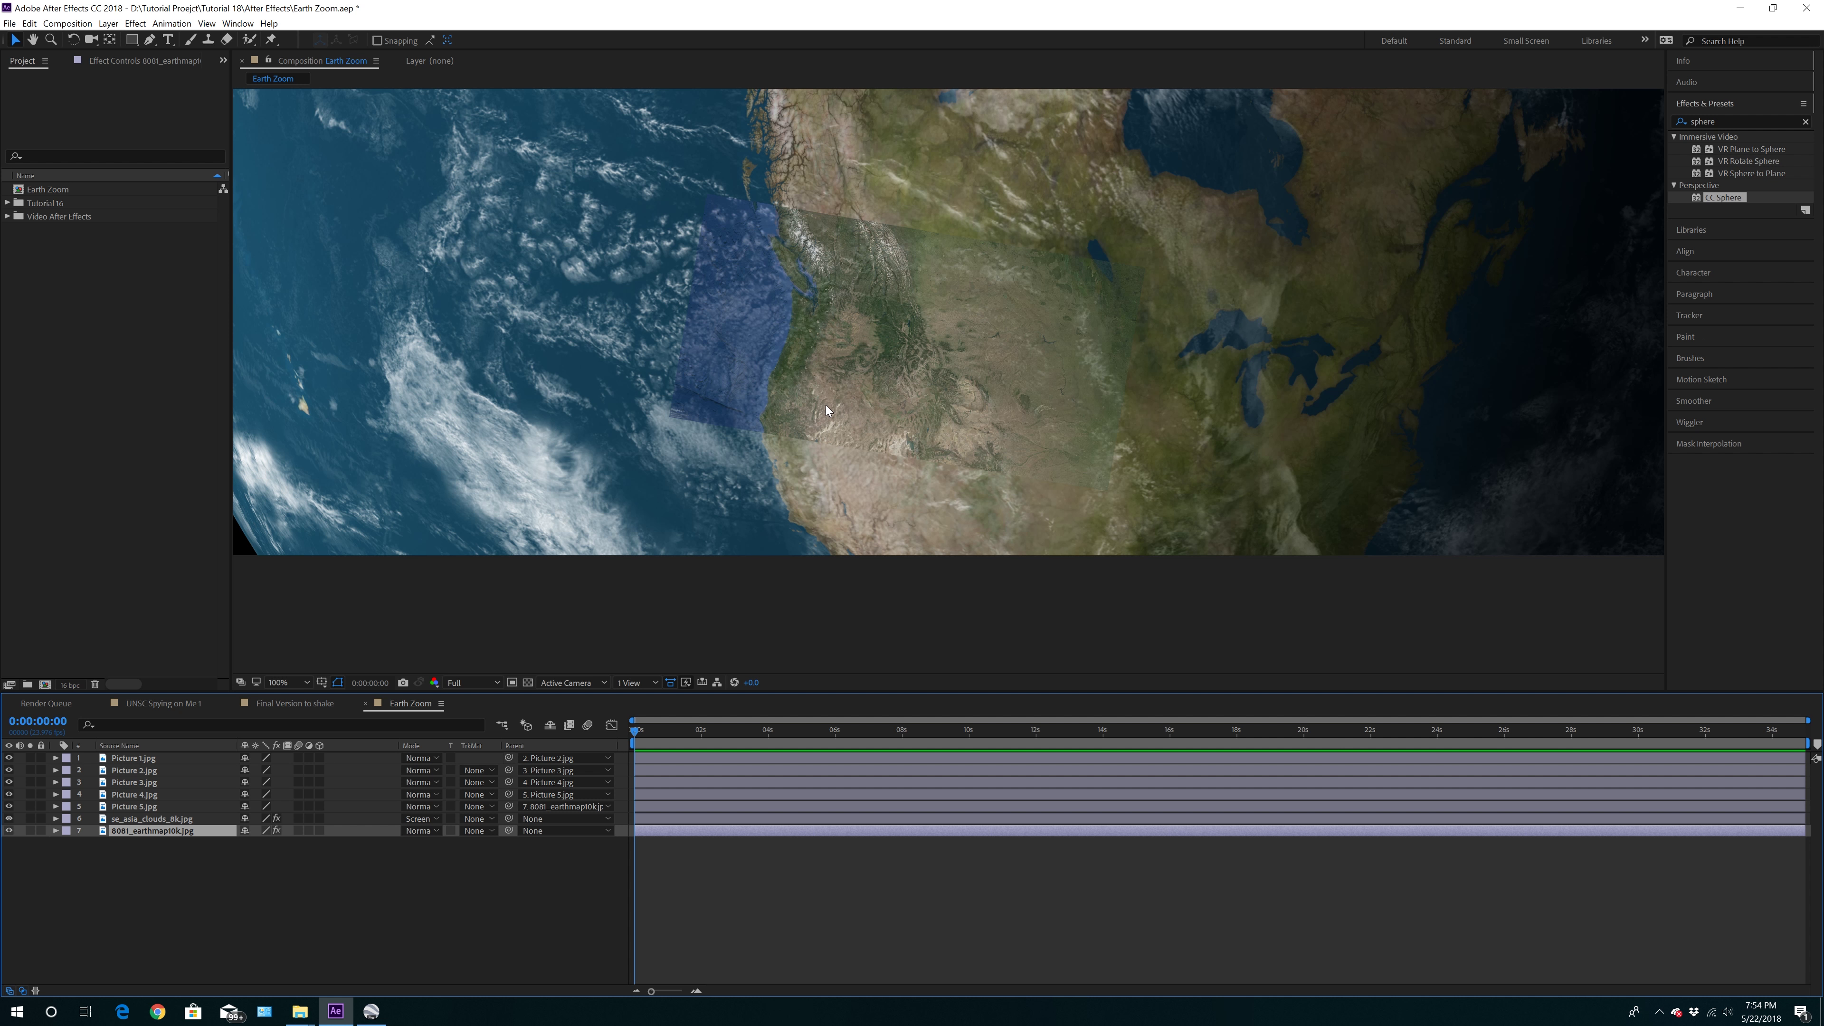
# Make all picture, clouds and earth map layers 3D layers
pyautogui.scroll(-2, 825, 405)
pyautogui.press('space')
pyautogui.moveTo(981, 352); pyautogui.dragTo(920, 485)
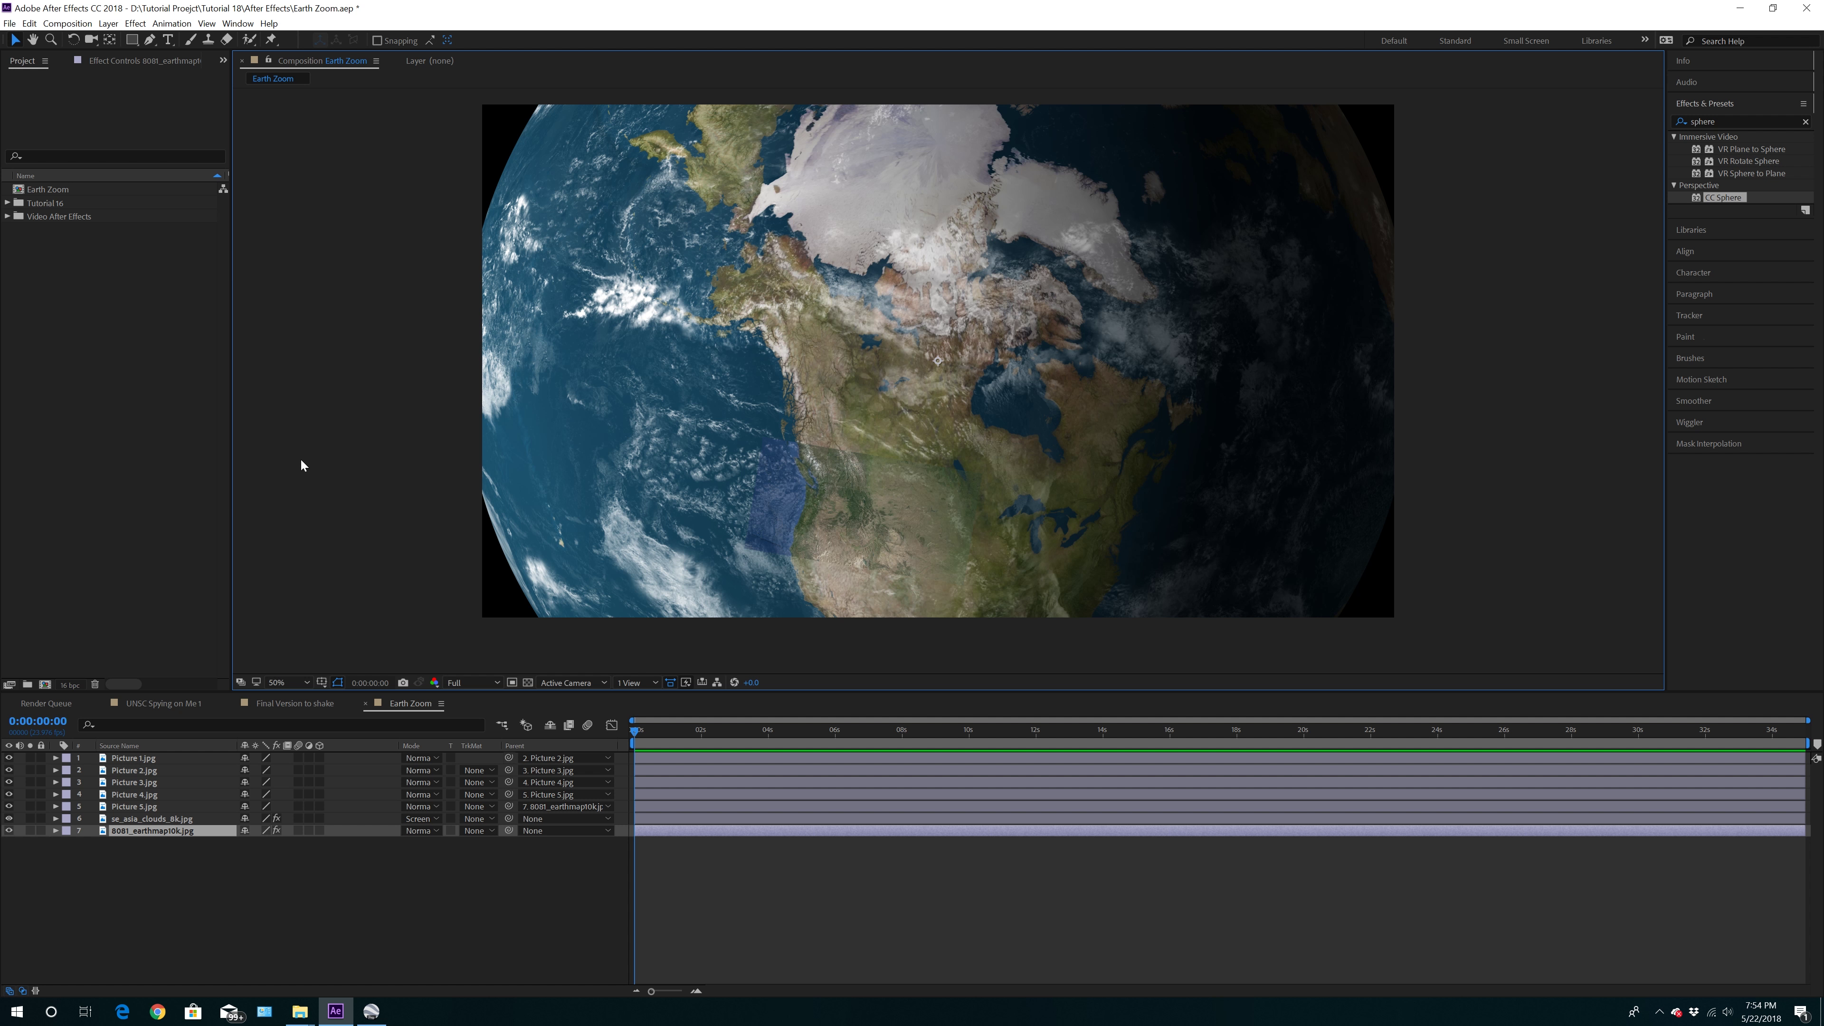
pyautogui.moveTo(320, 759); pyautogui.dragTo(324, 837)
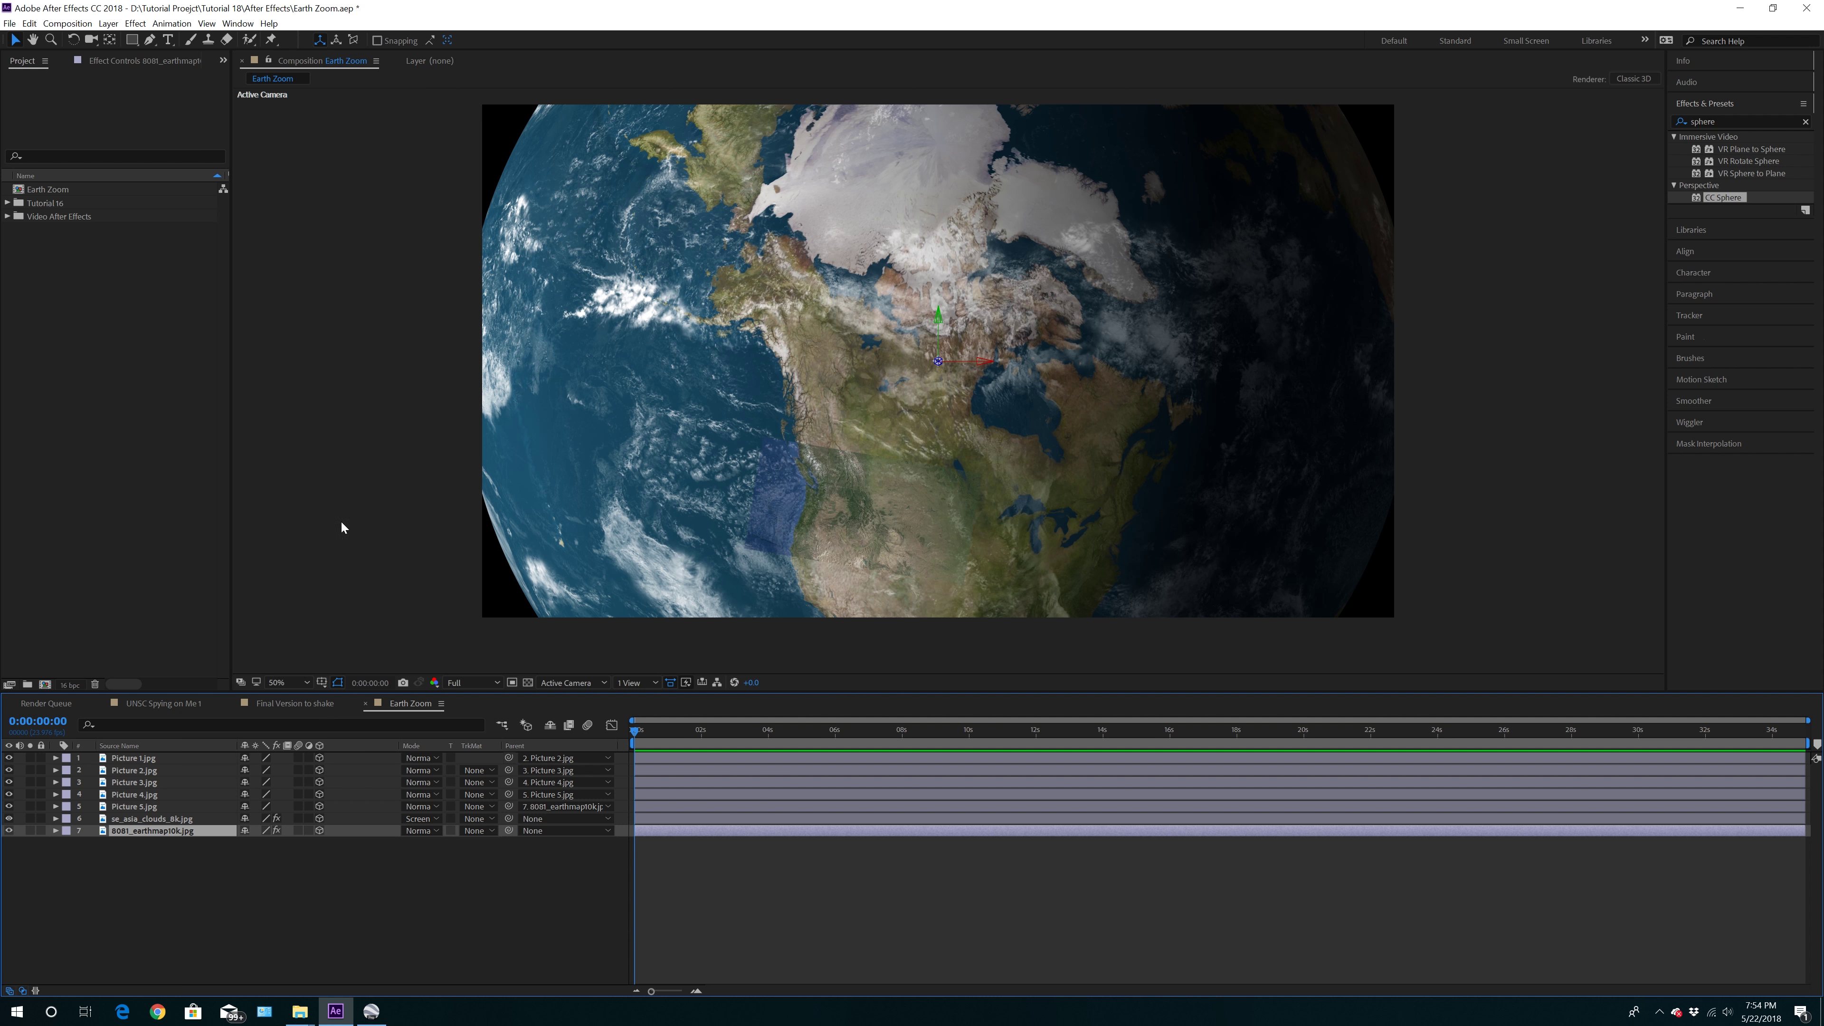
# Create a two-node camera with the 50mm preset and move it to the top of the layer stack
pyautogui.click(108, 23)
pyautogui.moveTo(156, 41)
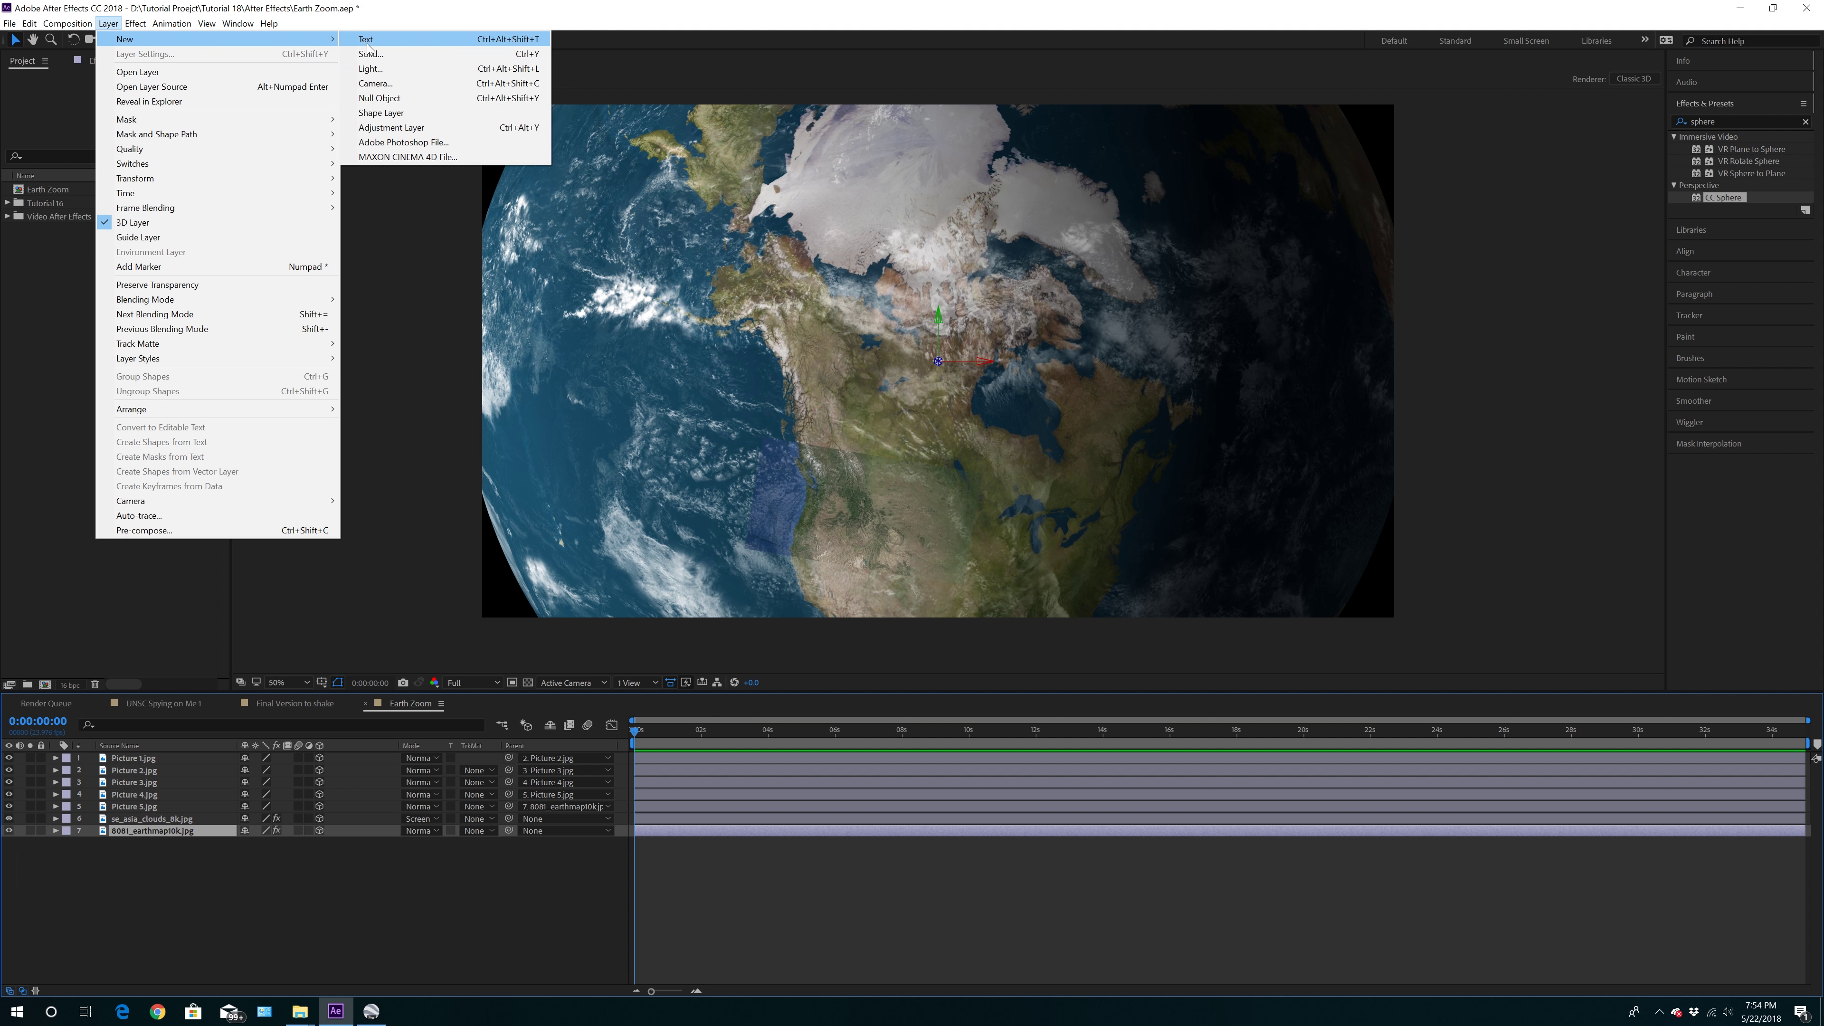
pyautogui.click(411, 88)
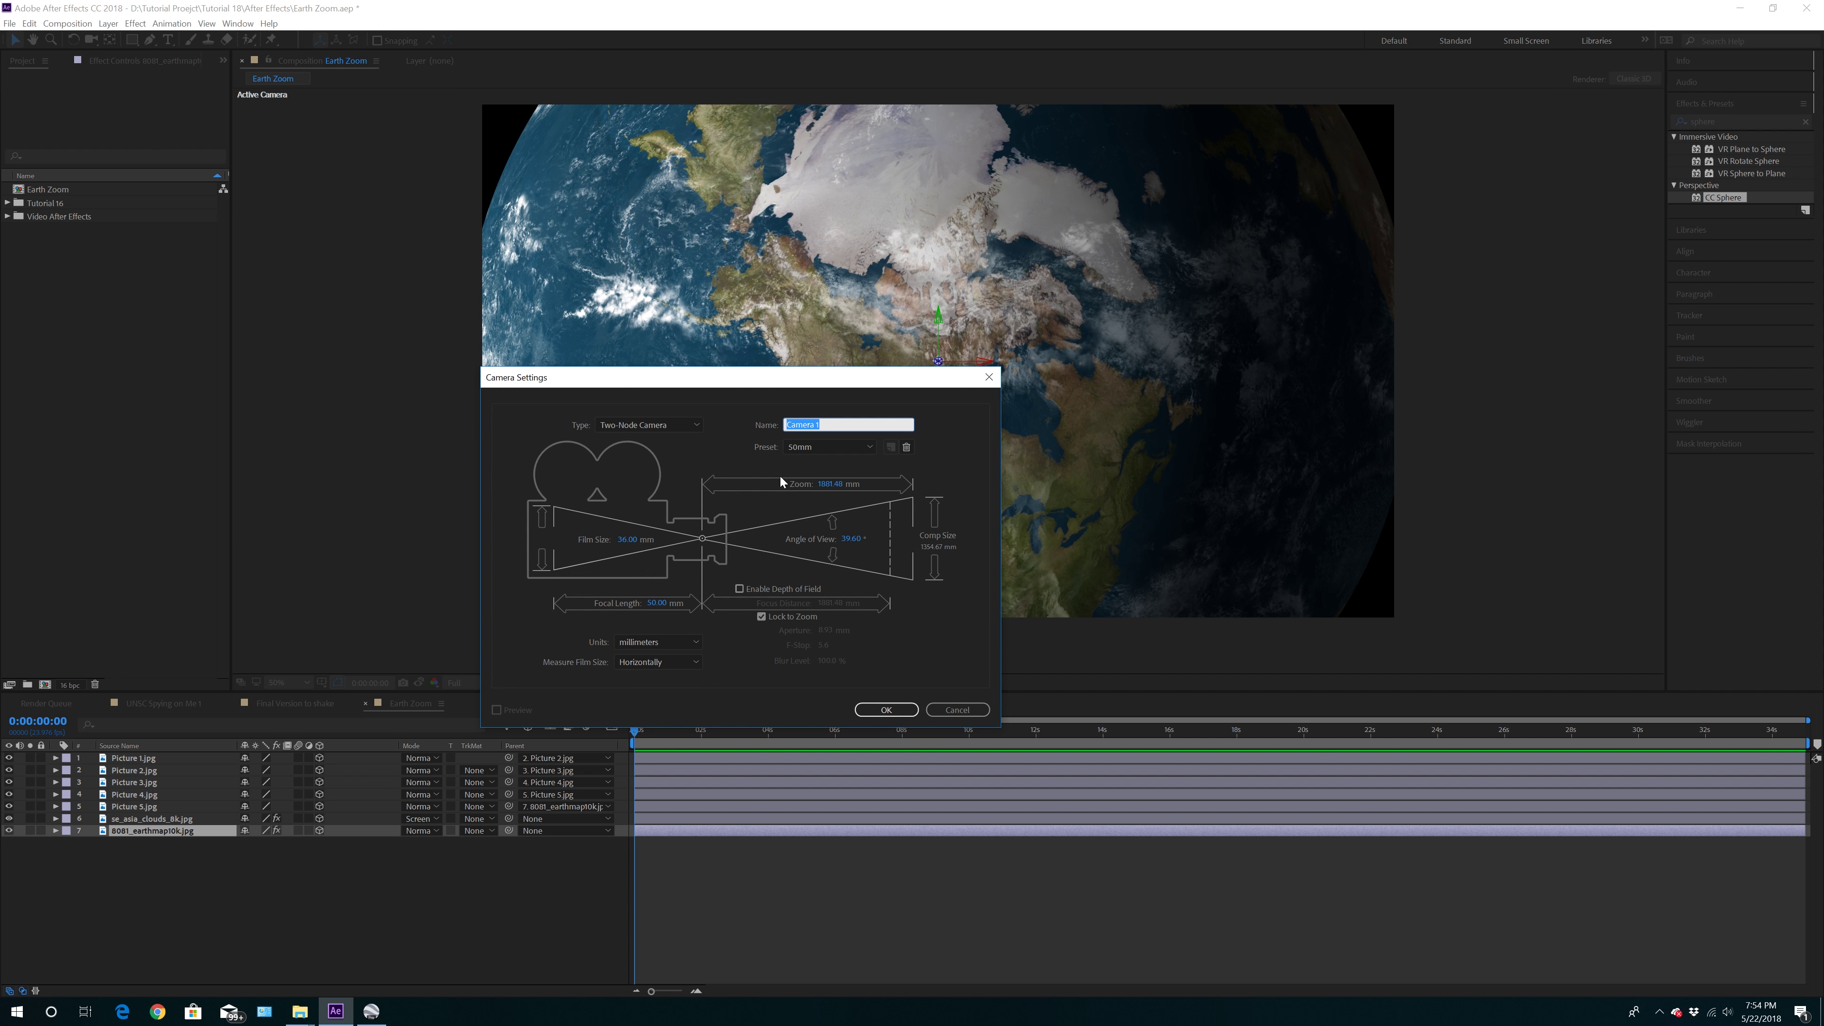
pyautogui.click(887, 710)
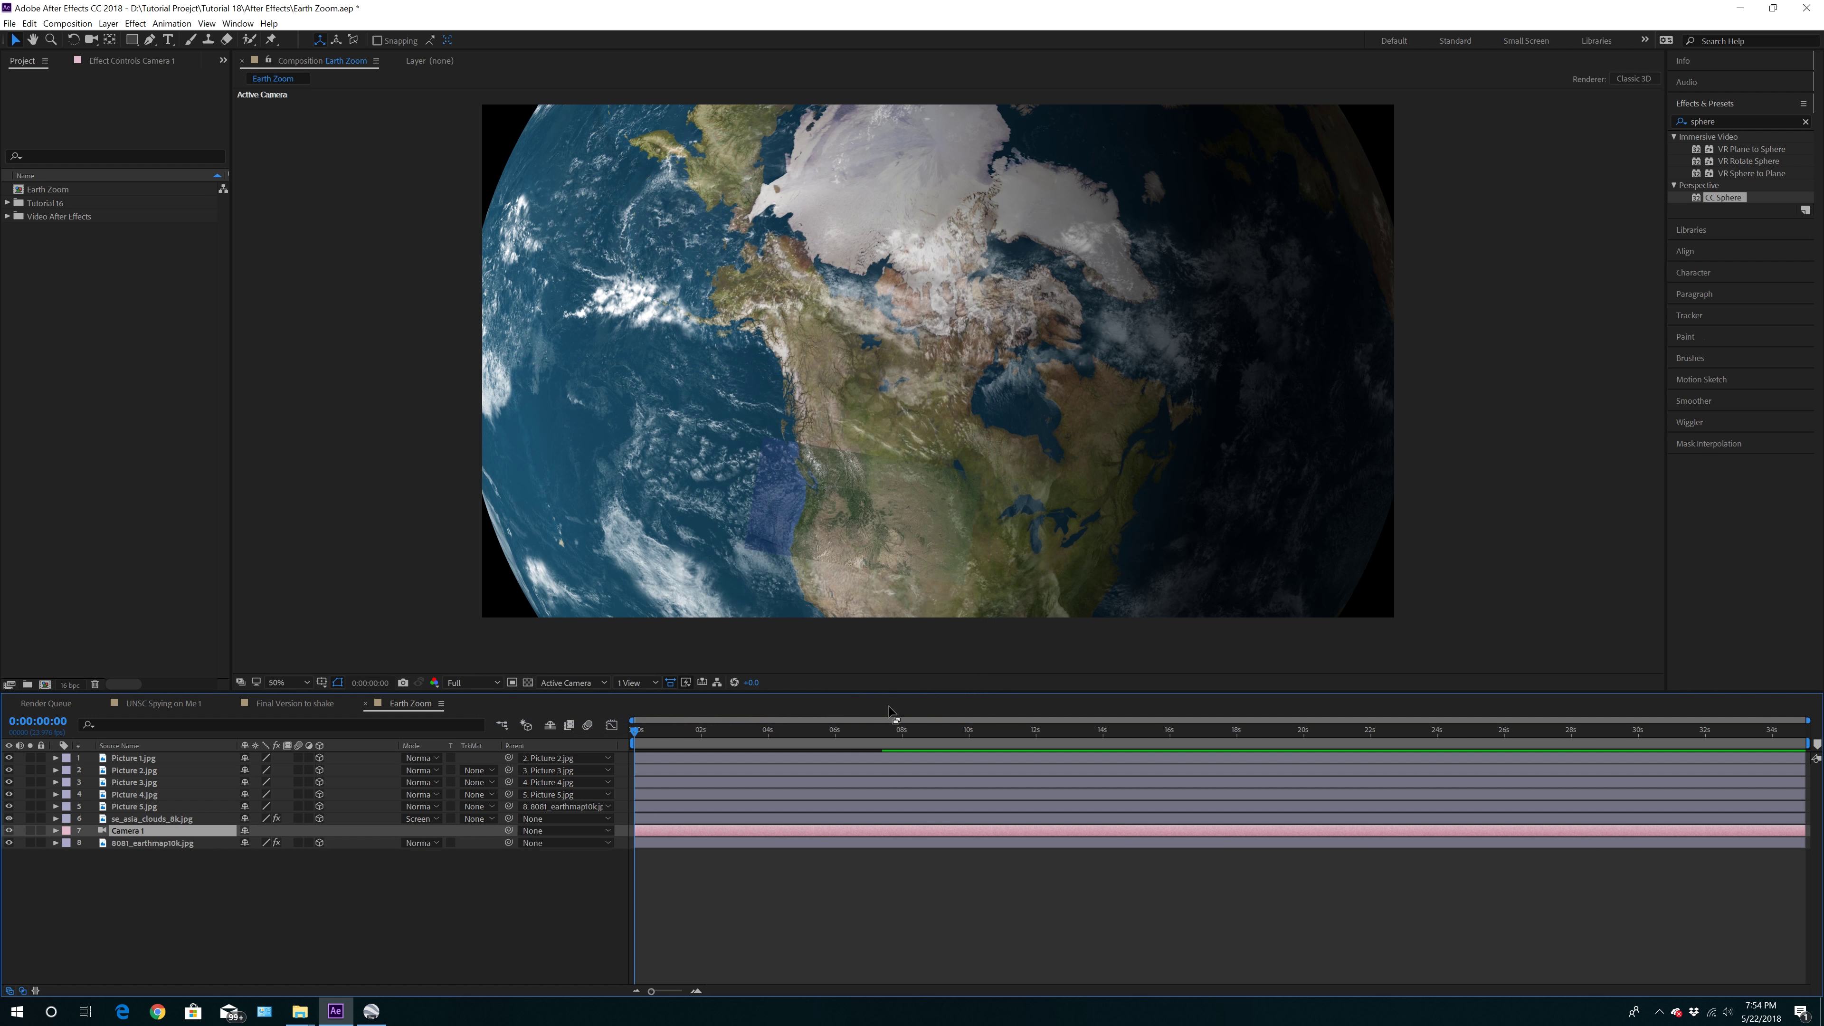
pyautogui.moveTo(129, 835); pyautogui.dragTo(132, 766)
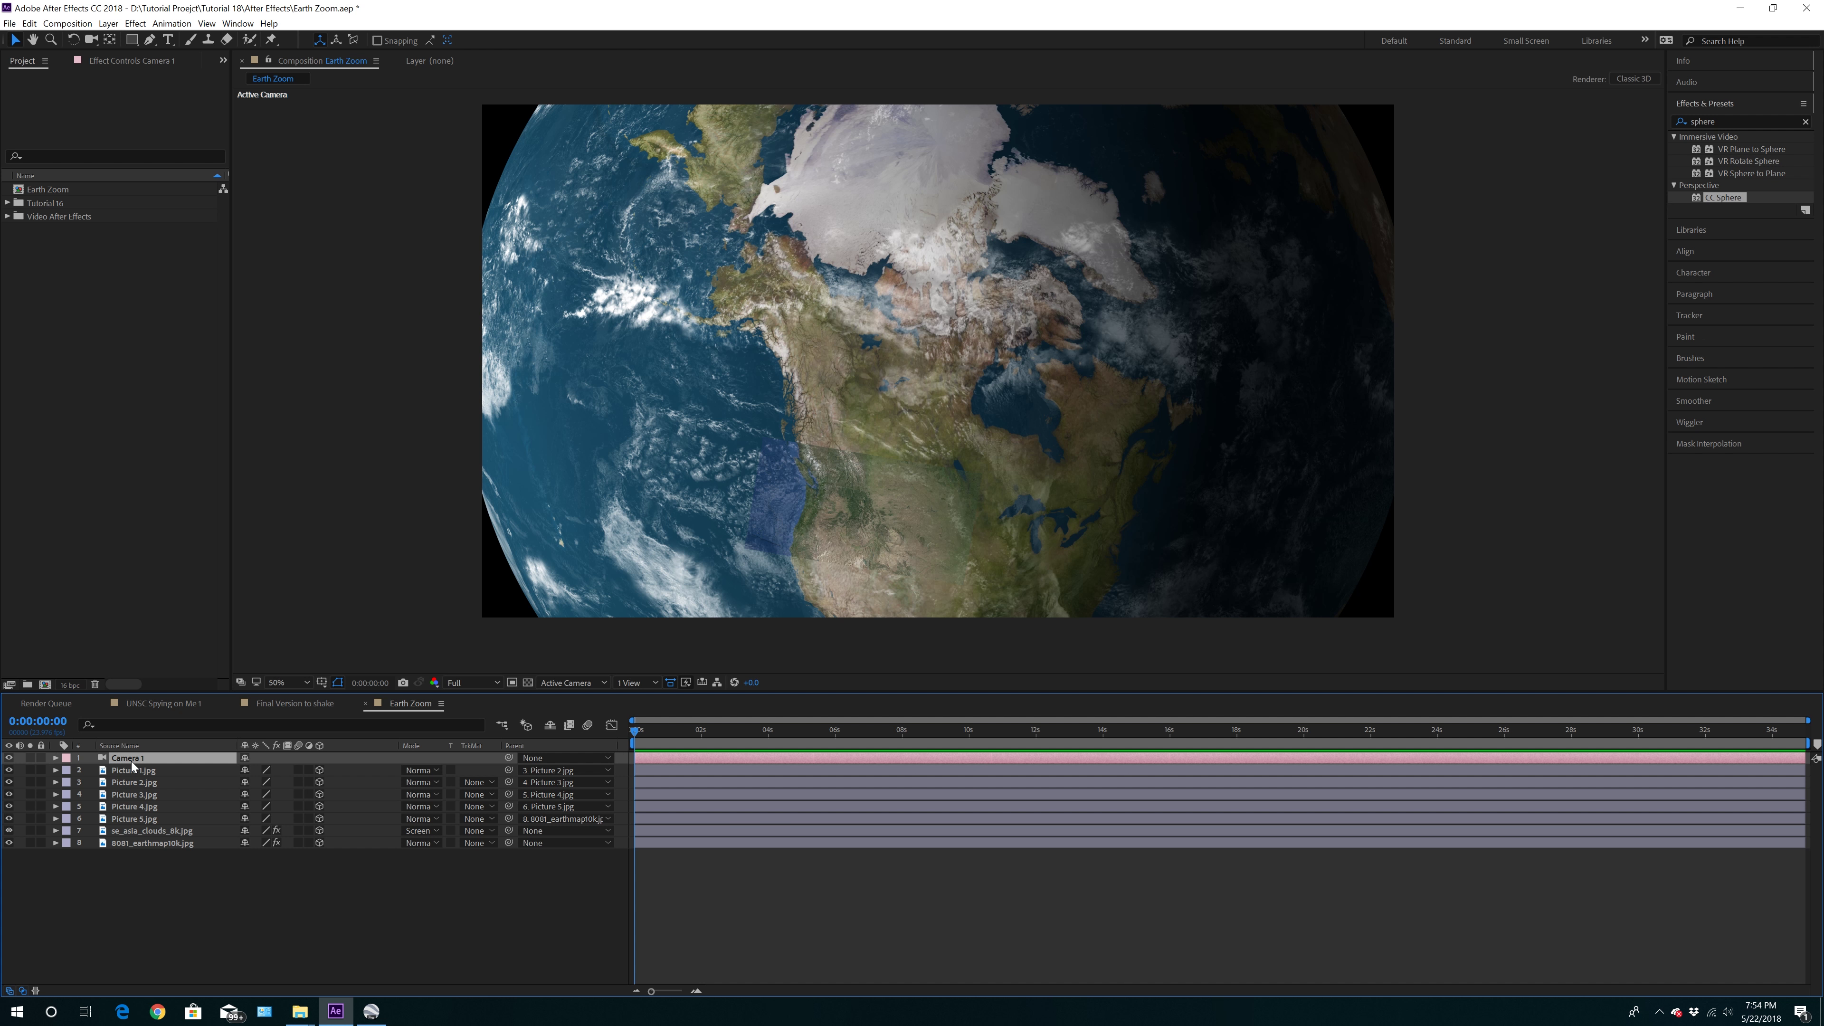
# Move Camera 1 in from the globe with the camera tool until the cul-de-sac neighbourhood beside the large white-roofed store fills the view
pyautogui.click(132, 772)
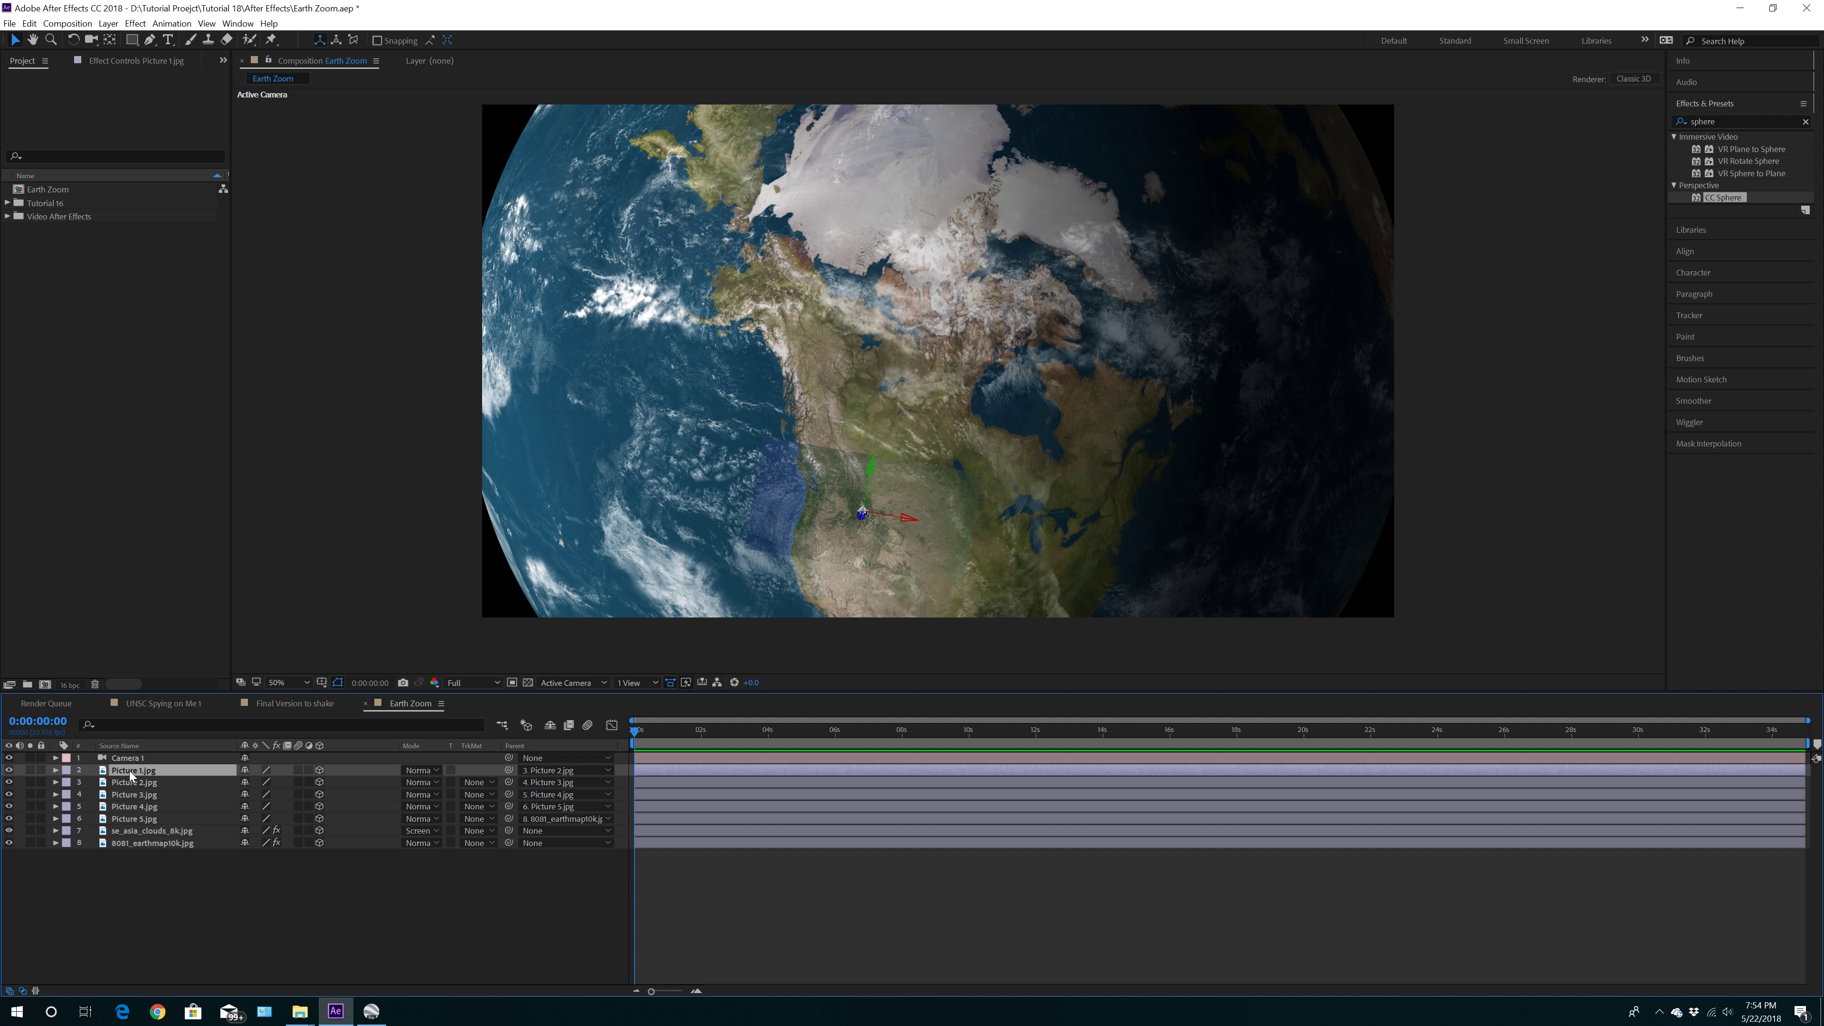
pyautogui.click(162, 757)
pyautogui.click(91, 40)
pyautogui.moveTo(834, 517); pyautogui.dragTo(880, 281)
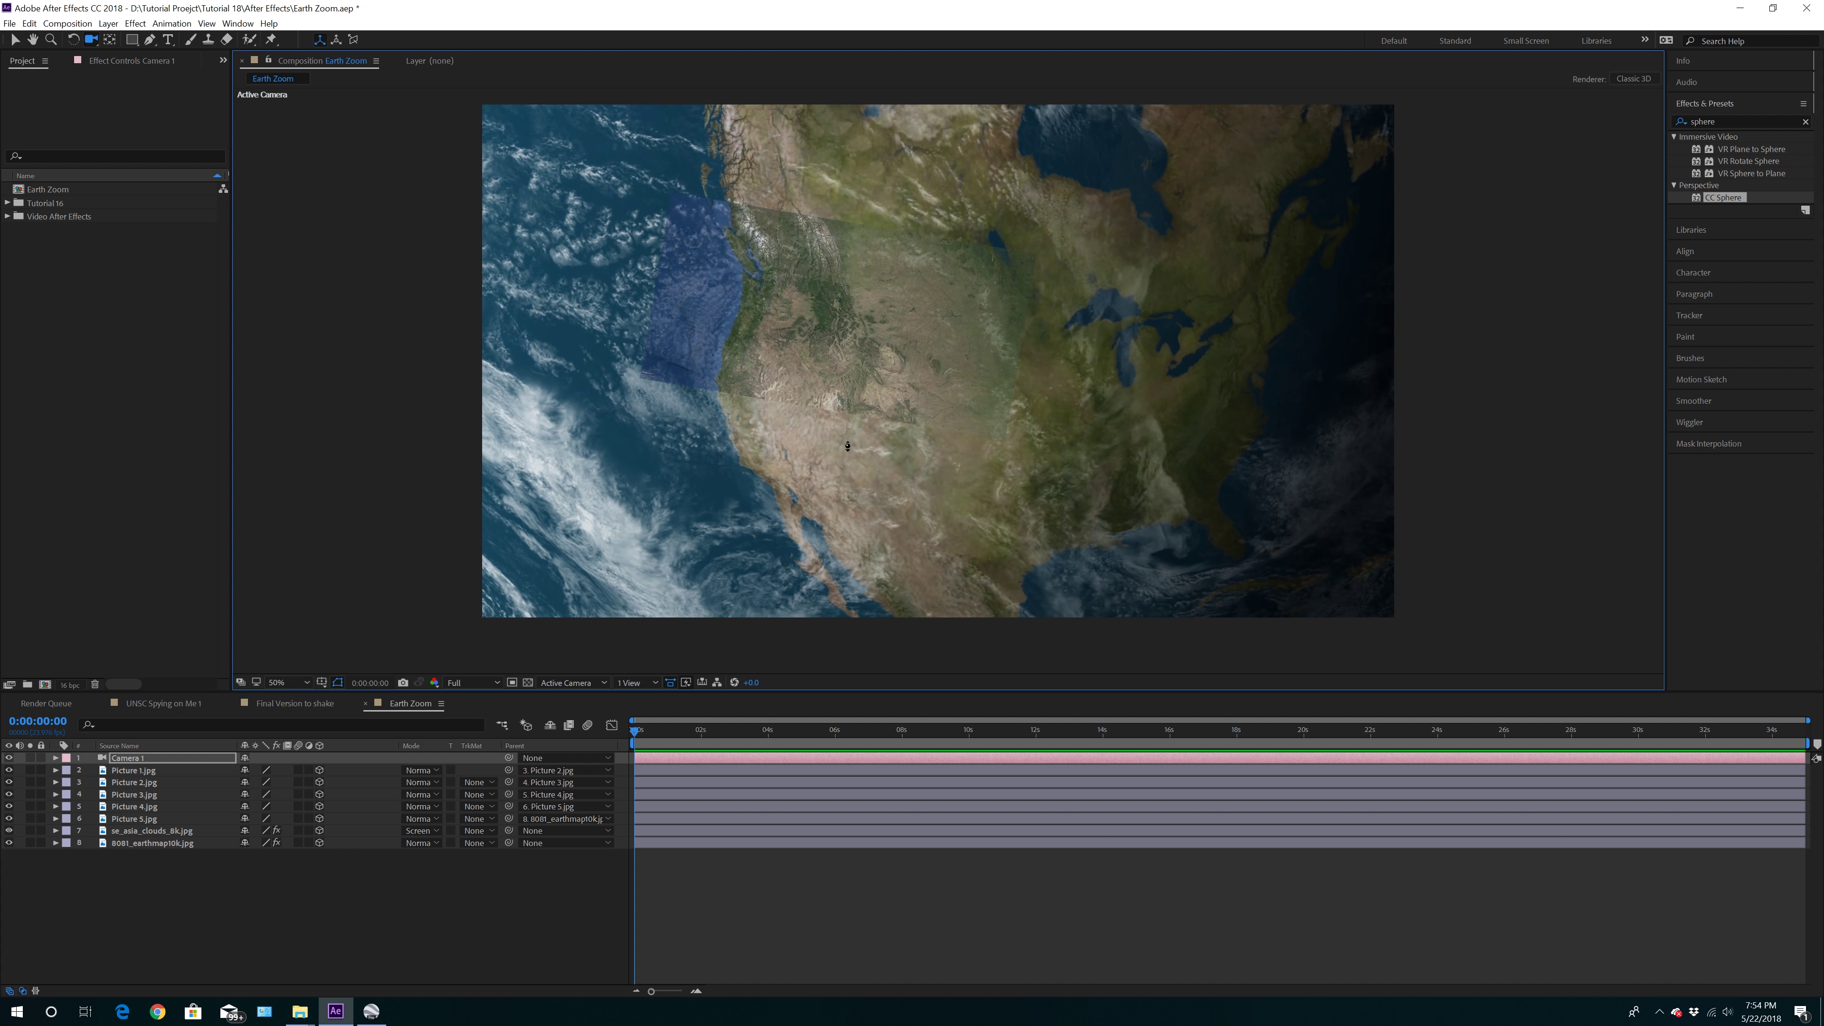
pyautogui.moveTo(848, 446); pyautogui.dragTo(855, 215)
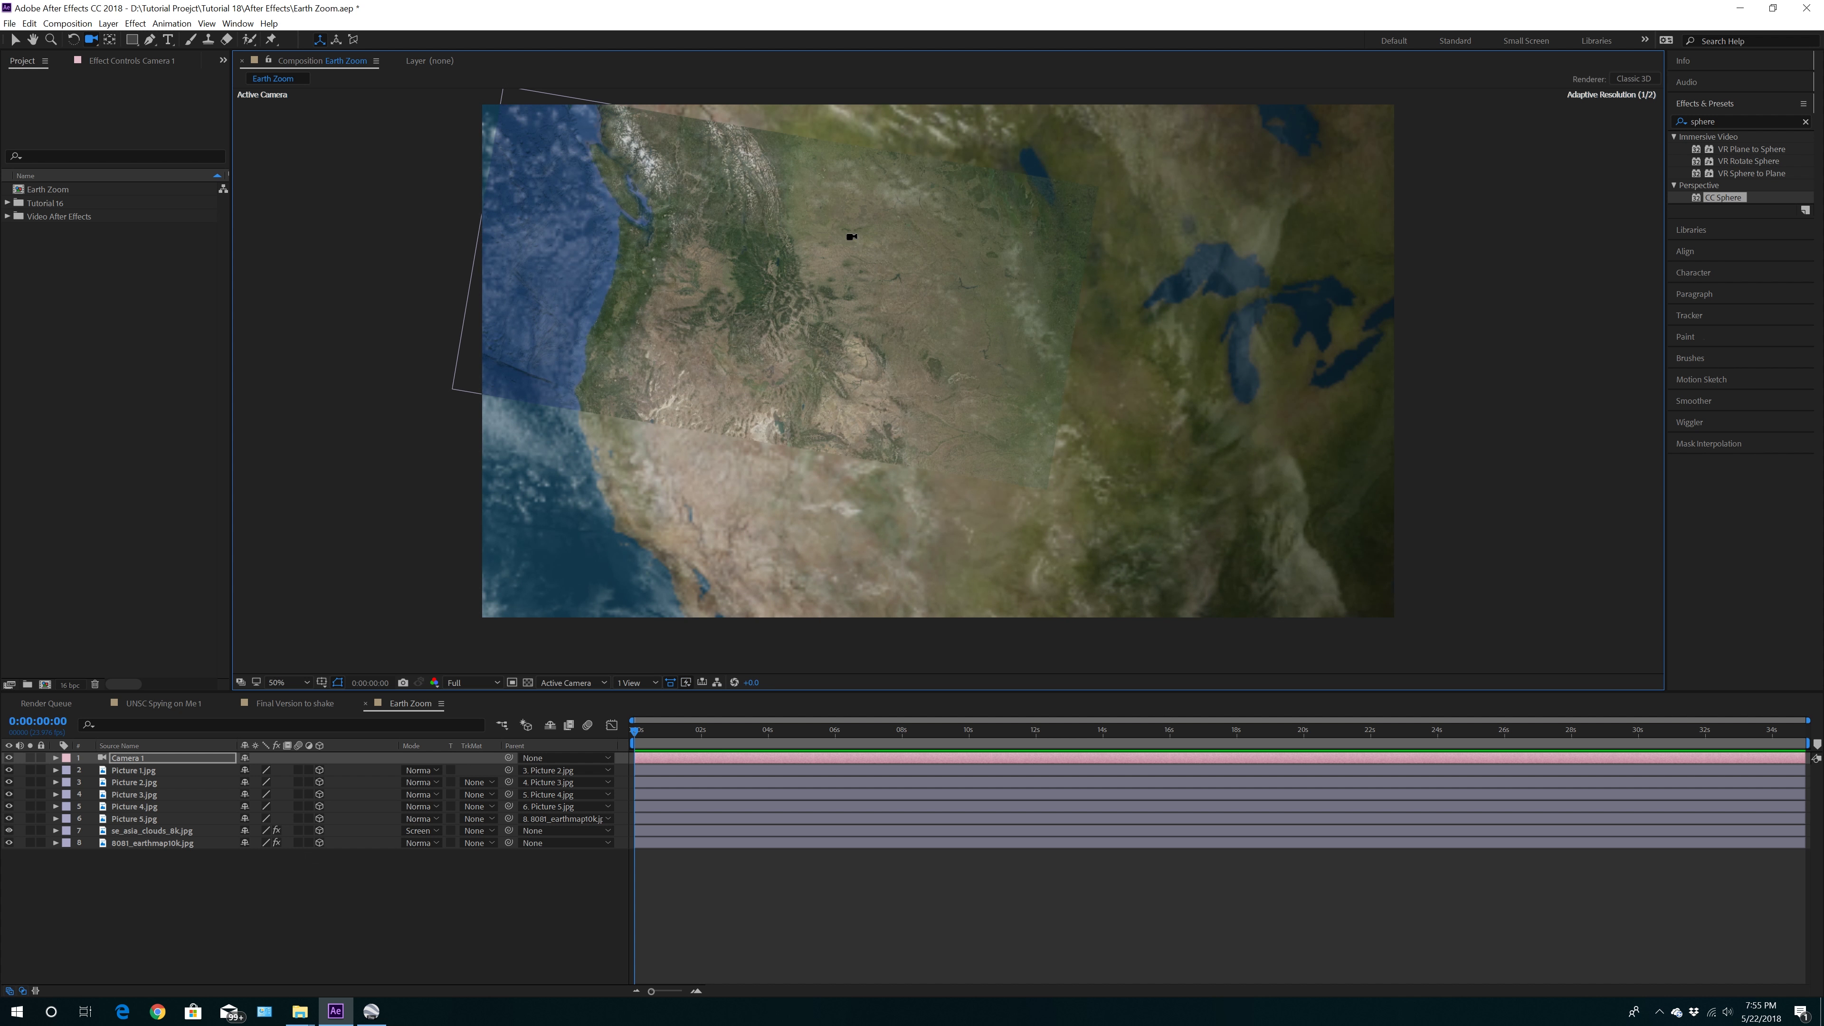
pyautogui.moveTo(741, 437); pyautogui.dragTo(854, 247)
pyautogui.moveTo(862, 447); pyautogui.dragTo(816, 244)
pyautogui.moveTo(784, 505); pyautogui.dragTo(839, 129)
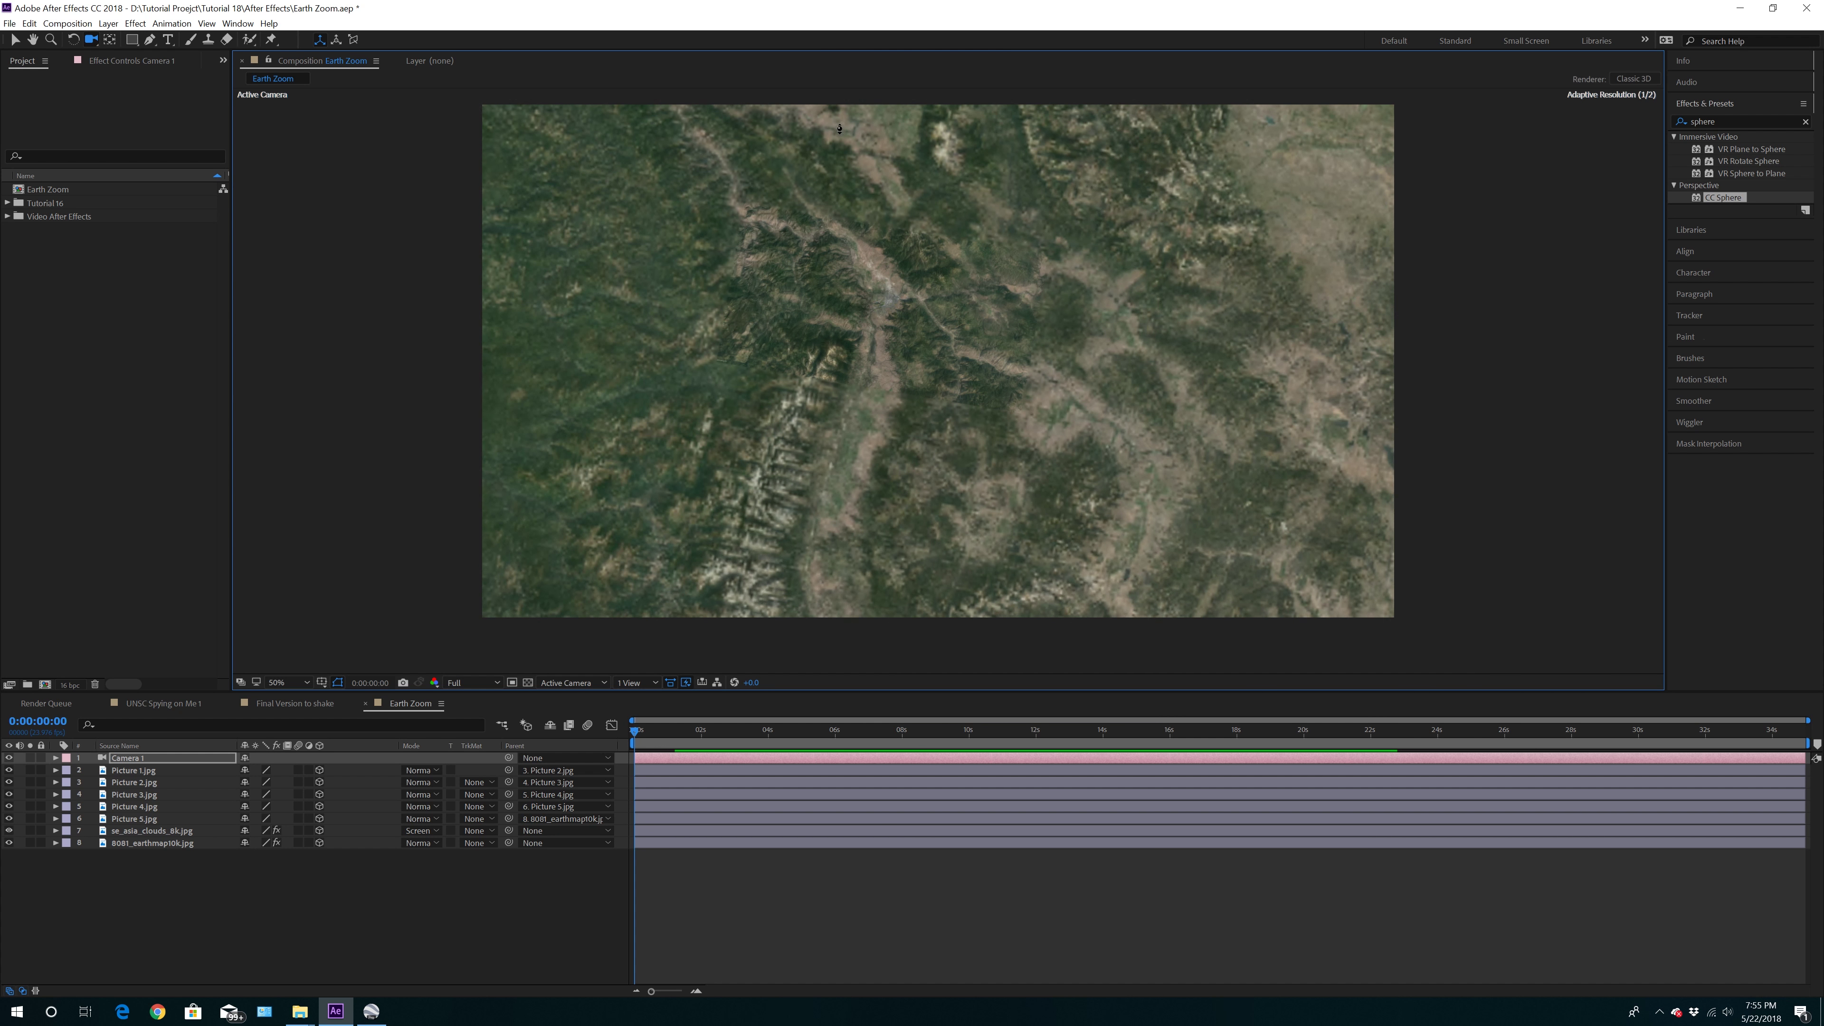
pyautogui.moveTo(880, 302); pyautogui.dragTo(926, 309)
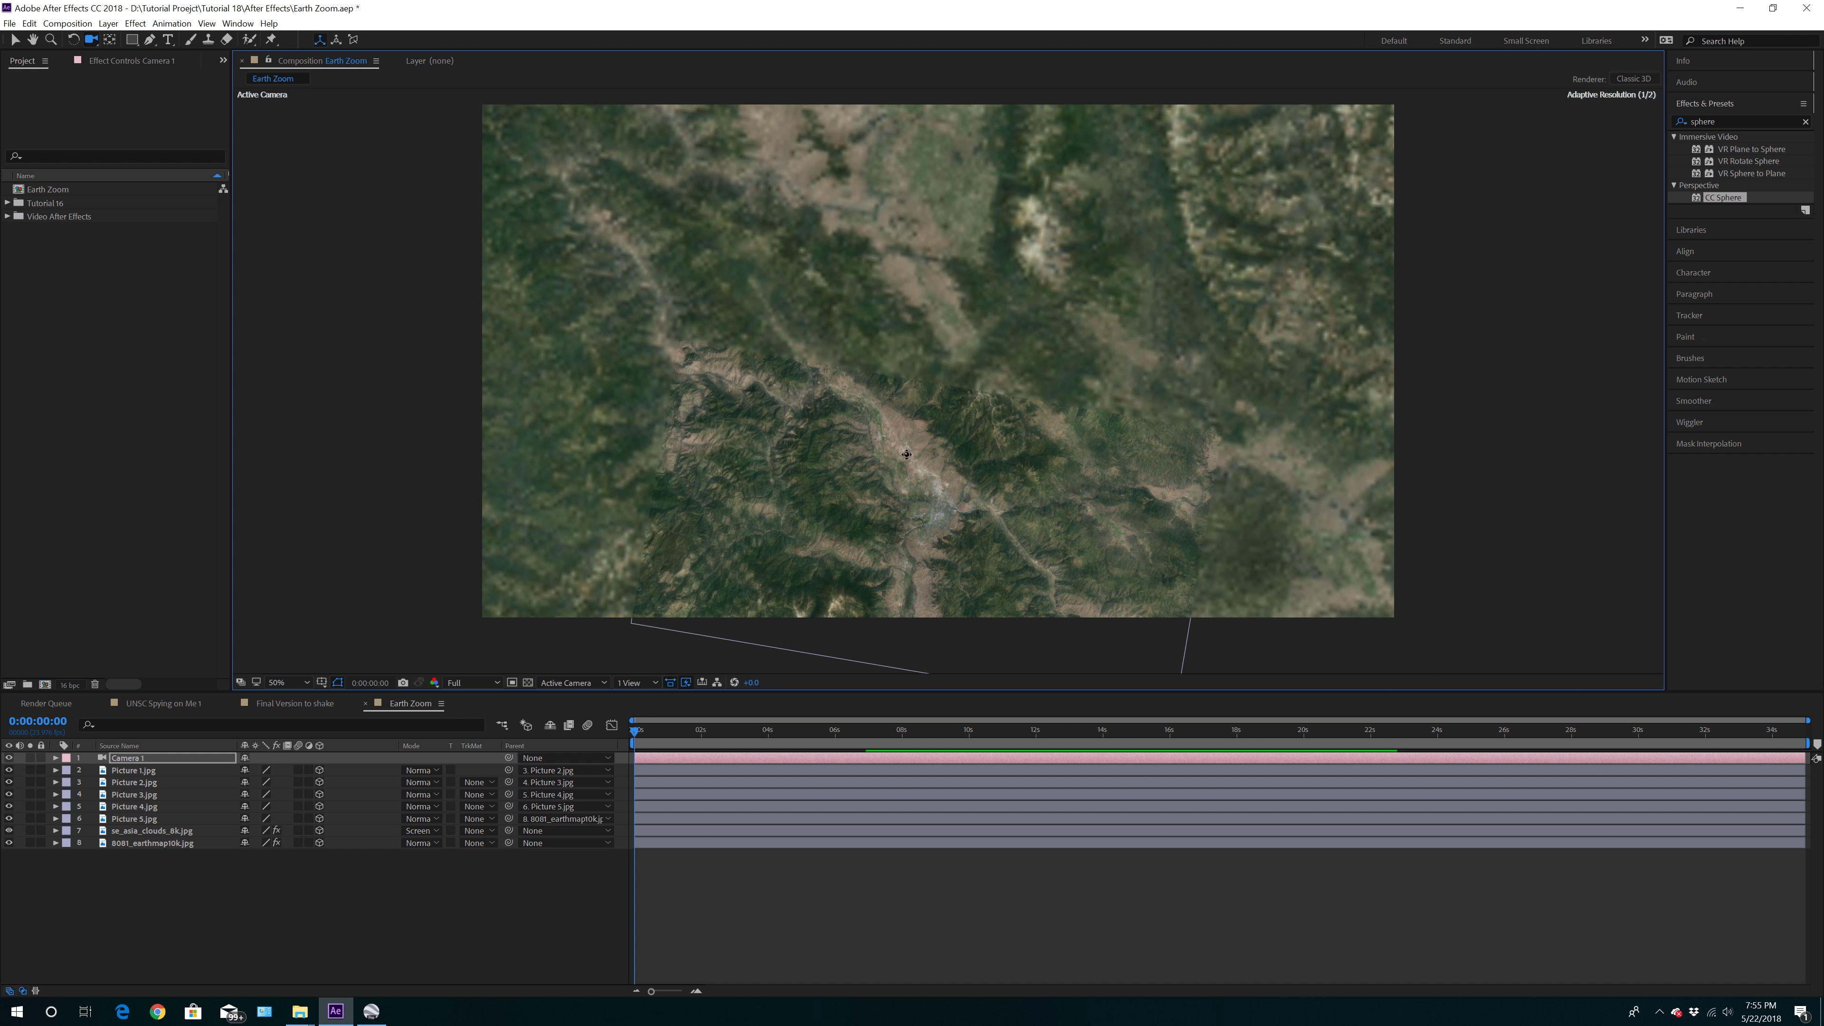
pyautogui.moveTo(930, 540); pyautogui.dragTo(891, 316)
pyautogui.moveTo(832, 69); pyautogui.dragTo(831, 64)
pyautogui.moveTo(806, 328); pyautogui.dragTo(843, 80)
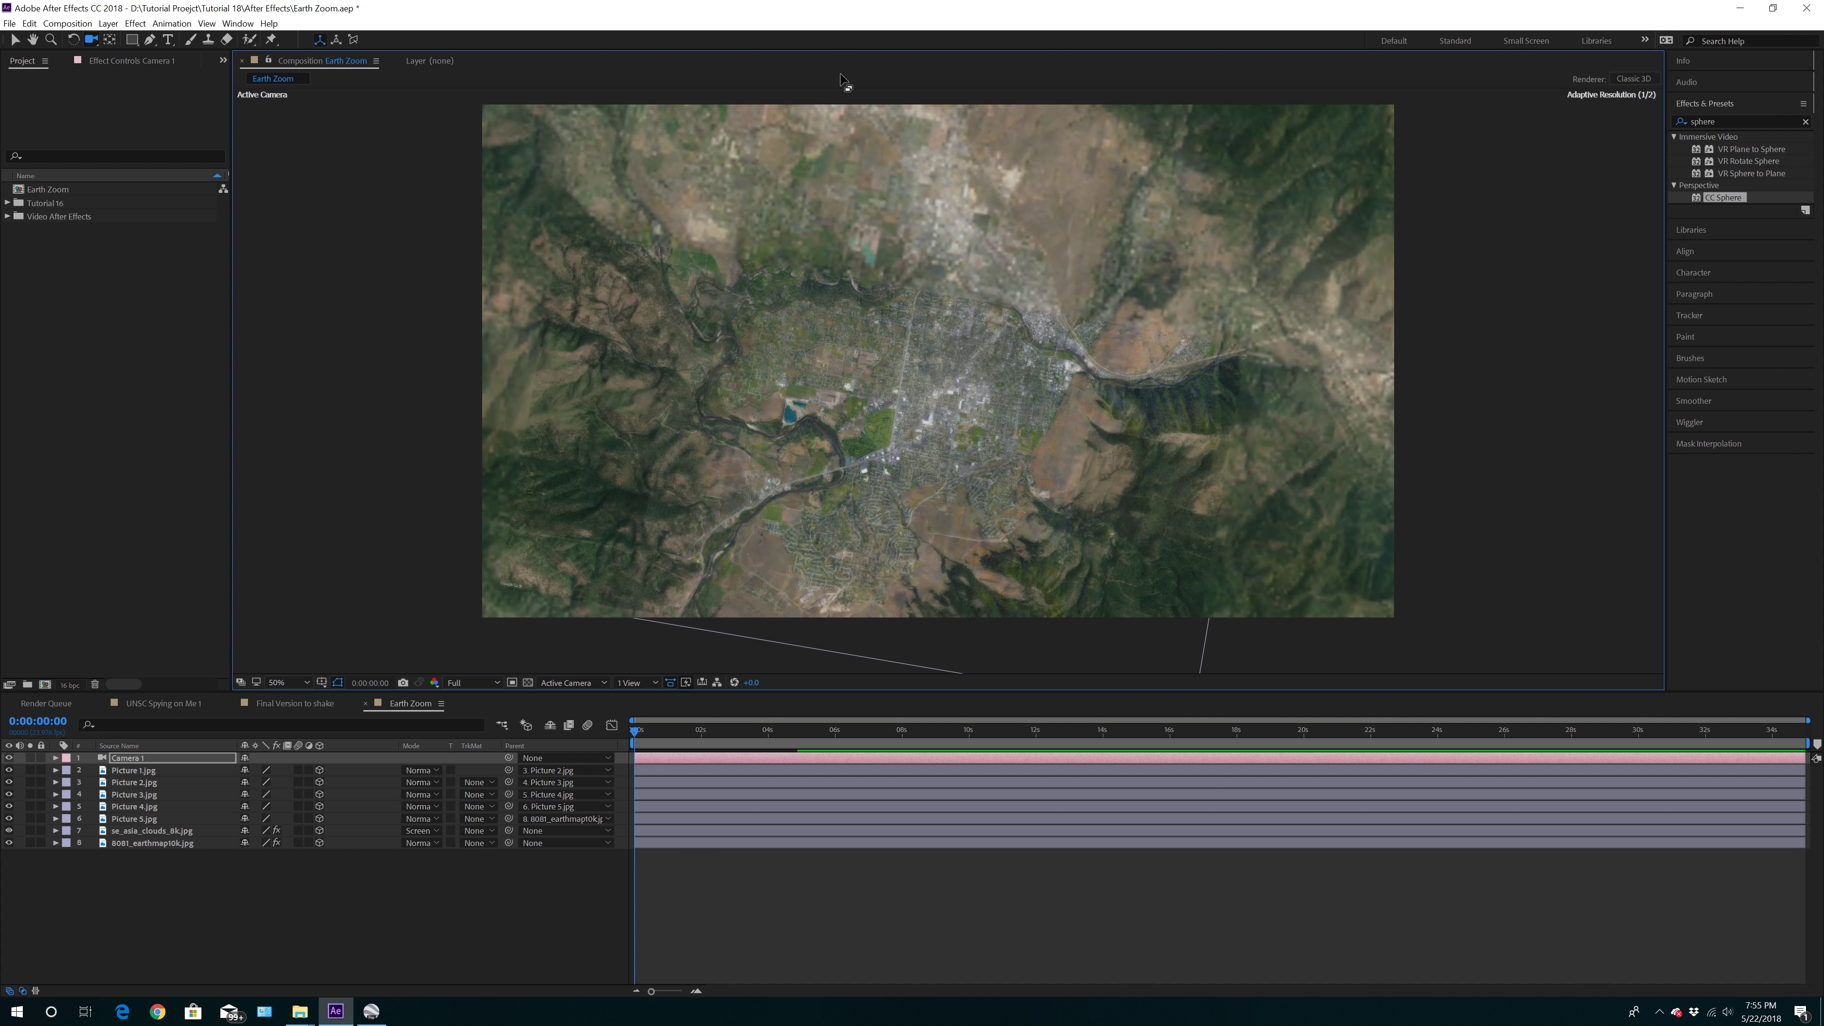
pyautogui.moveTo(845, 481); pyautogui.dragTo(841, 237)
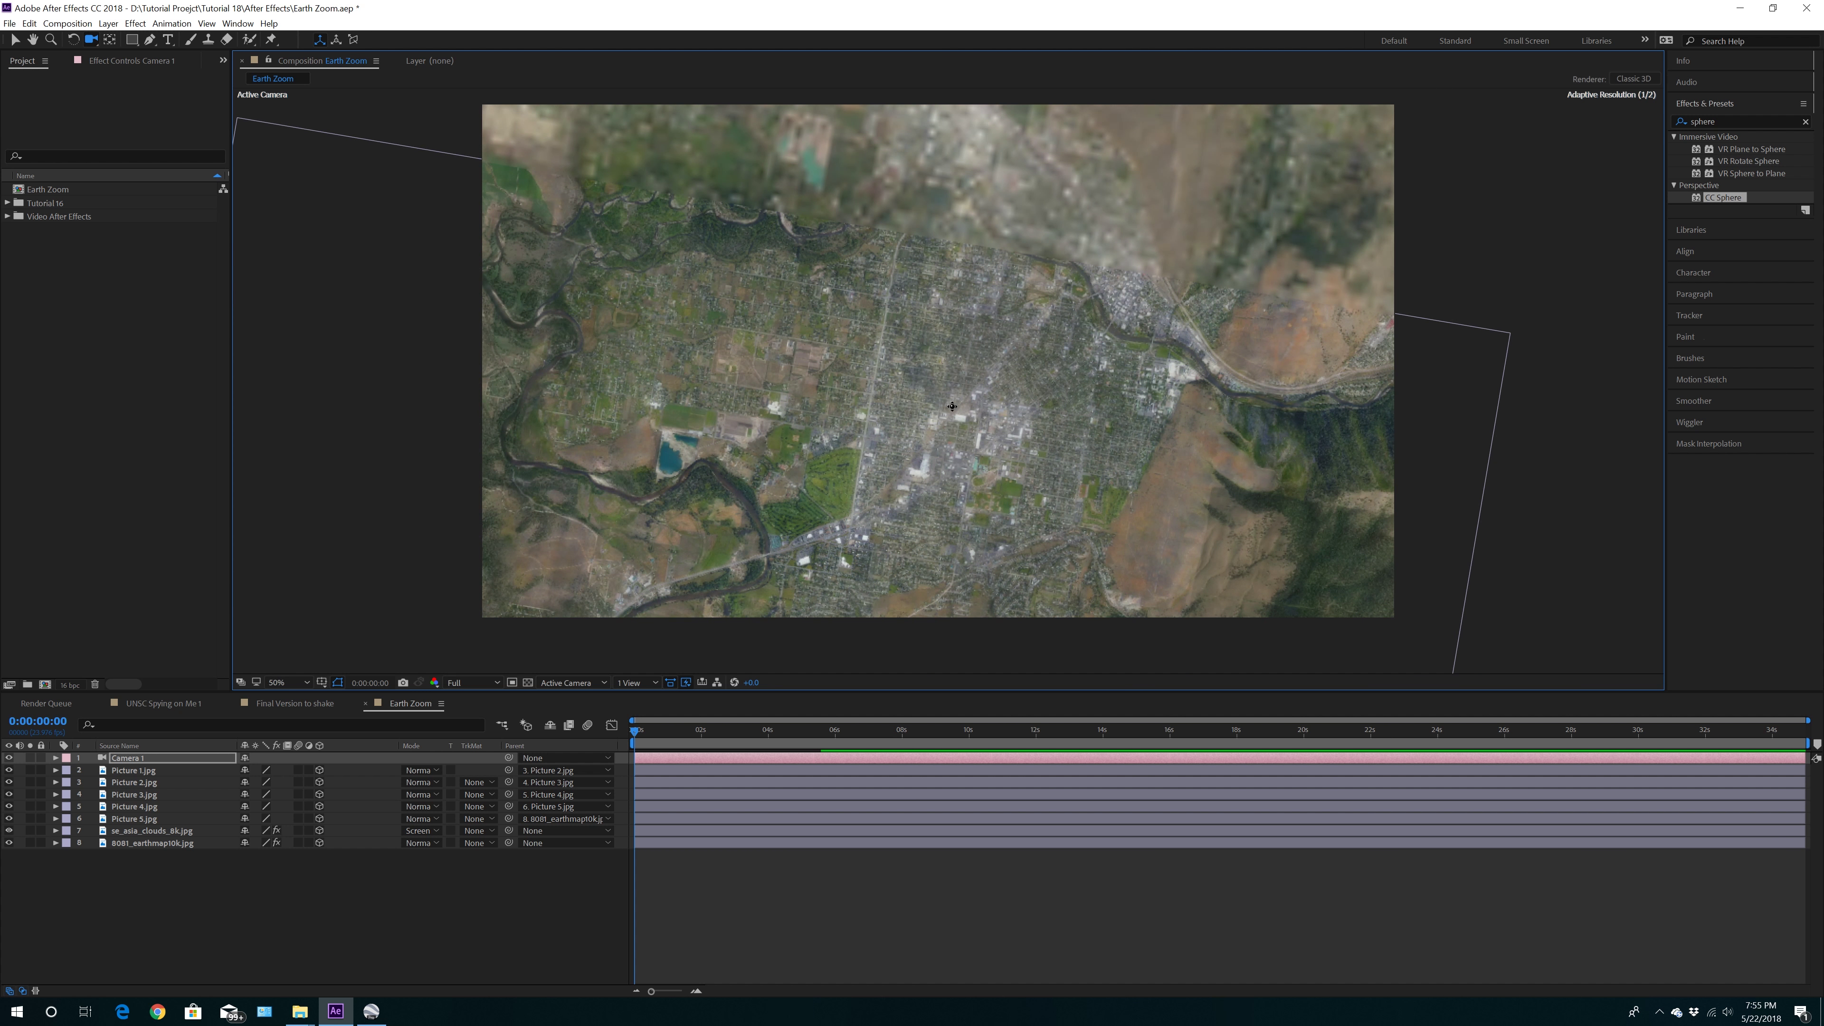
pyautogui.moveTo(852, 530); pyautogui.dragTo(985, 358)
pyautogui.moveTo(905, 460); pyautogui.dragTo(908, 169)
pyautogui.moveTo(920, 450); pyautogui.dragTo(835, 86)
pyautogui.moveTo(829, 466); pyautogui.dragTo(831, 223)
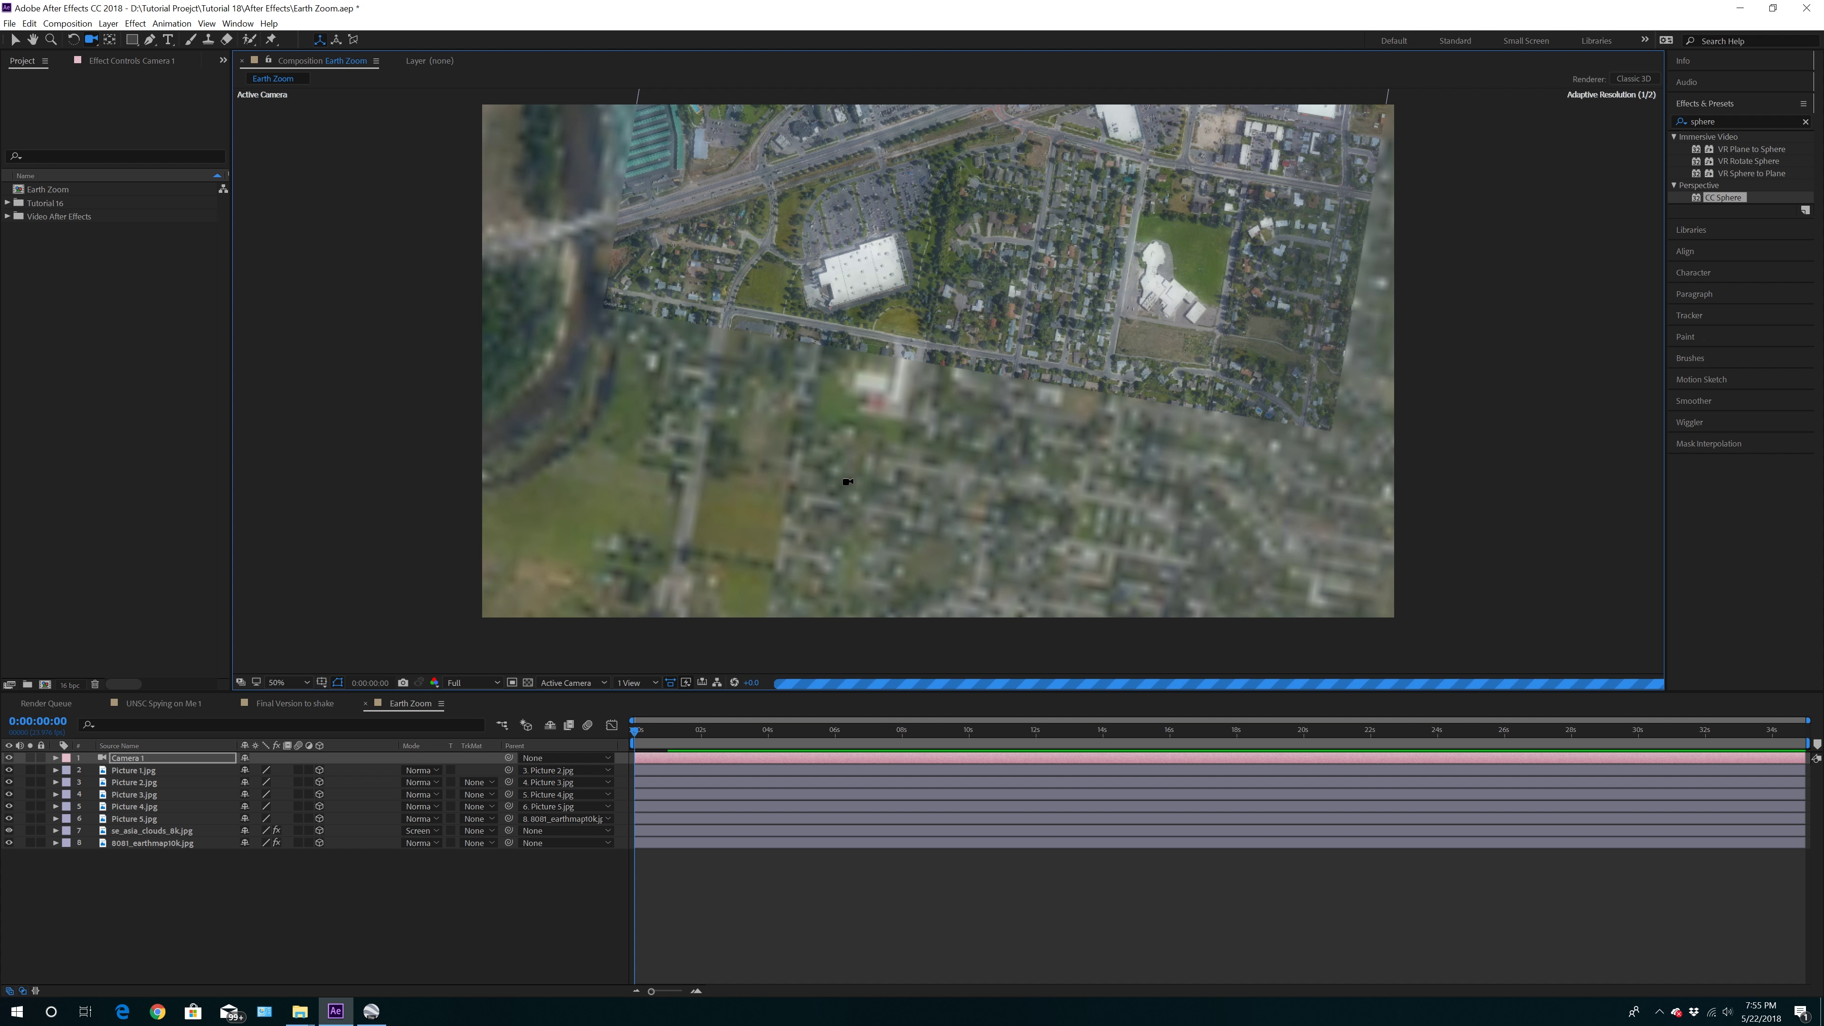
pyautogui.moveTo(982, 219); pyautogui.dragTo(883, 184)
pyautogui.moveTo(902, 422); pyautogui.dragTo(891, 303)
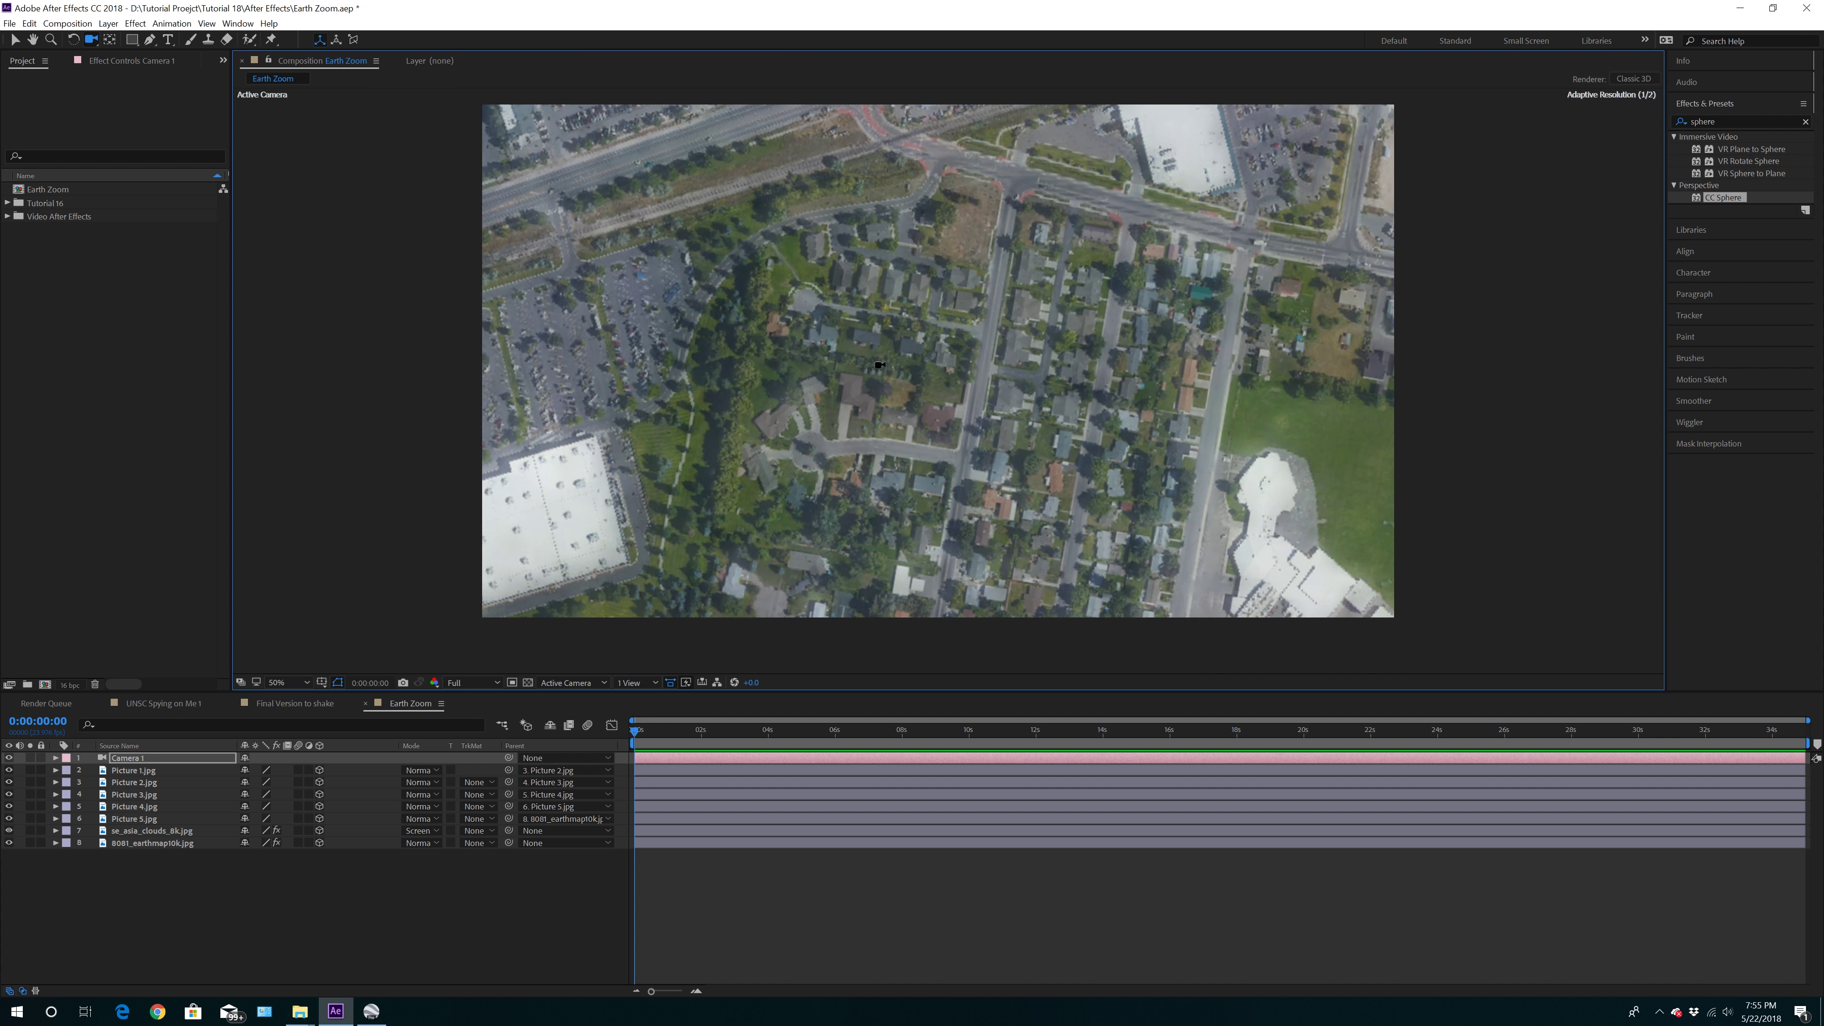
pyautogui.moveTo(986, 426); pyautogui.dragTo(964, 434)
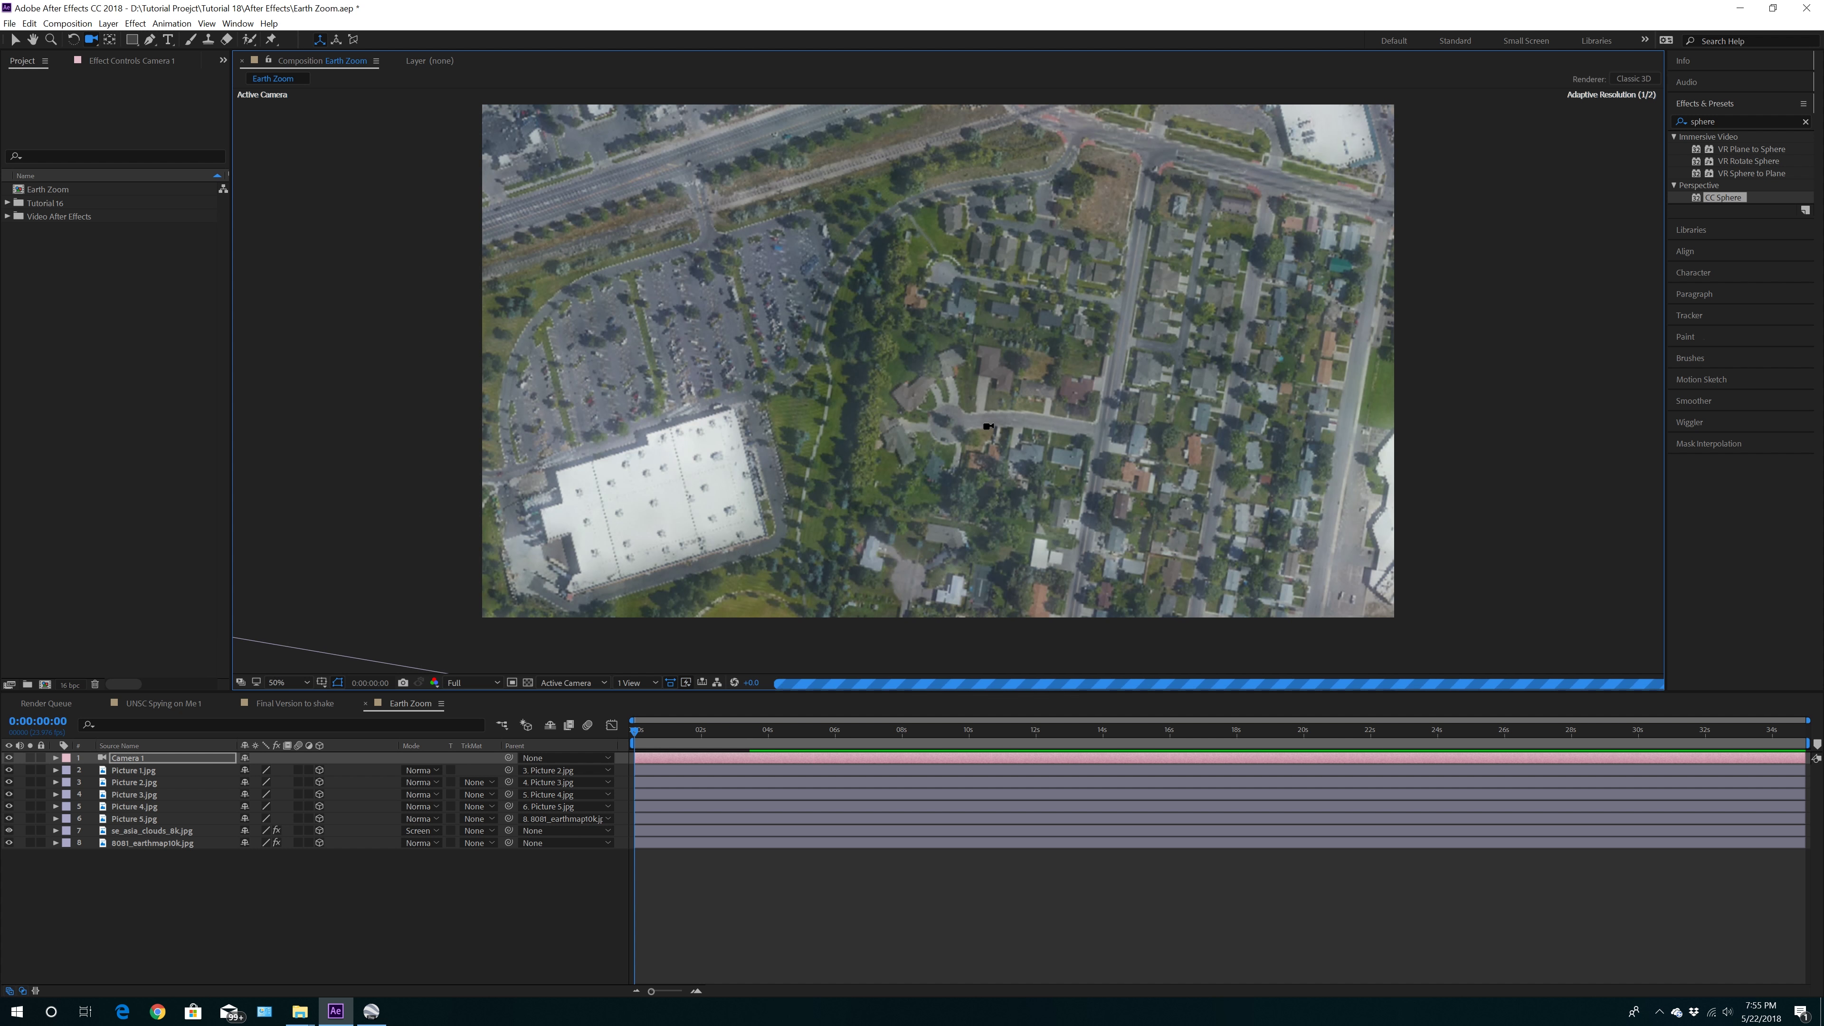
# Move the anchor point of Picture 1.jpg onto the cul-de-sac with the Pan Behind tool, then return to the Selection tool
pyautogui.click(148, 759)
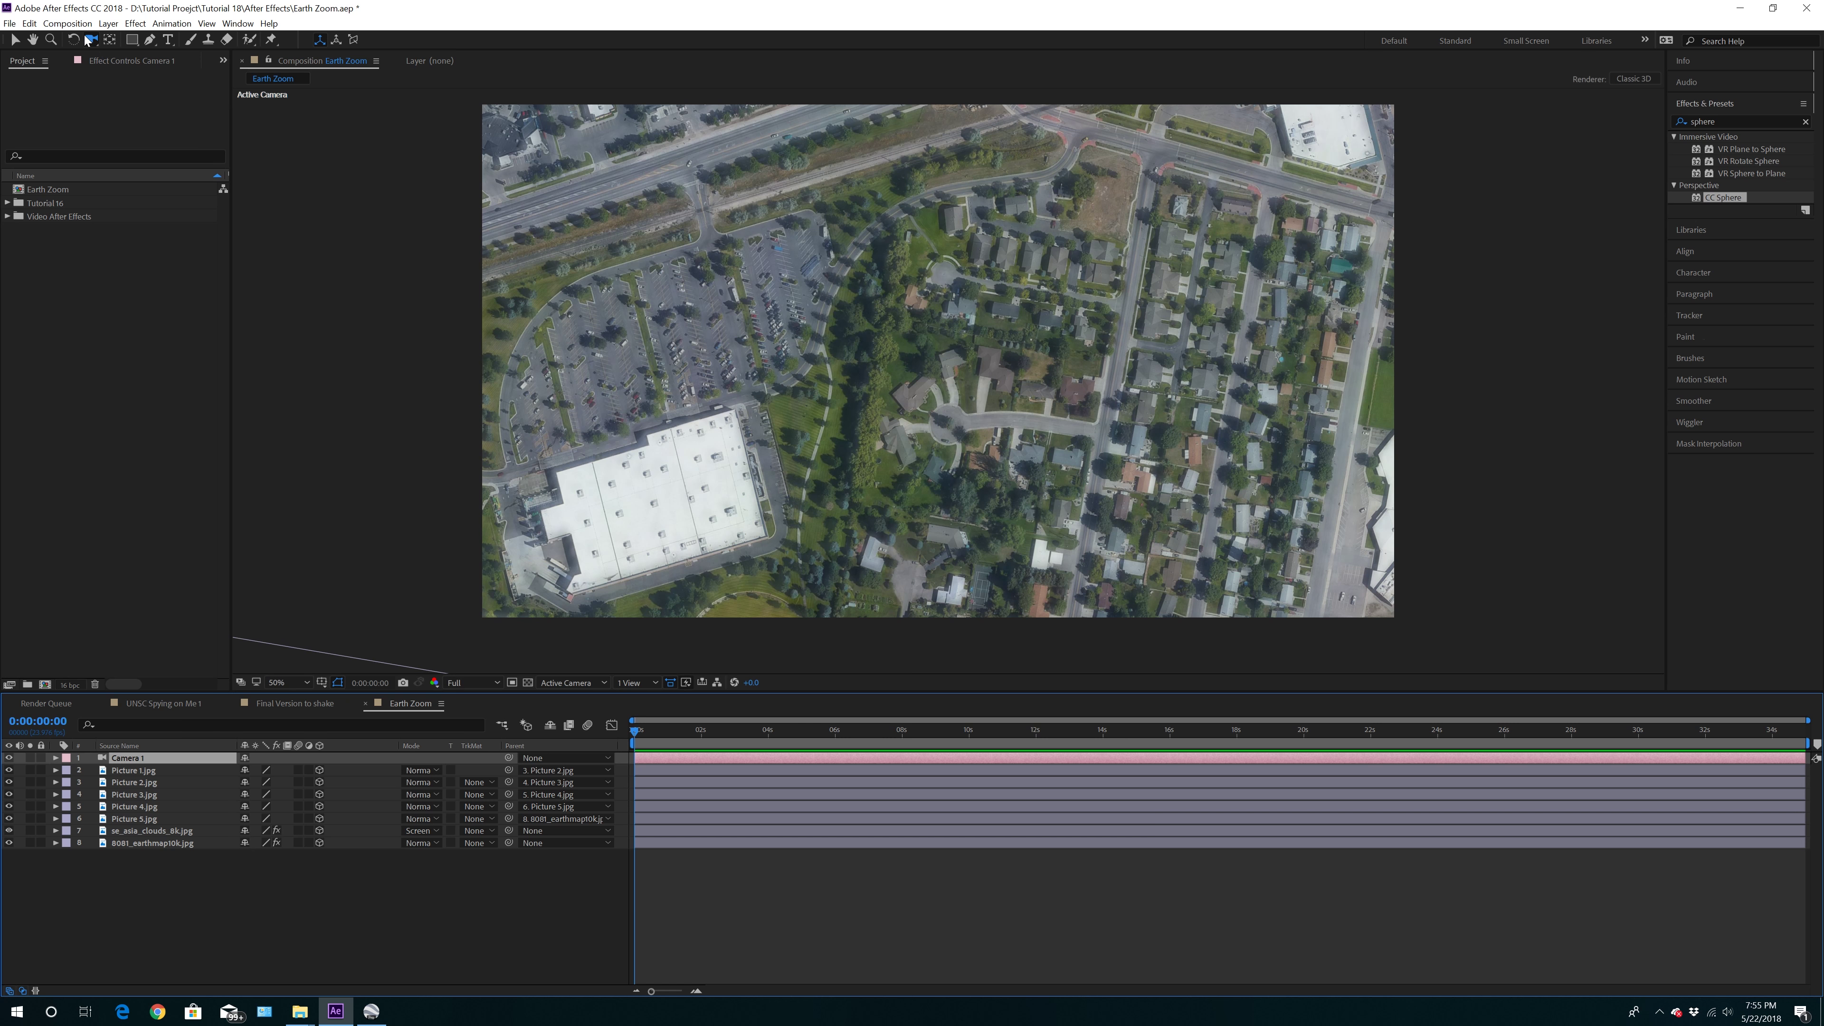
pyautogui.click(109, 40)
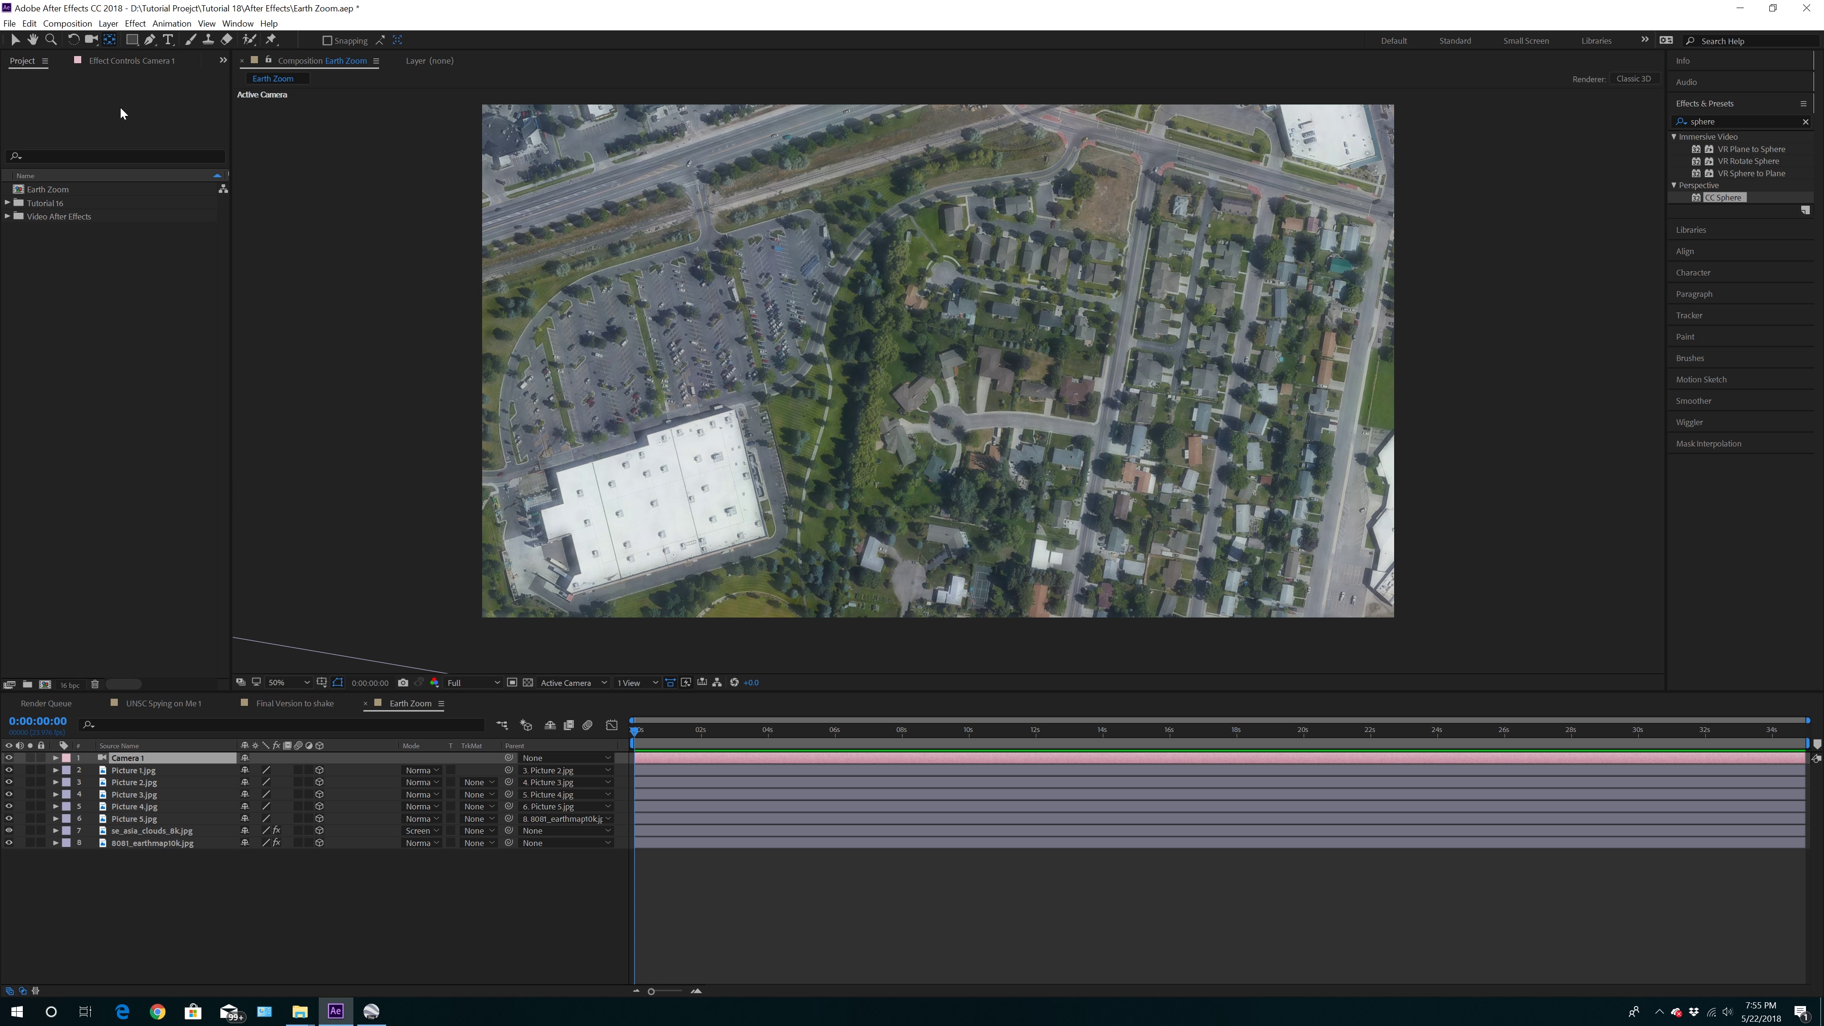
pyautogui.click(144, 772)
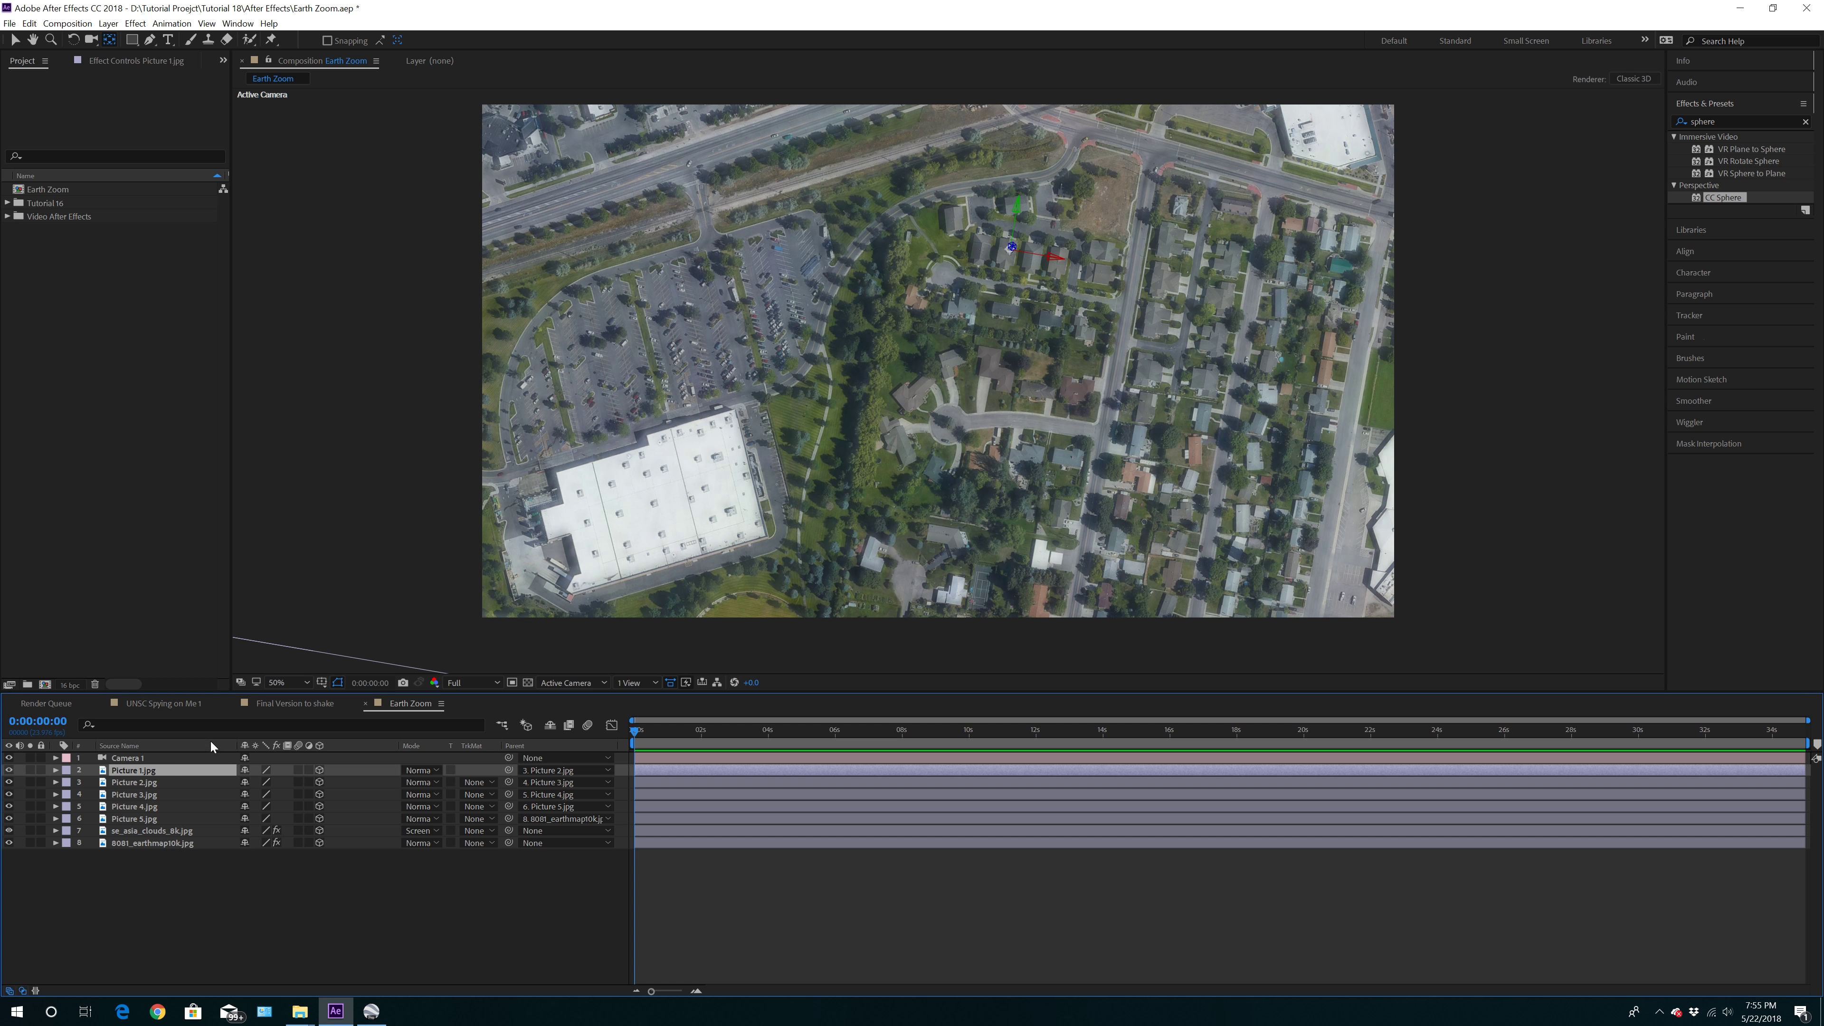
pyautogui.moveTo(1026, 242); pyautogui.dragTo(949, 429)
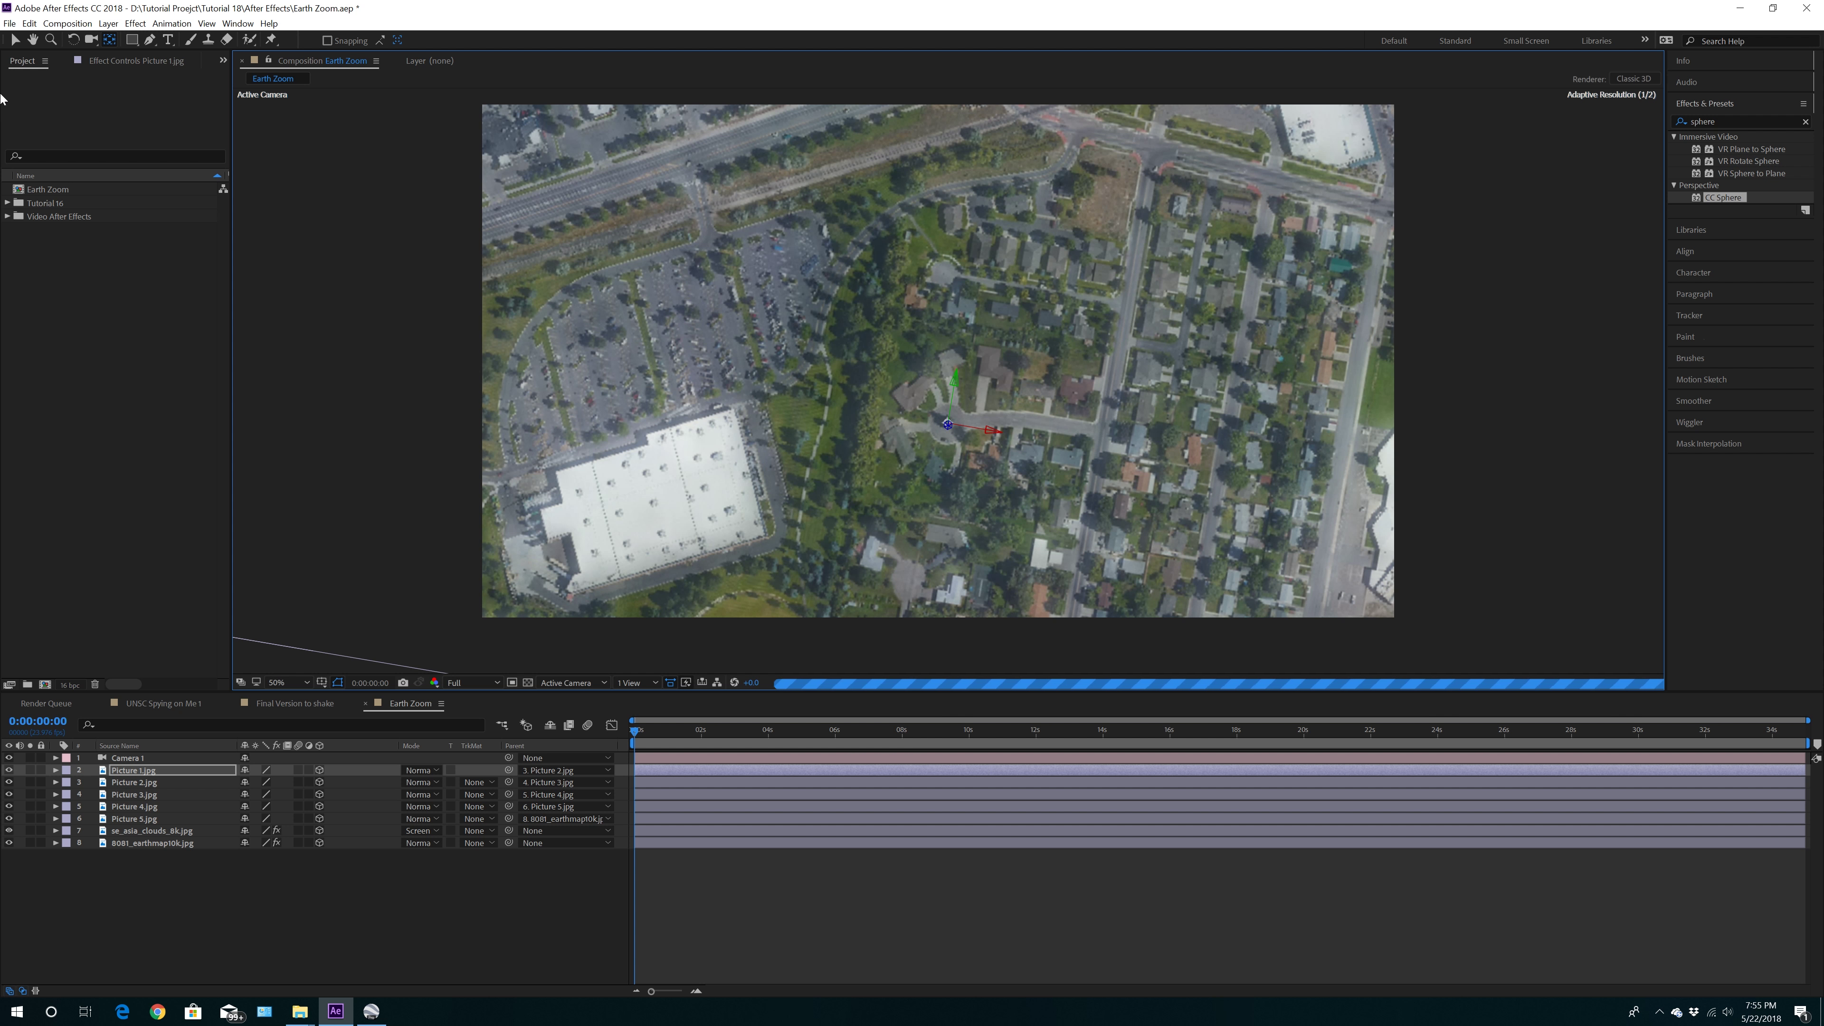
pyautogui.press('v')
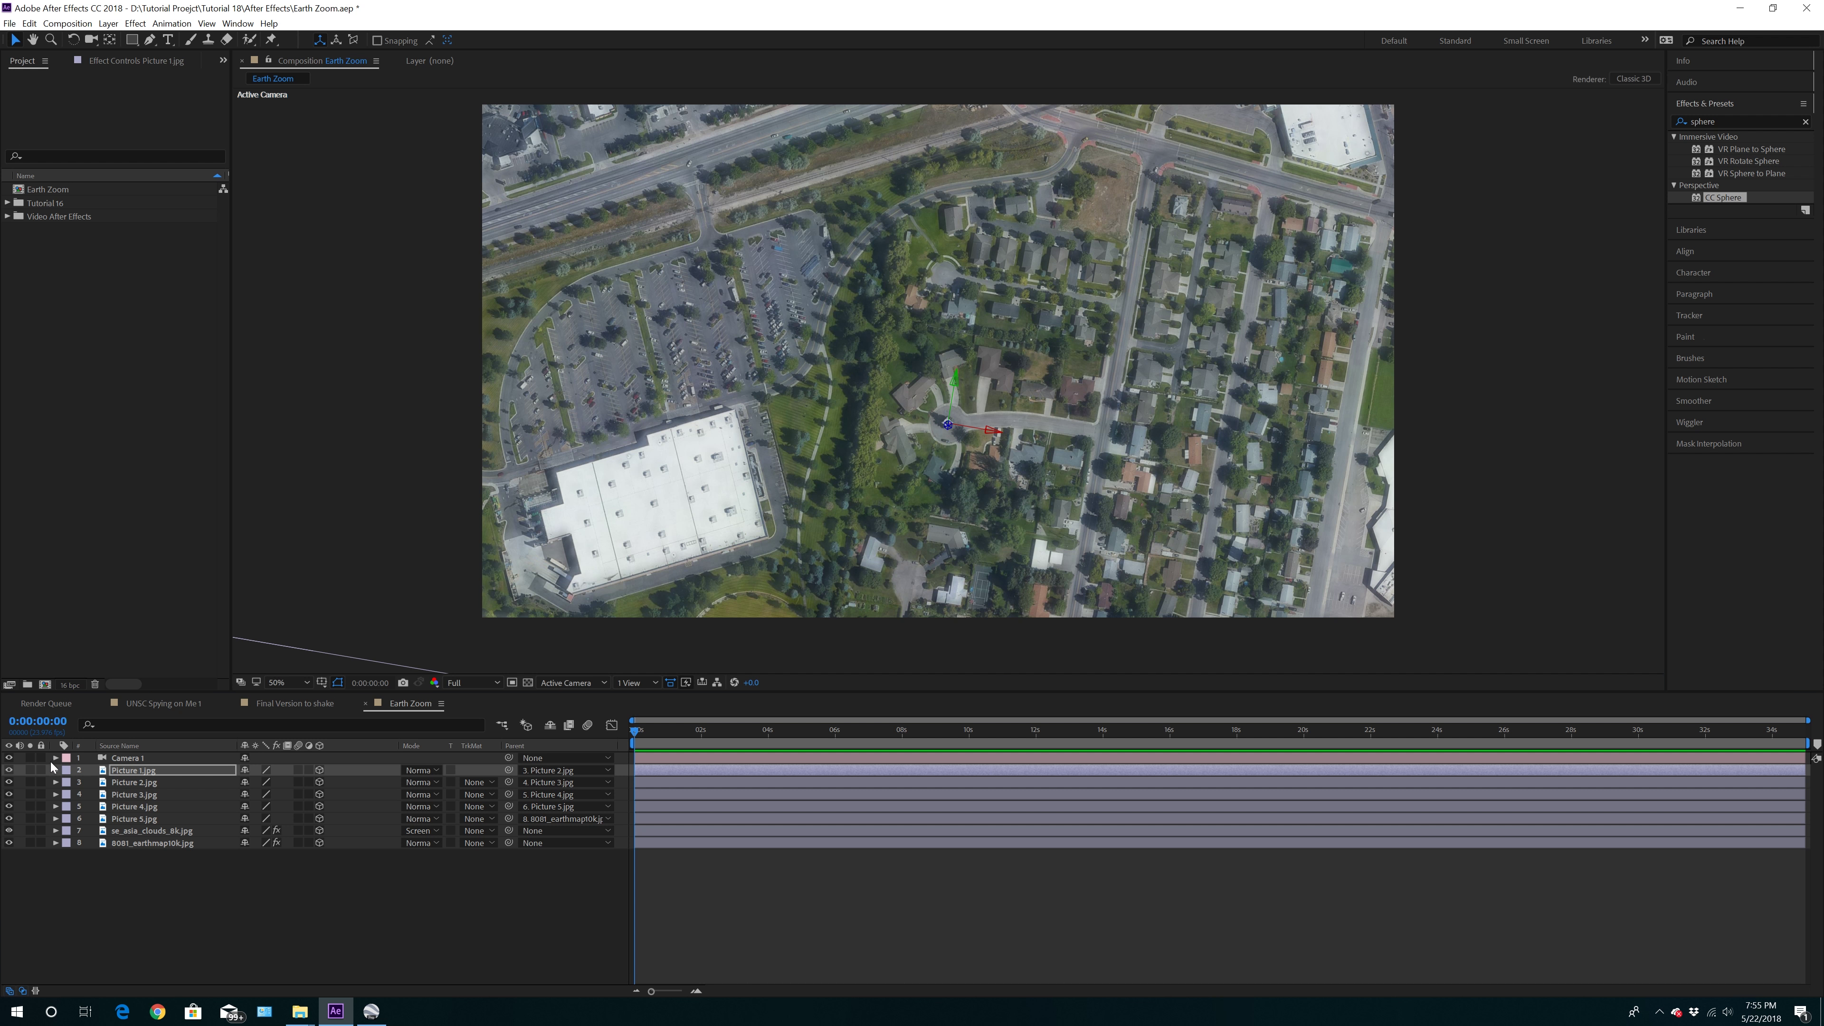
# Reveal Camera 1's Transform properties and start keyframing its Position at 0 seconds
pyautogui.click(55, 758)
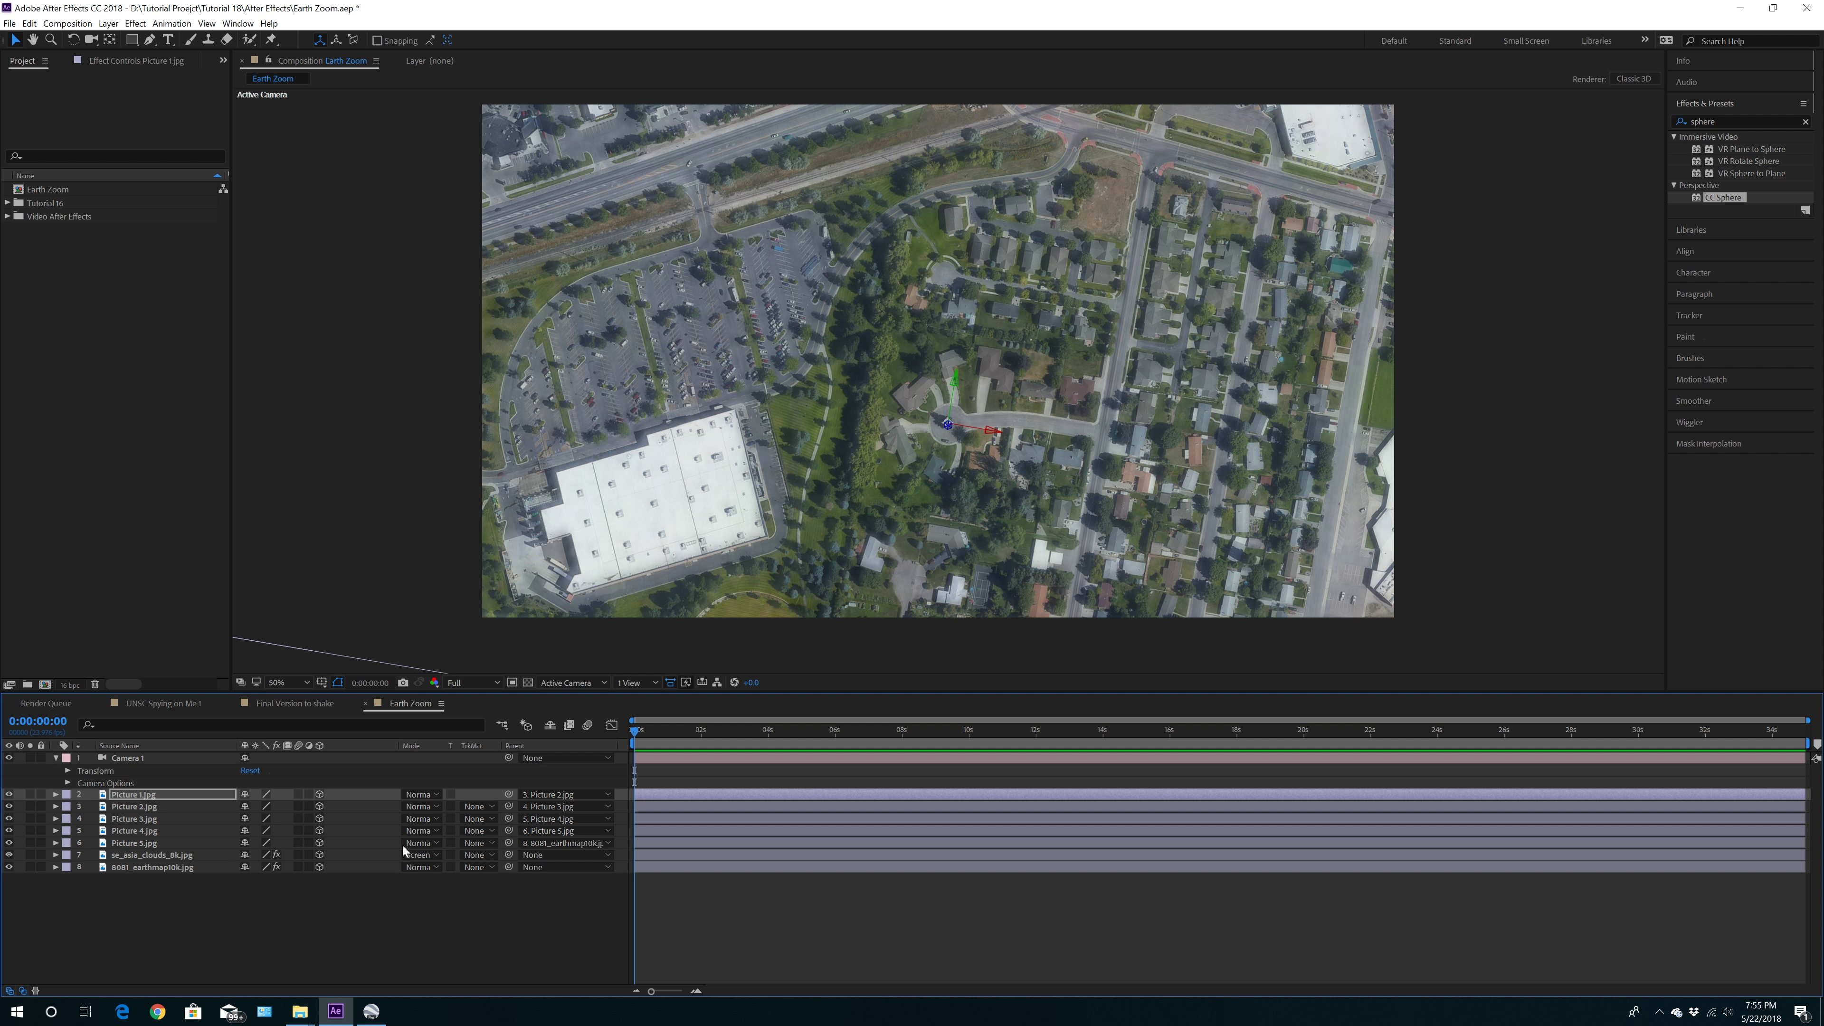
pyautogui.click(68, 771)
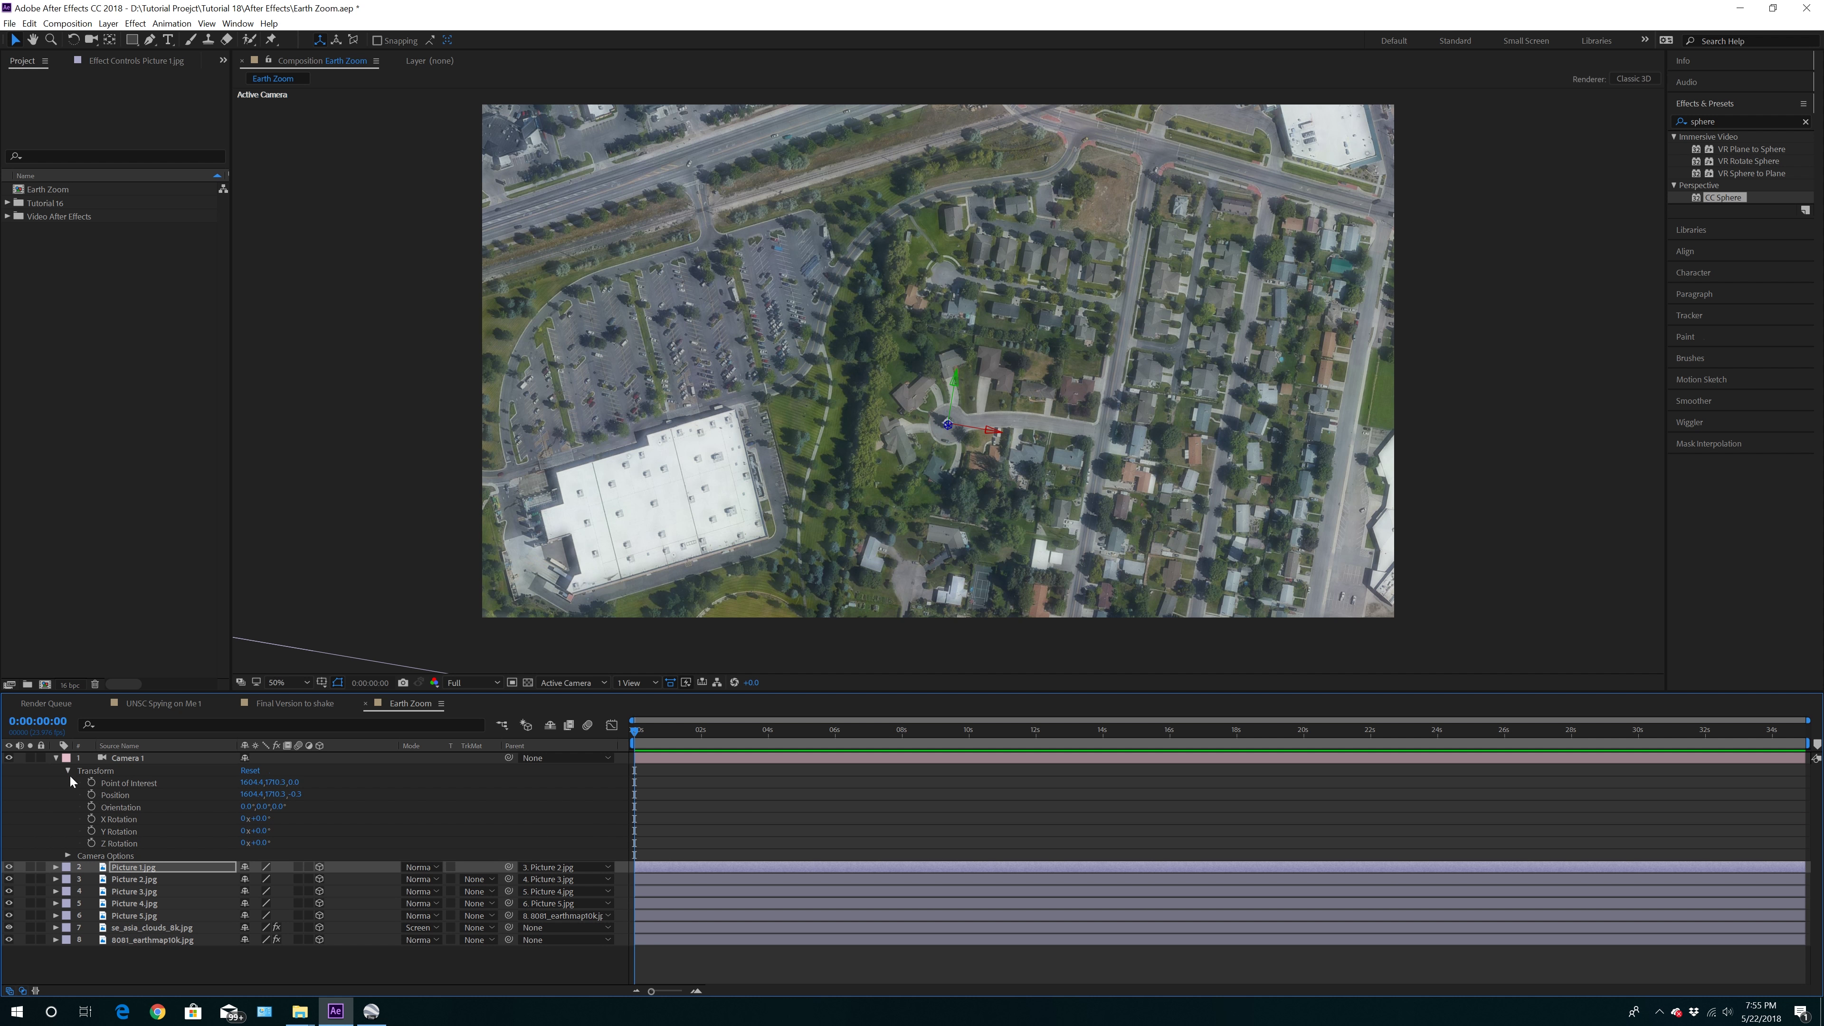
pyautogui.click(90, 794)
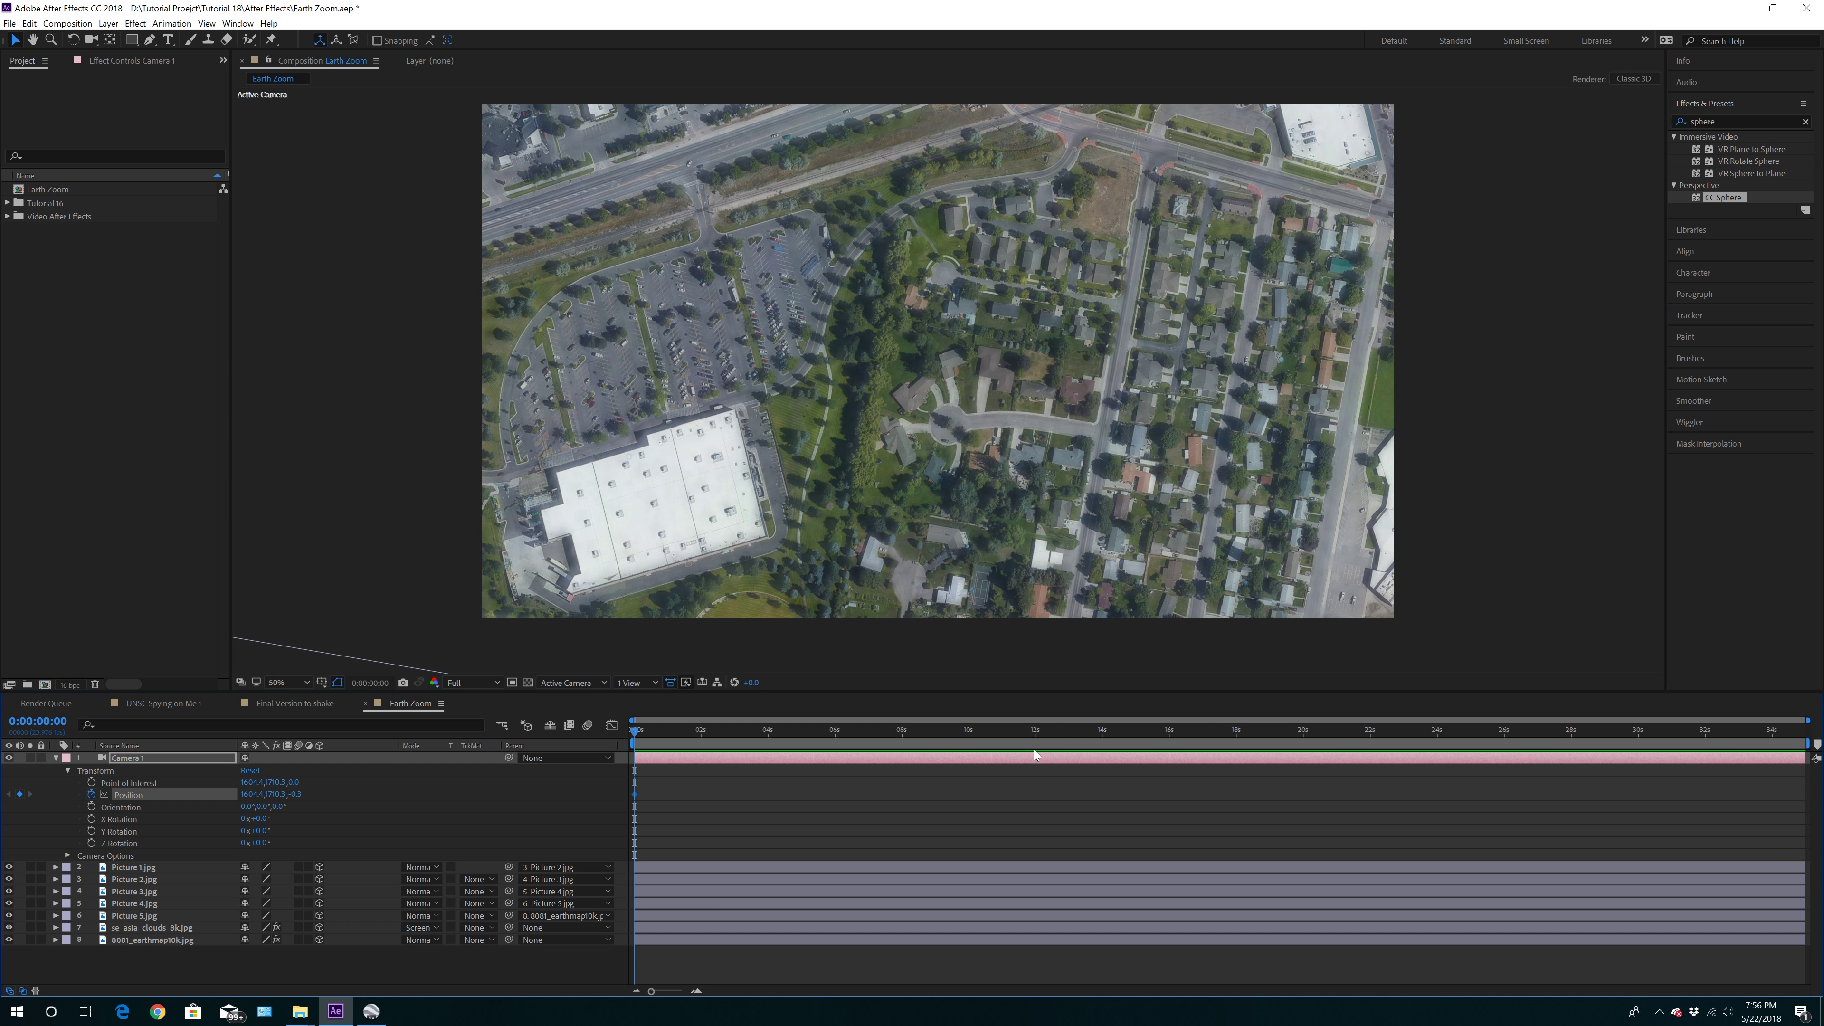
# At 10 seconds, pull Camera 1 back with the camera tool until the whole globe fits in view
pyautogui.click(969, 733)
pyautogui.click(92, 40)
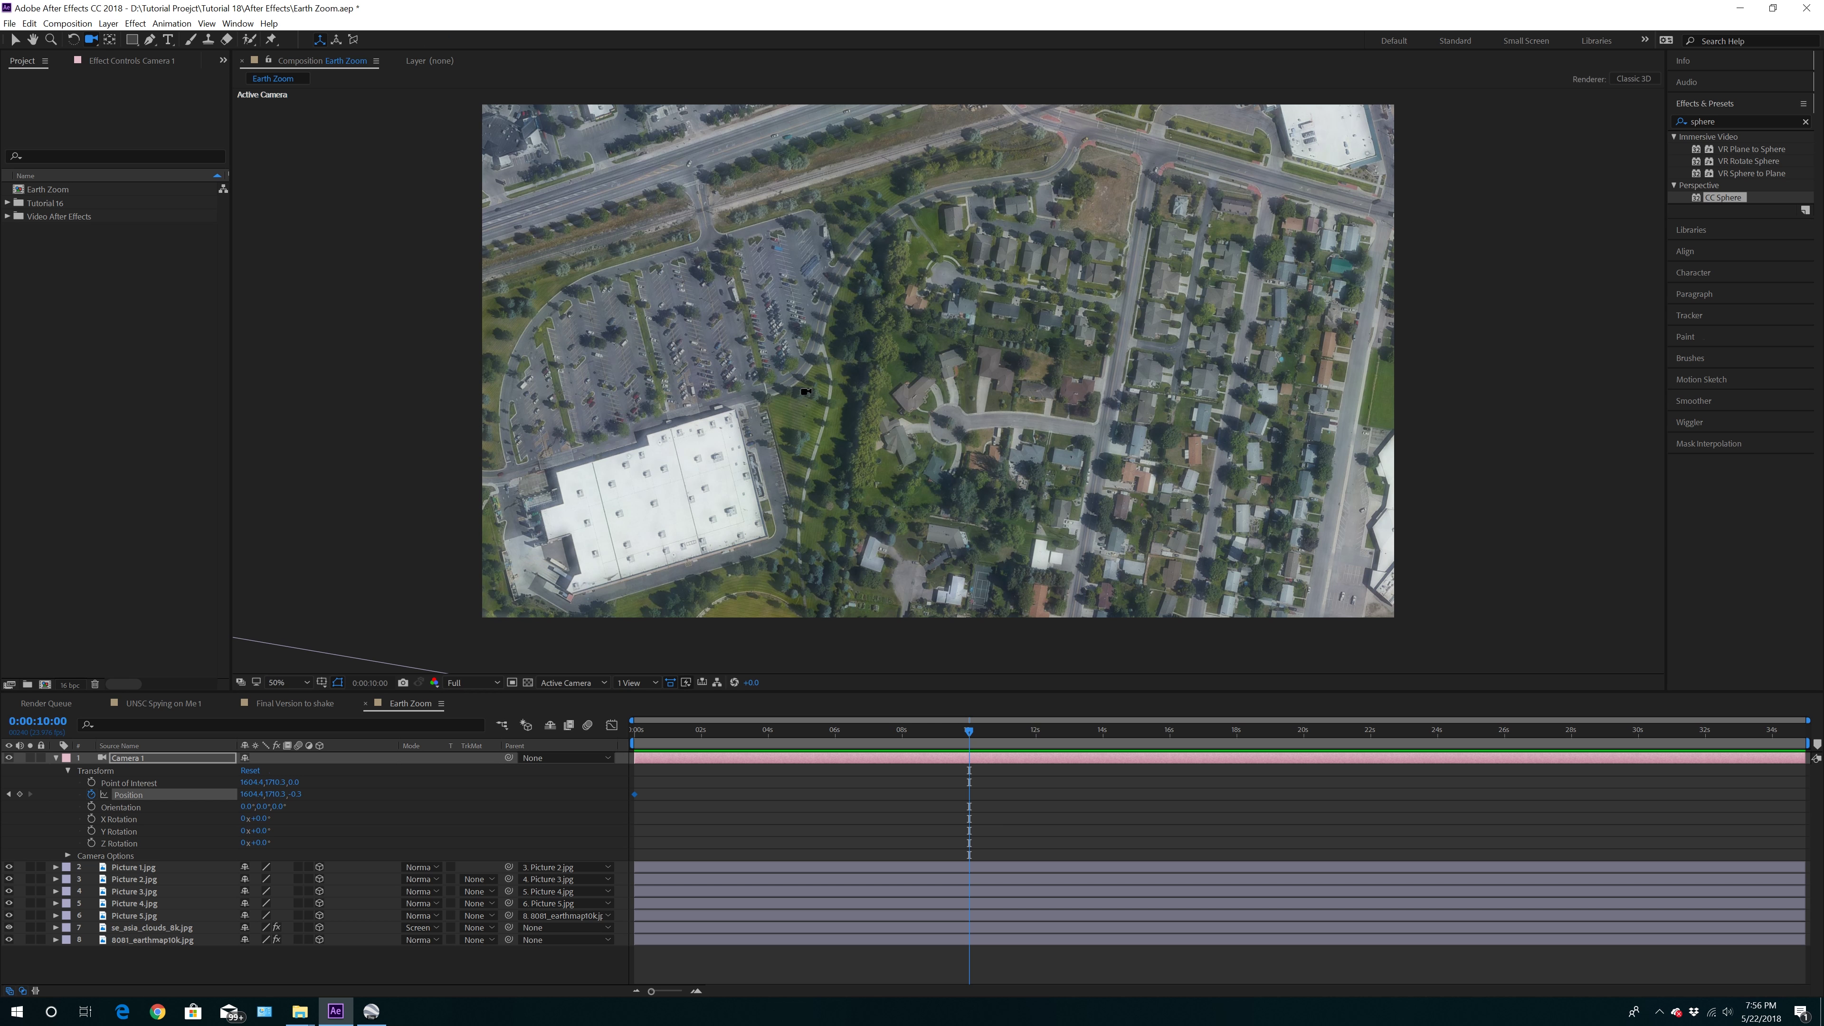
pyautogui.rightClick(954, 458)
pyautogui.moveTo(982, 655); pyautogui.dragTo(941, 1015)
pyautogui.moveTo(961, 461); pyautogui.dragTo(848, 1021)
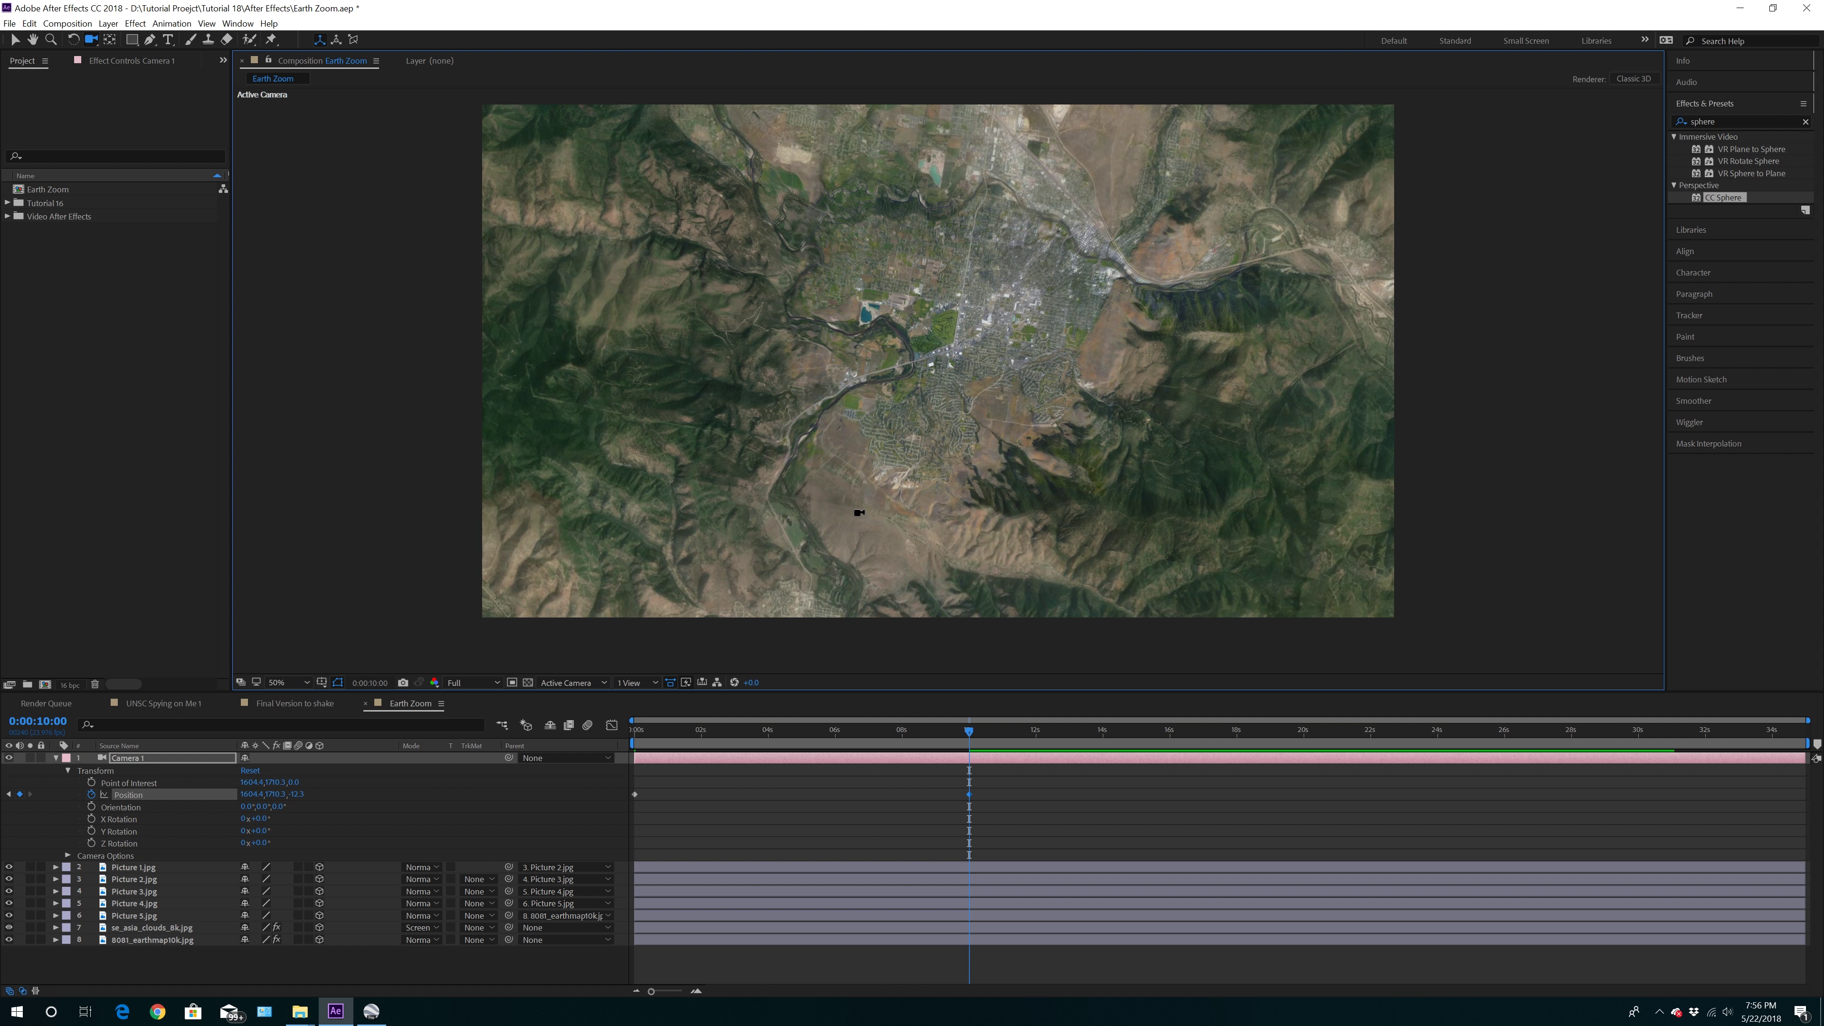
pyautogui.moveTo(930, 330); pyautogui.dragTo(896, 964)
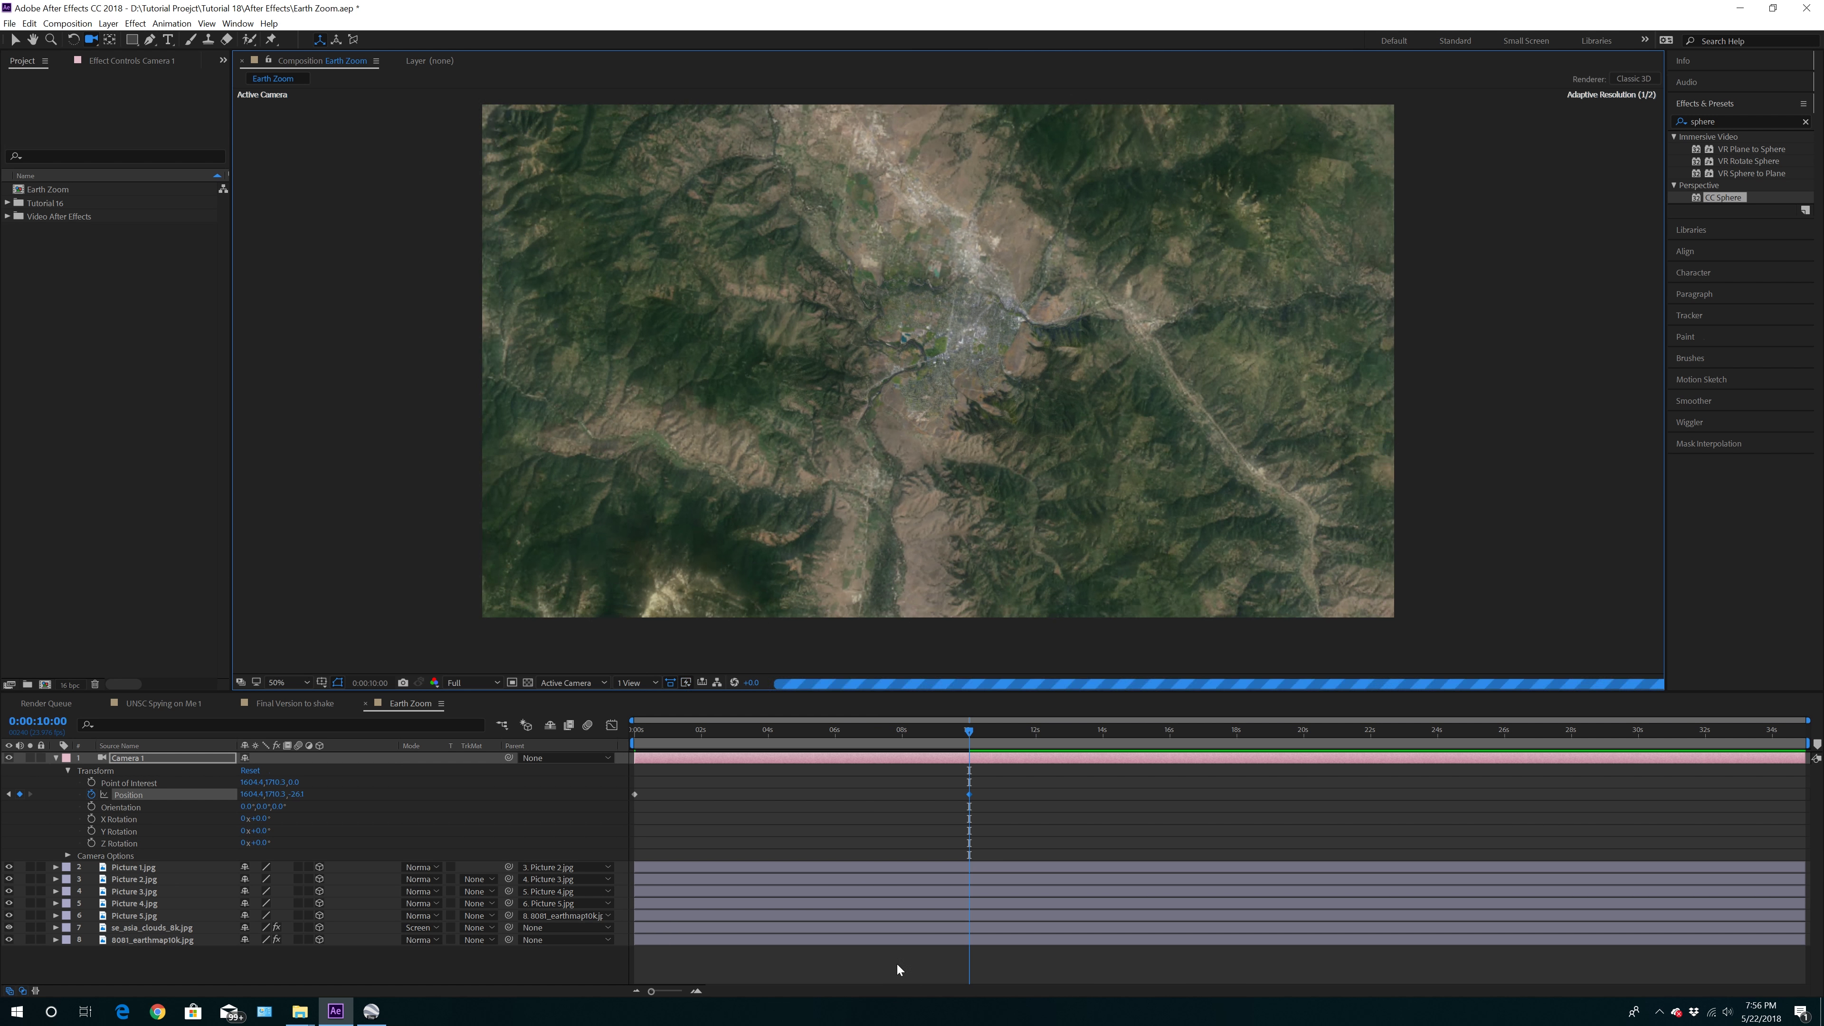
pyautogui.moveTo(963, 353); pyautogui.dragTo(875, 899)
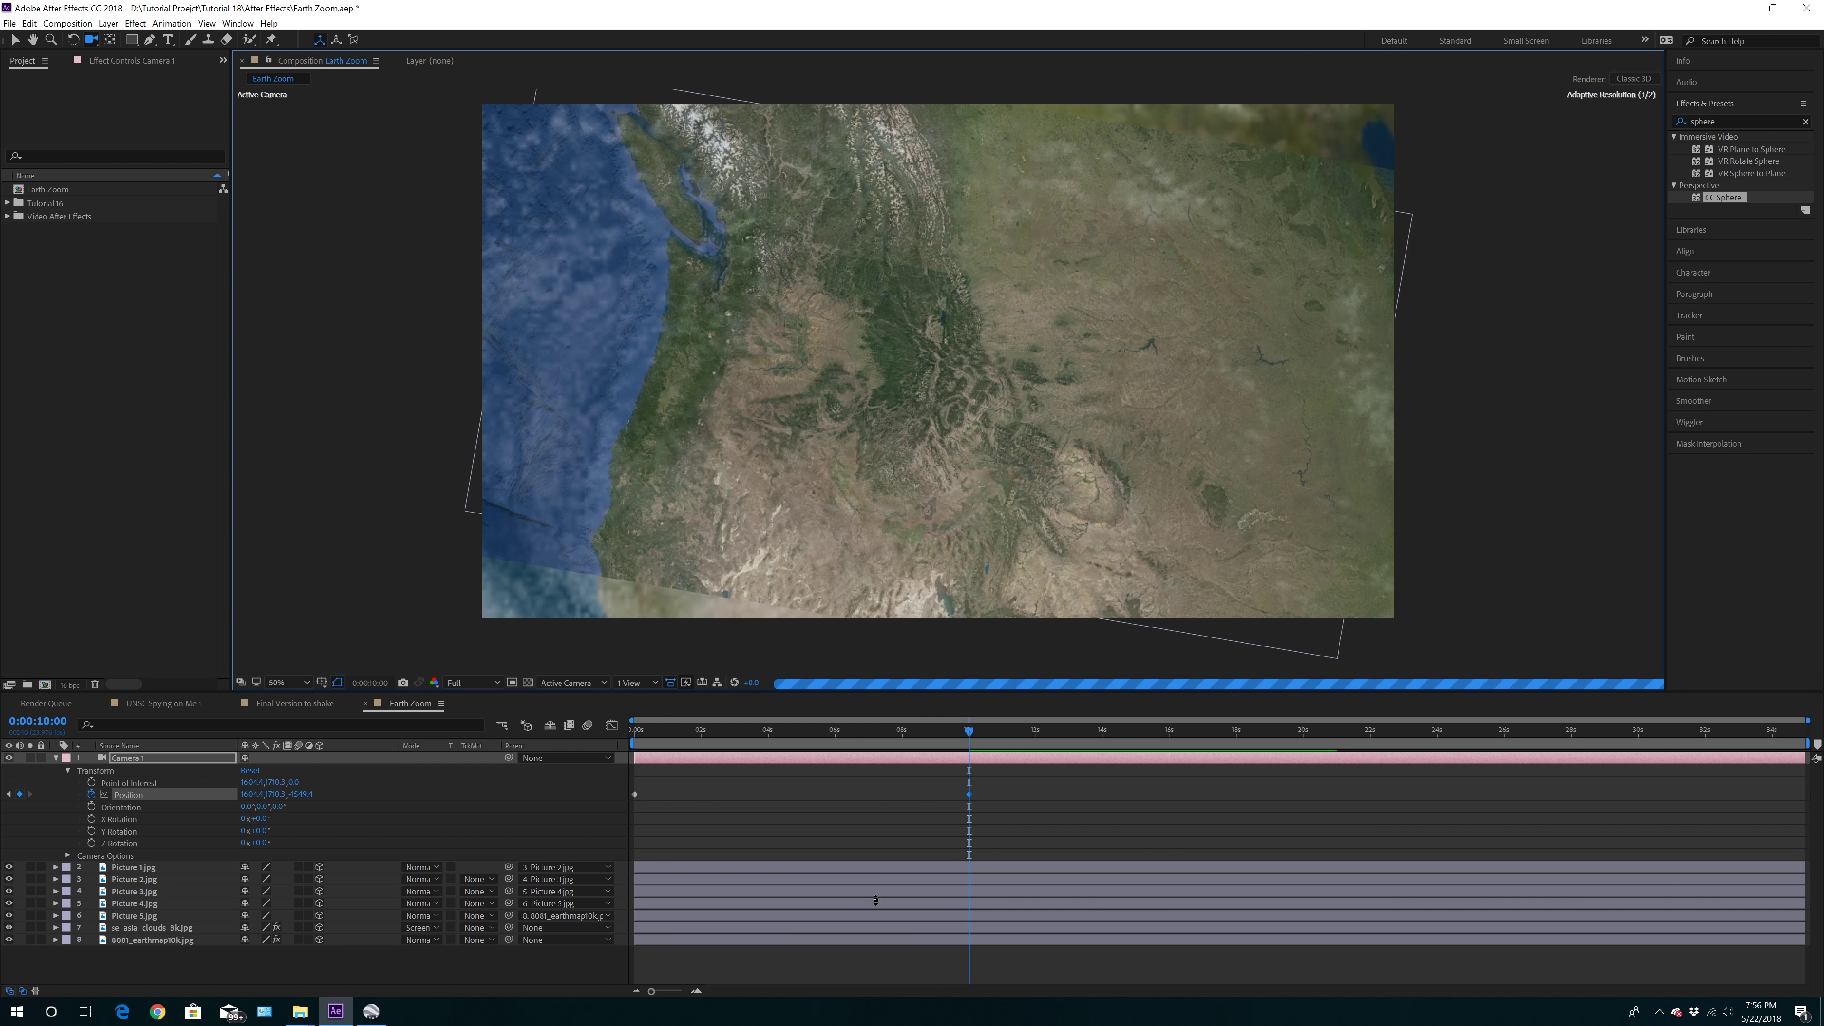
pyautogui.moveTo(986, 290); pyautogui.dragTo(864, 889)
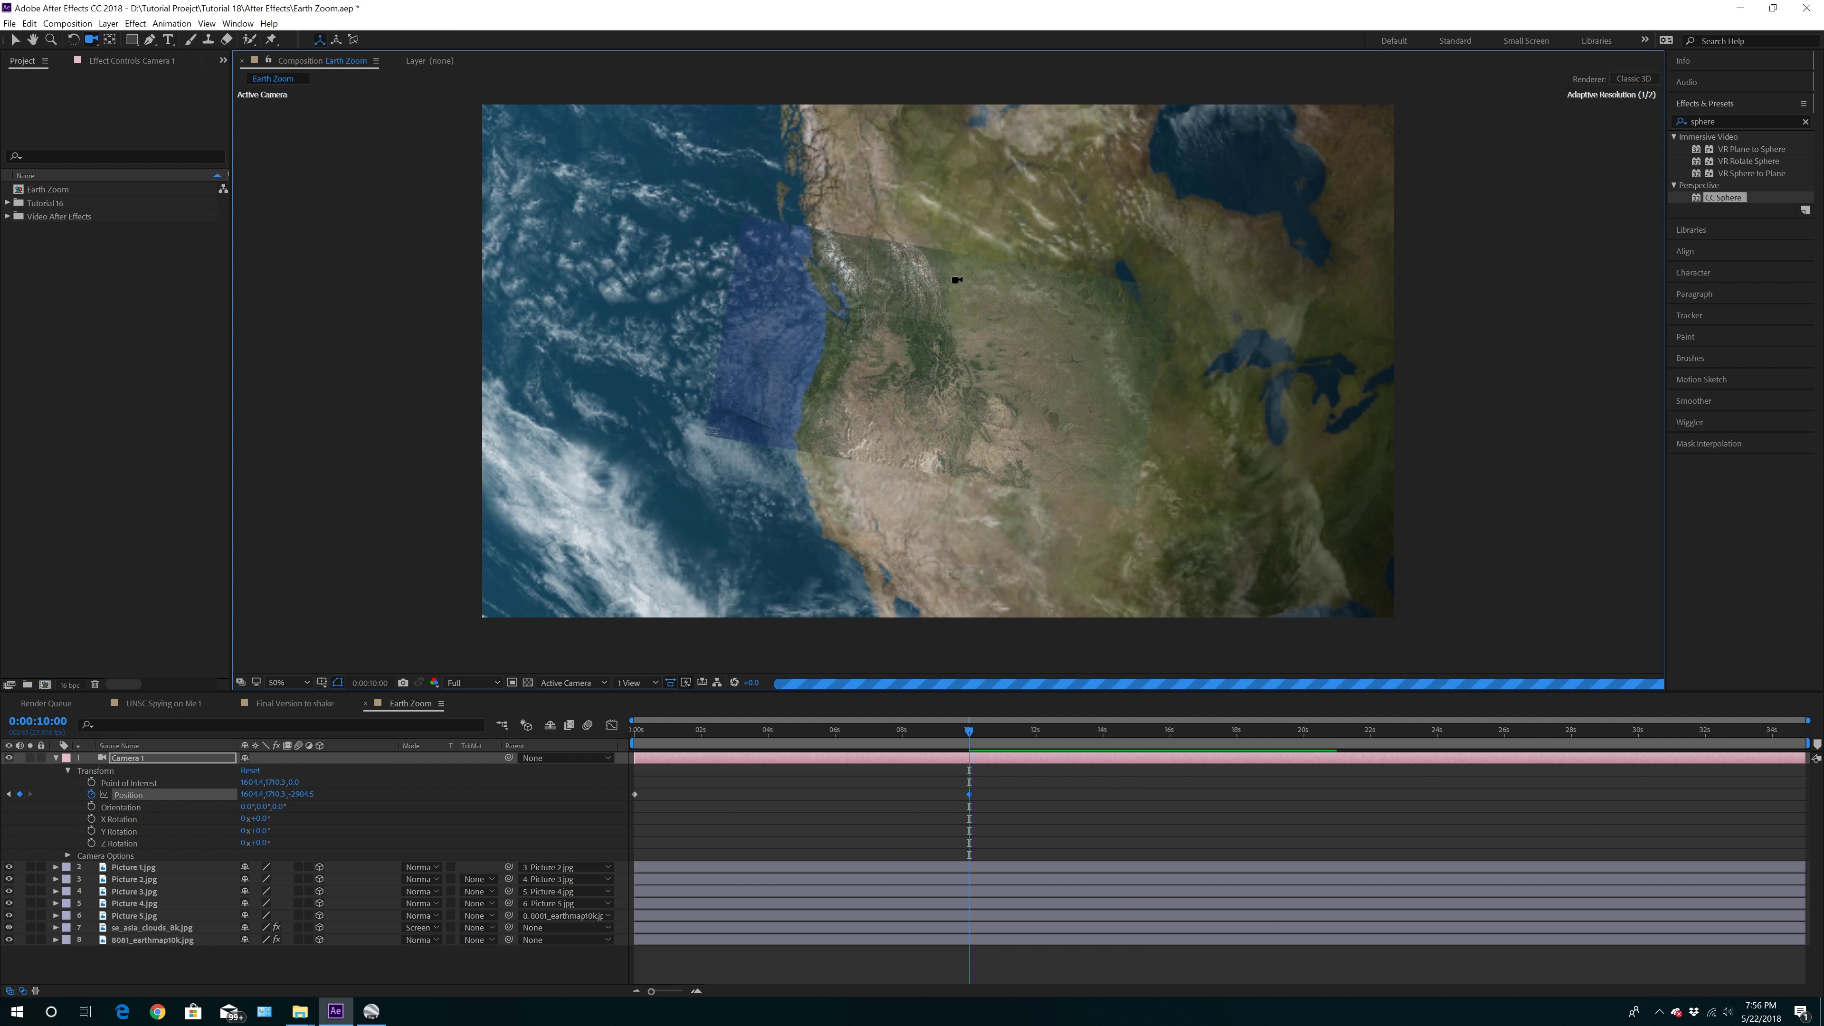
pyautogui.moveTo(941, 367); pyautogui.dragTo(900, 872)
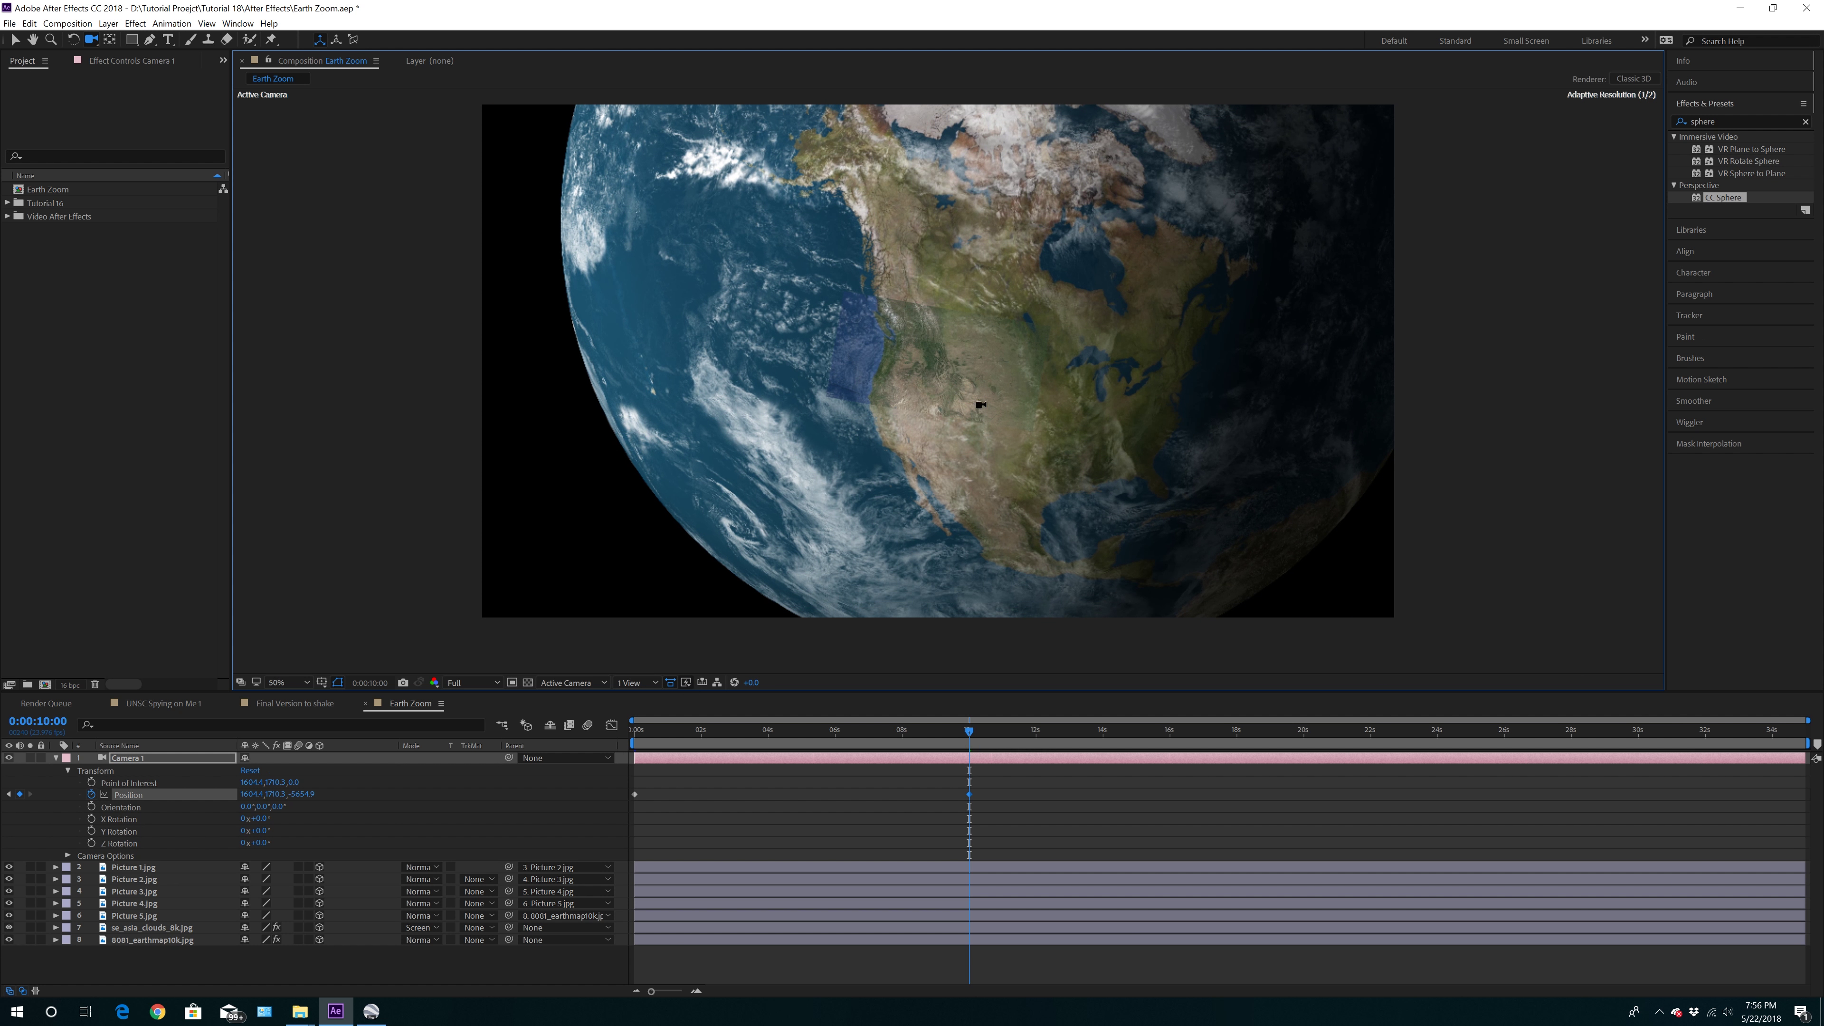
pyautogui.moveTo(936, 373); pyautogui.dragTo(879, 919)
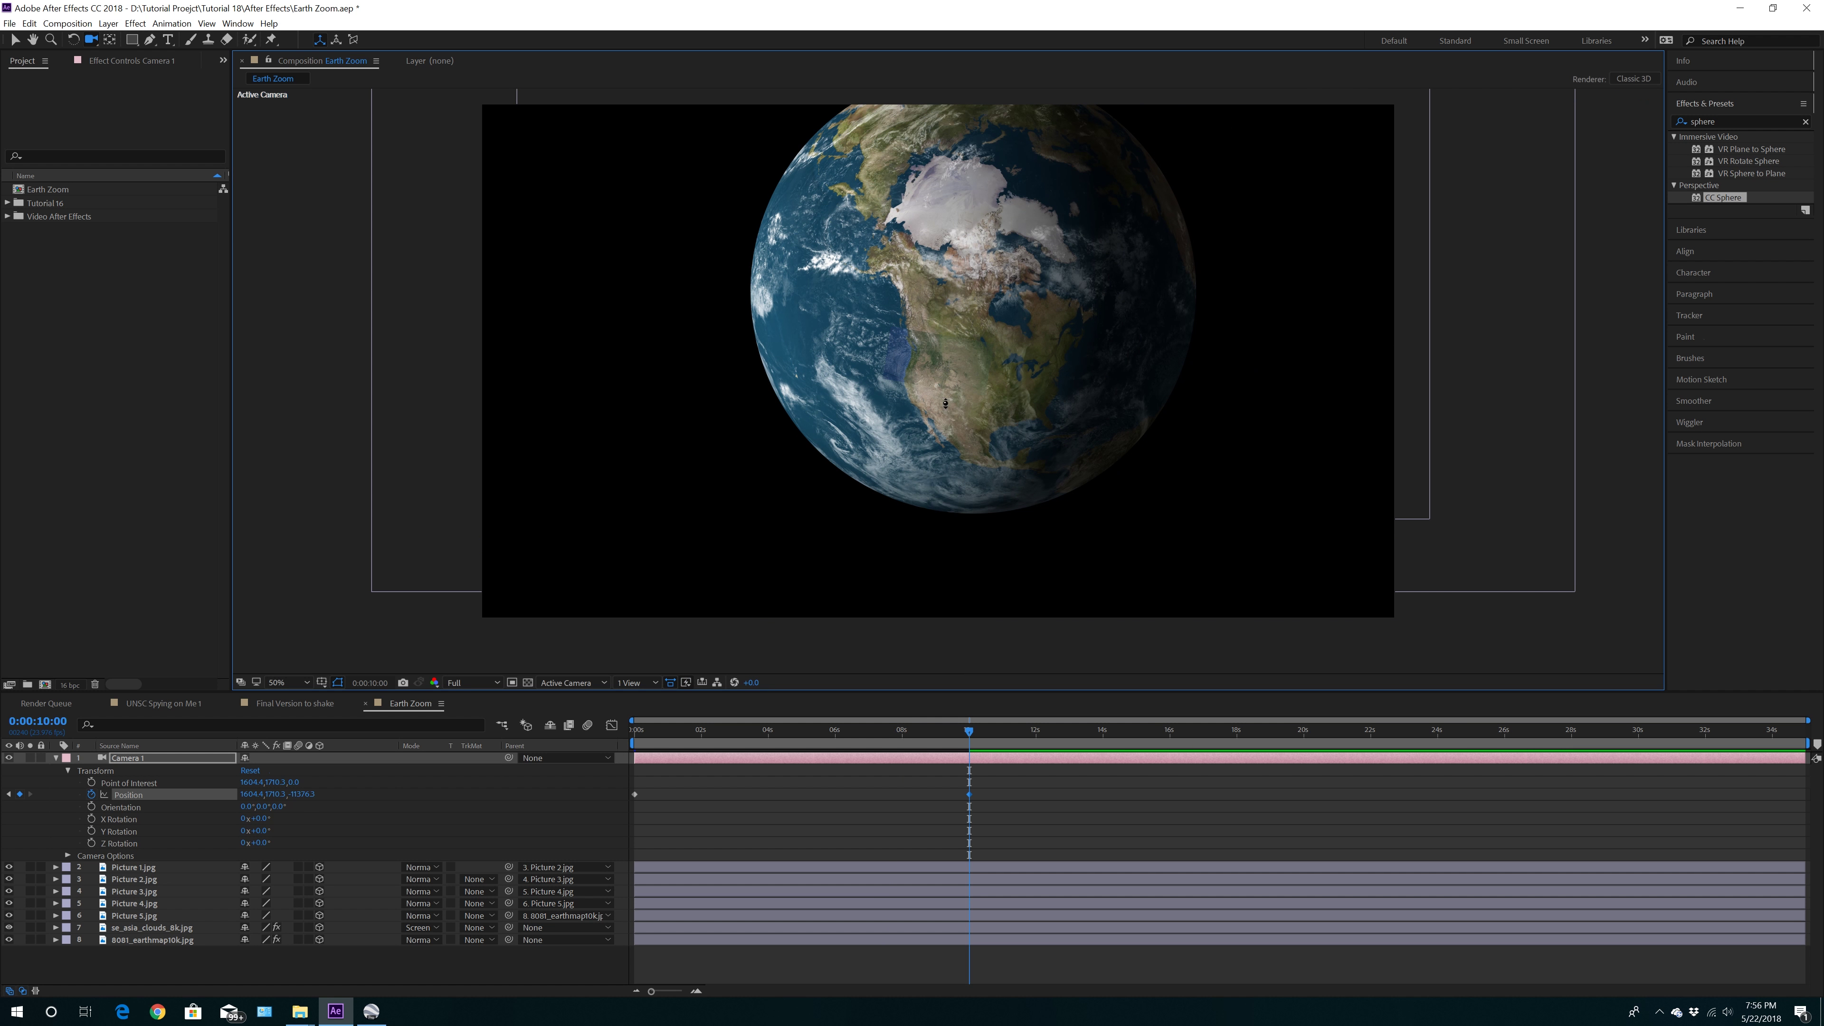
pyautogui.moveTo(937, 363); pyautogui.dragTo(947, 480)
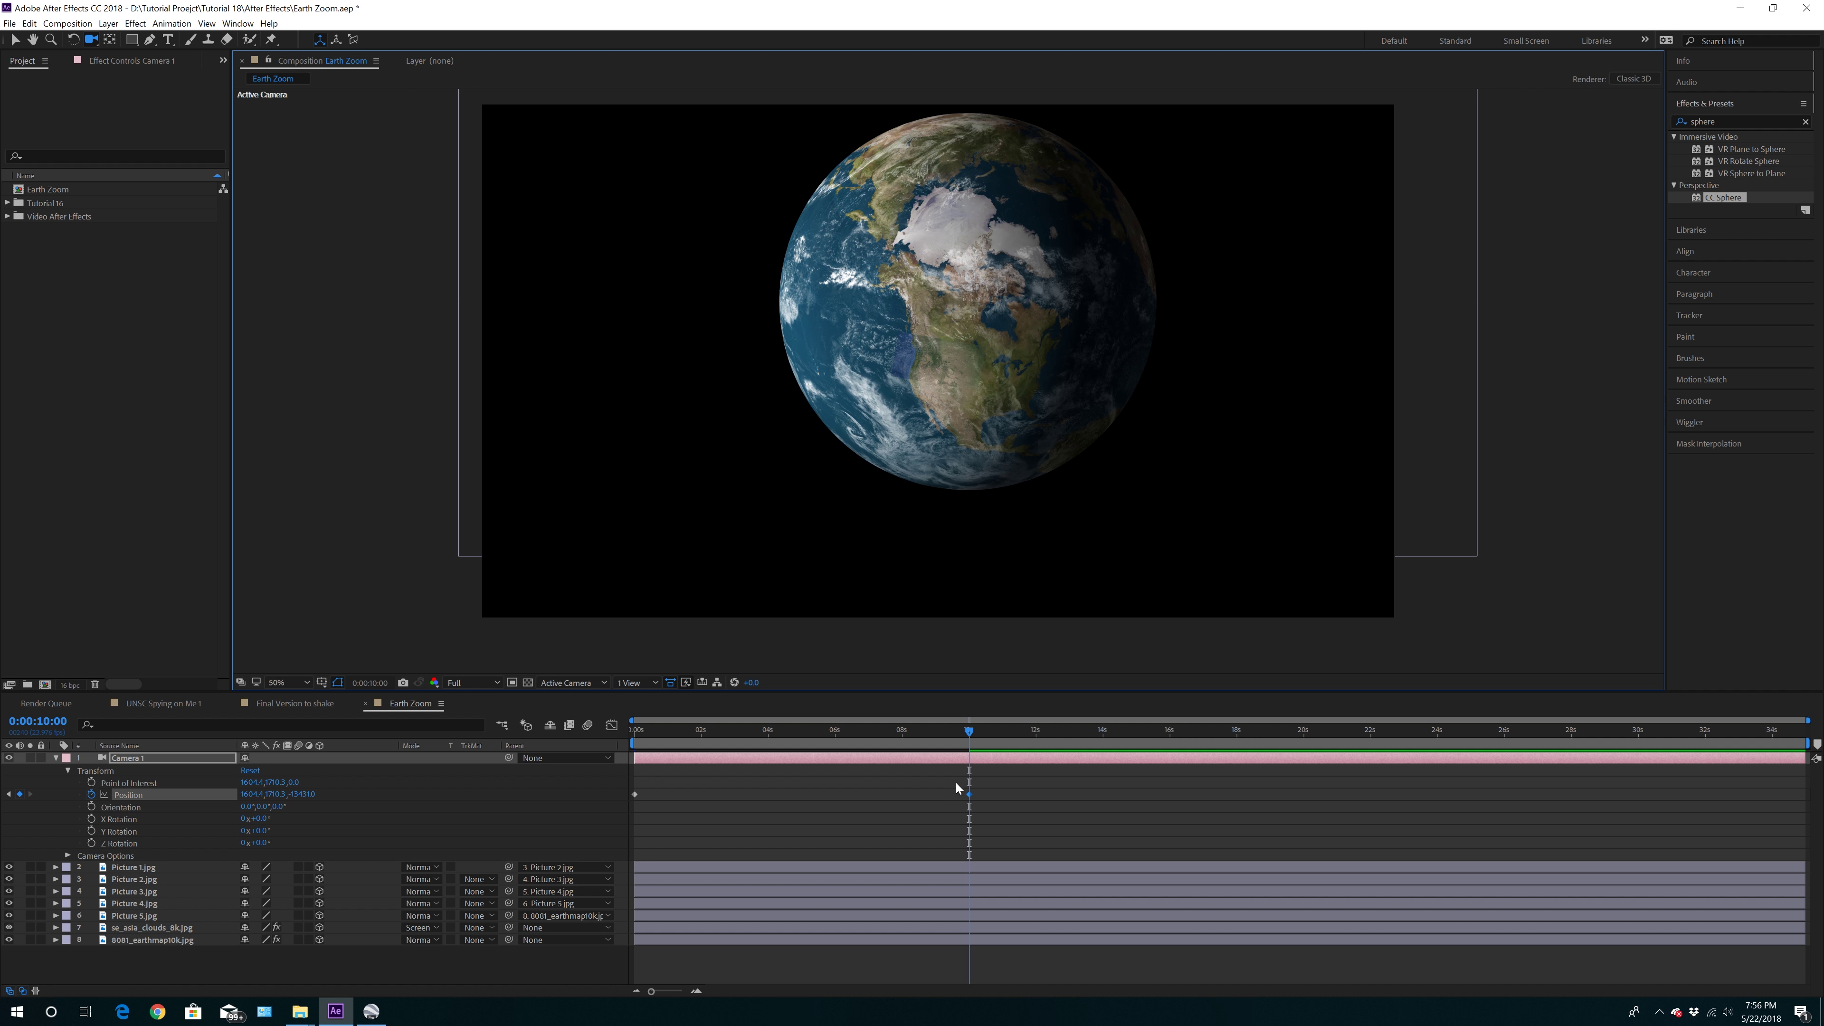
# Set the preview resolution to Quarter, play the camera move from the start, and return to the Selection tool
pyautogui.moveTo(969, 735); pyautogui.dragTo(579, 777)
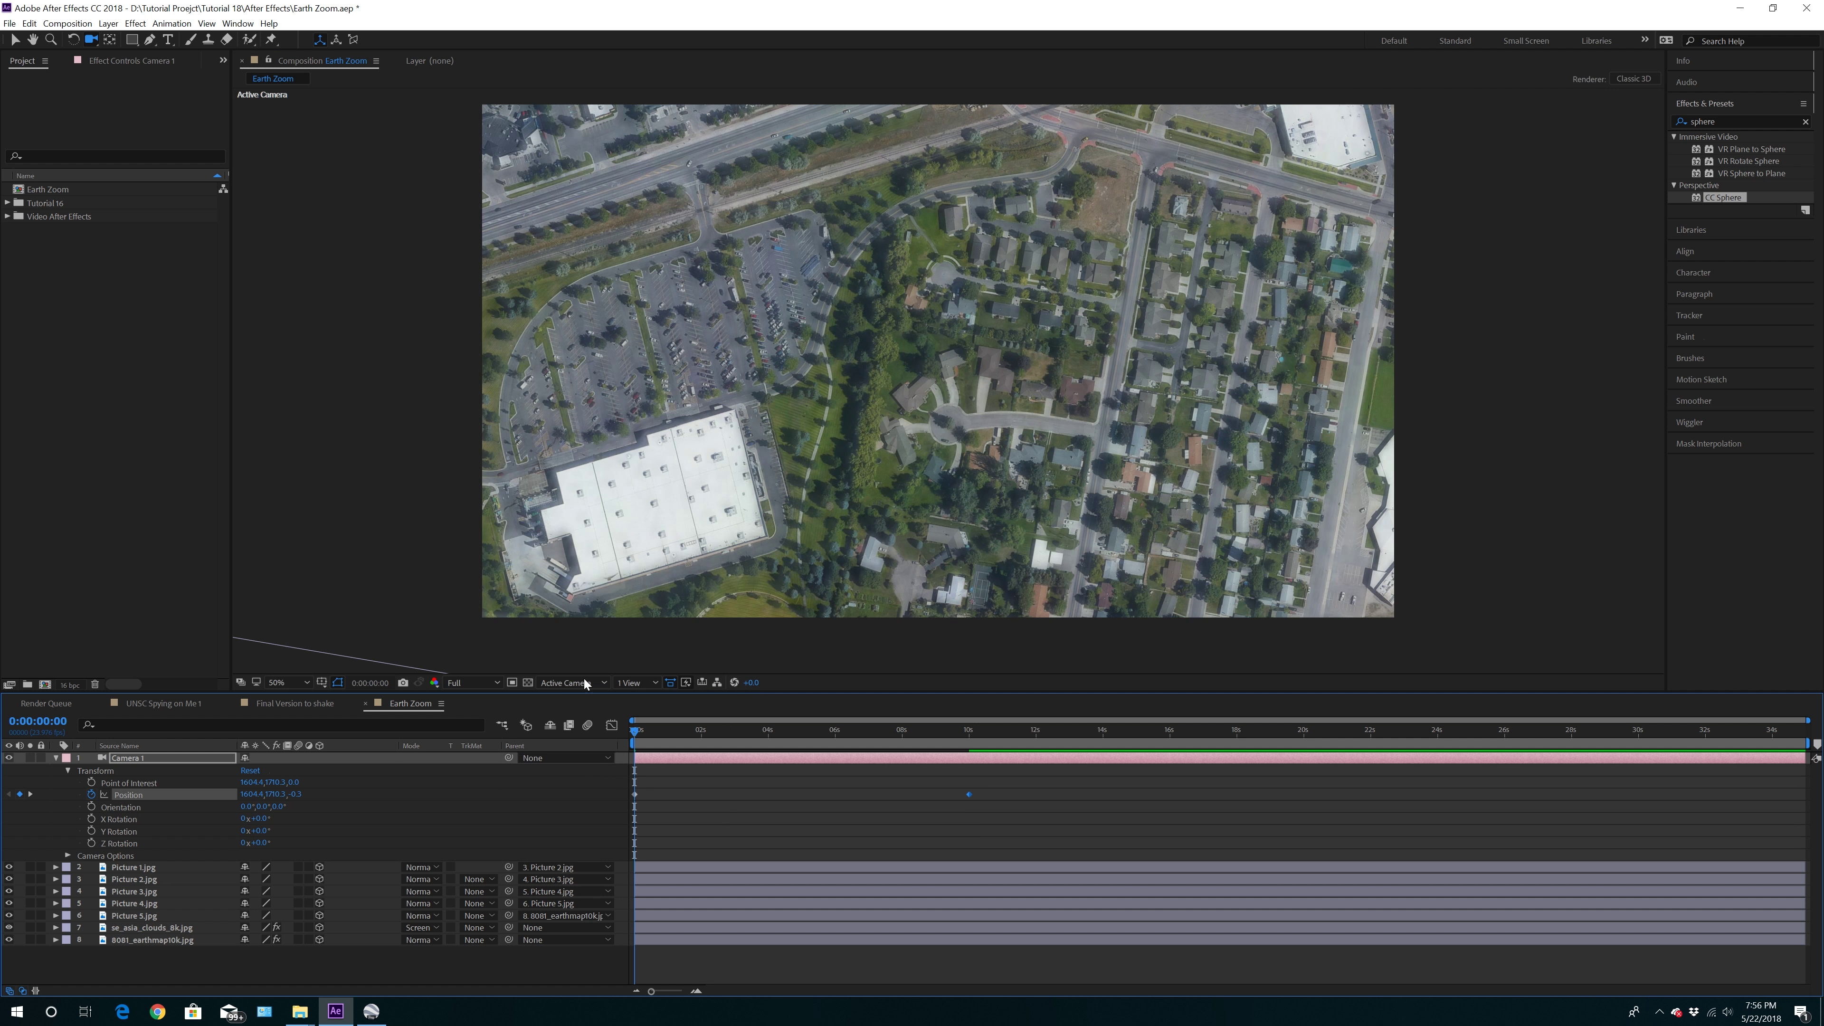
pyautogui.click(484, 685)
pyautogui.click(477, 760)
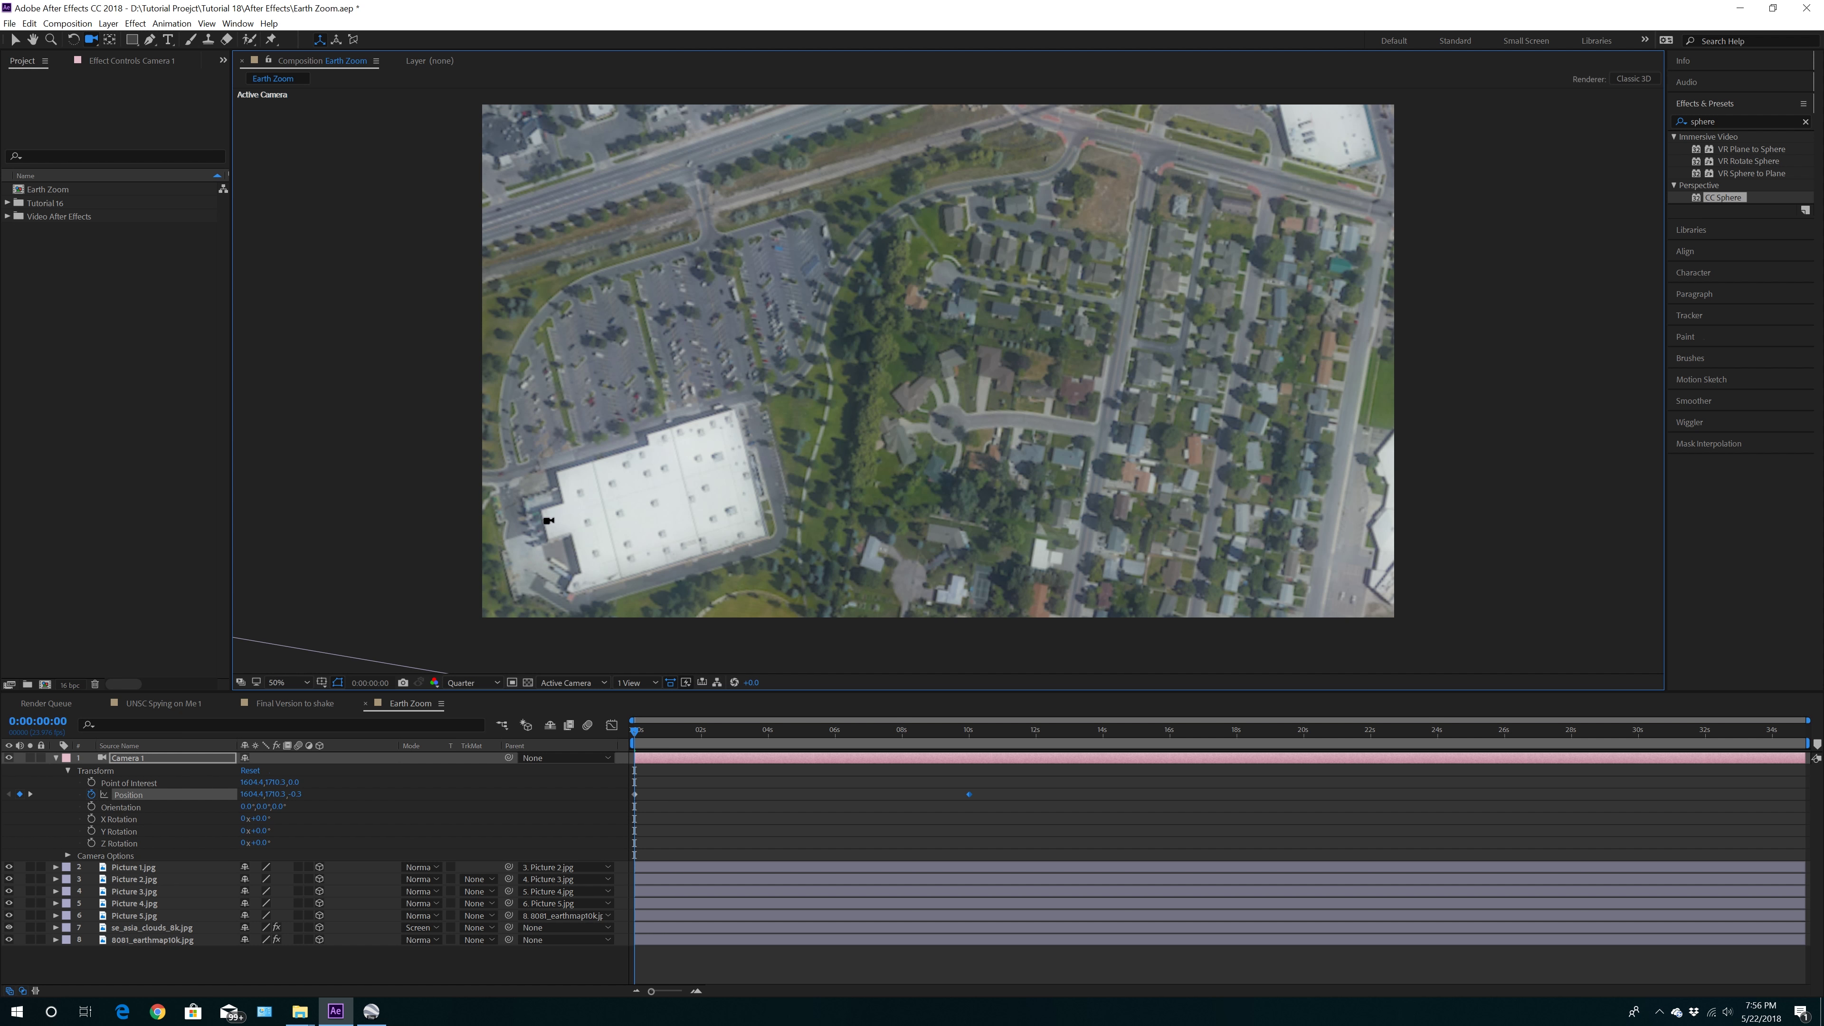
pyautogui.press('space')
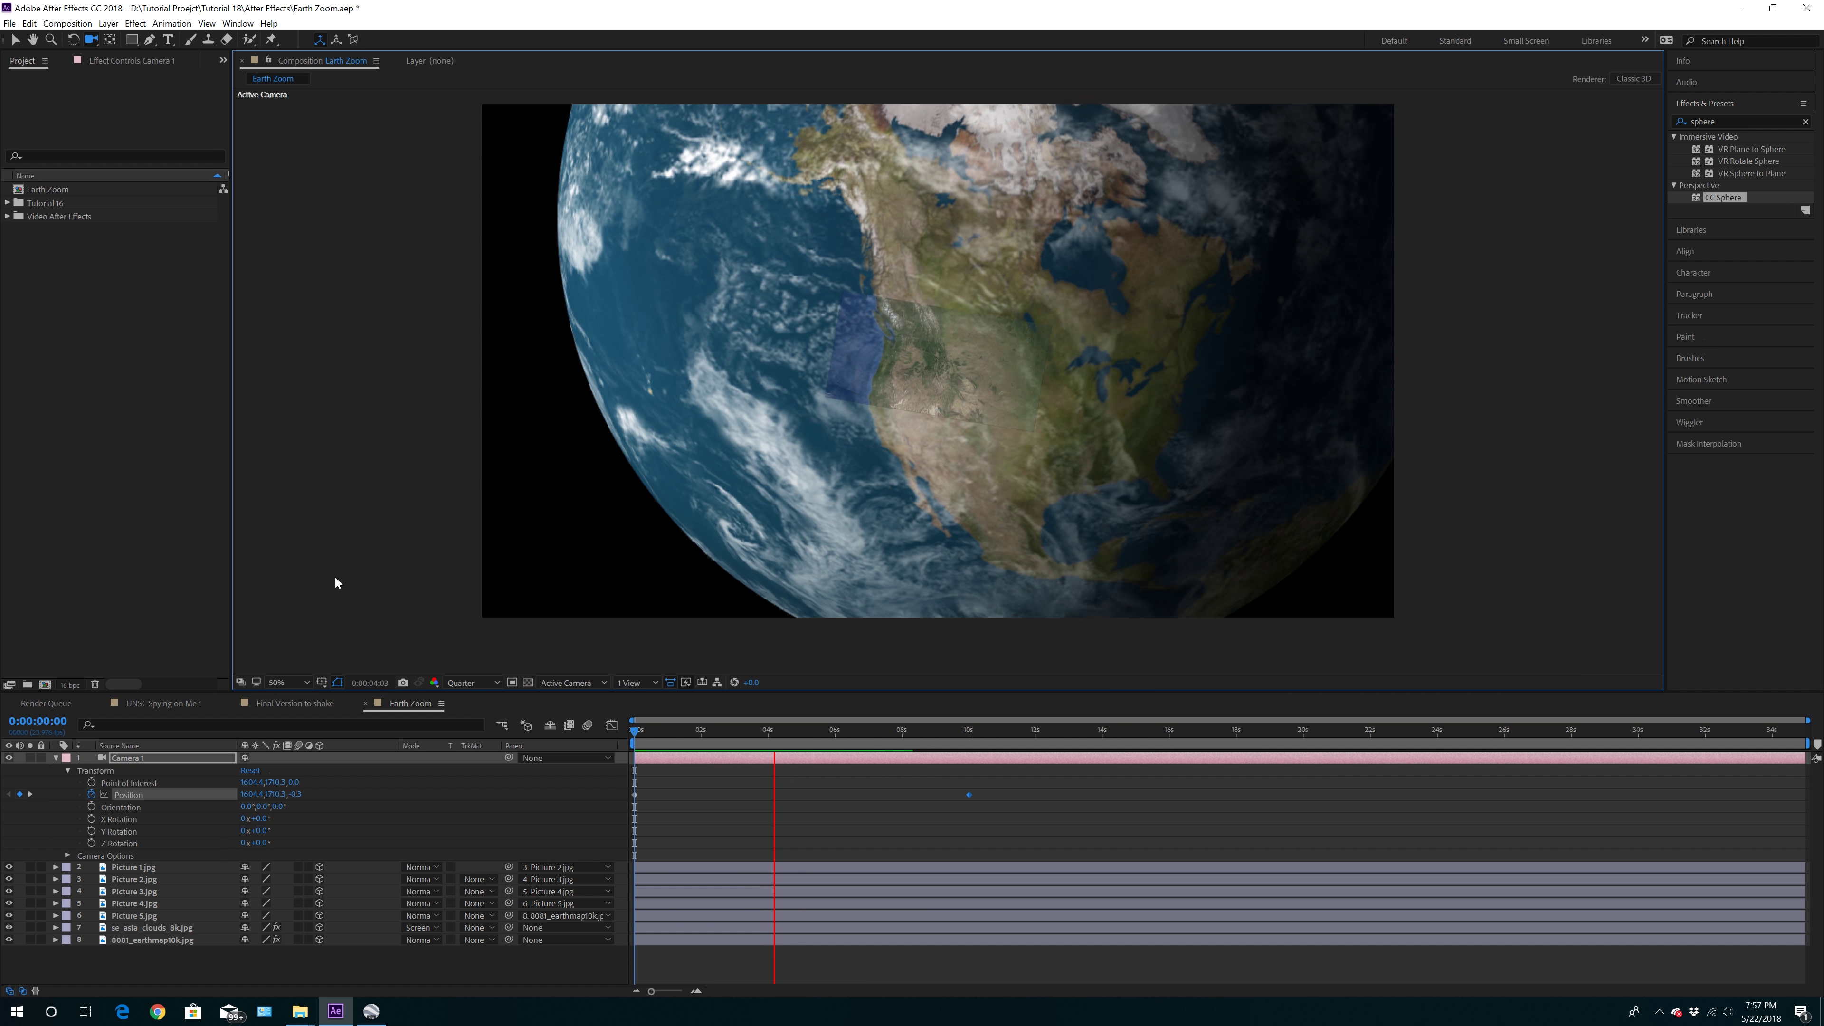
pyautogui.click(14, 40)
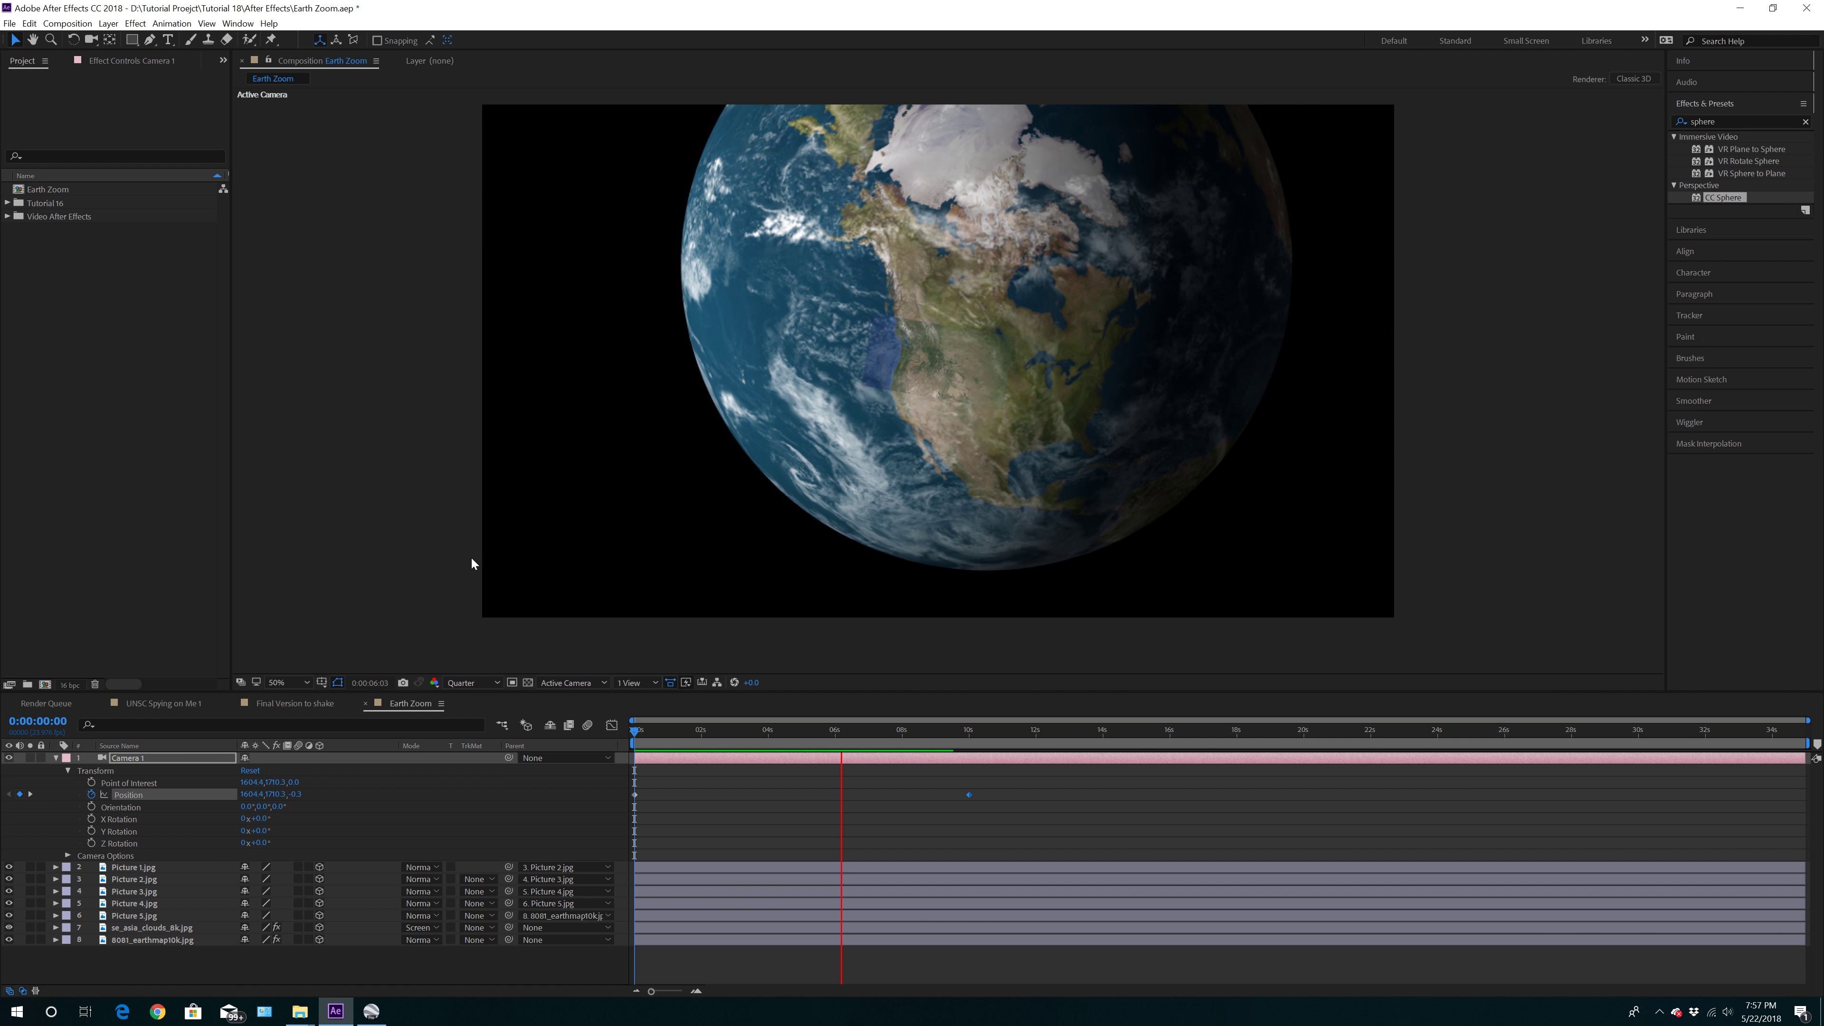
pyautogui.press('space')
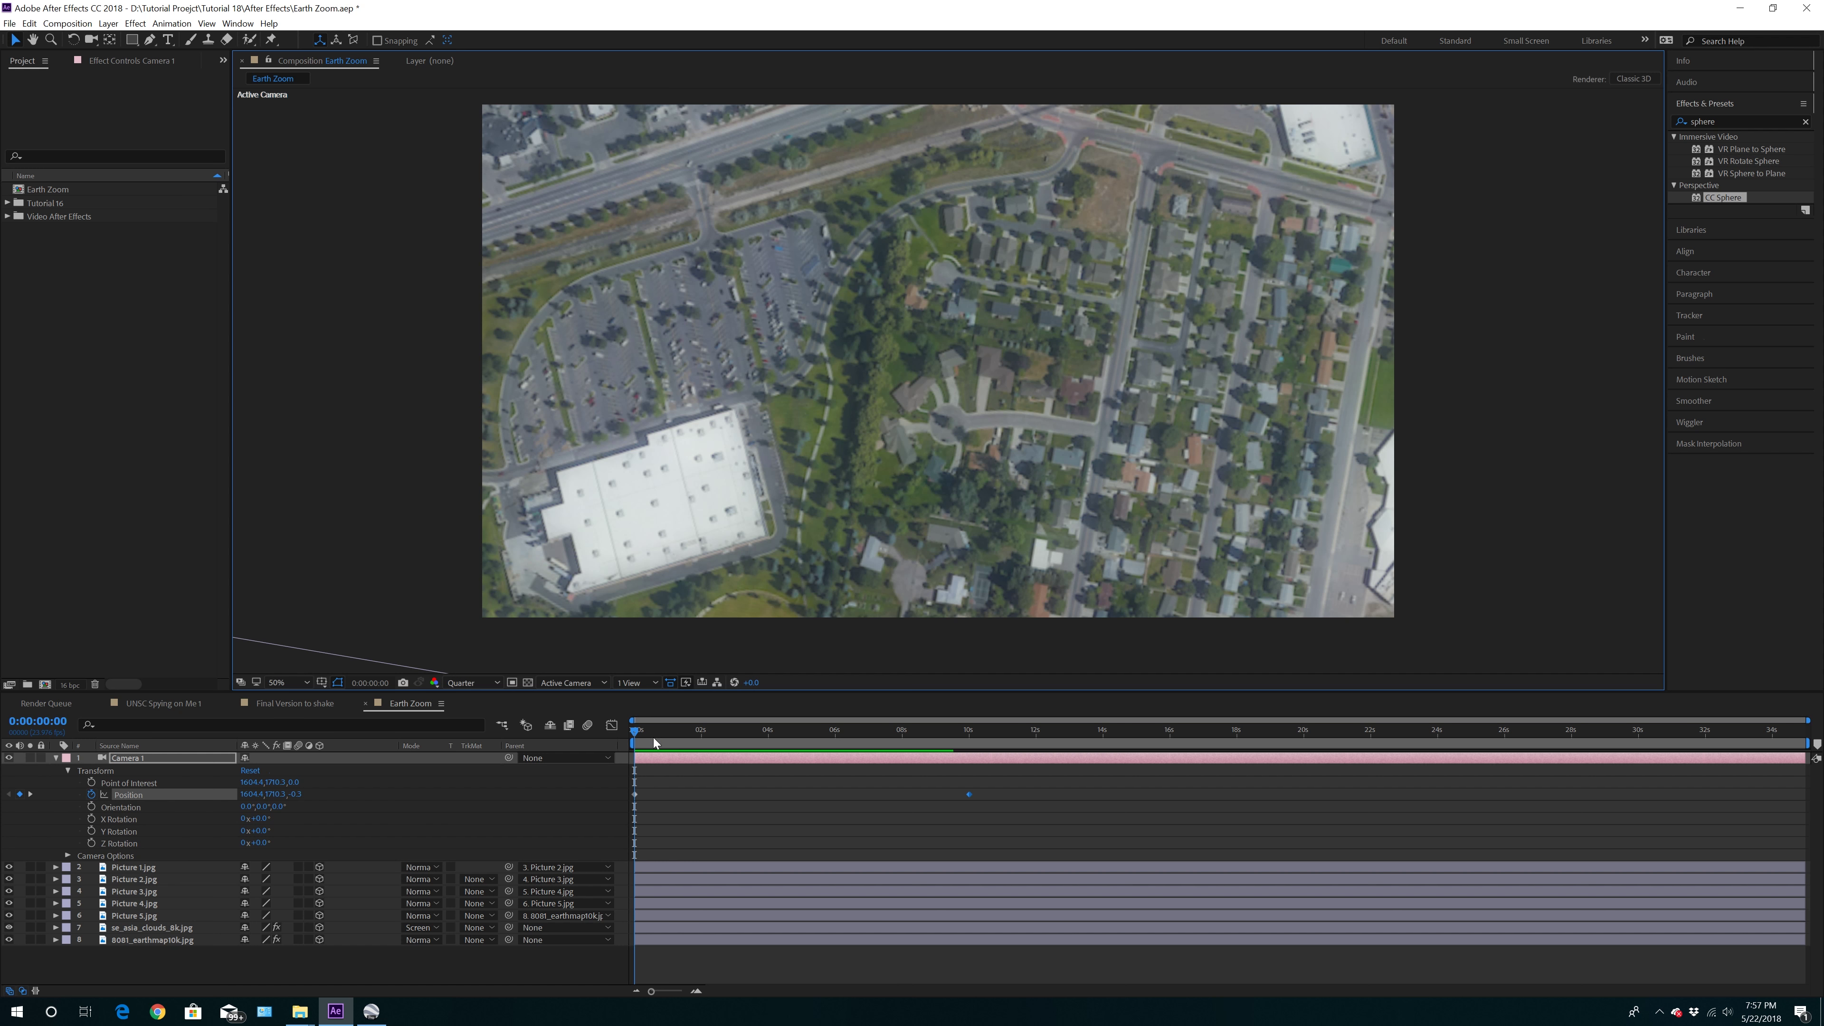
# Examine Picture 1.jpg's transform properties and the Keyframe Assistant options for both of Camera 1's Position keyframes
pyautogui.moveTo(637, 736); pyautogui.dragTo(971, 758)
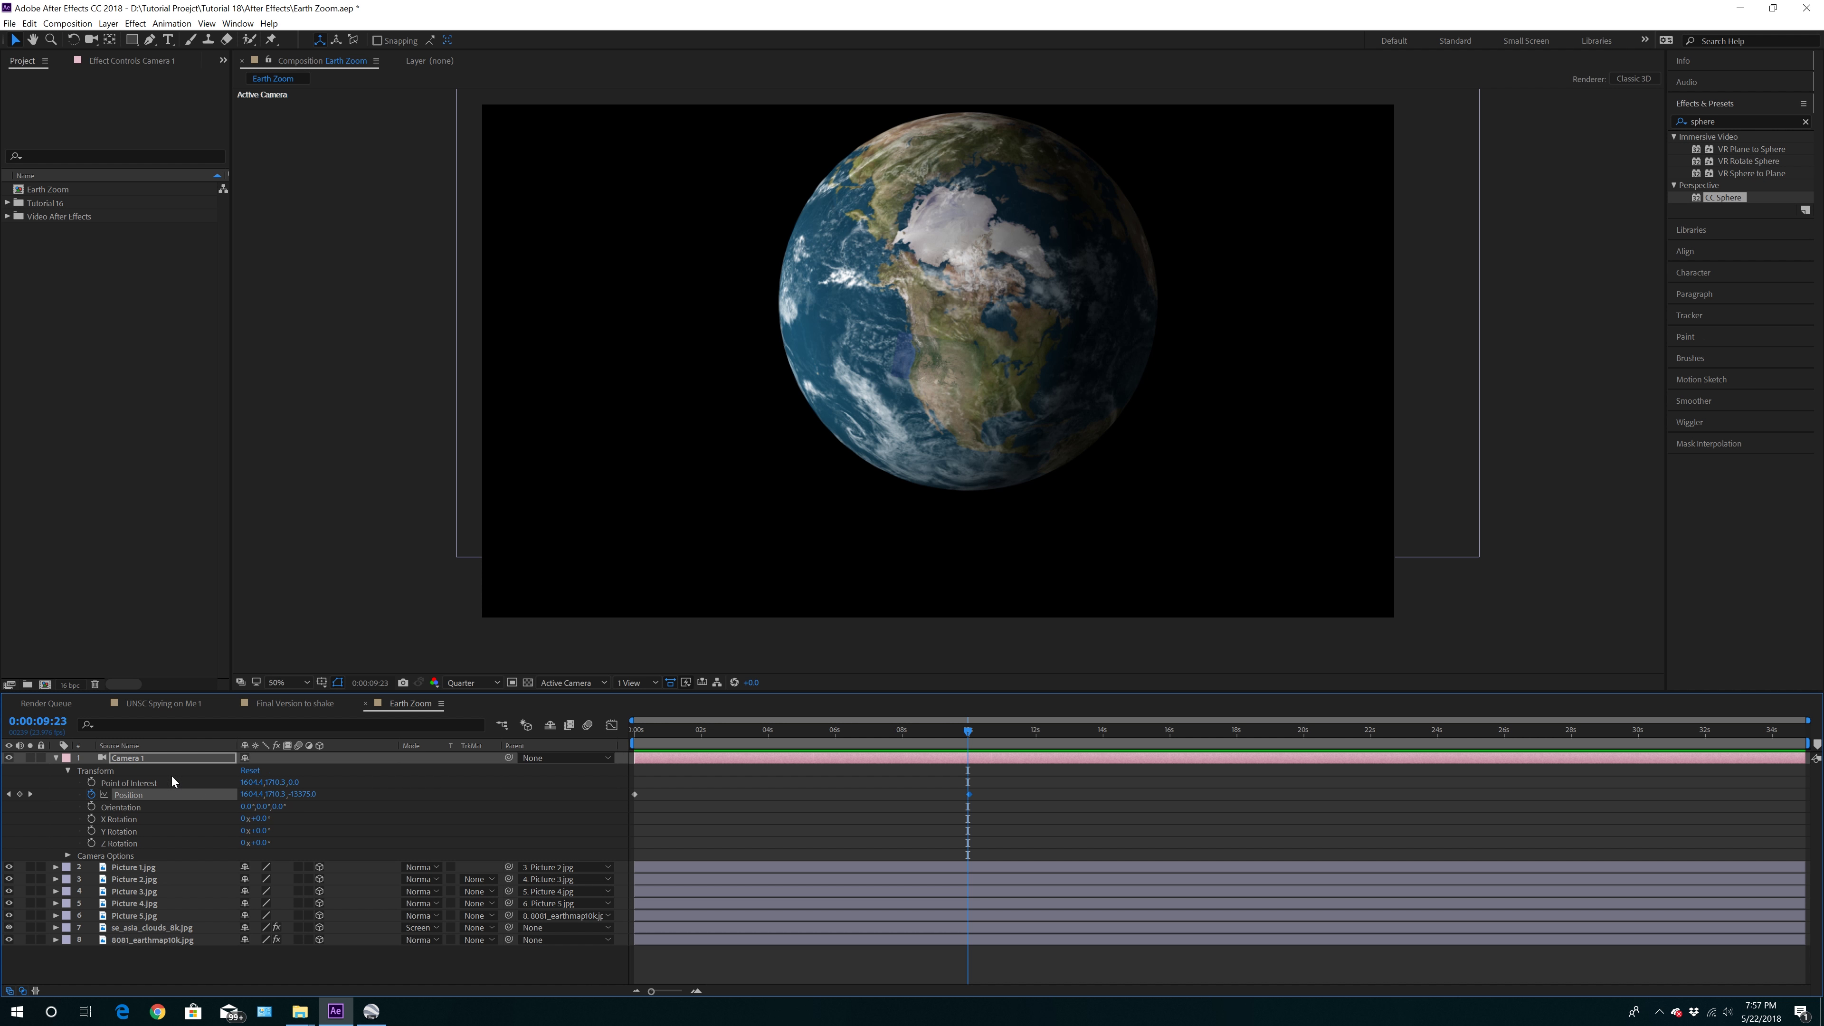
pyautogui.click(133, 867)
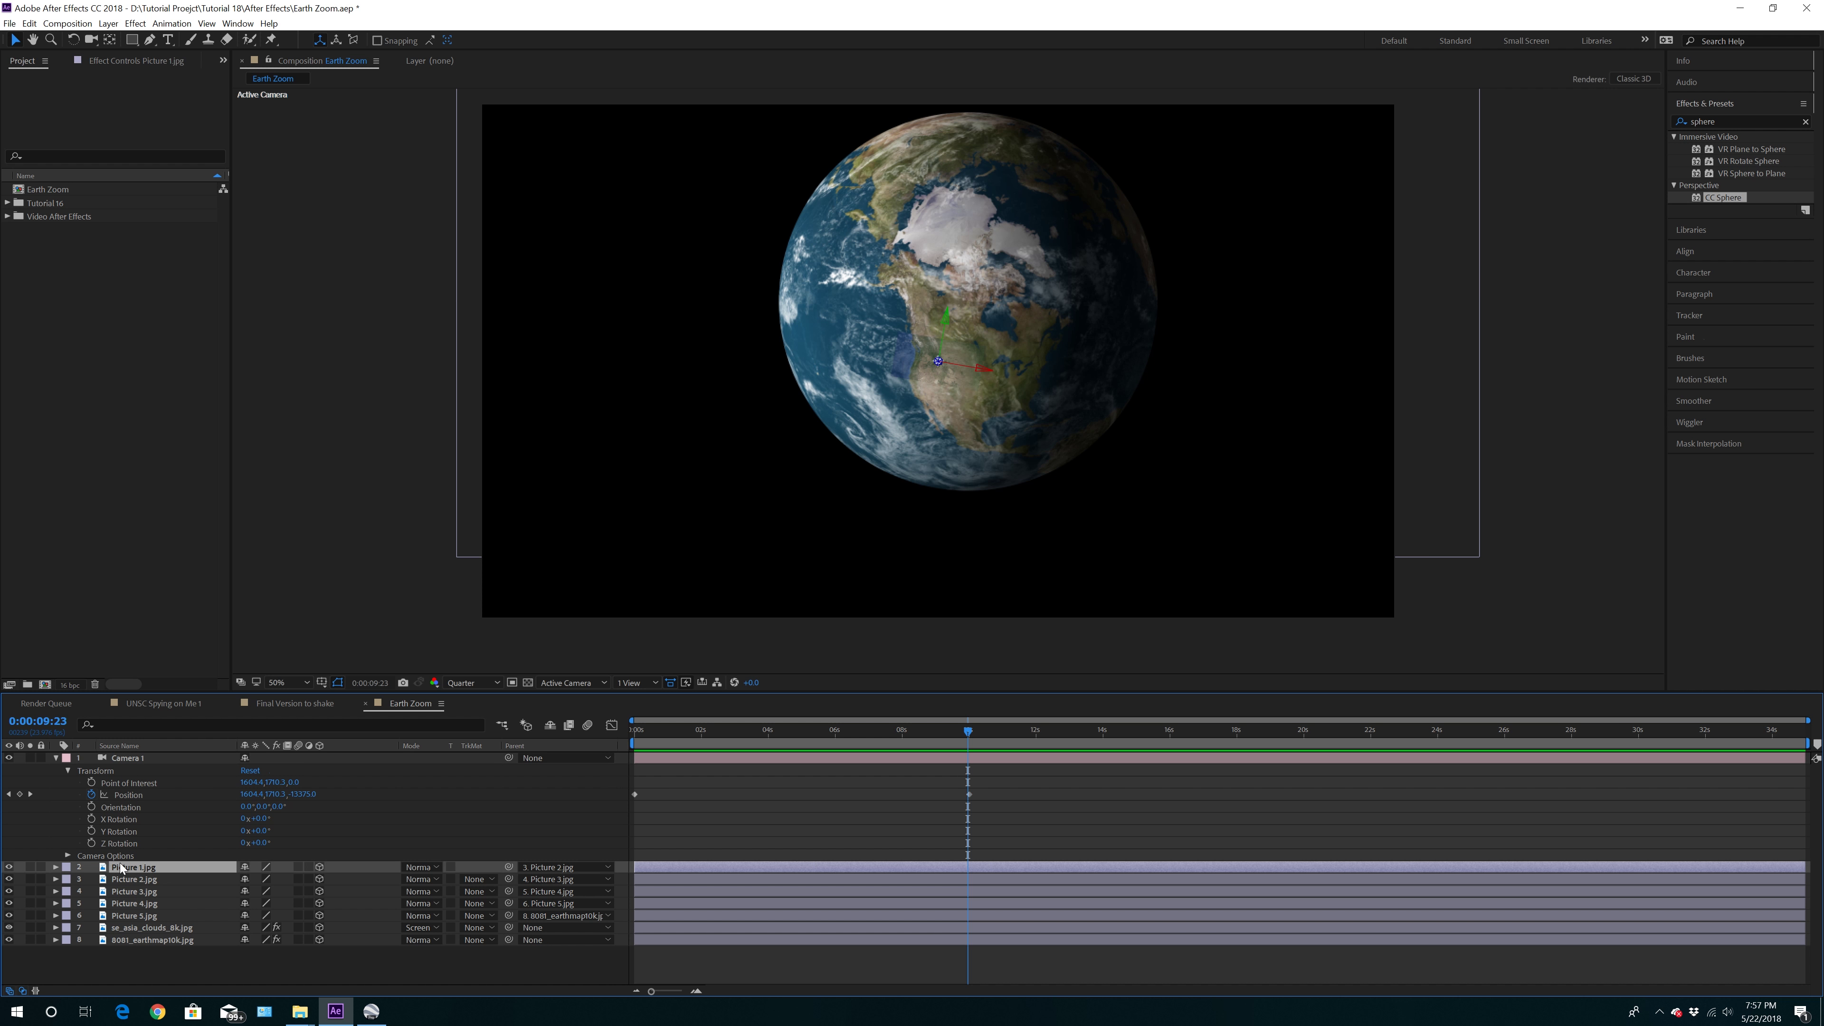
pyautogui.click(55, 868)
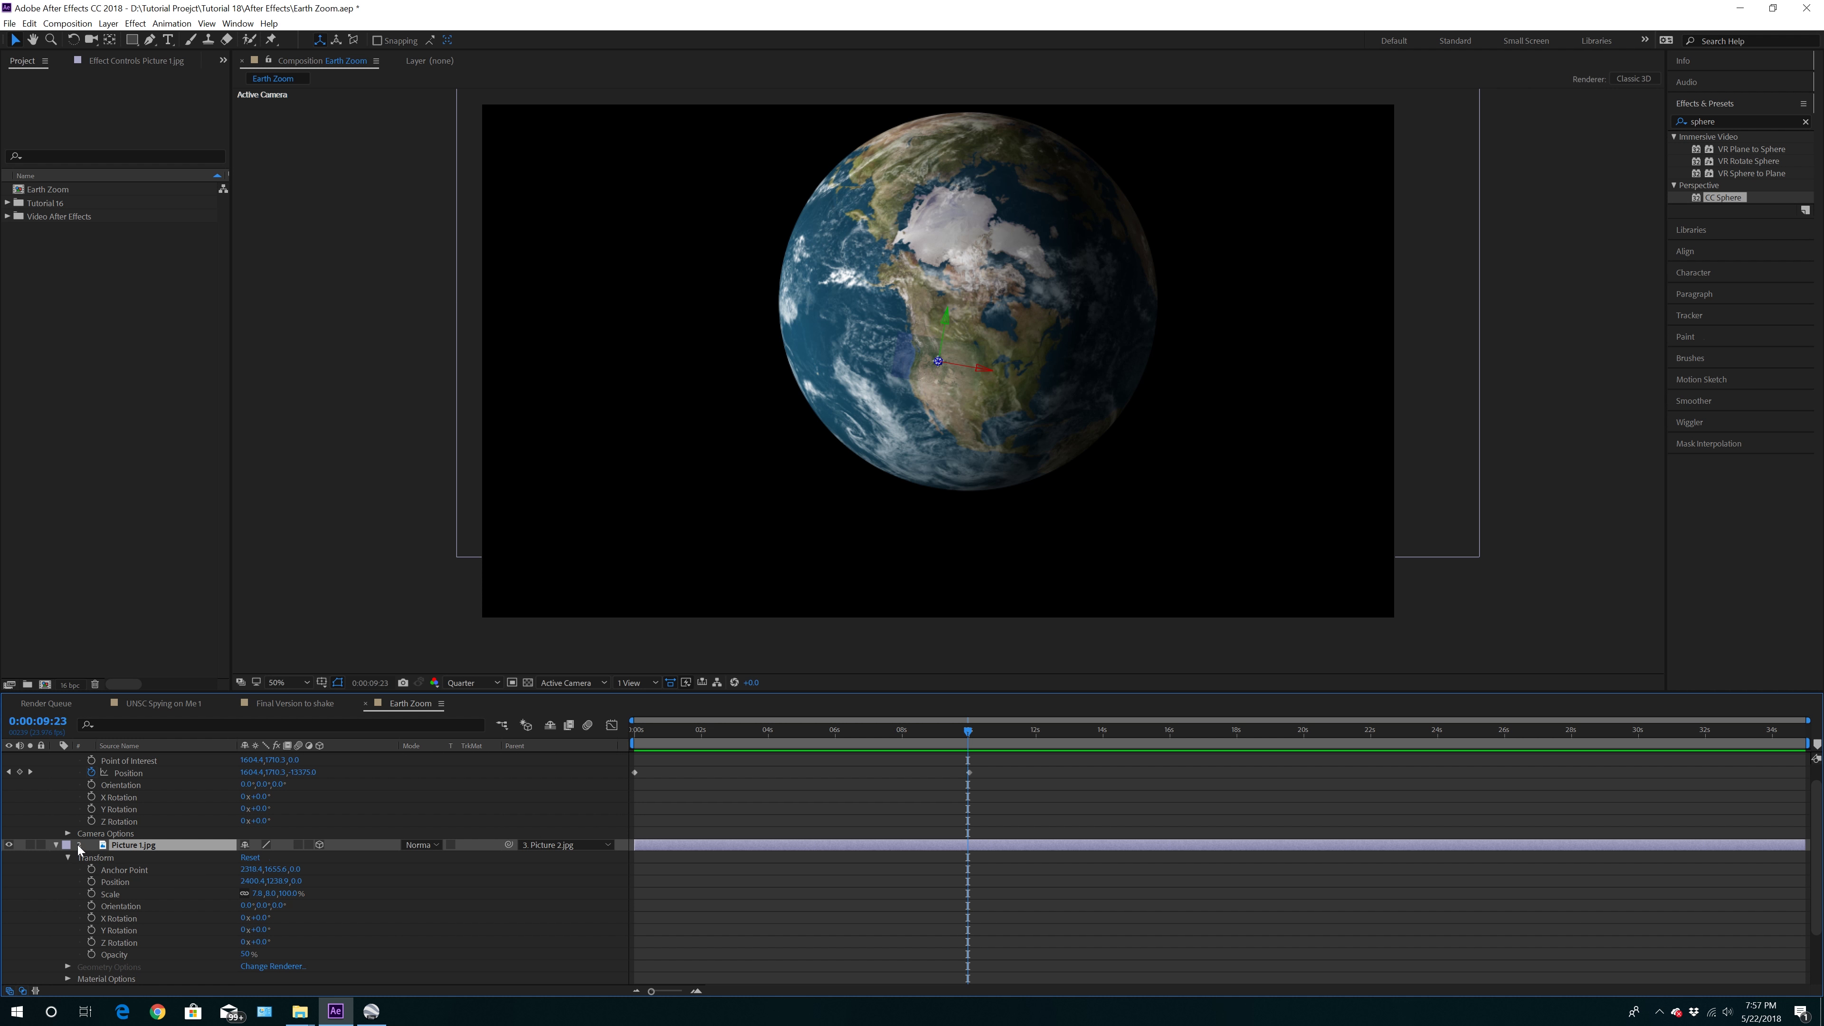
pyautogui.click(56, 845)
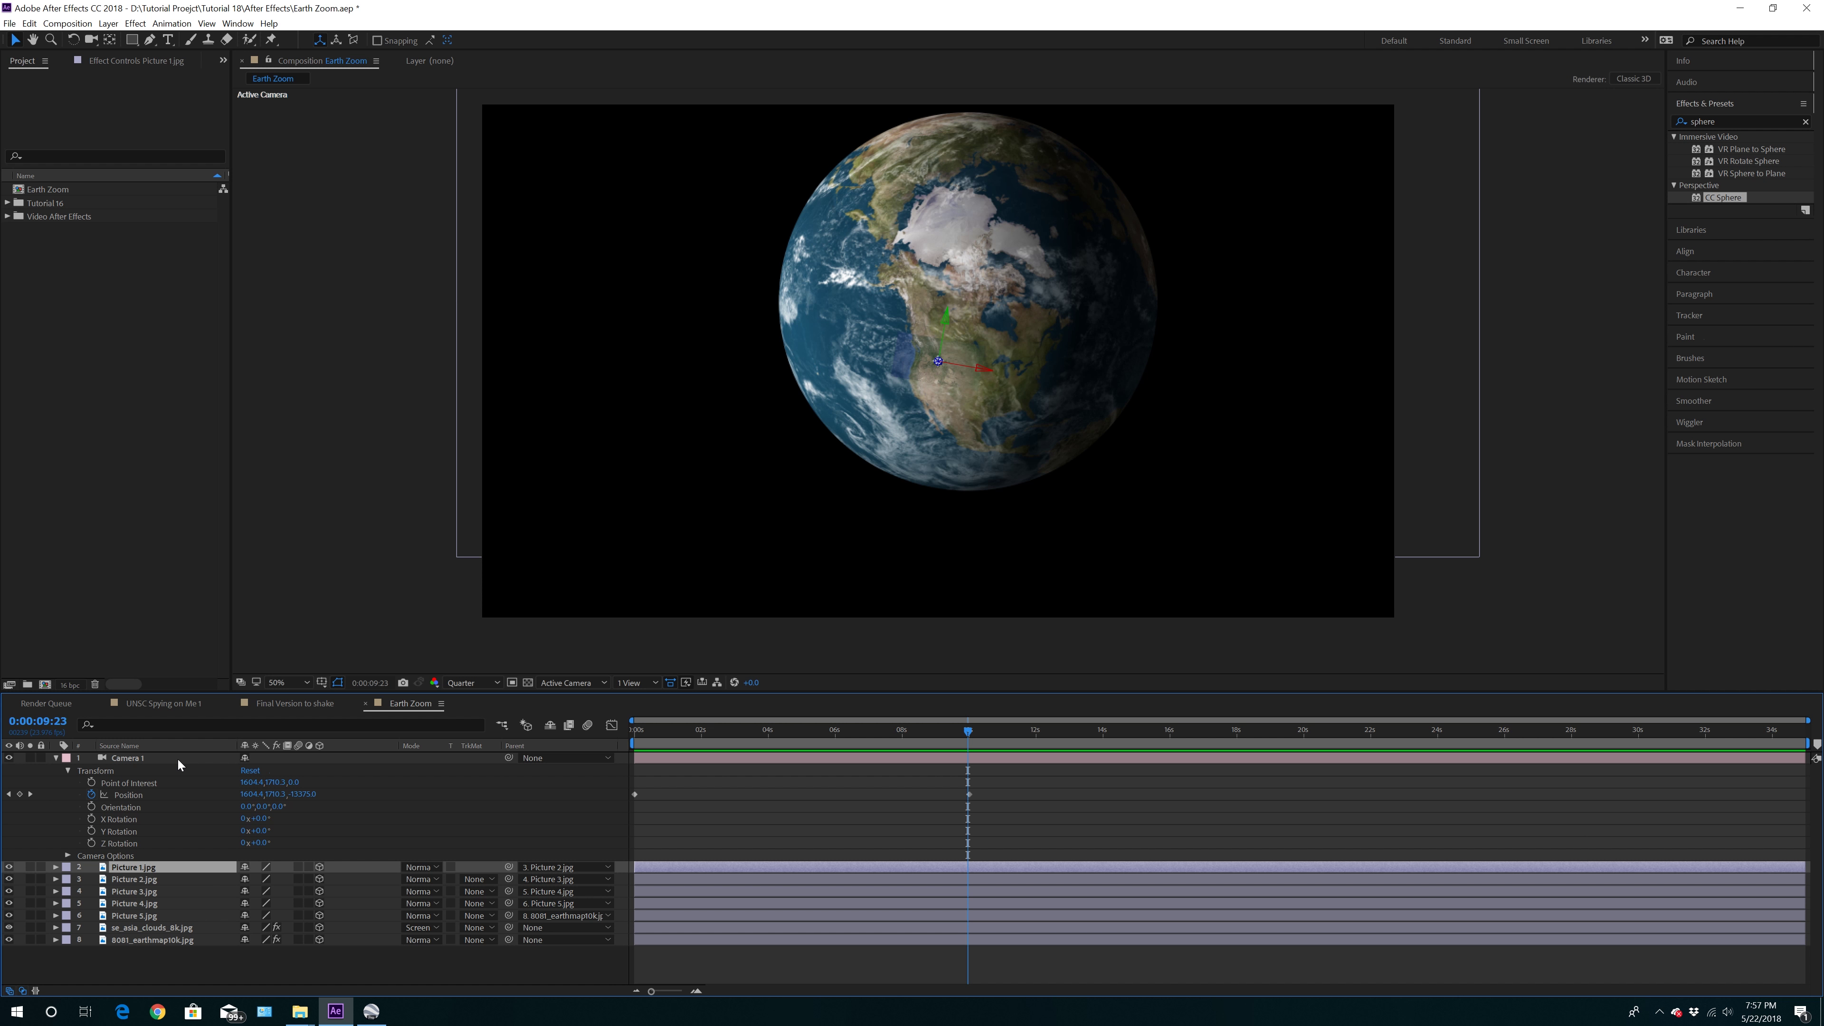
pyautogui.moveTo(1008, 786); pyautogui.dragTo(621, 797)
pyautogui.rightClick(634, 794)
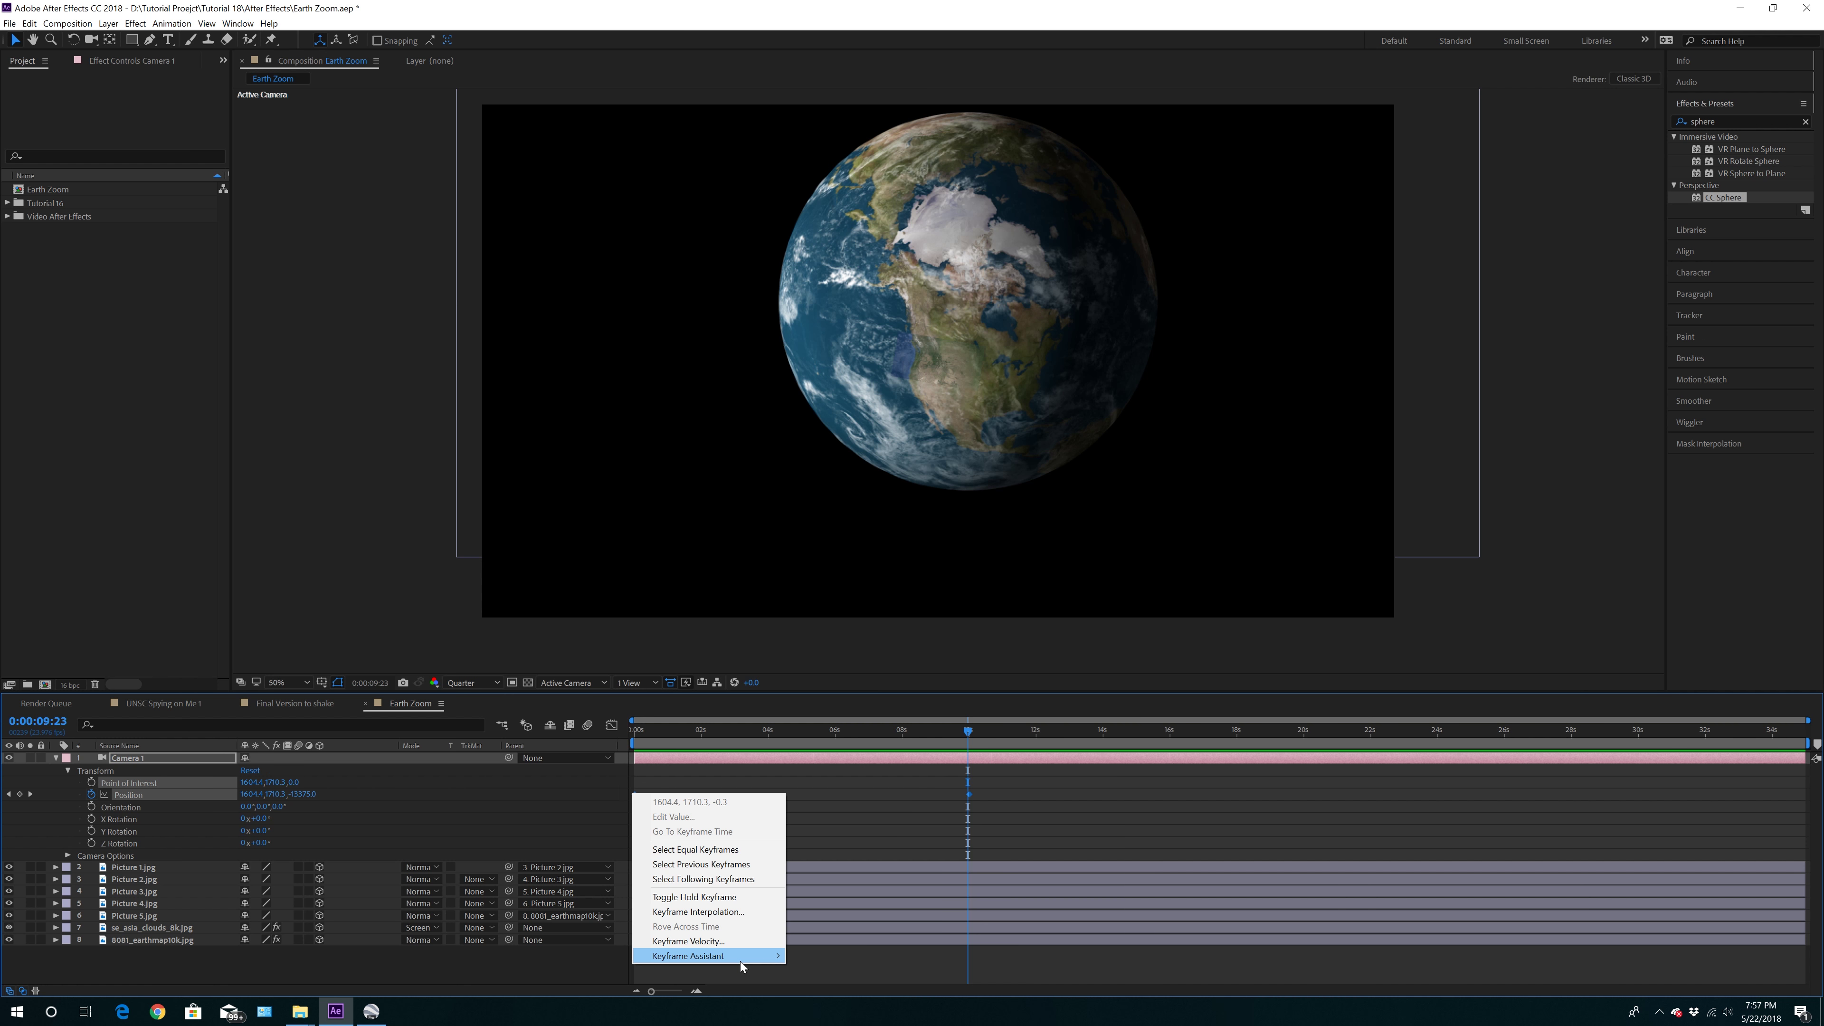
pyautogui.moveTo(740, 958)
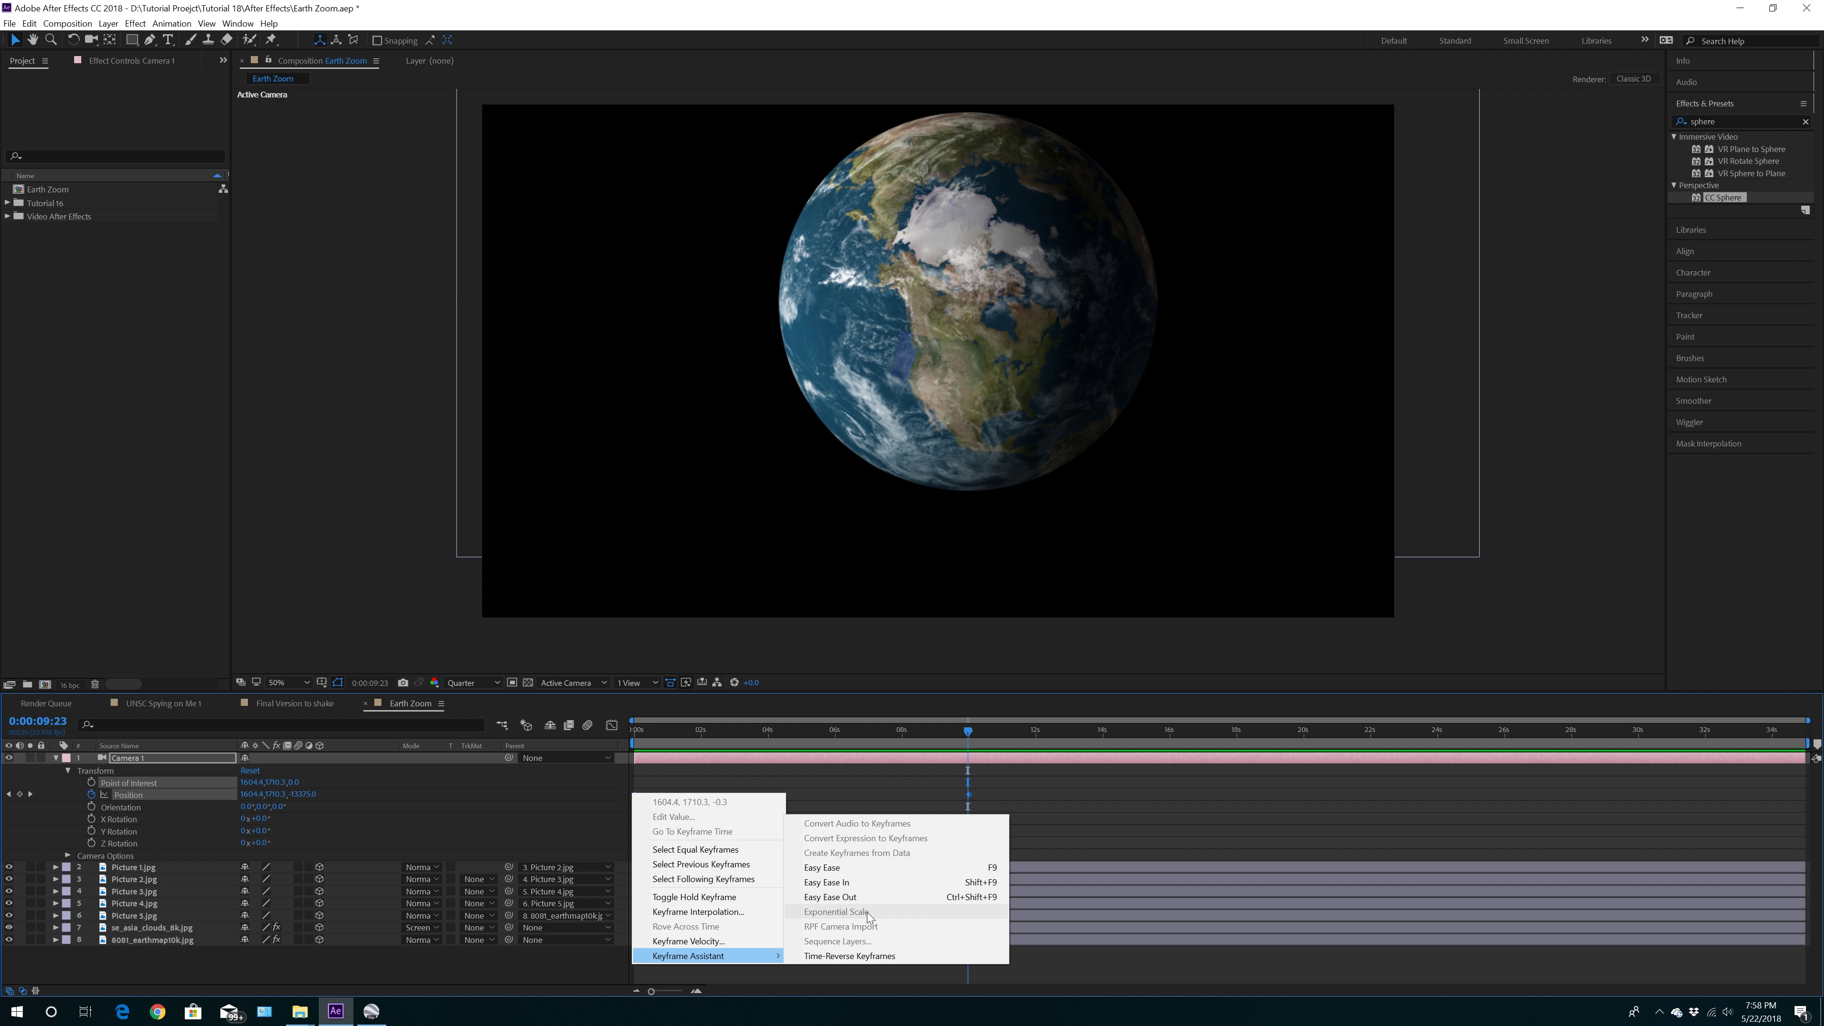
# Add a Camera 1 Position keyframe at frame 1 and move it to about frame 19
pyautogui.click(699, 733)
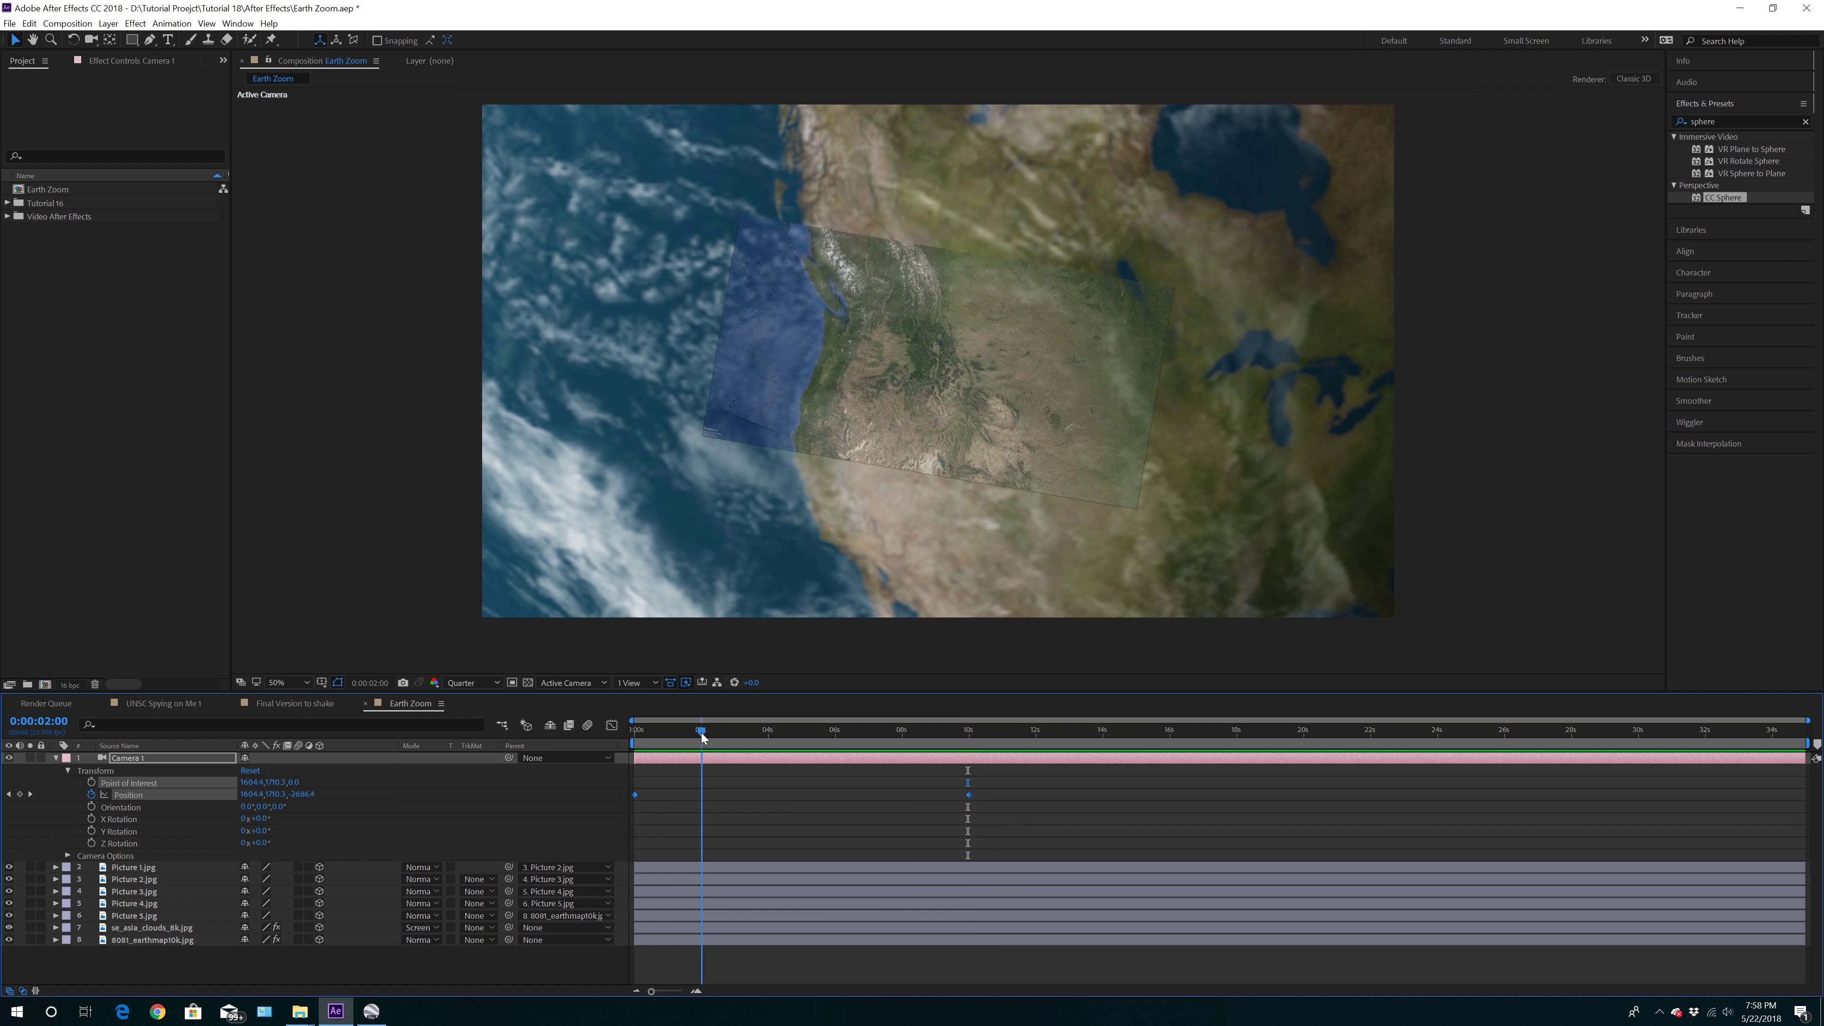
pyautogui.moveTo(702, 733); pyautogui.dragTo(650, 746)
pyautogui.click(697, 990)
pyautogui.click(696, 990)
pyautogui.click(696, 990)
pyautogui.click(696, 990)
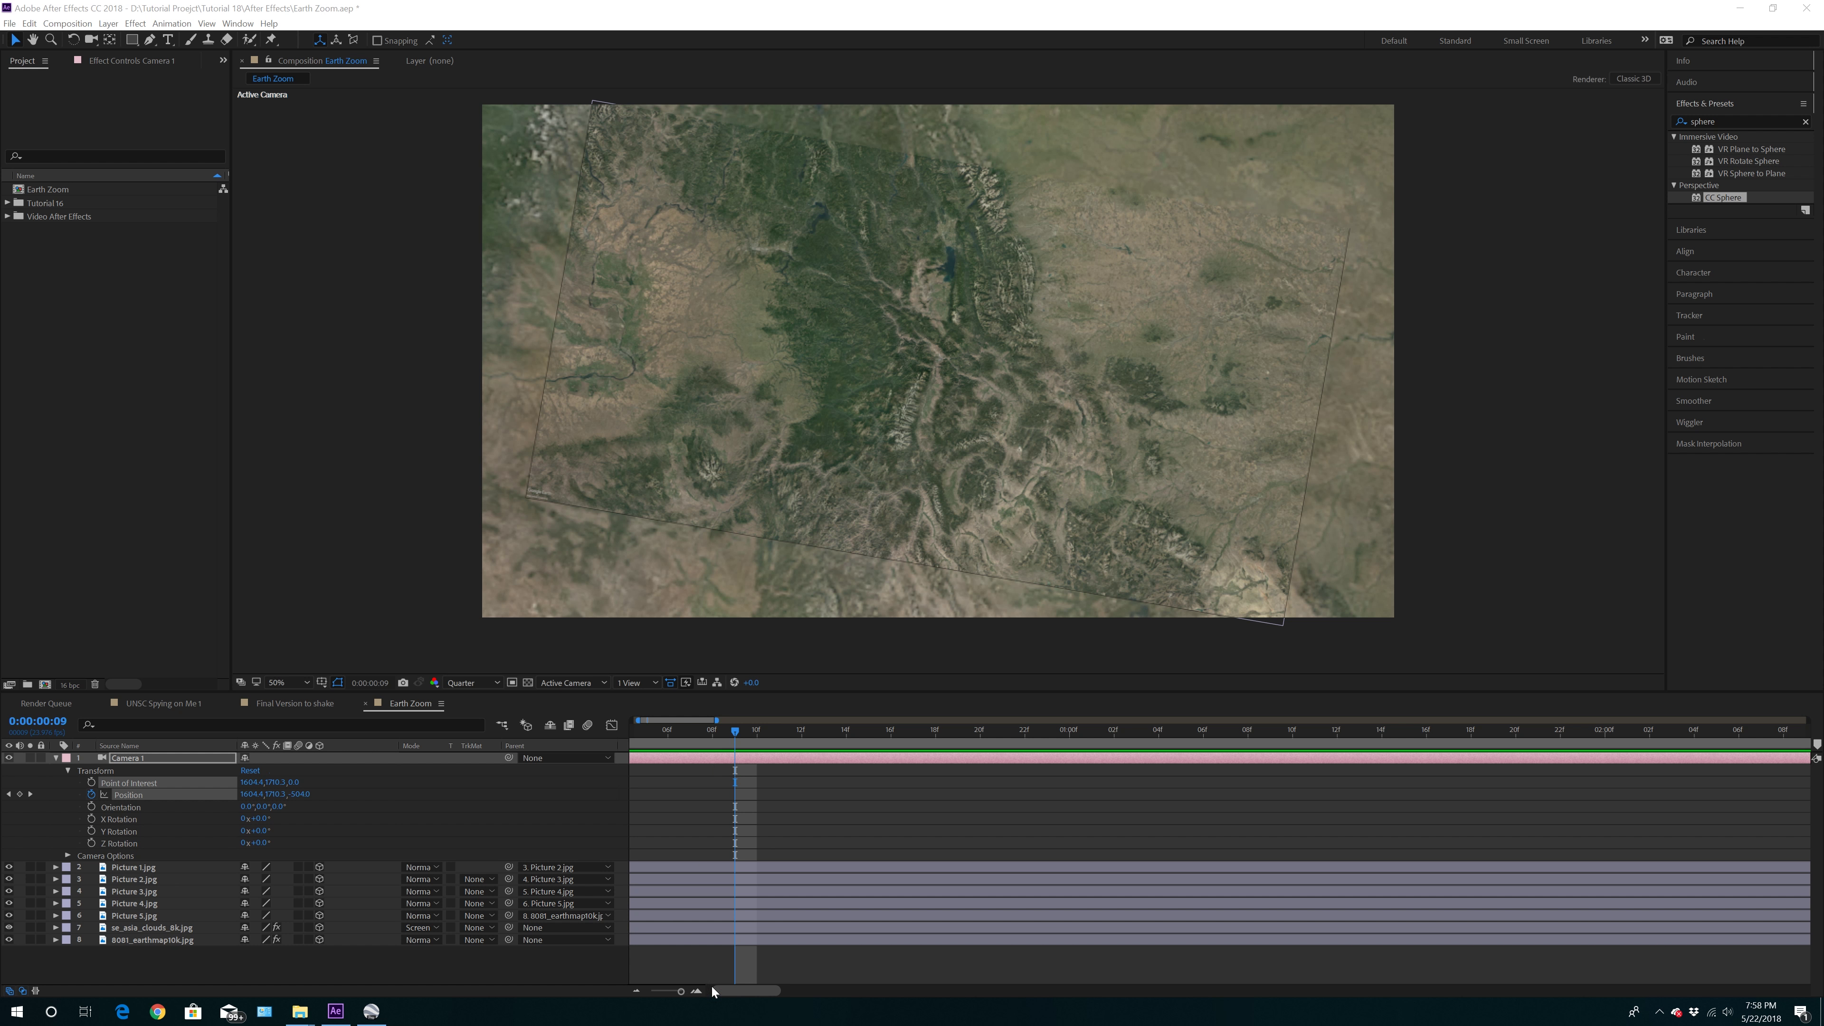
pyautogui.moveTo(697, 745); pyautogui.dragTo(480, 746)
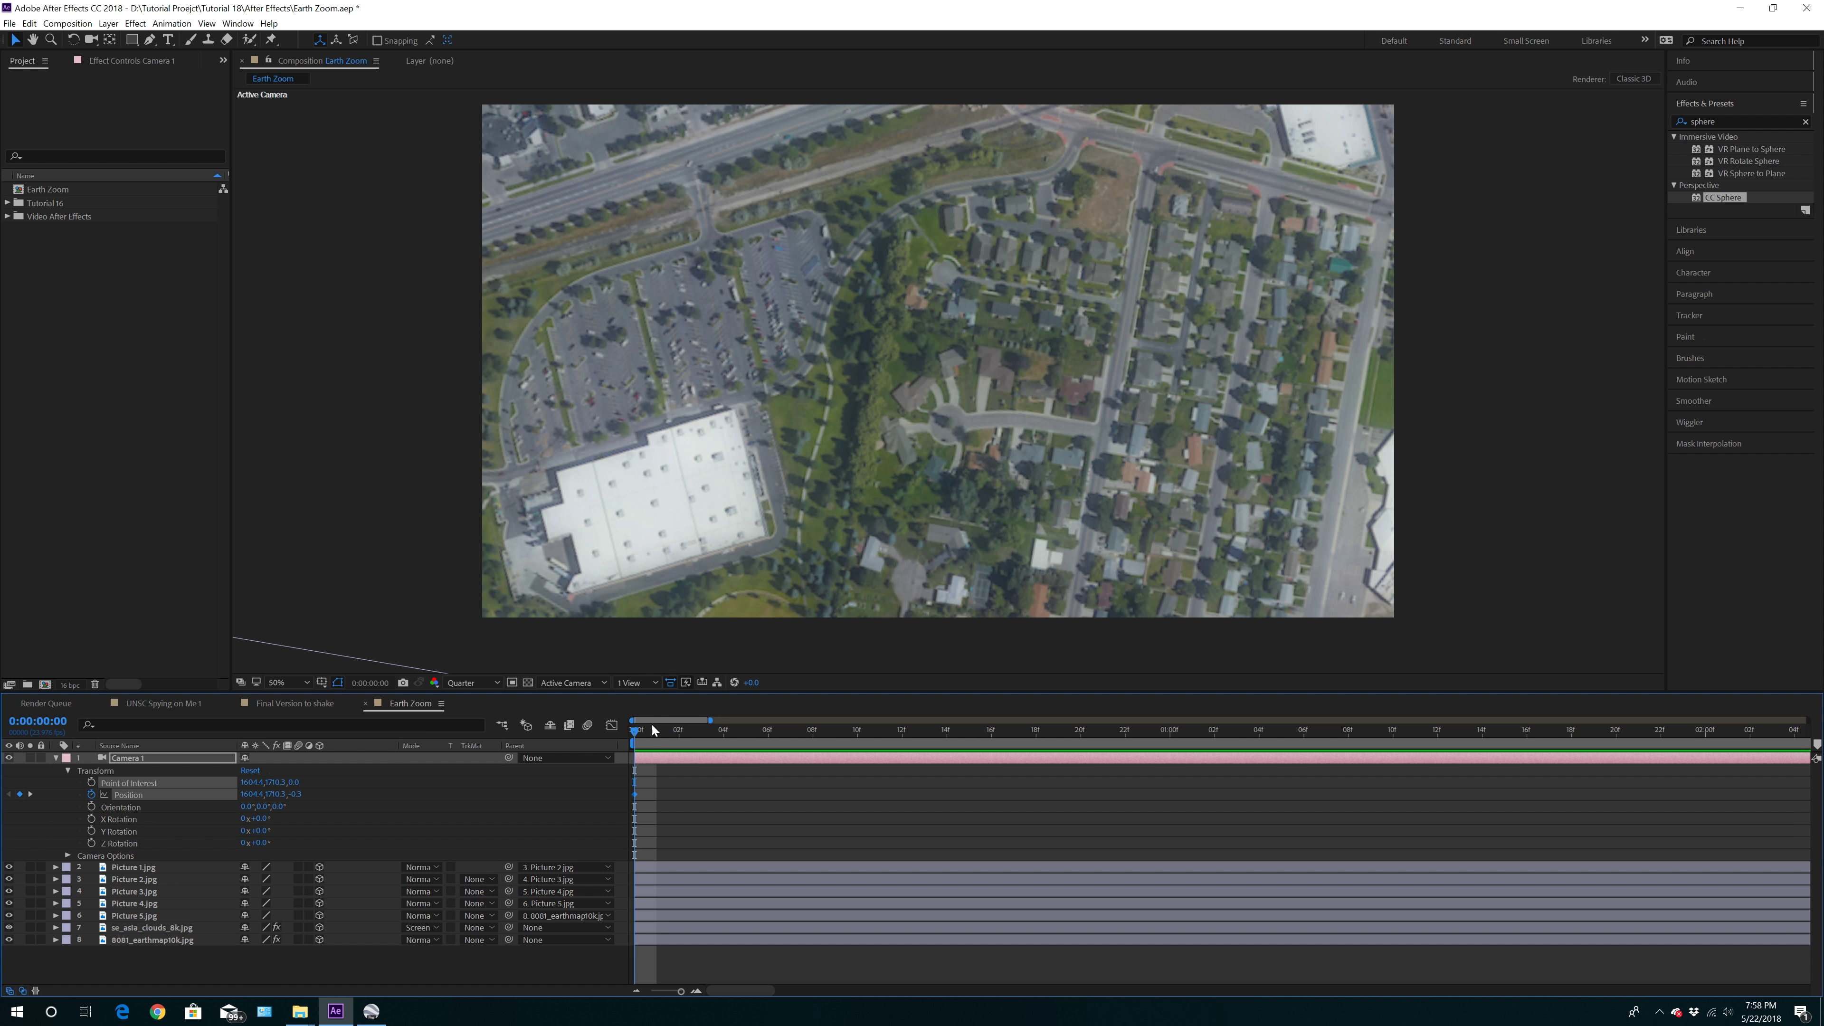
pyautogui.moveTo(633, 733); pyautogui.dragTo(647, 736)
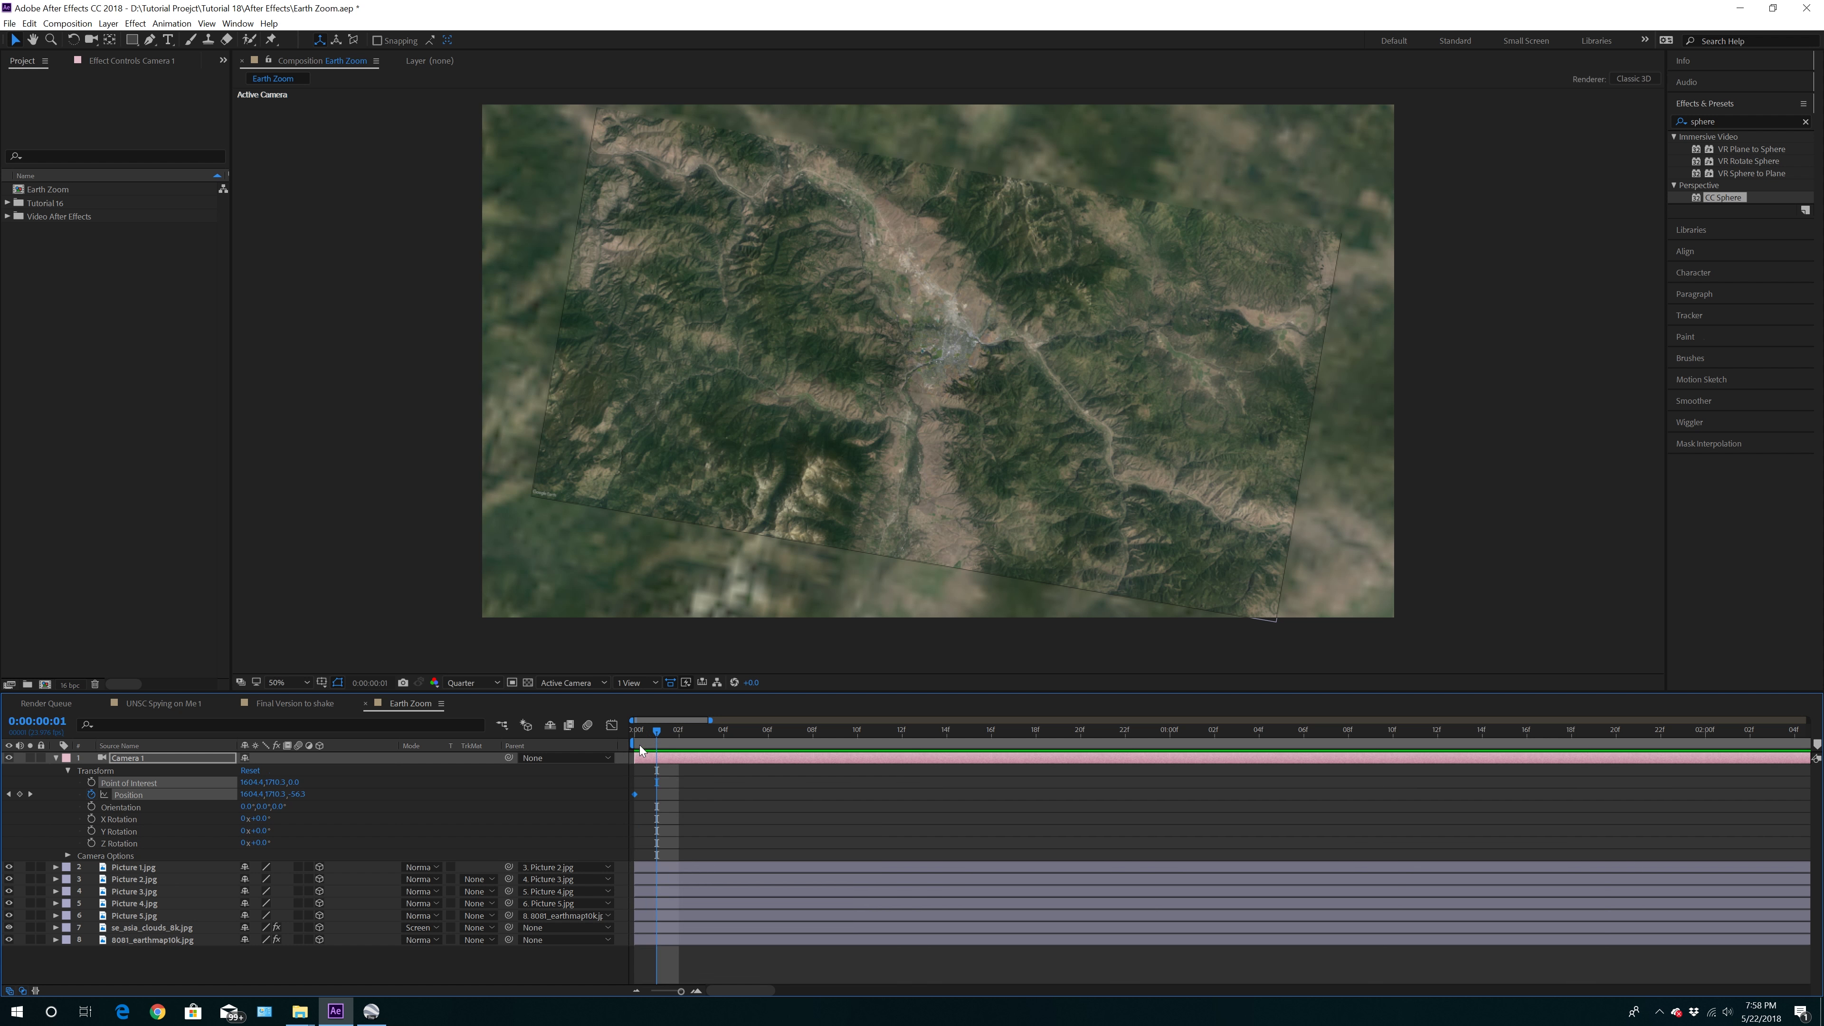
pyautogui.click(20, 794)
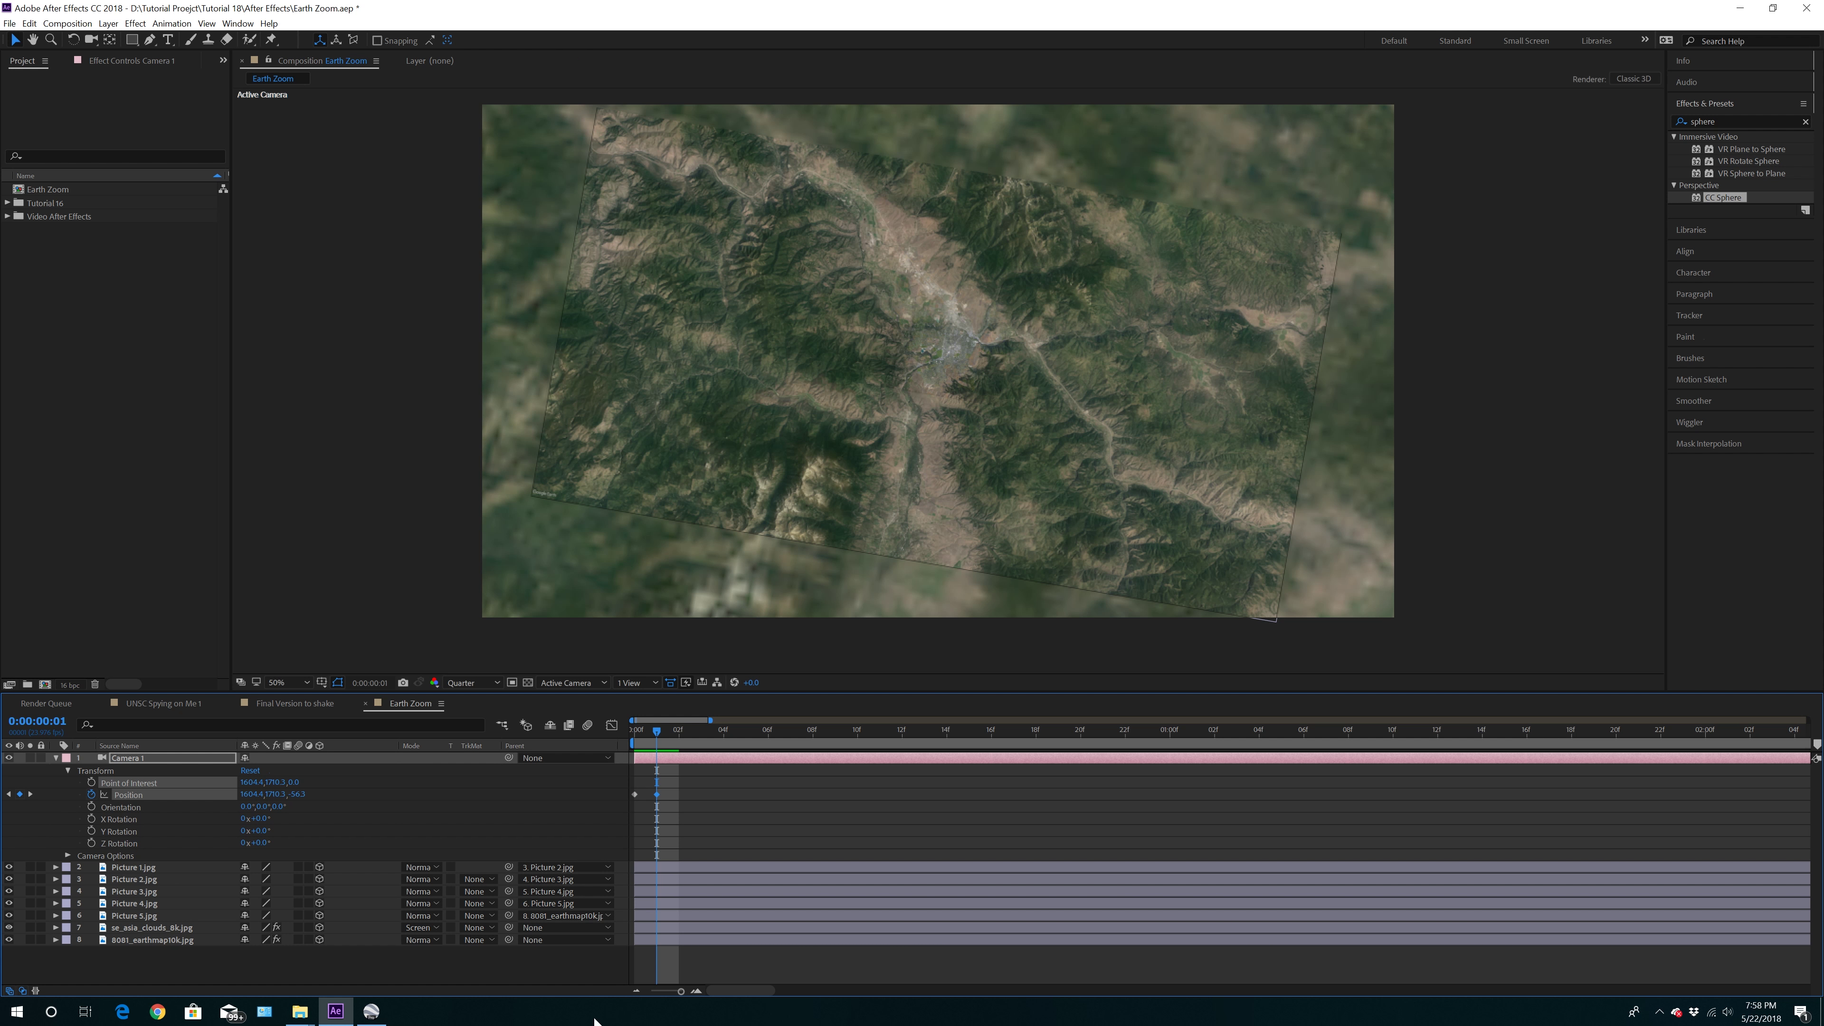
pyautogui.moveTo(656, 794); pyautogui.dragTo(1058, 797)
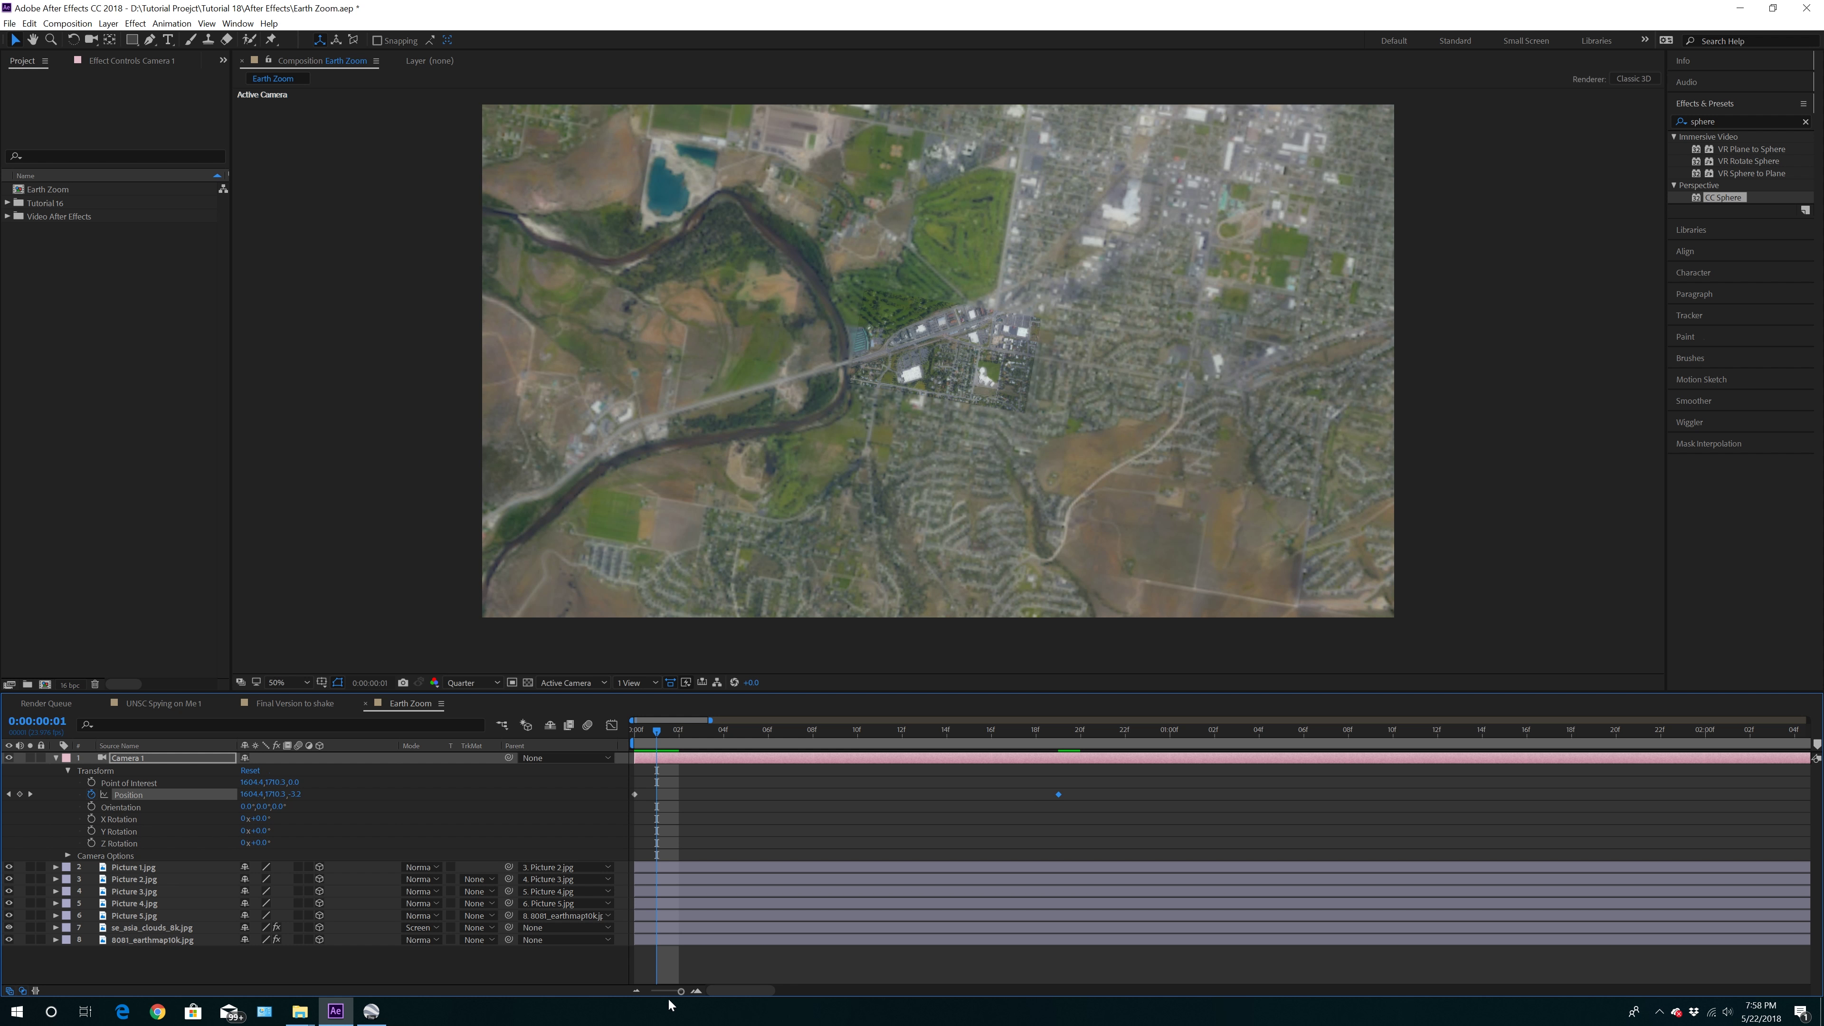
# Shift Camera 1's last two Position keyframes together so the earlier one lands at 10 seconds, and preview the start of the move
pyautogui.click(637, 991)
pyautogui.click(636, 991)
pyautogui.click(636, 991)
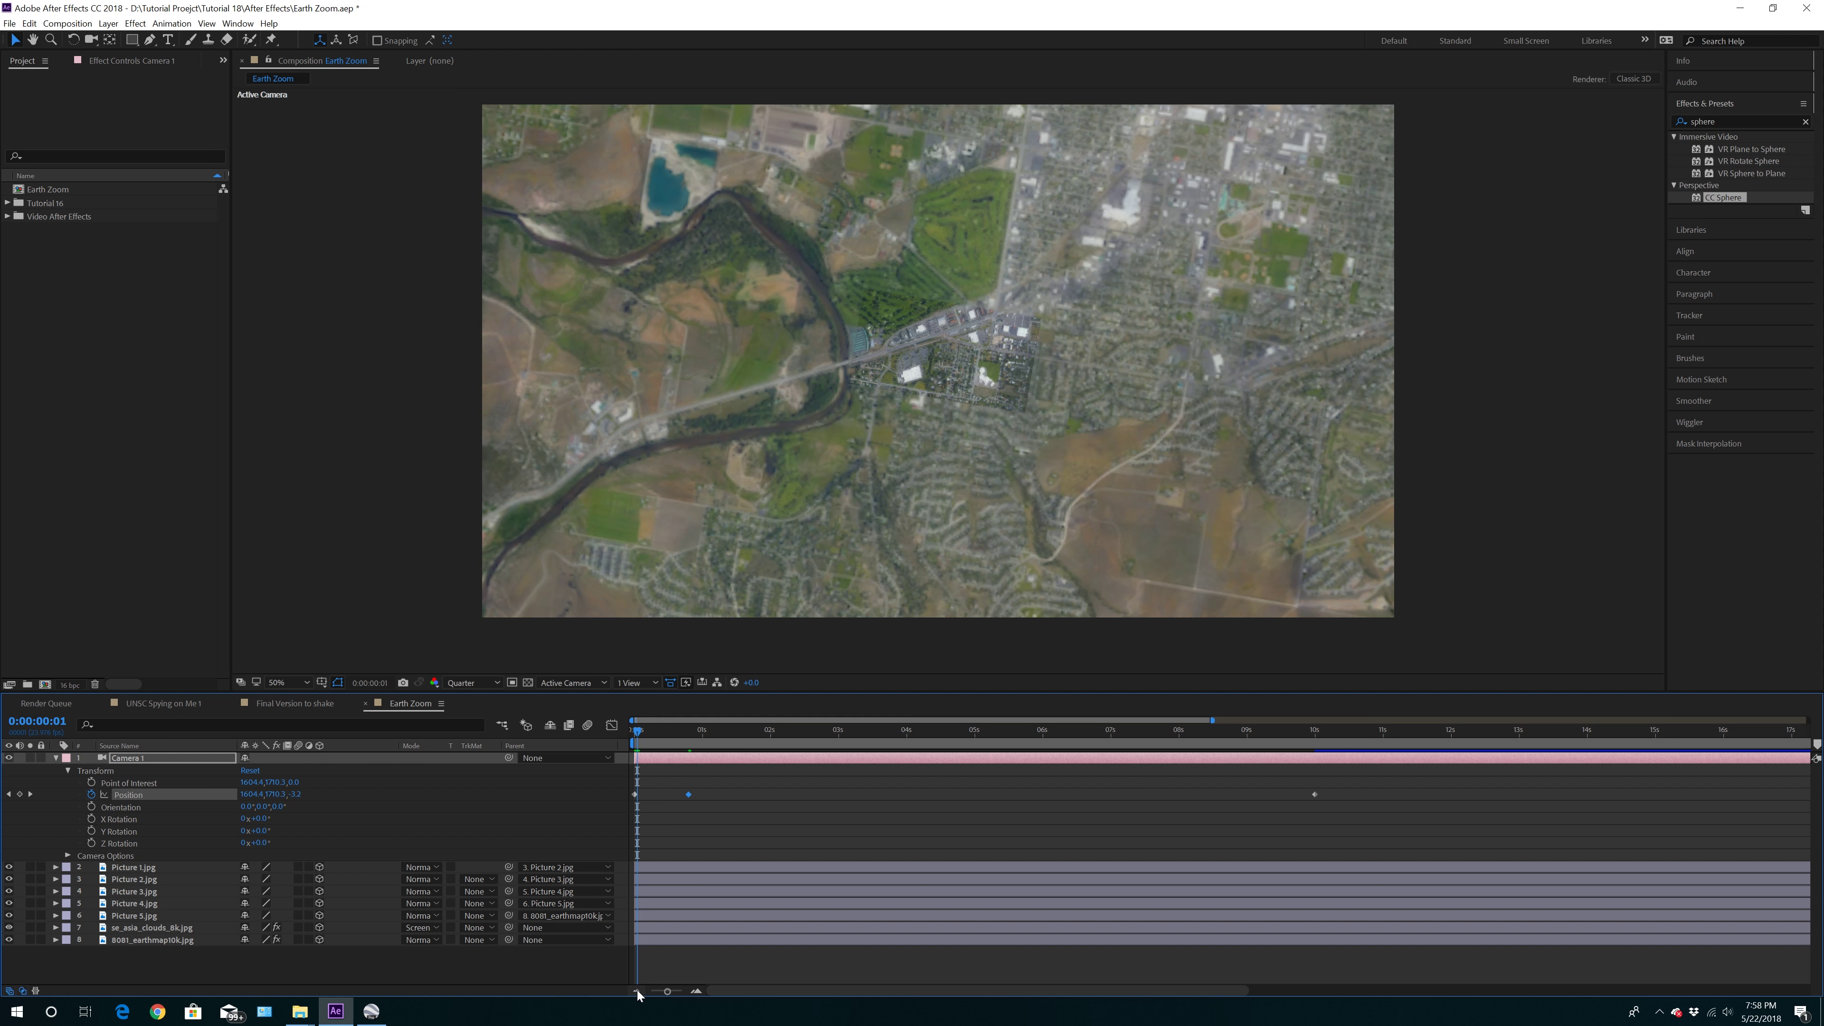
pyautogui.moveTo(676, 785); pyautogui.dragTo(1375, 805)
pyautogui.moveTo(693, 795); pyautogui.dragTo(1314, 814)
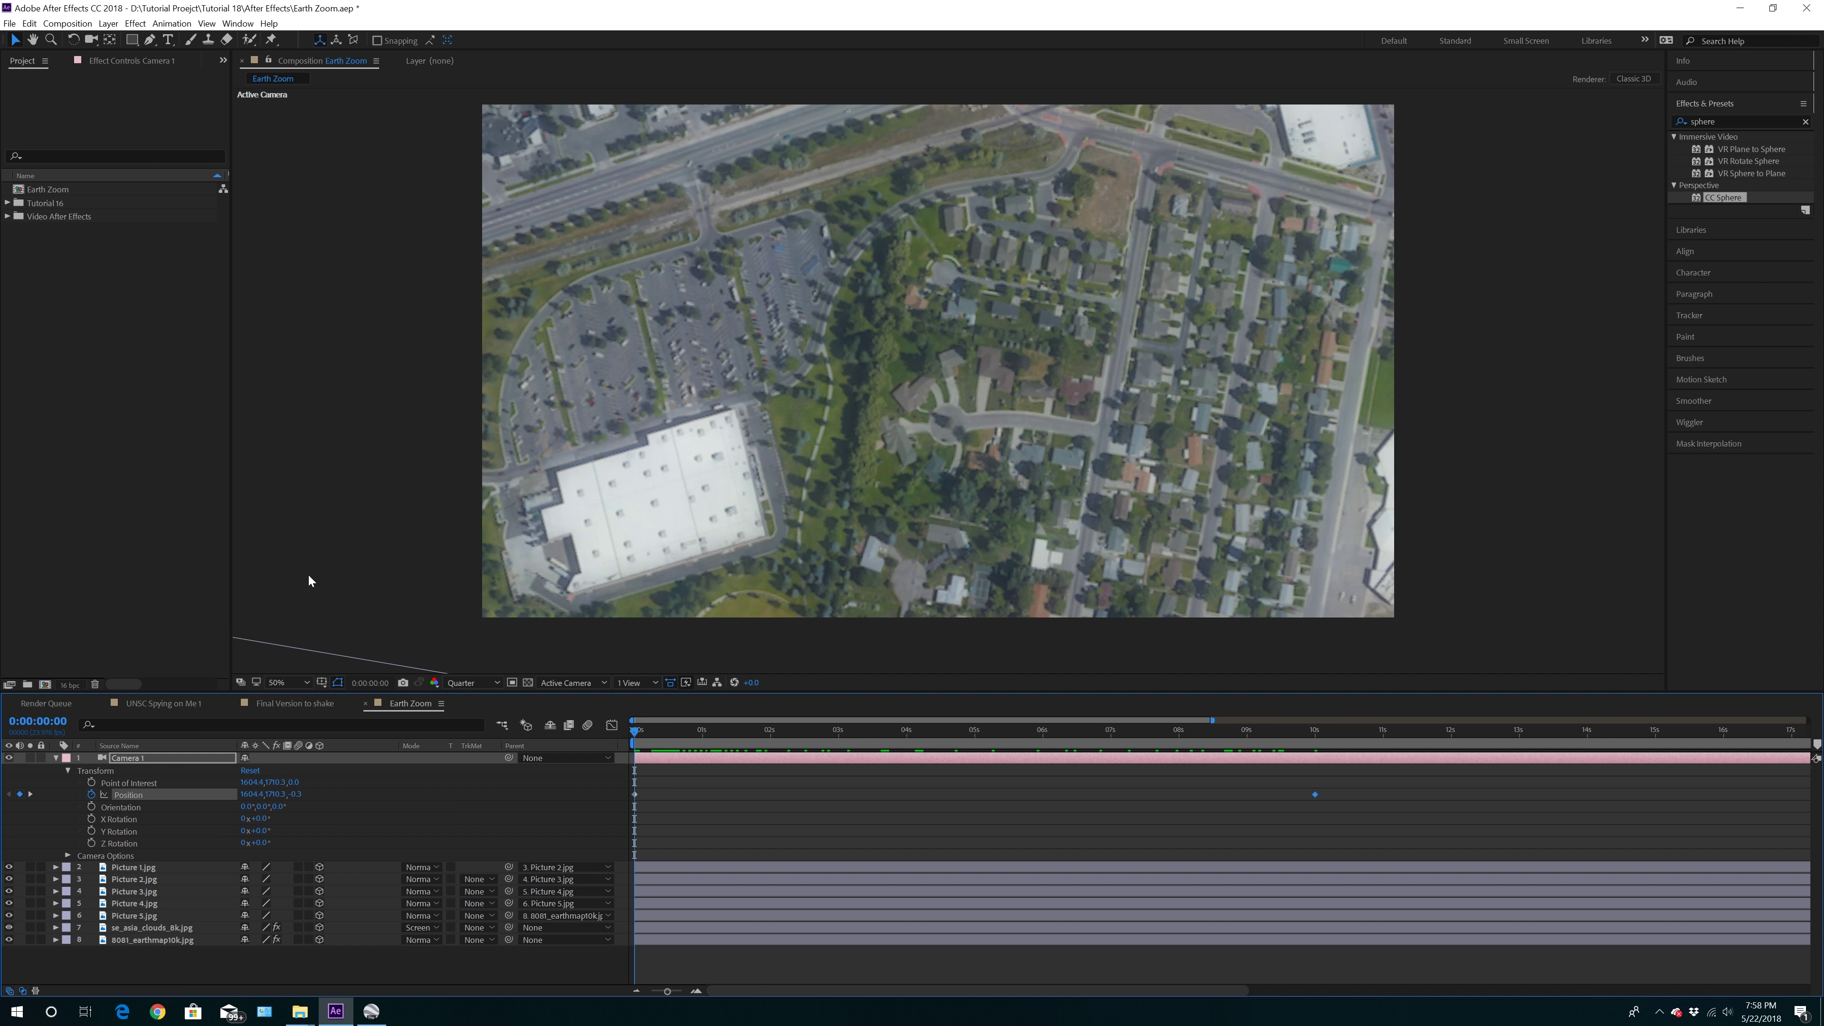
pyautogui.press('space')
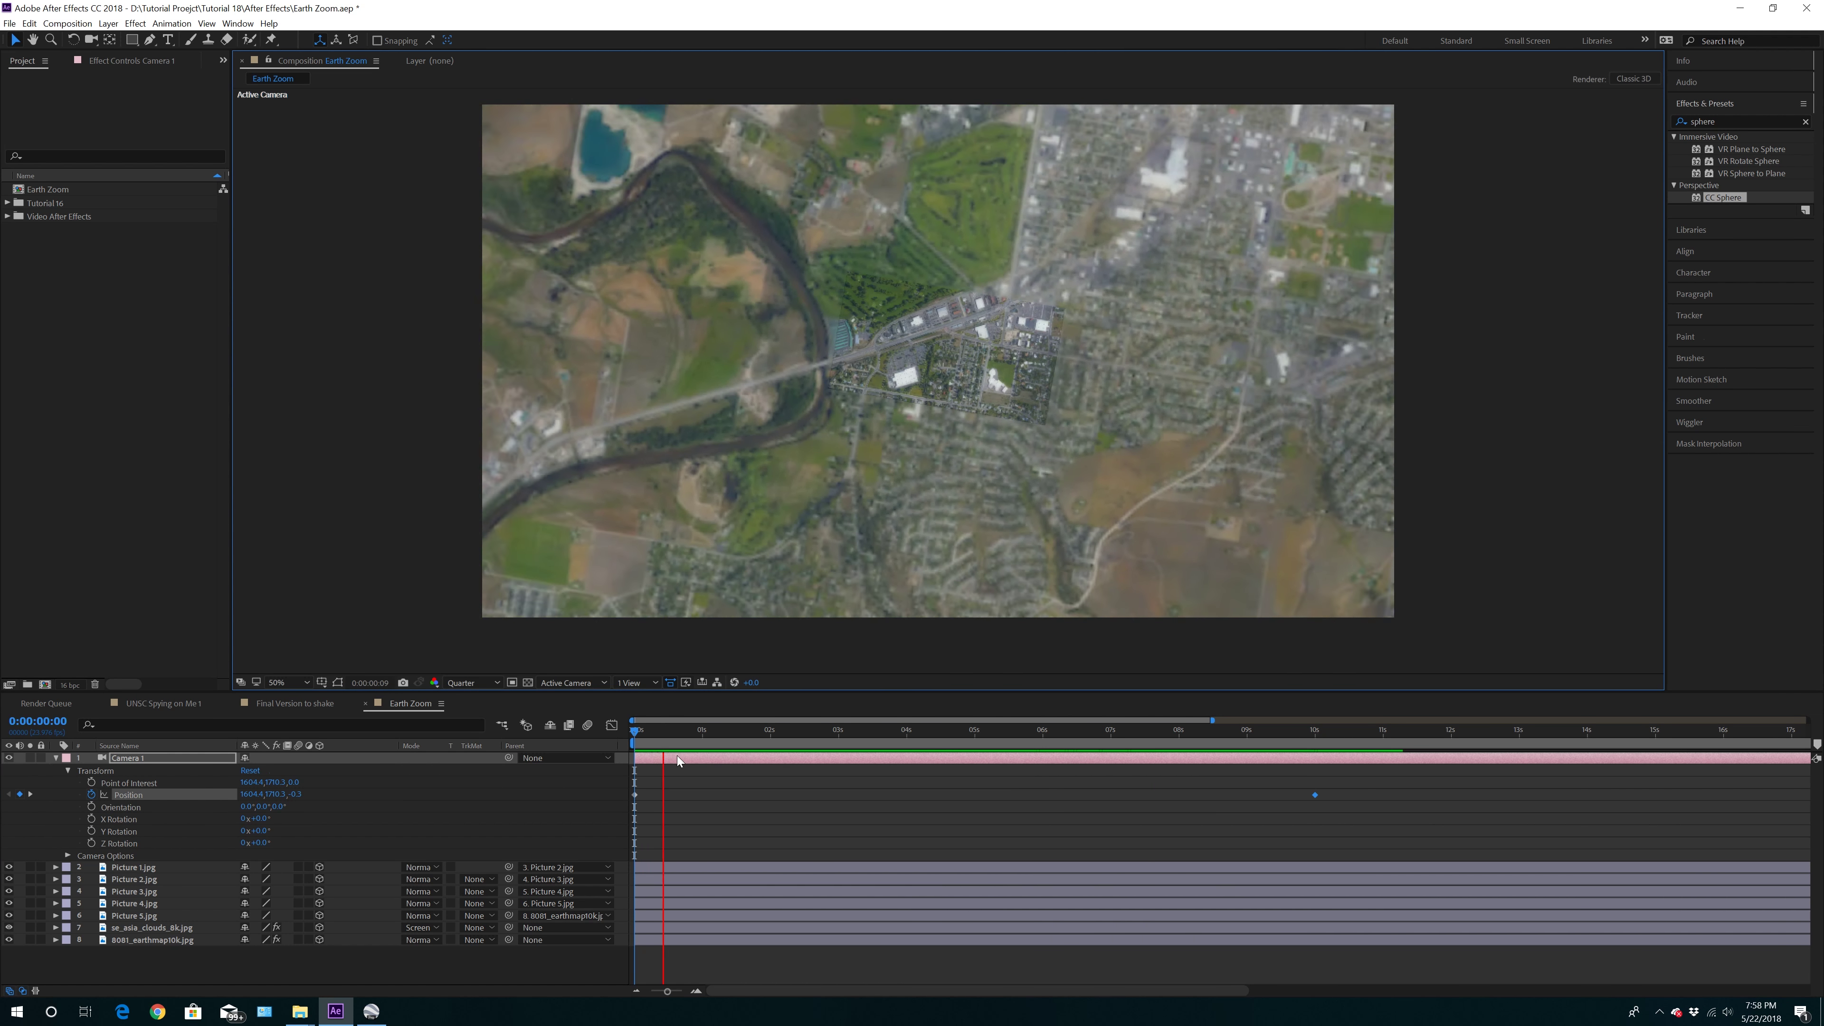
pyautogui.click(635, 728)
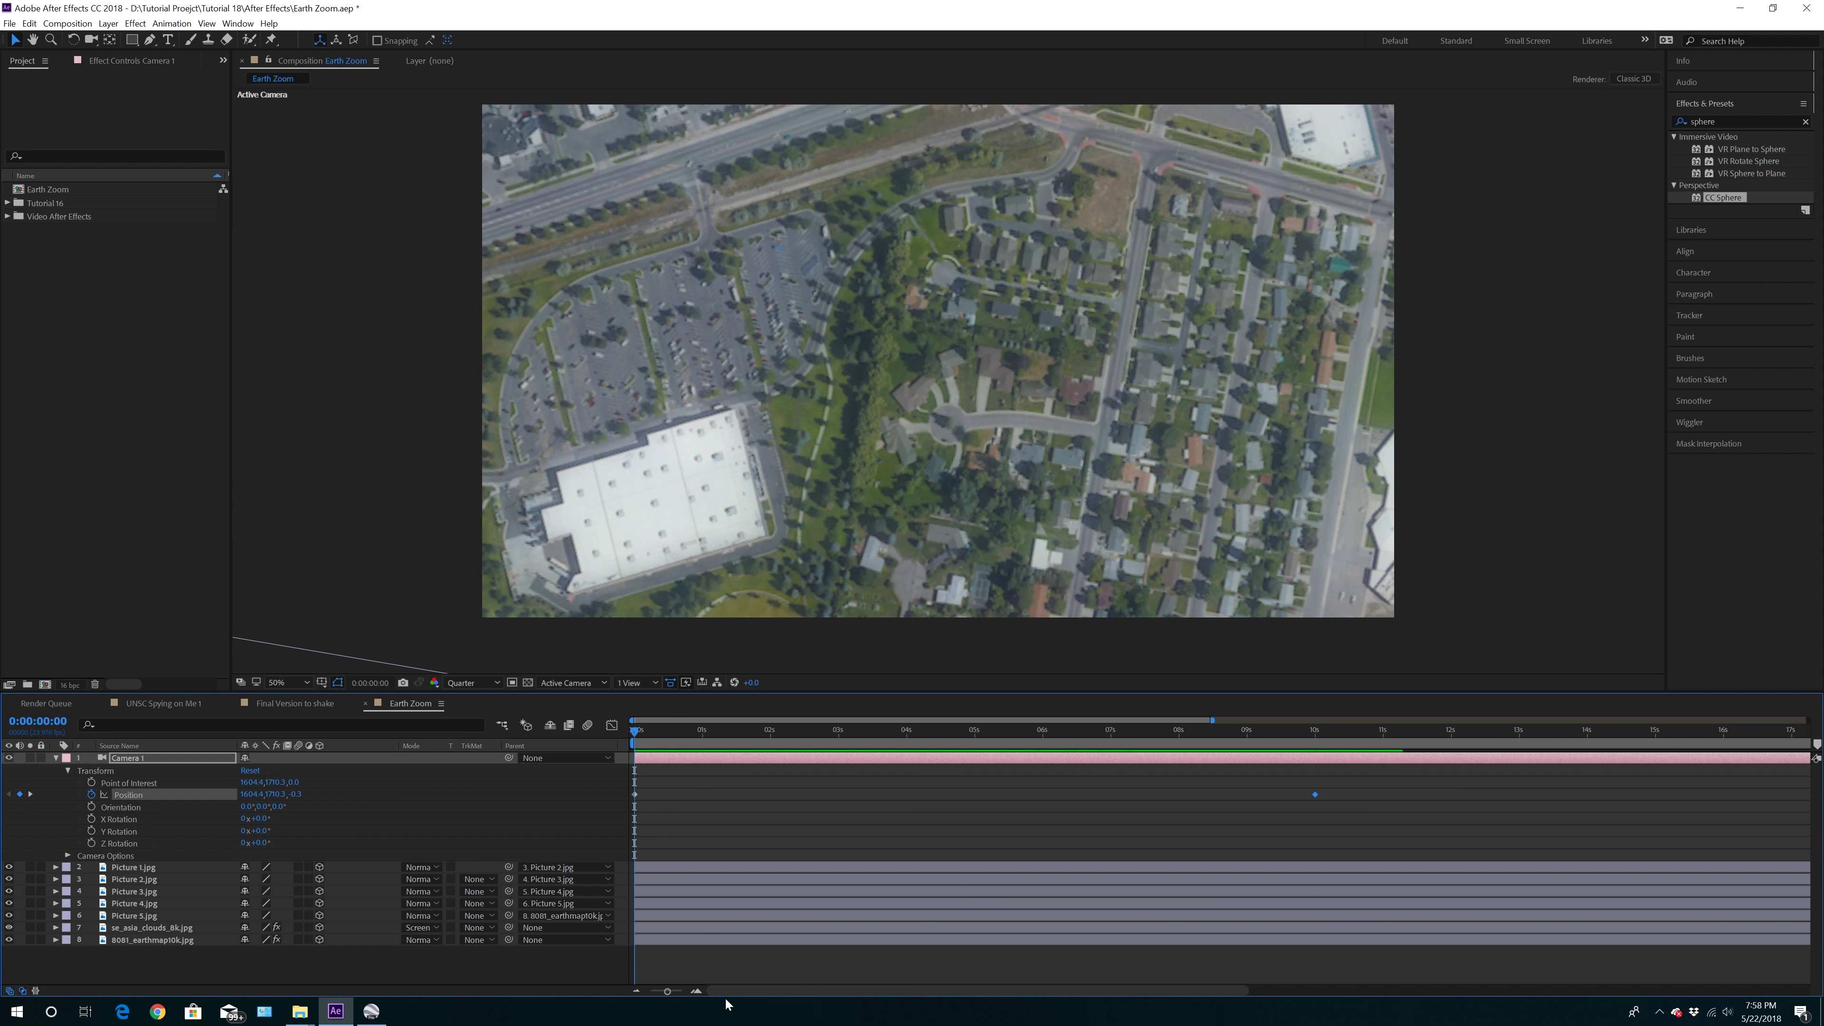
# Shift Camera 1's last two Position keyframes together so the earlier one lands at 20 seconds
pyautogui.click(638, 992)
pyautogui.click(637, 993)
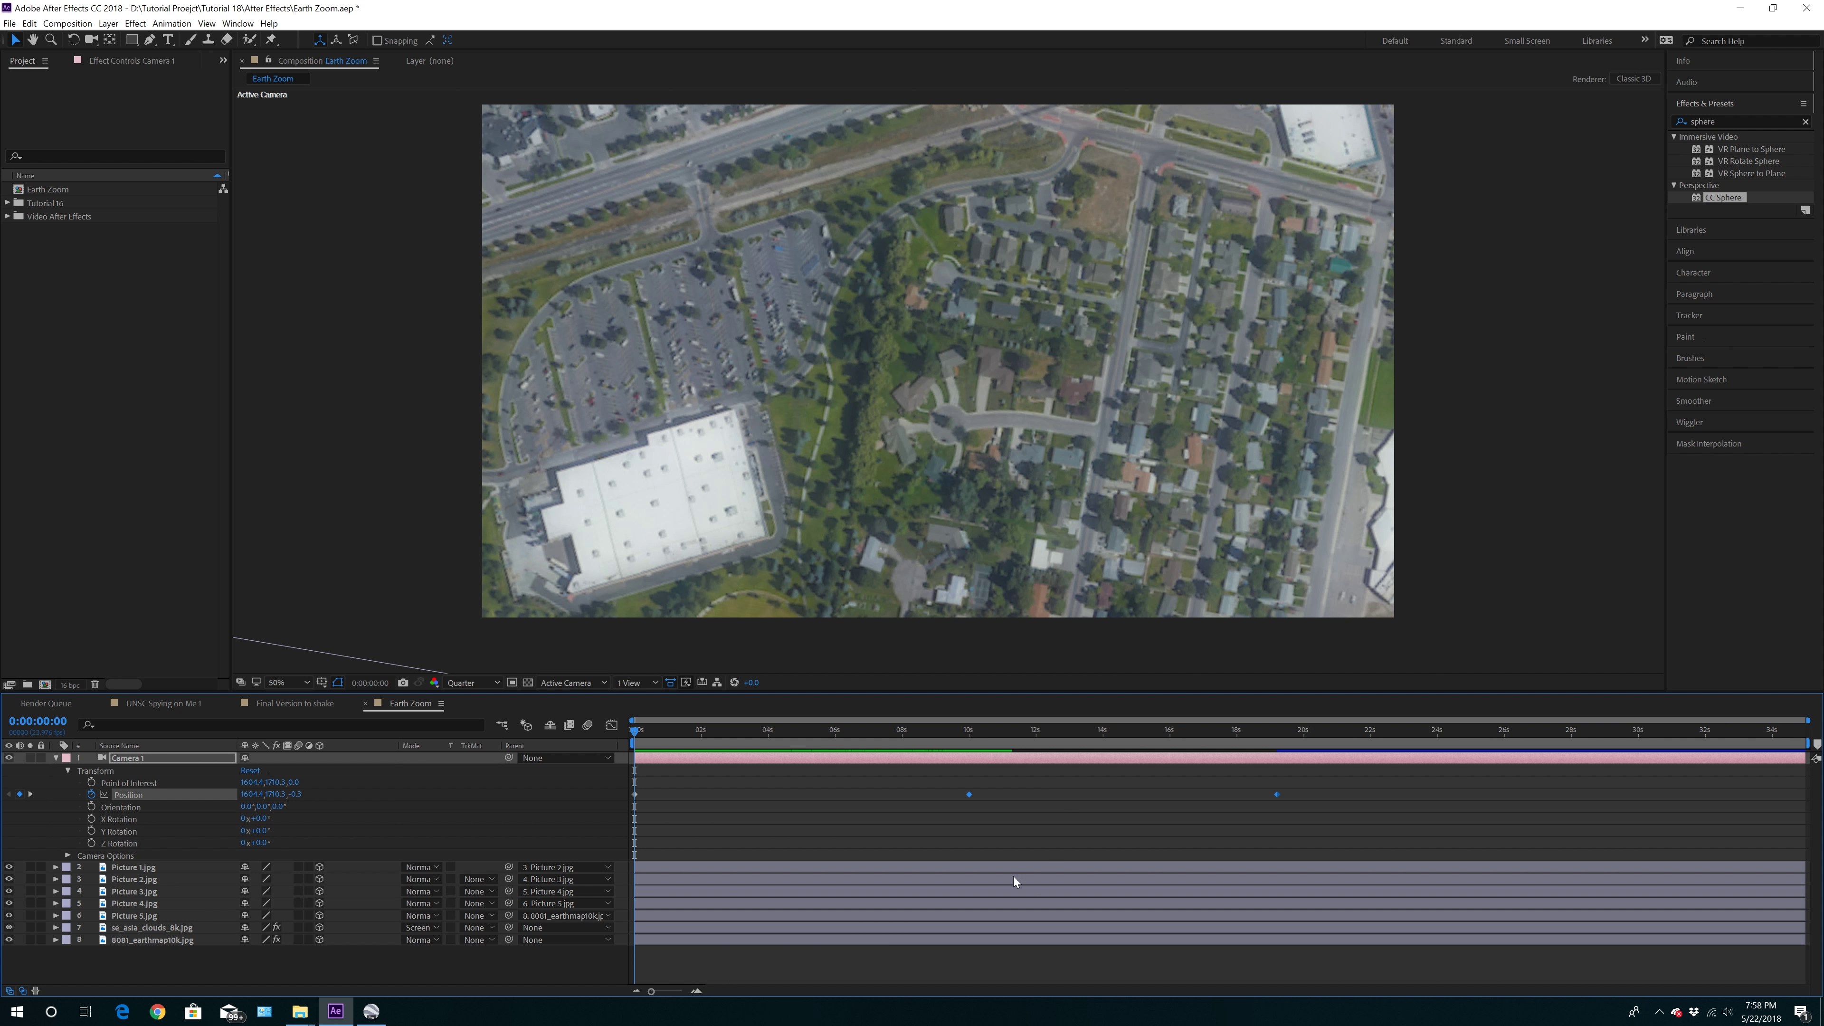
pyautogui.moveTo(933, 771); pyautogui.dragTo(1402, 819)
pyautogui.moveTo(997, 794); pyautogui.dragTo(1305, 796)
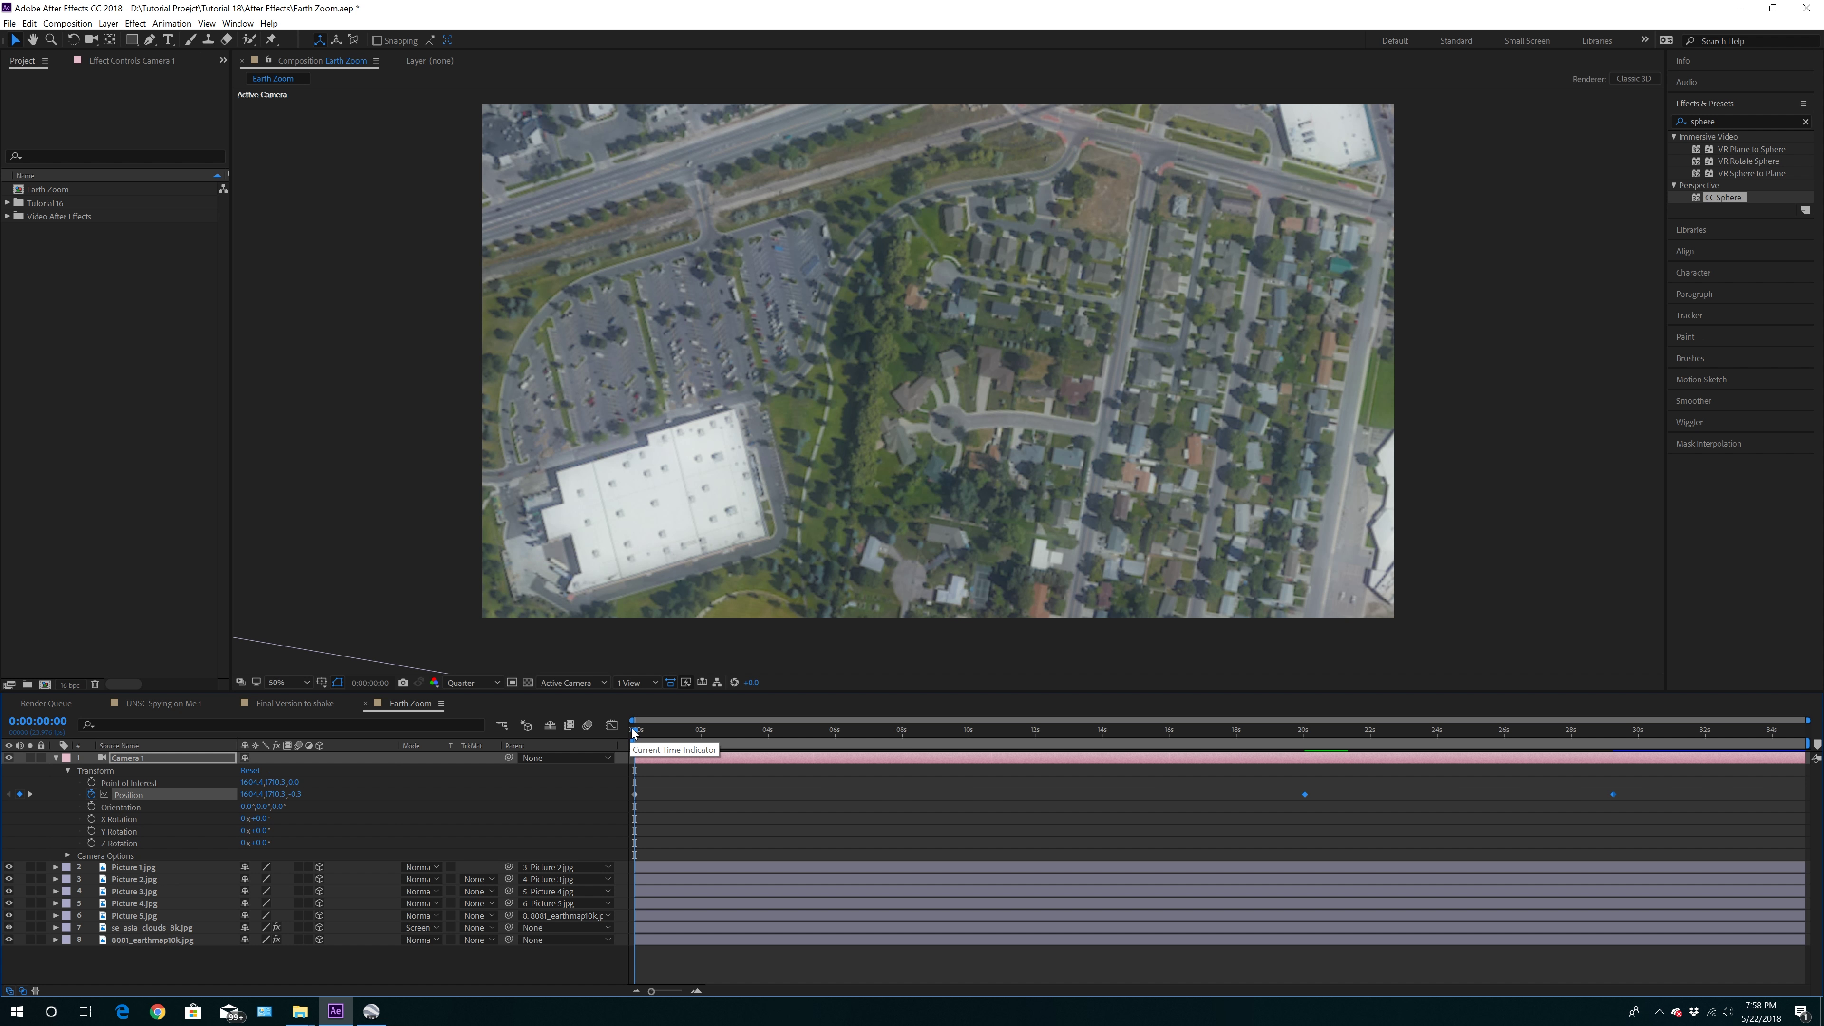
# Apply Easy Ease to Camera 1's first Position keyframe at the start of the timeline and preview the camera move
pyautogui.click(714, 824)
pyautogui.click(636, 795)
pyautogui.rightClick(634, 793)
pyautogui.moveTo(758, 964)
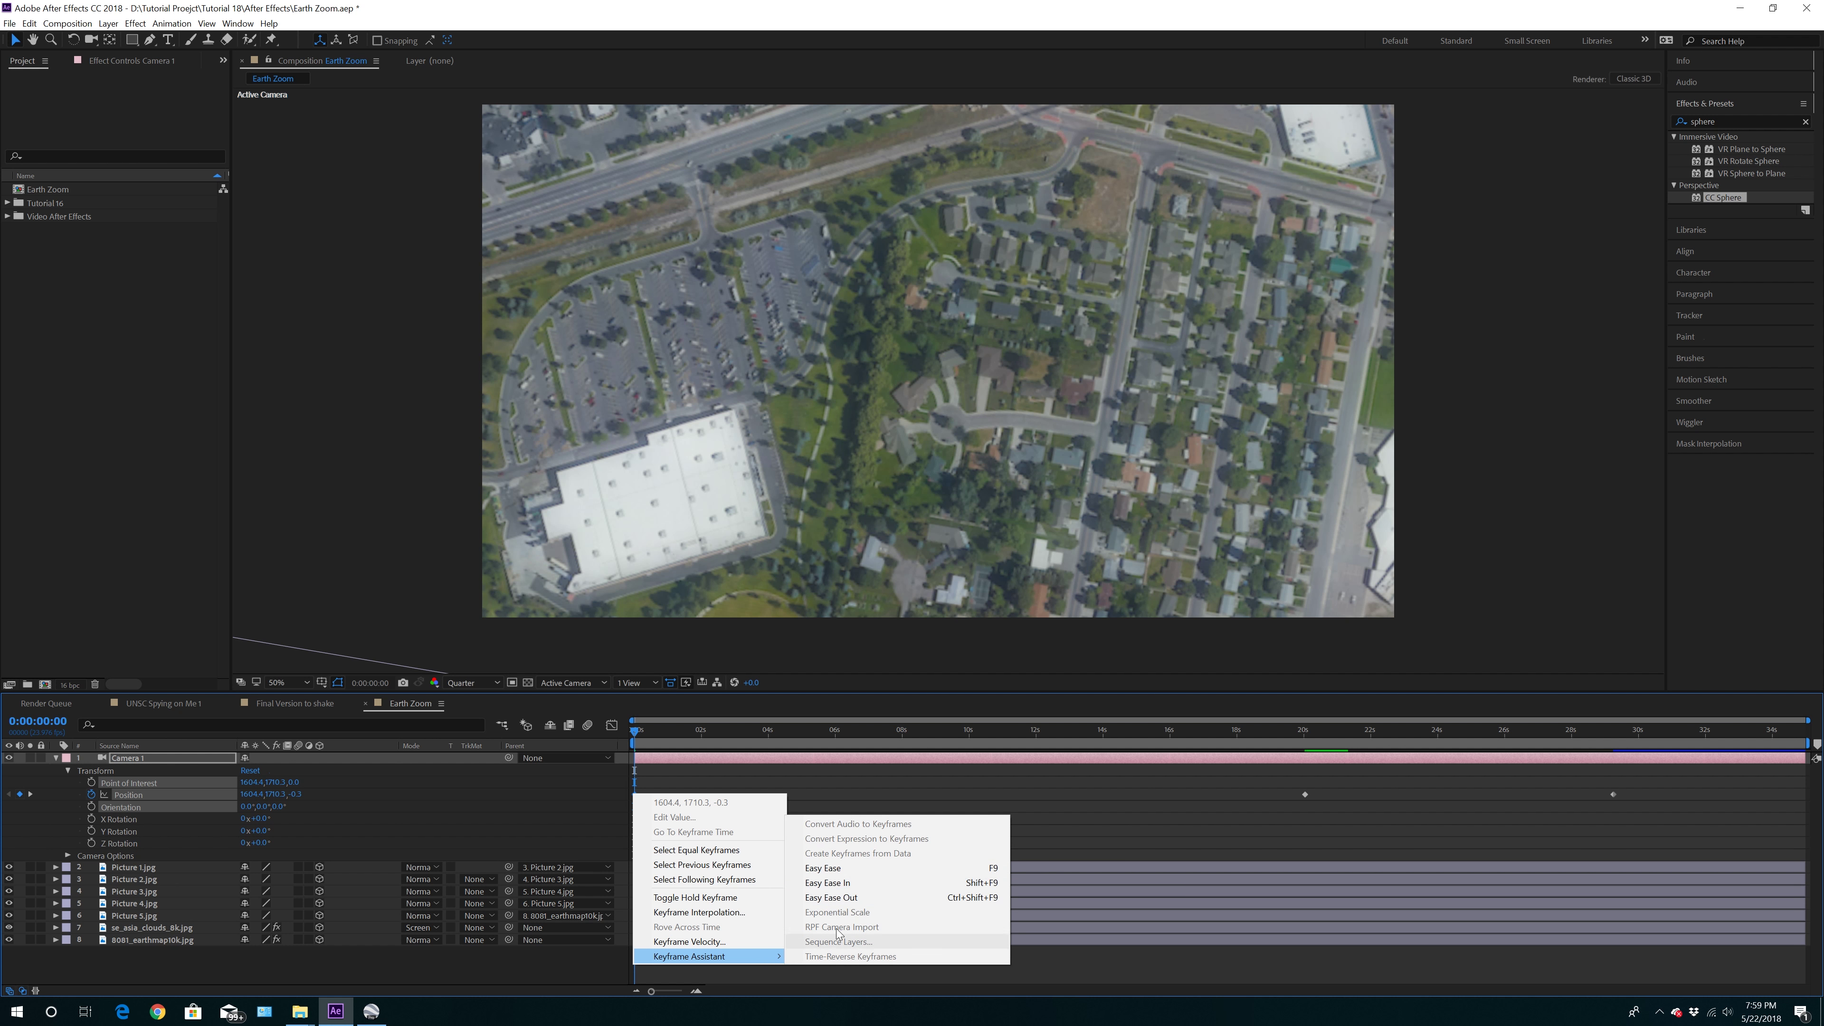
pyautogui.click(826, 862)
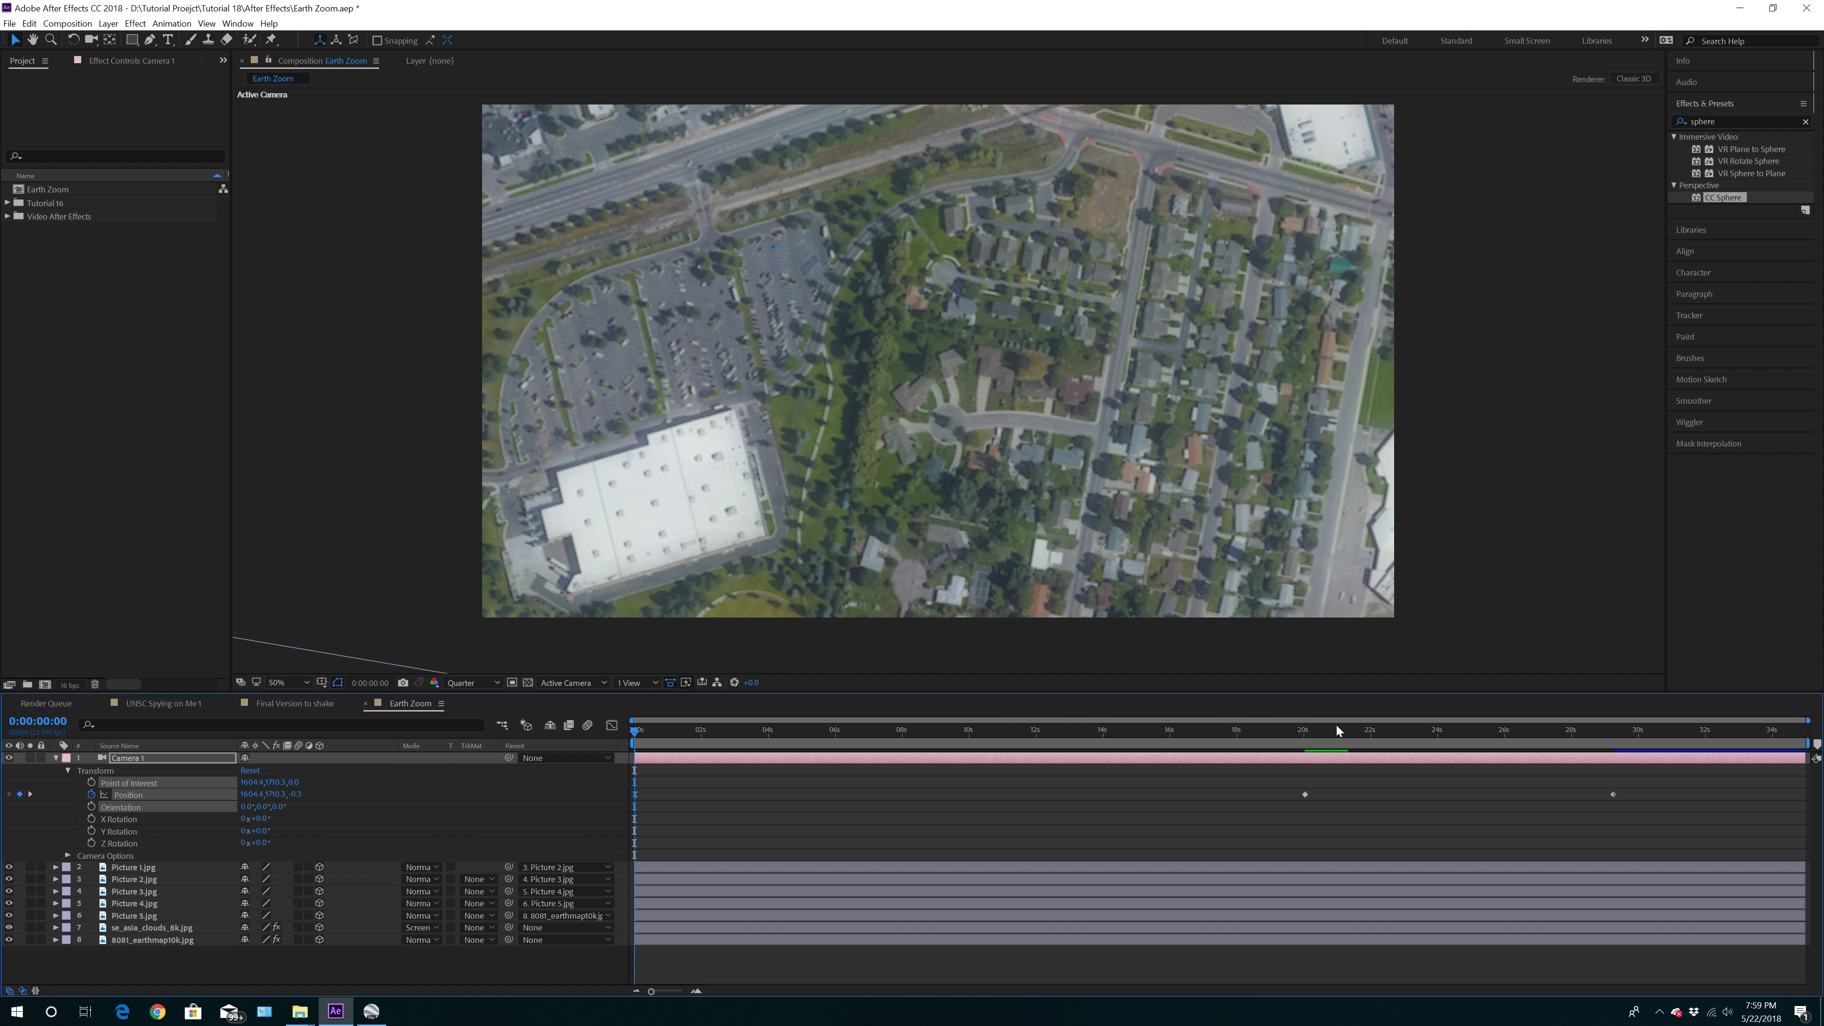
pyautogui.click(1306, 795)
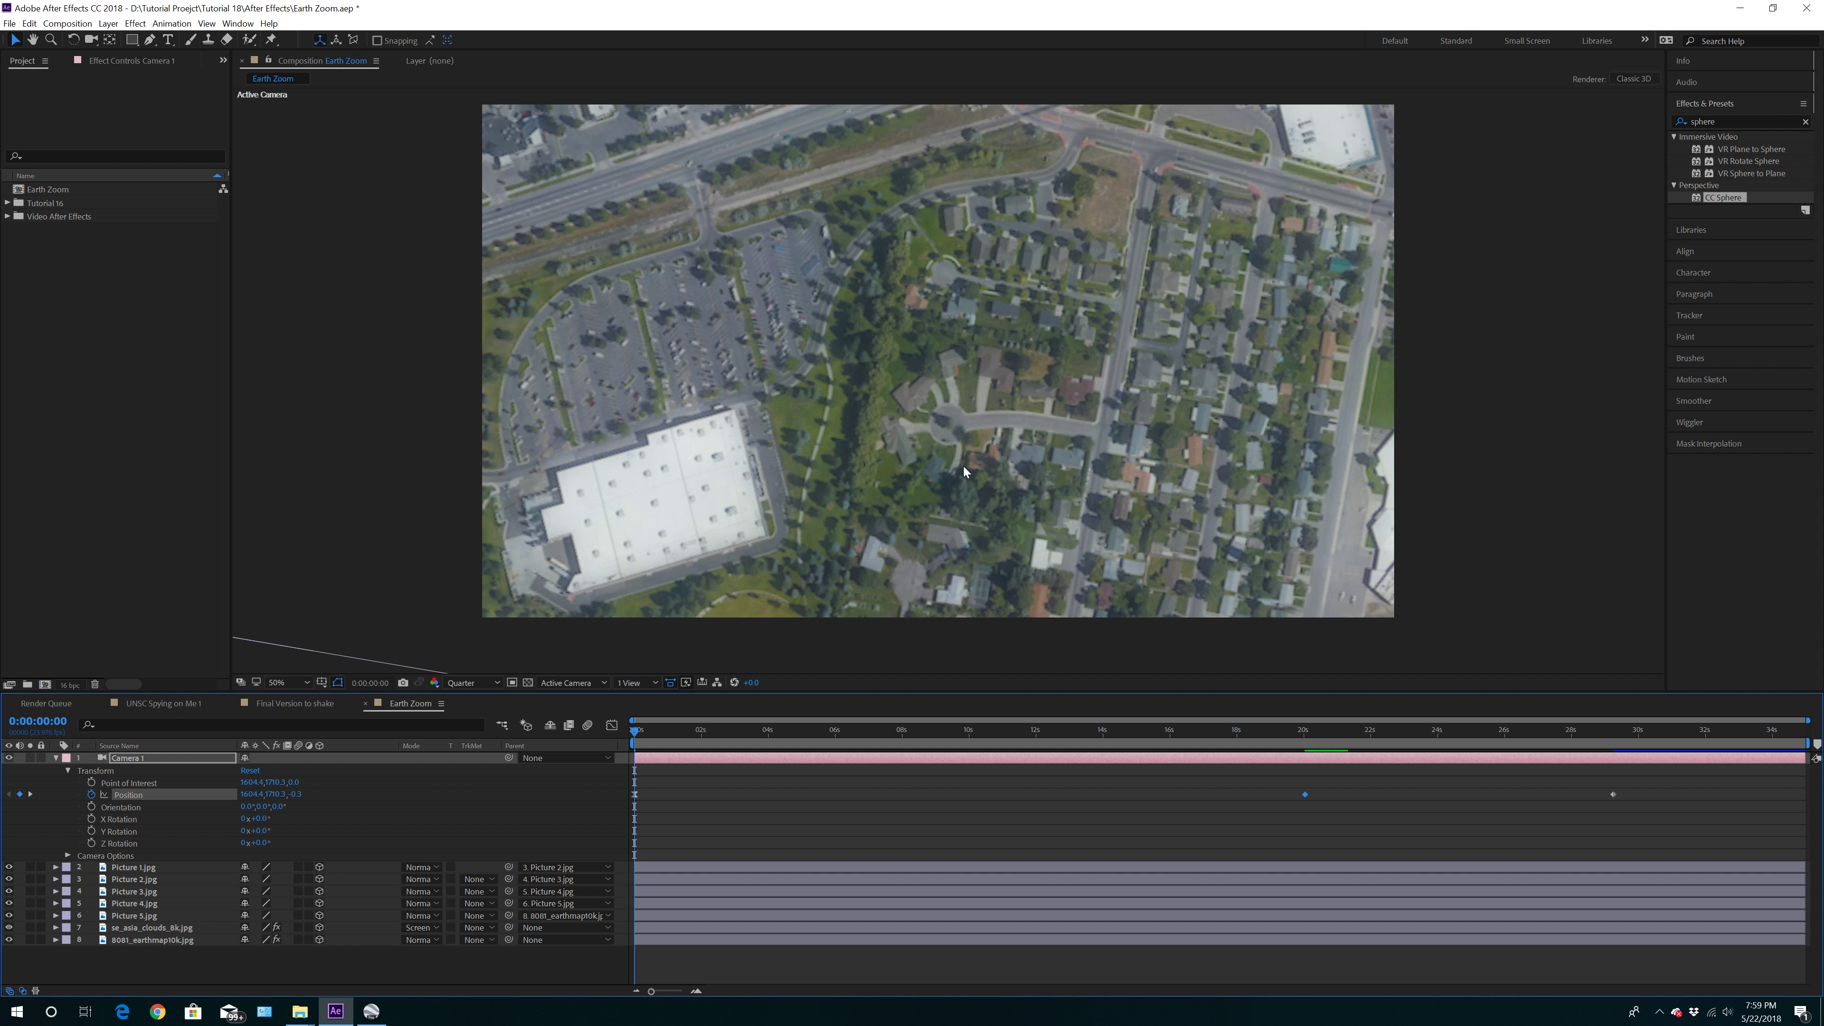
pyautogui.press('space')
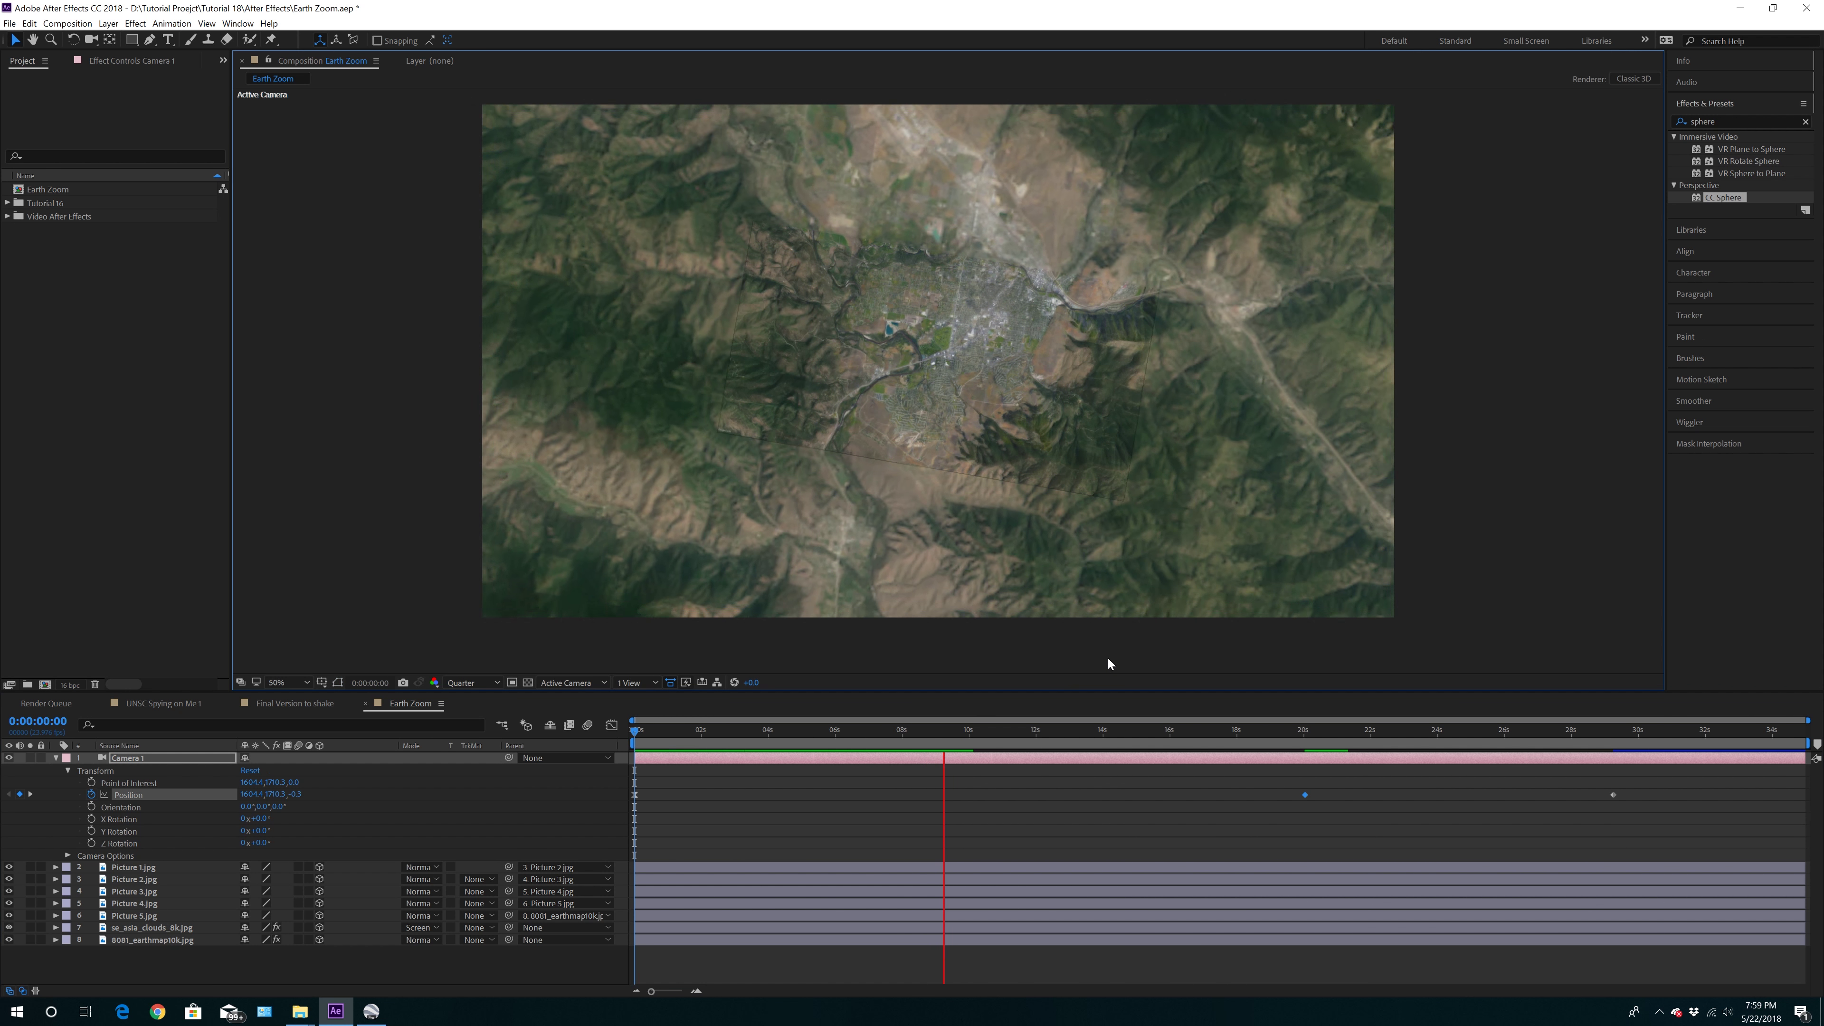
pyautogui.press('space')
pyautogui.press('space')
# Shift Camera 1's last two Position keyframes together so the earlier one lands at about 8 seconds, and preview the move
pyautogui.moveTo(1181, 778); pyautogui.dragTo(1670, 830)
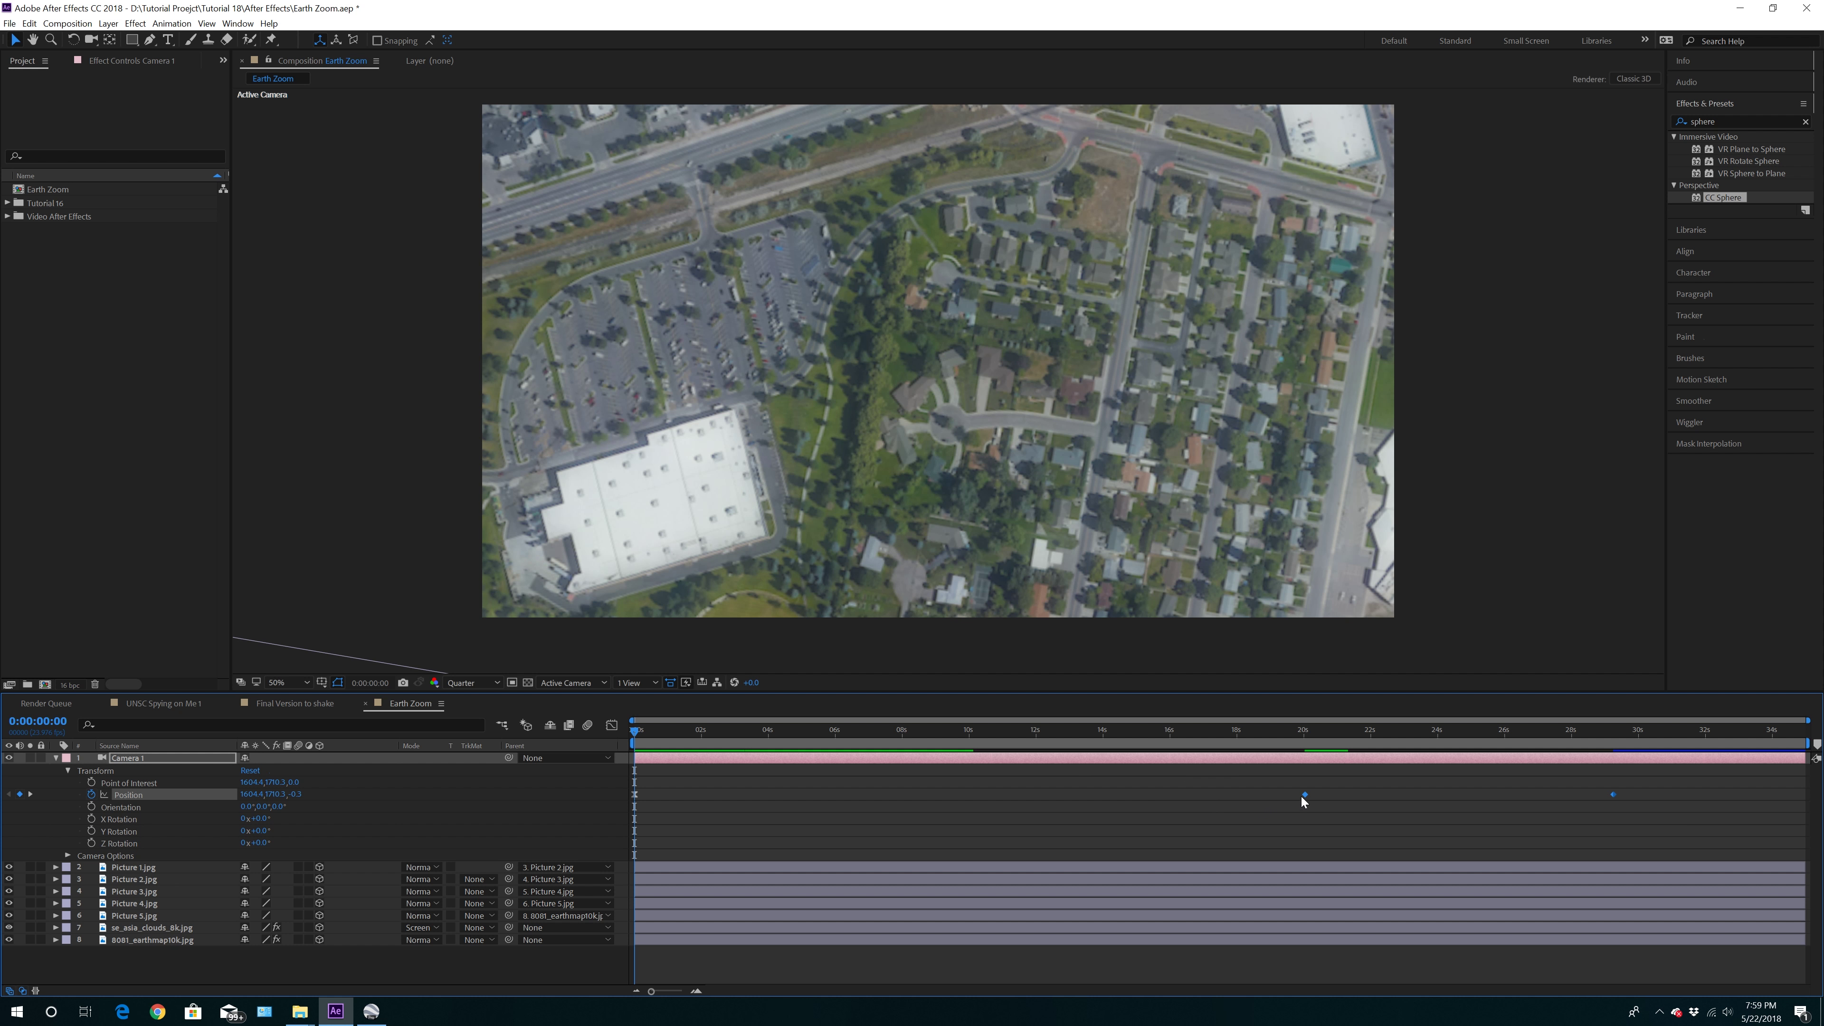
pyautogui.moveTo(1302, 795); pyautogui.dragTo(900, 786)
pyautogui.press('space')
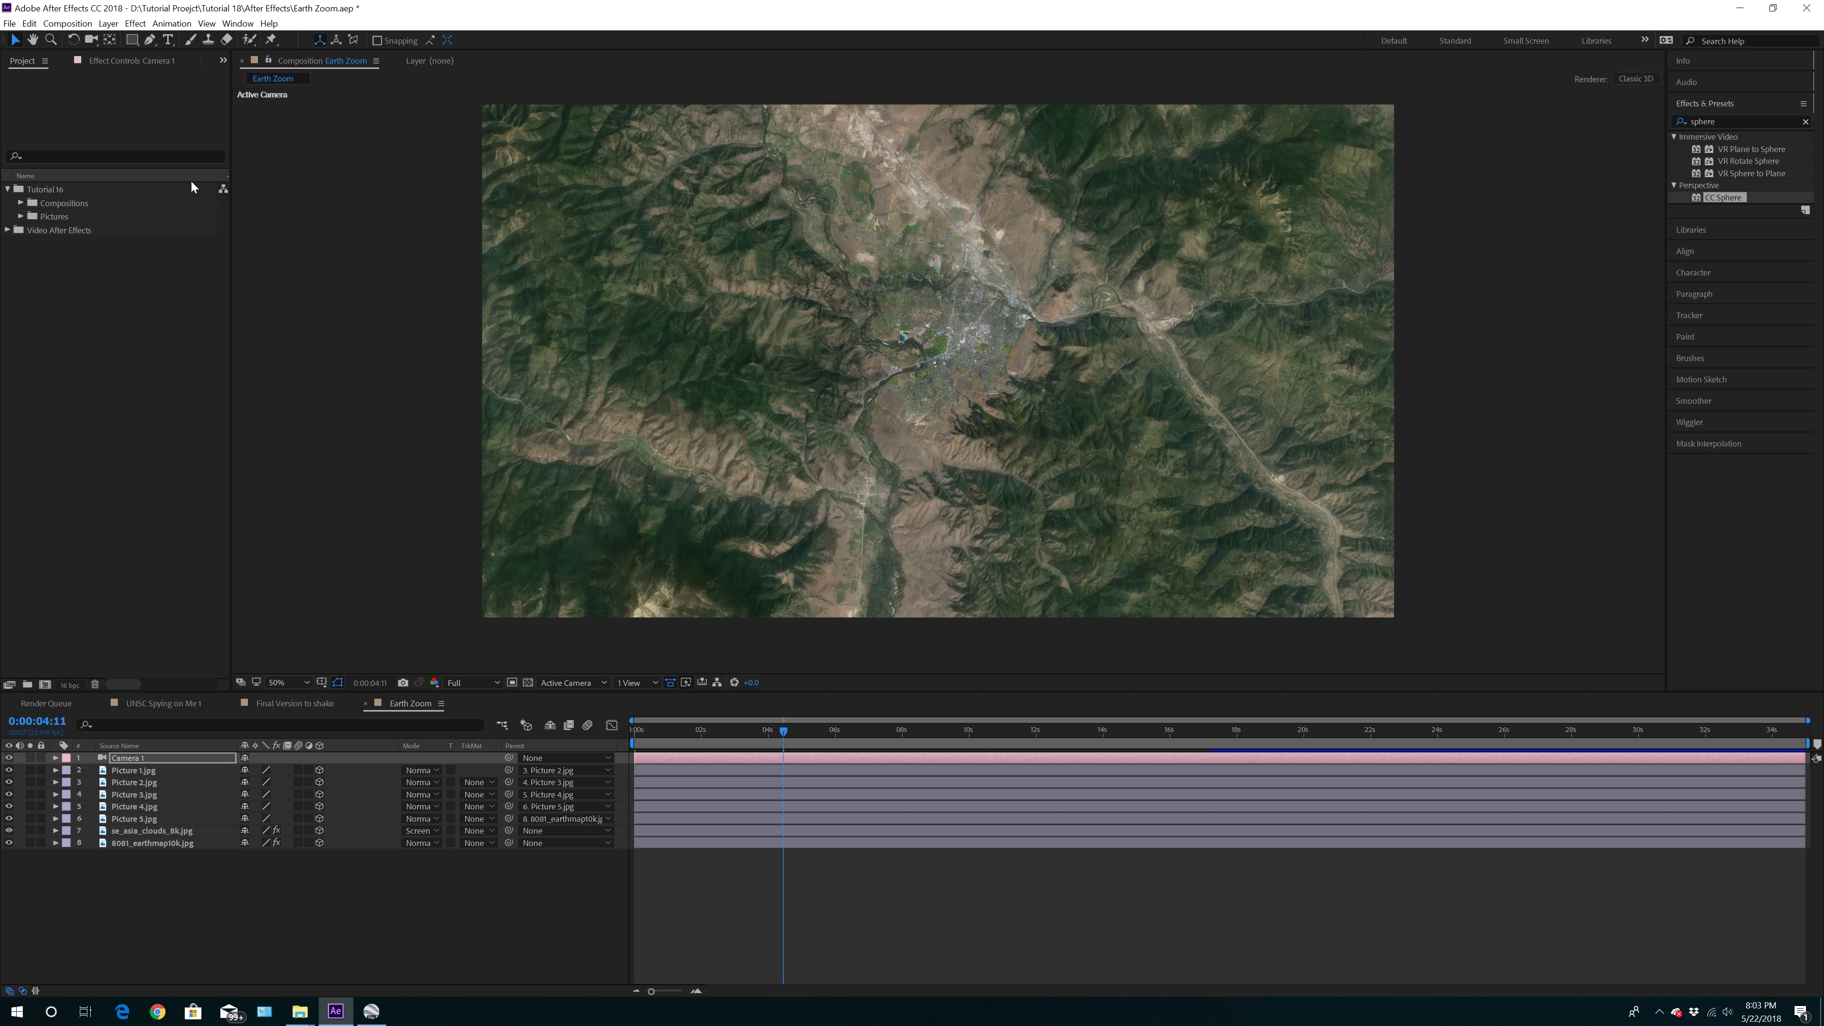
# Create a folder named "Extra pictures" inside the Tutorial 16 project folder
pyautogui.click(50, 191)
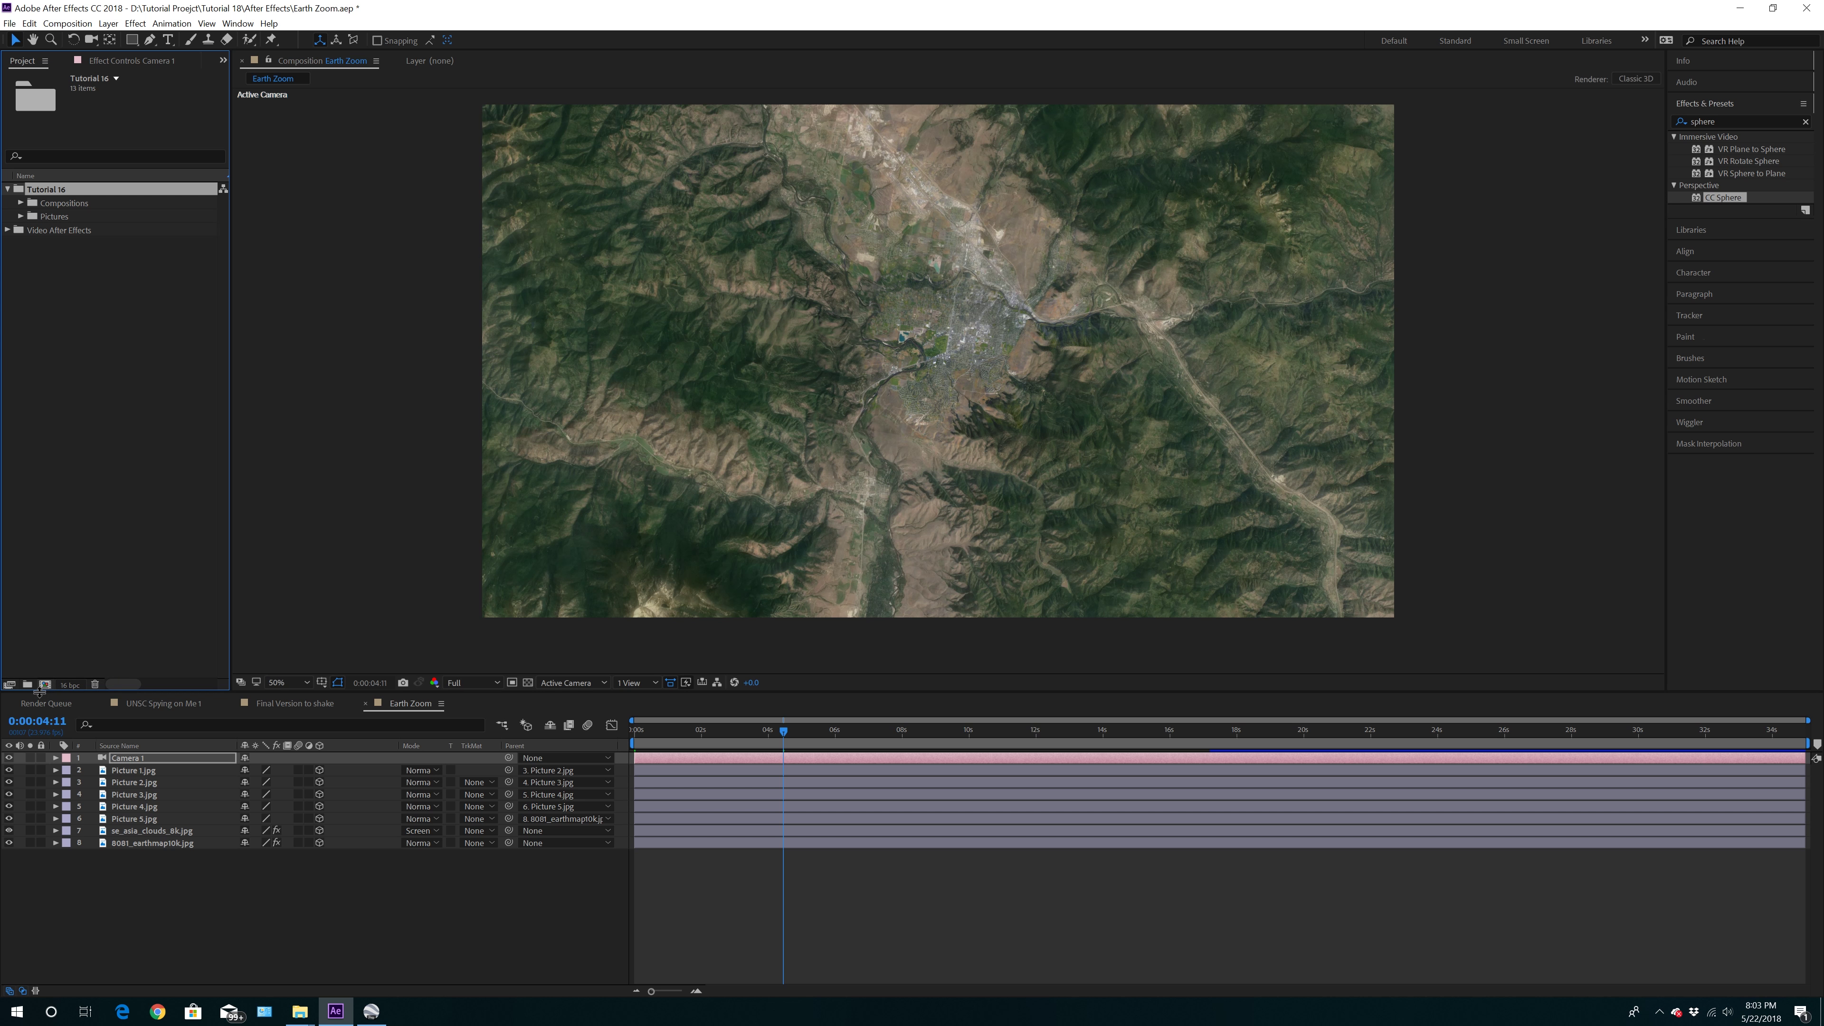
pyautogui.click(27, 684)
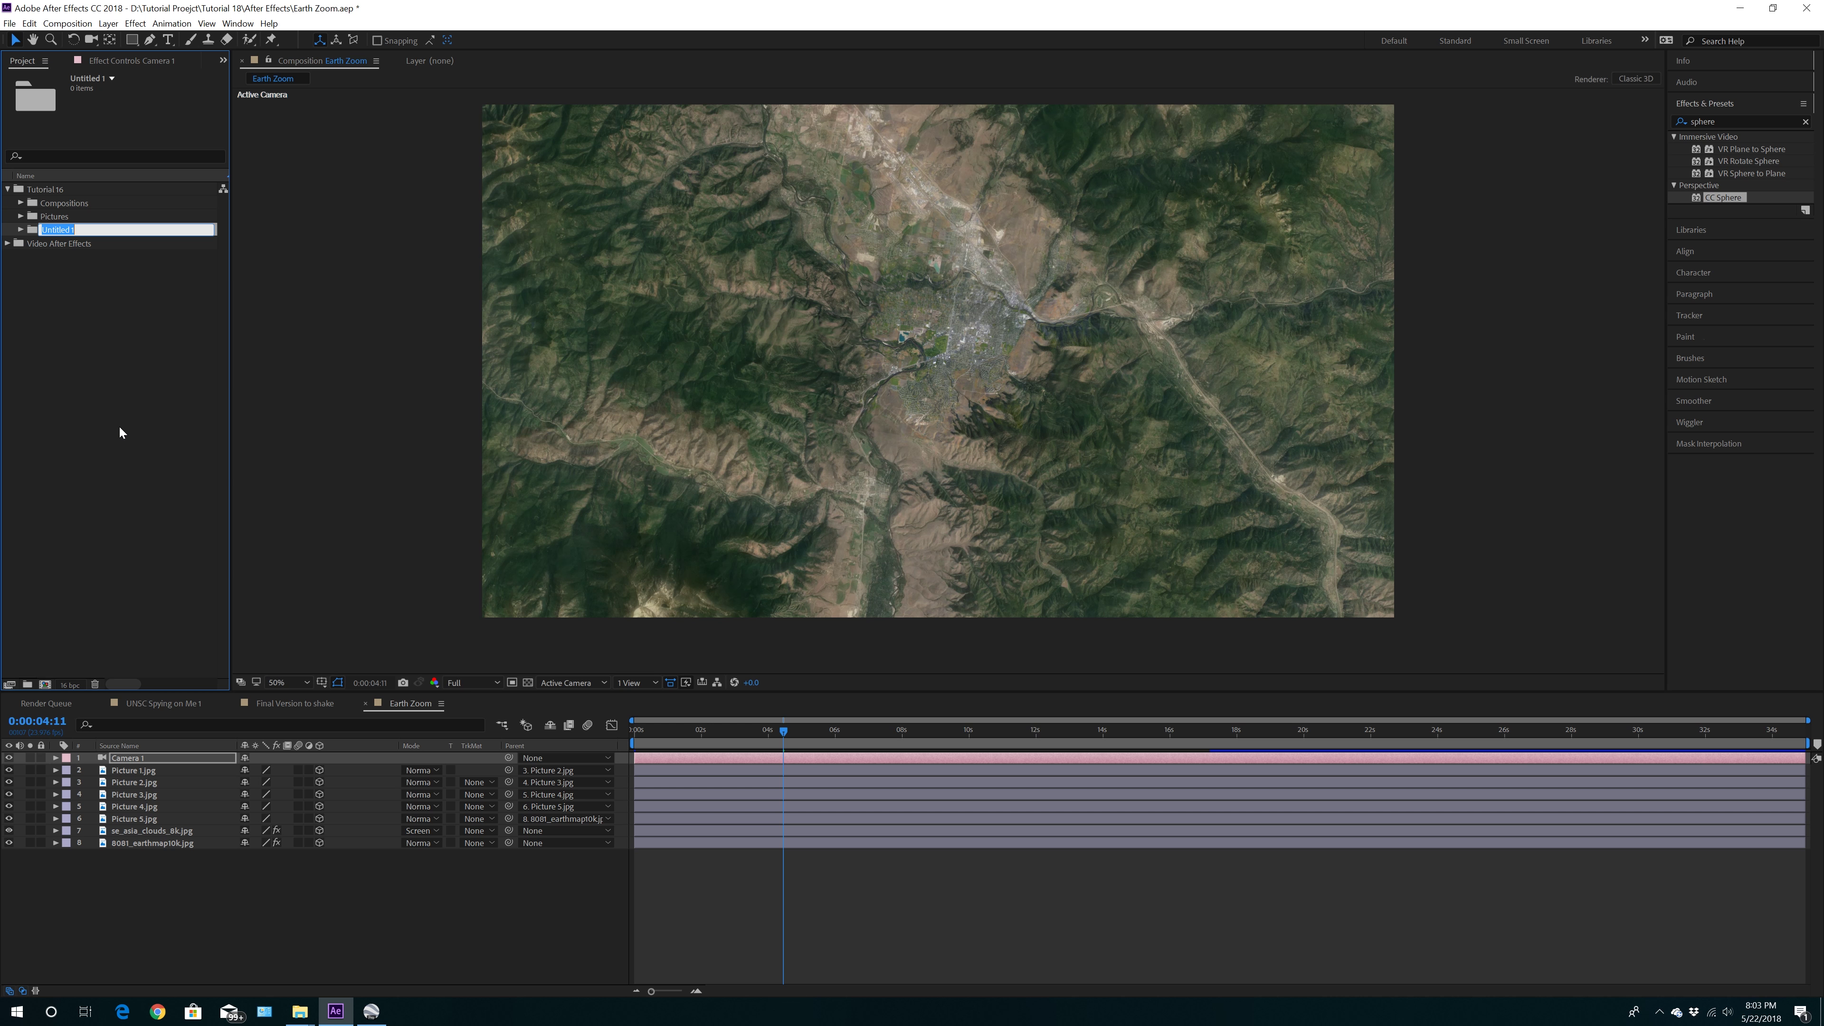
pyautogui.write('Extra pictures')
pyautogui.press('Return')
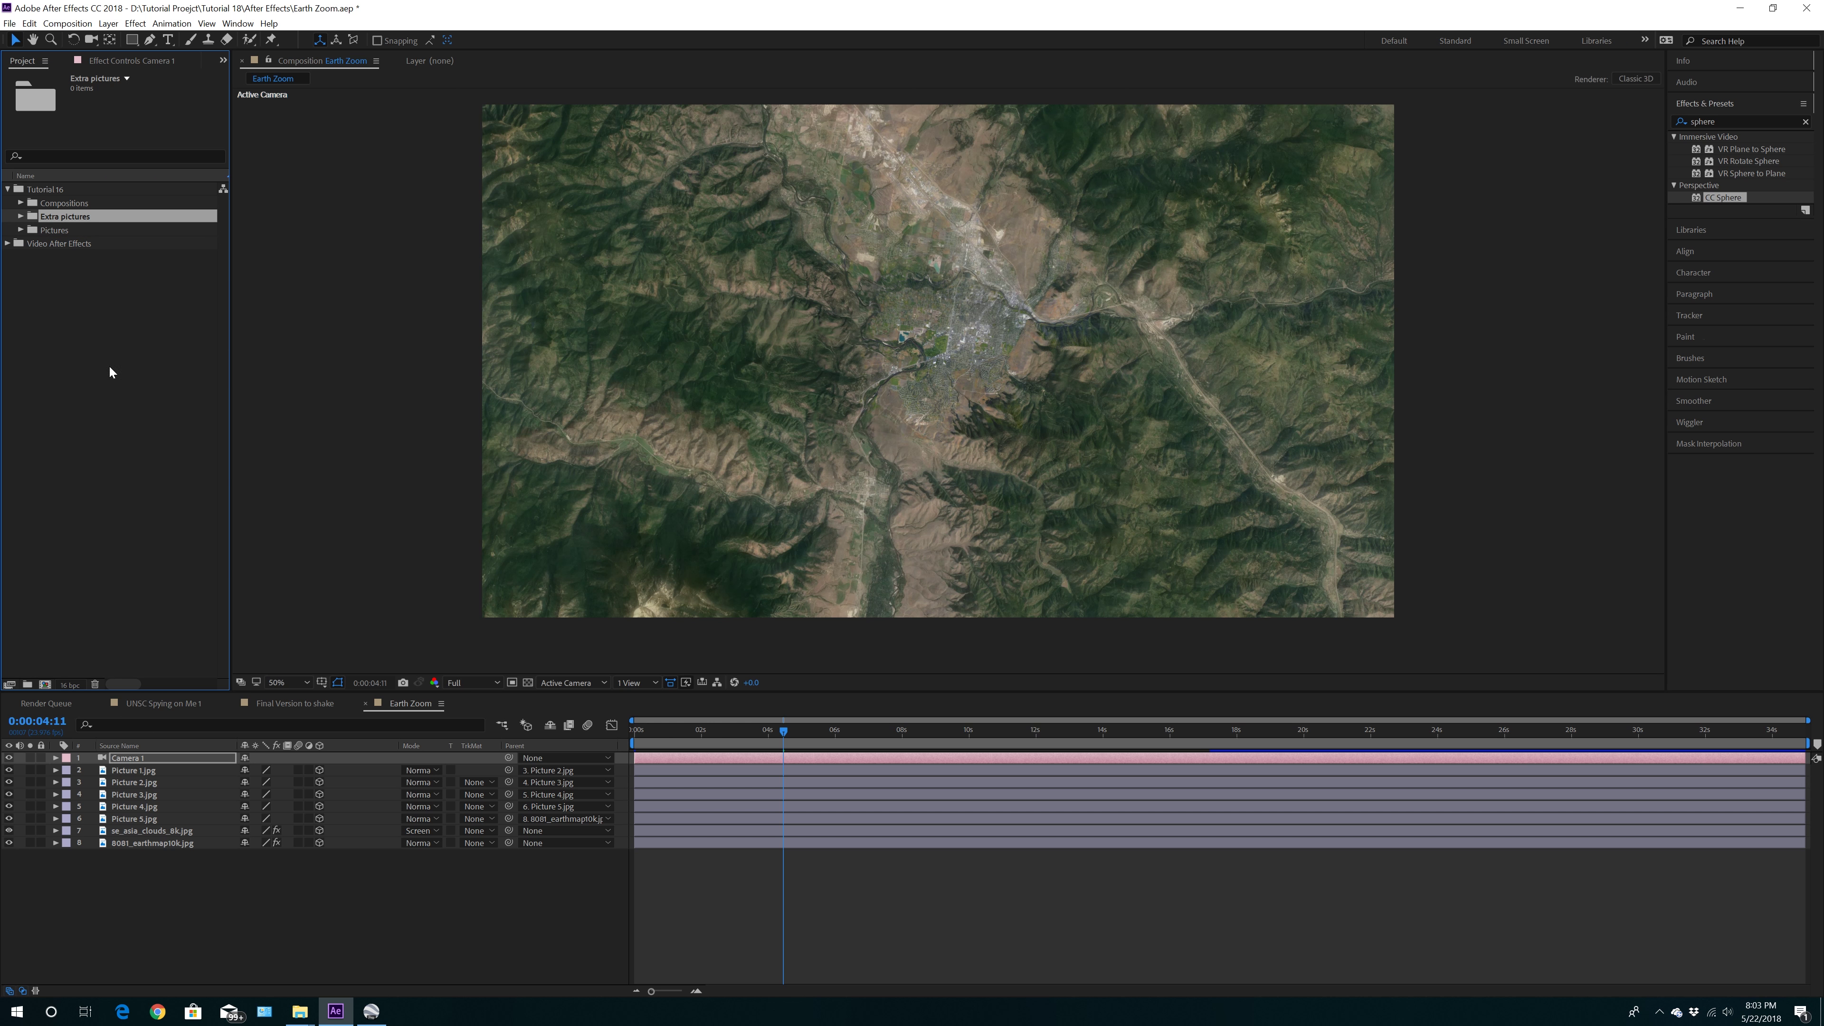
# Import all five images from the Still photos folder into the Extra pictures folder as footage
pyautogui.click(10, 23)
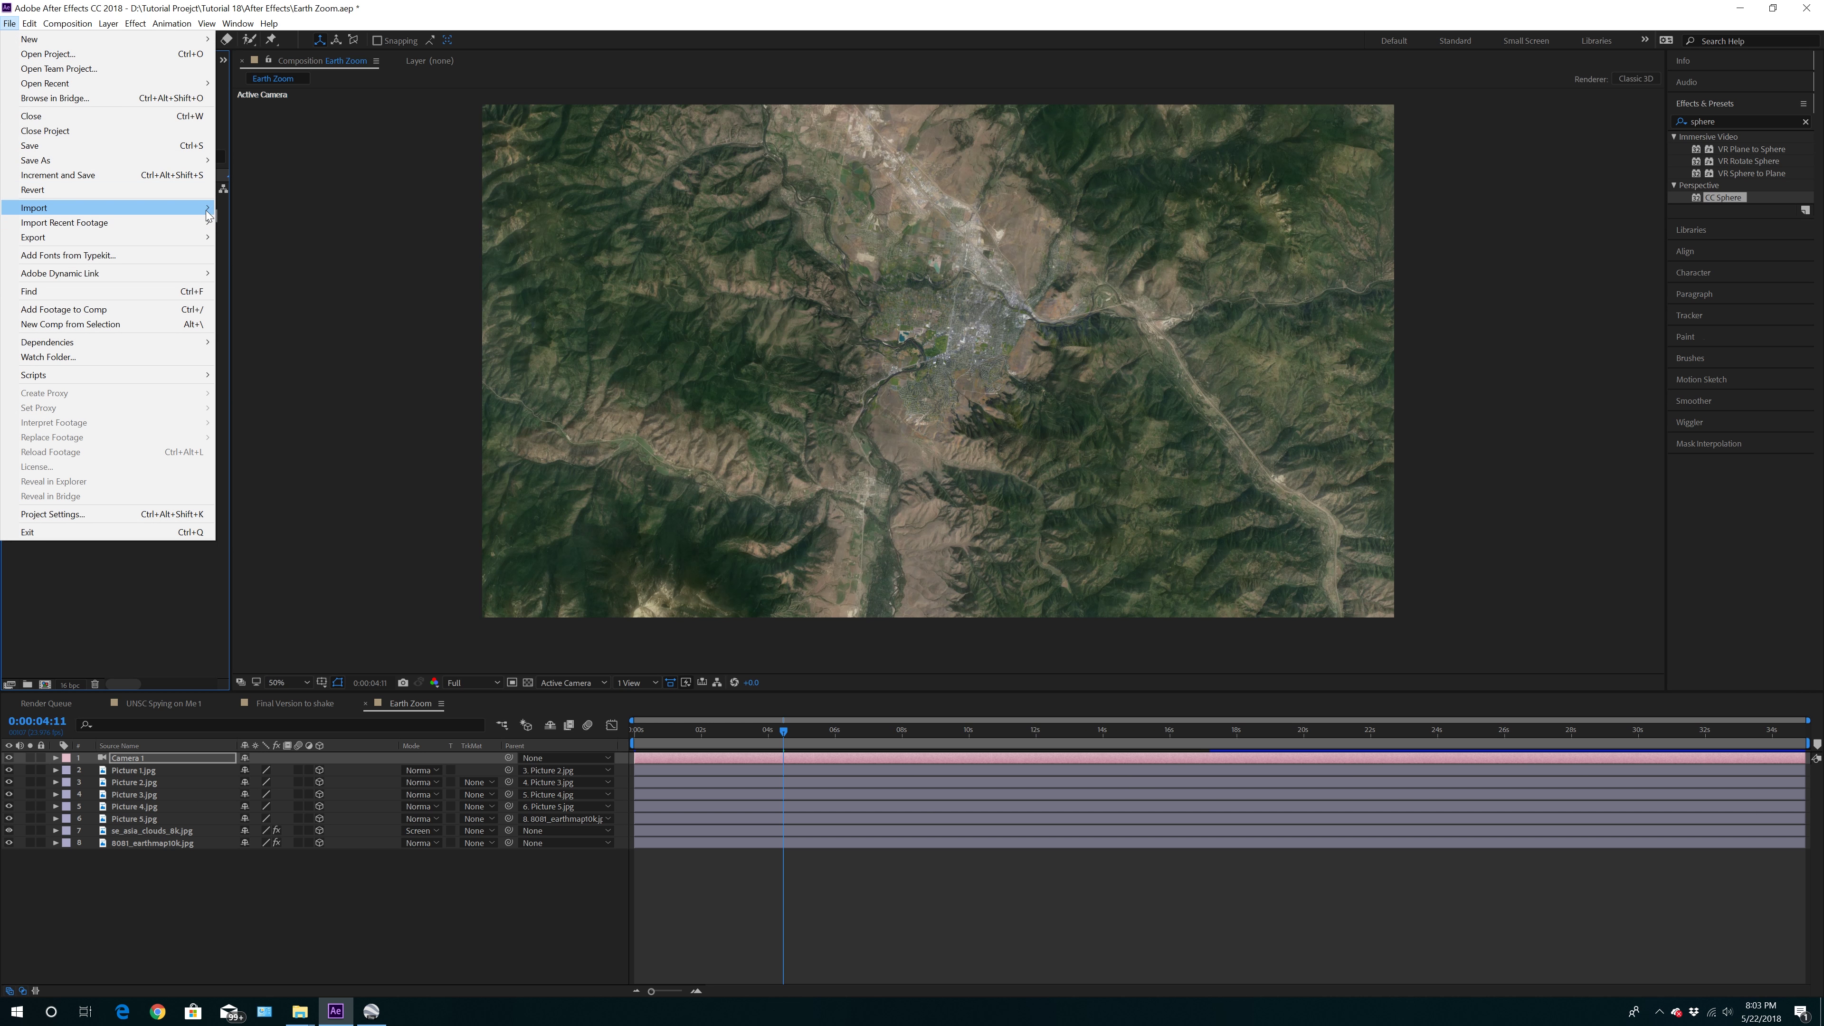
pyautogui.click(260, 207)
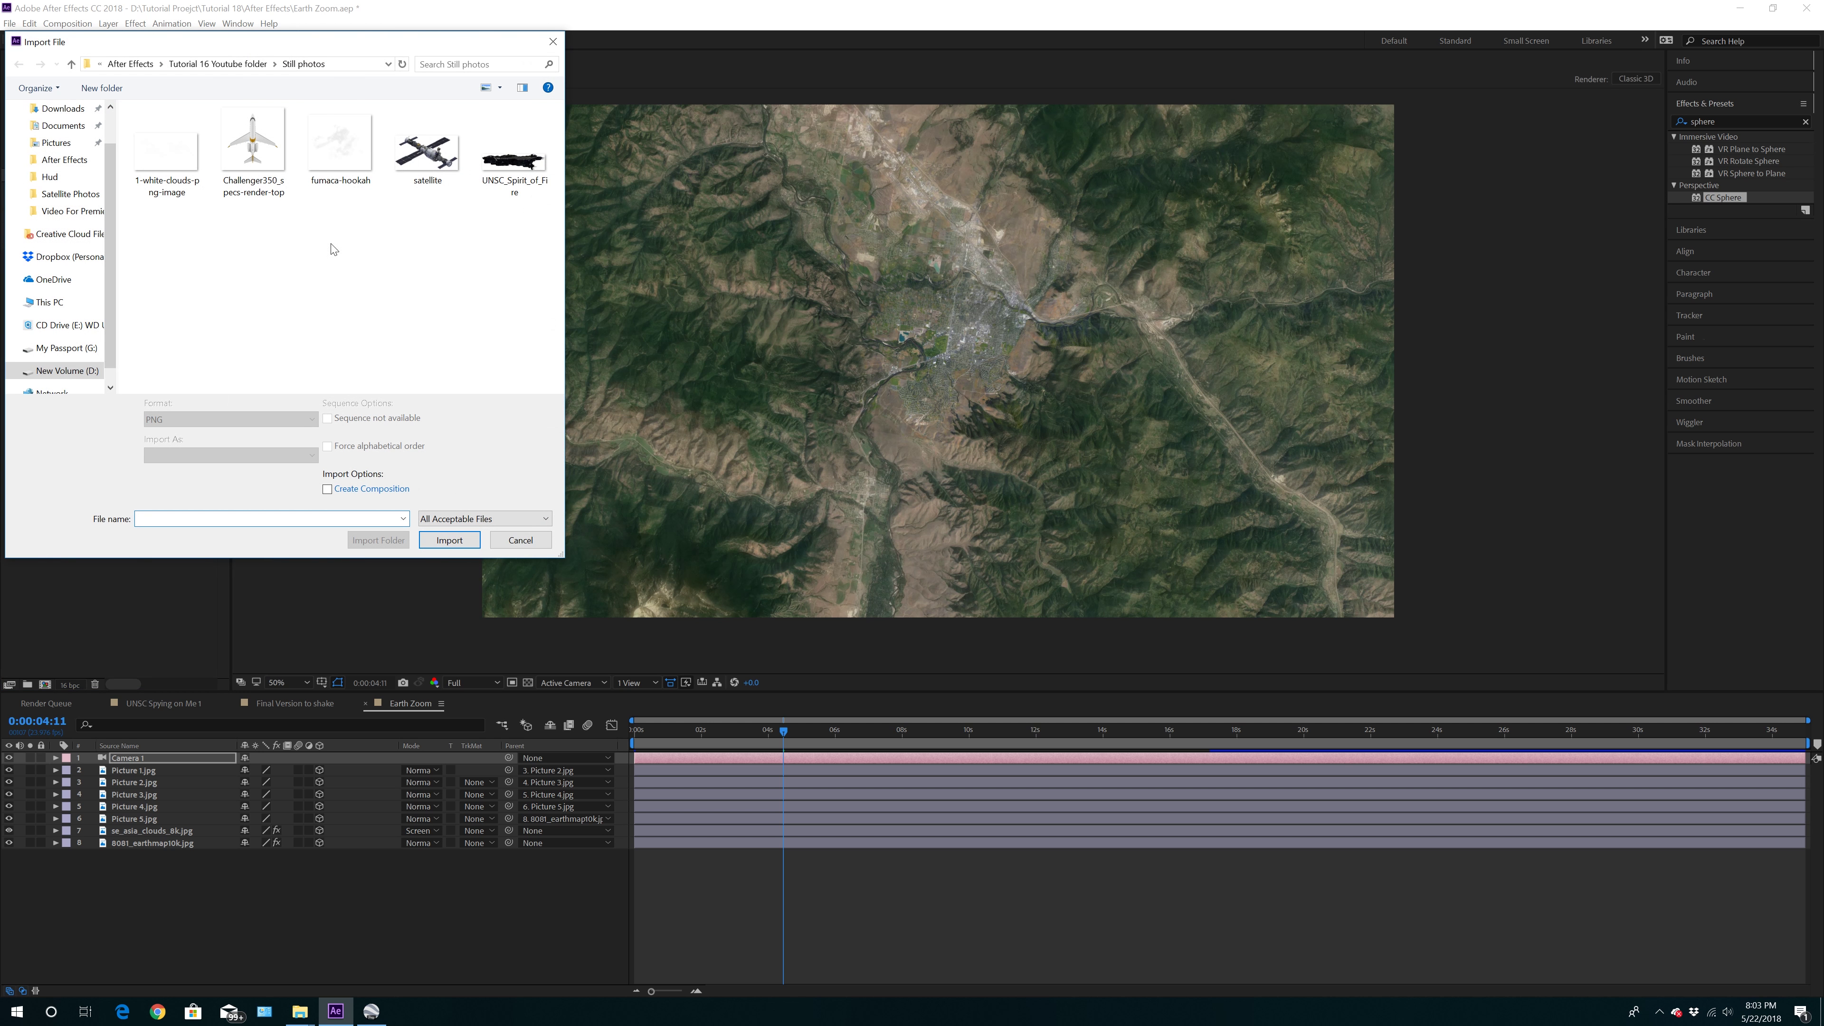
pyautogui.click(231, 65)
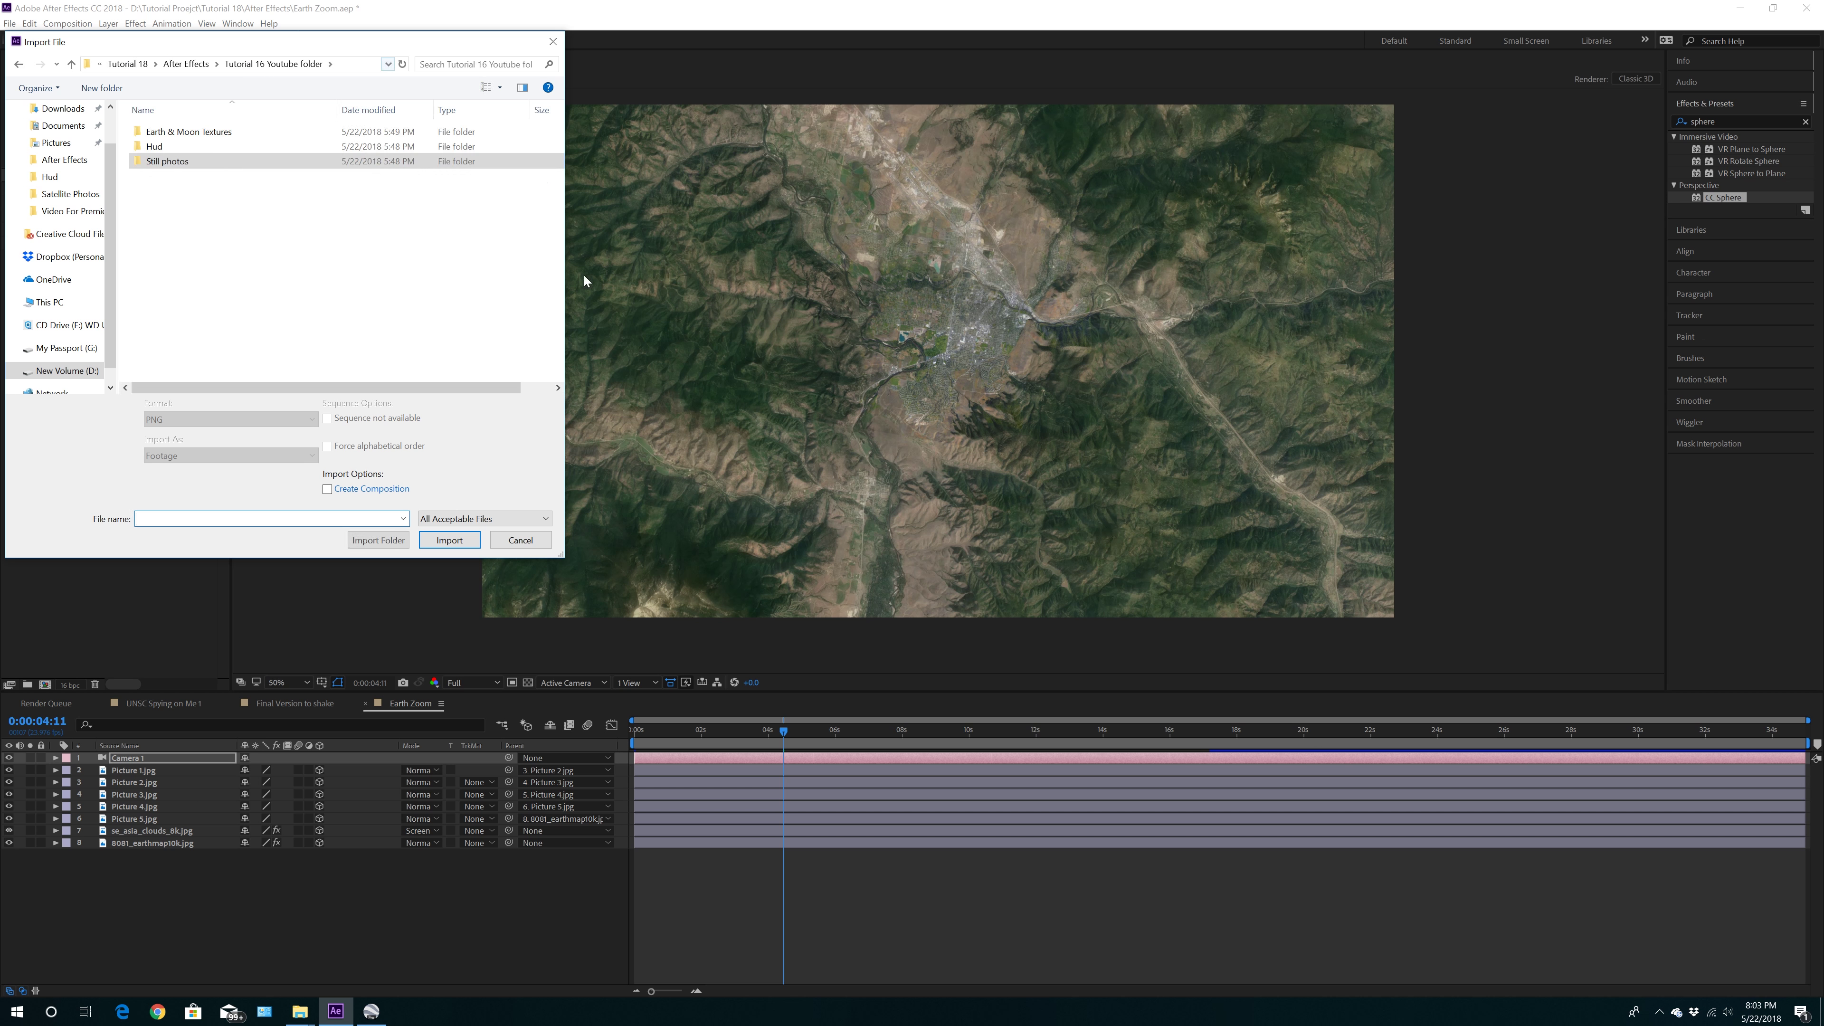
pyautogui.doubleClick(173, 163)
pyautogui.hotkey('ctrl', 'a')
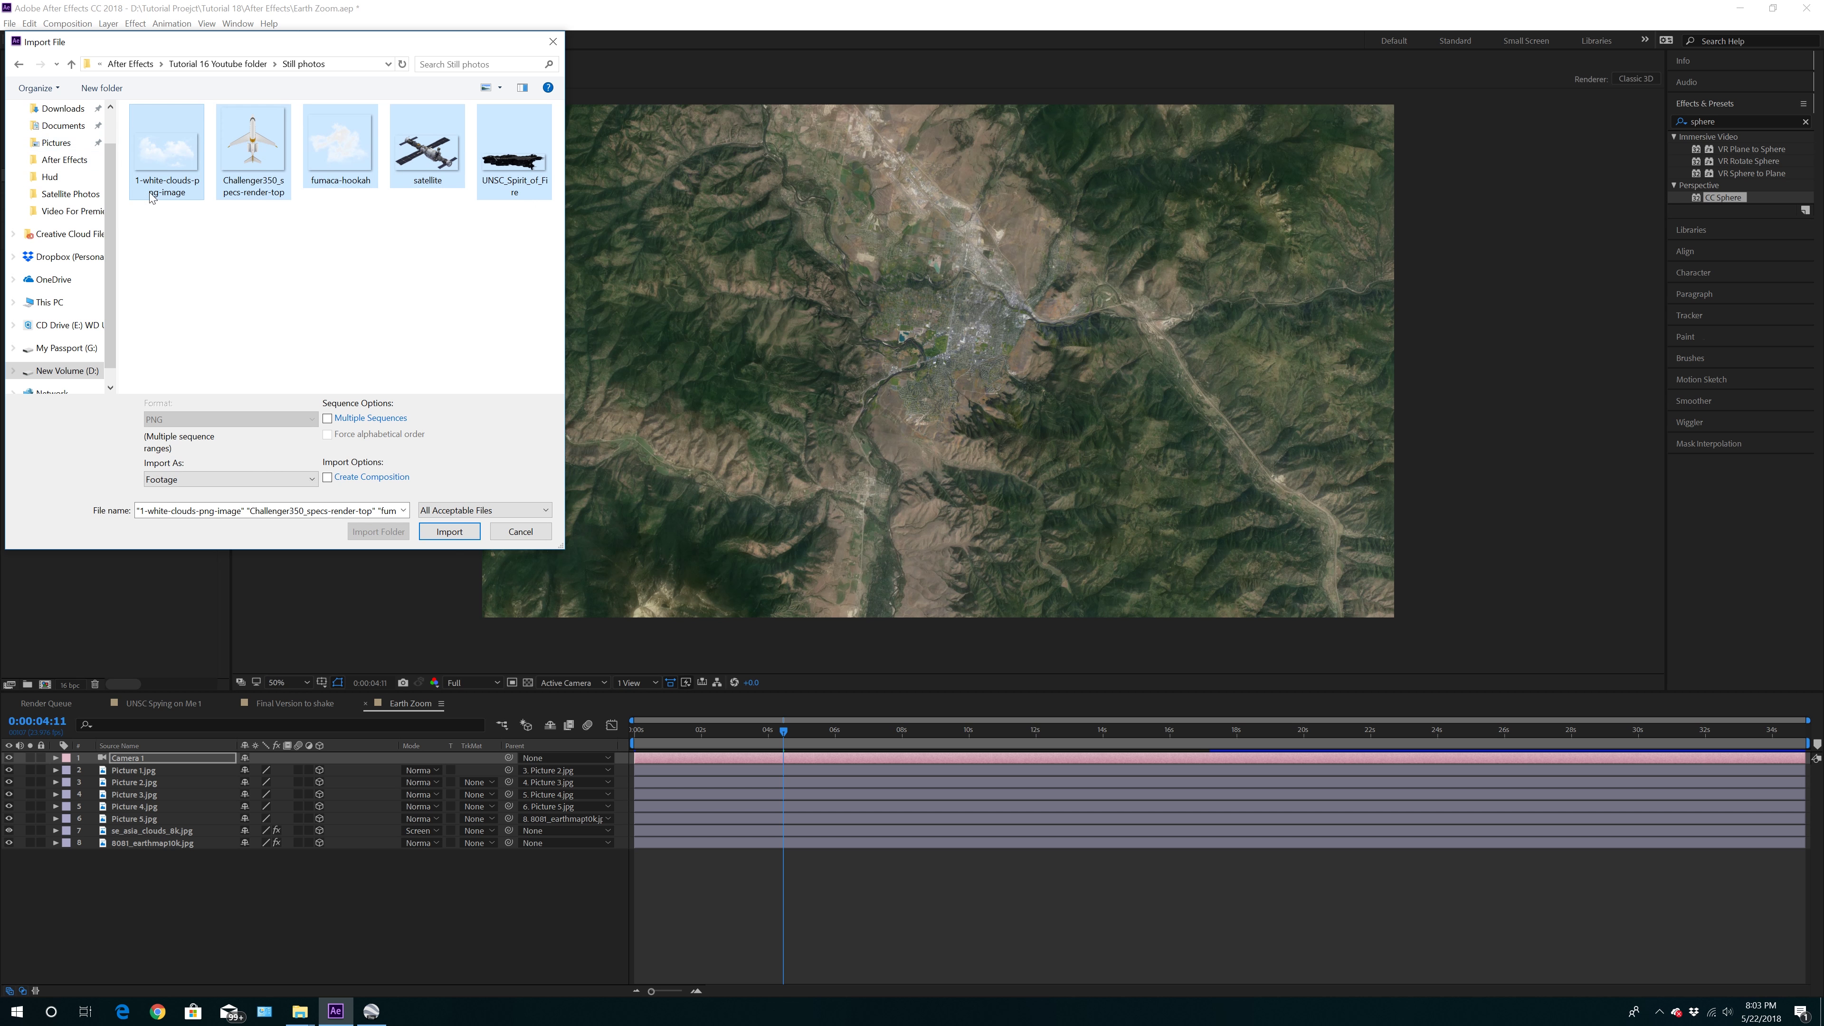
pyautogui.click(446, 536)
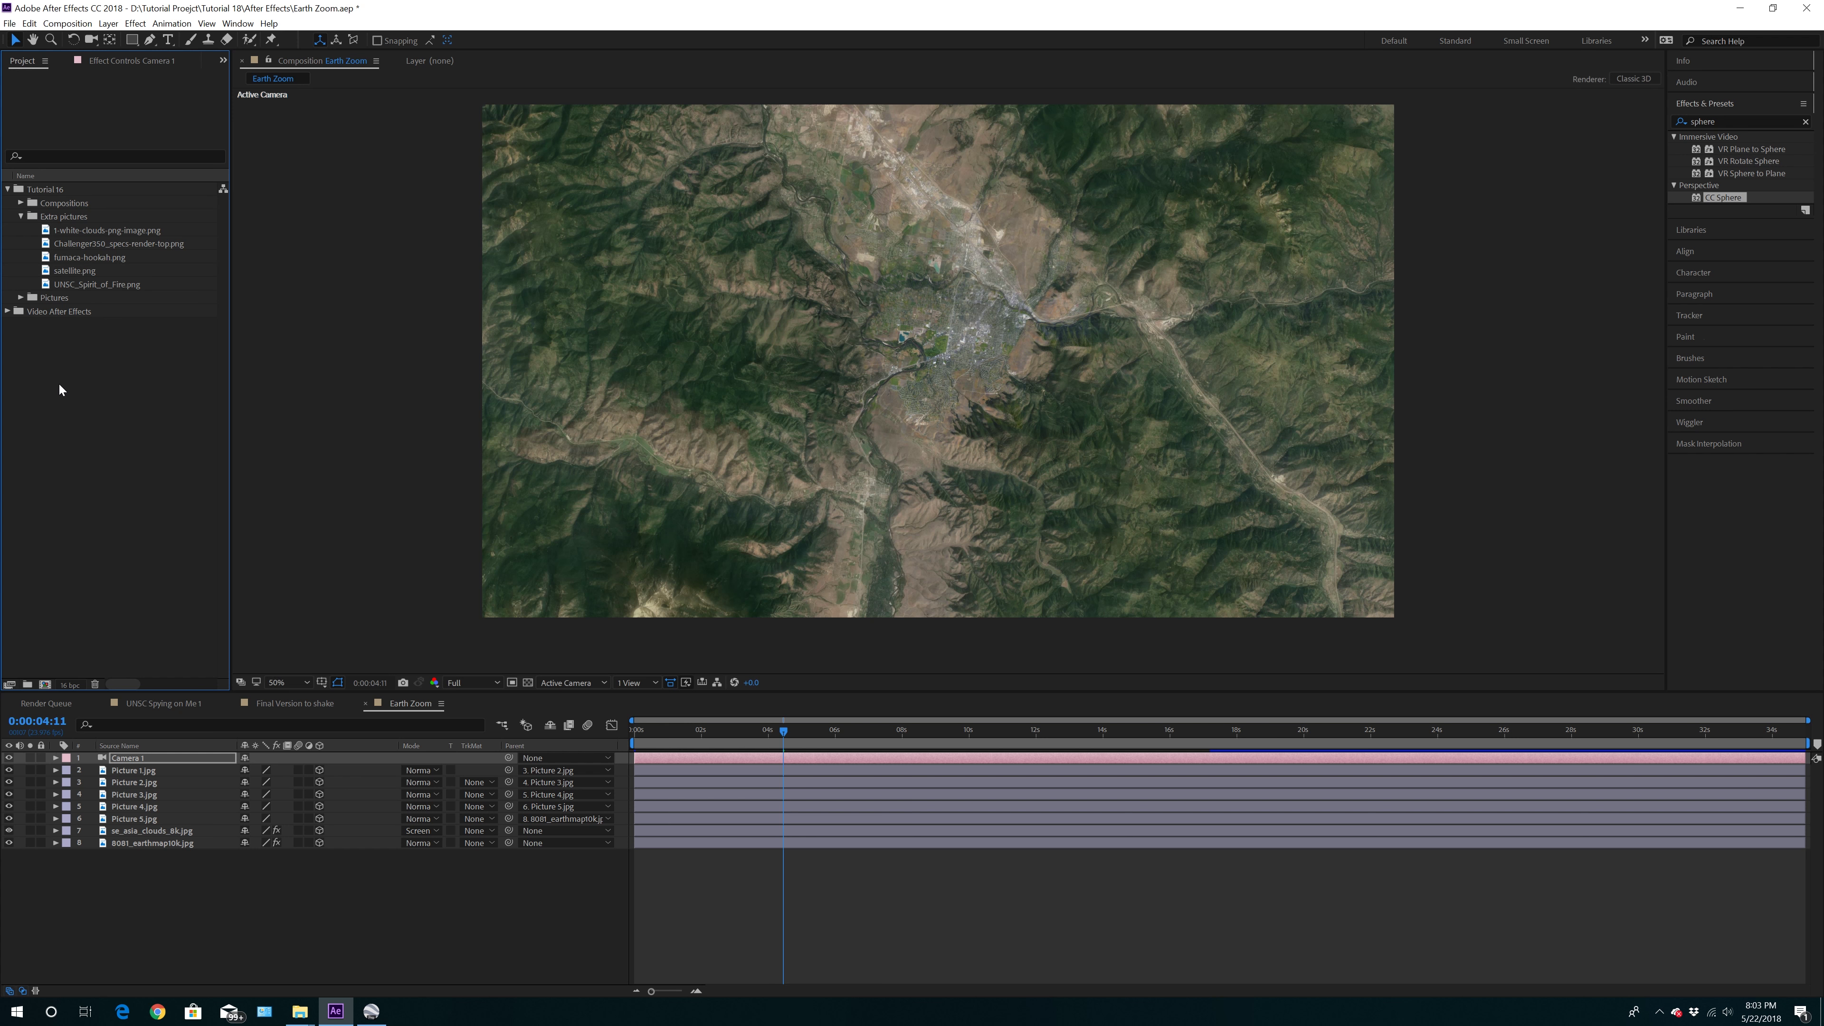
# Check the imported cloud images and add 1-white-clouds-png-image.png to the composition directly beneath Camera 1 as a 3D layer
pyautogui.click(97, 233)
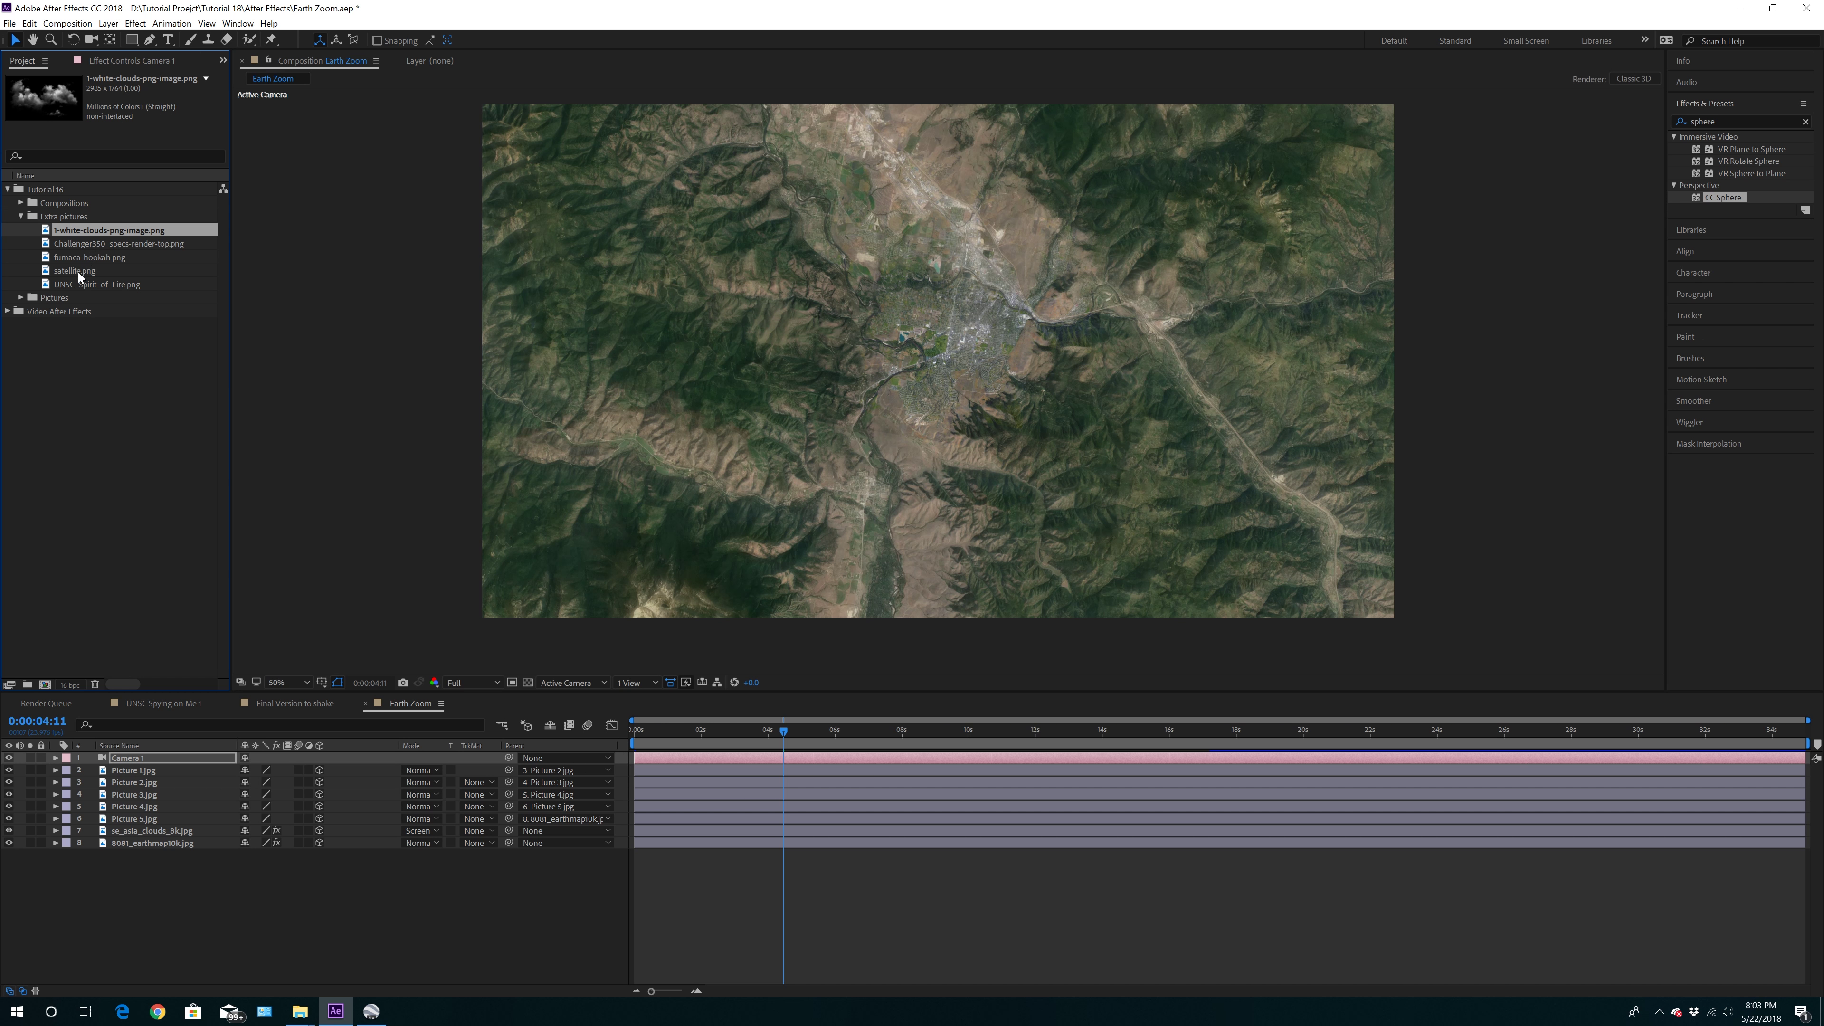
pyautogui.click(79, 244)
pyautogui.click(88, 258)
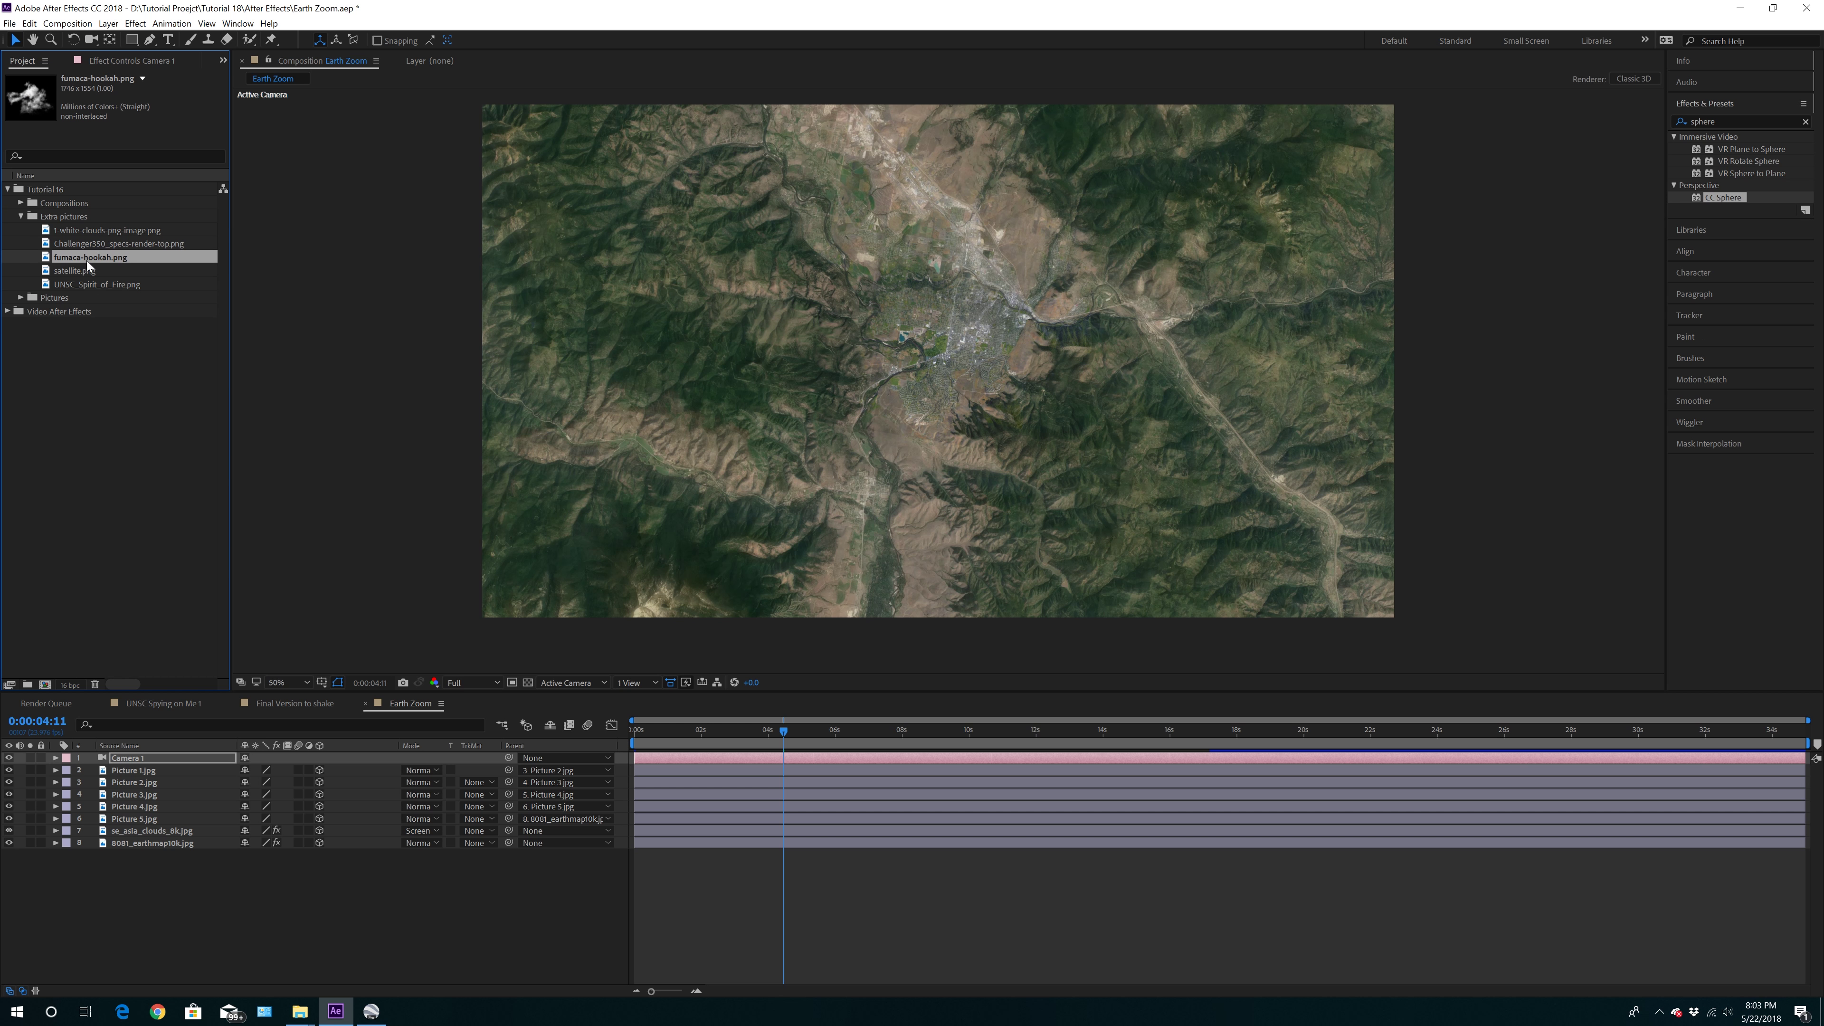
pyautogui.click(109, 230)
pyautogui.moveTo(104, 237); pyautogui.dragTo(181, 769)
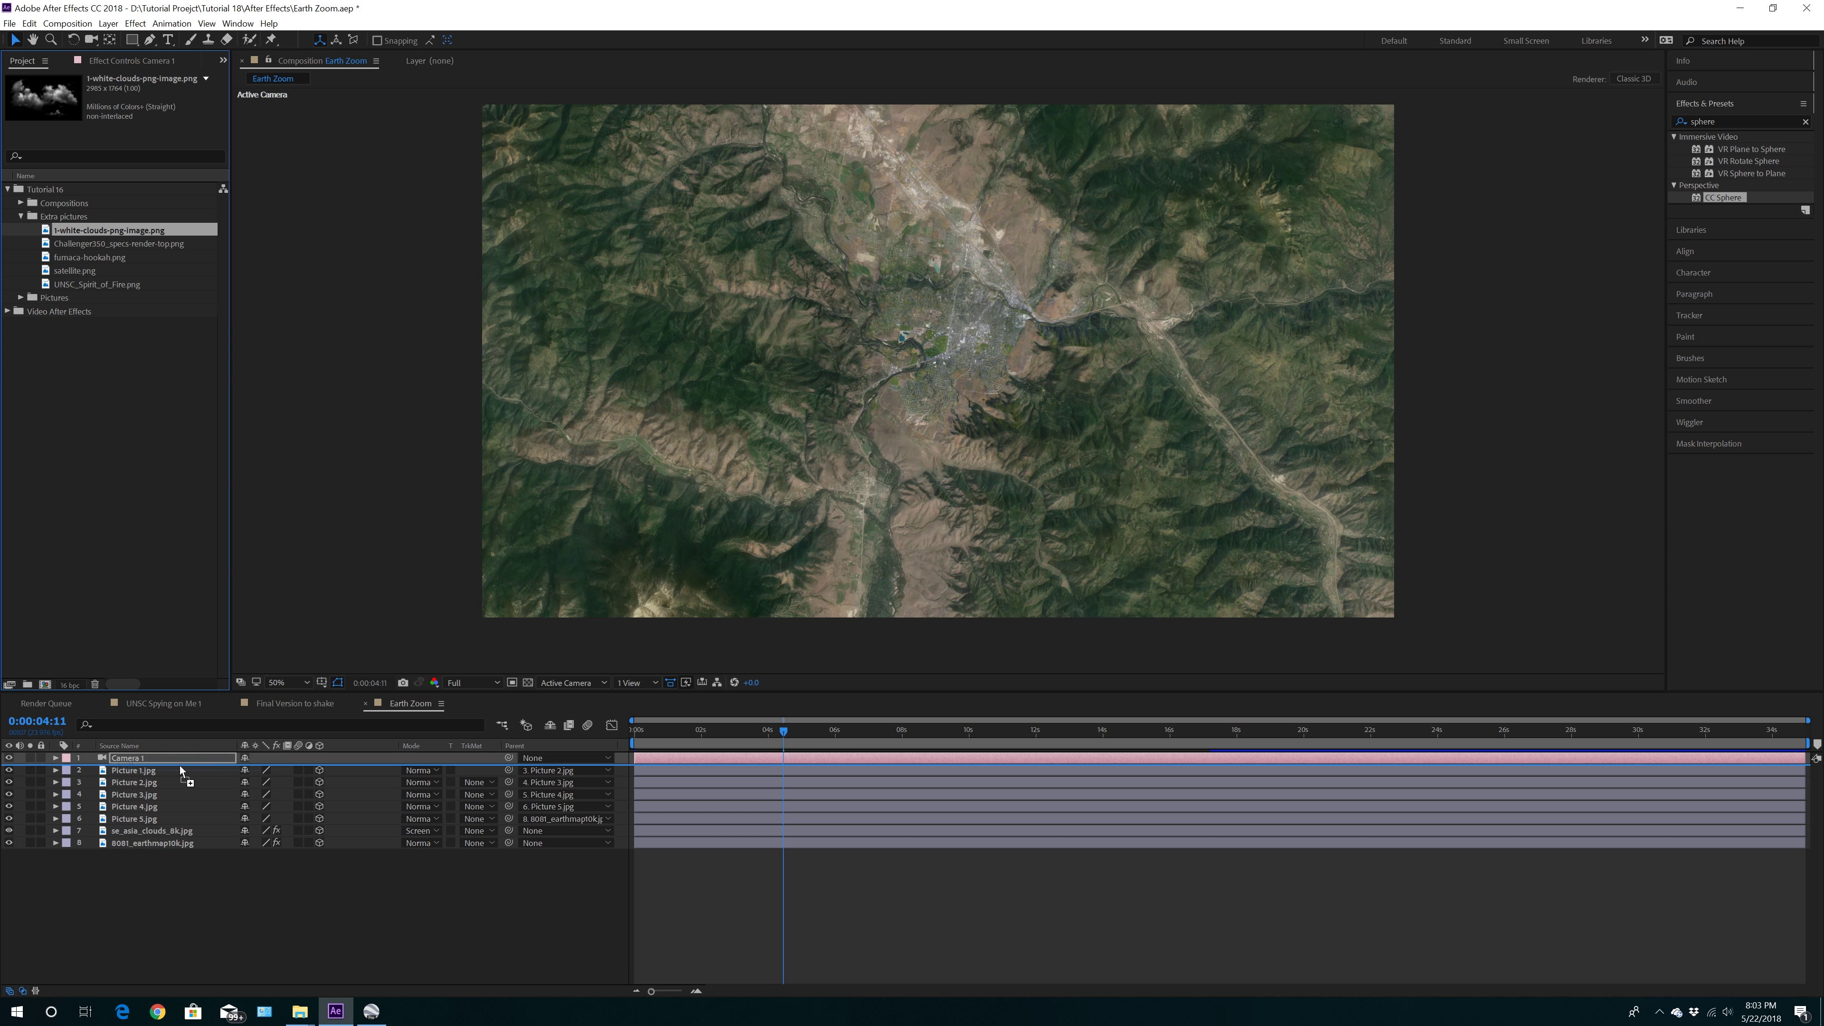
pyautogui.moveTo(180, 766); pyautogui.dragTo(181, 769)
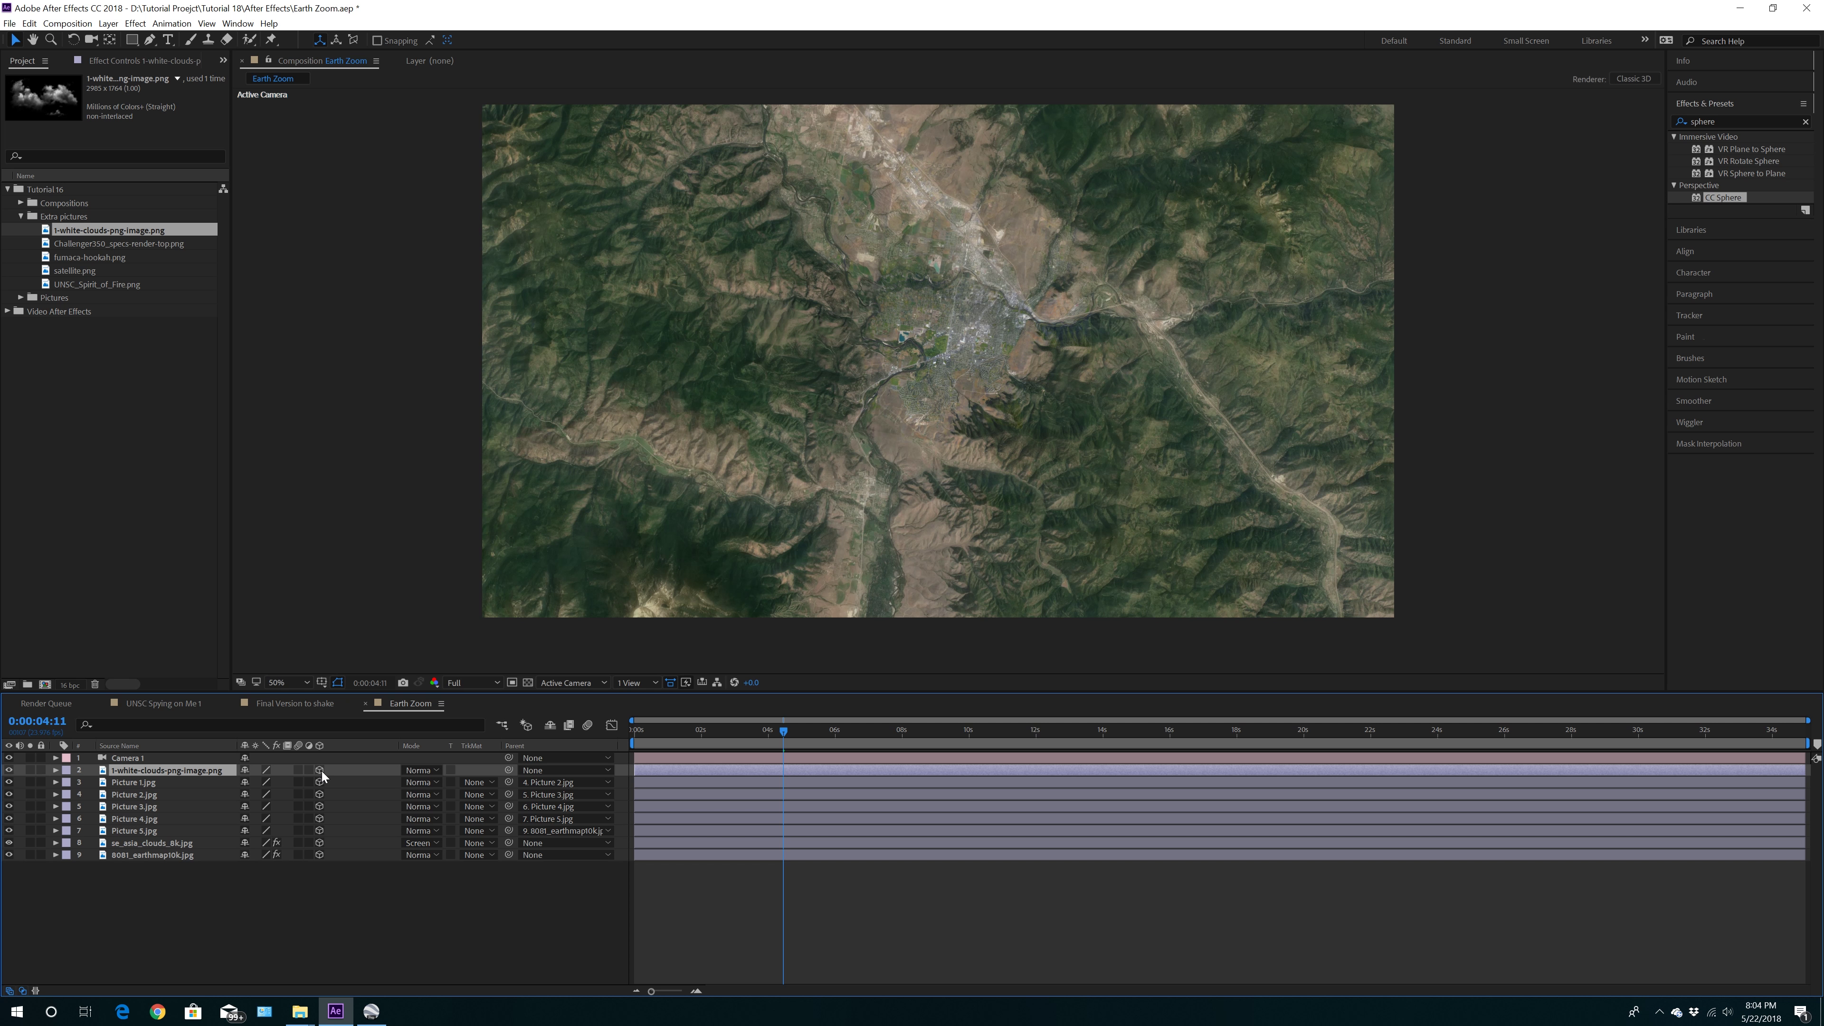
# Set the composition to a two-view layout with Top beside Active Camera, and locate Camera 1 and the white clouds layer in Top view
pyautogui.click(634, 682)
pyautogui.click(656, 728)
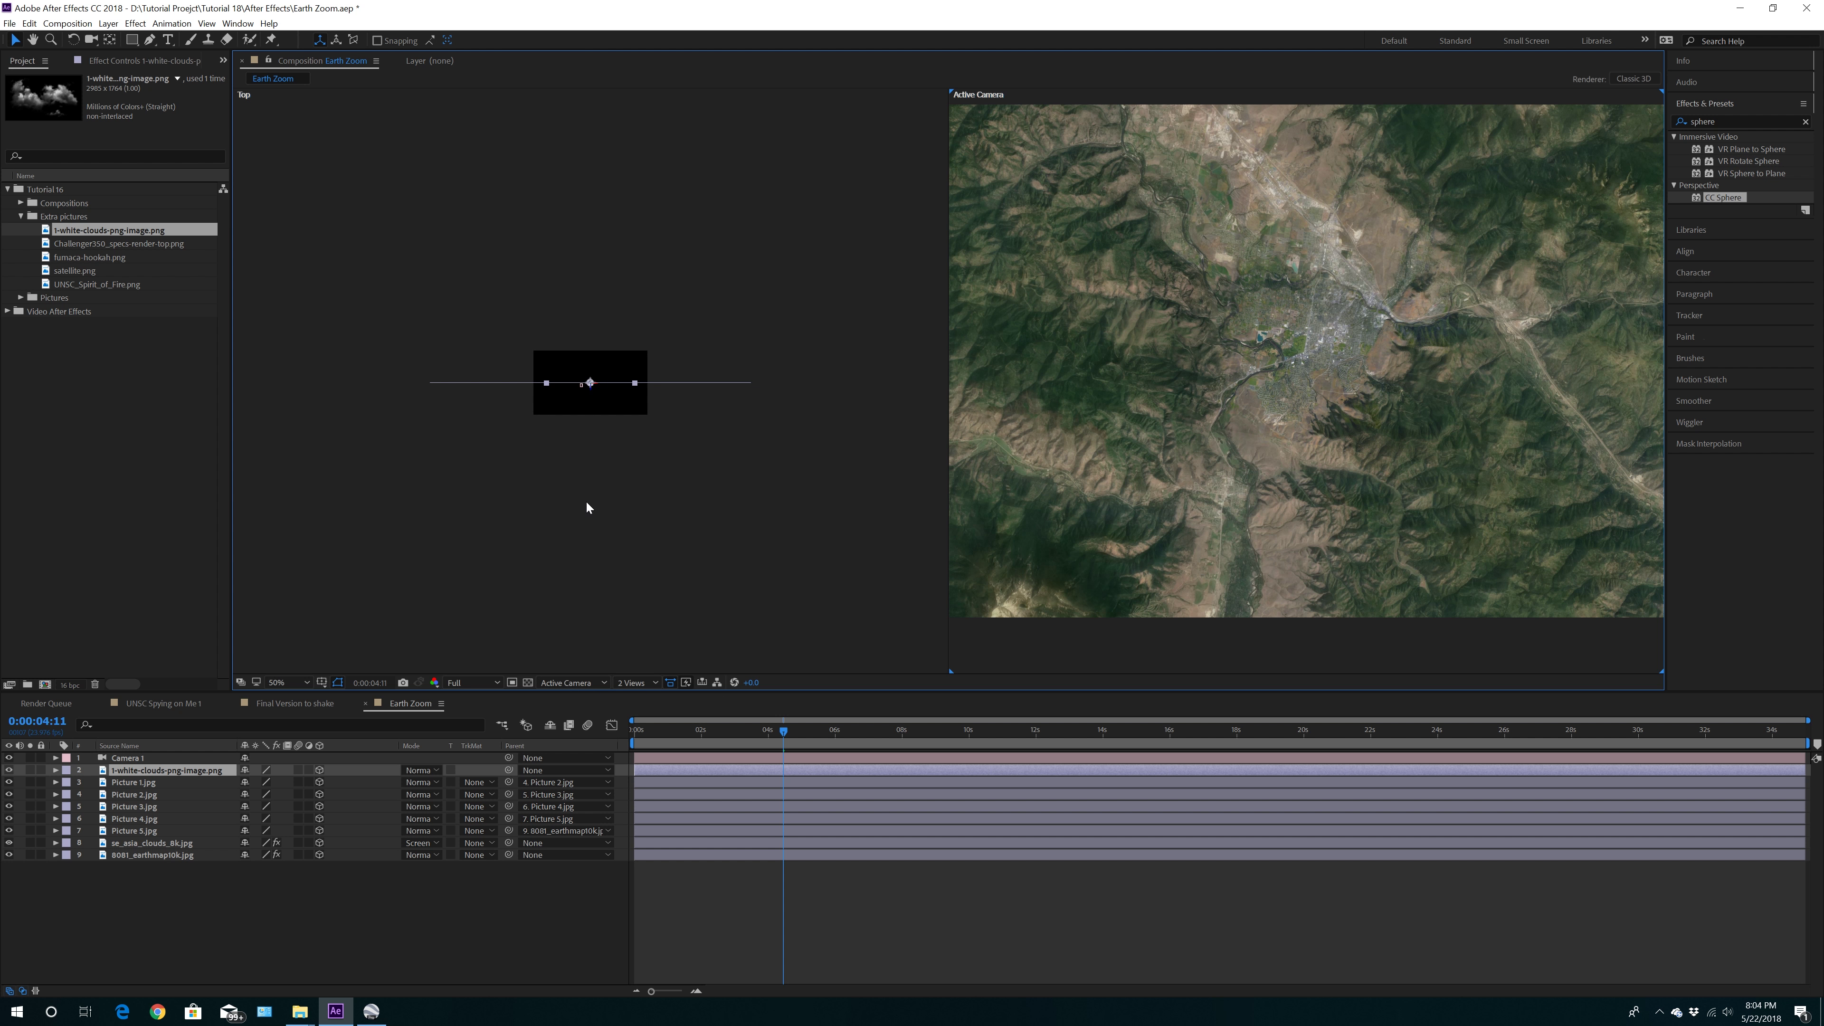
pyautogui.scroll(-3, 591, 506)
pyautogui.click(133, 771)
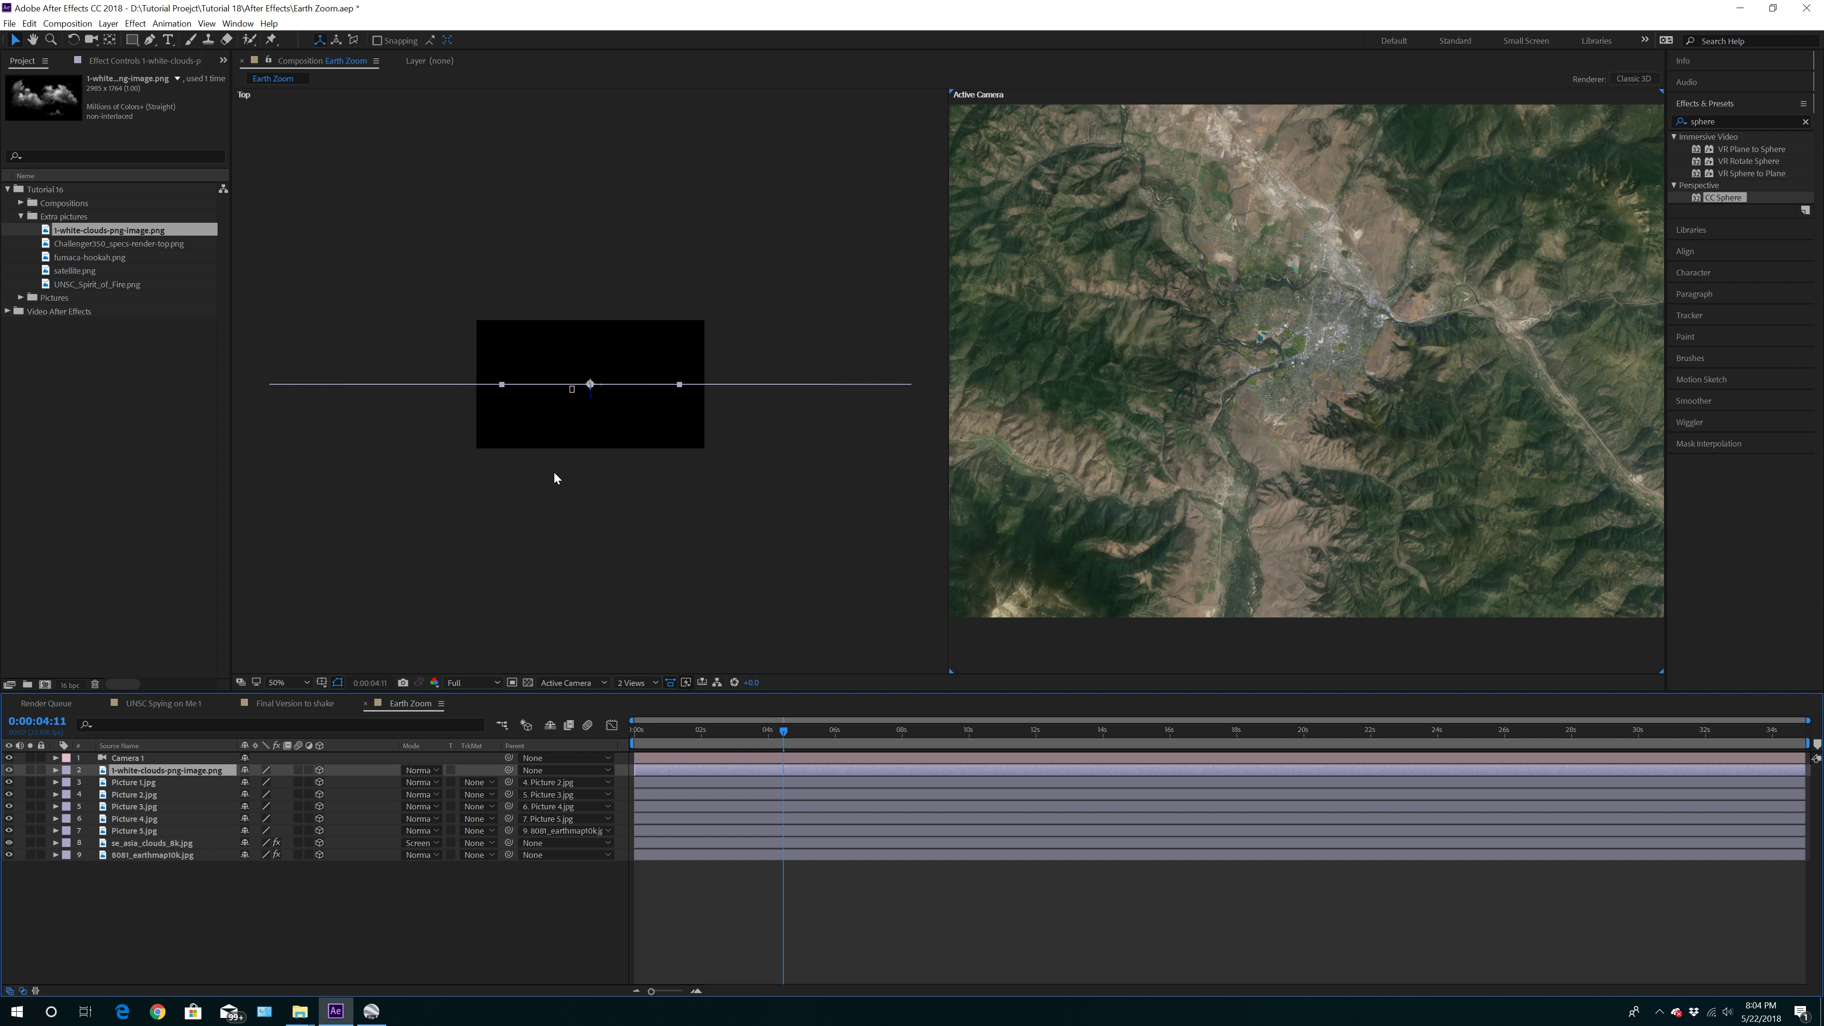
pyautogui.scroll(4, 553, 470)
pyautogui.moveTo(554, 471); pyautogui.dragTo(644, 471)
pyautogui.scroll(-1, 634, 474)
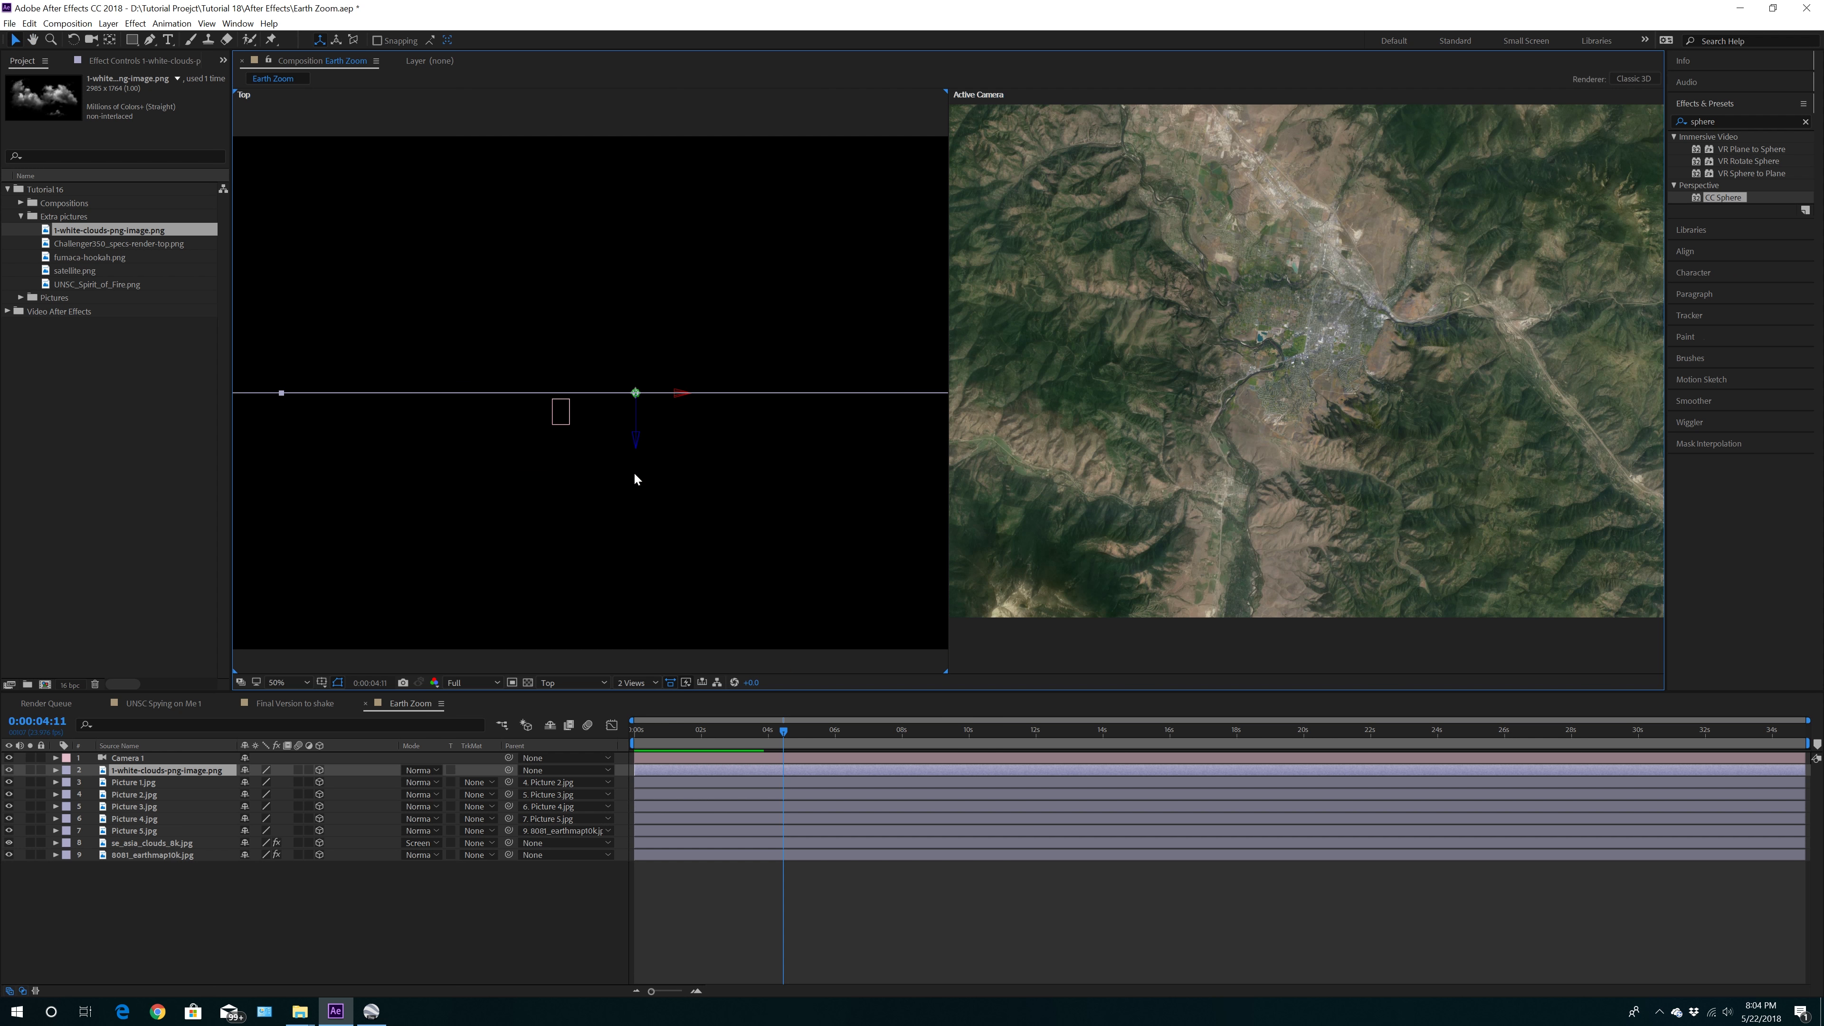
pyautogui.click(561, 412)
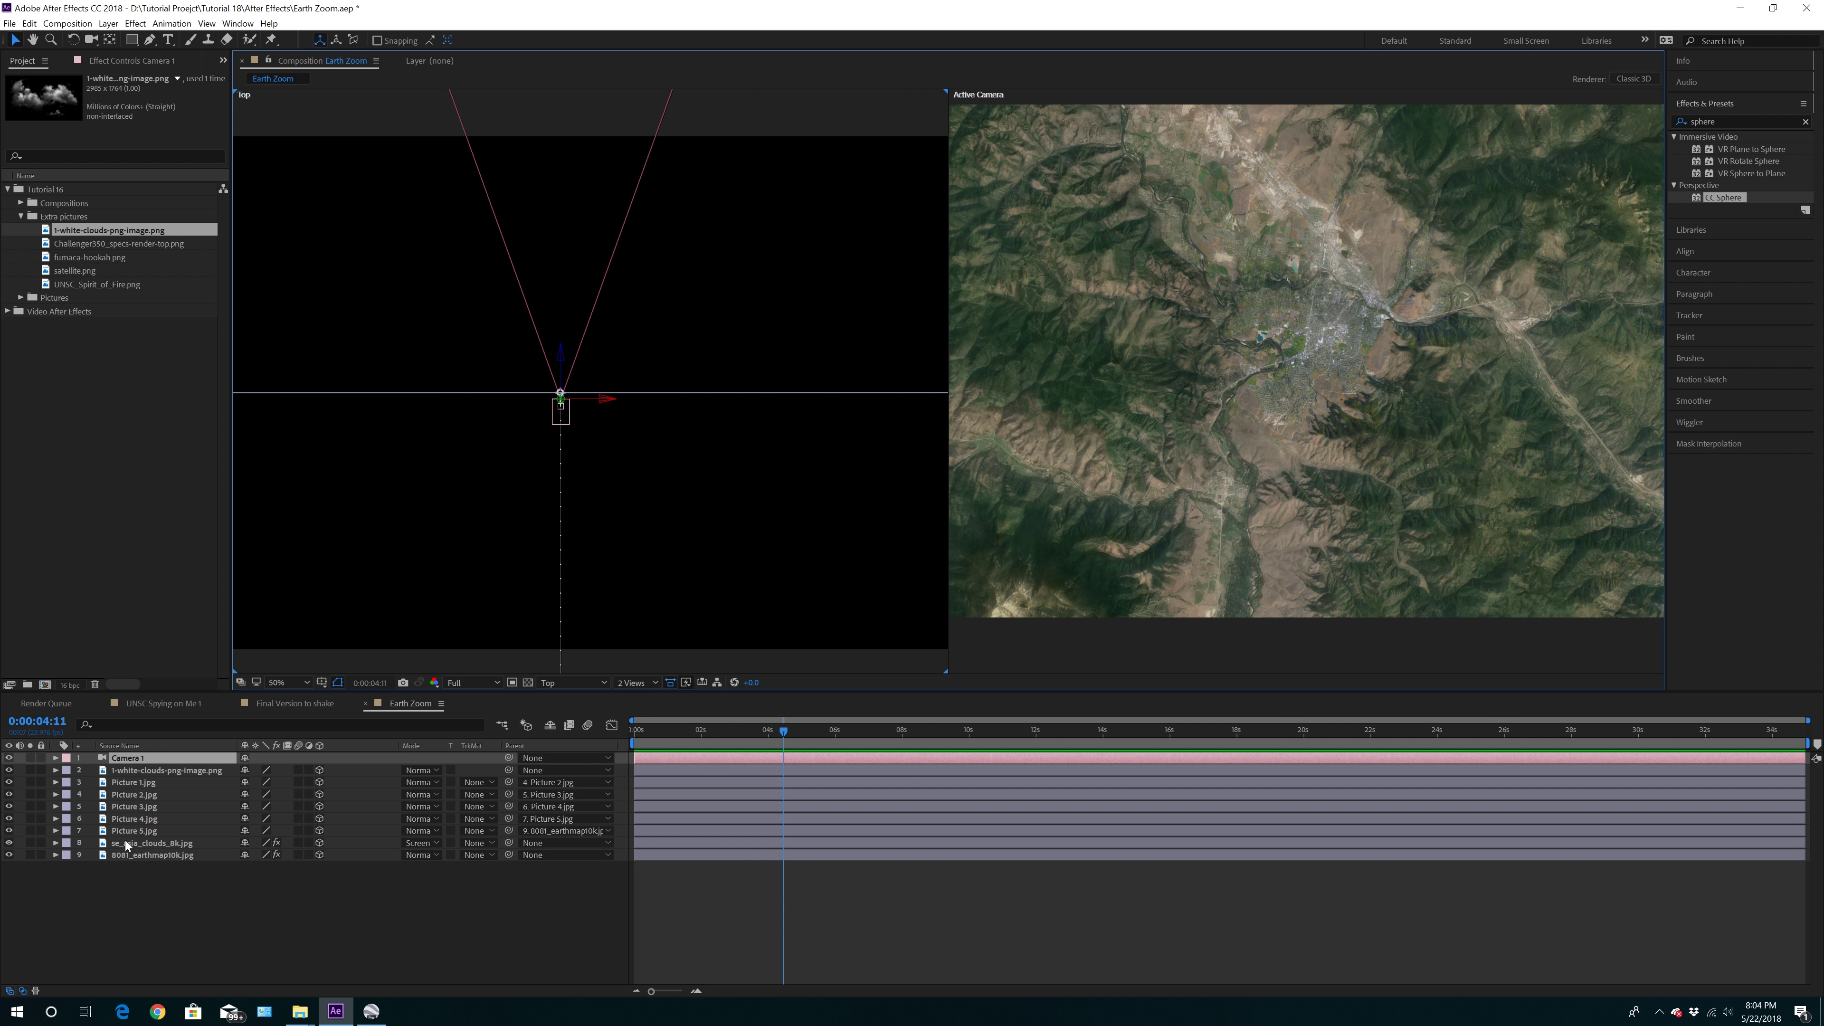
pyautogui.click(165, 770)
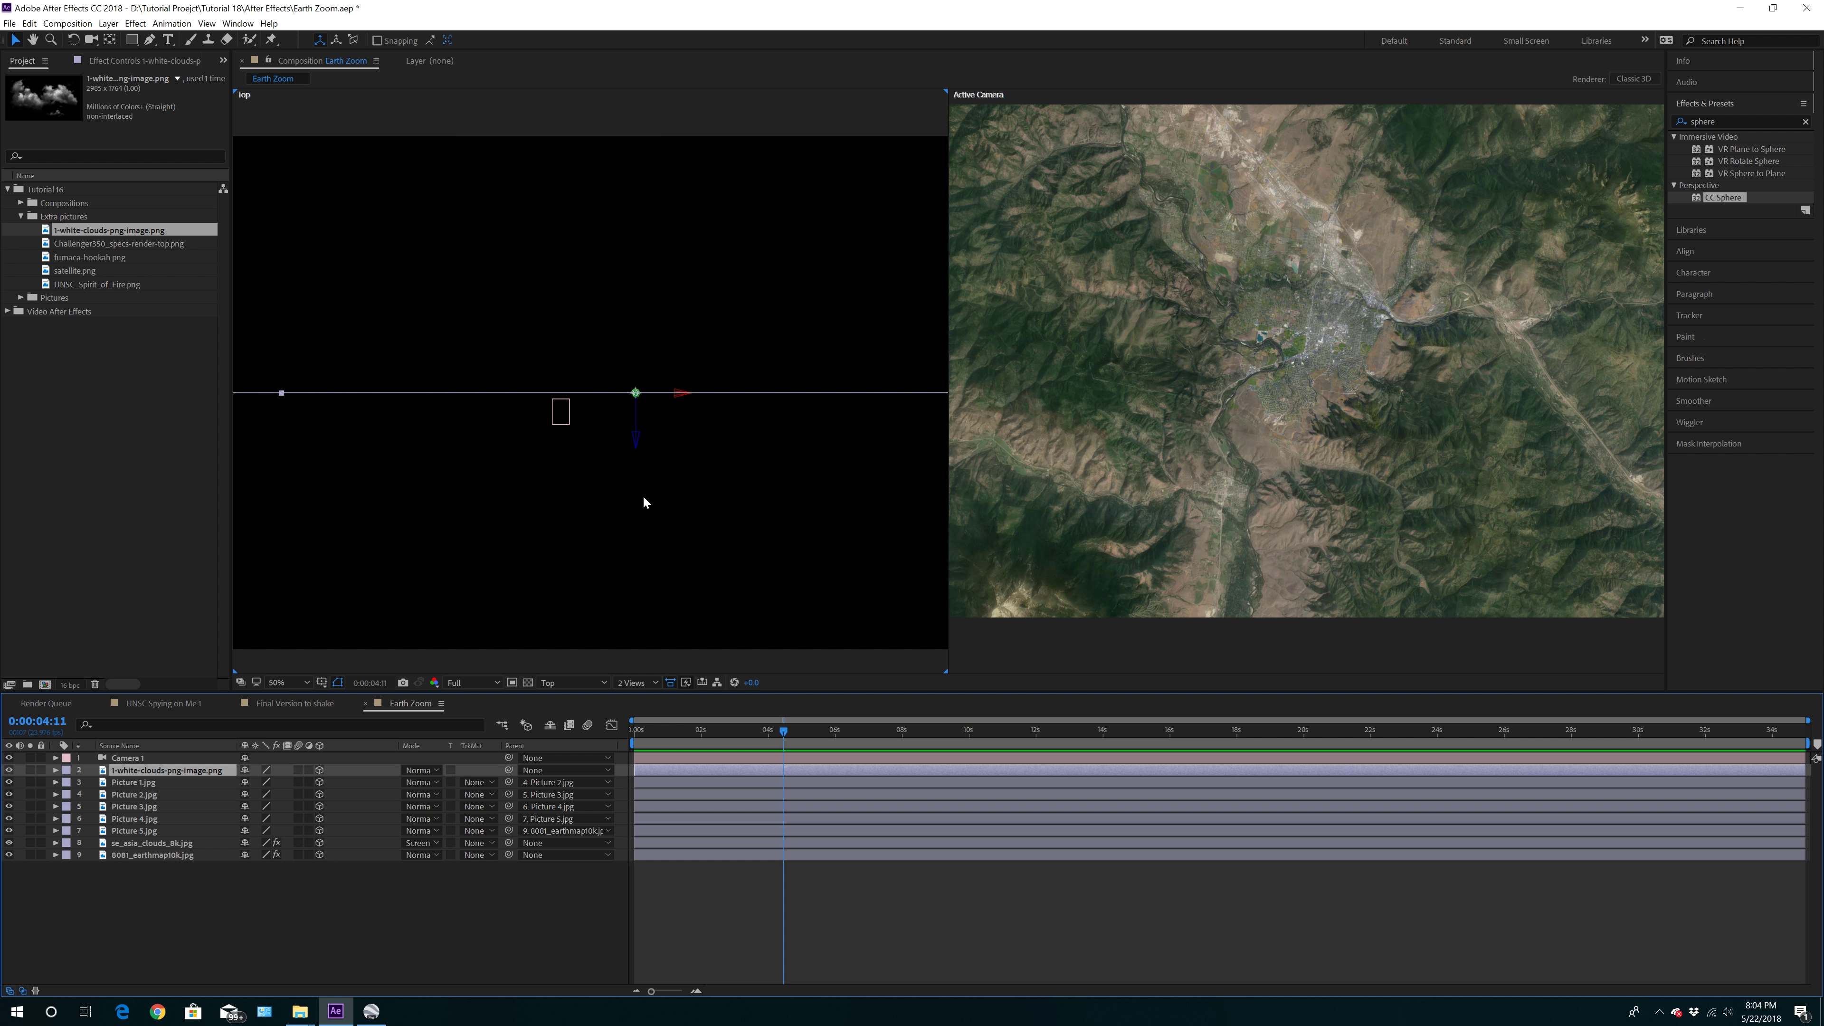
# Scale the white clouds layer down to 7% and move it along X in Top view to line up with Camera 1
pyautogui.press(',')
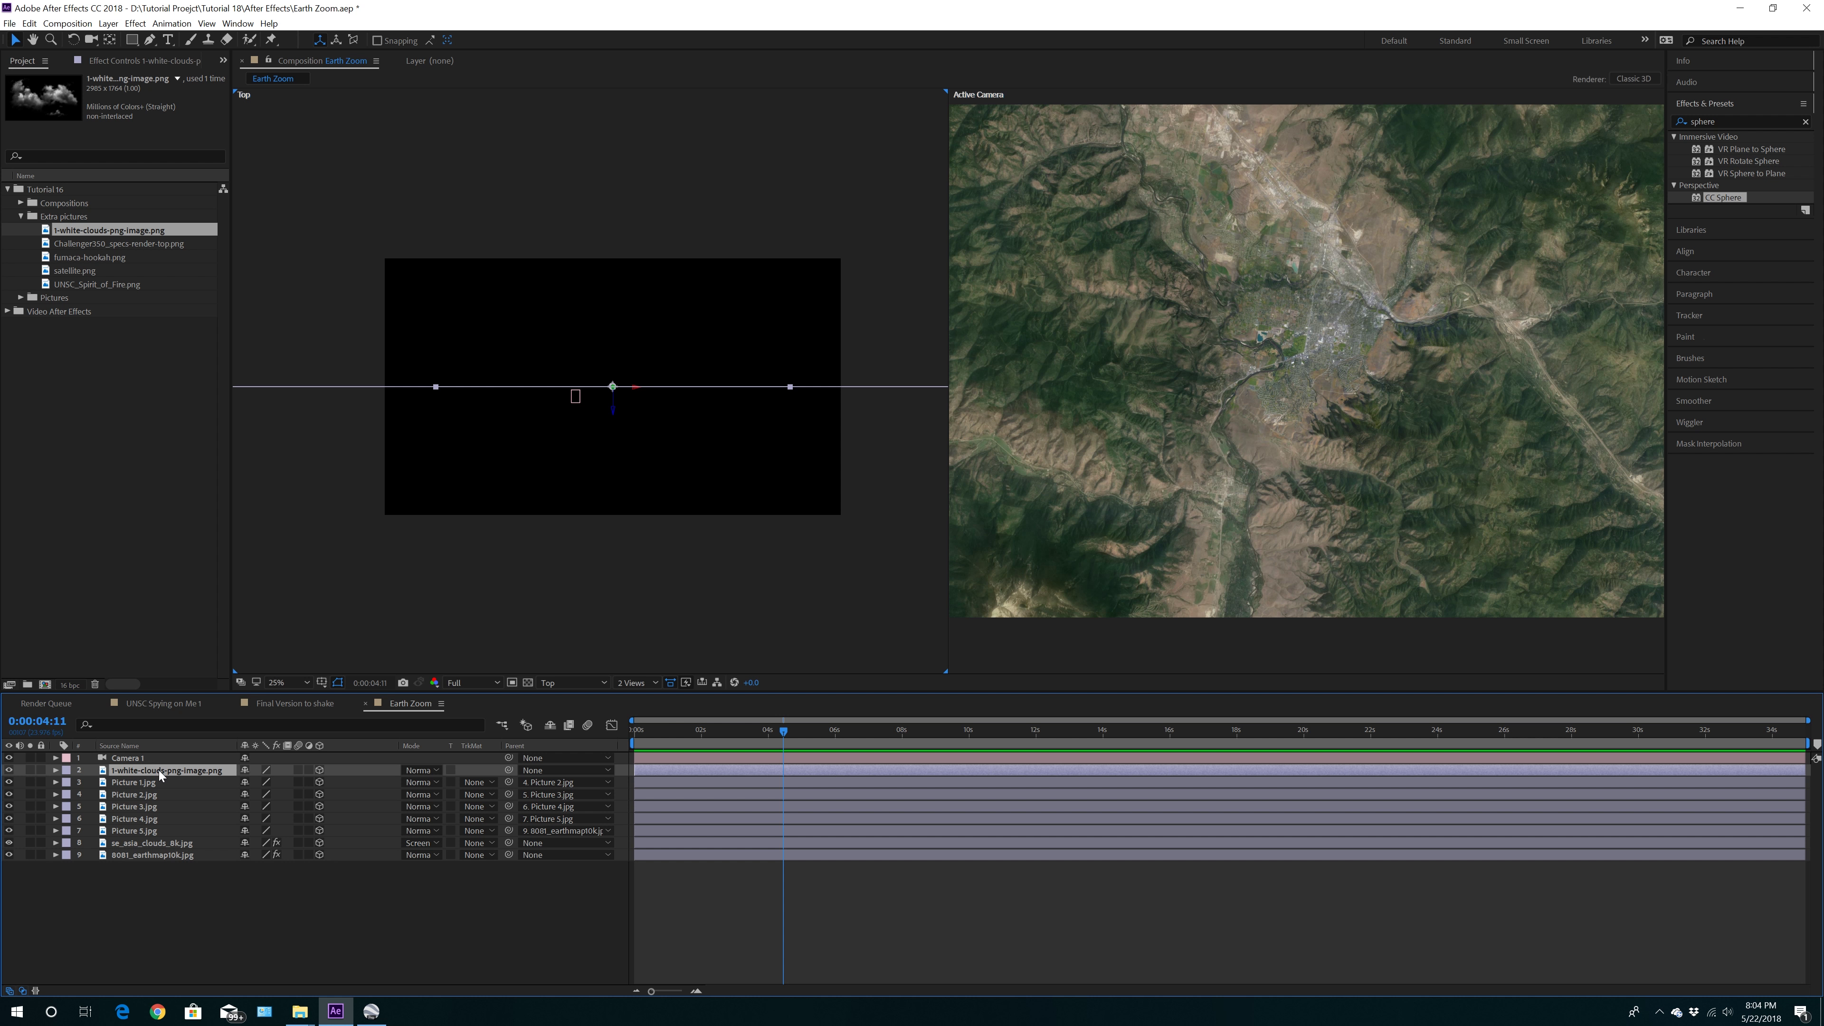
pyautogui.press('s')
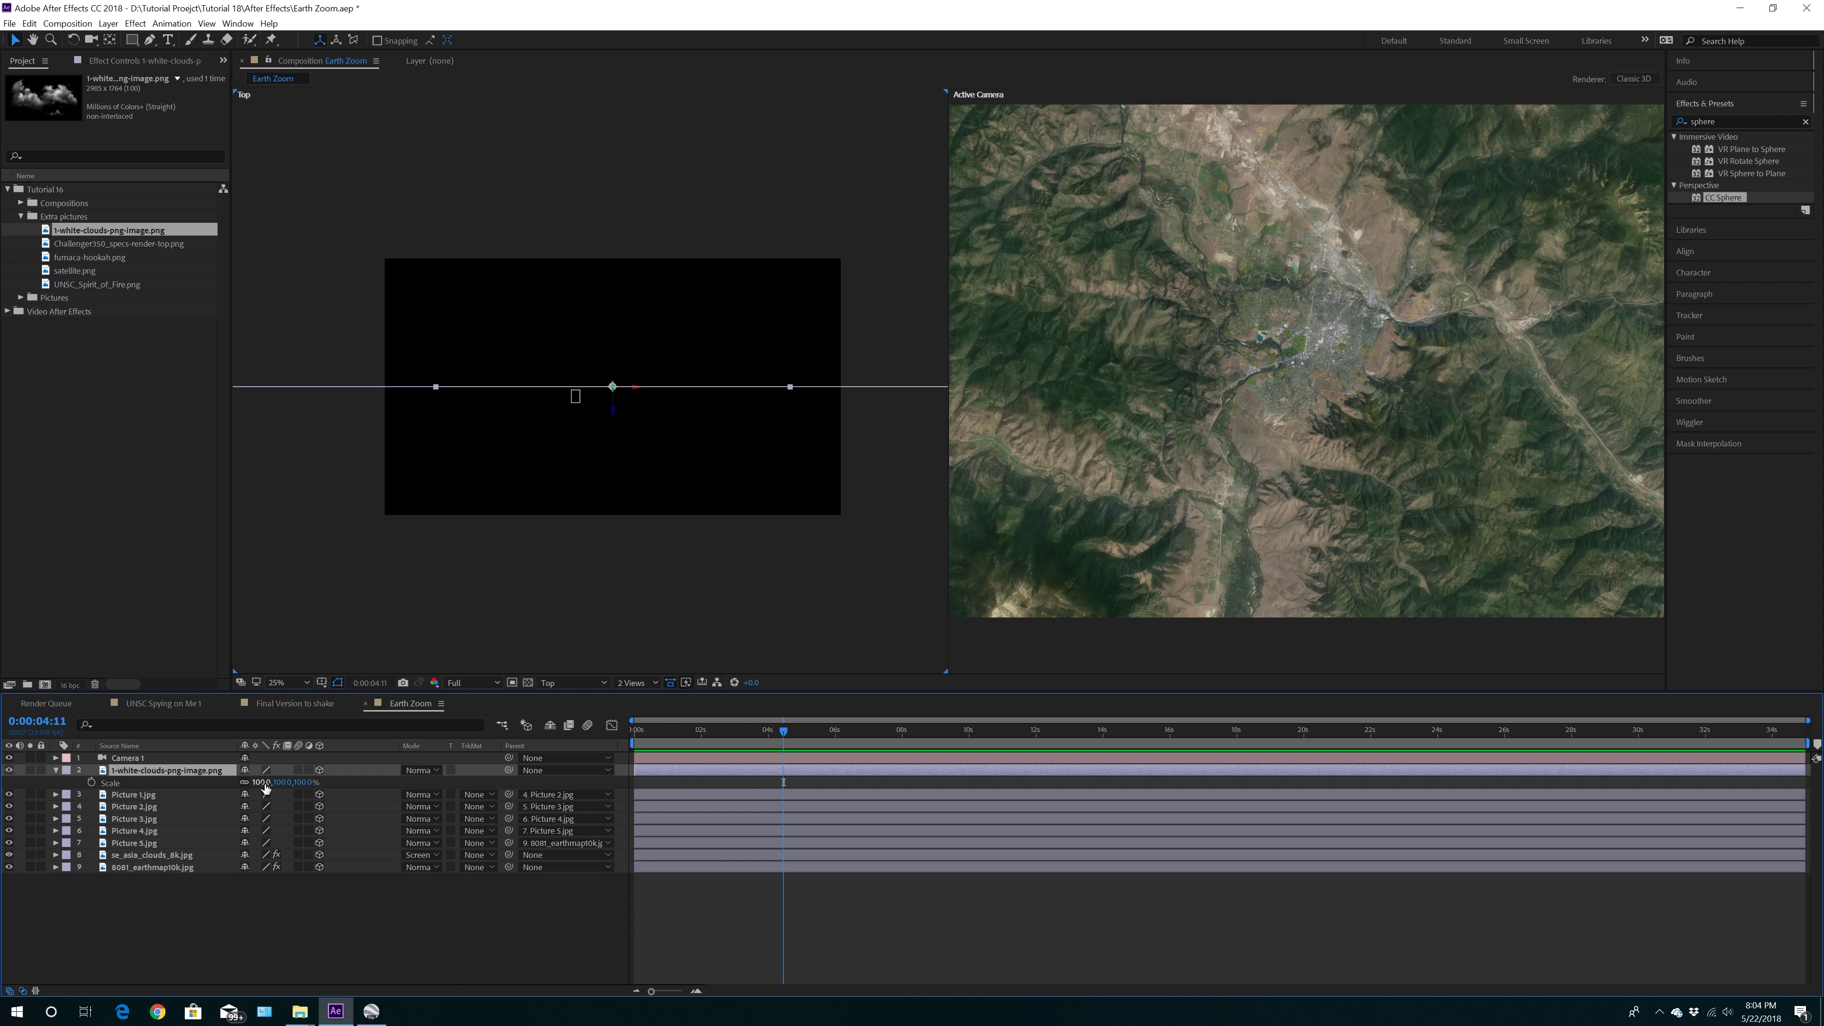
pyautogui.moveTo(265, 787); pyautogui.dragTo(202, 791)
pyautogui.moveTo(639, 392); pyautogui.dragTo(604, 399)
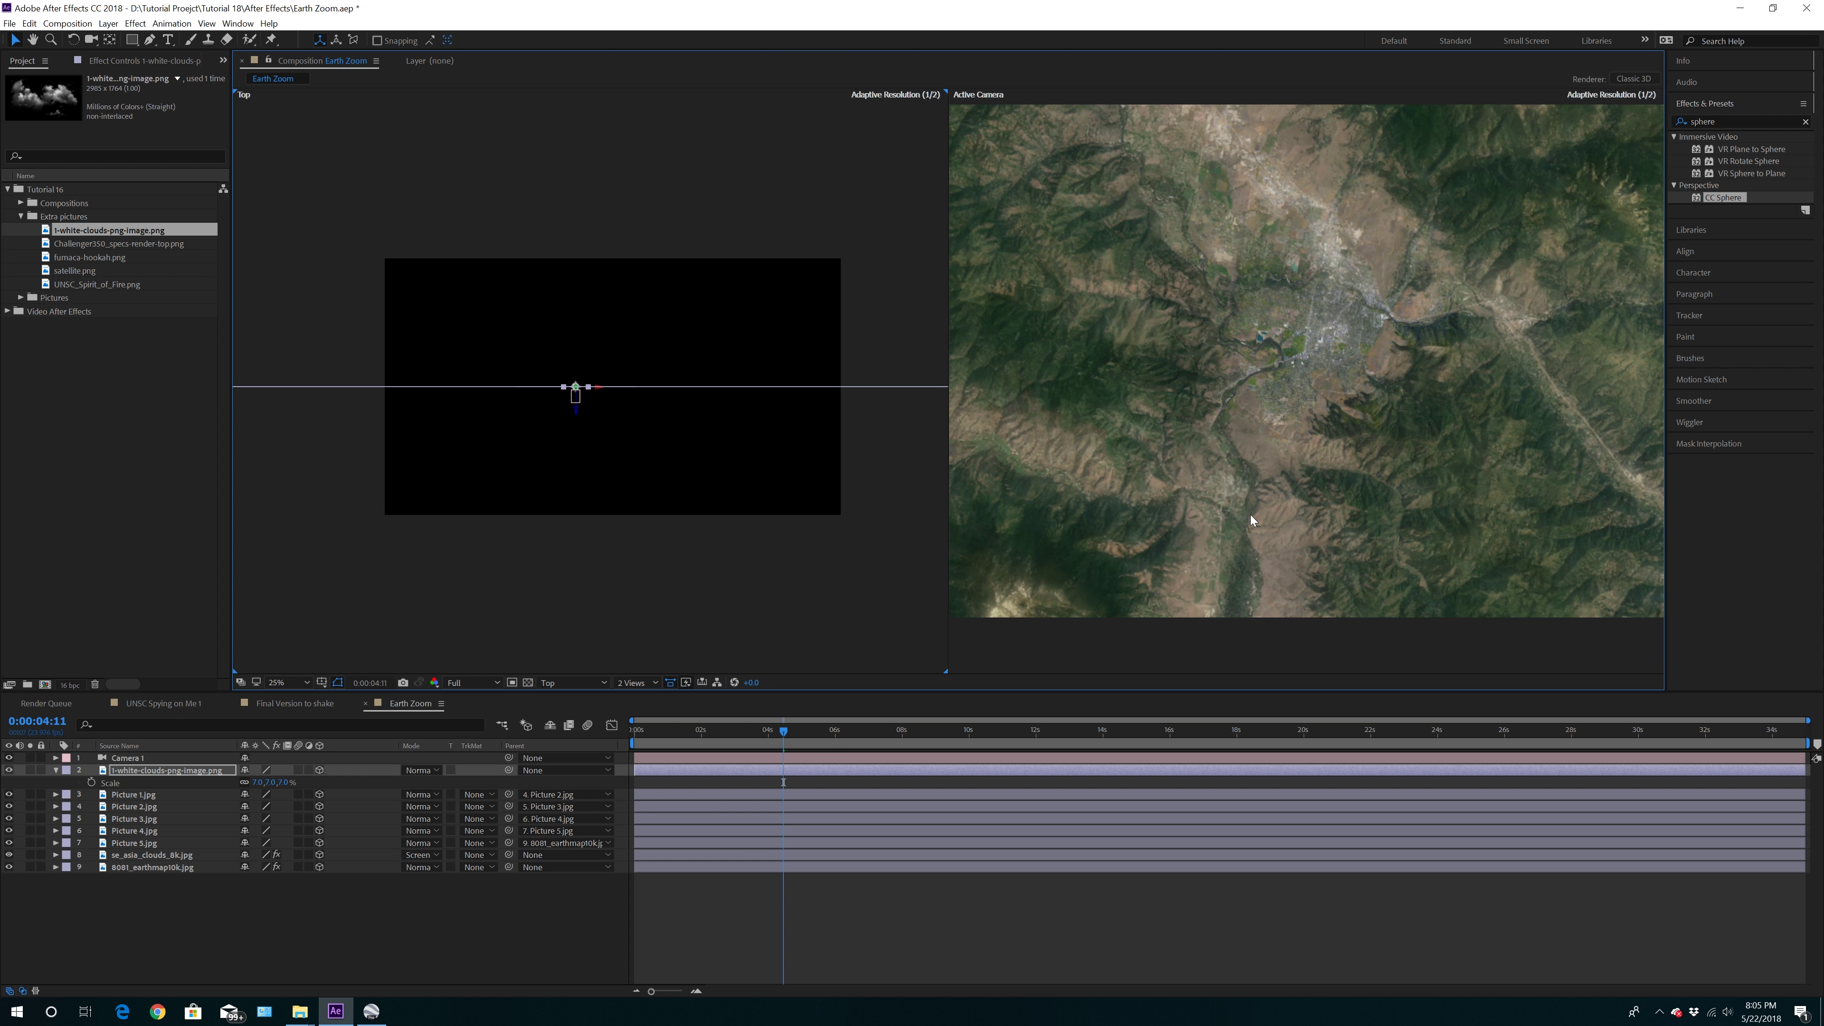
# Nudge the white clouds layer slightly along Z in Top view so it sits just in front of the satellite pictures
pyautogui.scroll(-2, 1283, 497)
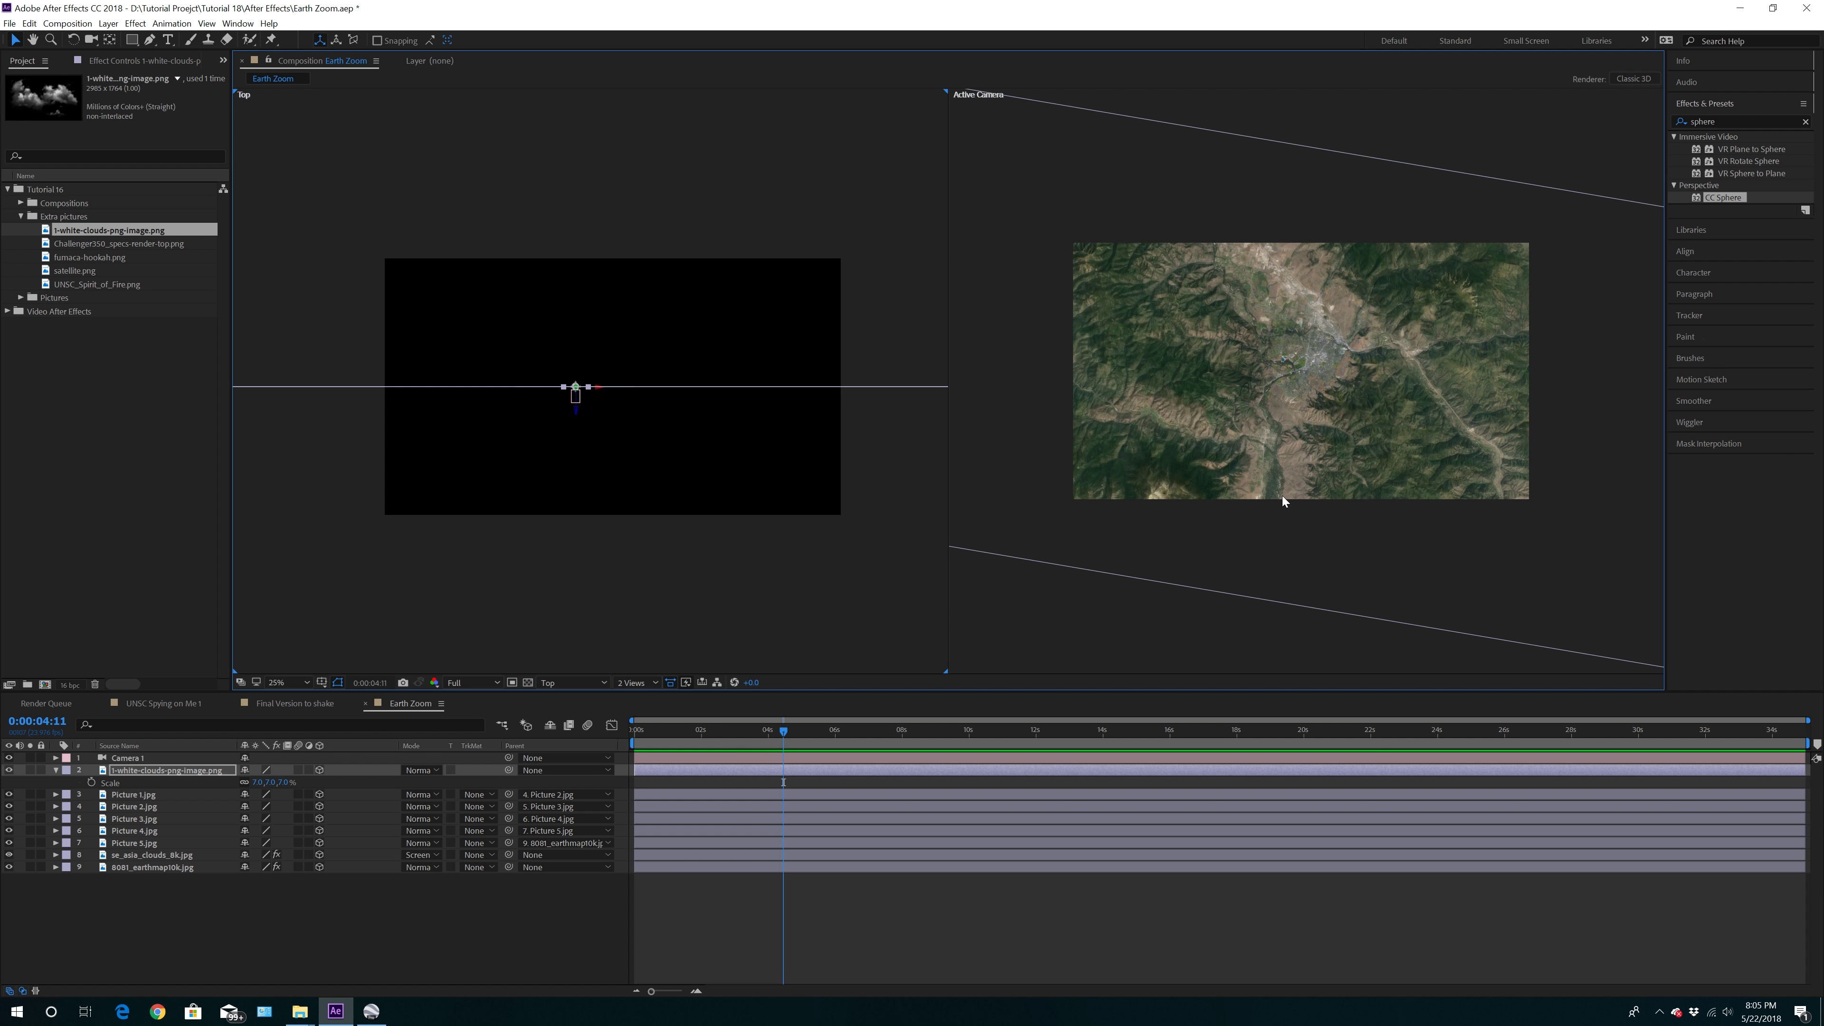
pyautogui.scroll(-1, 1282, 496)
pyautogui.scroll(2, 1245, 537)
pyautogui.press('/')
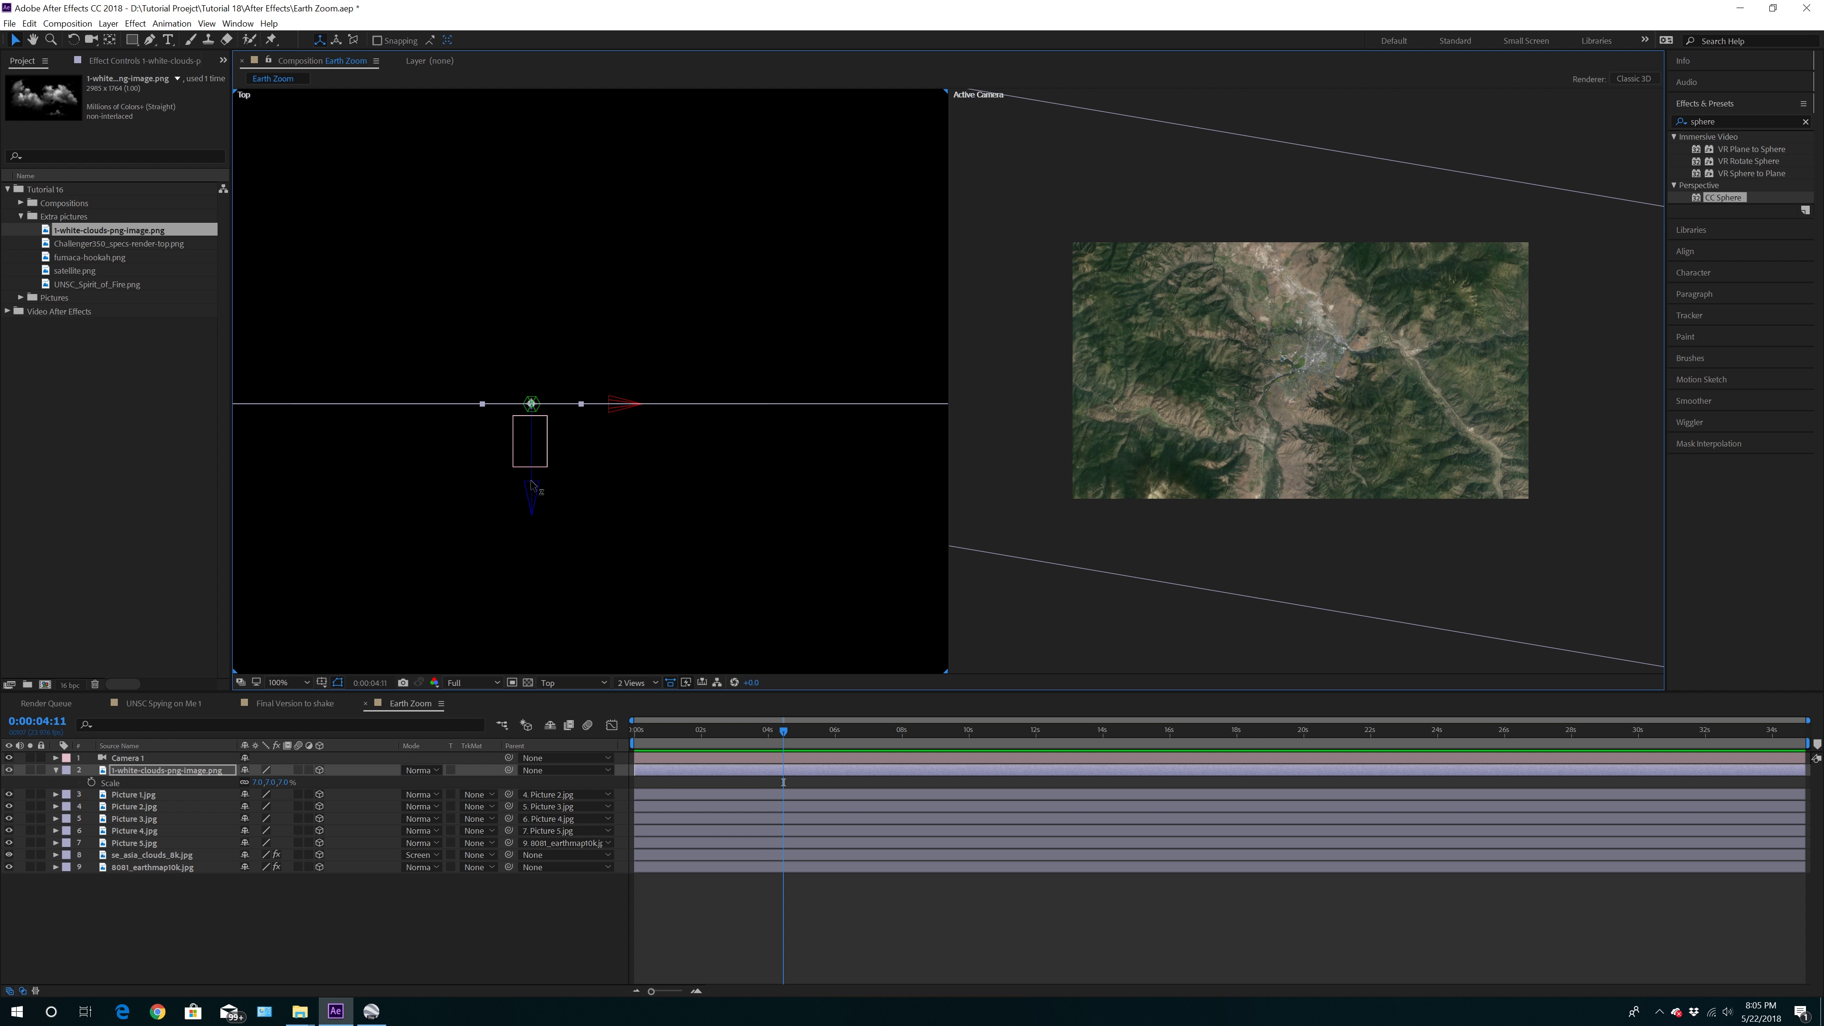
pyautogui.moveTo(530, 477); pyautogui.dragTo(531, 481)
pyautogui.click(661, 484)
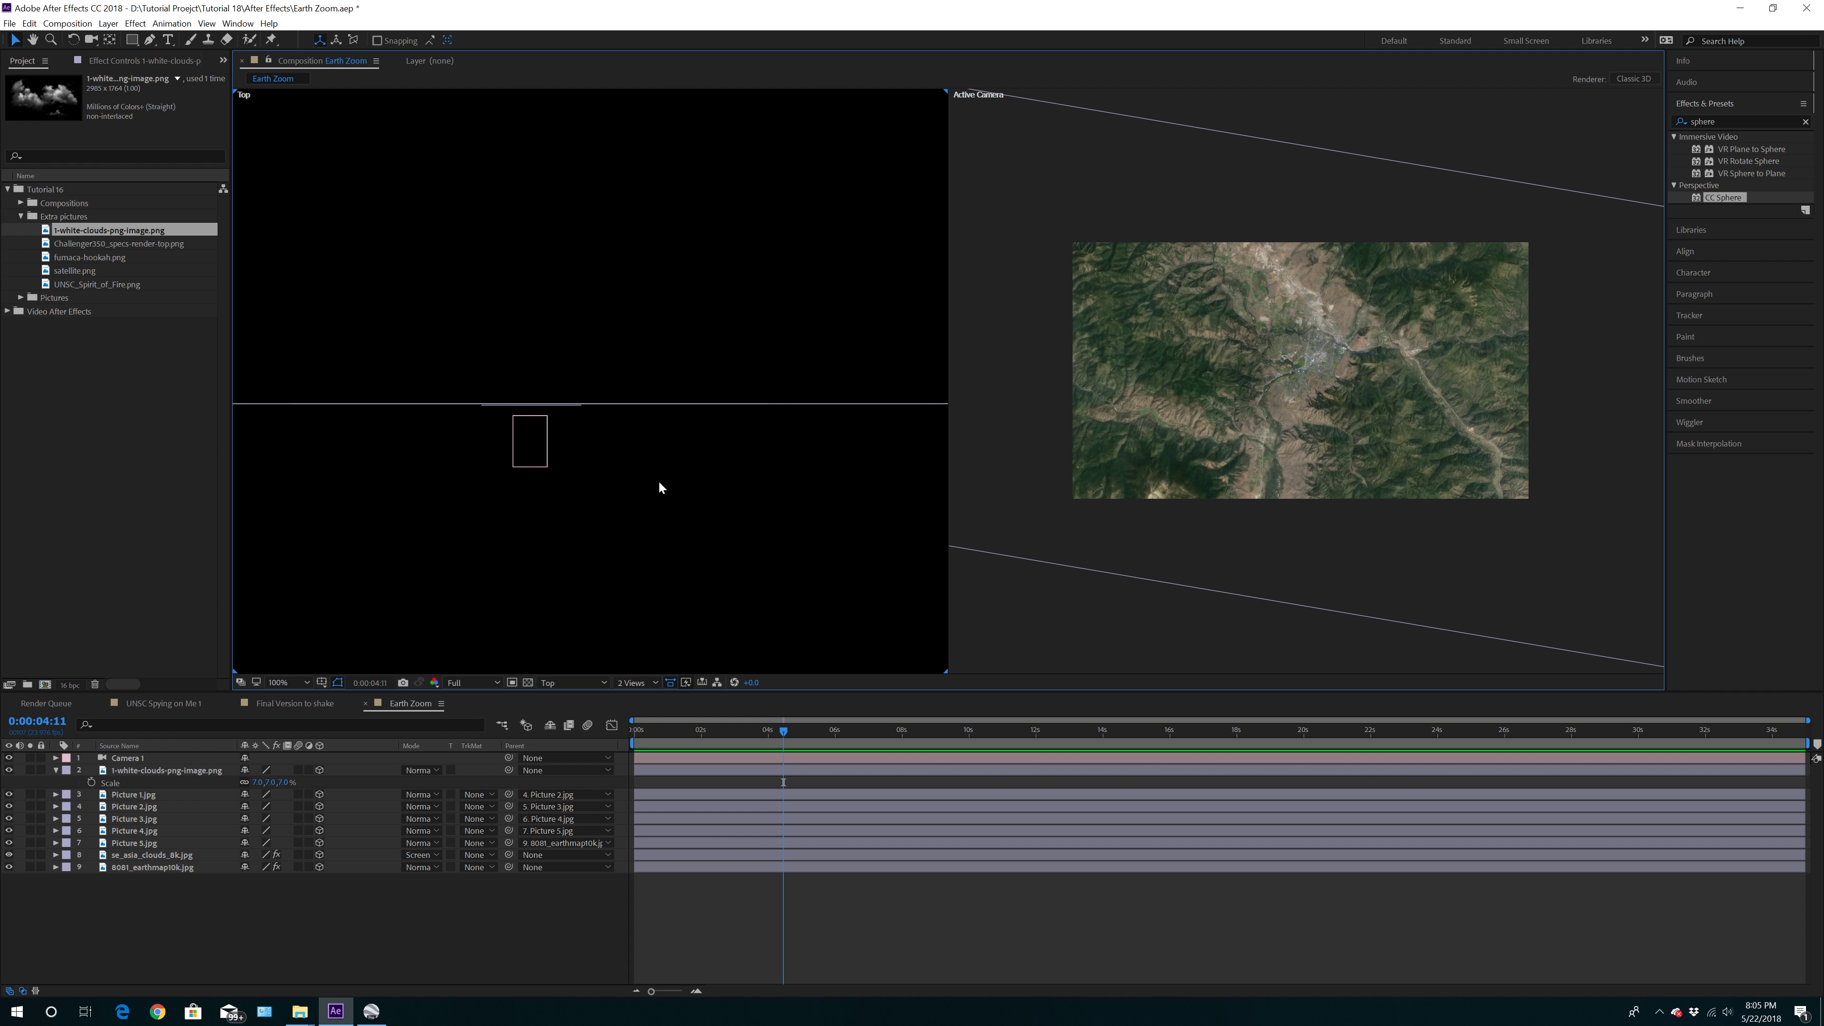
# Change the Top view to Right and move the white clouds layer down along Y until it lines up with Camera 1
pyautogui.press(',')
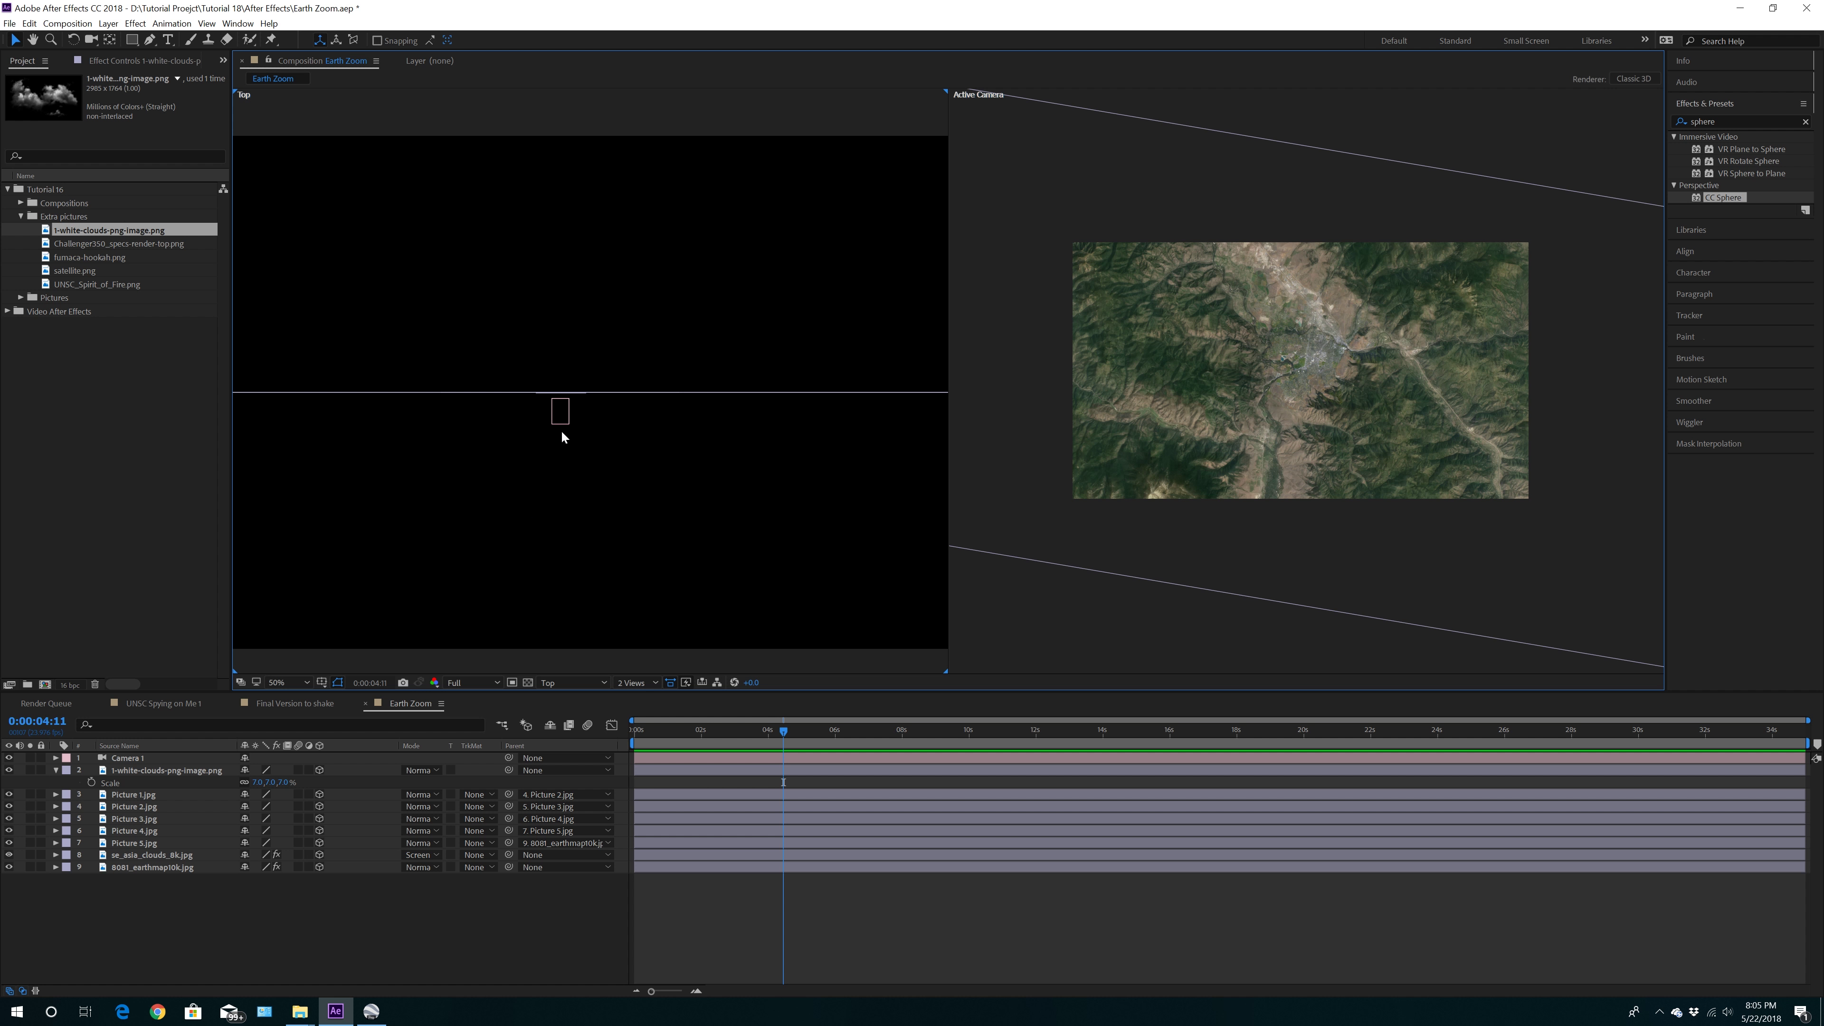
pyautogui.click(574, 685)
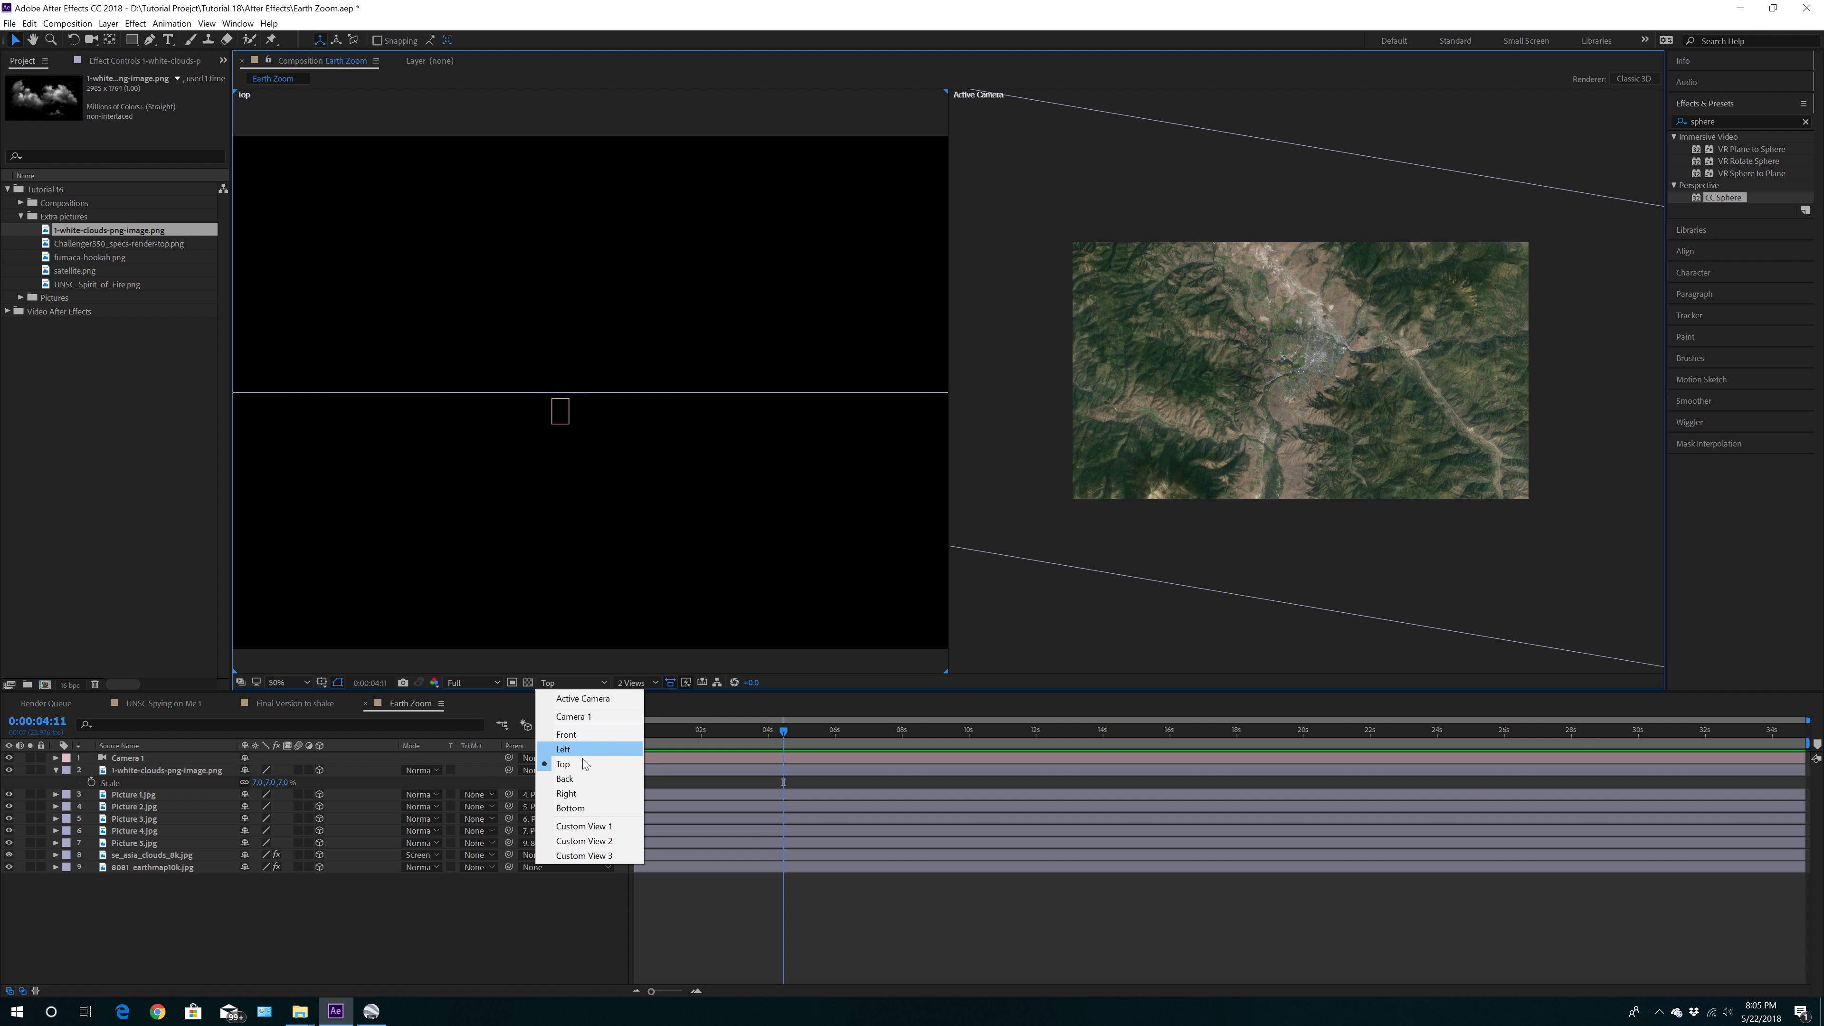
pyautogui.click(581, 788)
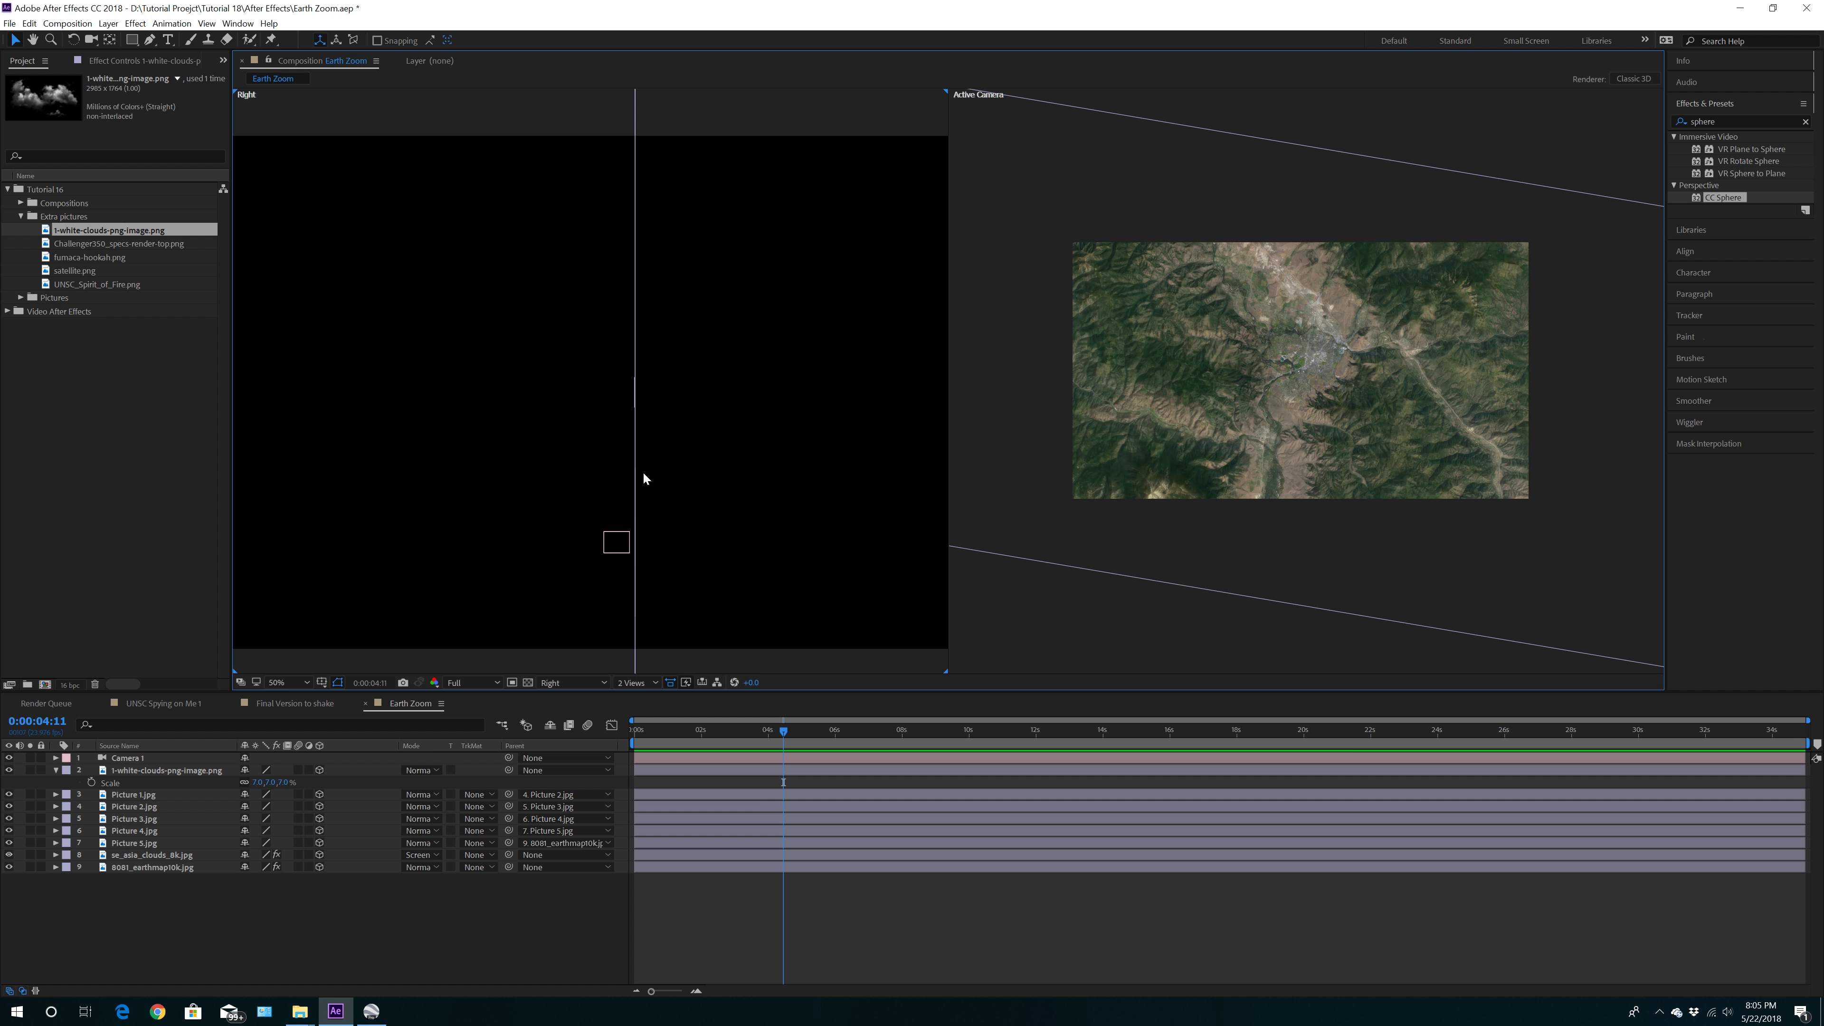
pyautogui.click(158, 771)
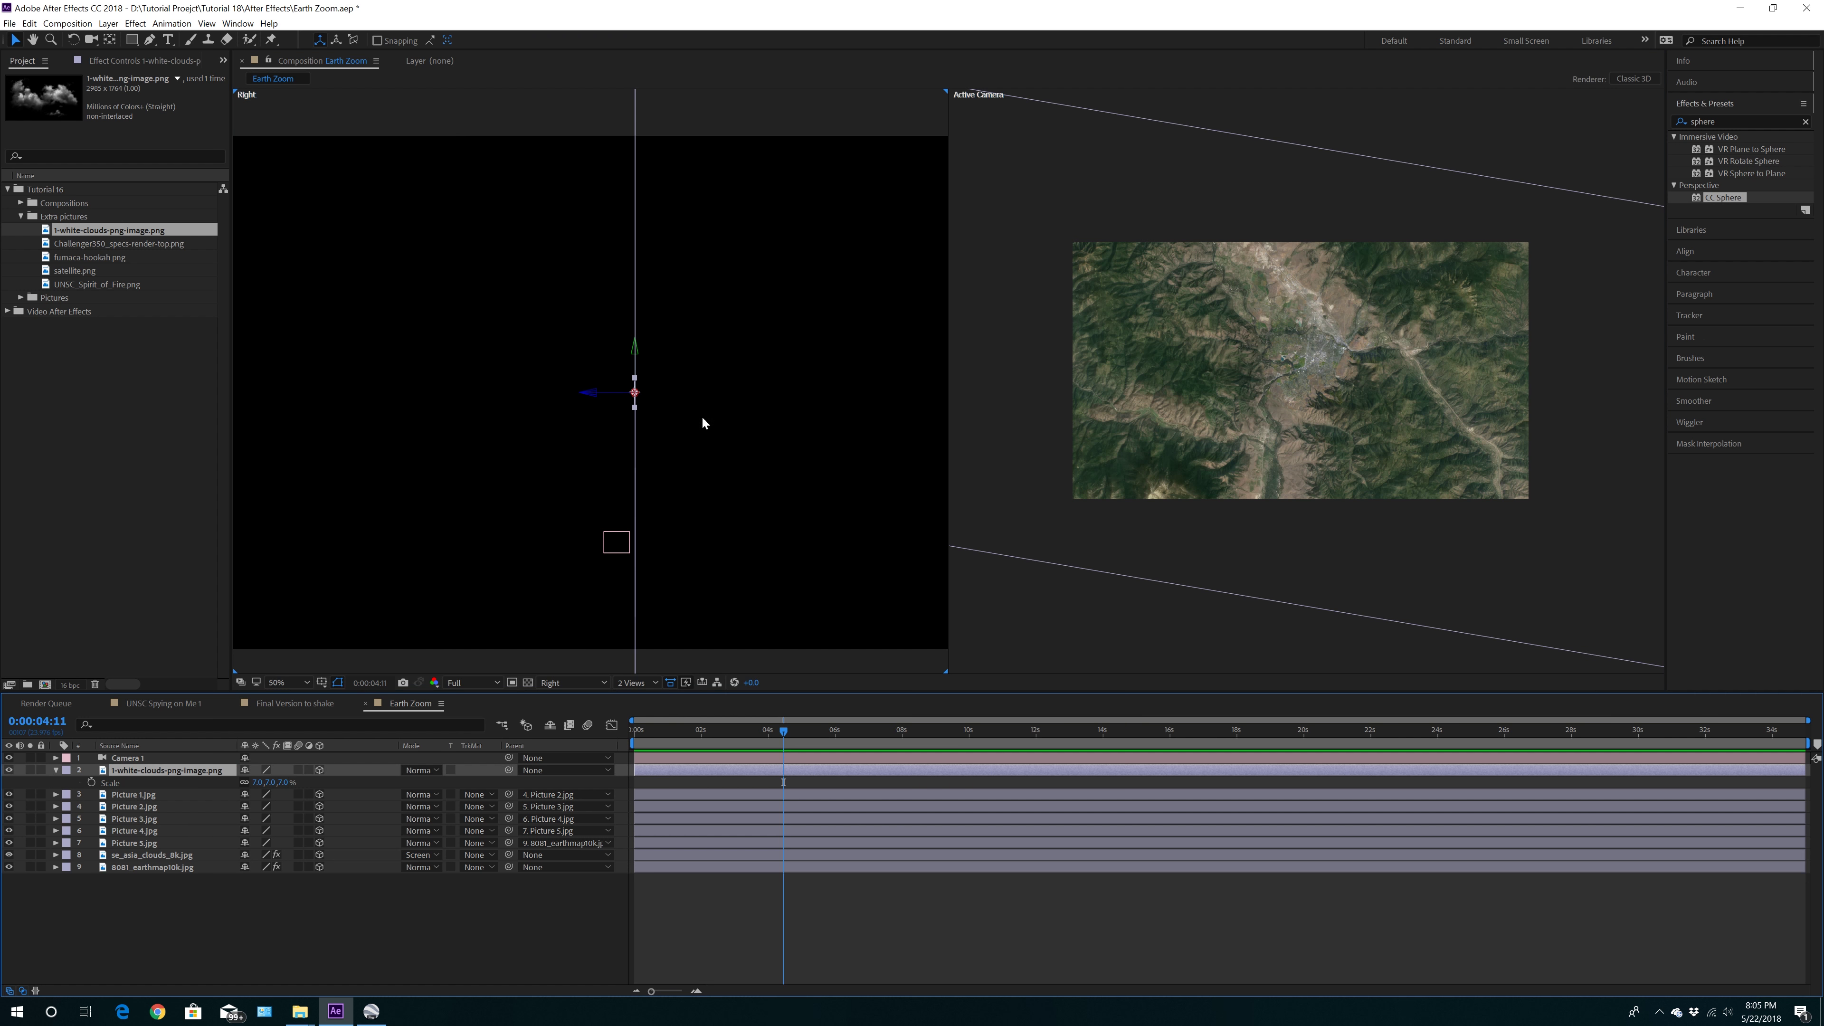
pyautogui.moveTo(635, 356); pyautogui.dragTo(647, 508)
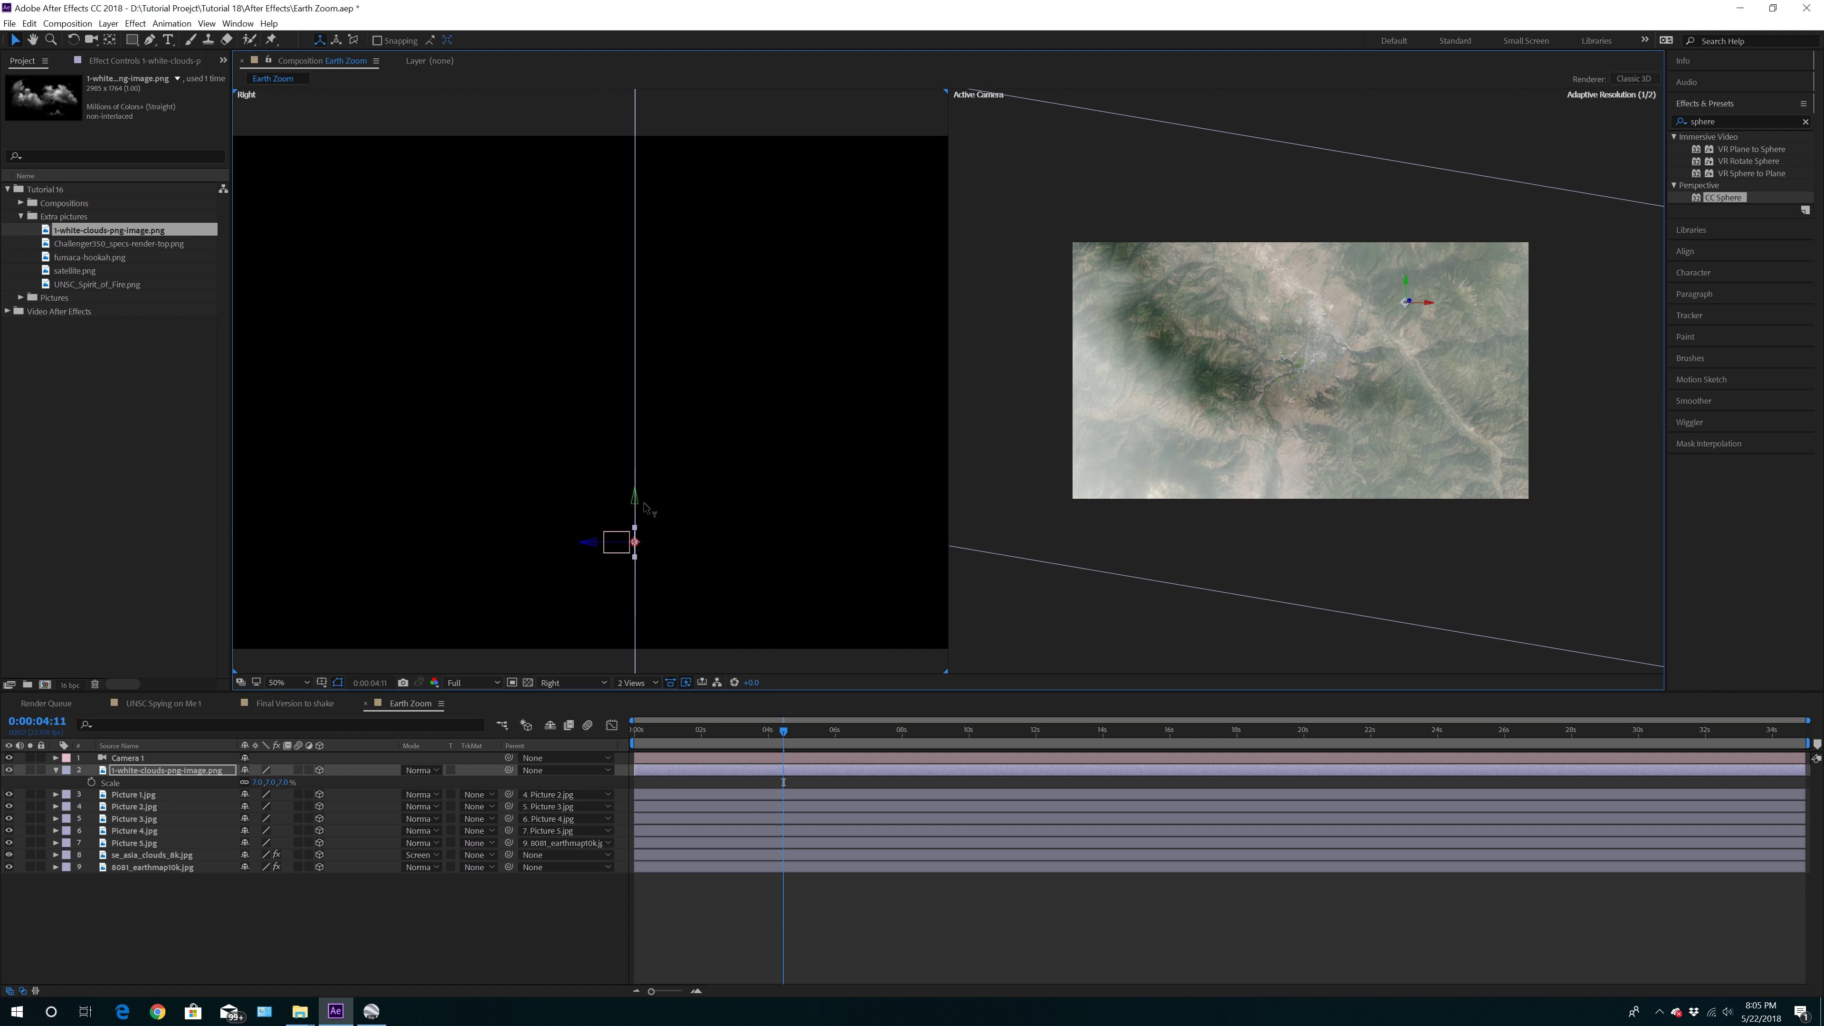
pyautogui.scroll(1, 713, 615)
pyautogui.moveTo(717, 614); pyautogui.dragTo(651, 224)
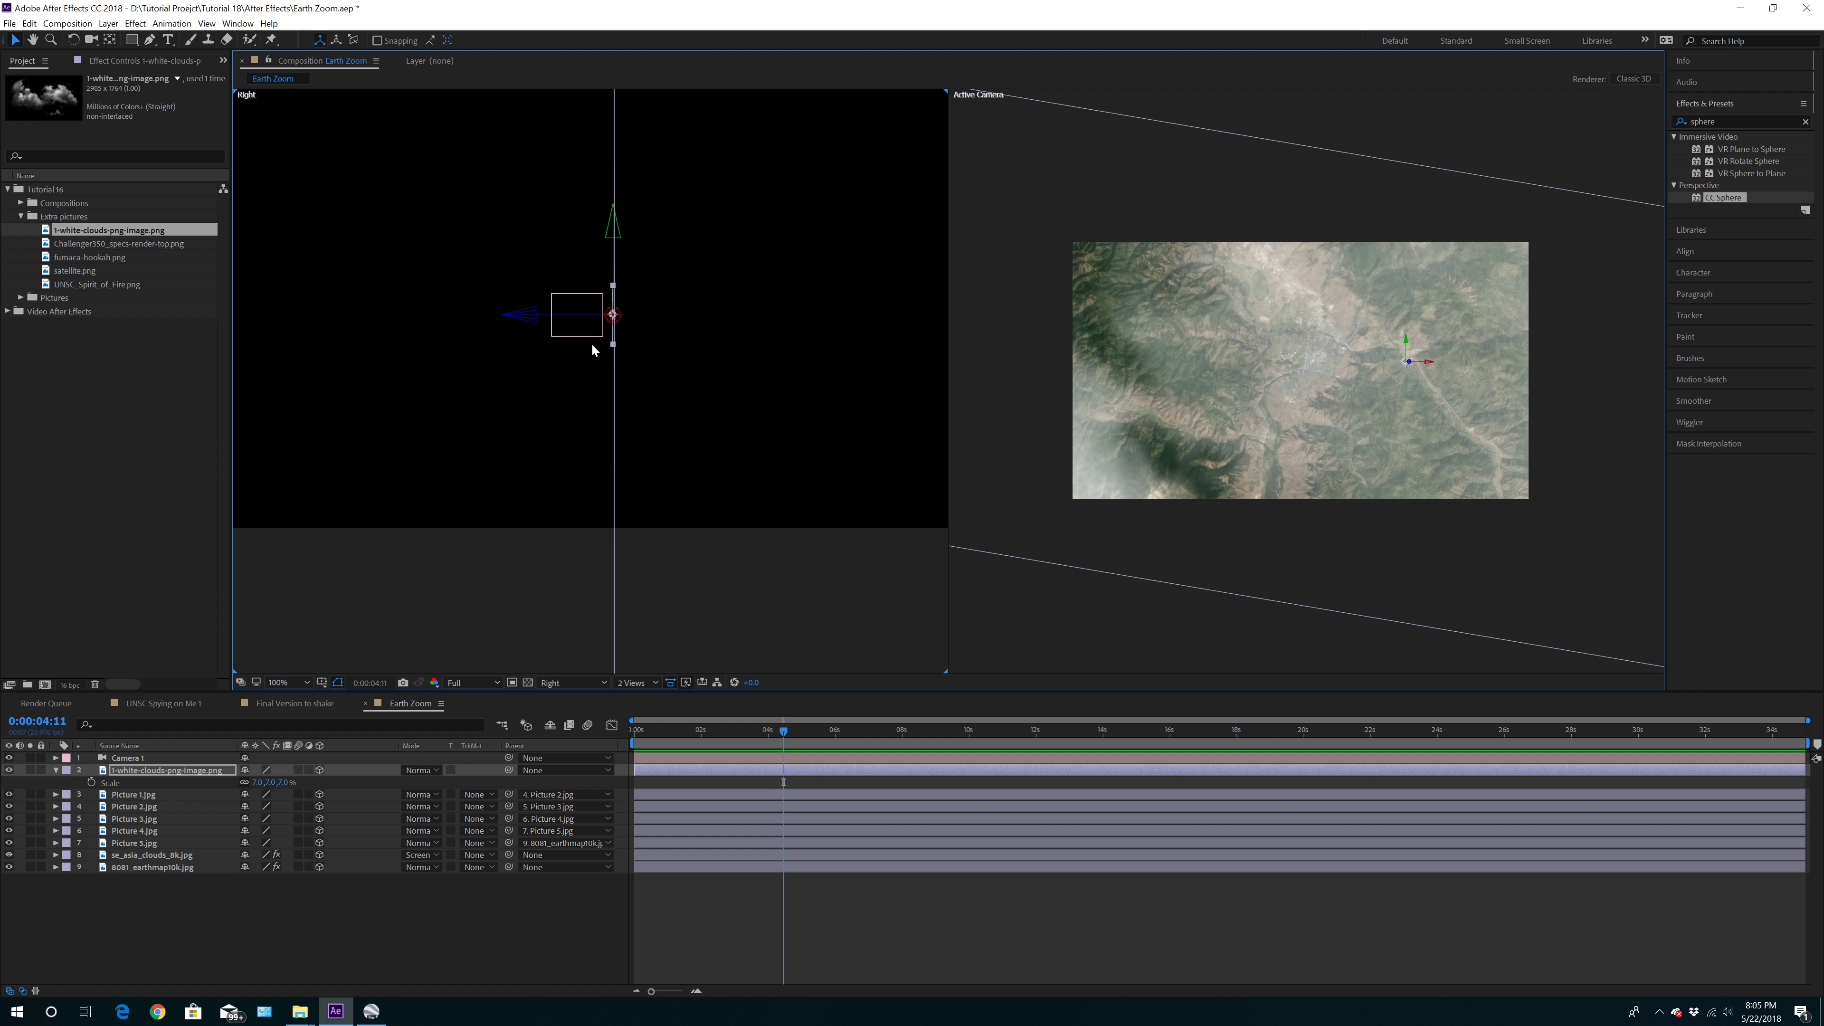
# Nudge the white clouds layer slightly along Z in Right view and scale it down to 5%
pyautogui.scroll(1, 594, 381)
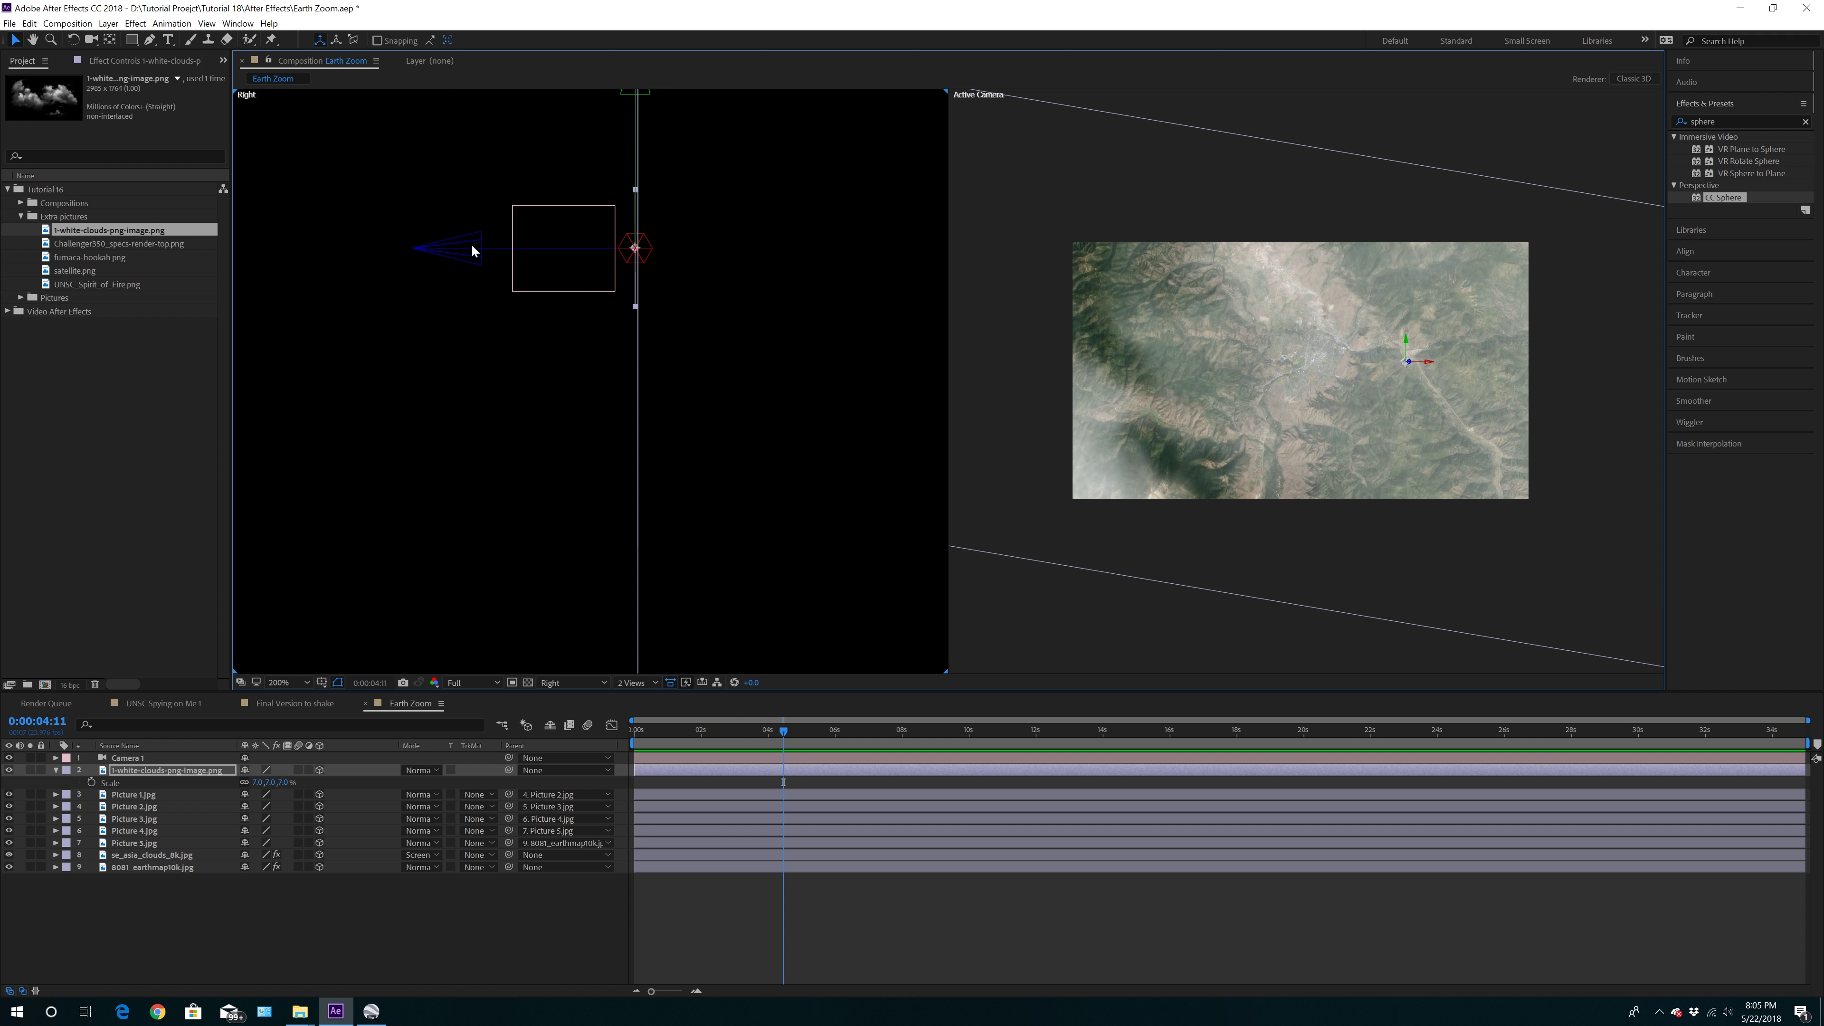
pyautogui.moveTo(471, 253); pyautogui.dragTo(469, 253)
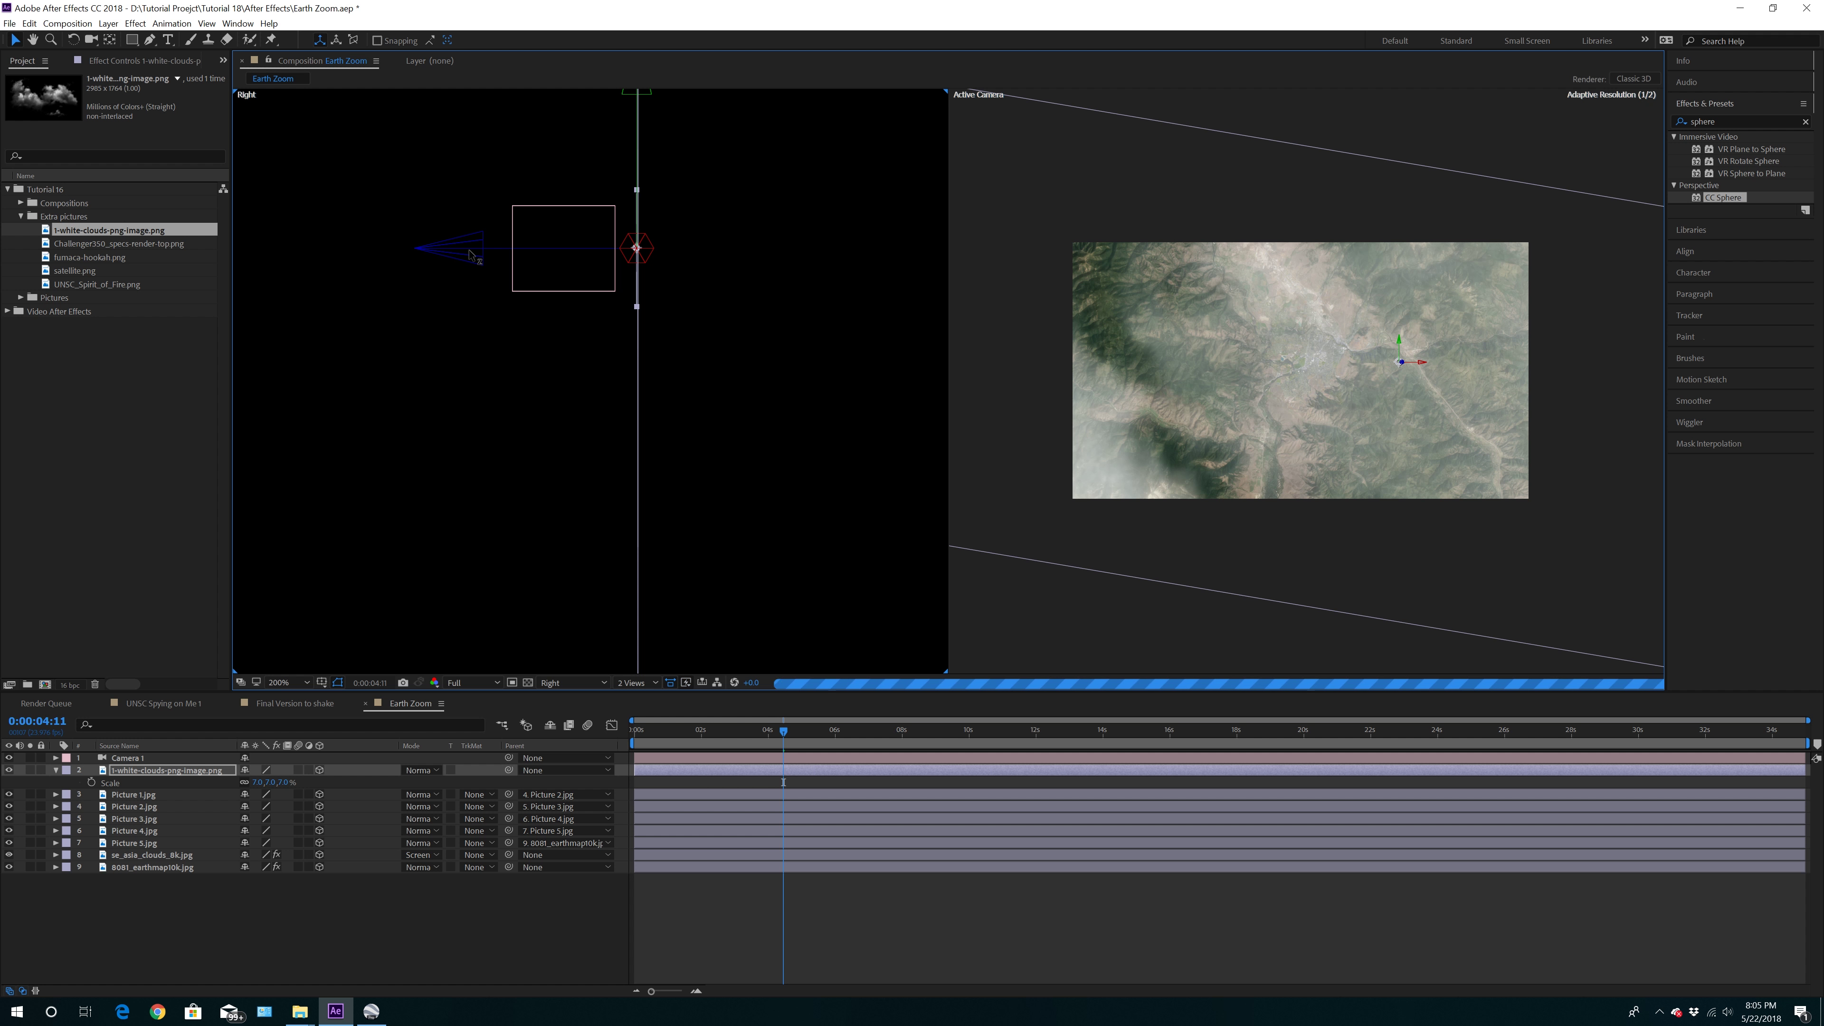
pyautogui.moveTo(469, 251); pyautogui.dragTo(466, 255)
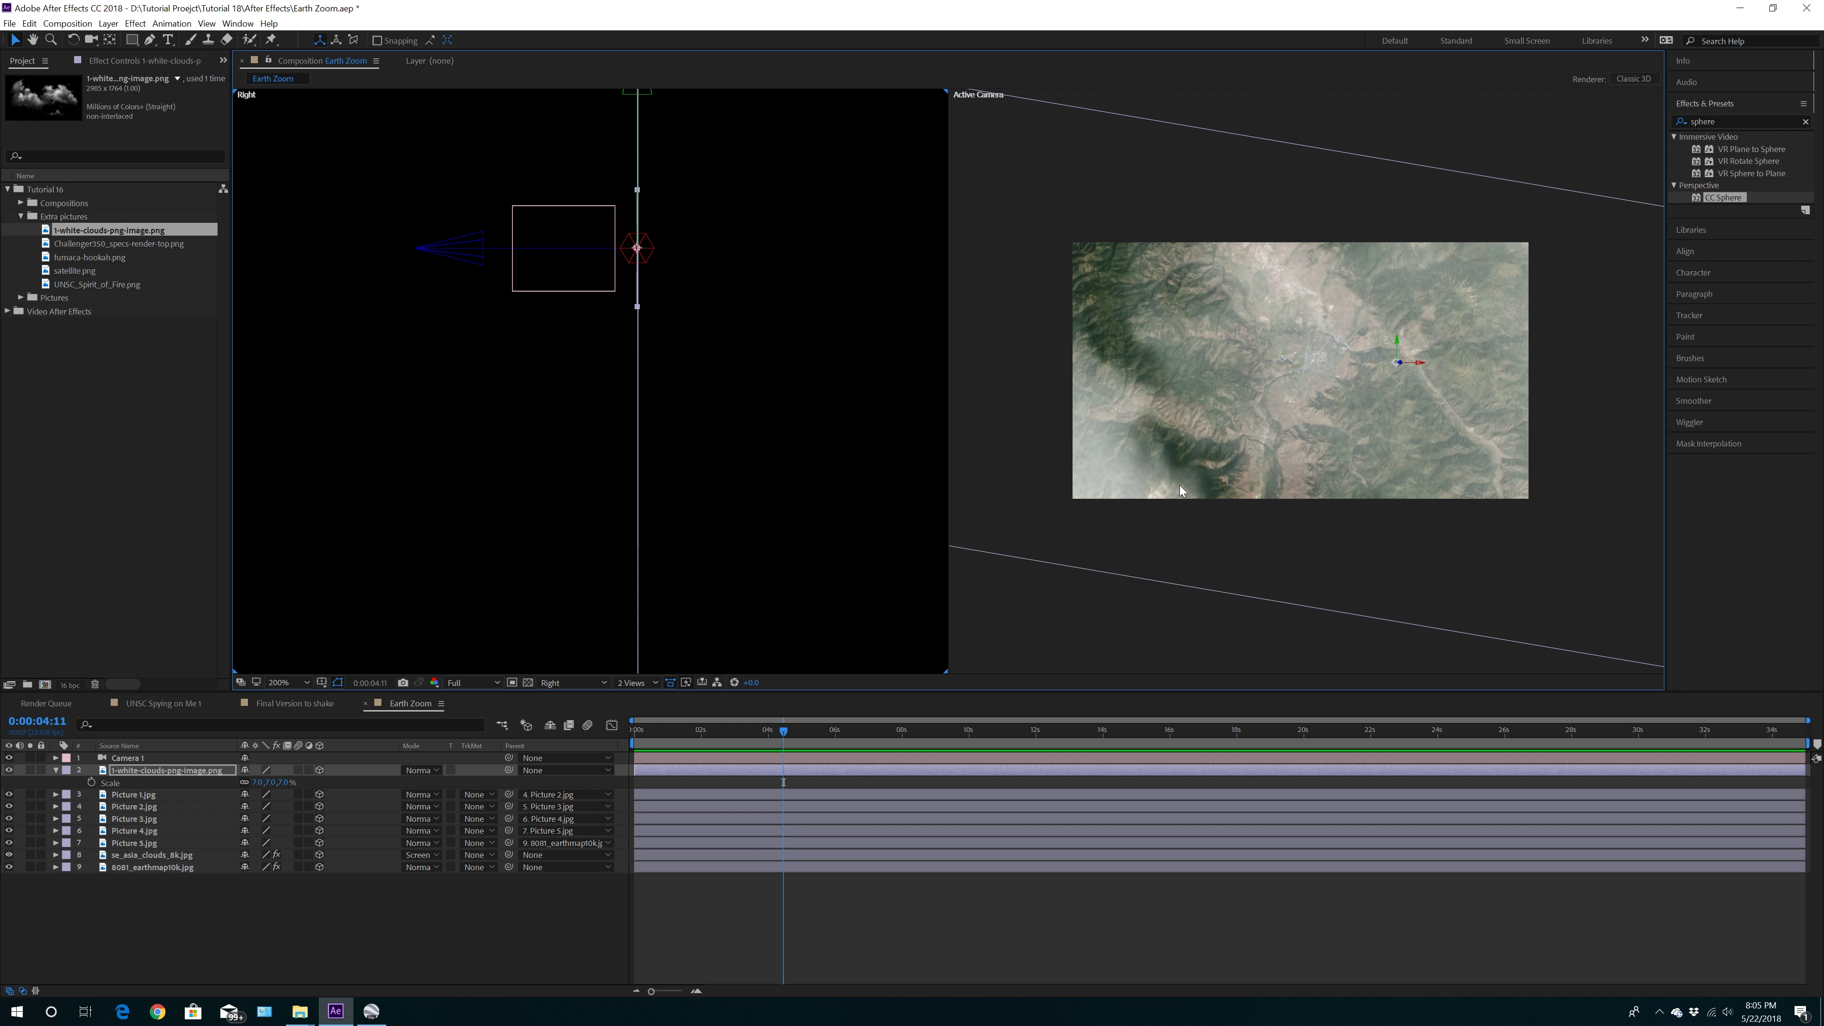
pyautogui.click(258, 782)
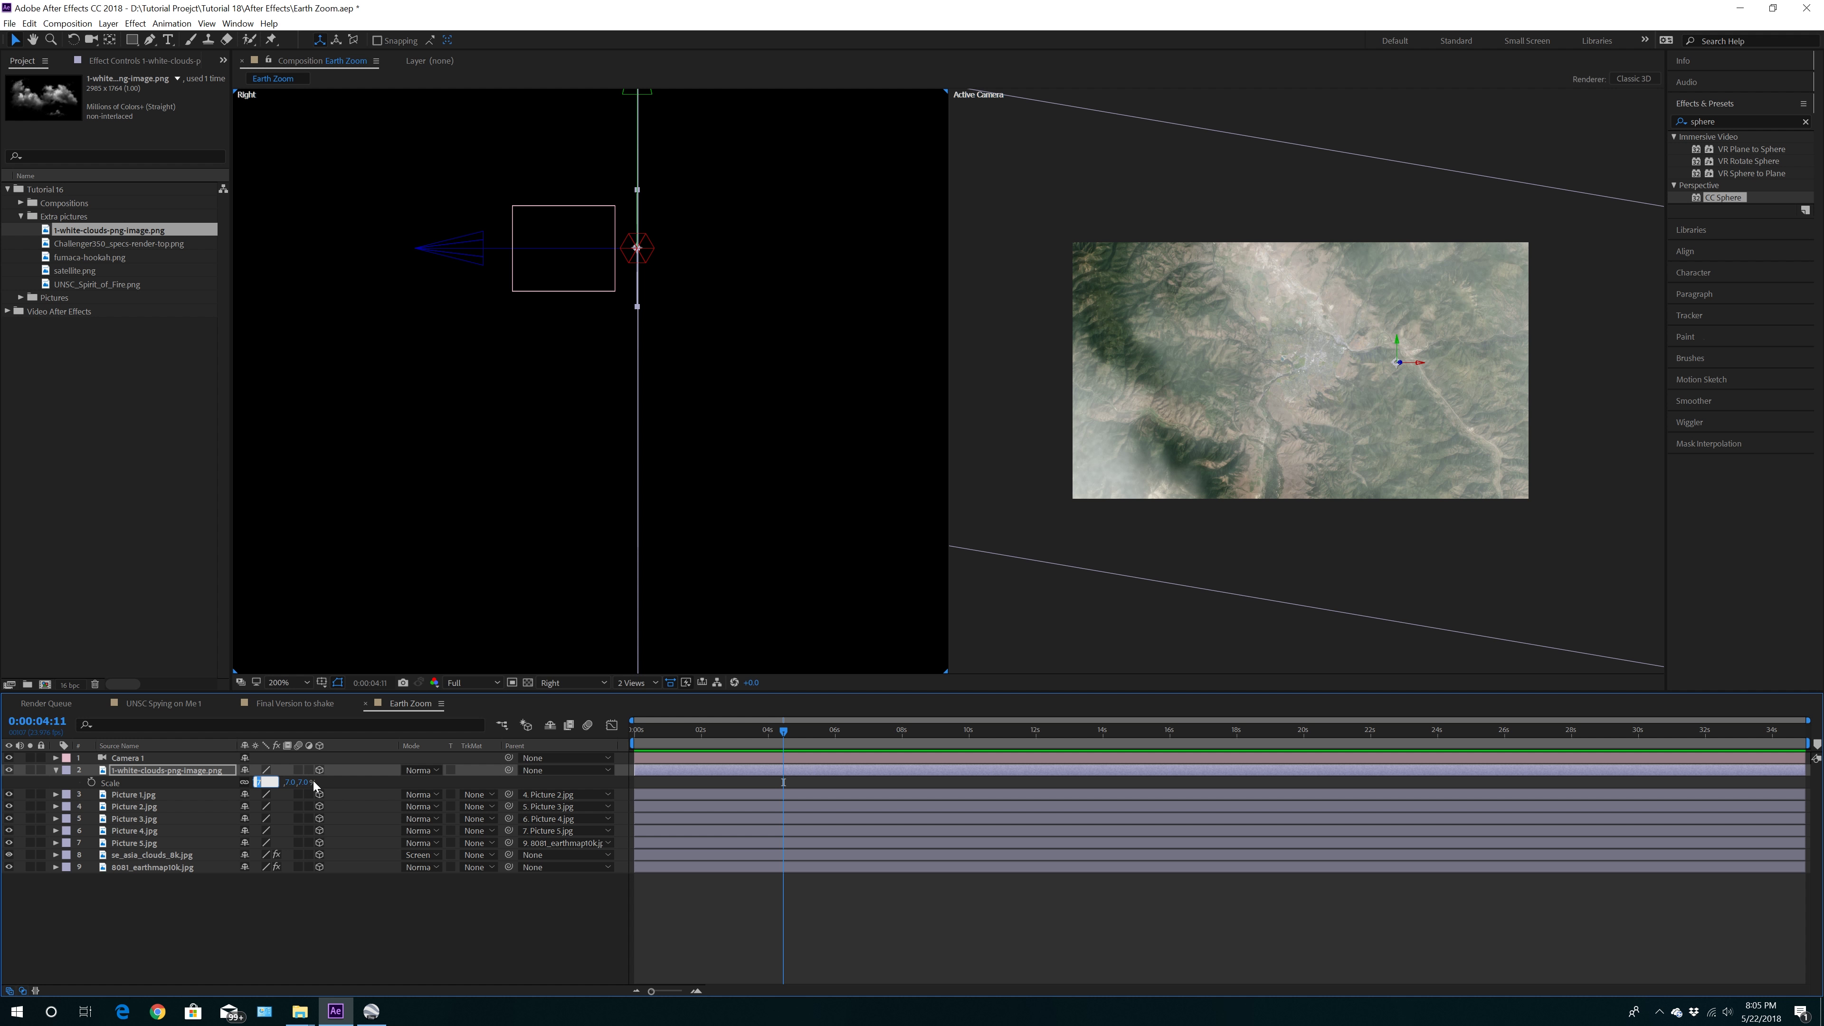
pyautogui.write('5')
pyautogui.press('Return')
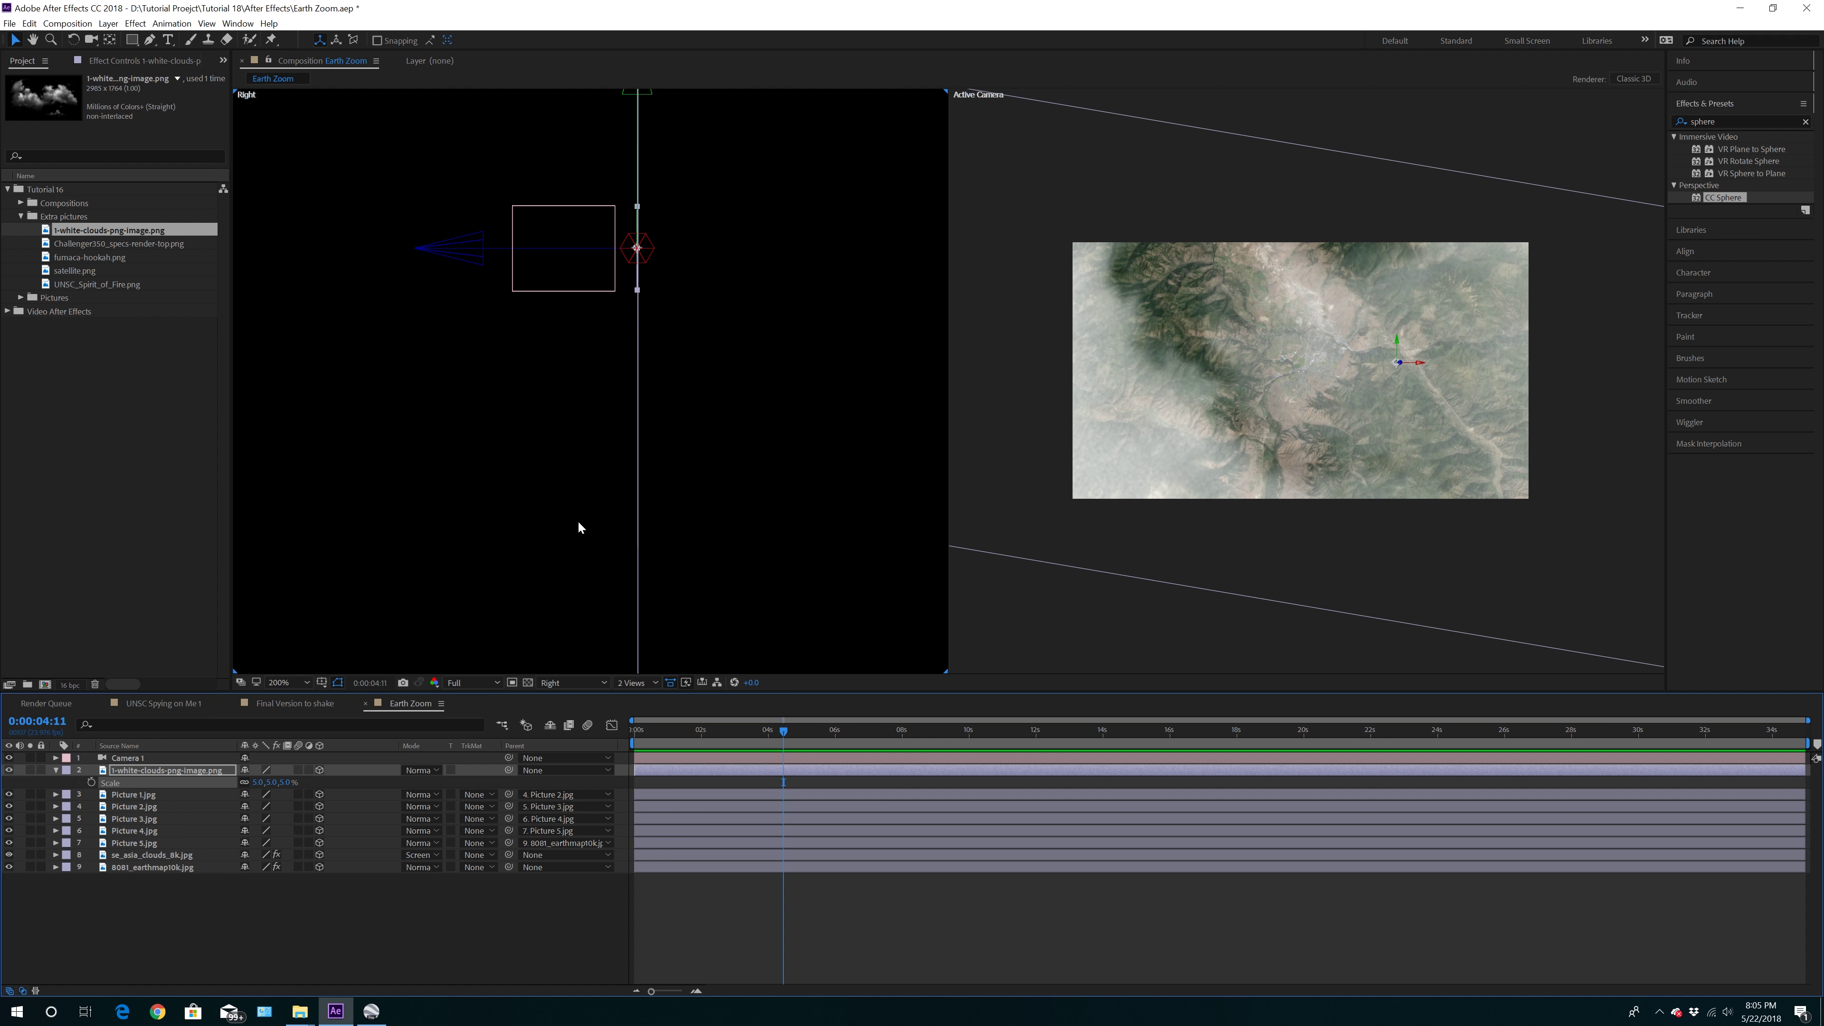
# Lower the composition's preview resolution to Half and scrub back to the start of the timeline
pyautogui.click(480, 684)
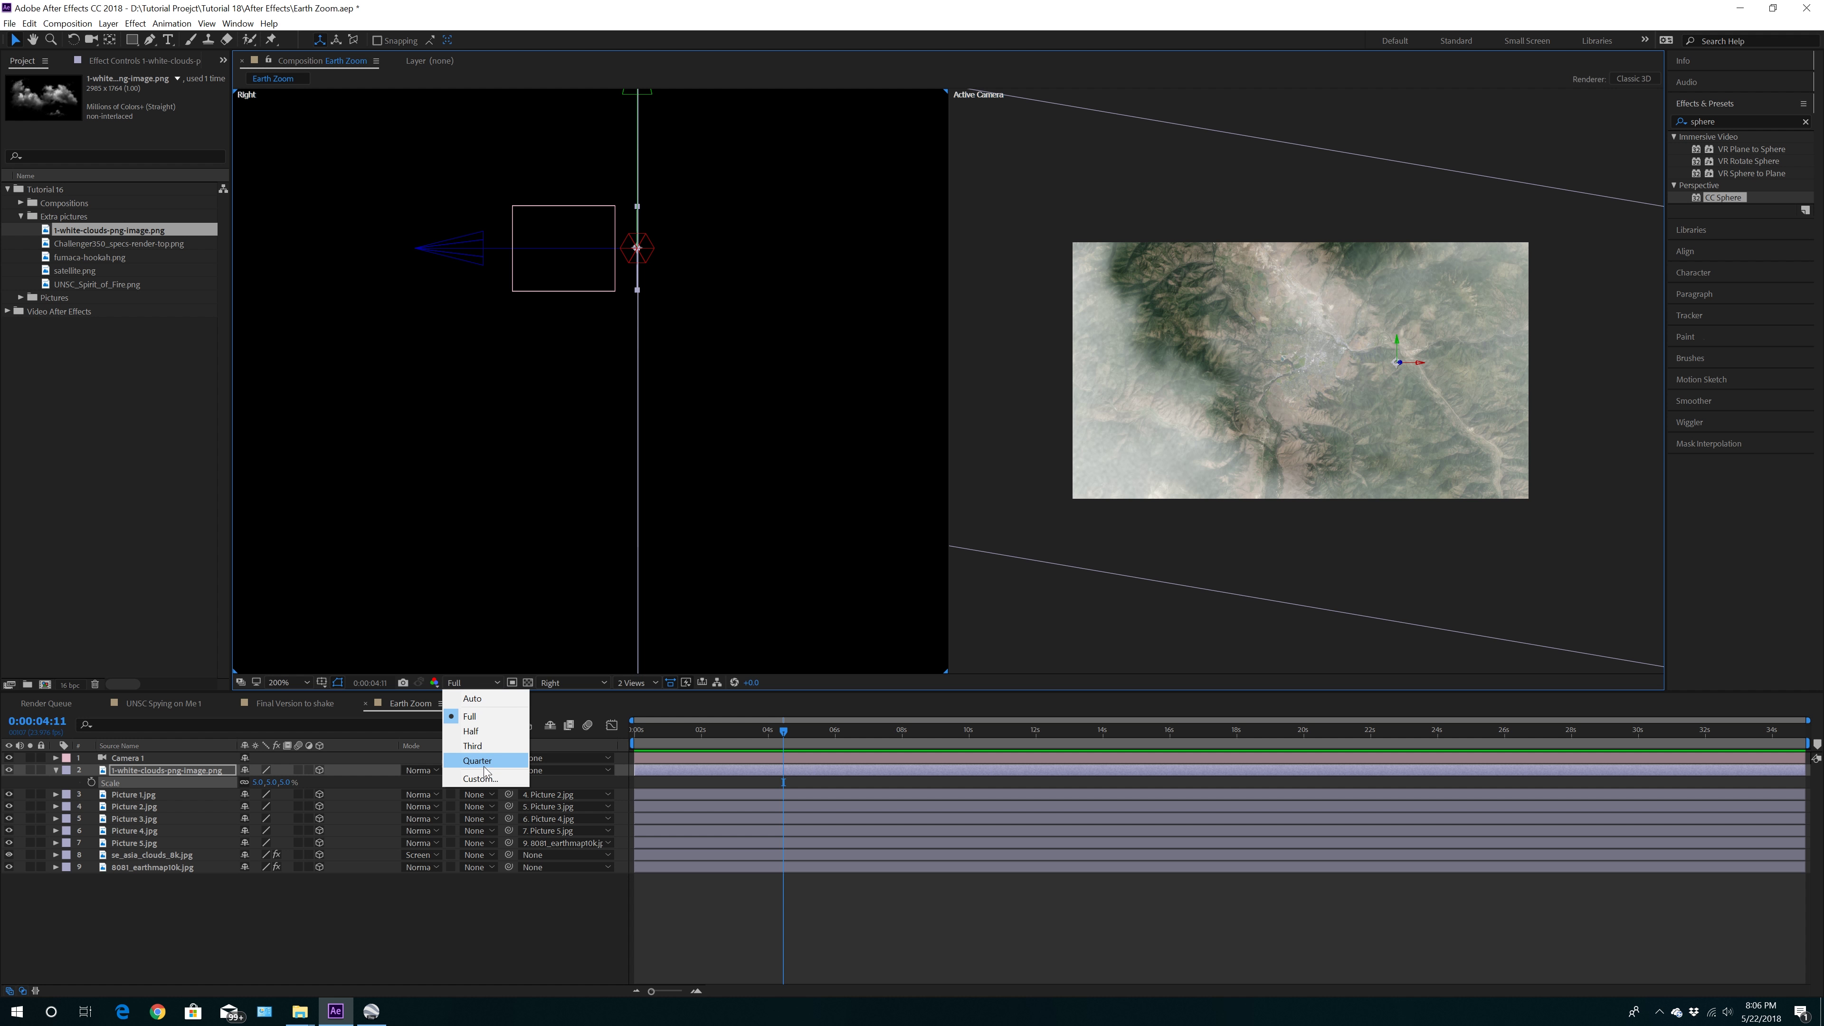
pyautogui.click(482, 733)
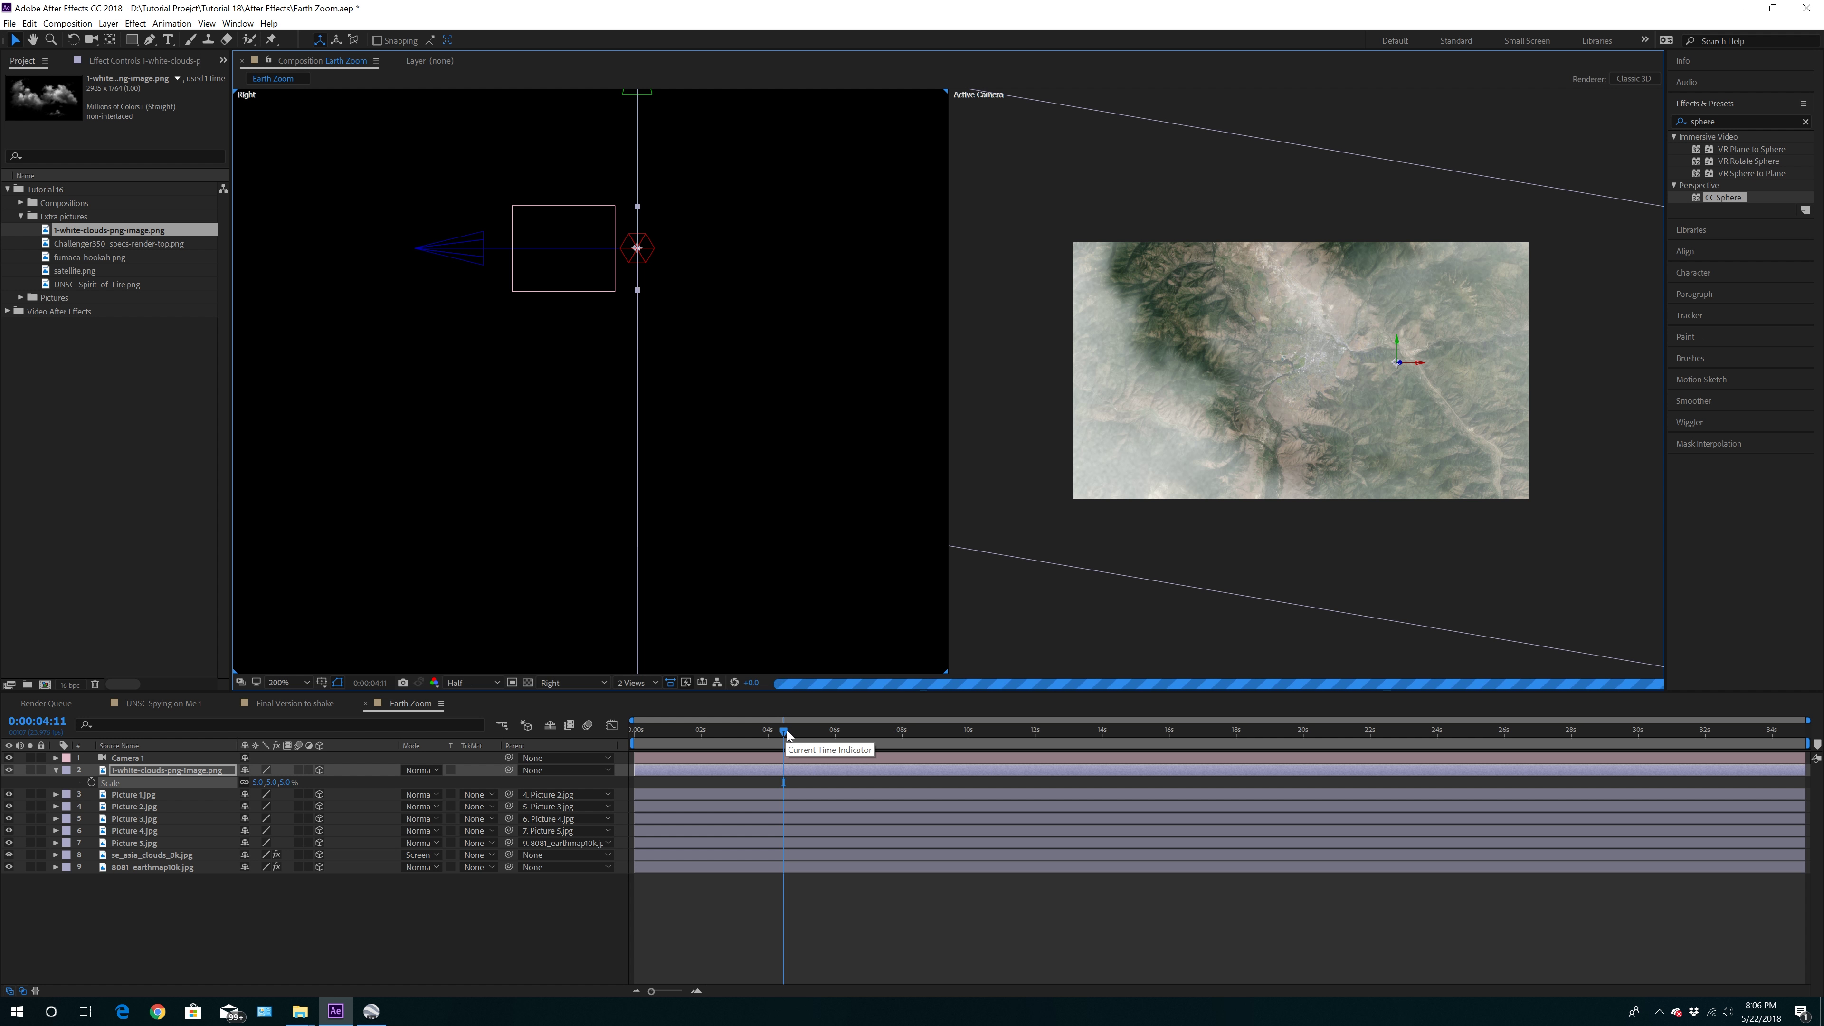
pyautogui.moveTo(788, 734); pyautogui.dragTo(634, 788)
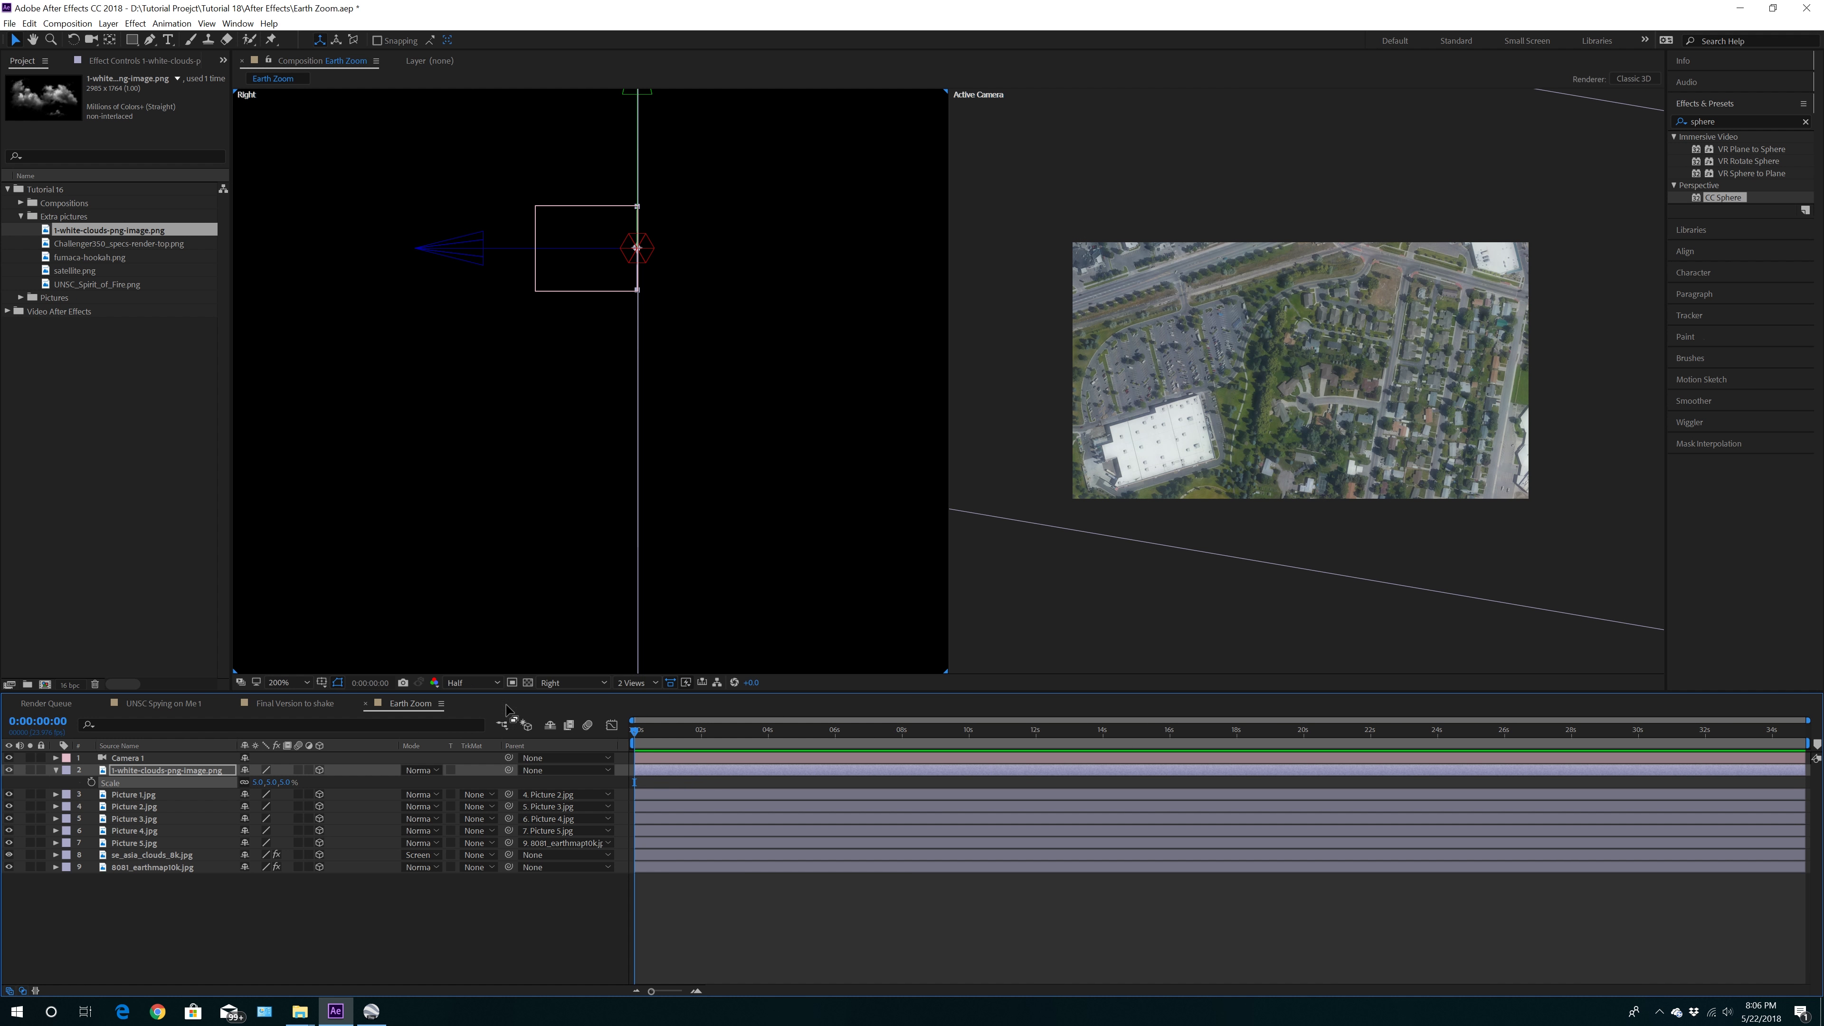
# Reveal the white clouds layer's Opacity property and go to 0:00:01:00
pyautogui.click(194, 774)
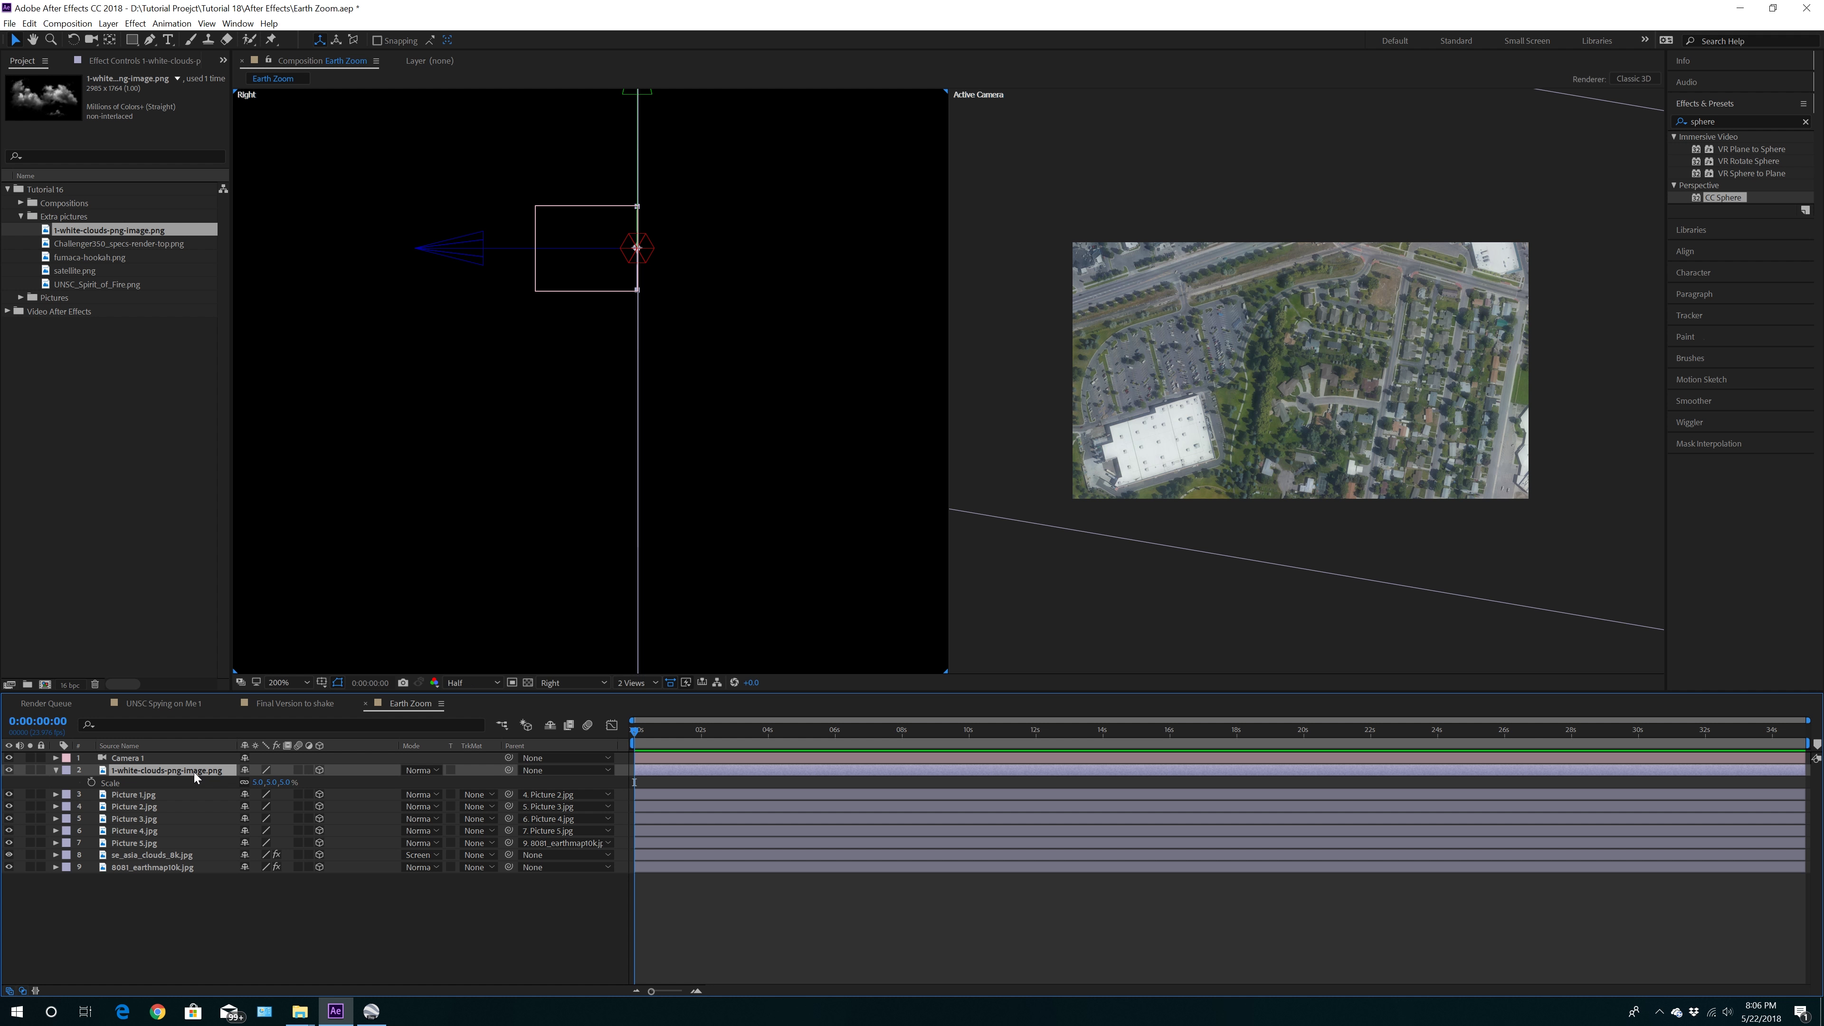
pyautogui.press('t')
pyautogui.click(695, 742)
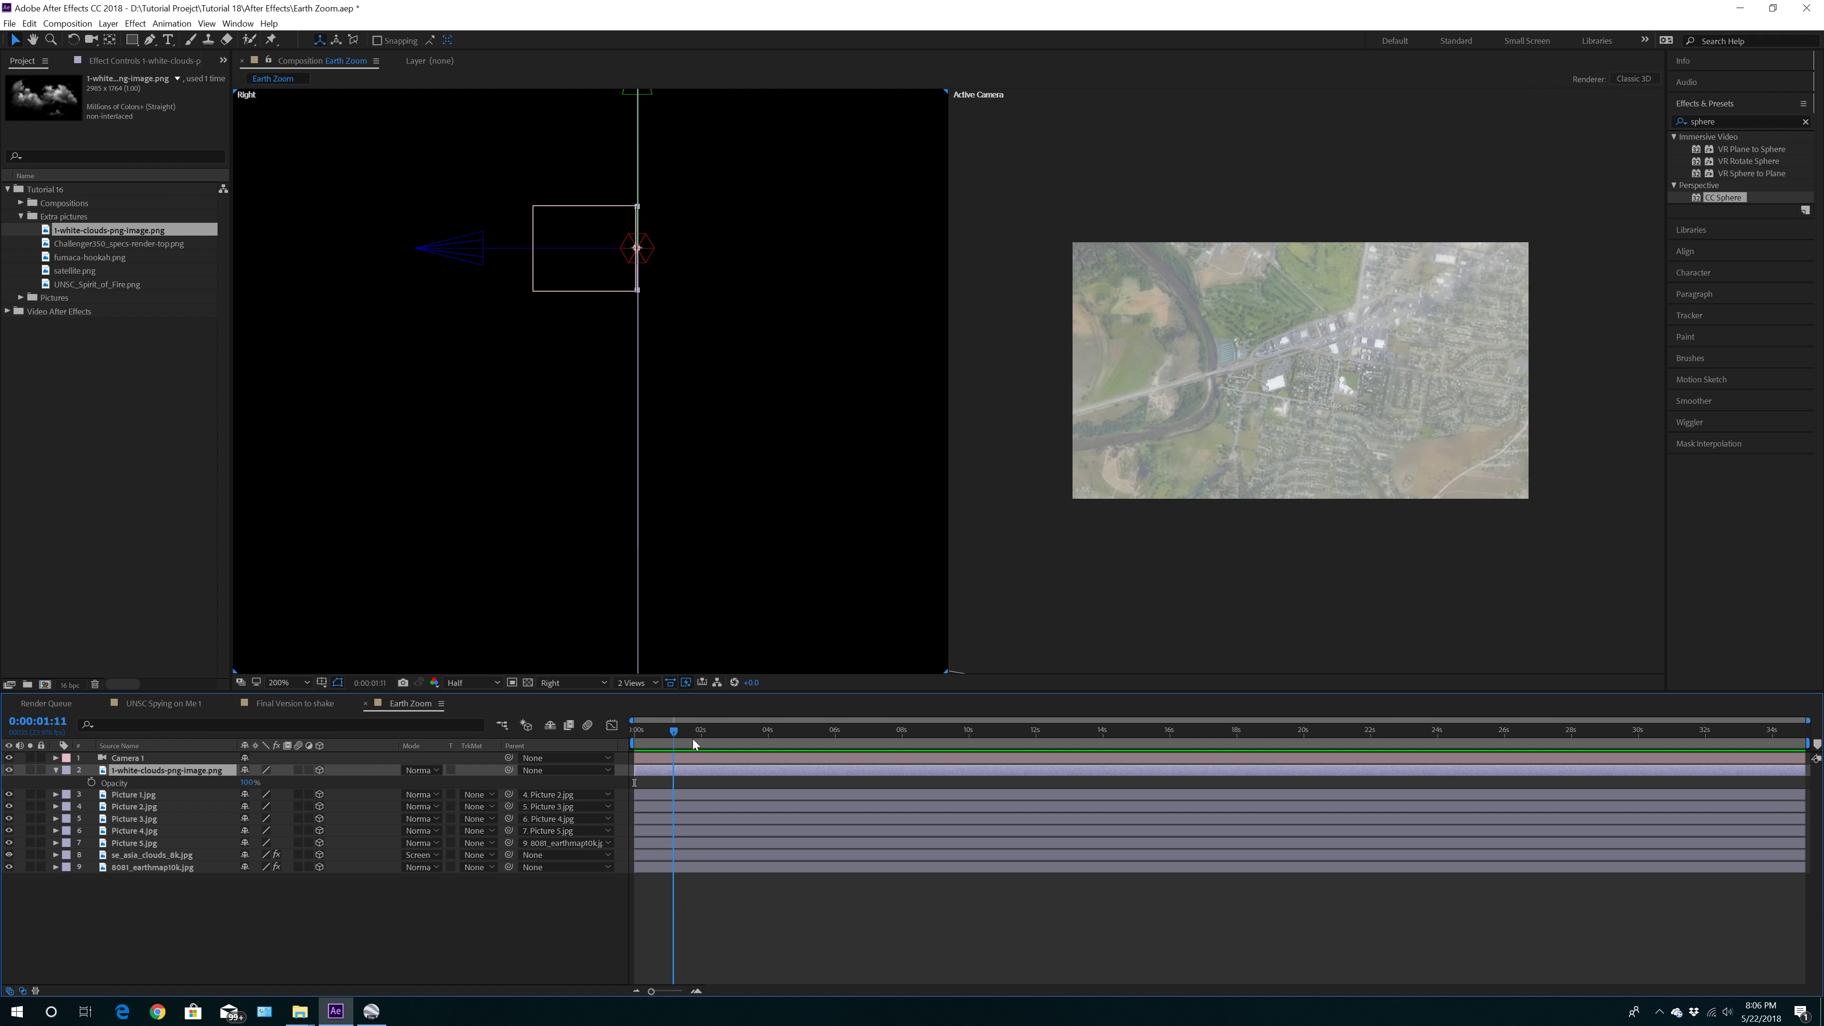
pyautogui.moveTo(695, 745)
pyautogui.mouseDown()
pyautogui.moveTo(654, 747)
pyautogui.moveTo(668, 753)
pyautogui.mouseUp()
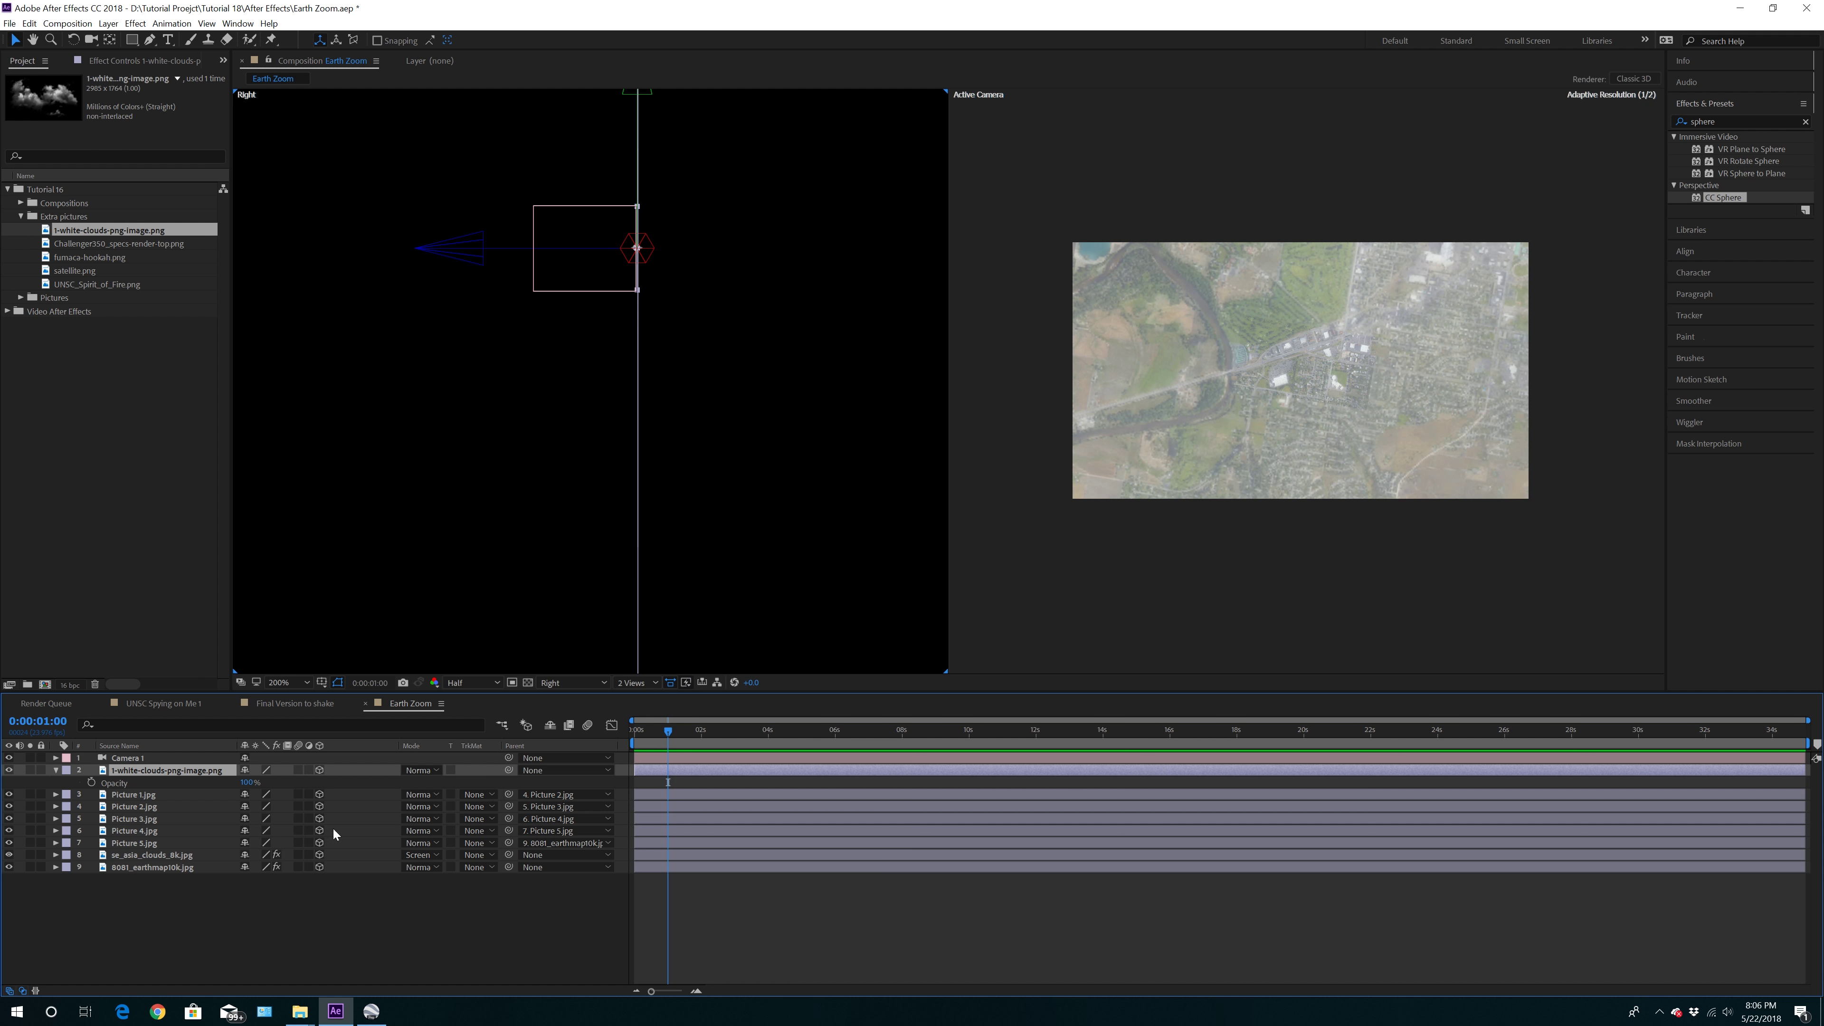
pyautogui.click(248, 783)
pyautogui.write('0')
pyautogui.press('Return')
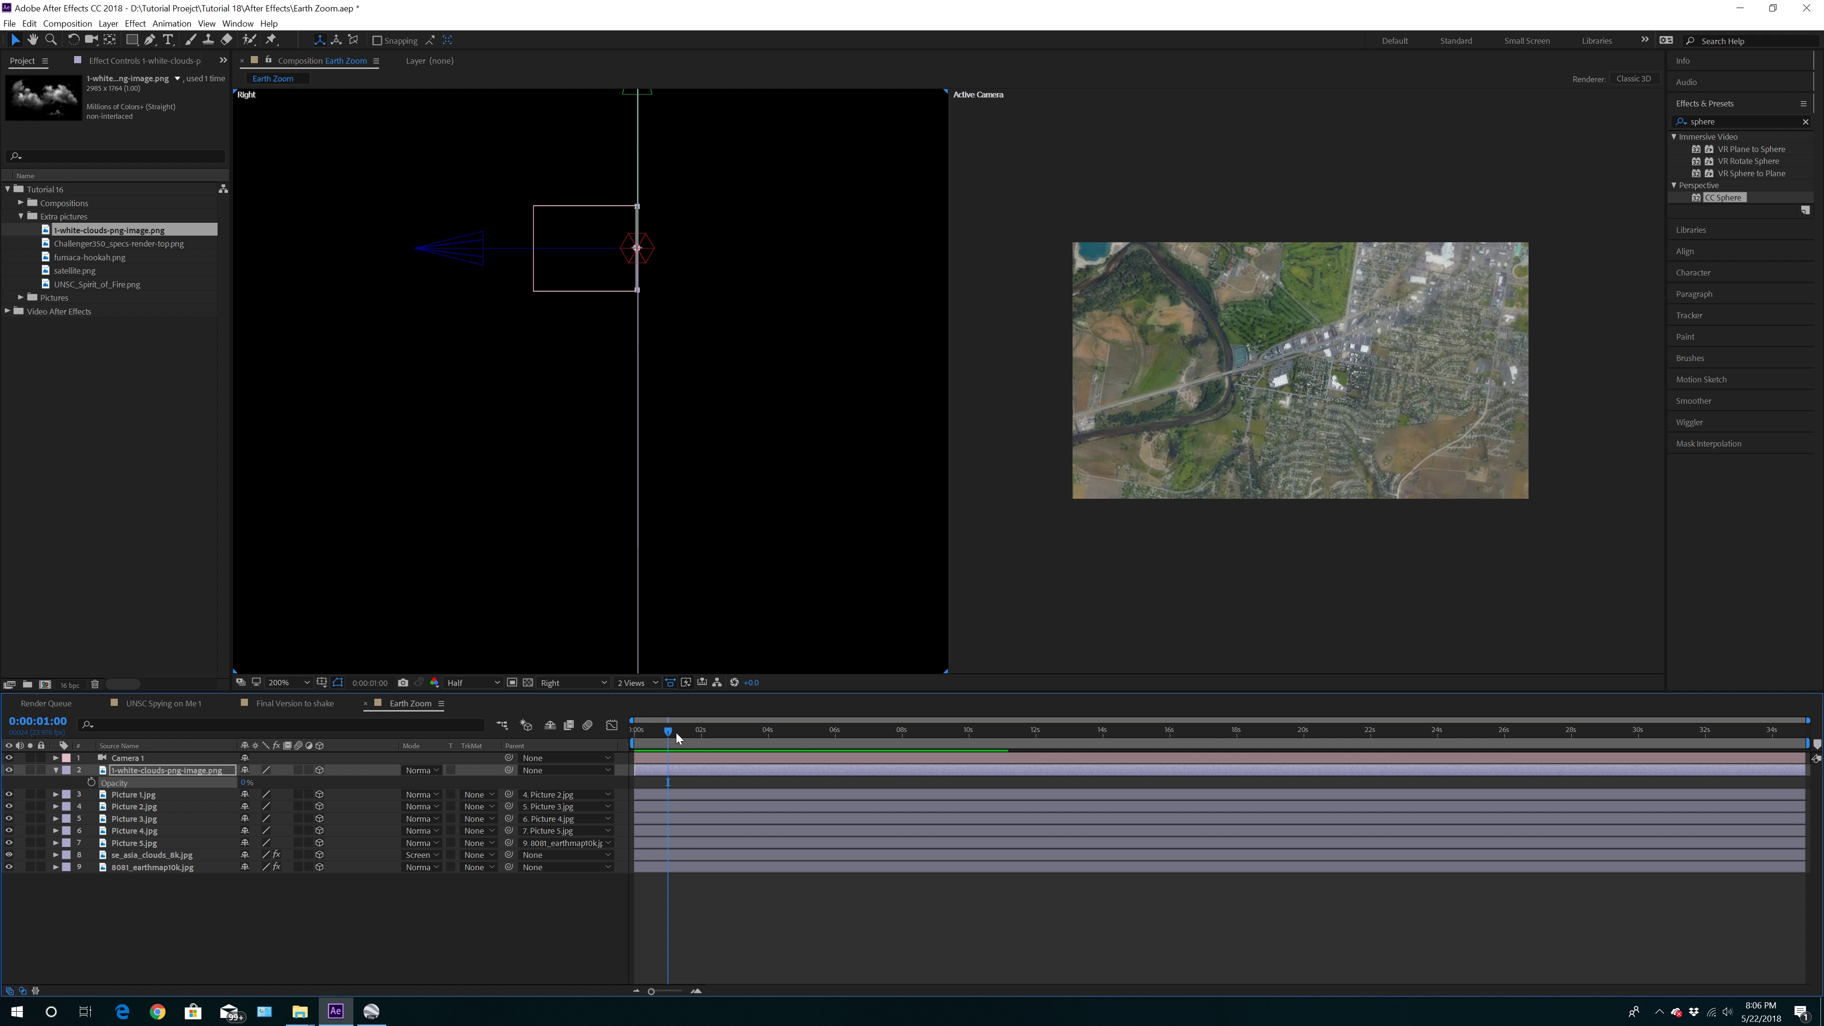
pyautogui.click(733, 744)
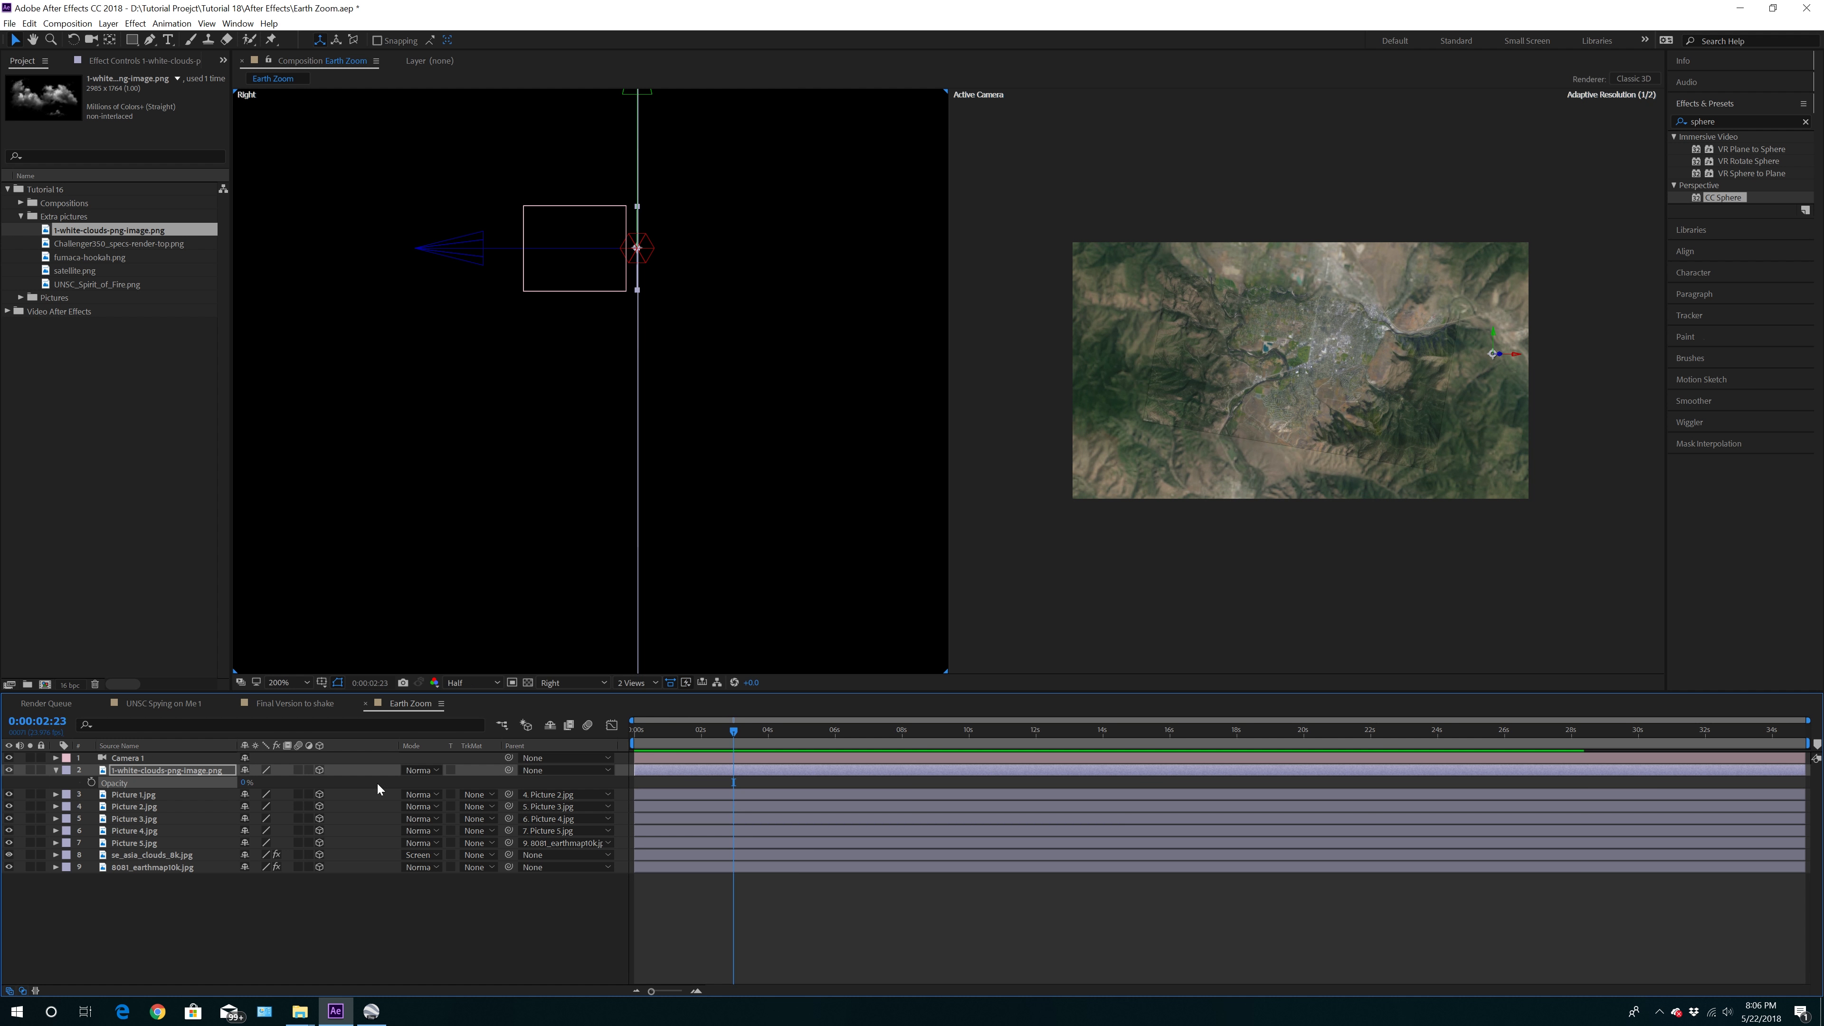
pyautogui.moveTo(248, 784); pyautogui.dragTo(595, 761)
# Keyframe the white clouds layer's opacity from 0% at 0:00:00:22 to 100% at 0:00:03:00
pyautogui.click(91, 783)
pyautogui.moveTo(634, 731); pyautogui.dragTo(666, 781)
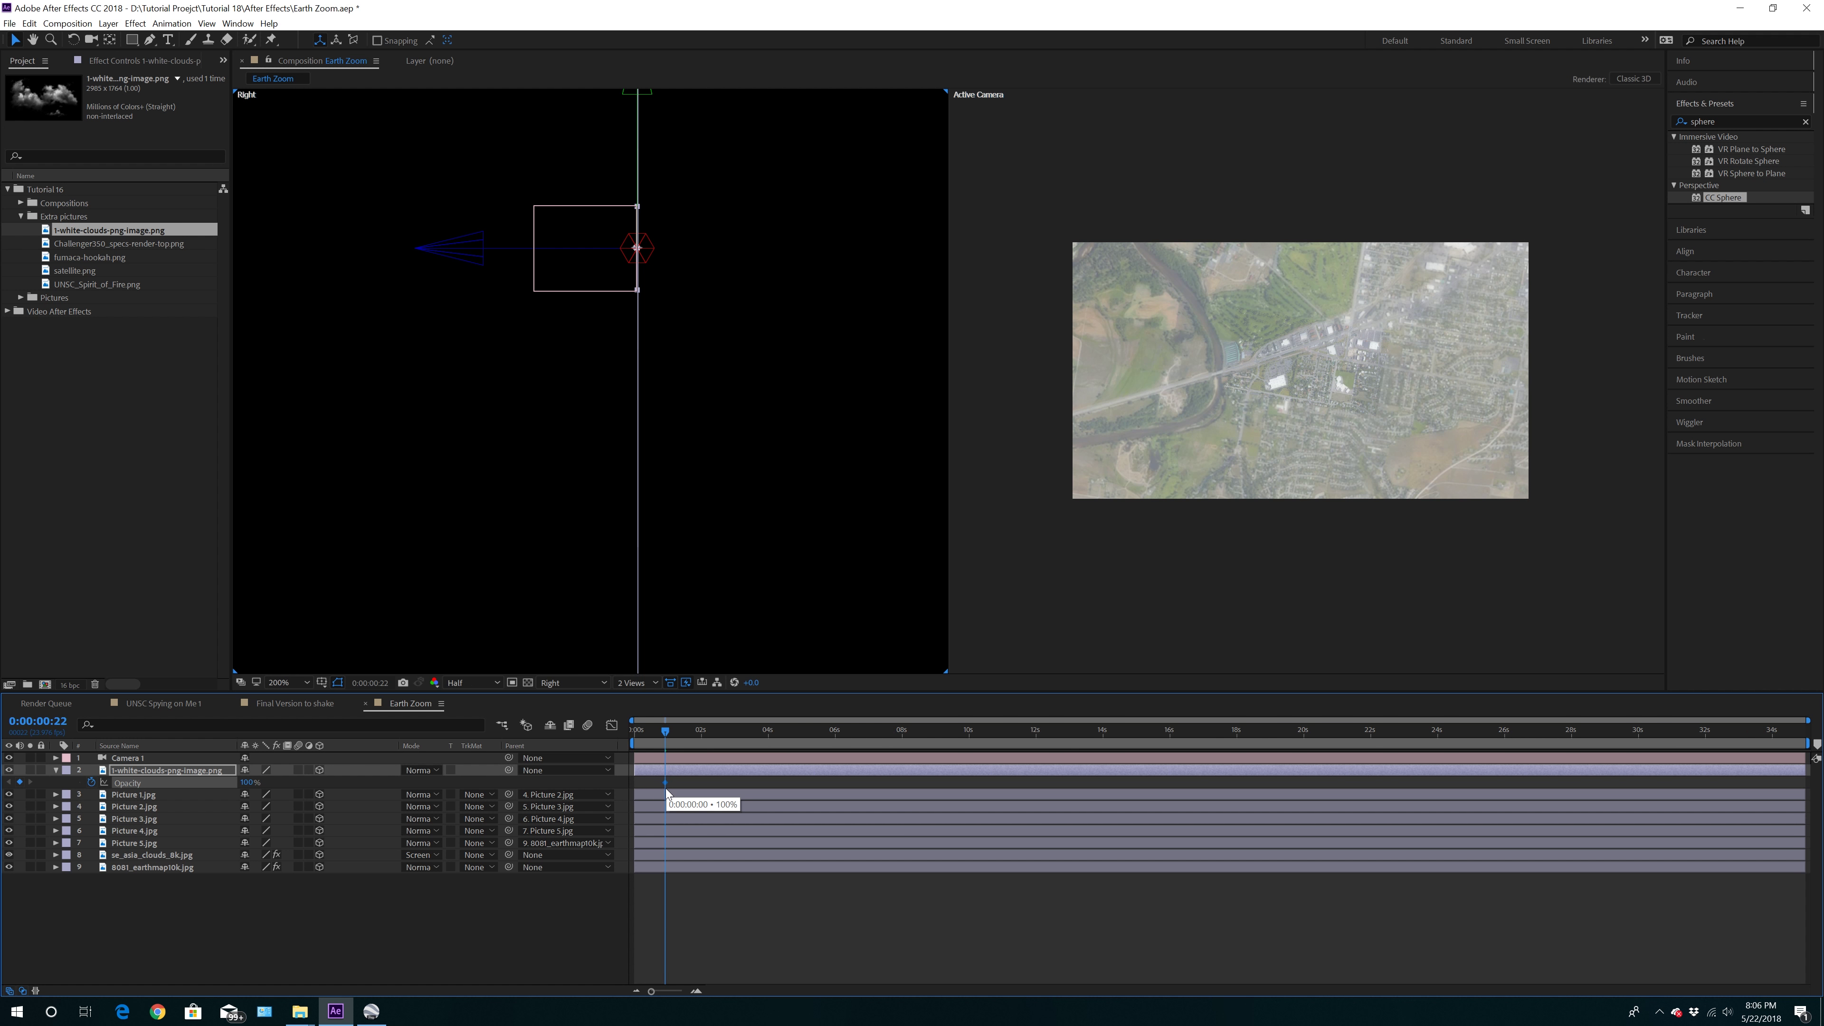
pyautogui.moveTo(250, 784); pyautogui.dragTo(163, 784)
pyautogui.moveTo(665, 734); pyautogui.dragTo(737, 748)
pyautogui.moveTo(247, 782); pyautogui.dragTo(797, 811)
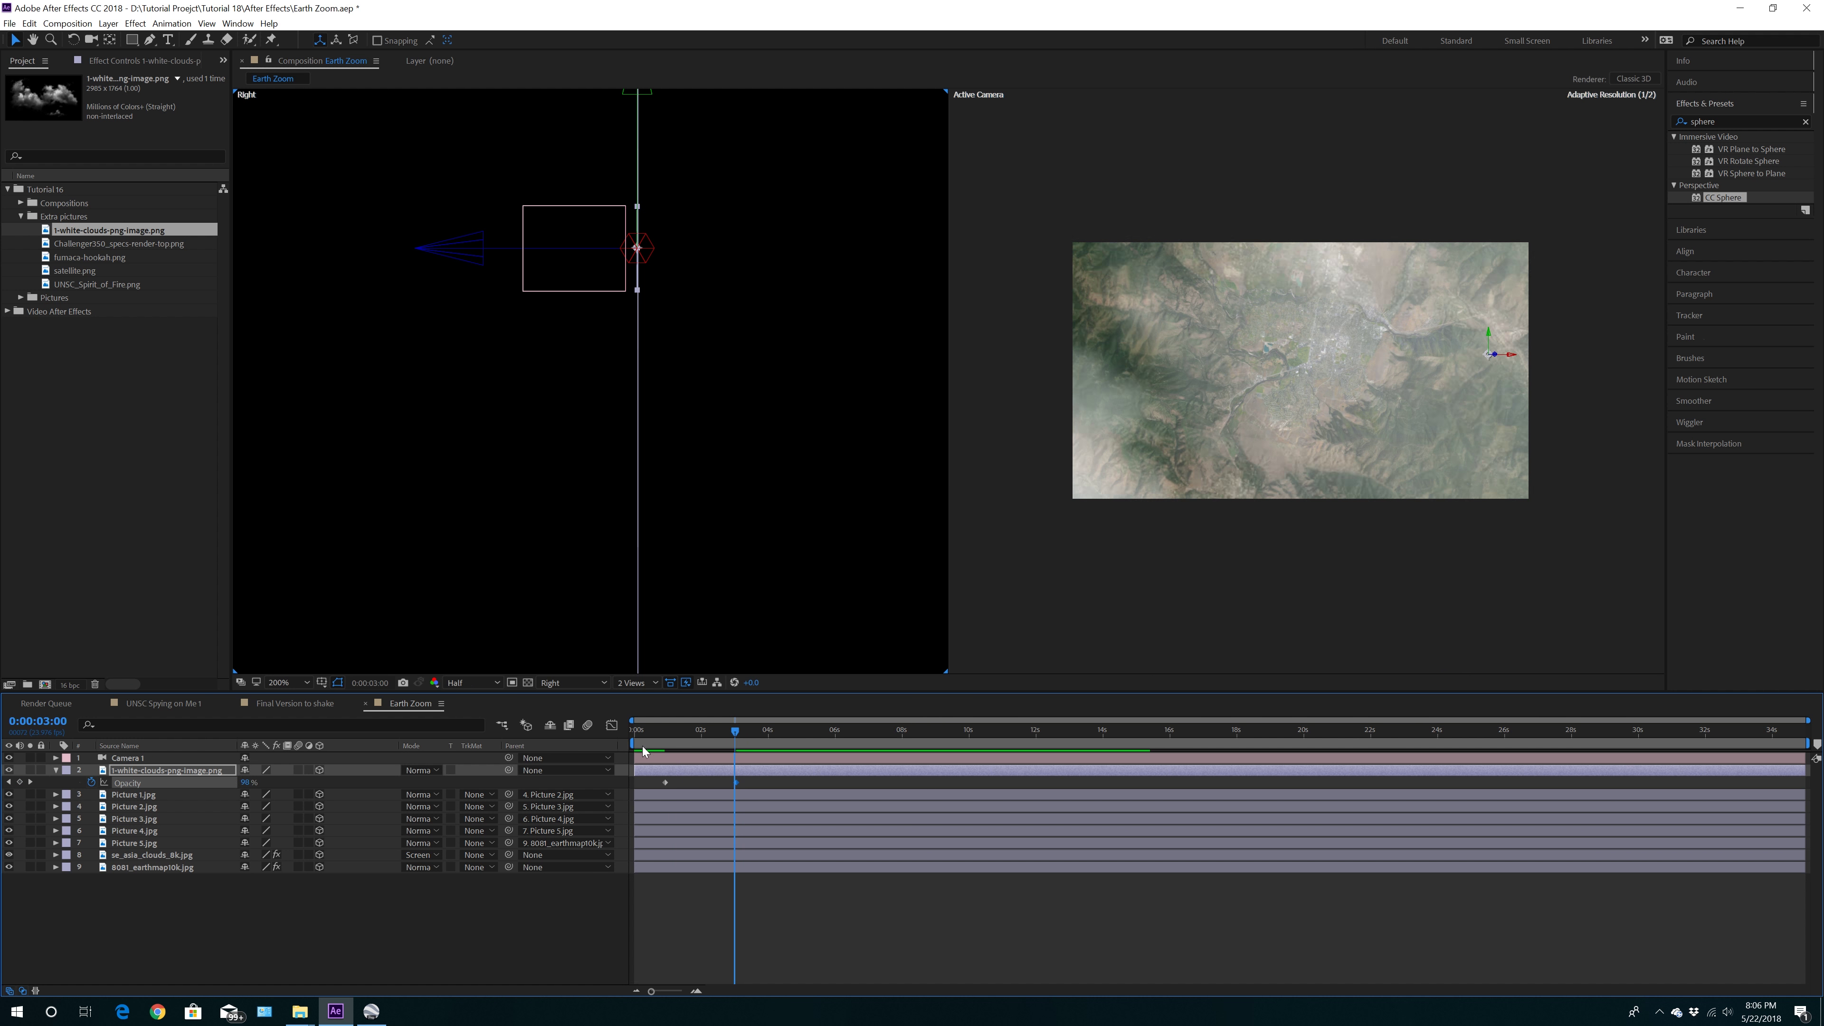
# Shift both opacity keyframes of the white clouds layer earlier so the fade ends at about the 2-second mark
pyautogui.click(641, 753)
pyautogui.moveTo(642, 753); pyautogui.dragTo(647, 800)
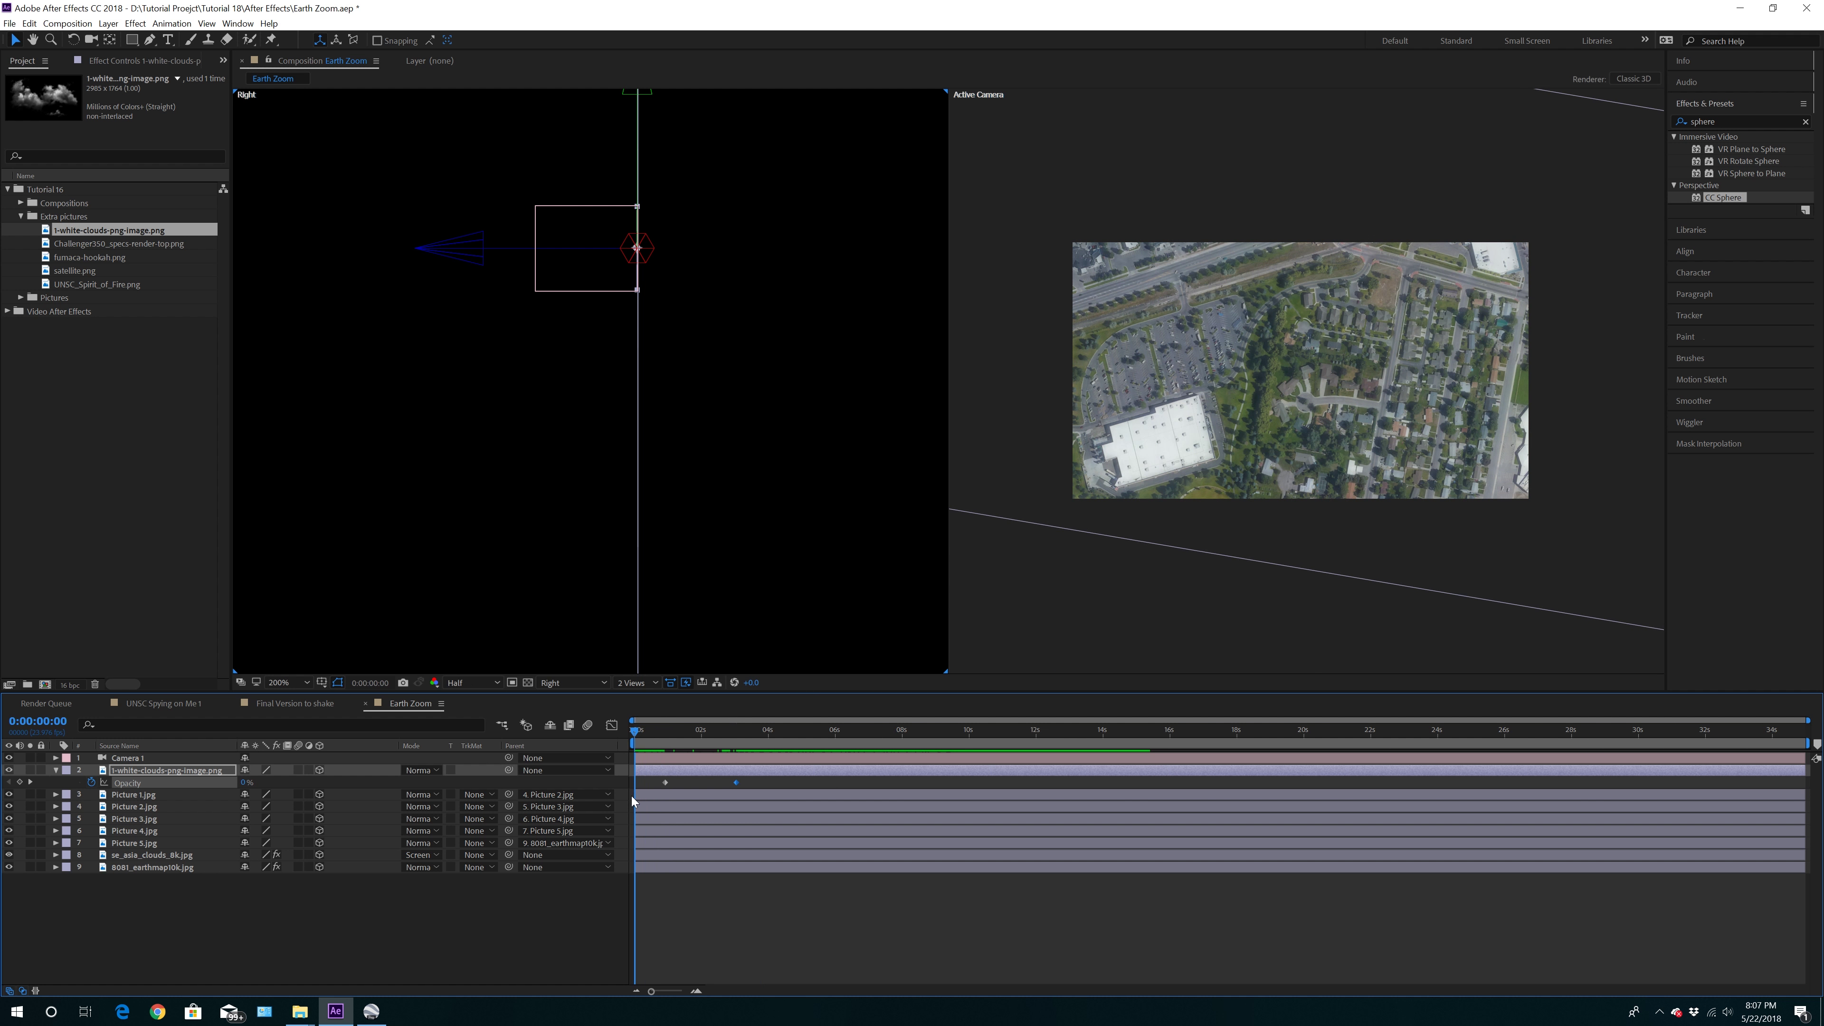
pyautogui.moveTo(768, 785); pyautogui.dragTo(698, 786)
pyautogui.click(722, 785)
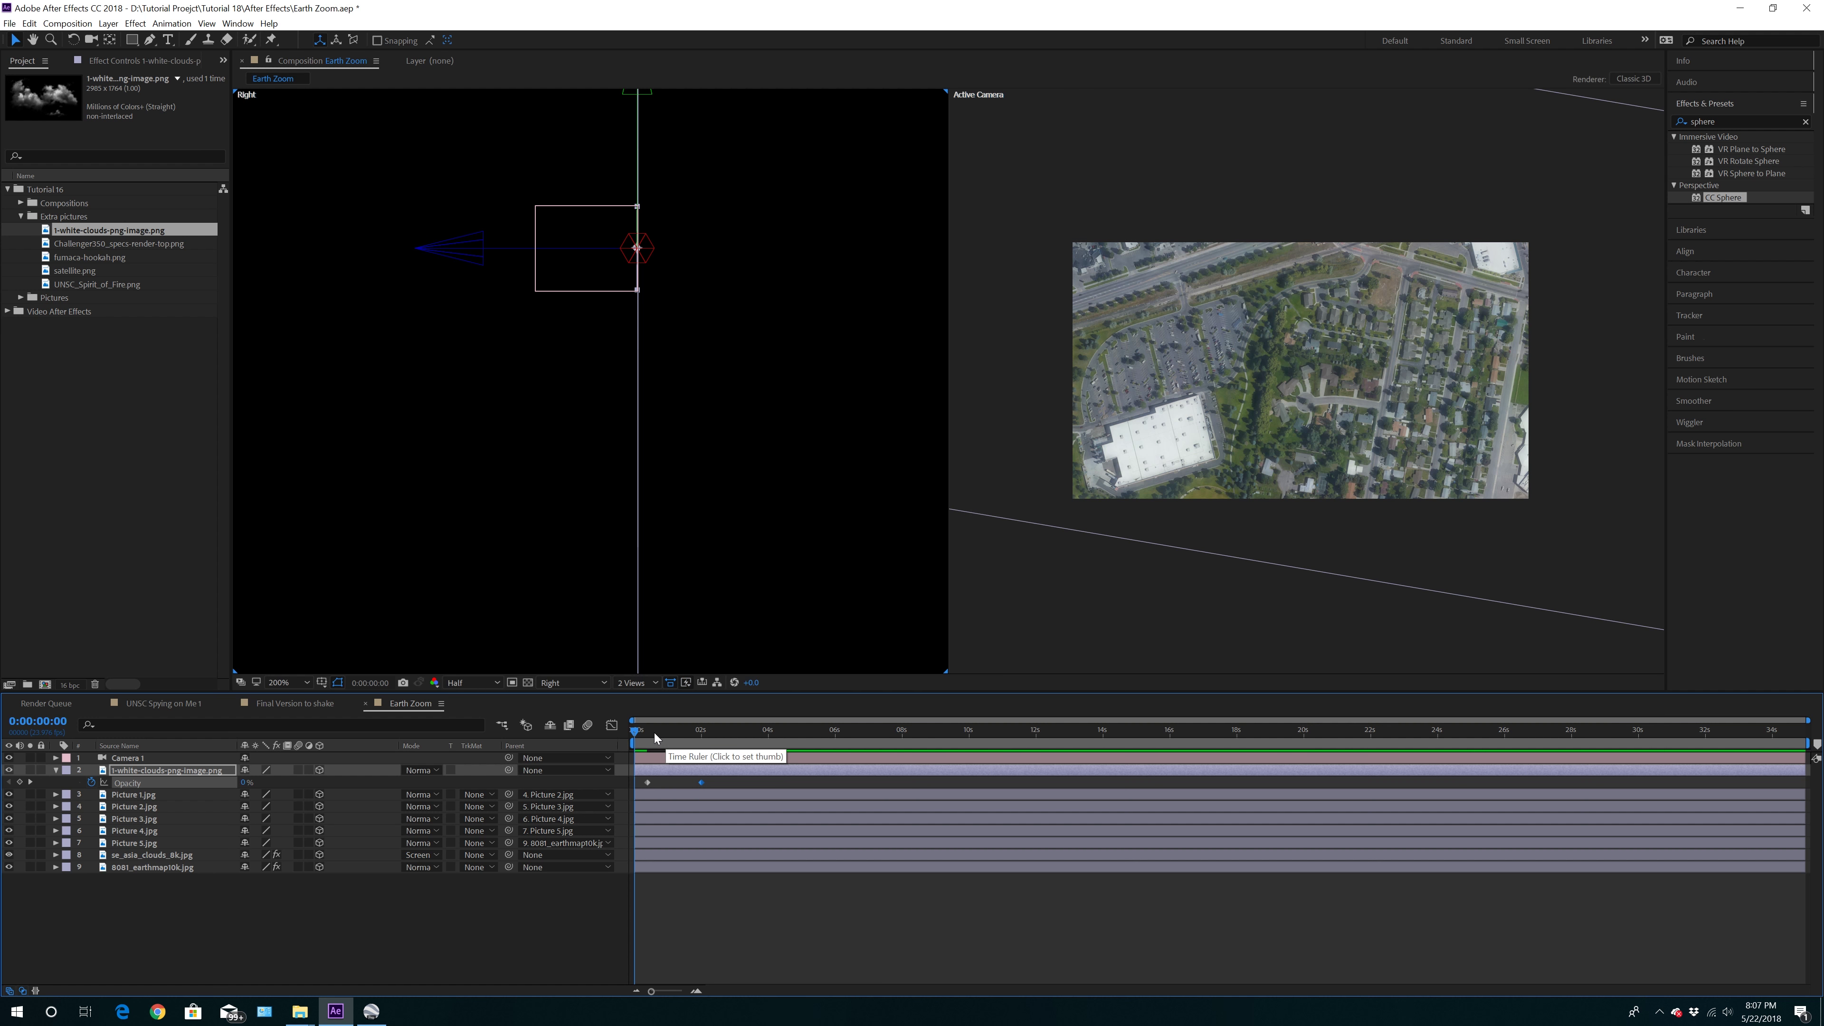
# Go to 0:00:07:19 and add Challenger350_specs-render-top.png directly below Camera 1 as a 3D layer
pyautogui.moveTo(636, 732); pyautogui.dragTo(898, 763)
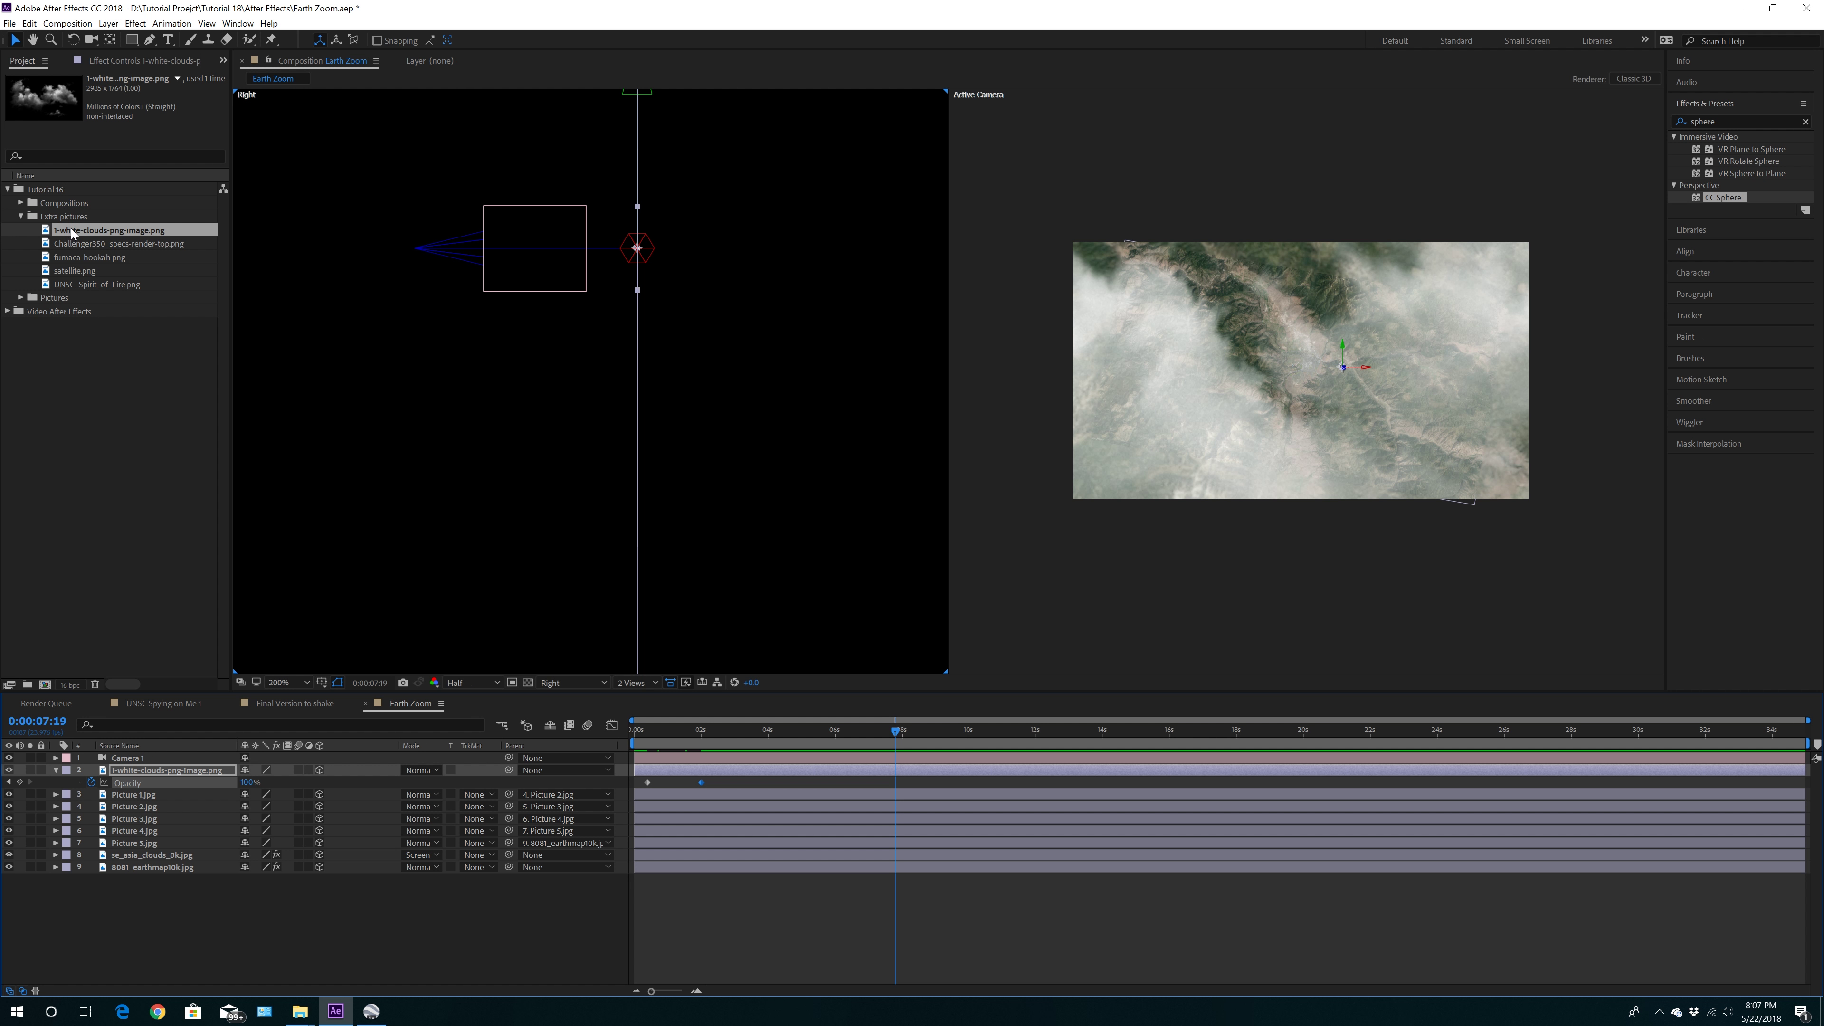
pyautogui.click(77, 244)
pyautogui.moveTo(81, 246); pyautogui.dragTo(137, 770)
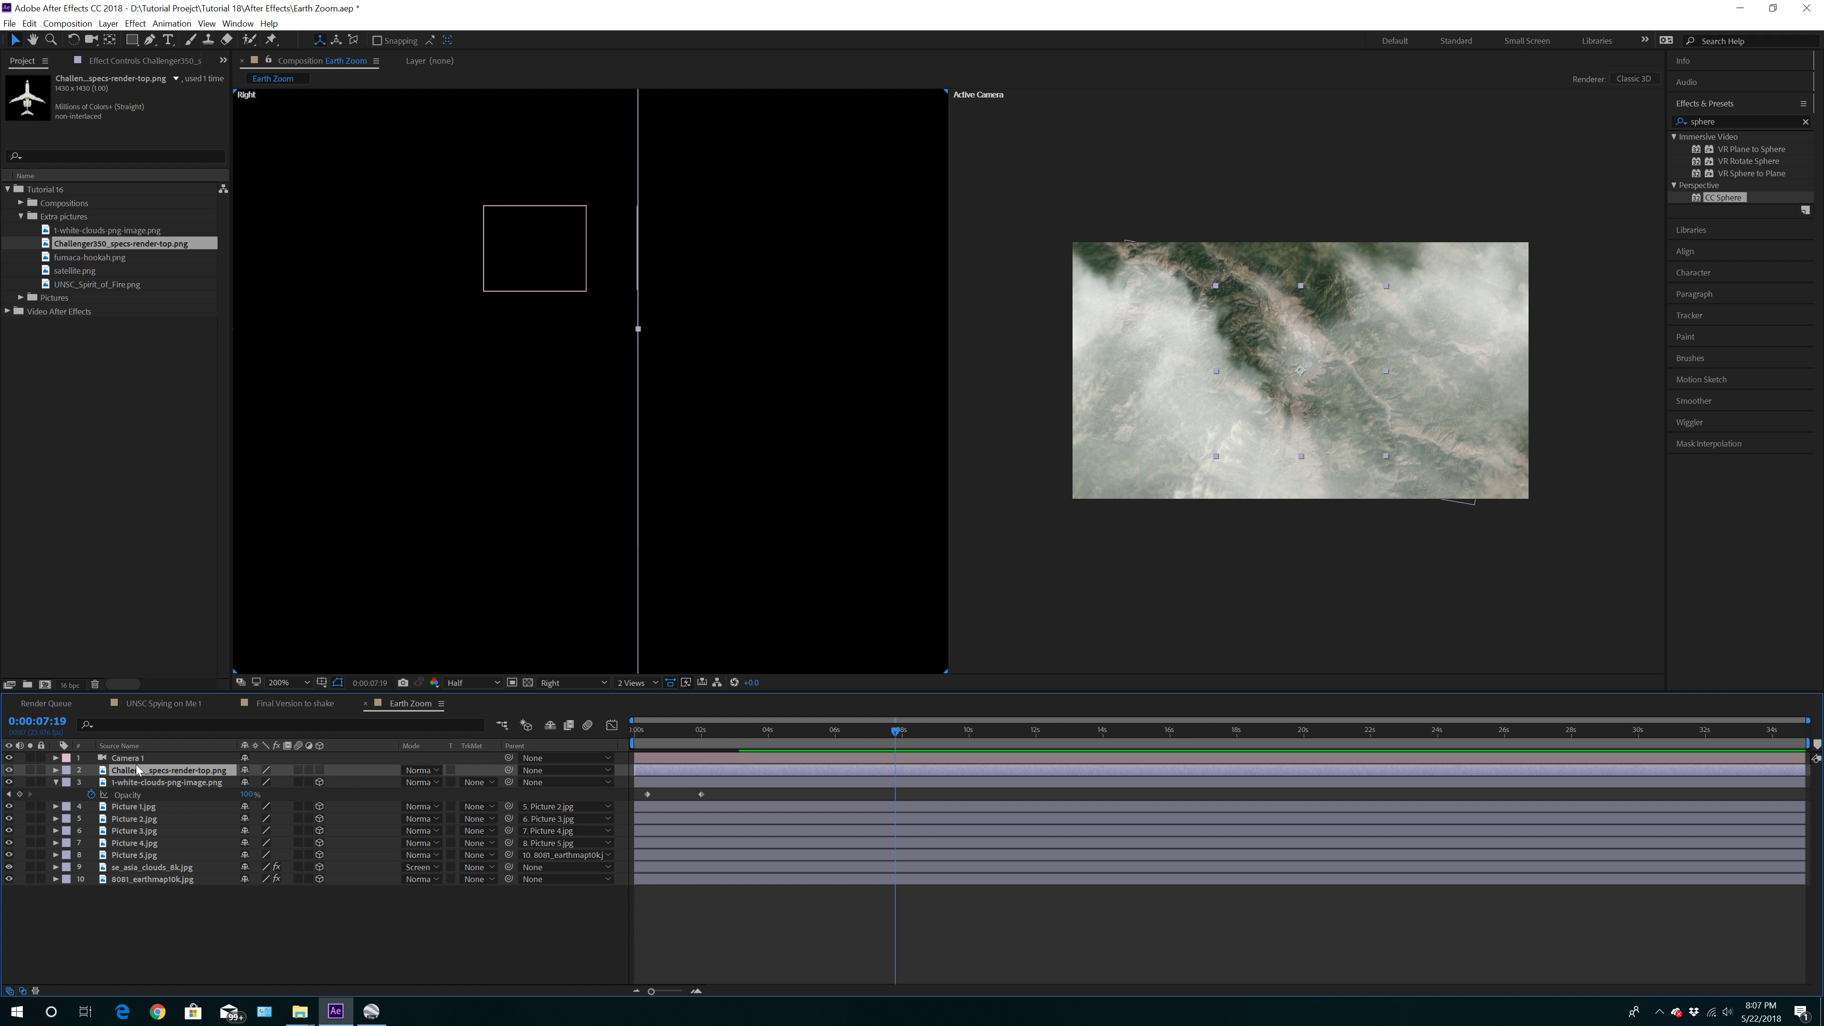
pyautogui.click(320, 771)
# Change the Right view to Top and collapse the white clouds layer's properties, leaving the airplane layer selected
pyautogui.click(571, 682)
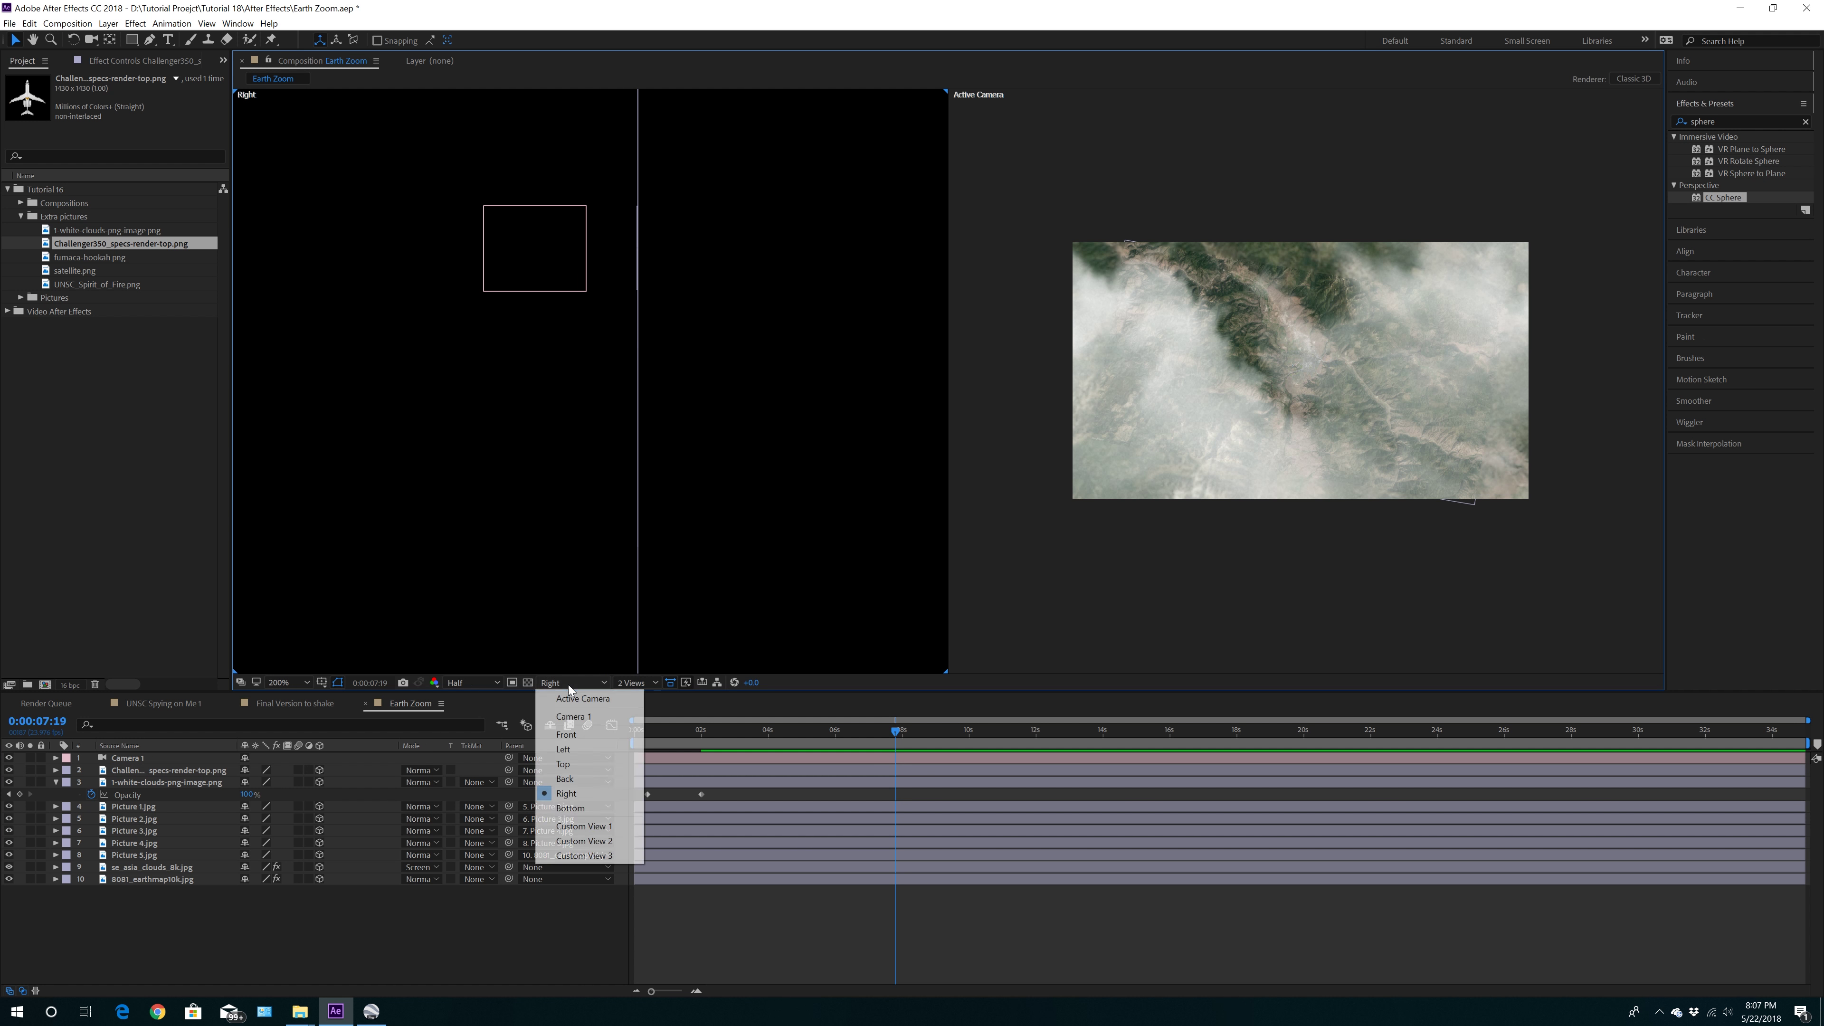
pyautogui.click(575, 766)
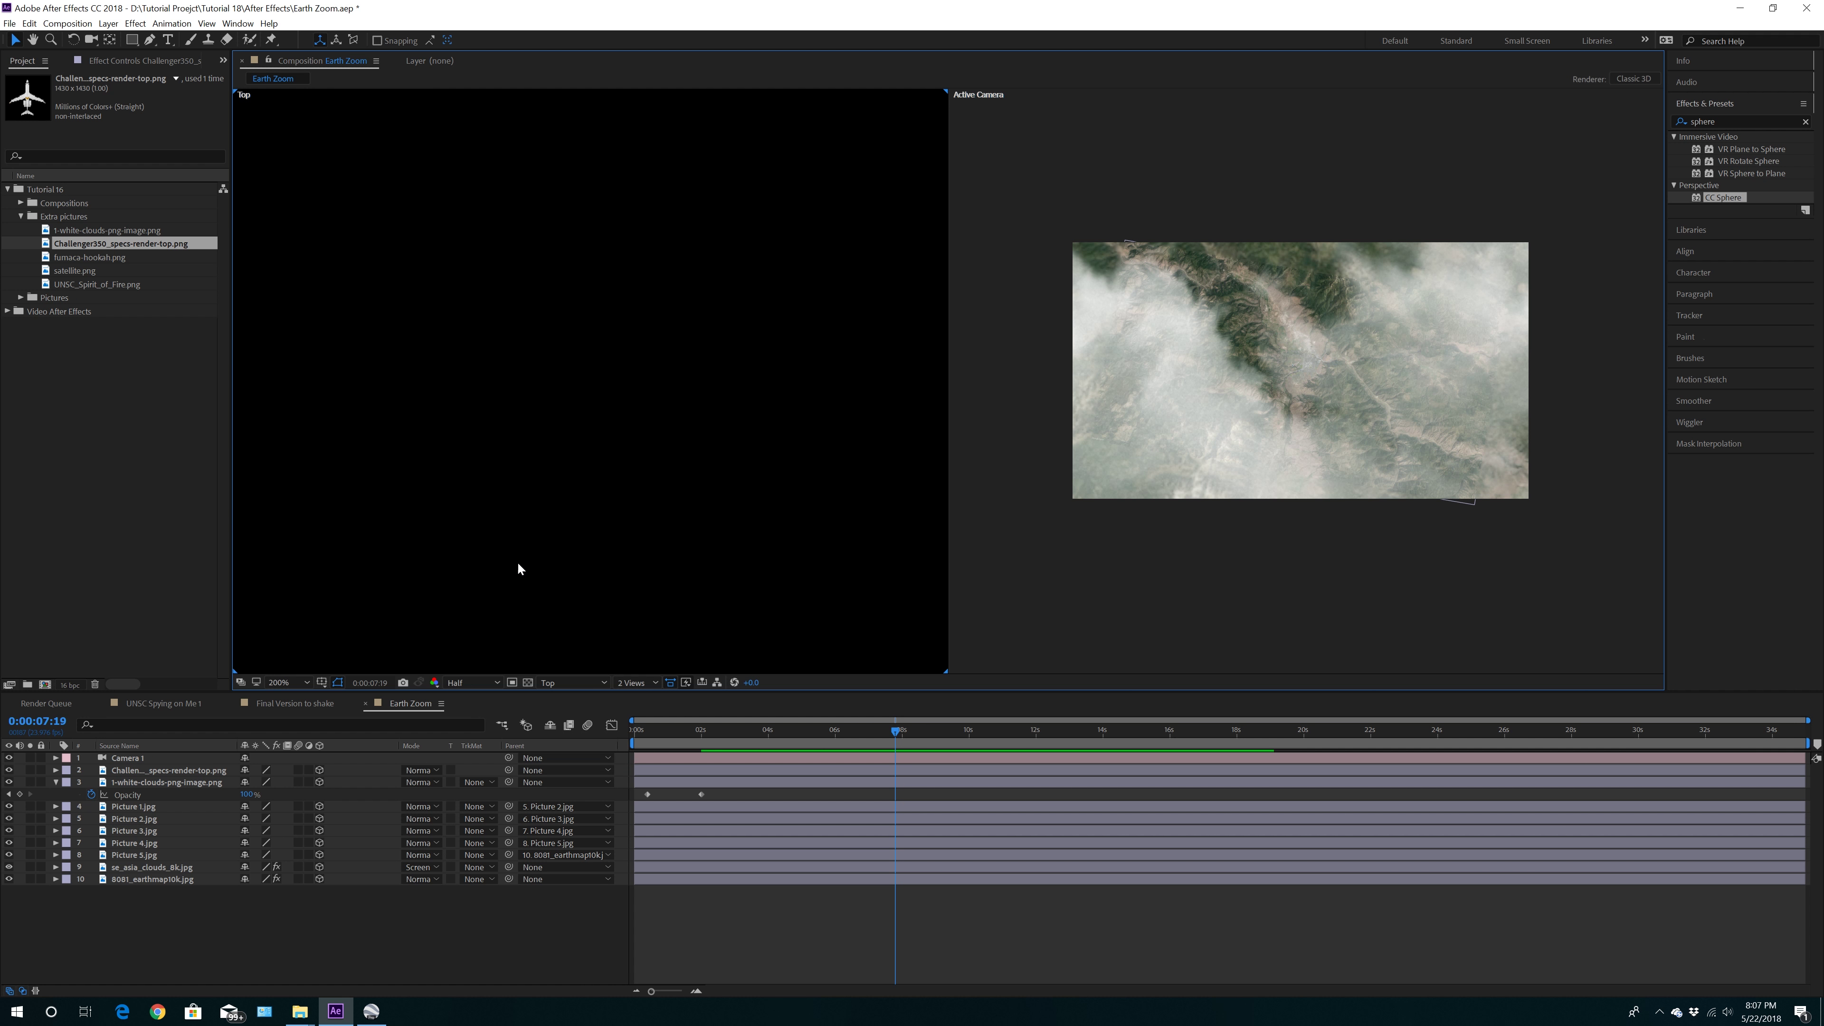
pyautogui.press(',')
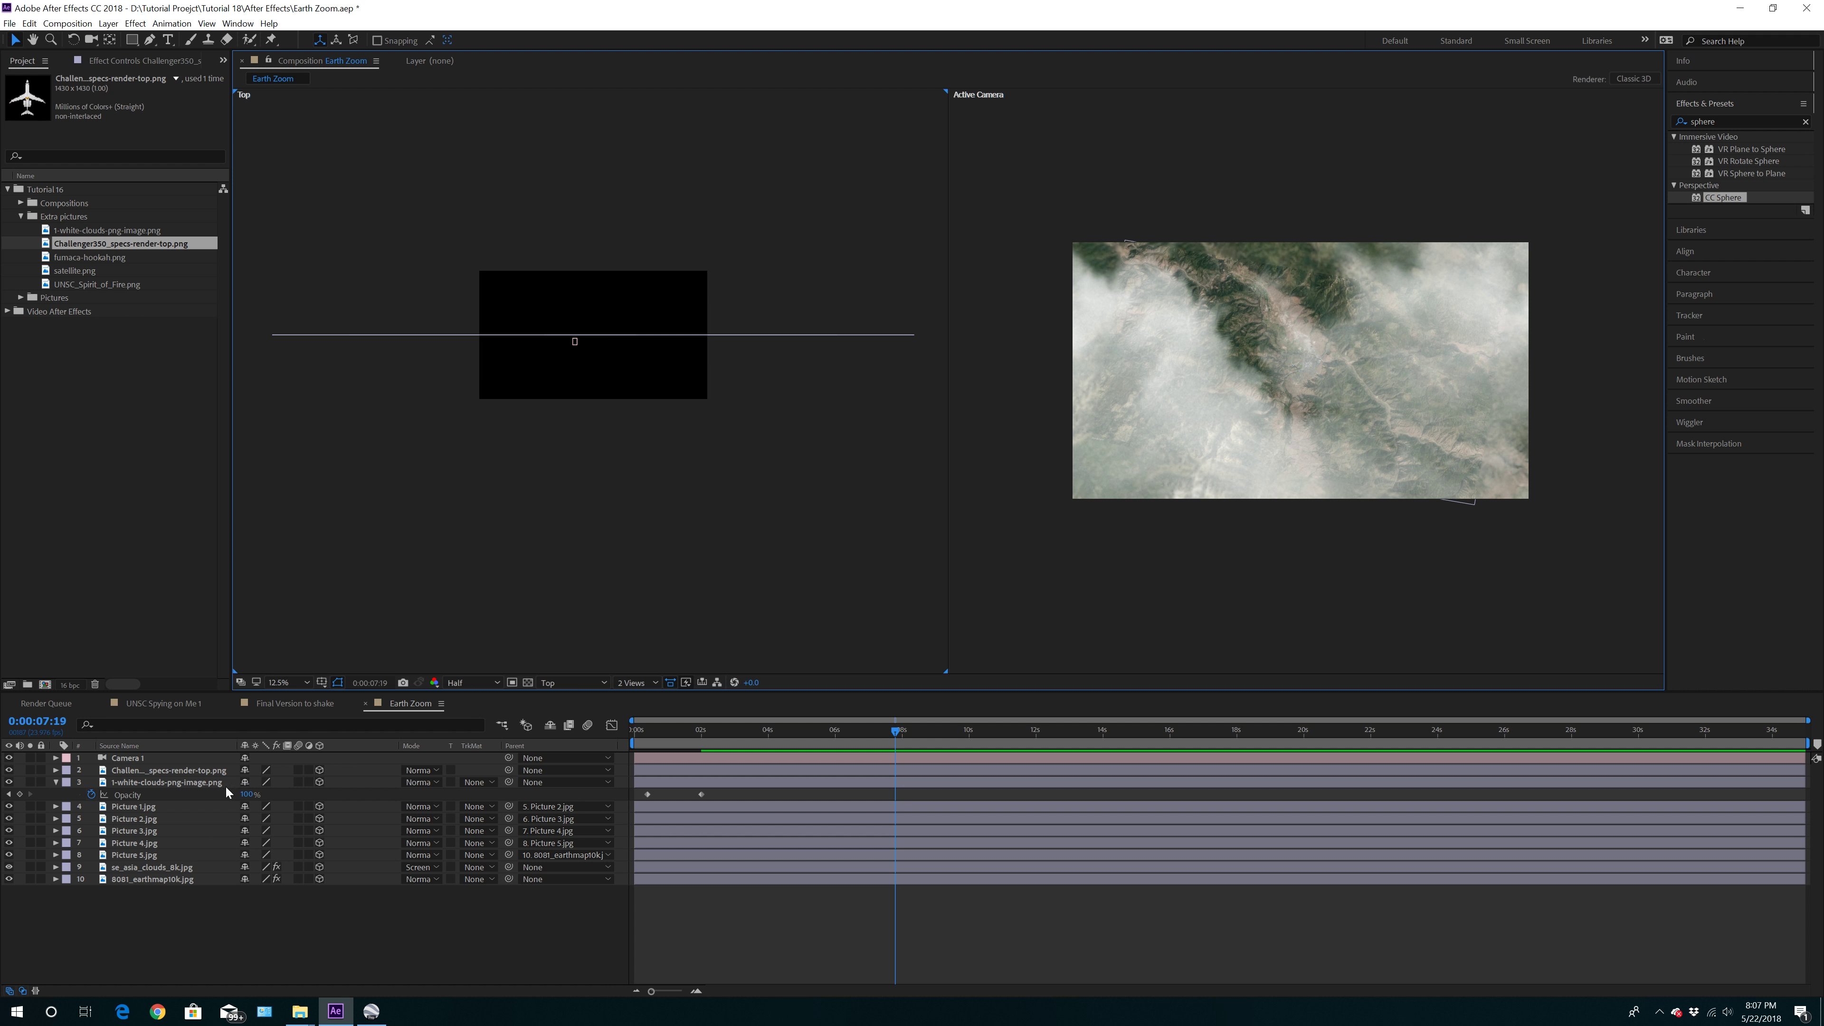
pyautogui.click(136, 783)
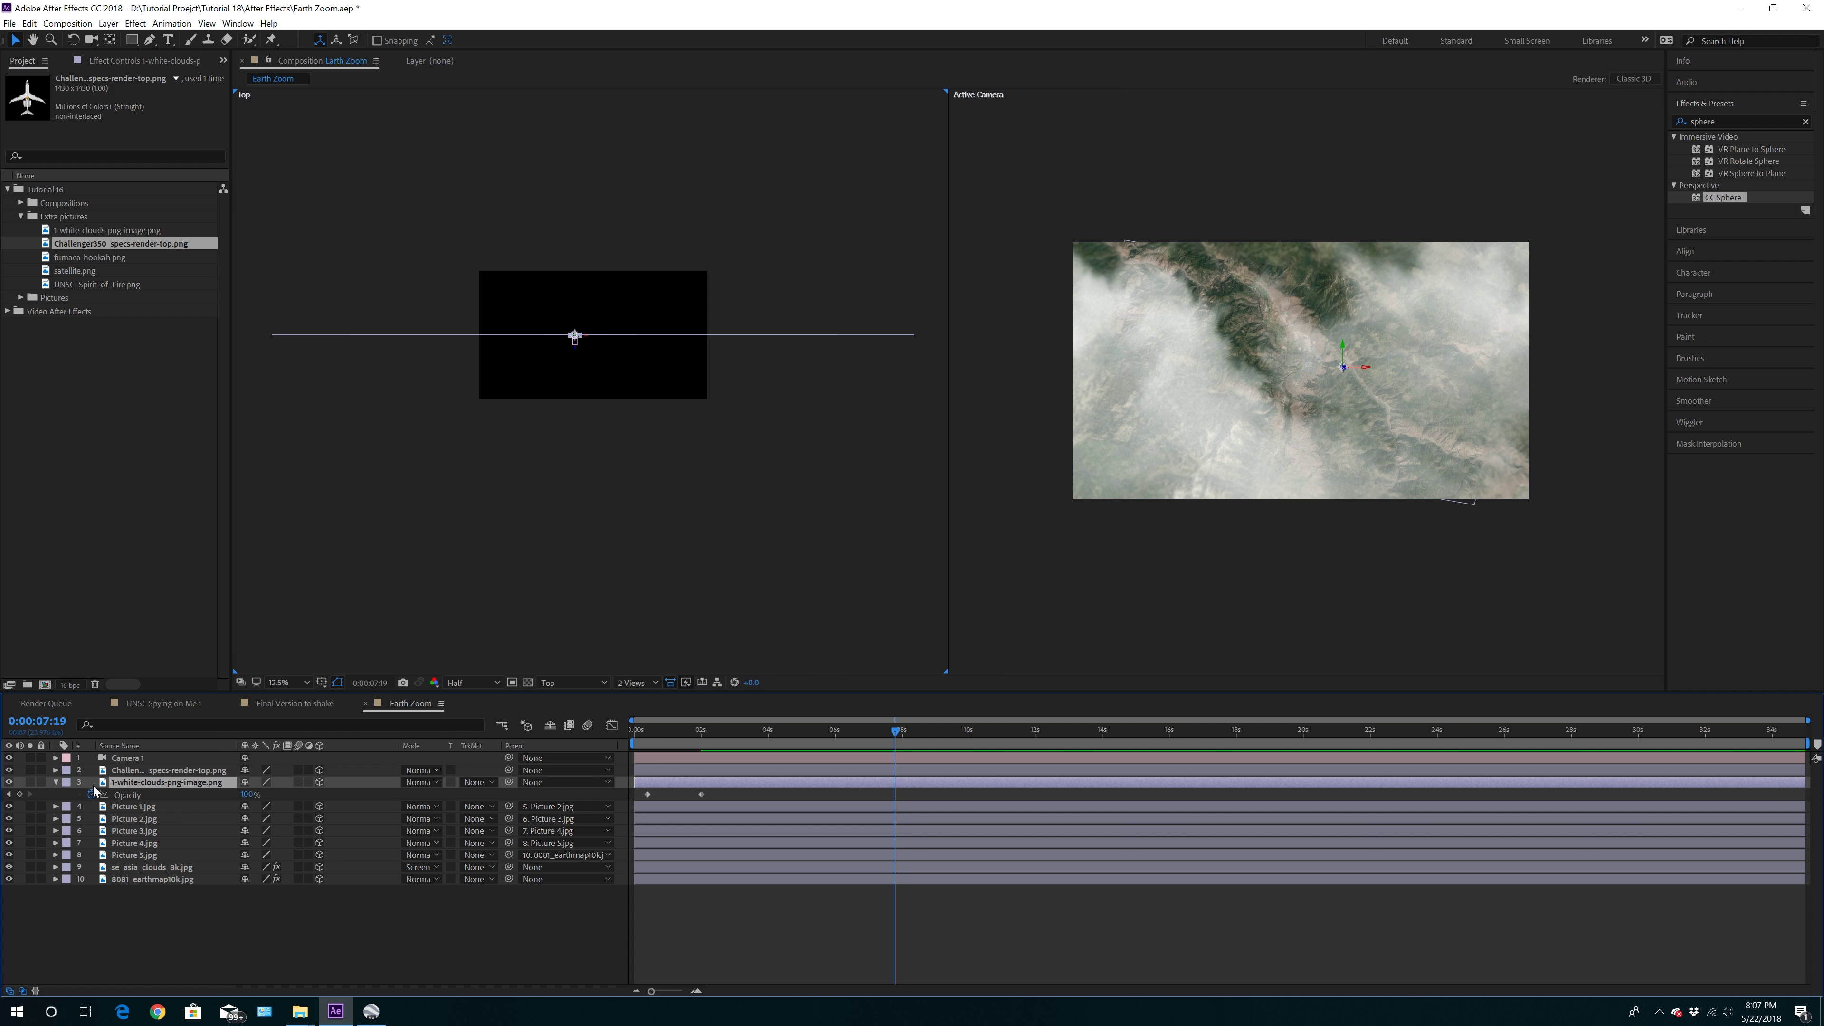
pyautogui.click(56, 782)
pyautogui.click(142, 771)
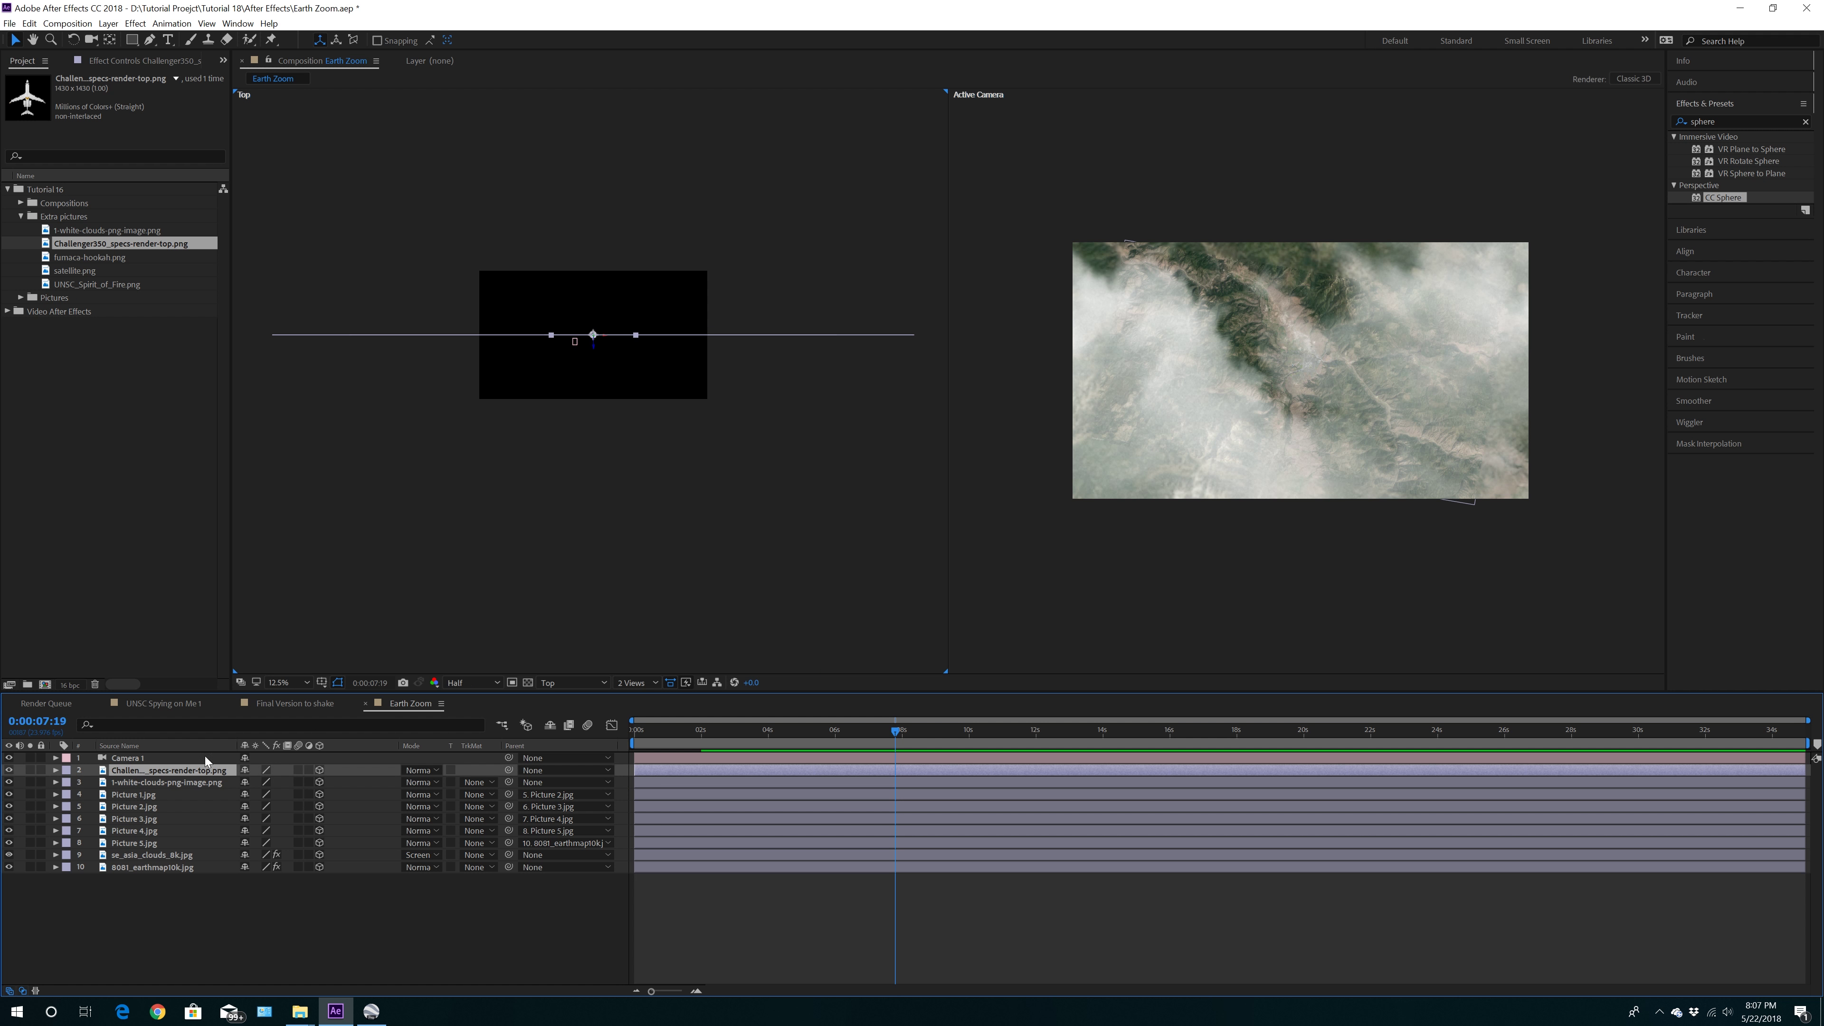
# Scale the airplane layer down to 5% and move it along X in Top view to line up with Camera 1
pyautogui.press('.')
pyautogui.press('.')
pyautogui.moveTo(625, 399); pyautogui.dragTo(672, 509)
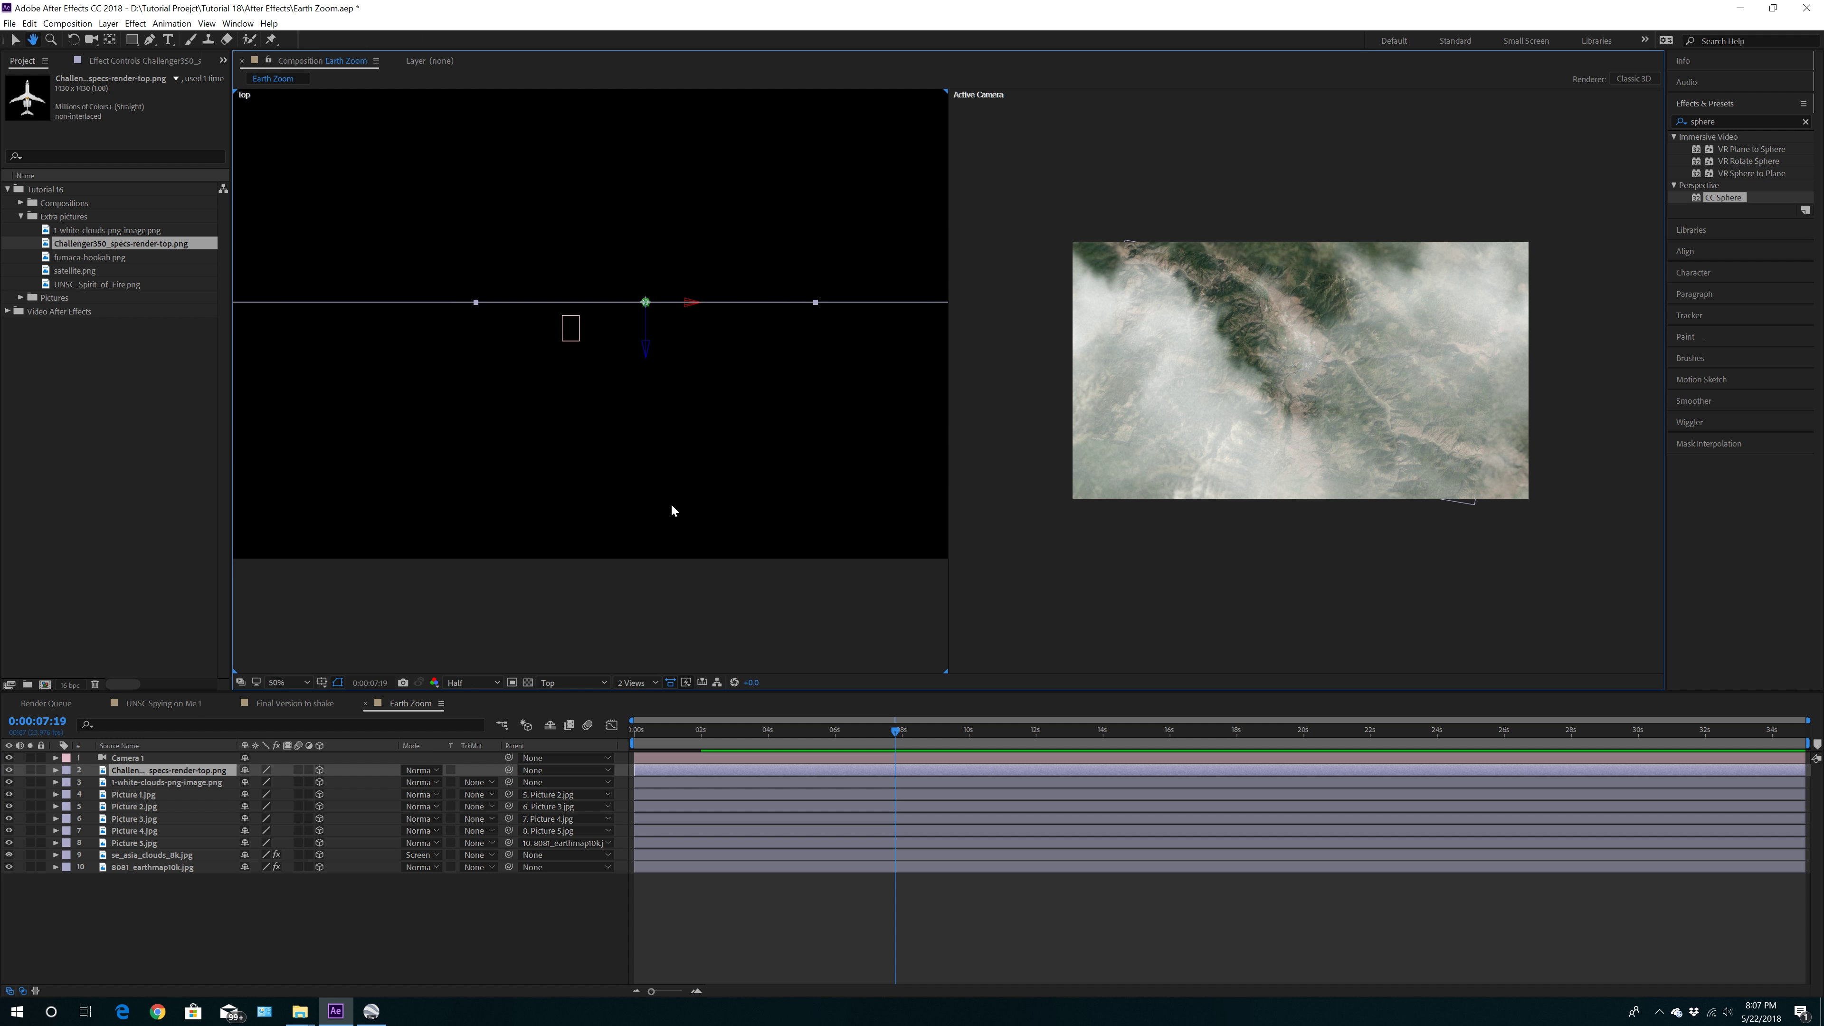
pyautogui.press('s')
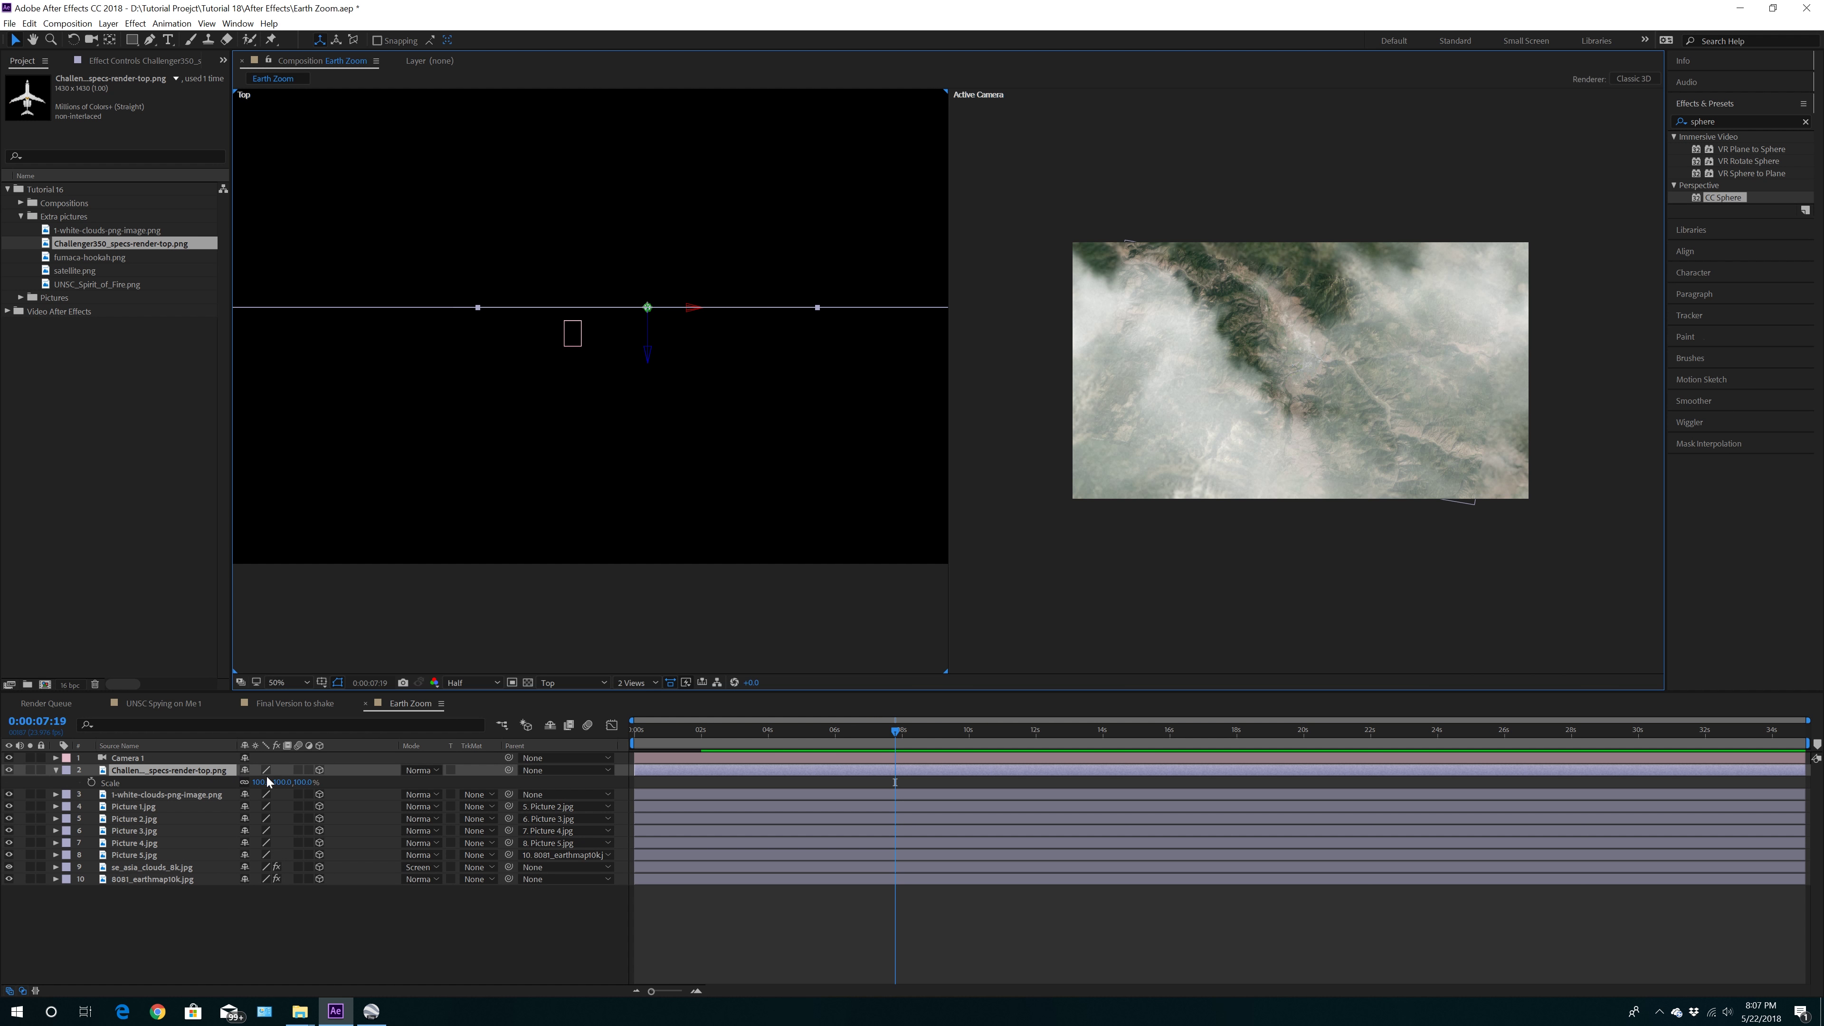
pyautogui.moveTo(260, 782); pyautogui.dragTo(210, 793)
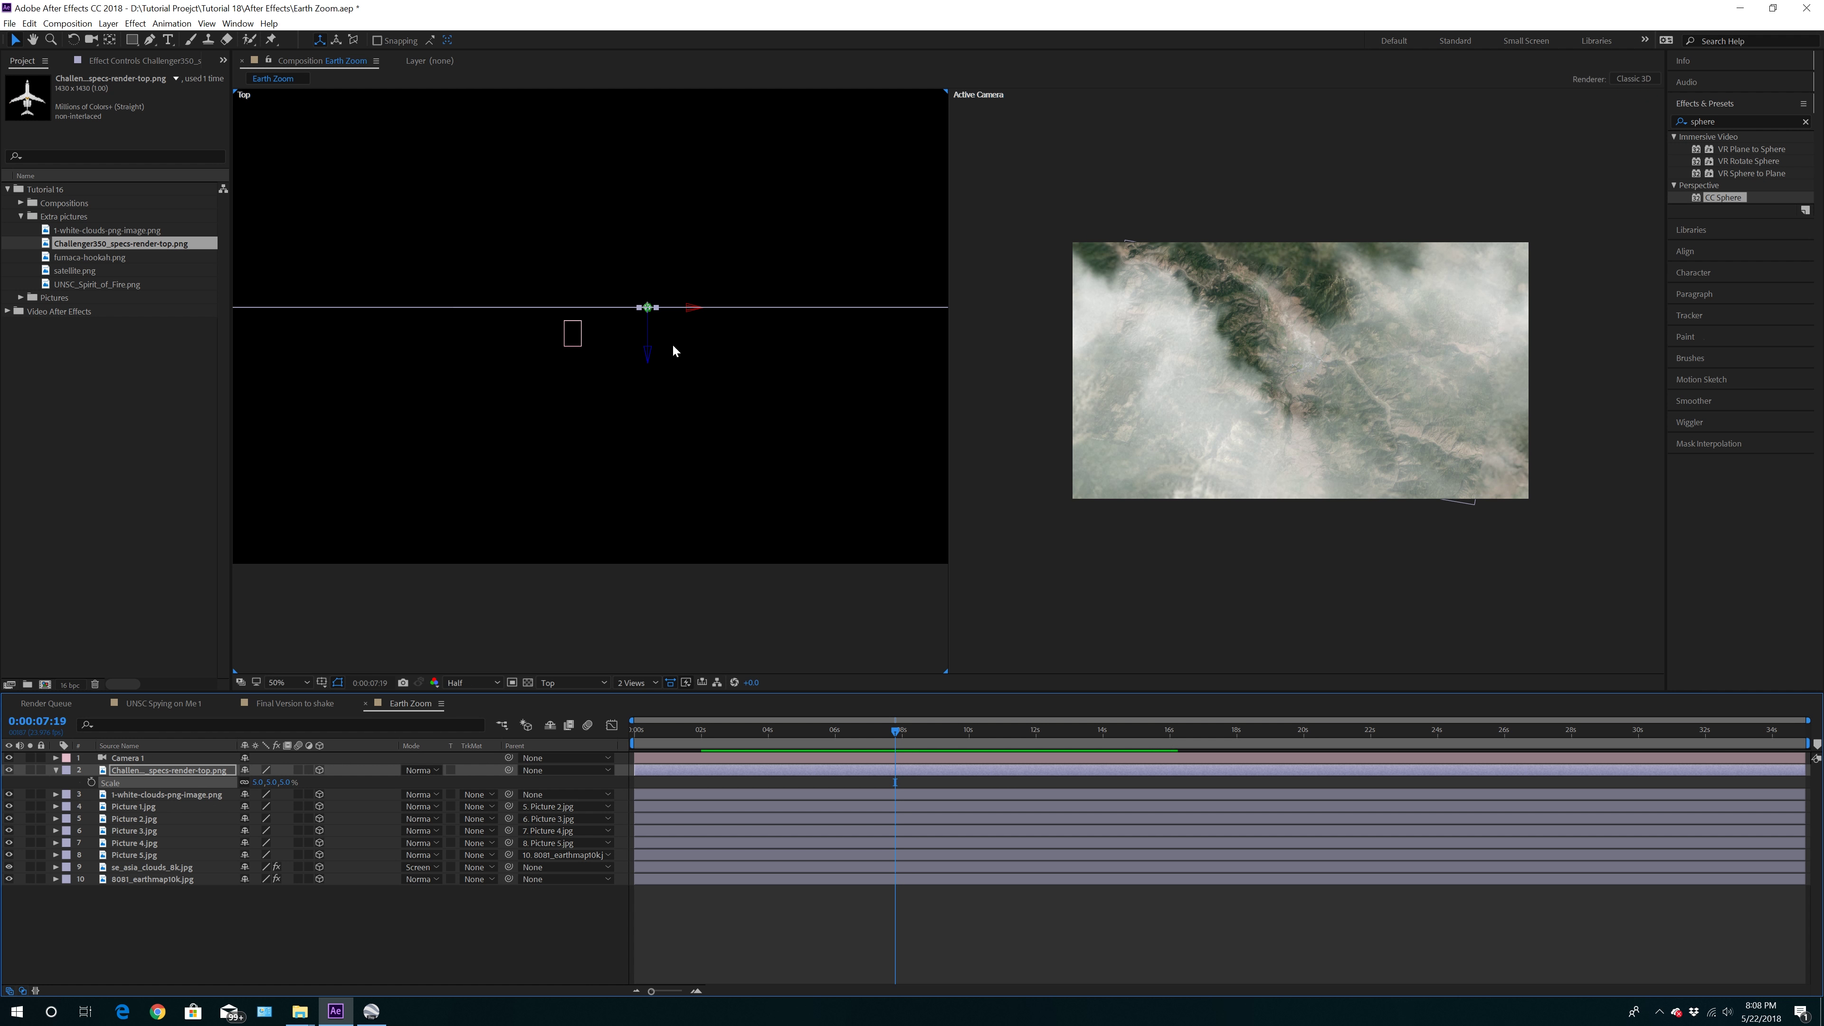
pyautogui.moveTo(690, 310); pyautogui.dragTo(616, 319)
# Change the Top view to Right and move the airplane layer down along Y until it lines up with Camera 1
pyautogui.click(573, 683)
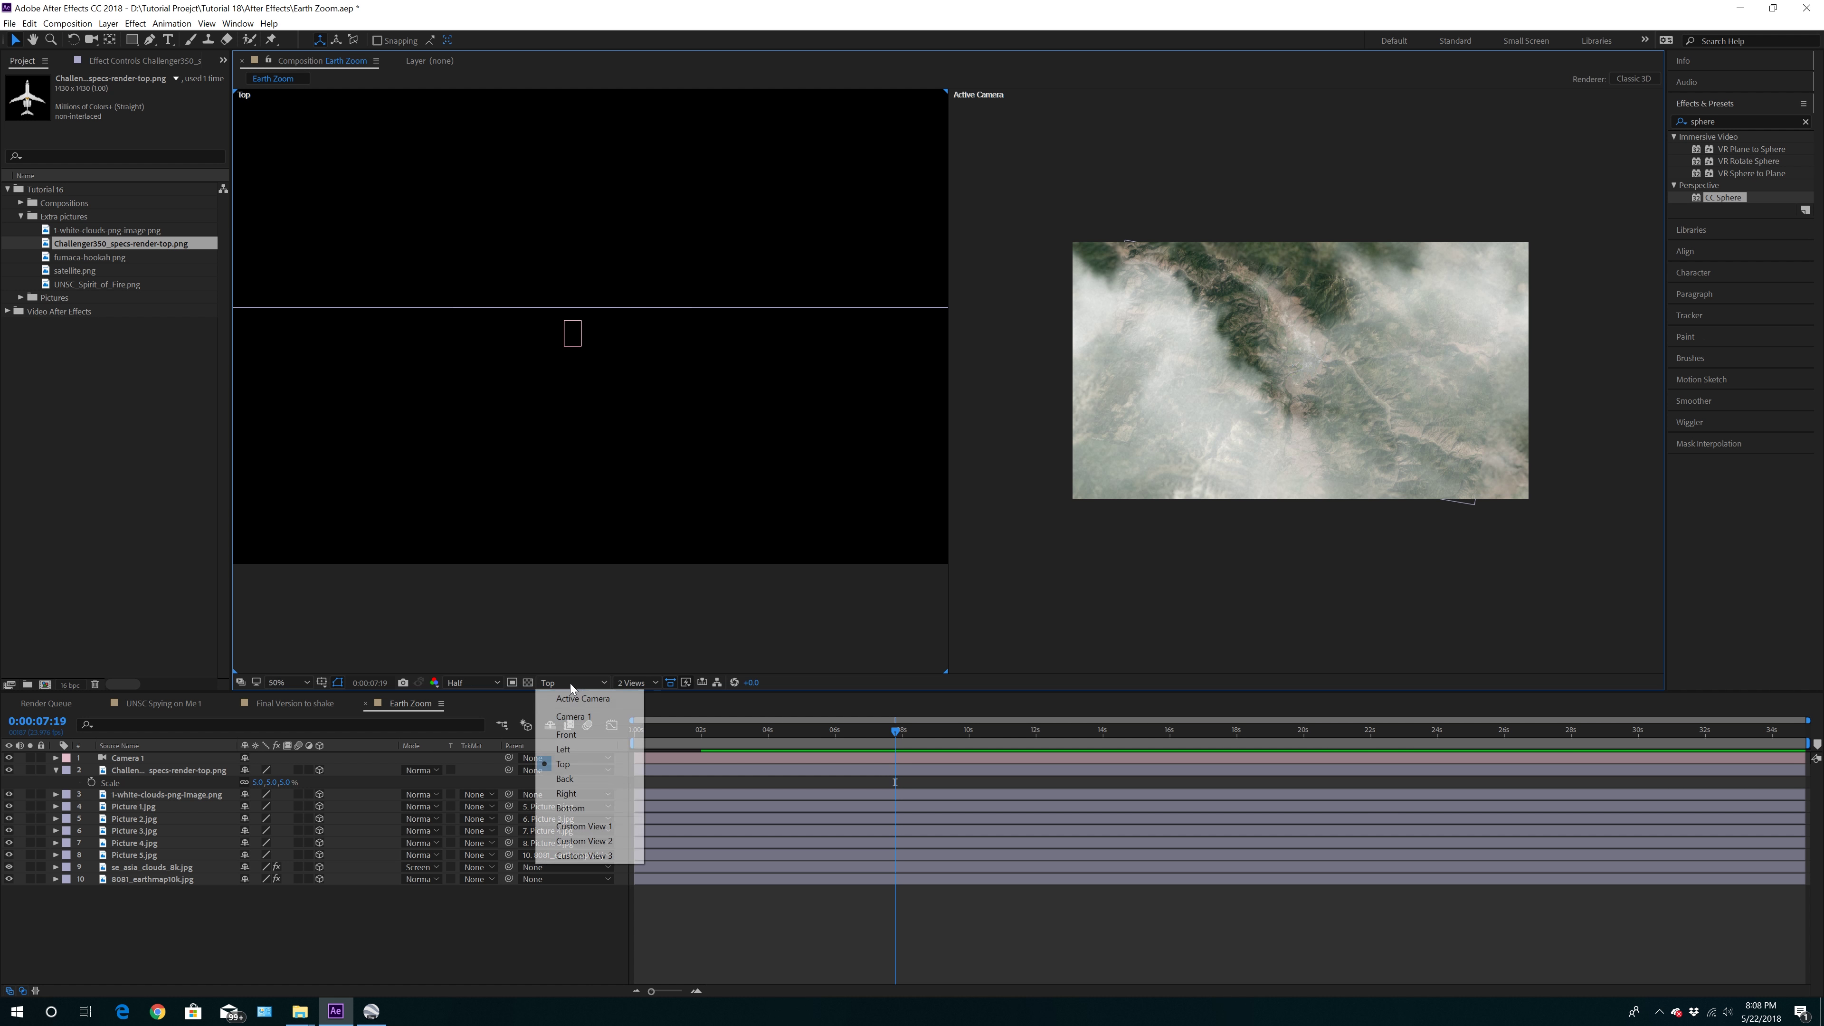
pyautogui.click(599, 793)
pyautogui.click(169, 772)
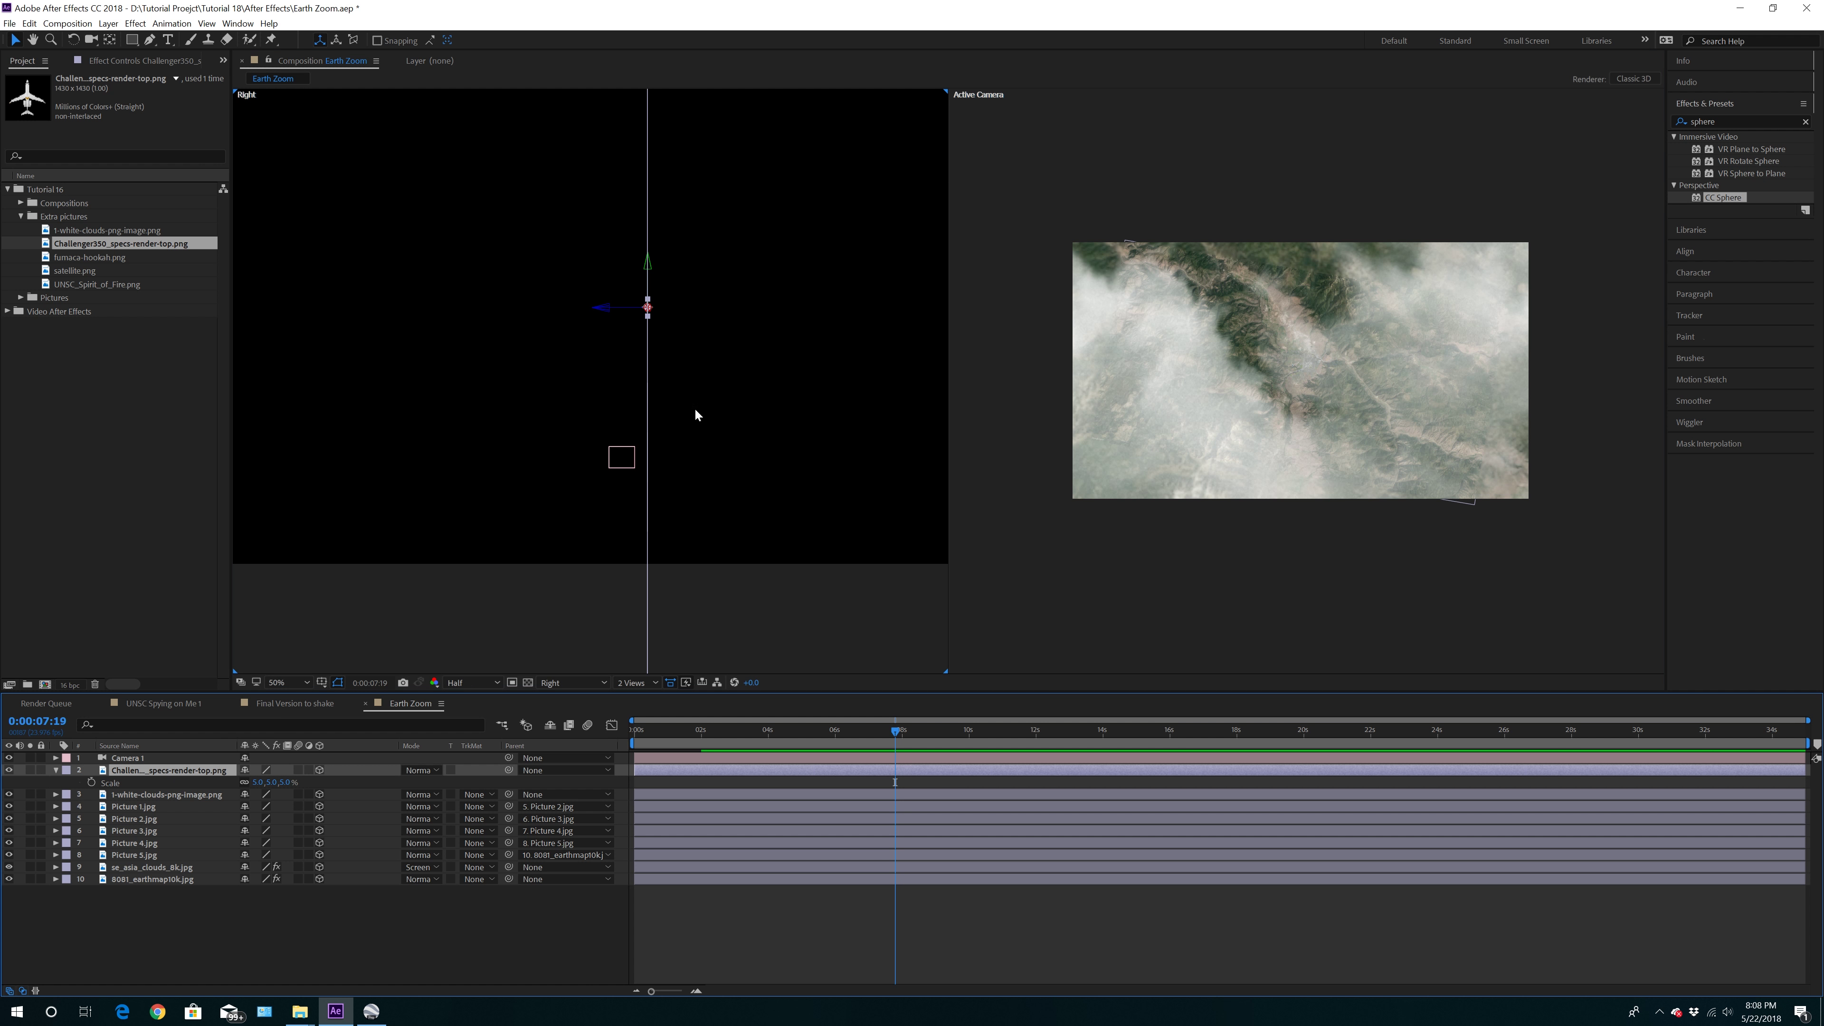
pyautogui.moveTo(648, 271); pyautogui.dragTo(660, 419)
# Reduce the airplane layer's scale to 0.2%
pyautogui.click(258, 783)
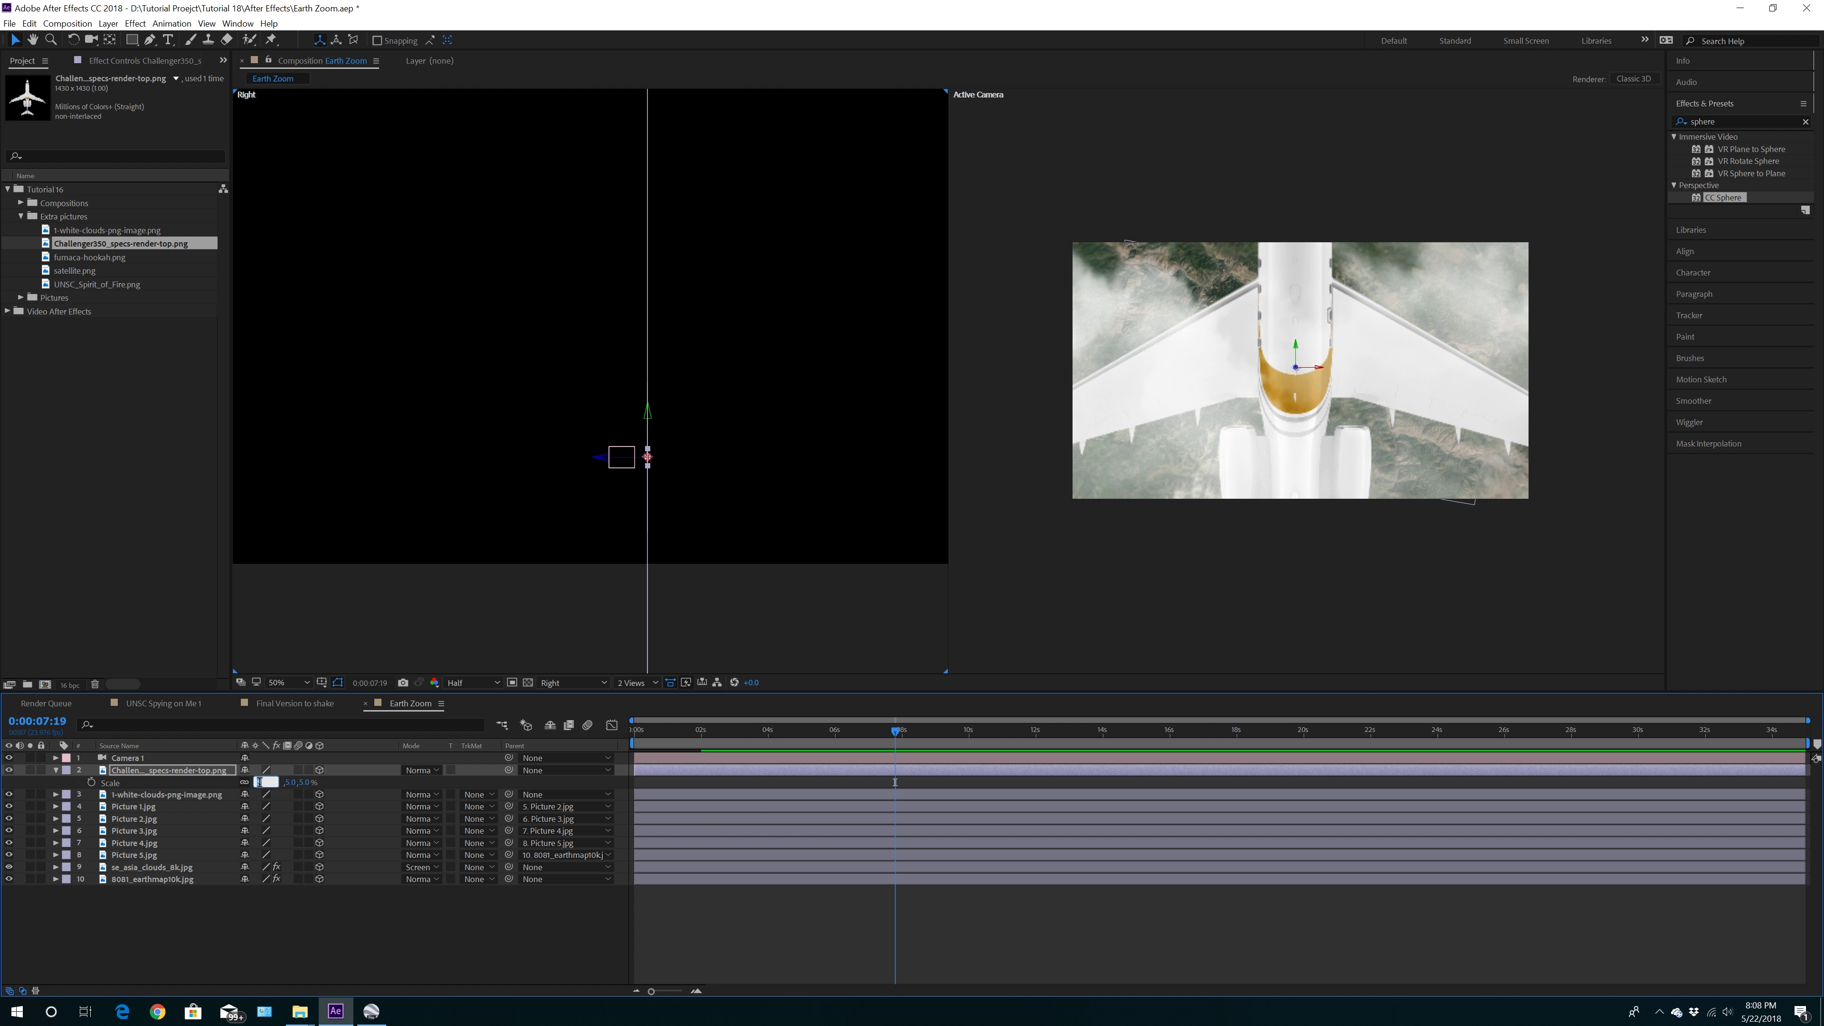
pyautogui.write('10')
pyautogui.press('Return')
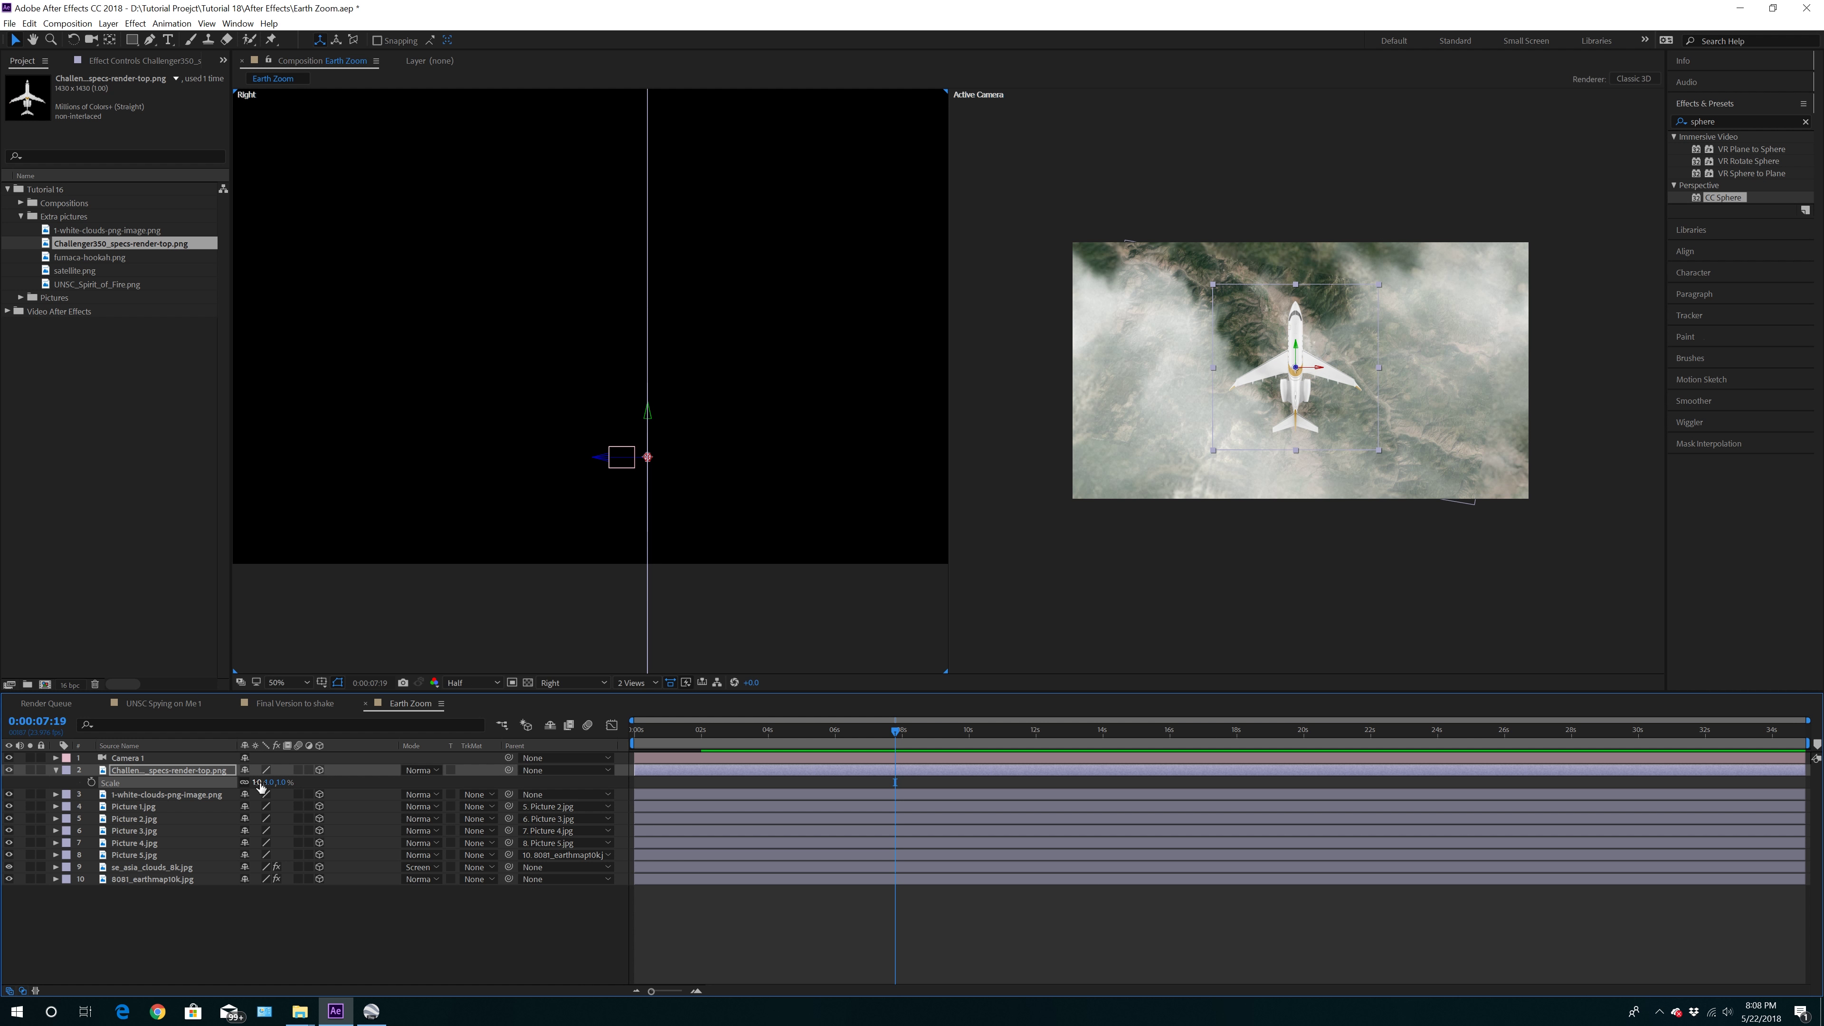
pyautogui.click(259, 785)
pyautogui.write('.')
pyautogui.write('2')
pyautogui.press('Return')
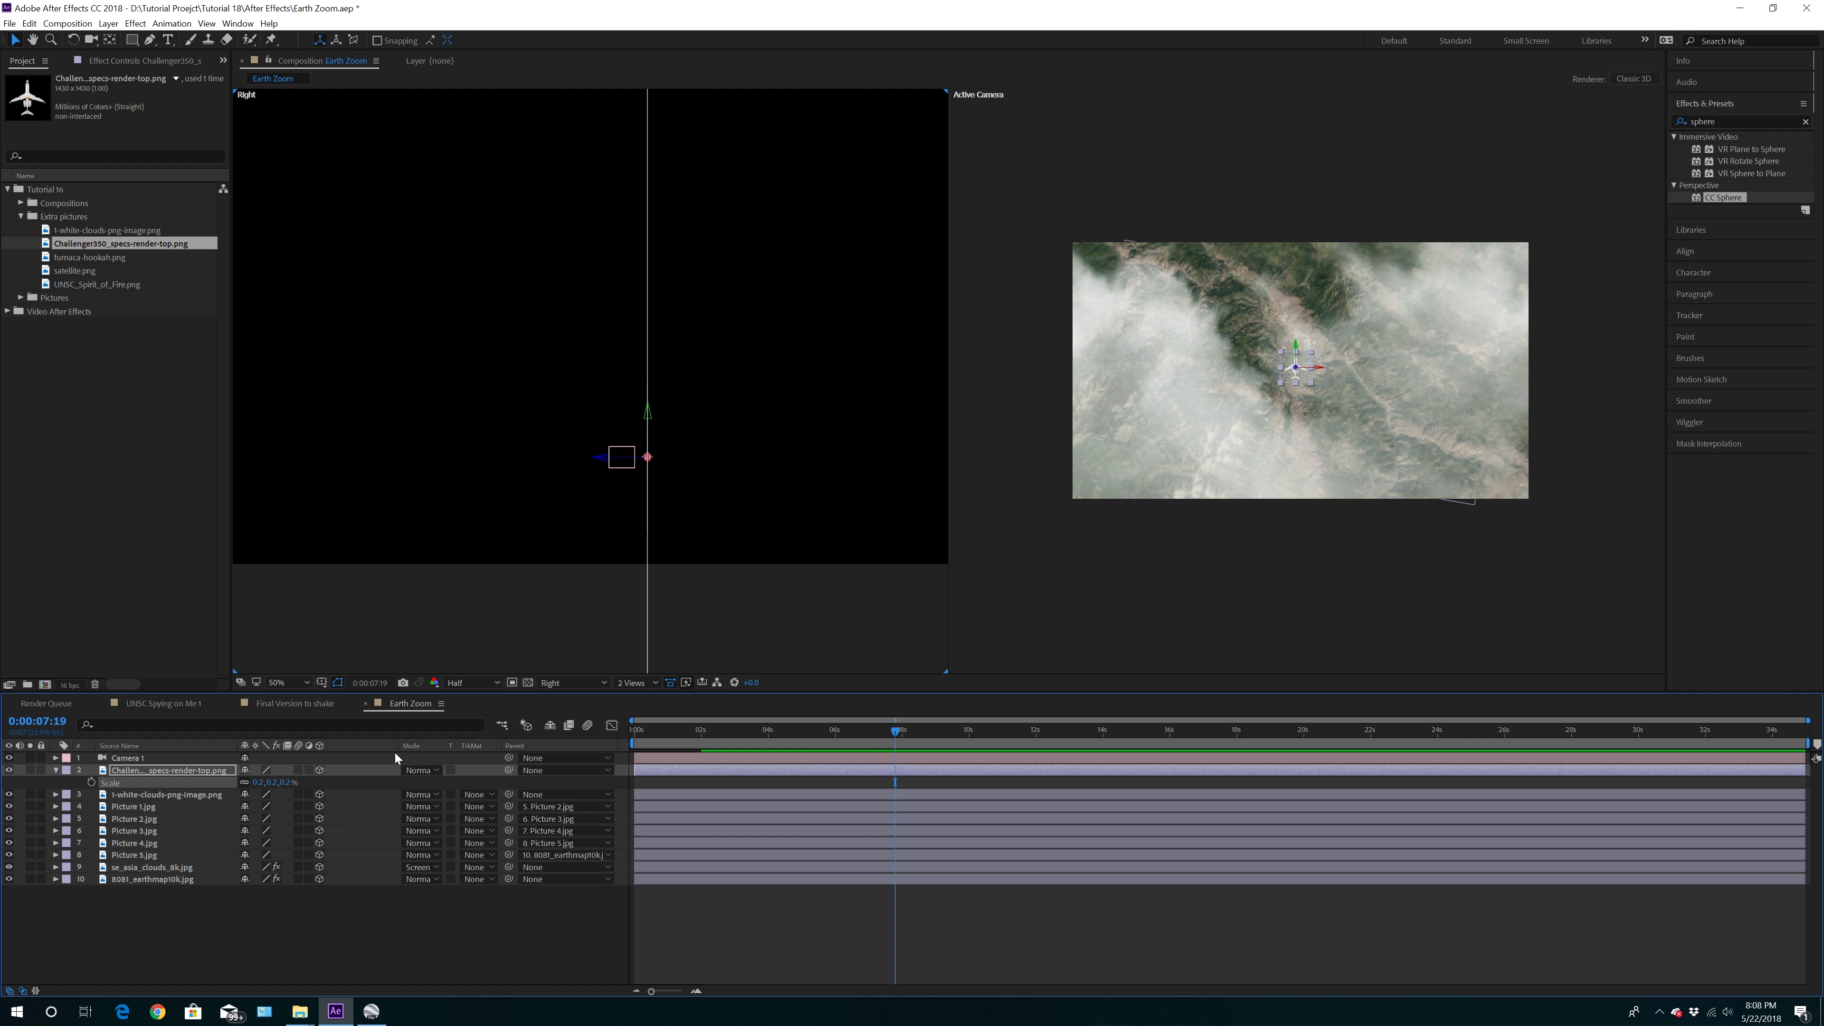
# Set the airplane layer's Y Rotation to 0° and Z Rotation to about -79°, and go to 0:00:04:10
pyautogui.click(57, 771)
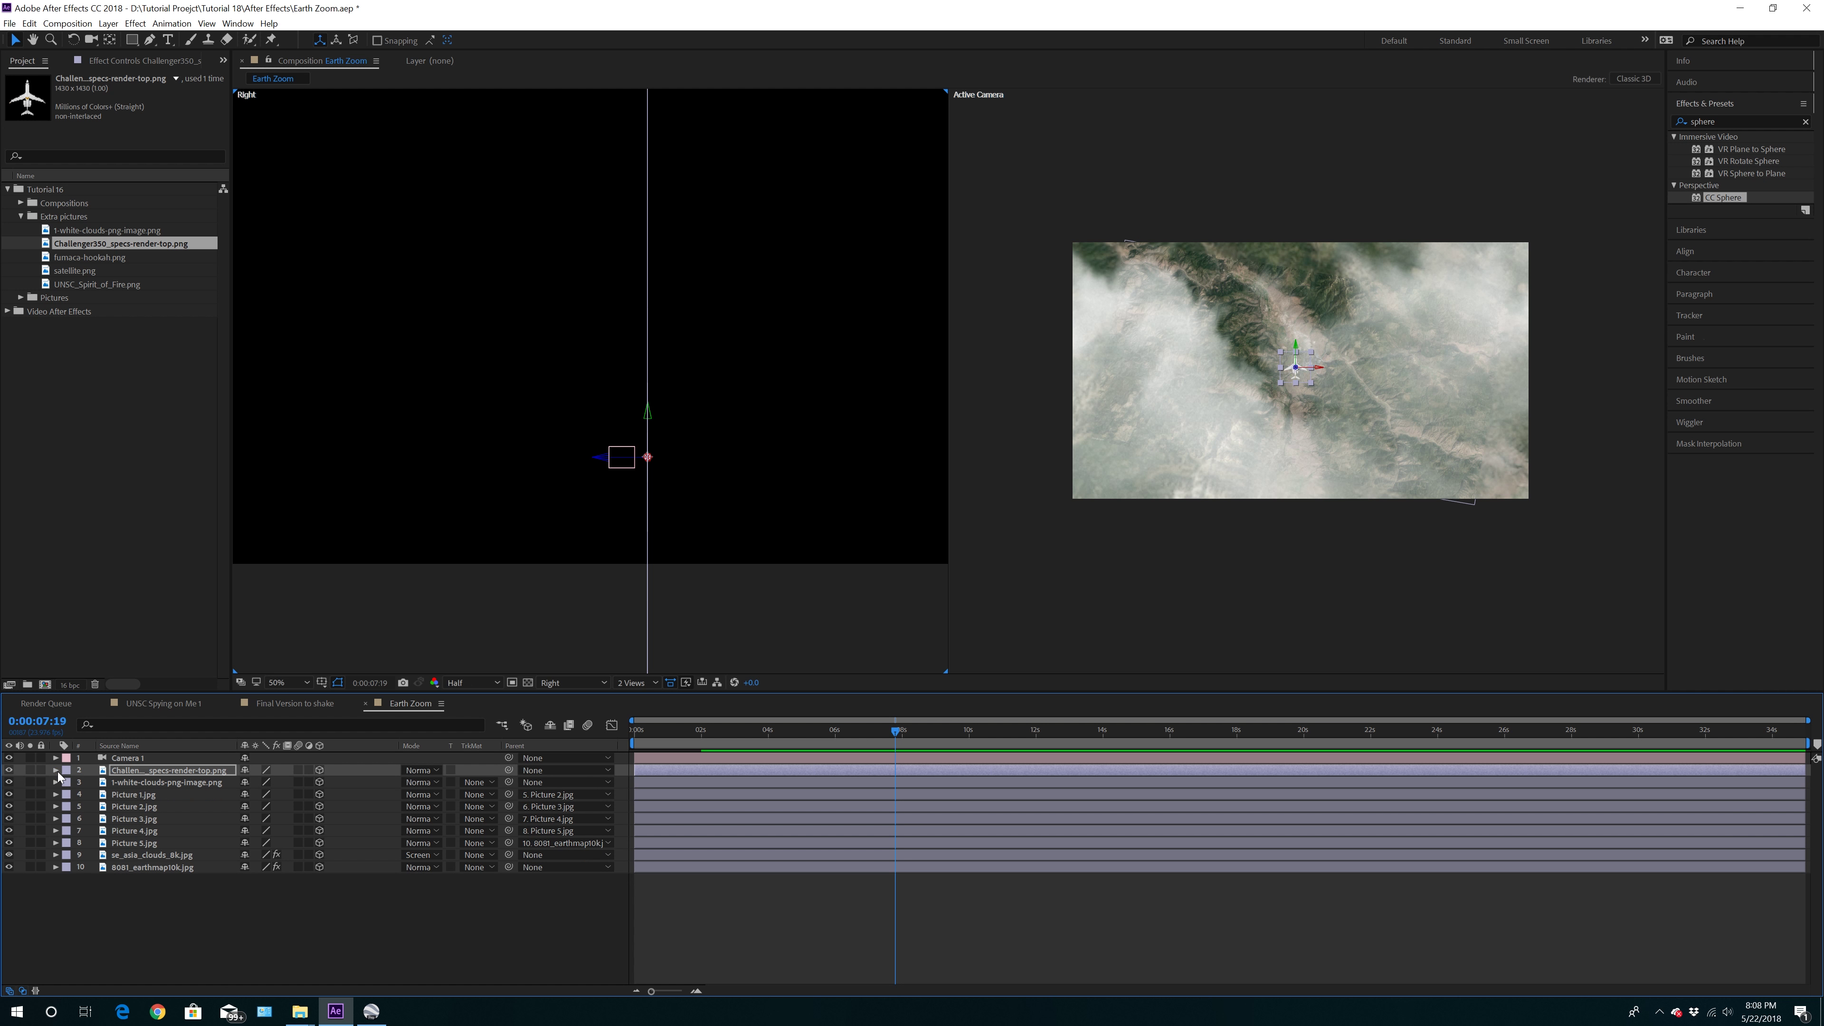
pyautogui.click(57, 771)
pyautogui.moveTo(257, 856); pyautogui.dragTo(273, 855)
pyautogui.click(264, 856)
pyautogui.write('0')
pyautogui.press('Return')
pyautogui.moveTo(257, 868); pyautogui.dragTo(214, 871)
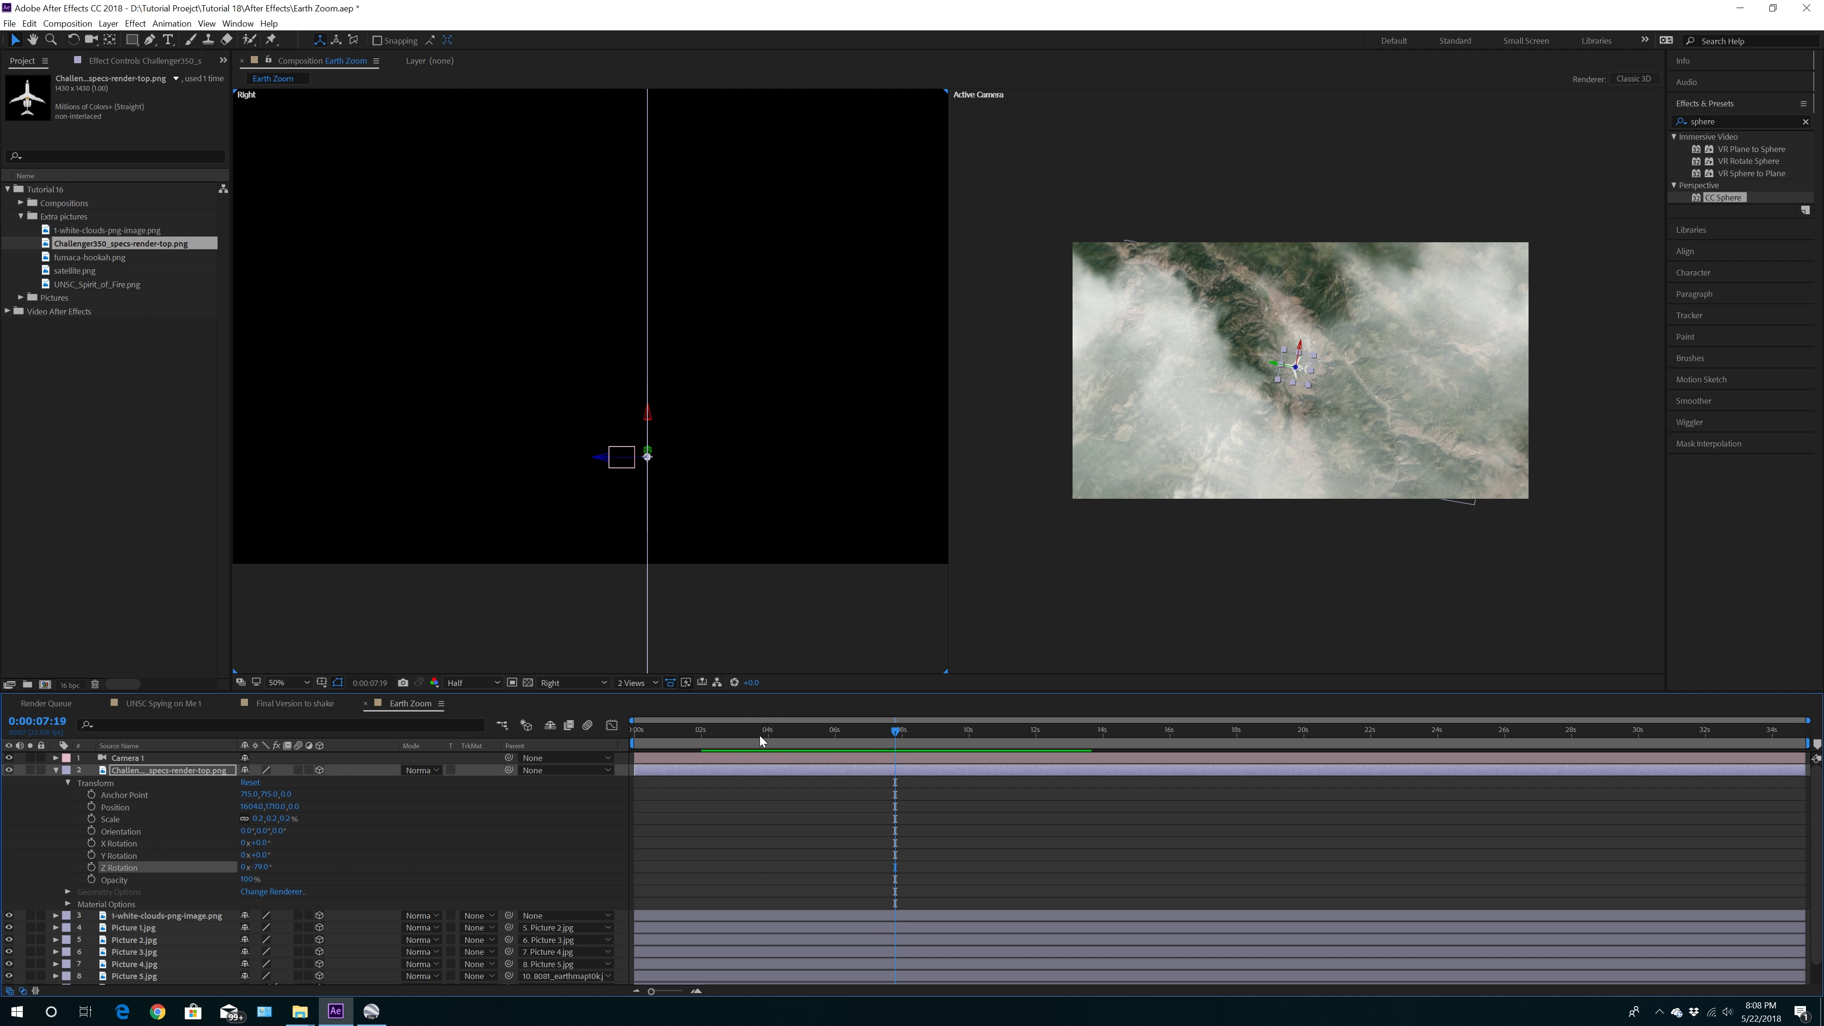
pyautogui.click(733, 734)
pyautogui.moveTo(736, 740); pyautogui.dragTo(782, 738)
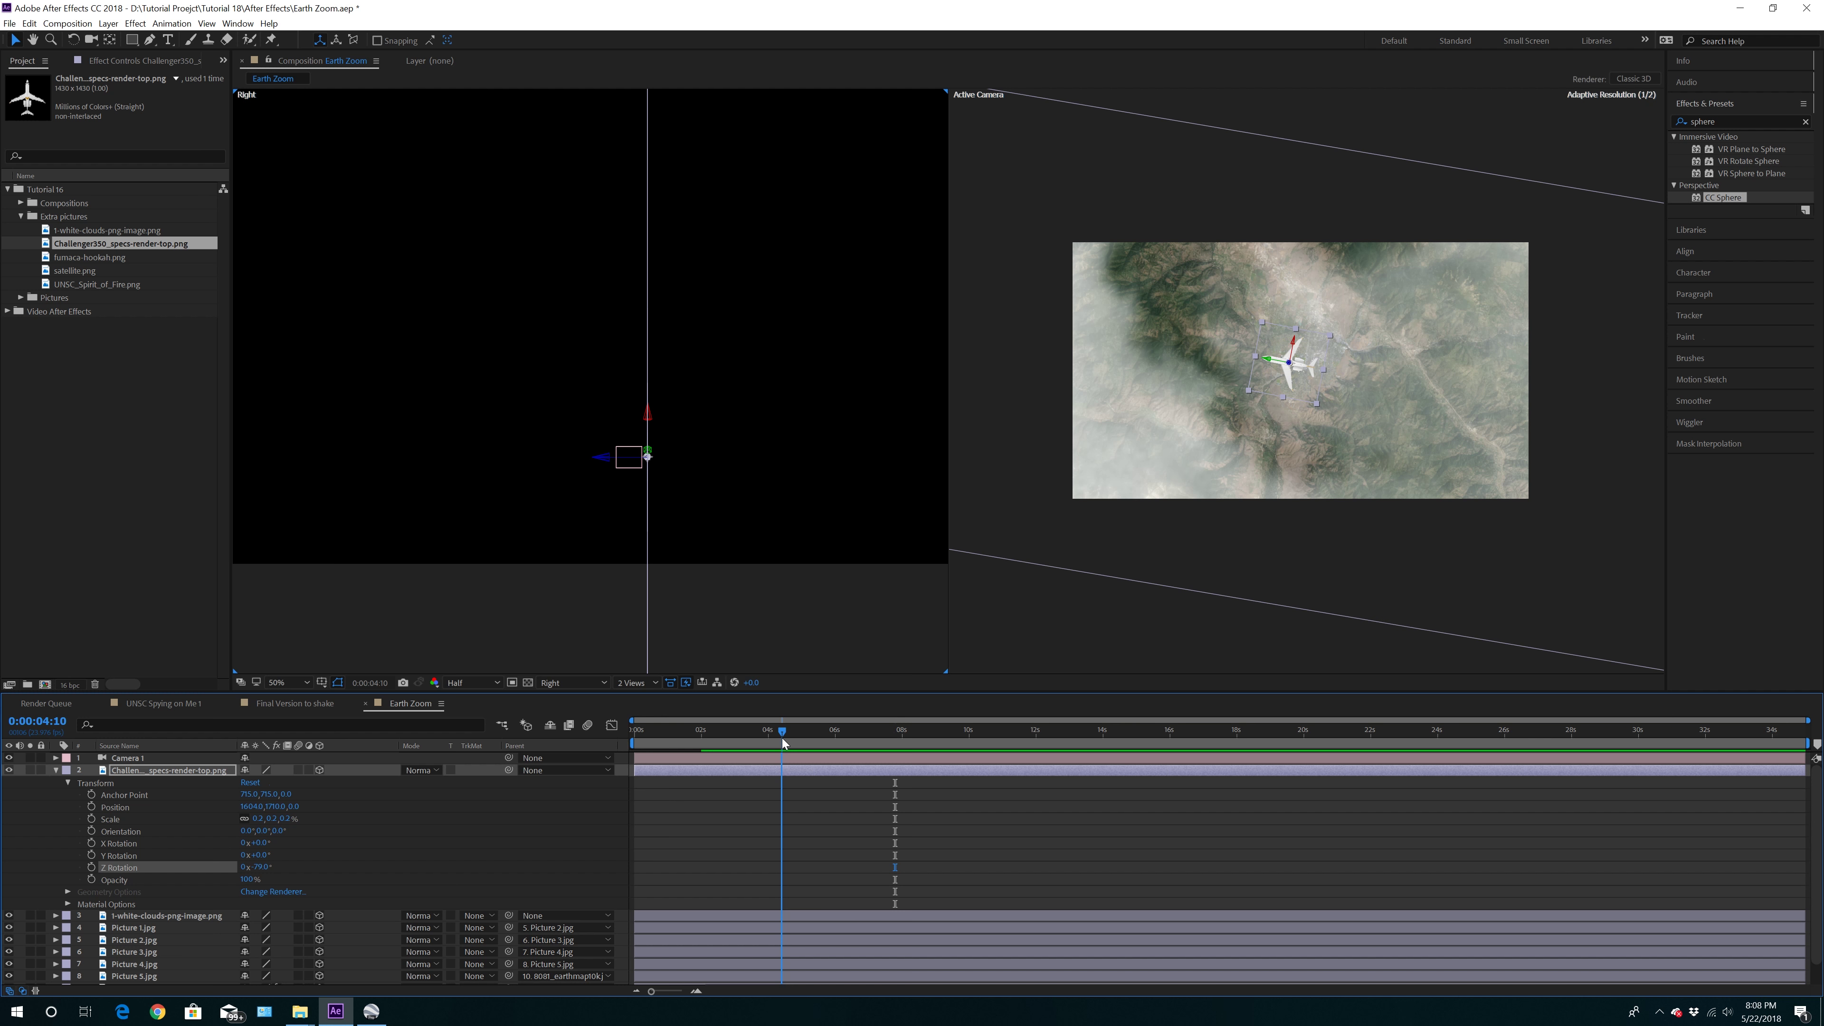
pyautogui.scroll(-3, 1227, 407)
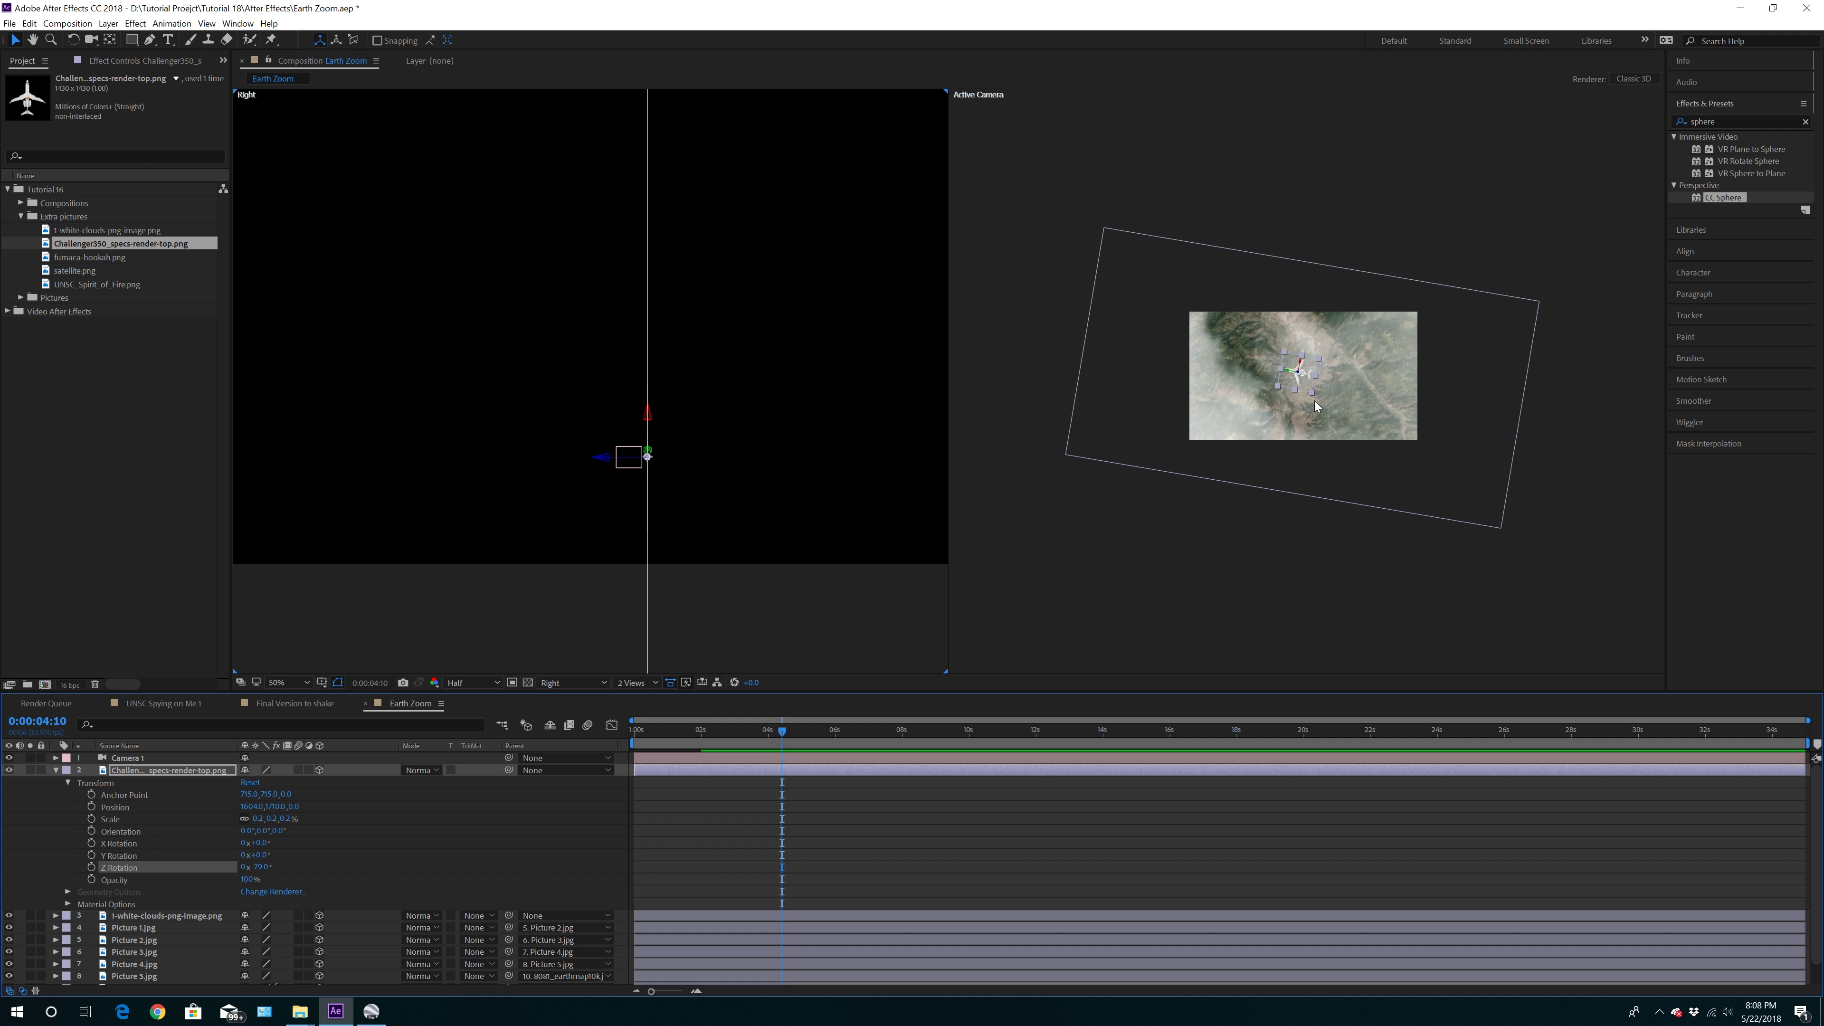
pyautogui.moveTo(1287, 371); pyautogui.dragTo(1319, 387)
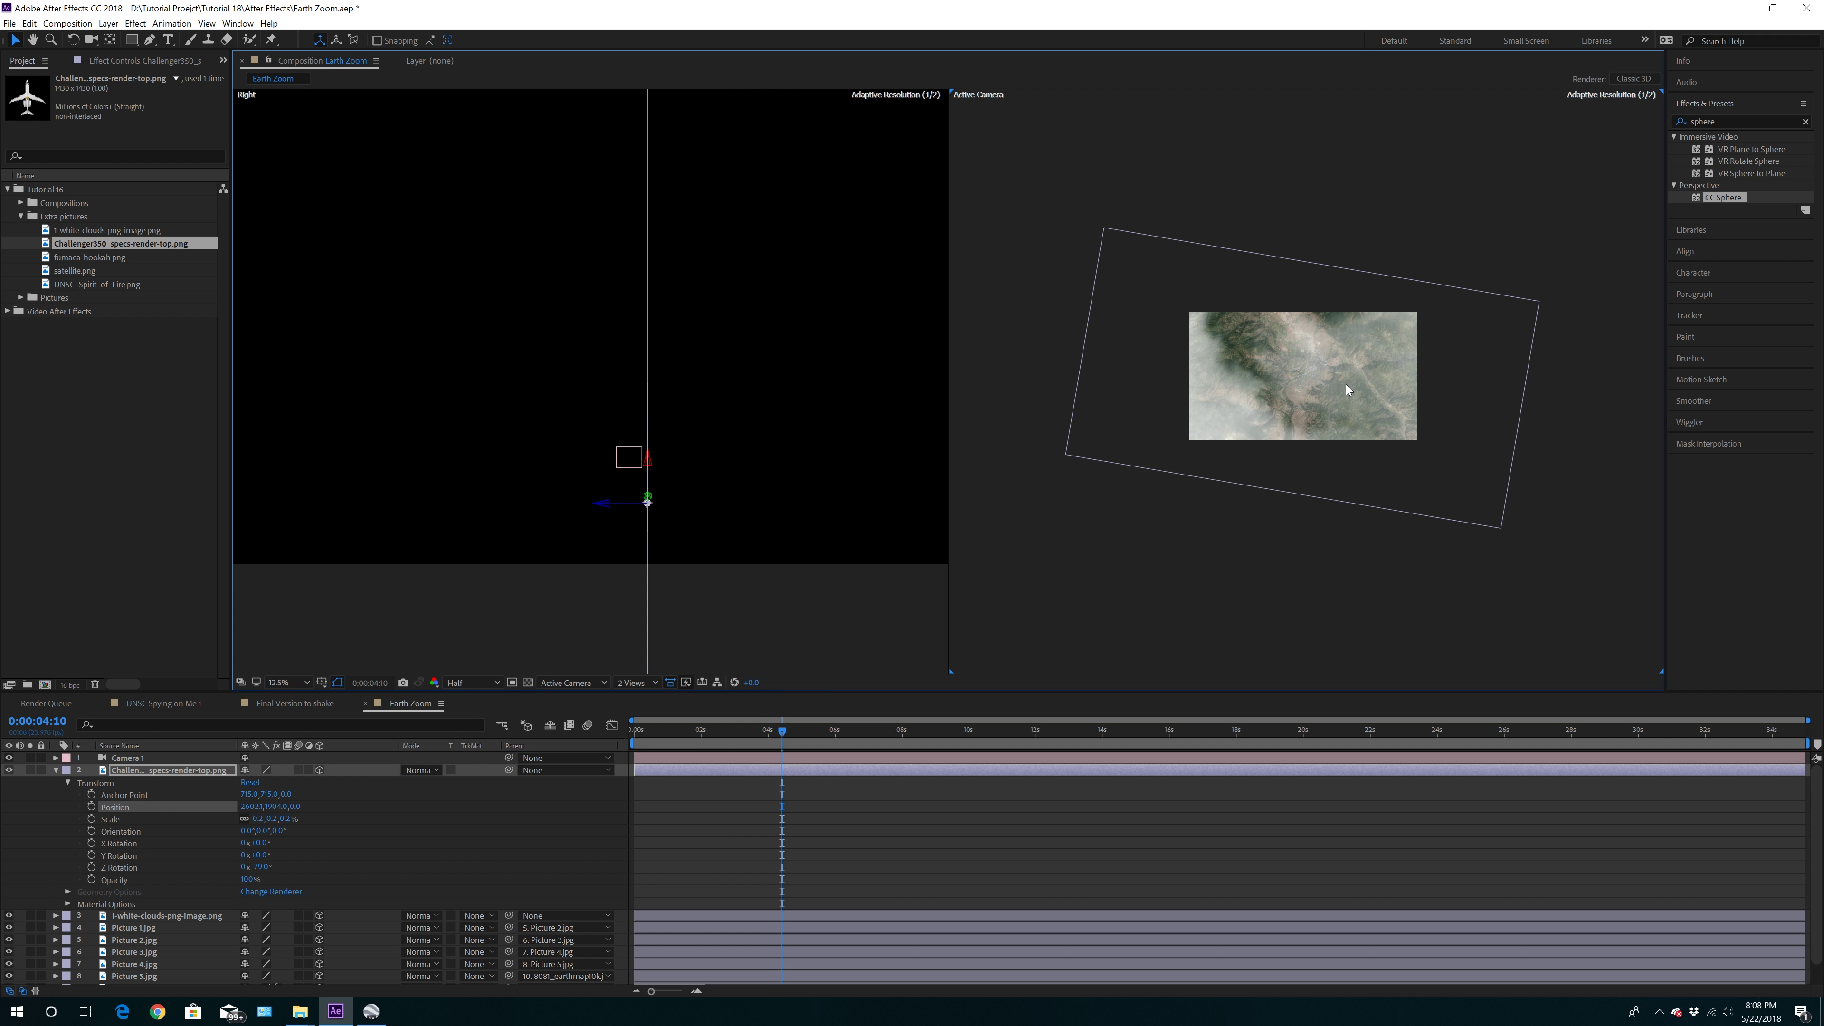
pyautogui.click(30, 24)
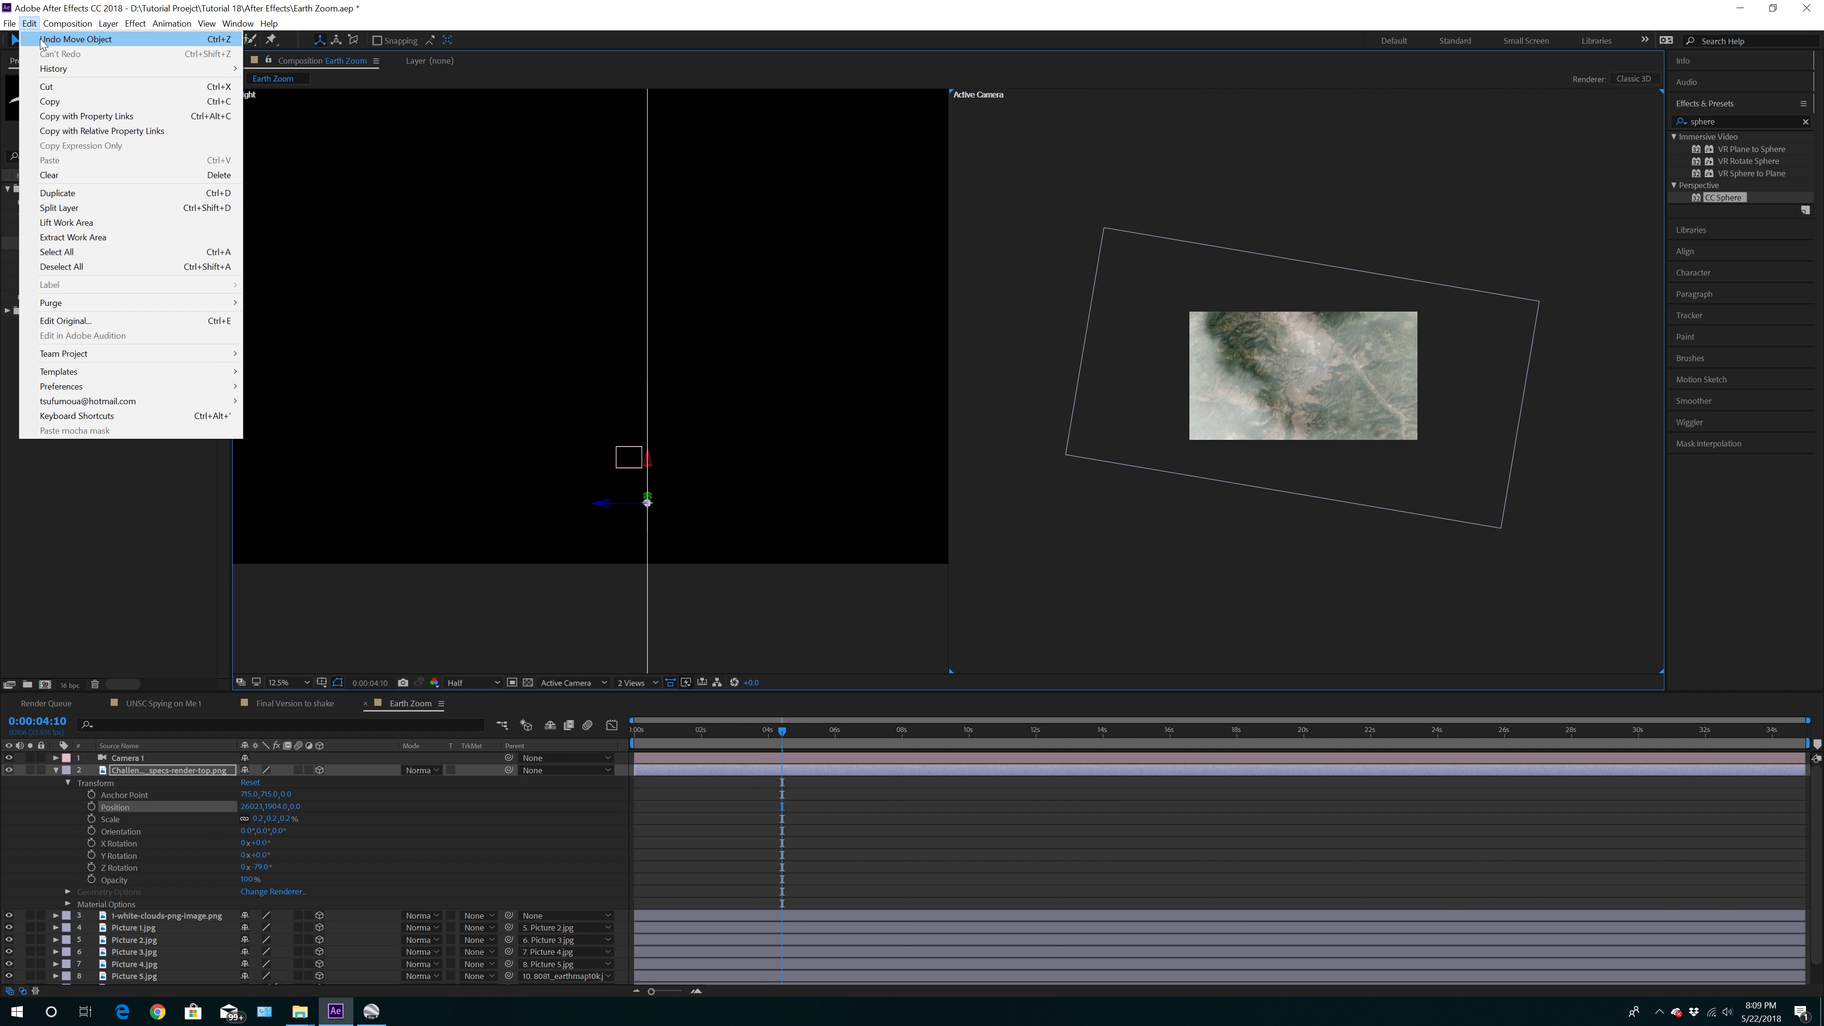
pyautogui.click(54, 41)
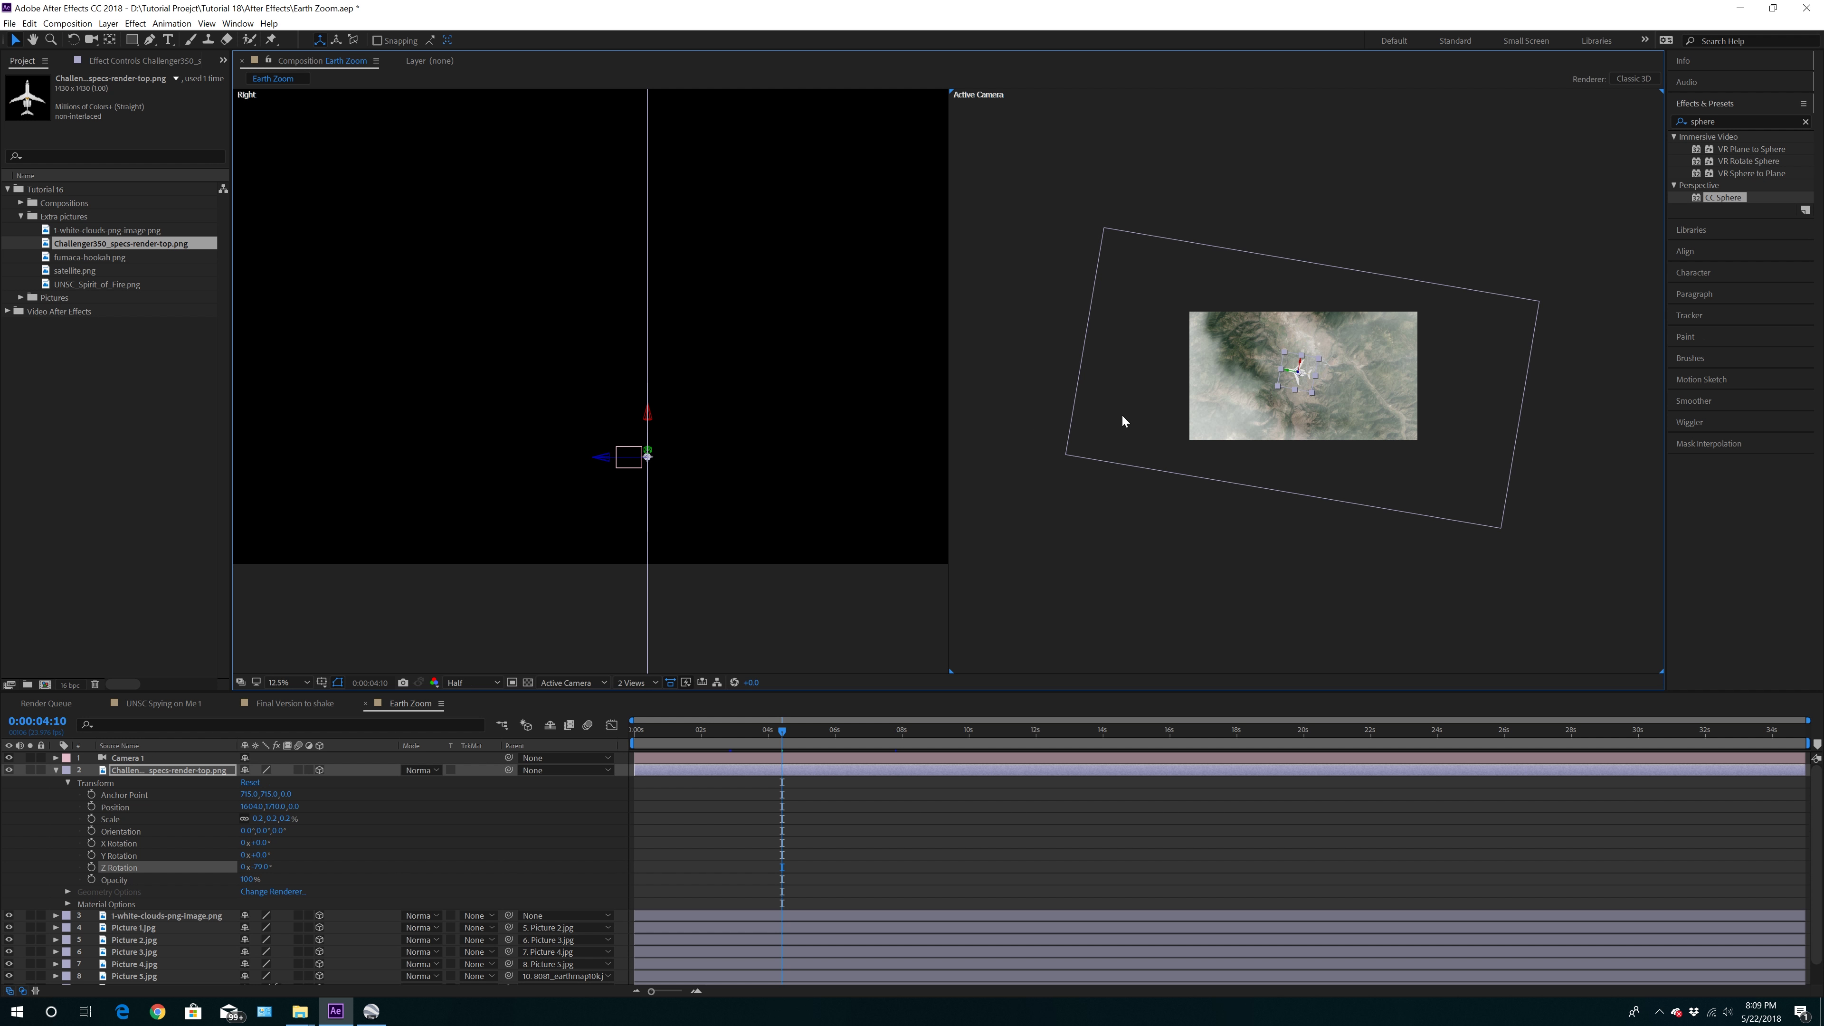
pyautogui.scroll(2, 1306, 379)
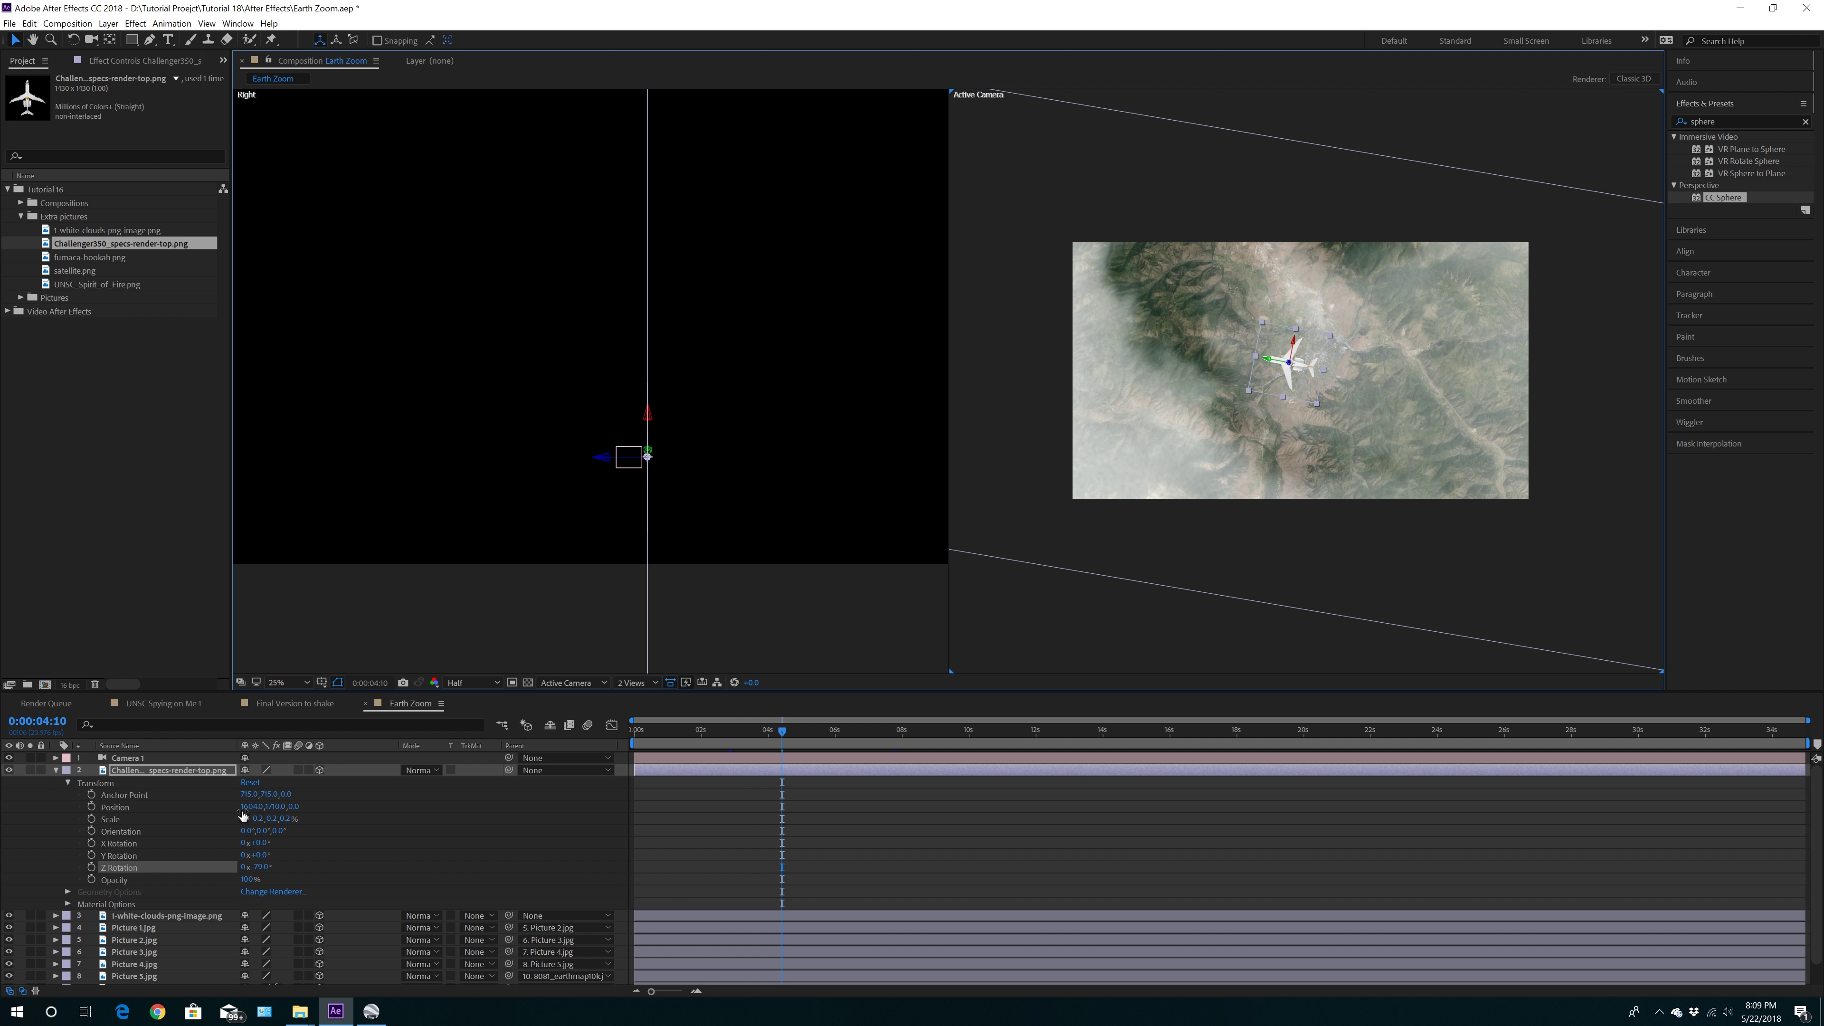
# Keyframe the airplane layer's Position from beyond the frame's right edge at 0:00:04:10 to the upper left of the picture at 0:00:08:02
pyautogui.moveTo(242, 806); pyautogui.dragTo(258, 807)
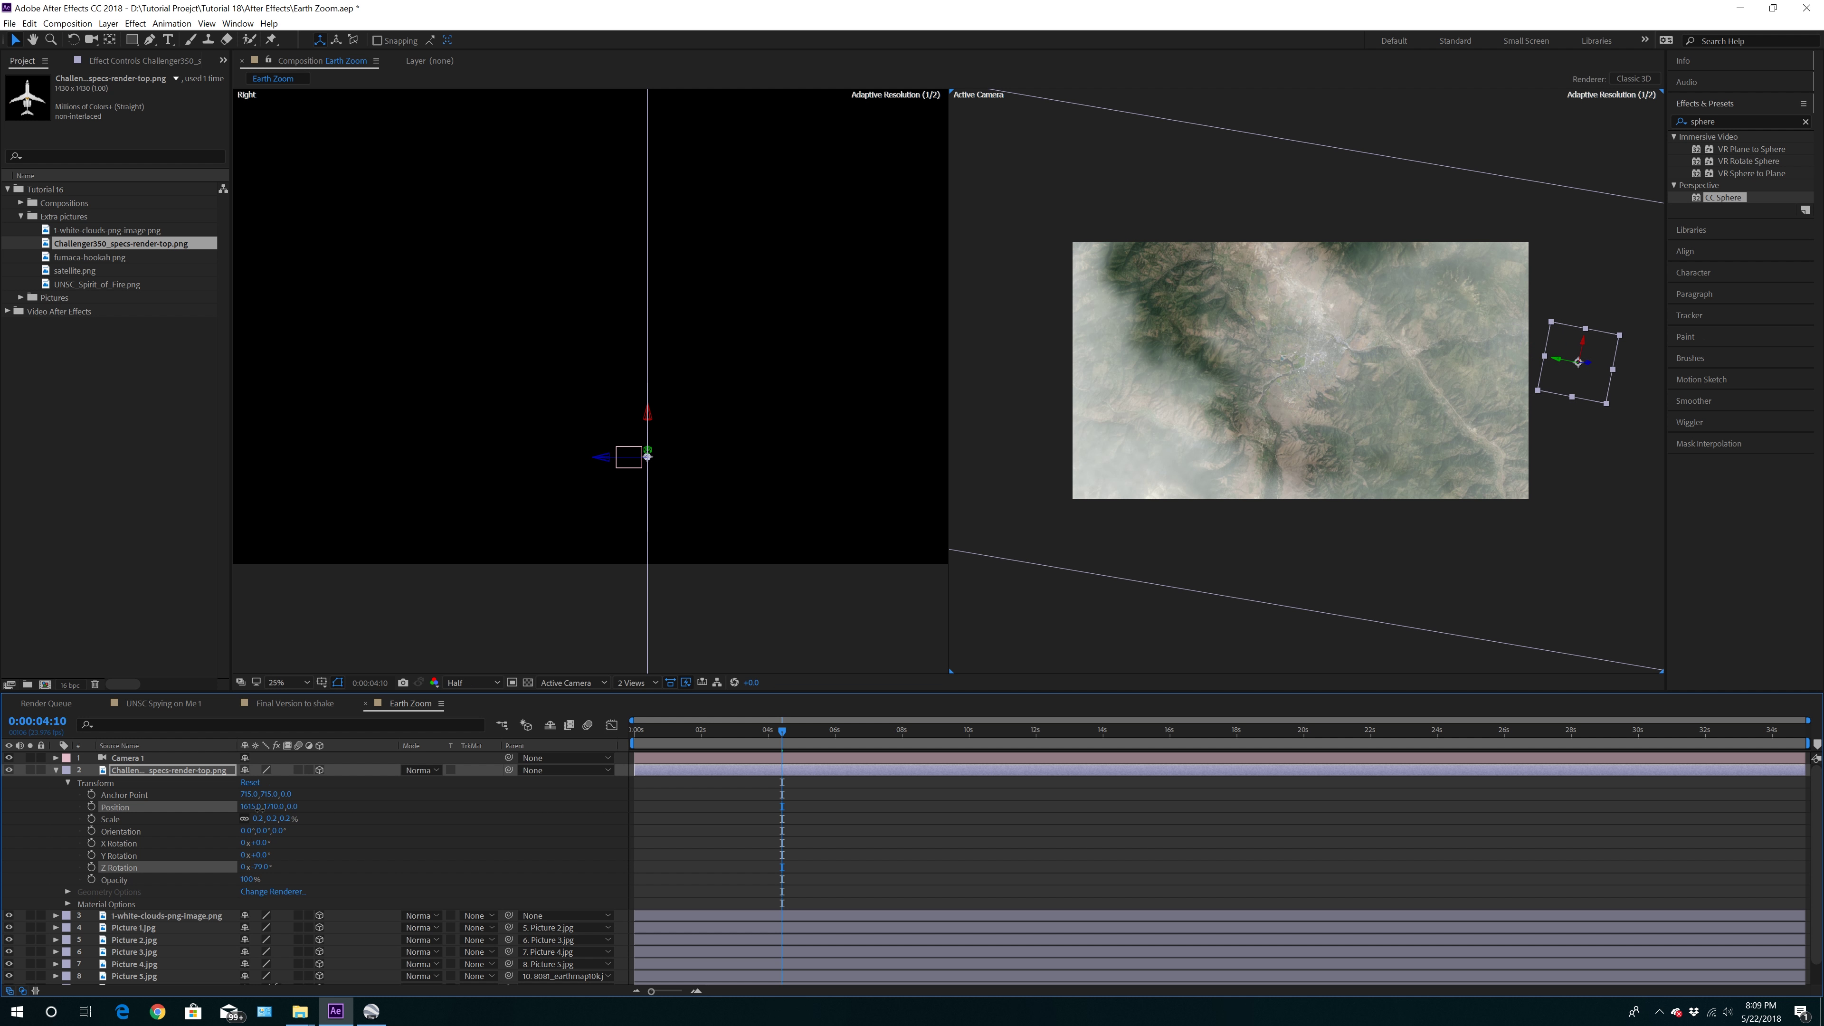
pyautogui.click(91, 807)
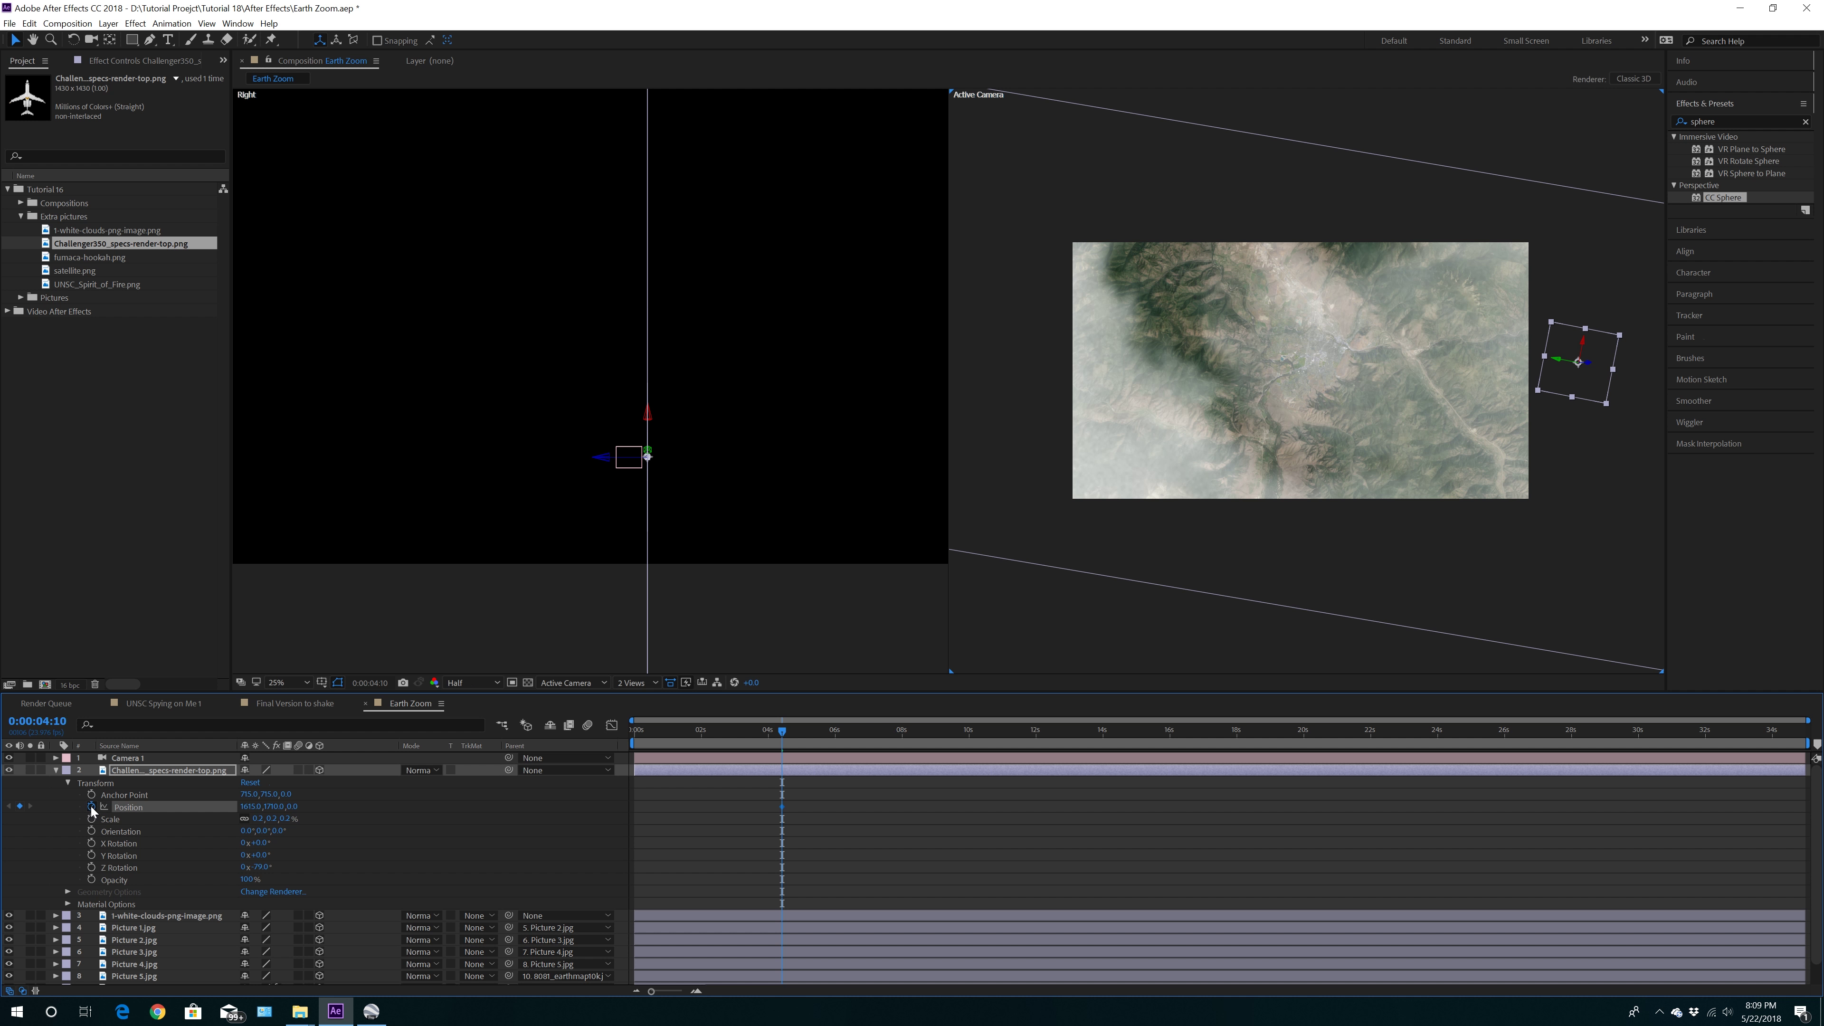
pyautogui.moveTo(785, 738); pyautogui.dragTo(904, 767)
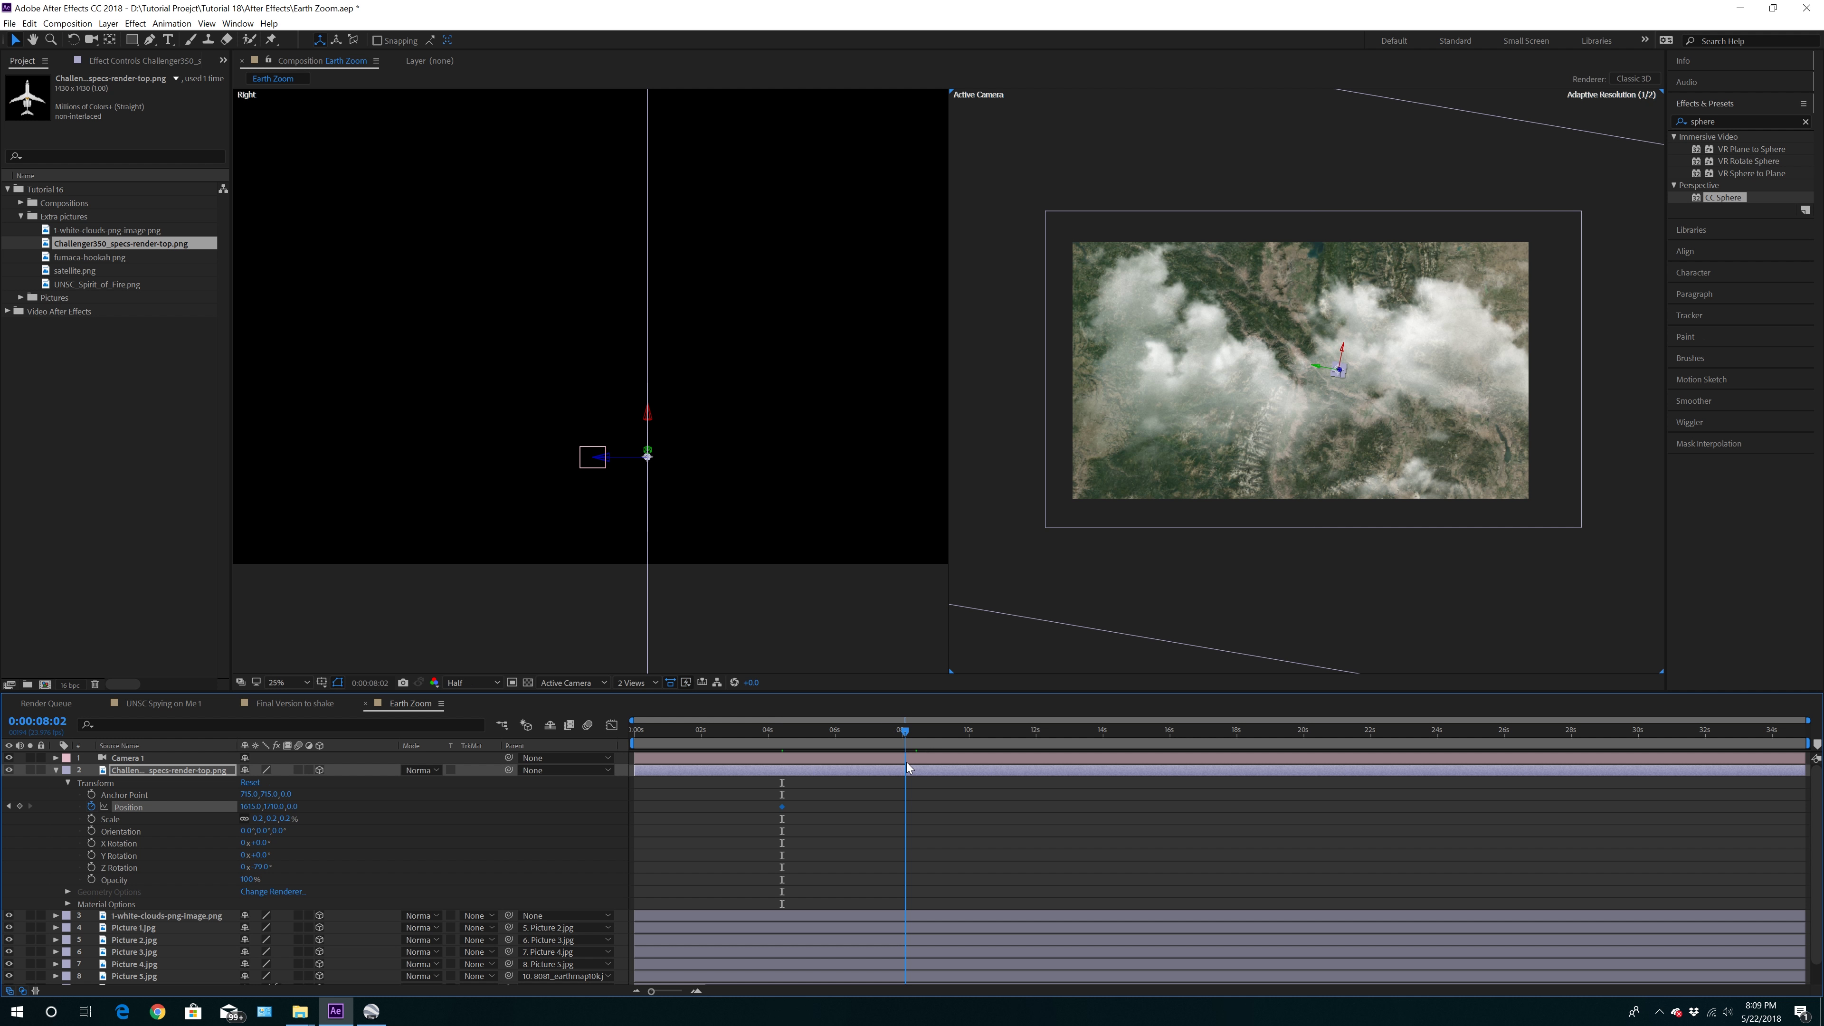
pyautogui.moveTo(242, 812); pyautogui.dragTo(212, 809)
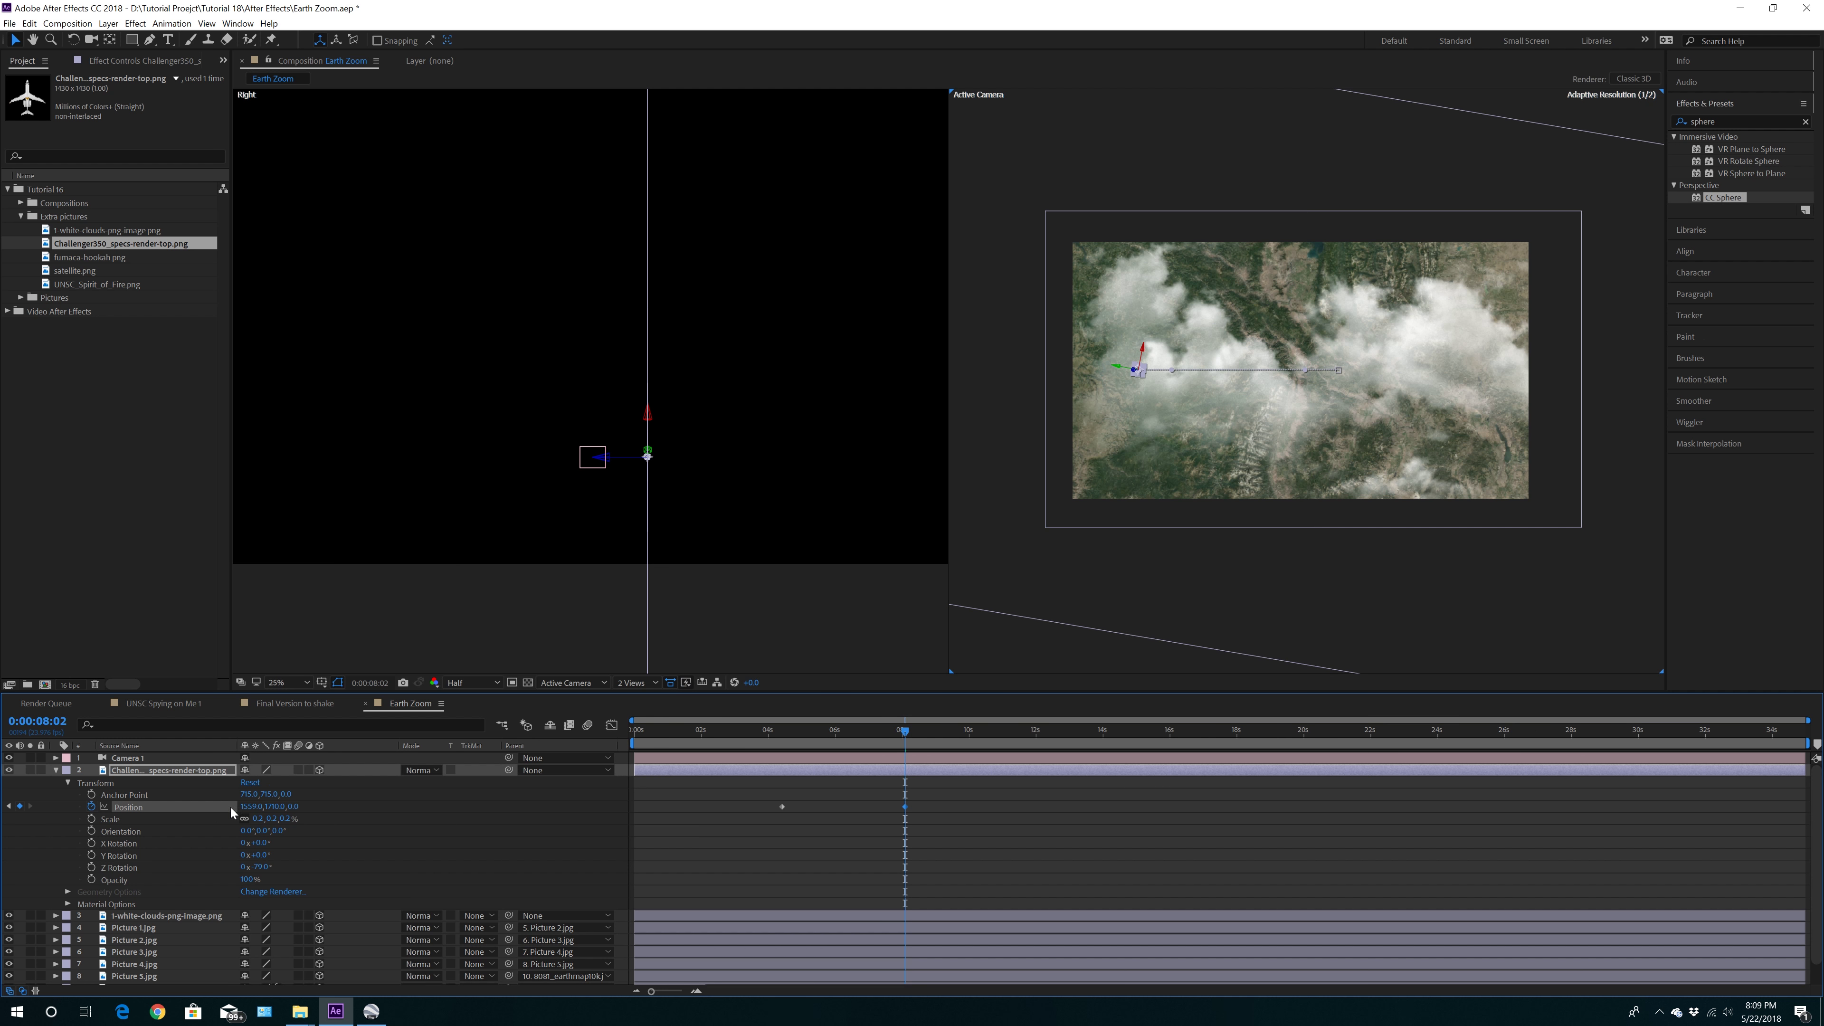
pyautogui.scroll(5, 1149, 495)
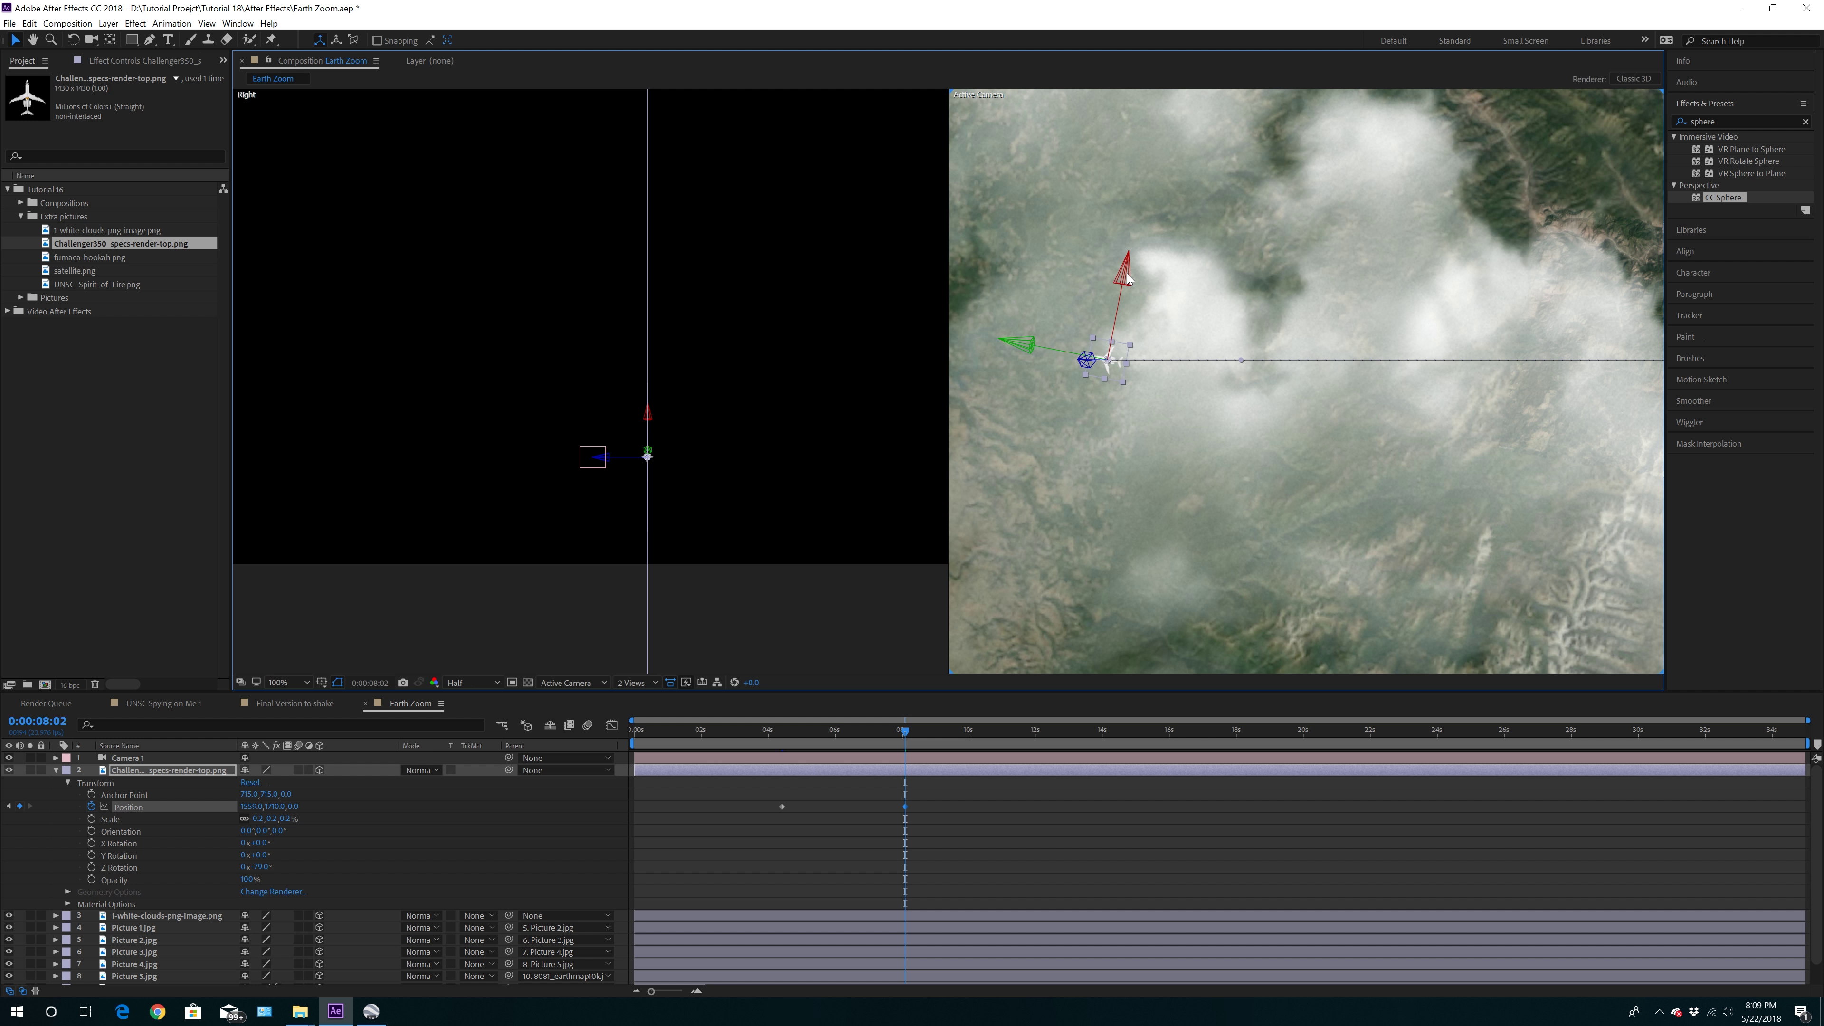
pyautogui.moveTo(1122, 280); pyautogui.dragTo(1122, 275)
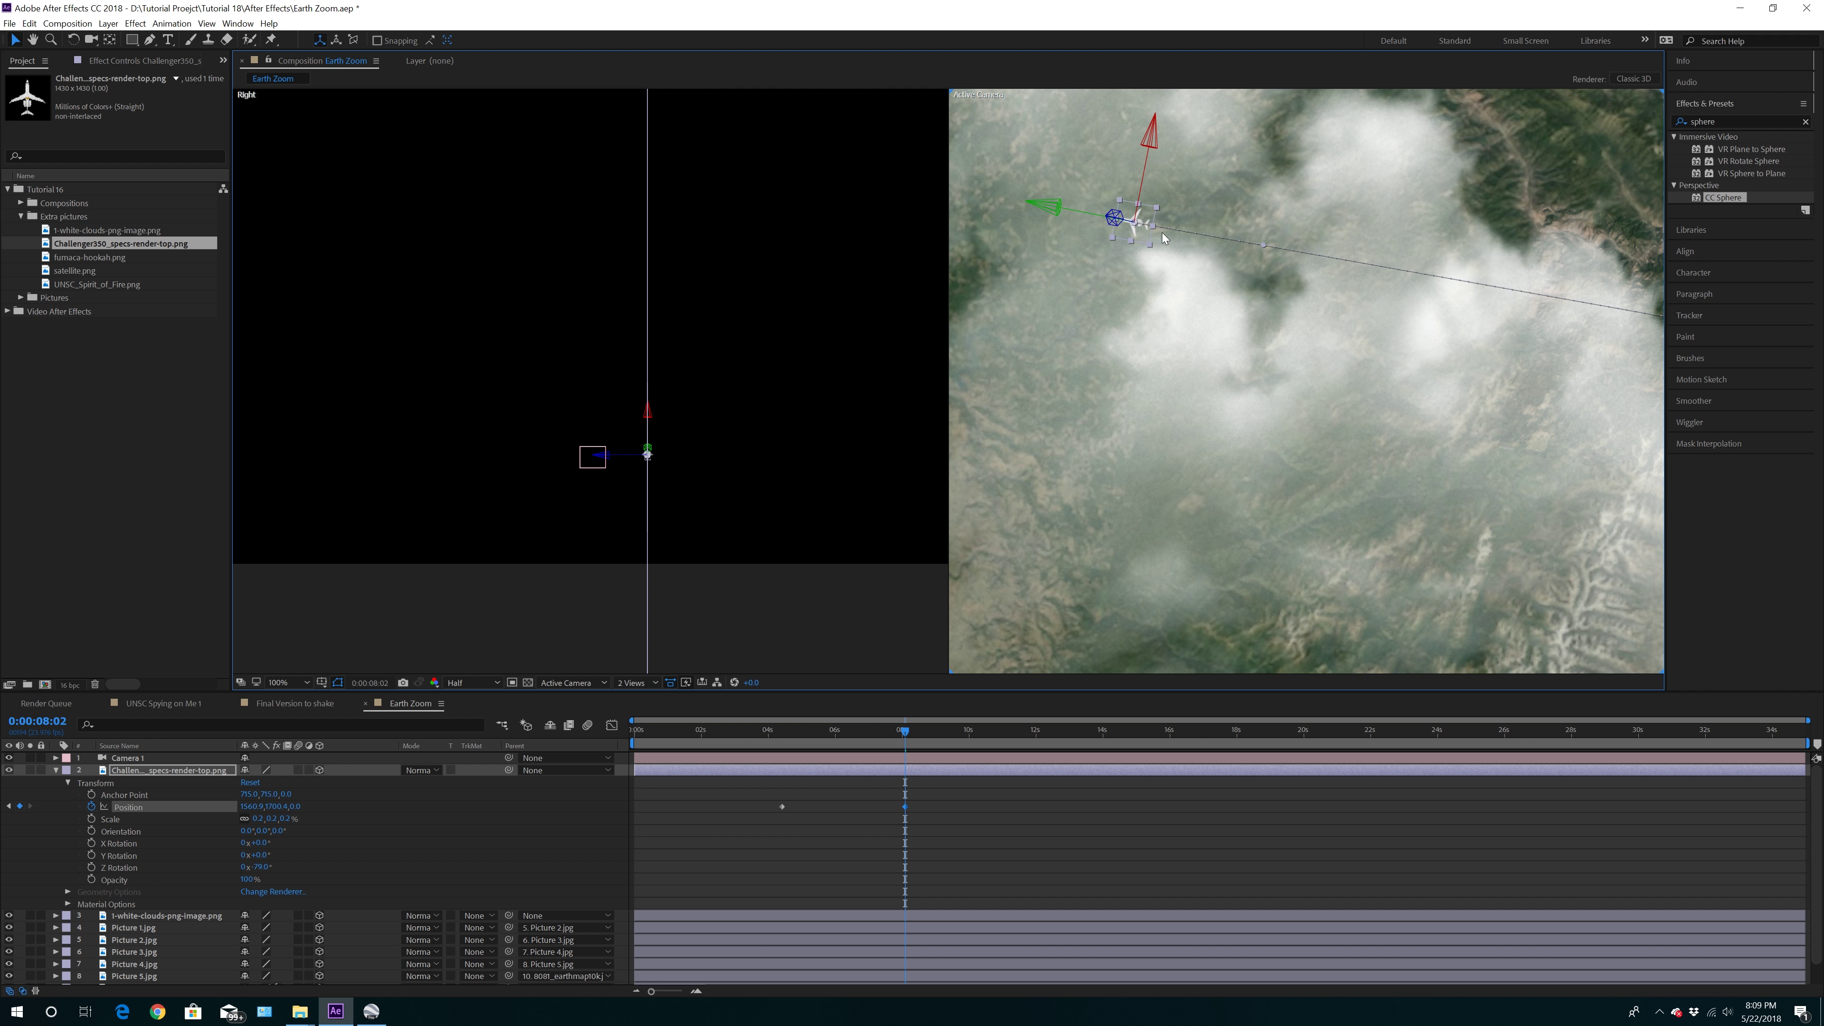
pyautogui.scroll(-2, 1159, 383)
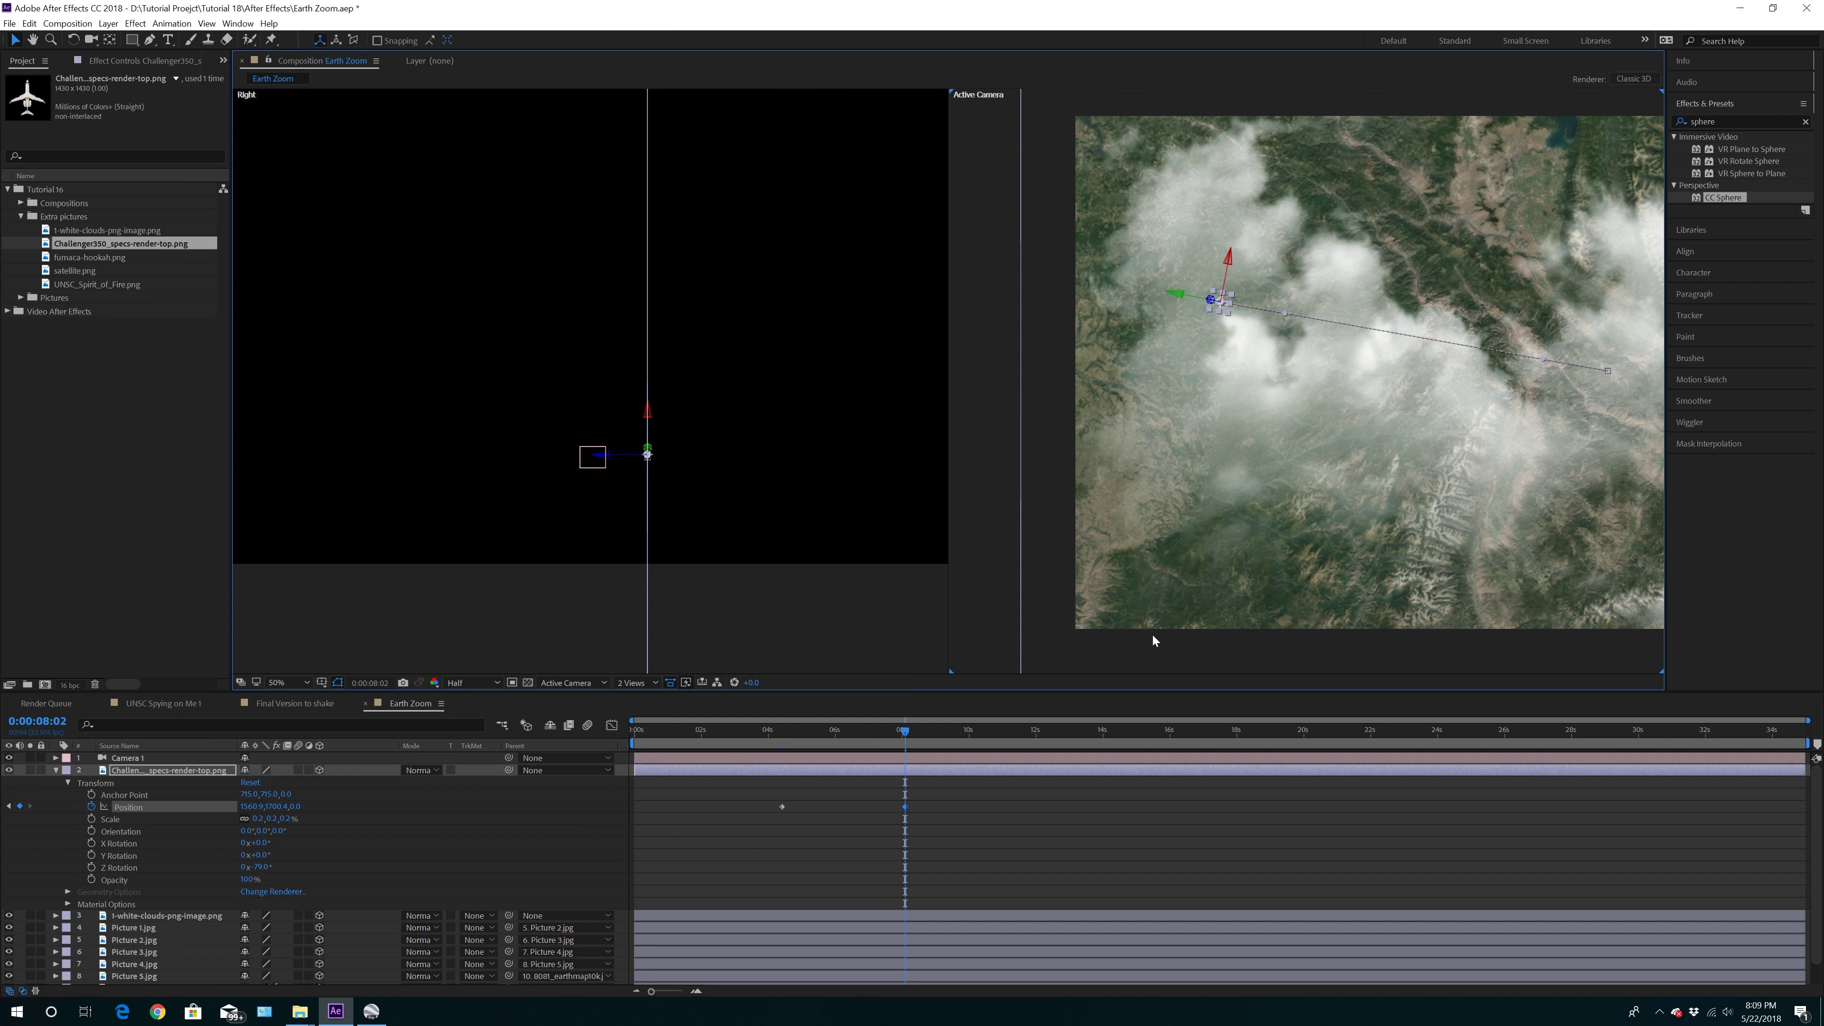
# Switch to a single Active Camera view and scrub from 0:00:00:00 to about 0:00:08:01 to review the airplane's flight
pyautogui.moveTo(904, 733); pyautogui.dragTo(609, 791)
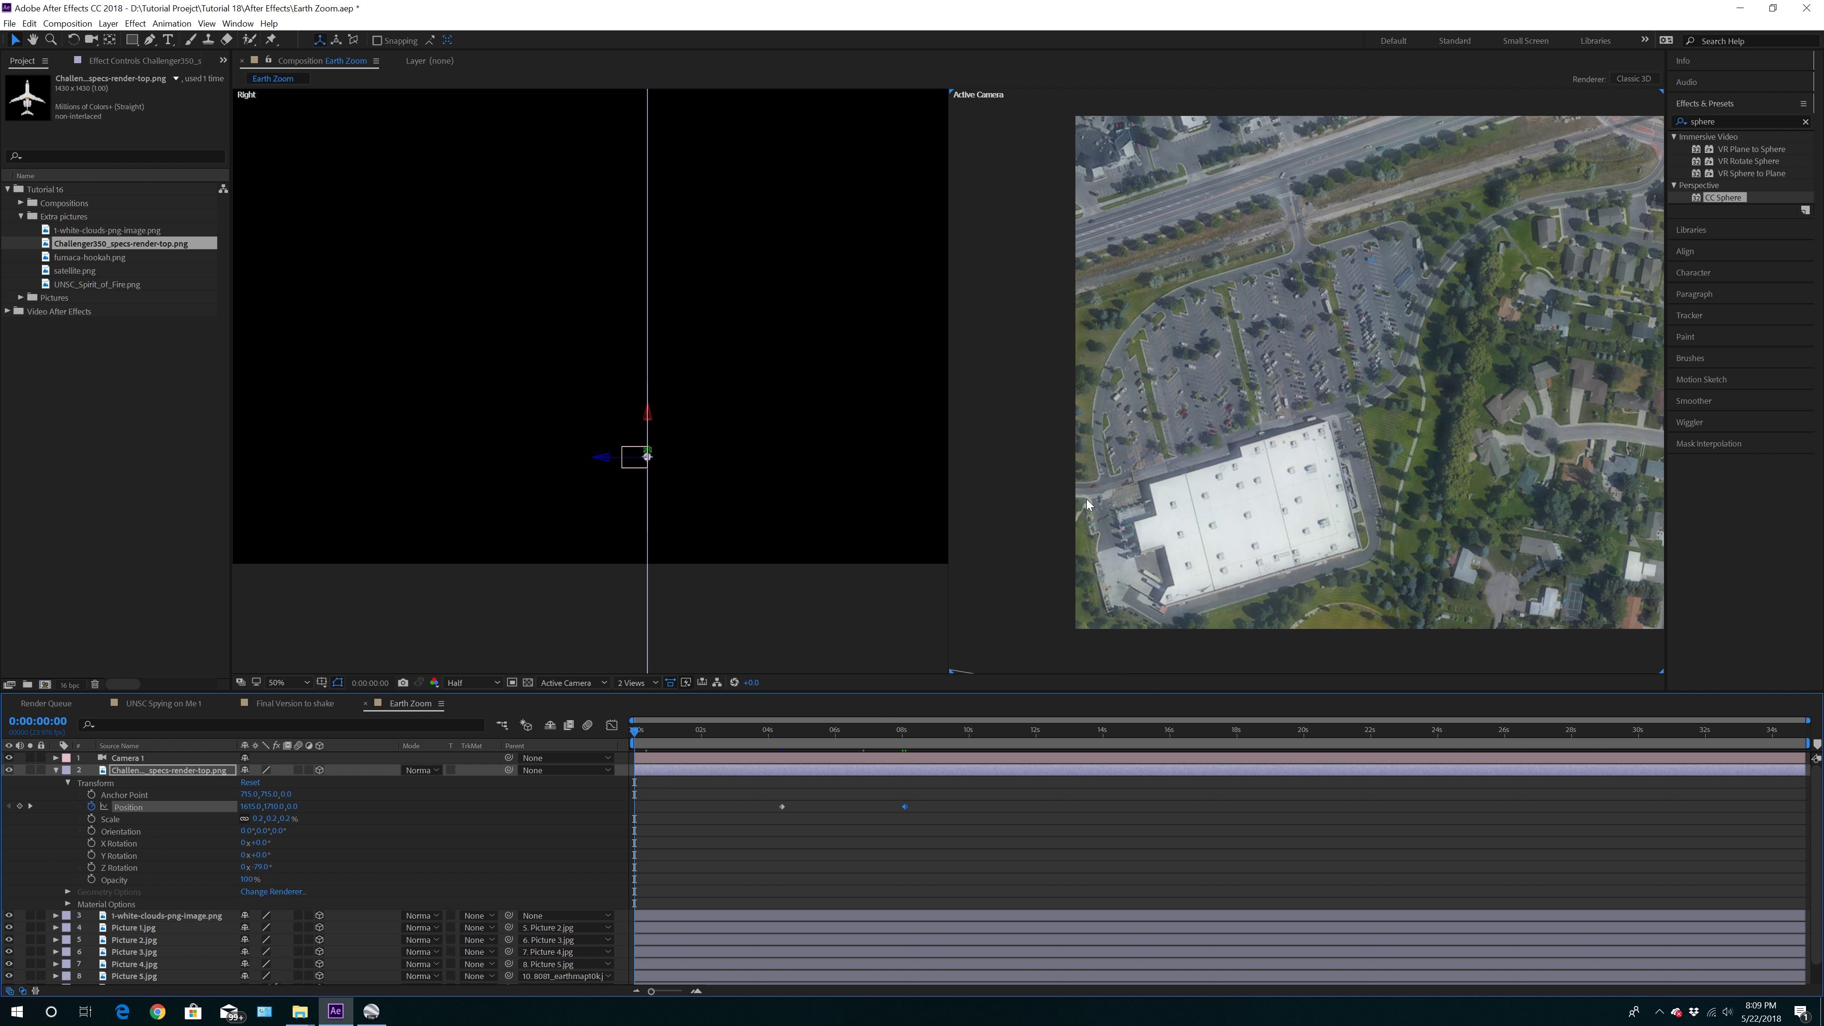
pyautogui.click(636, 683)
pyautogui.click(646, 700)
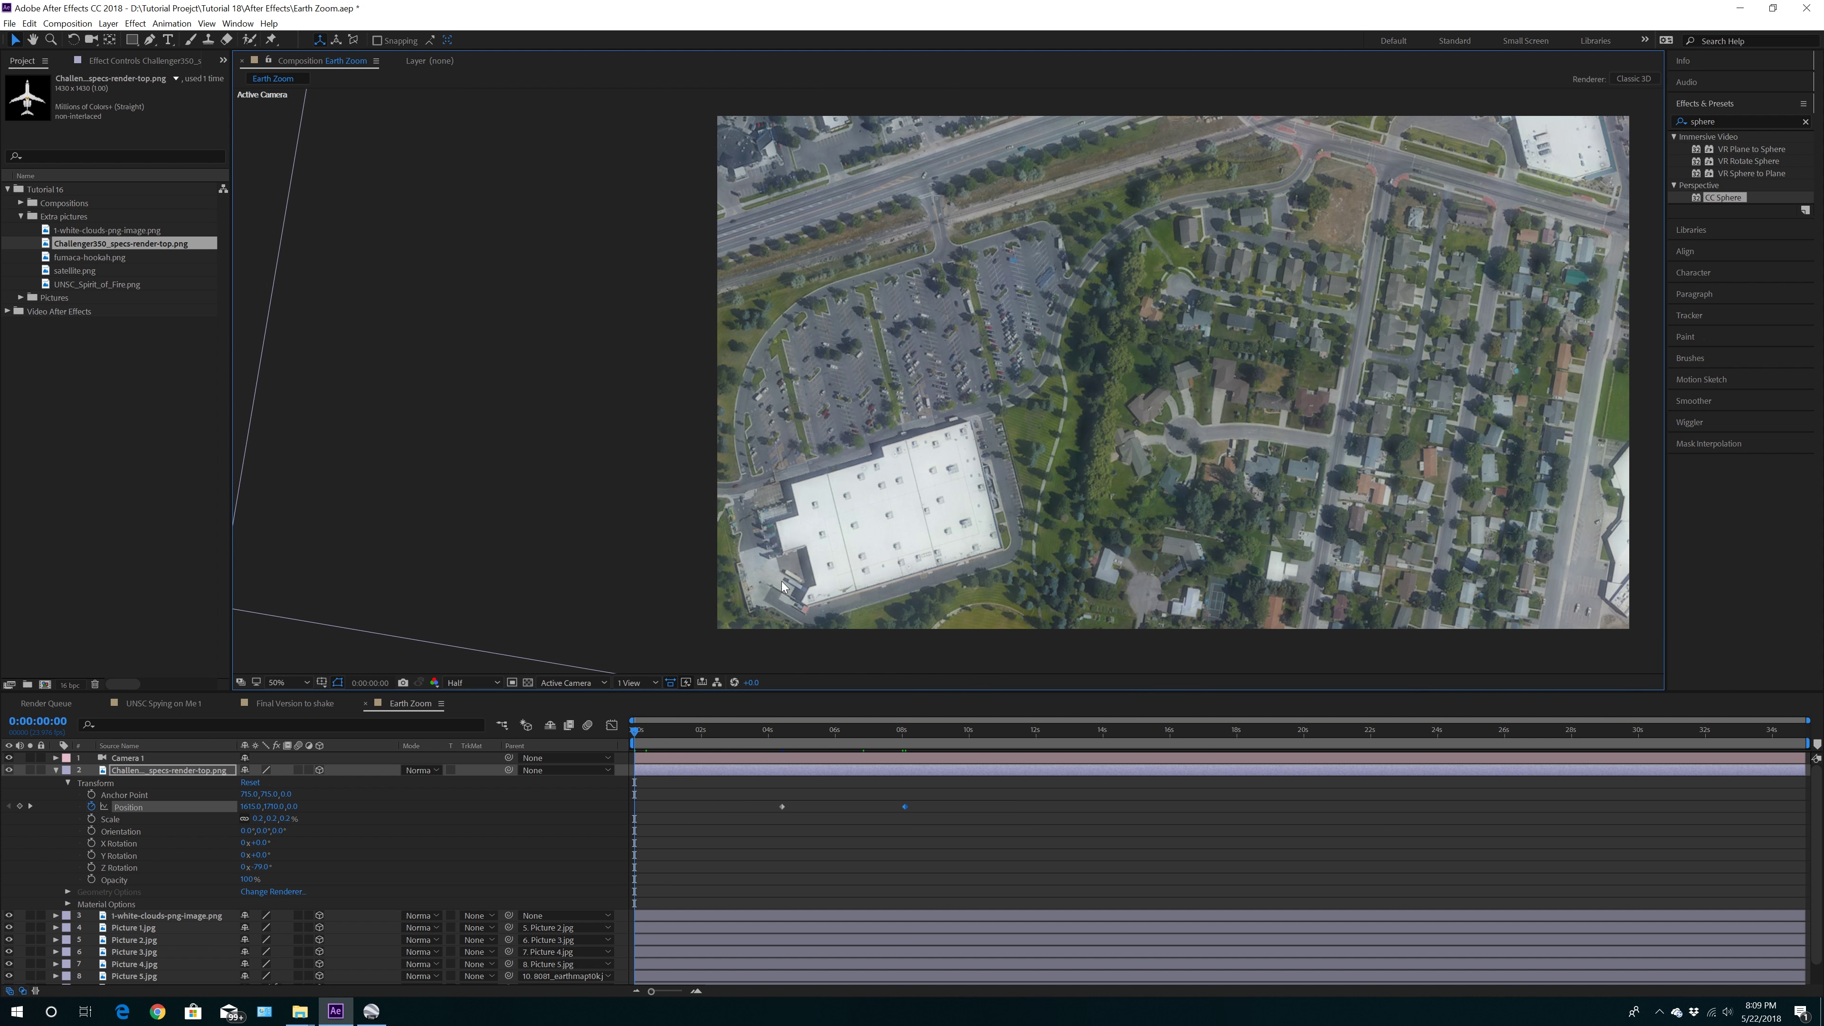
pyautogui.moveTo(634, 741); pyautogui.dragTo(902, 751)
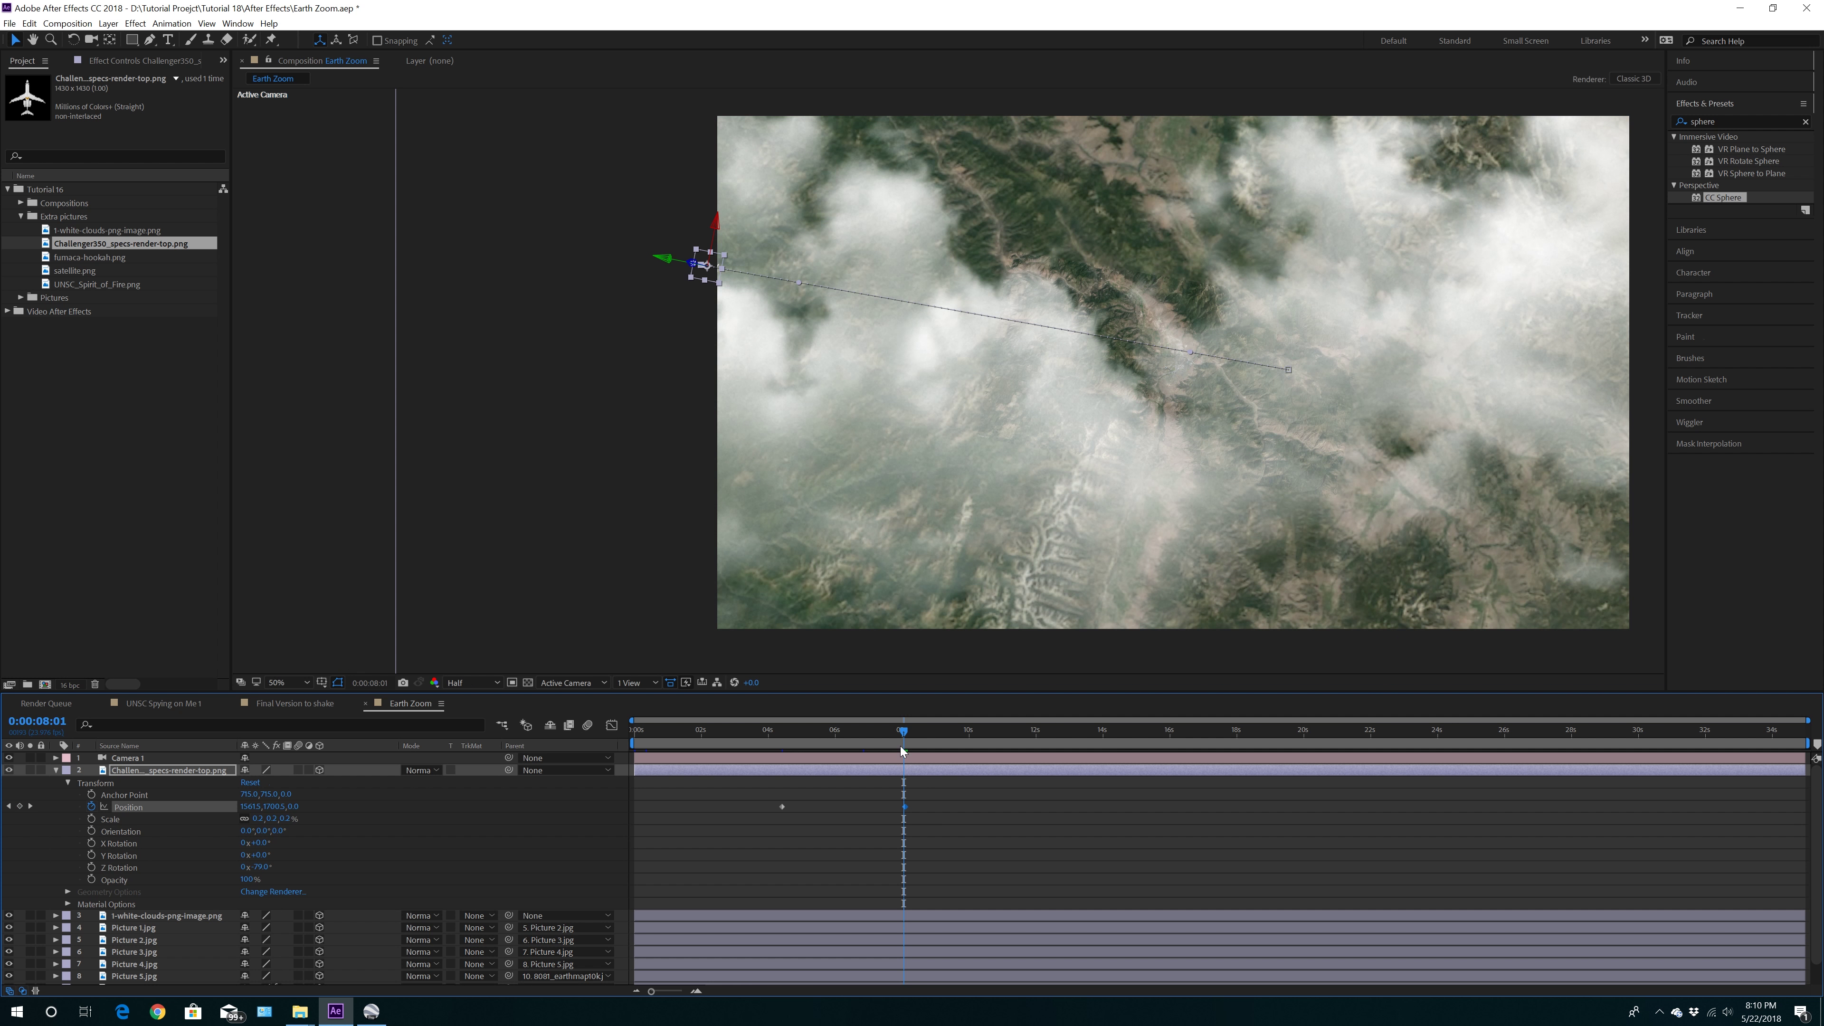
# Reveal Camera 1's transform properties and retime its last Position keyframe to 0:00:15:23
pyautogui.click(55, 758)
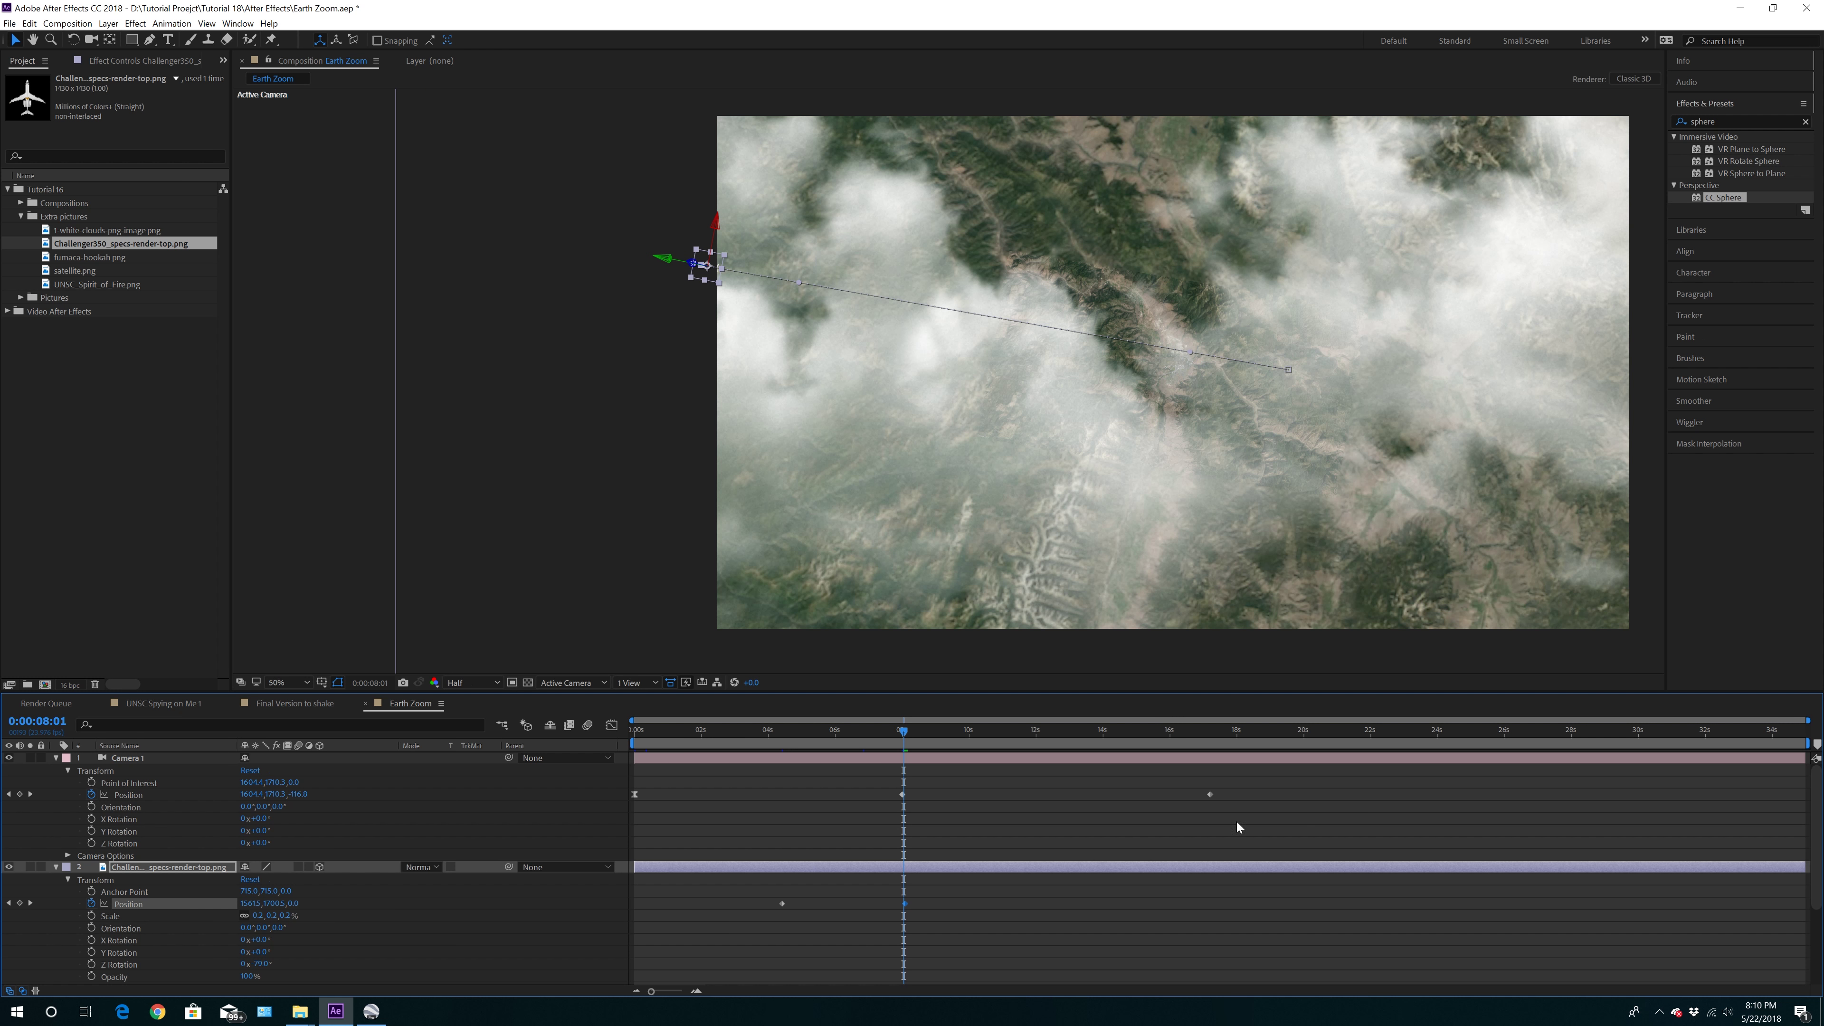
pyautogui.click(1210, 794)
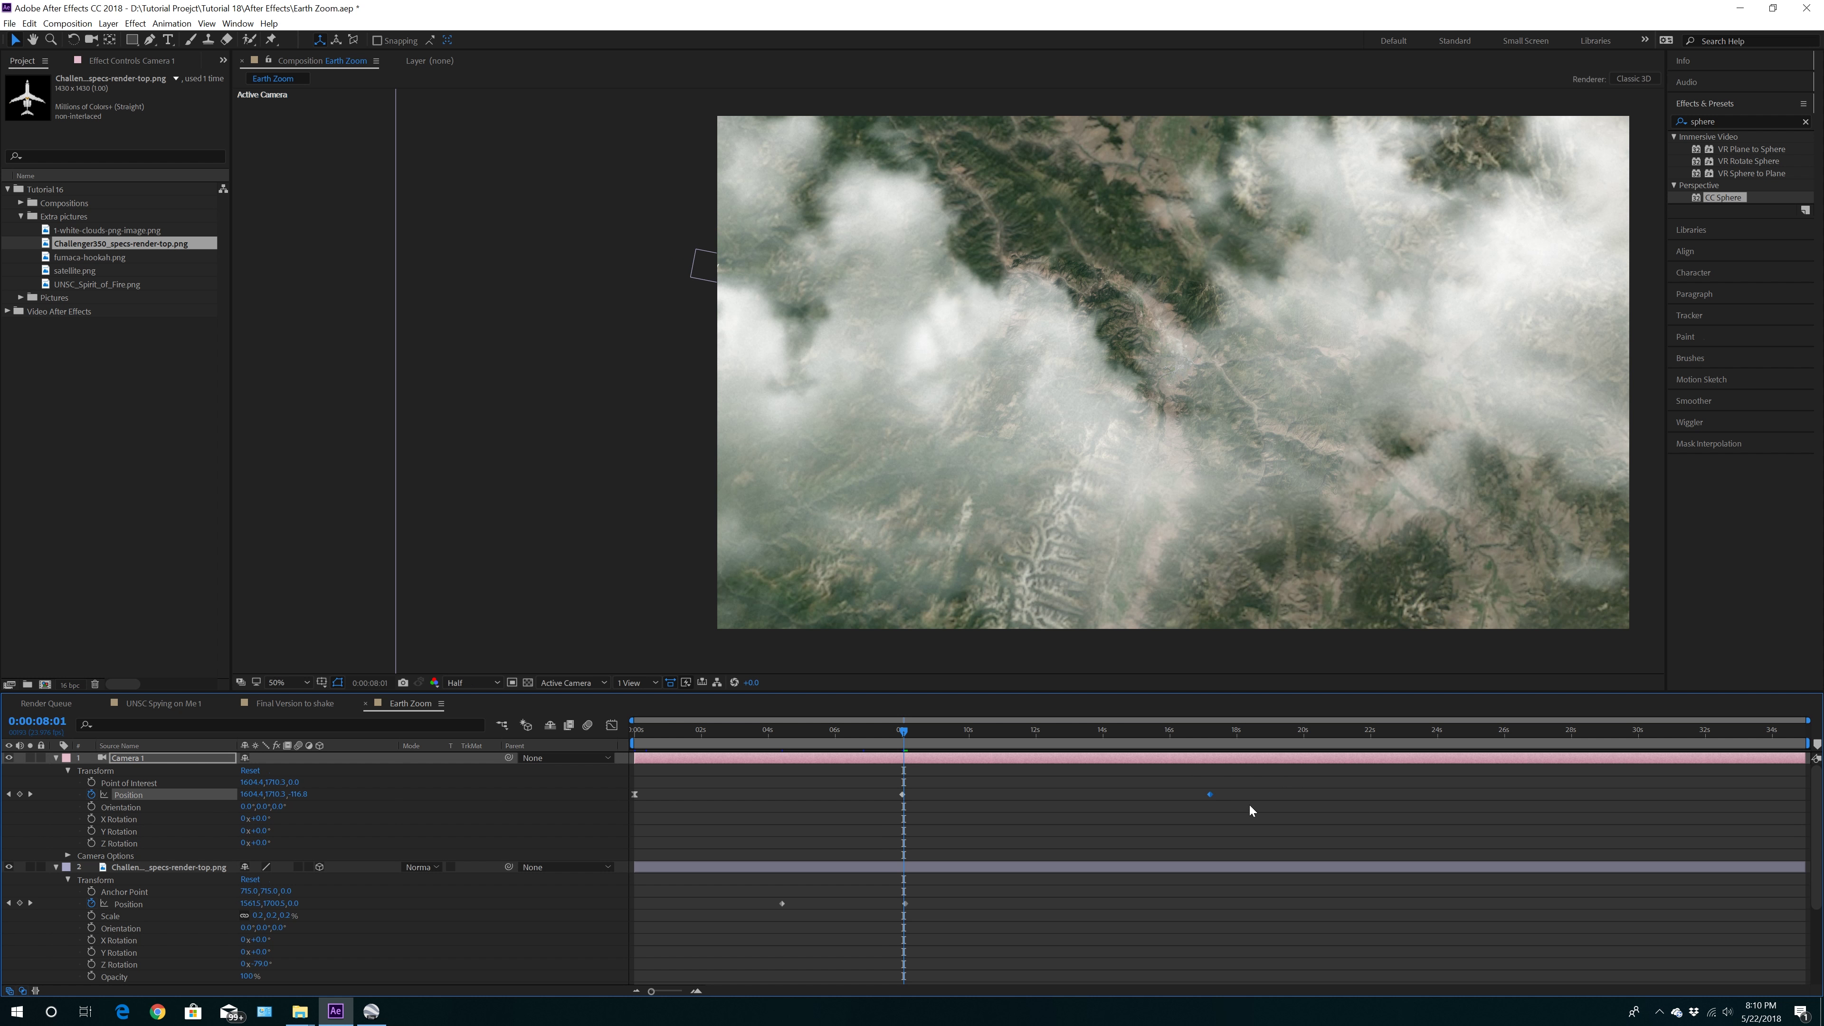
pyautogui.moveTo(1213, 793); pyautogui.dragTo(1507, 807)
pyautogui.moveTo(908, 730); pyautogui.dragTo(928, 739)
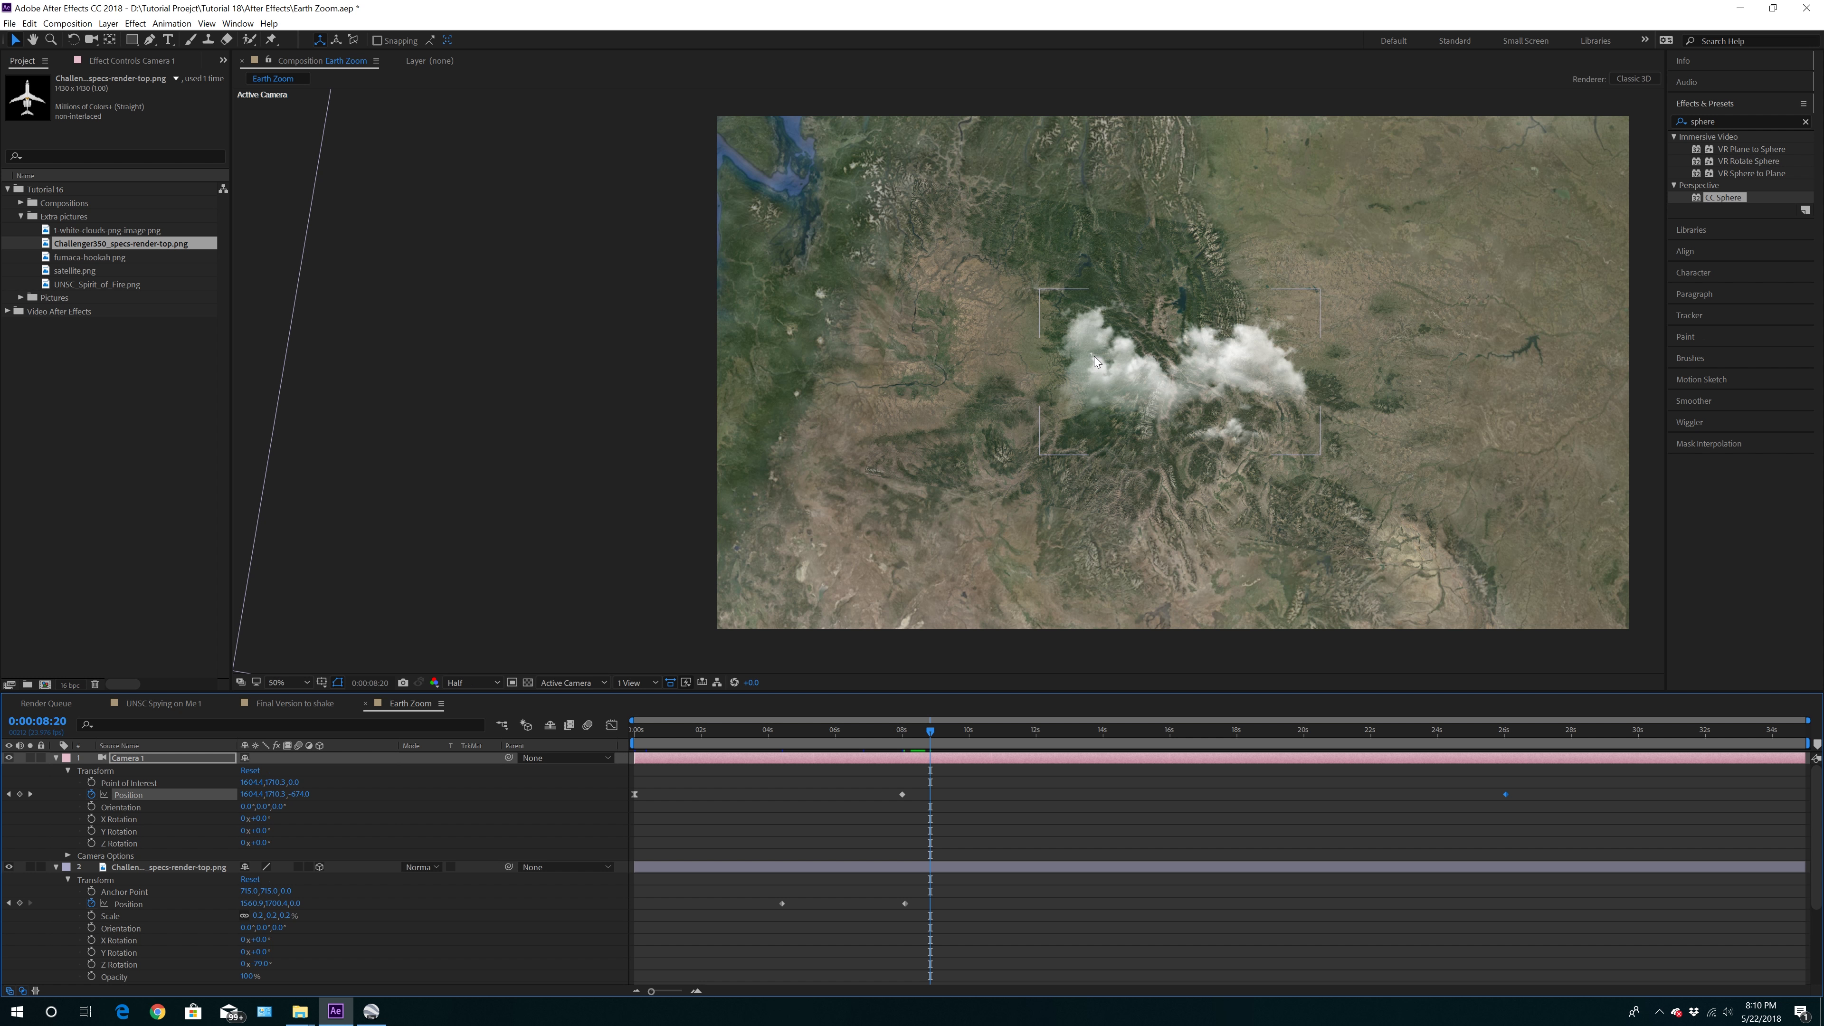
pyautogui.moveTo(931, 734); pyautogui.dragTo(1193, 808)
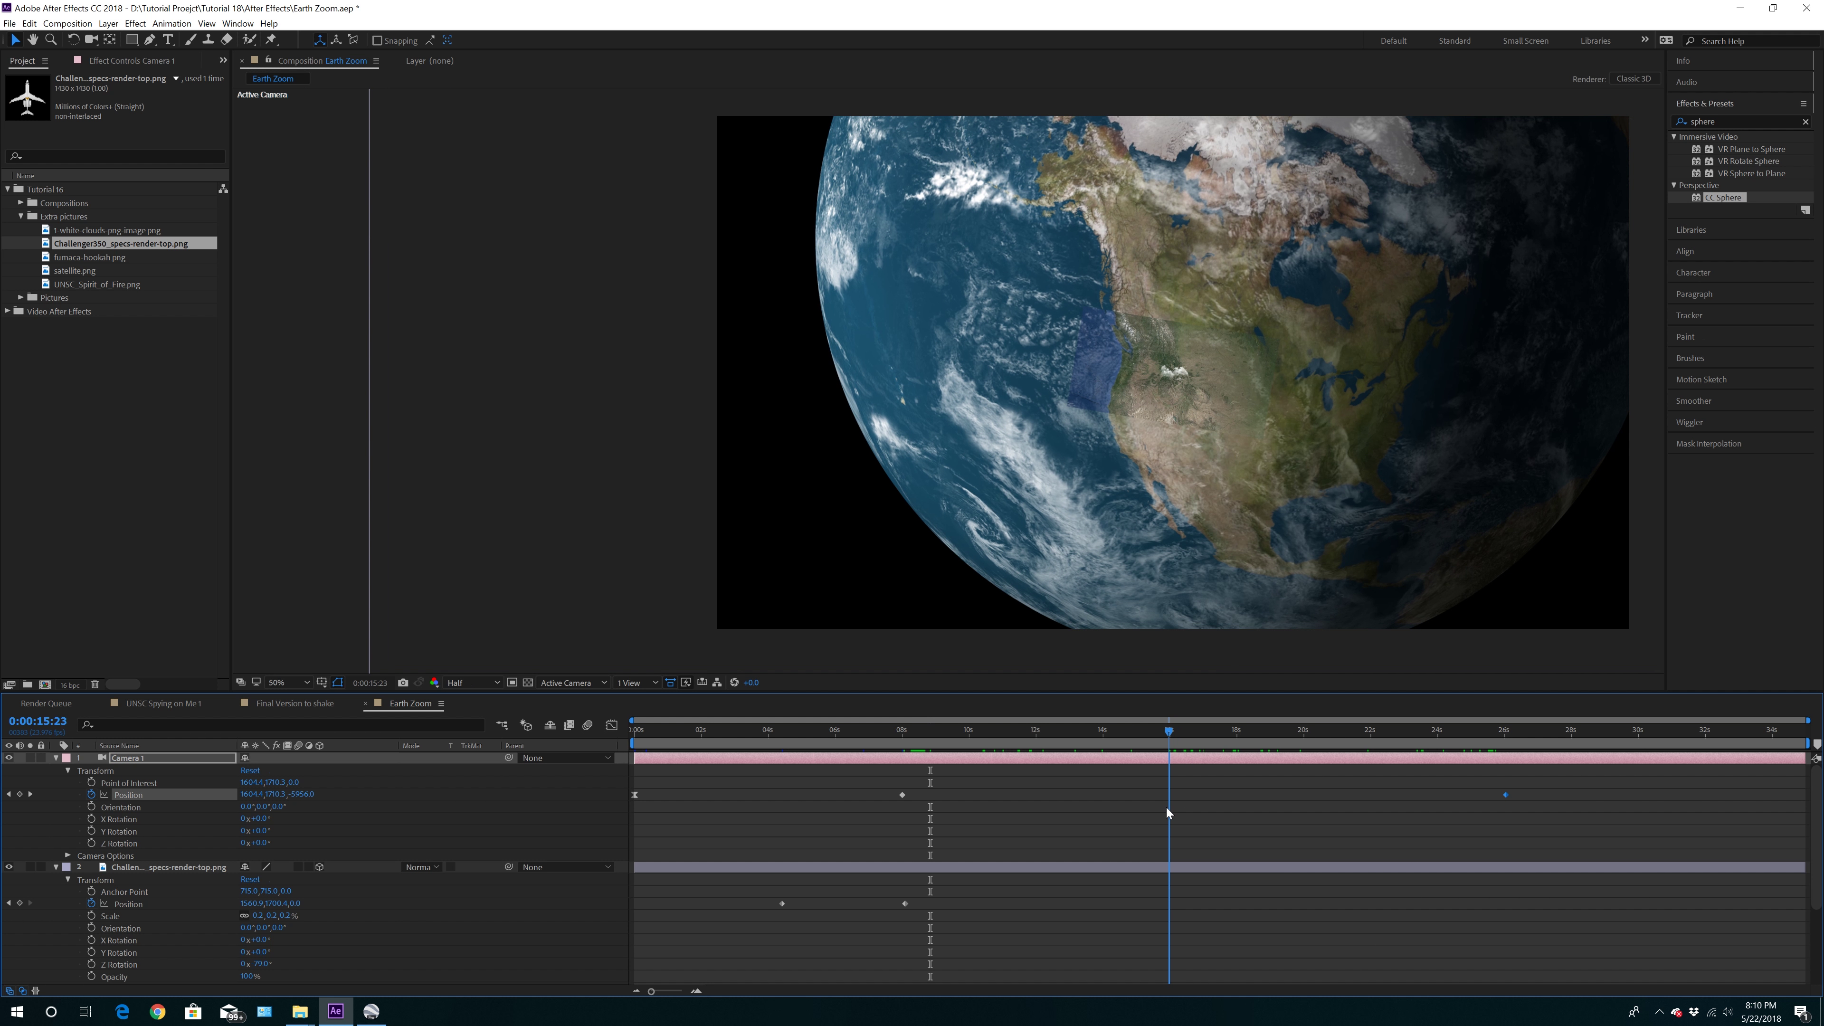
pyautogui.moveTo(1506, 794); pyautogui.dragTo(1170, 824)
# Go to 0:00:12:16, add satellite.png directly below Camera 1, and make it a 3D layer
pyautogui.moveTo(1169, 733); pyautogui.dragTo(1058, 767)
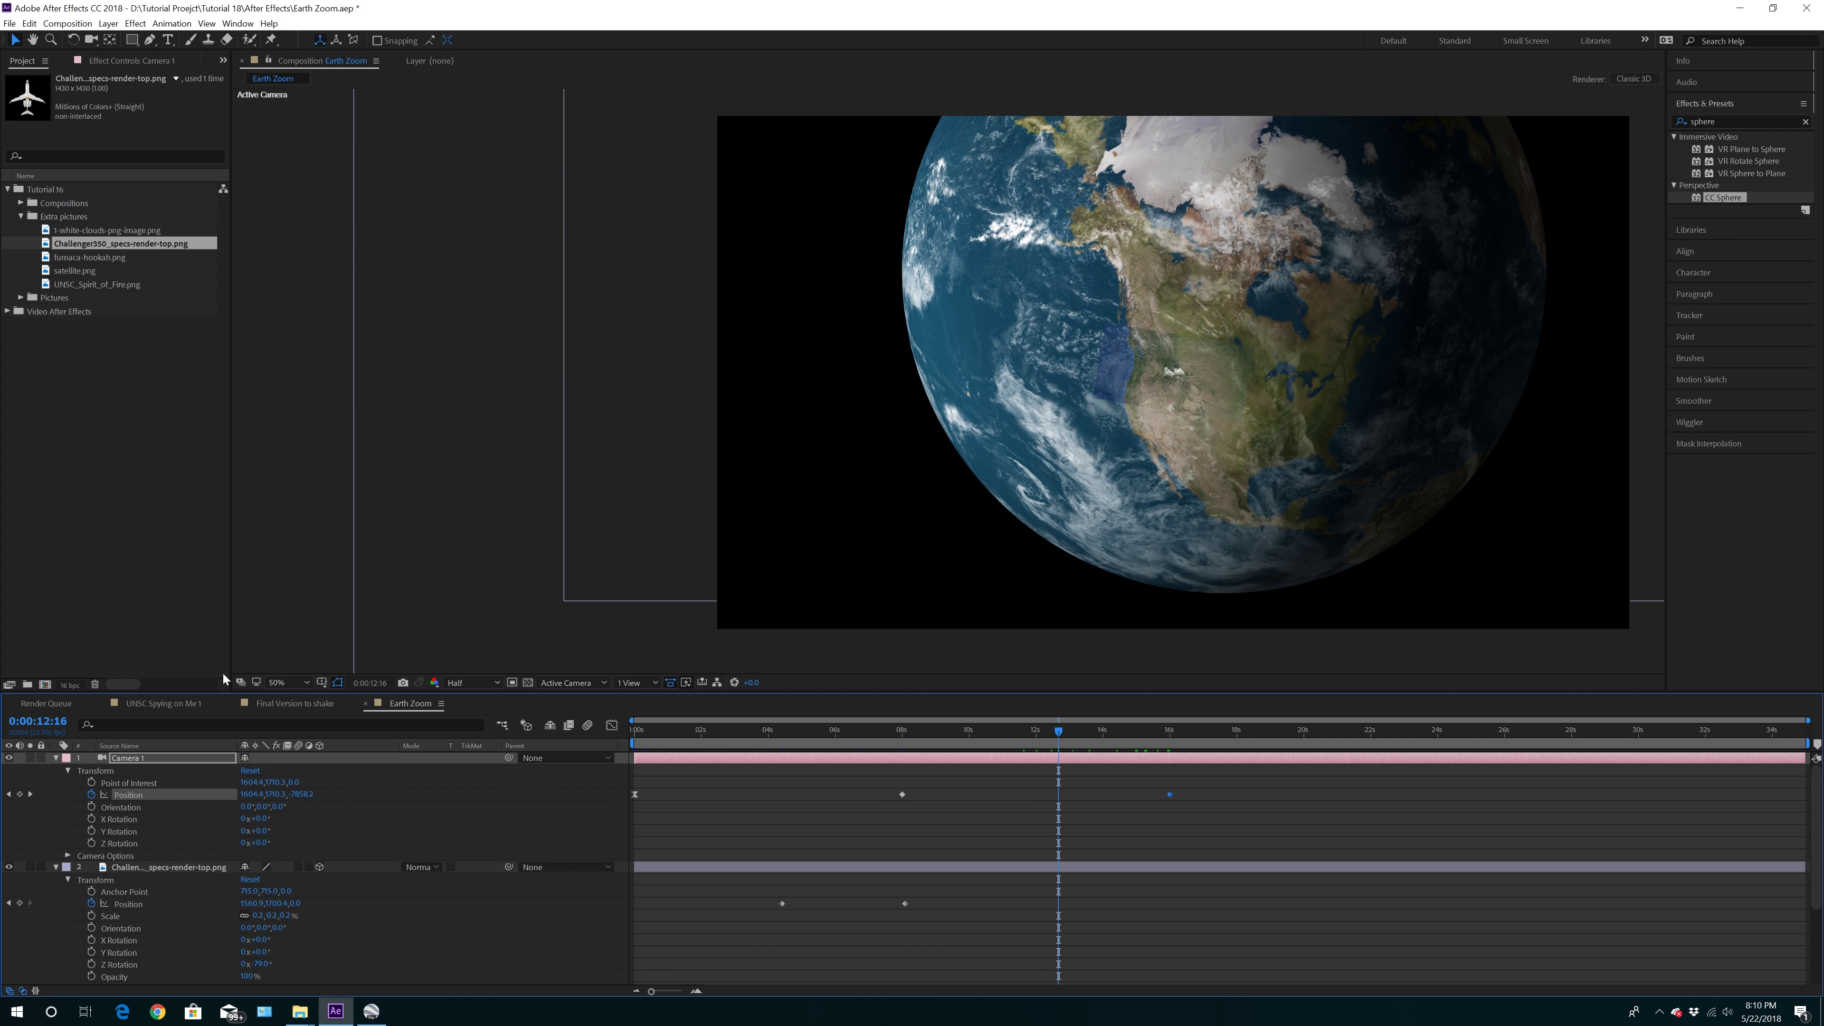
pyautogui.click(57, 869)
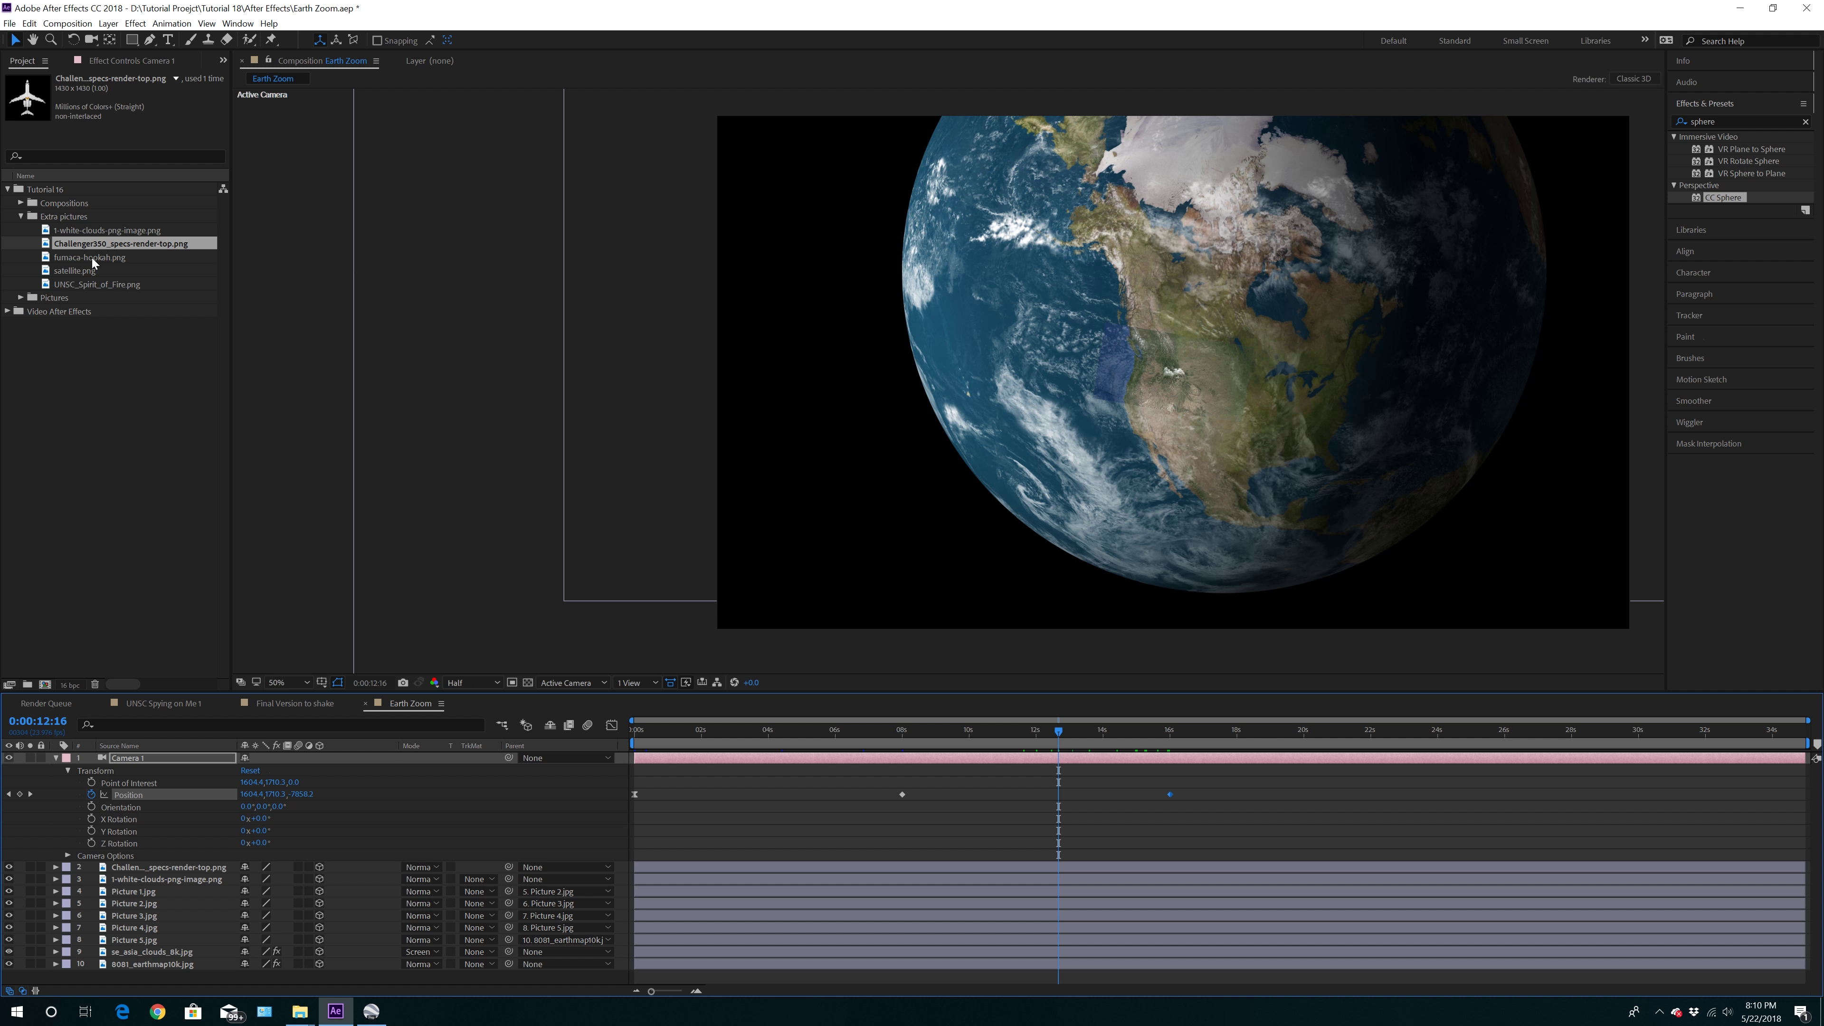
pyautogui.moveTo(87, 266); pyautogui.dragTo(151, 861)
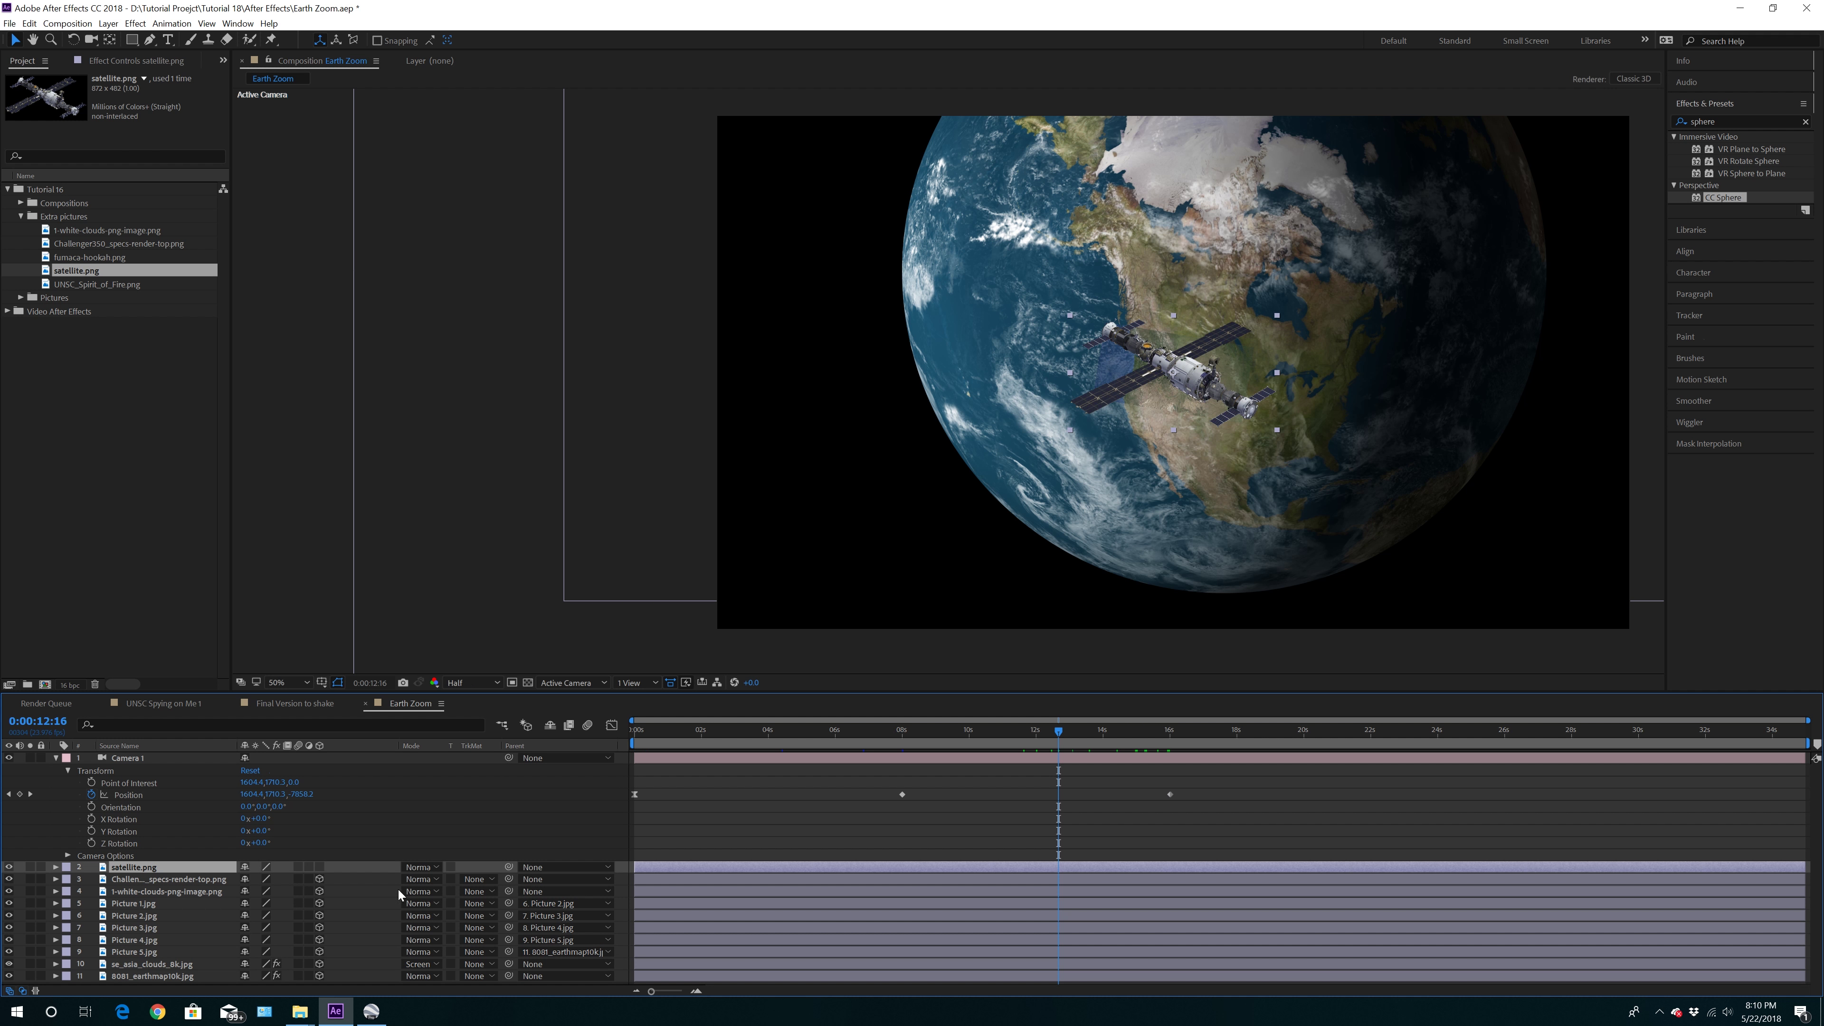
pyautogui.click(319, 866)
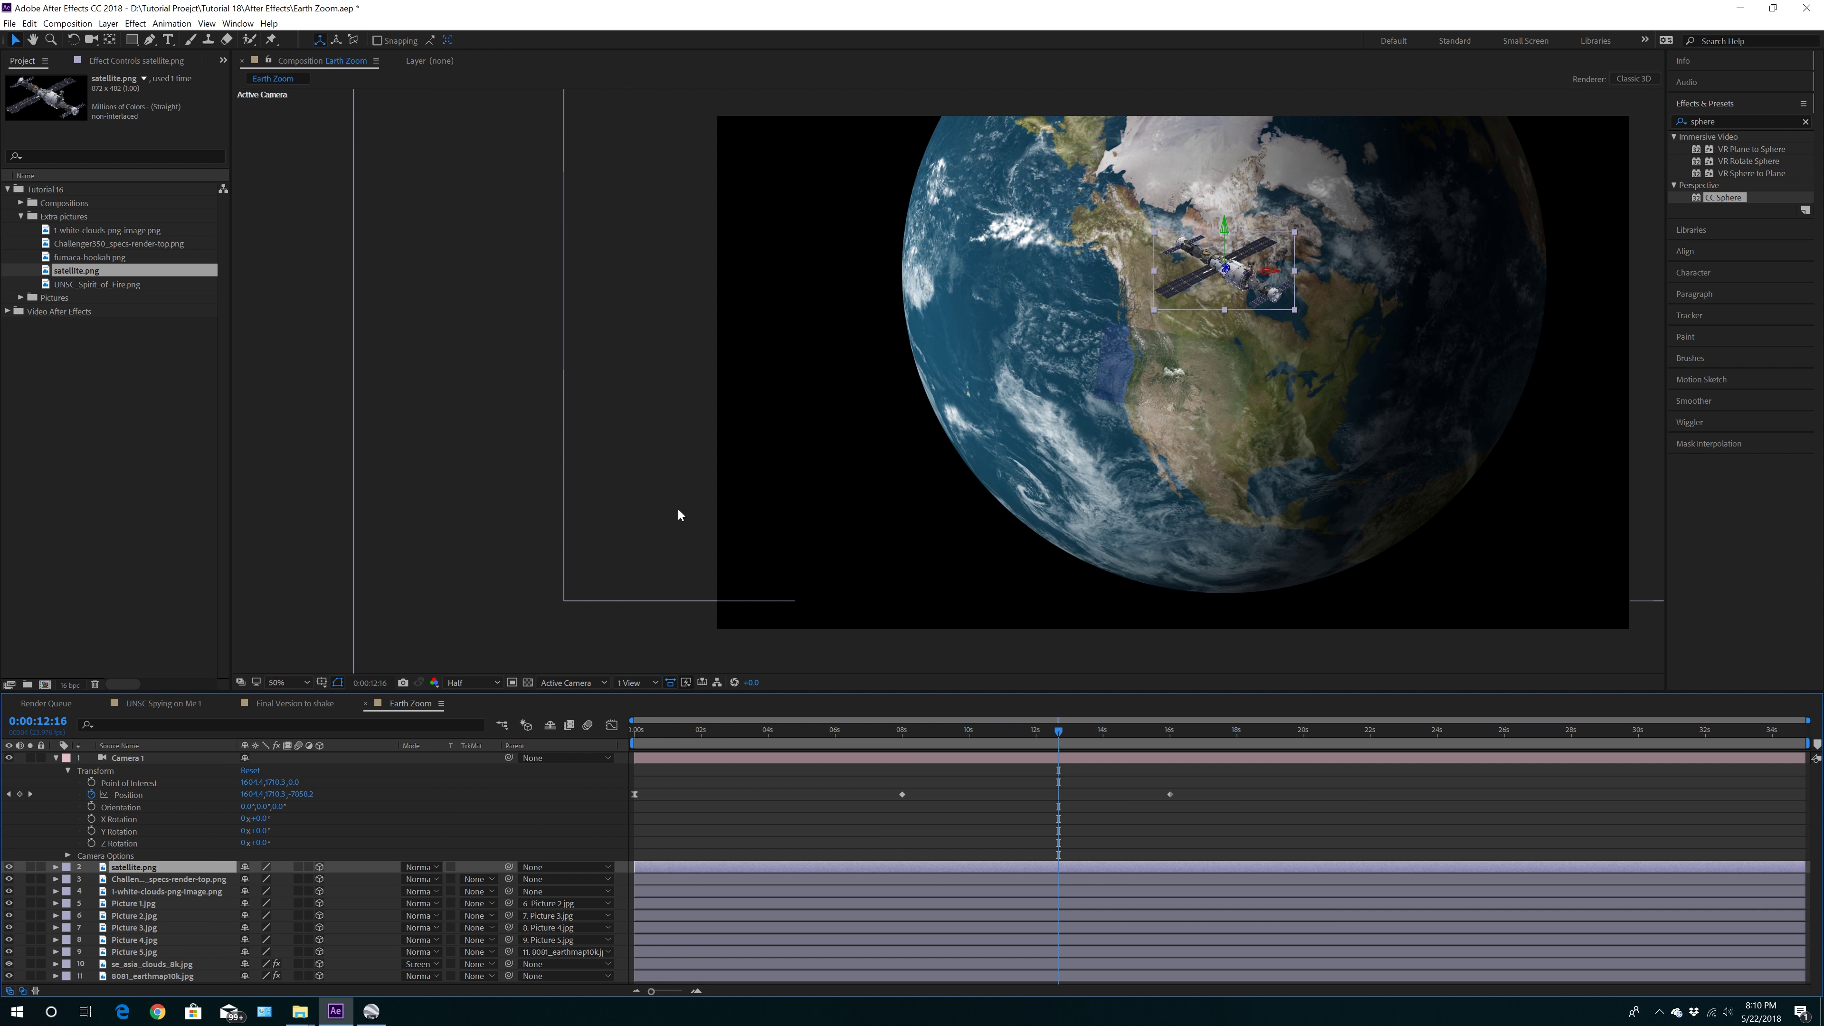
# Show two views side by side and compare the satellite layer's position with Camera 1 in the Right view
pyautogui.click(636, 683)
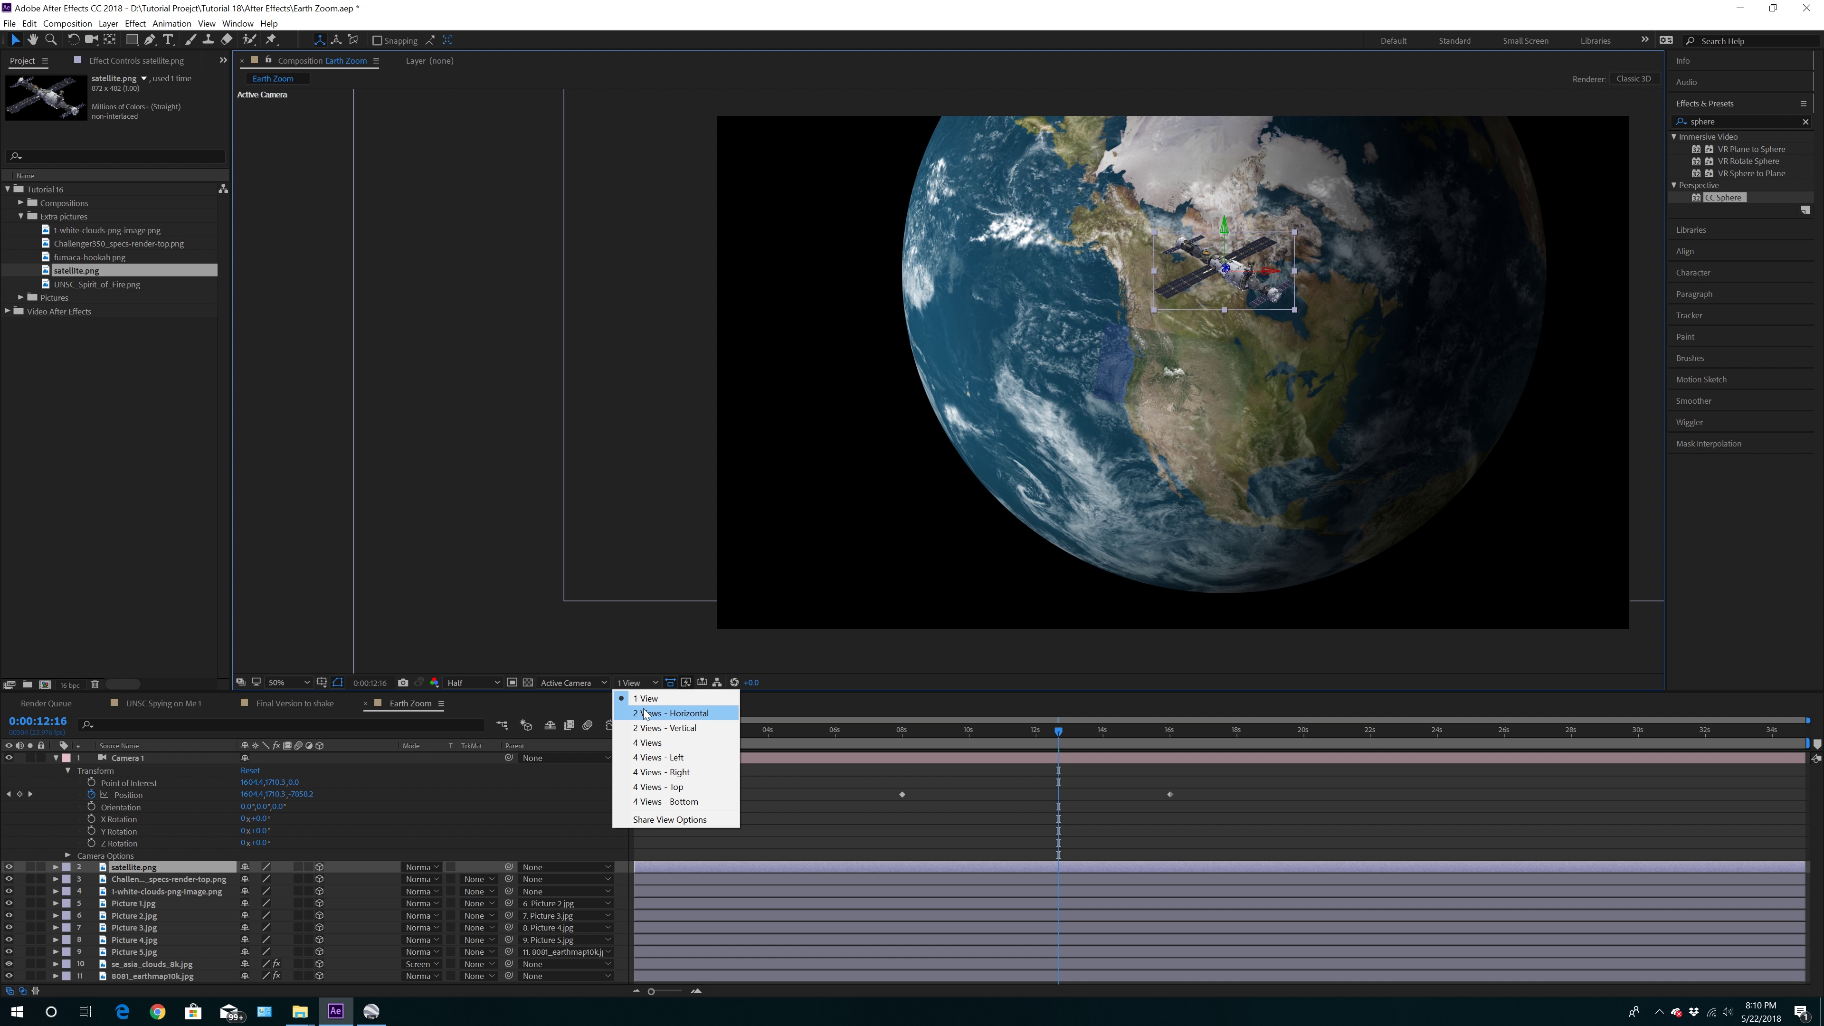
pyautogui.click(646, 713)
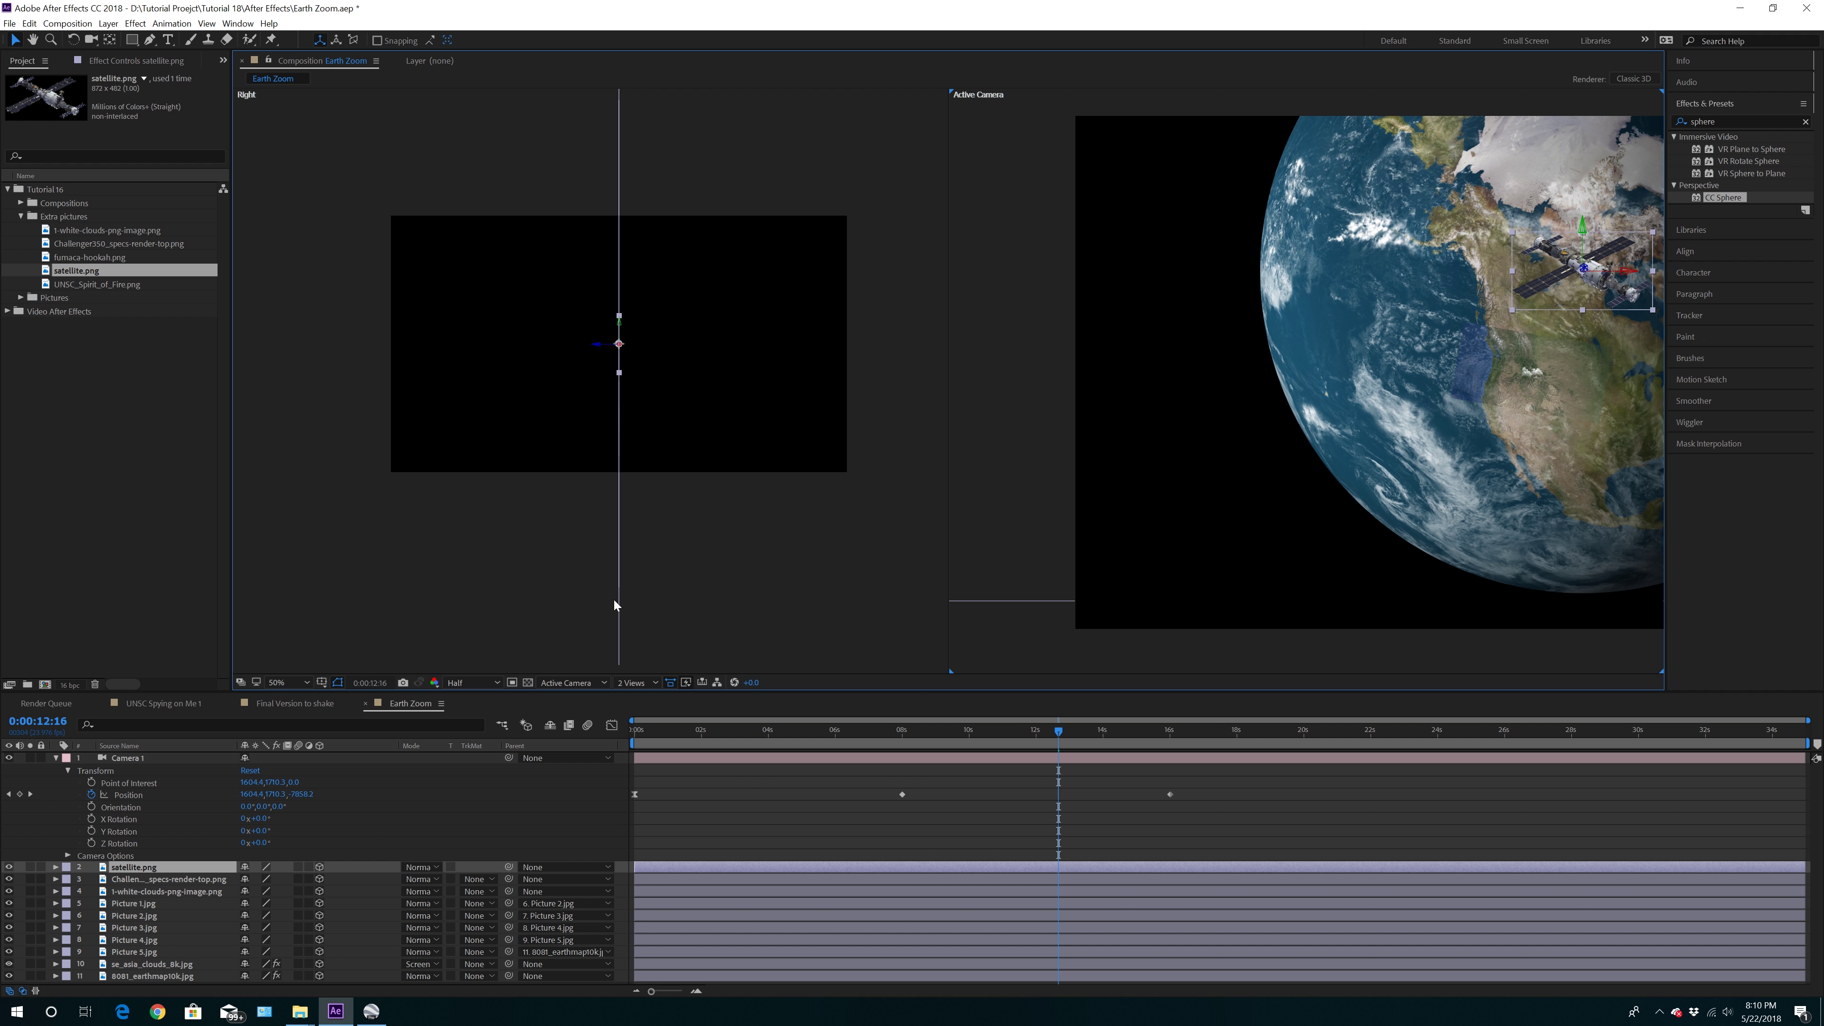
pyautogui.scroll(-3, 559, 510)
pyautogui.click(477, 392)
pyautogui.scroll(4, 528, 503)
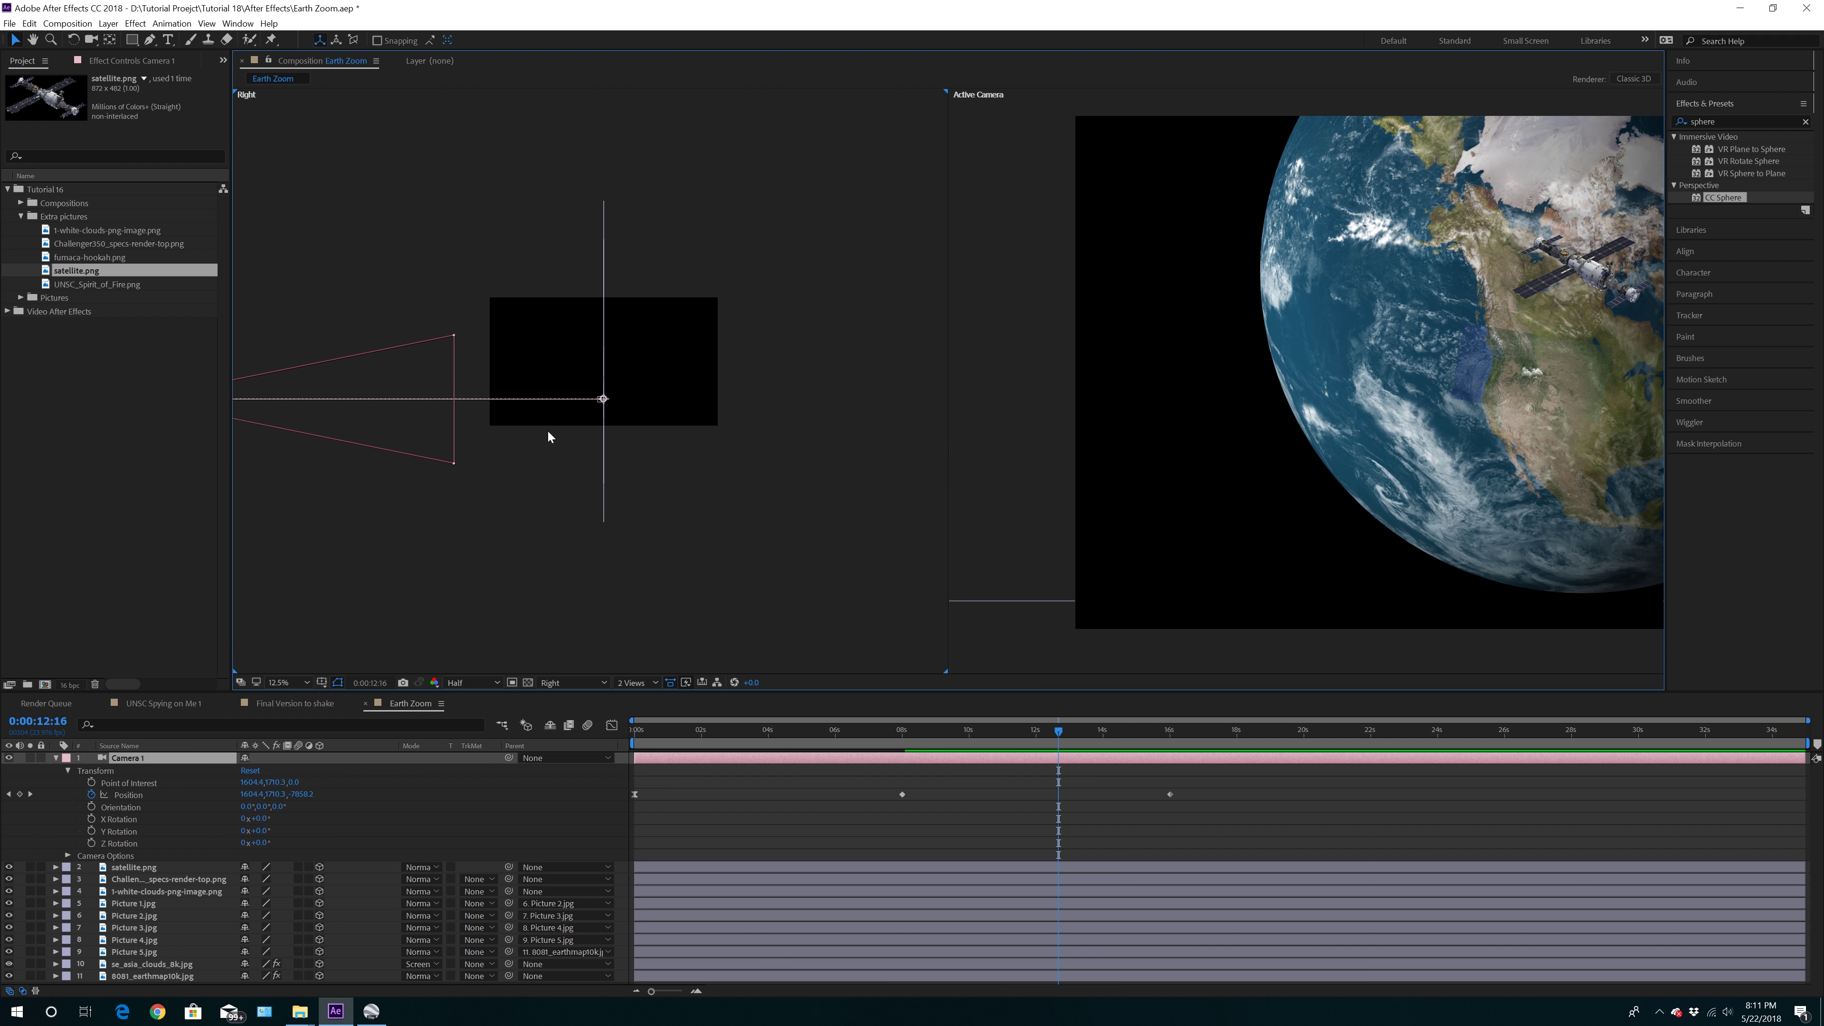
pyautogui.click(140, 868)
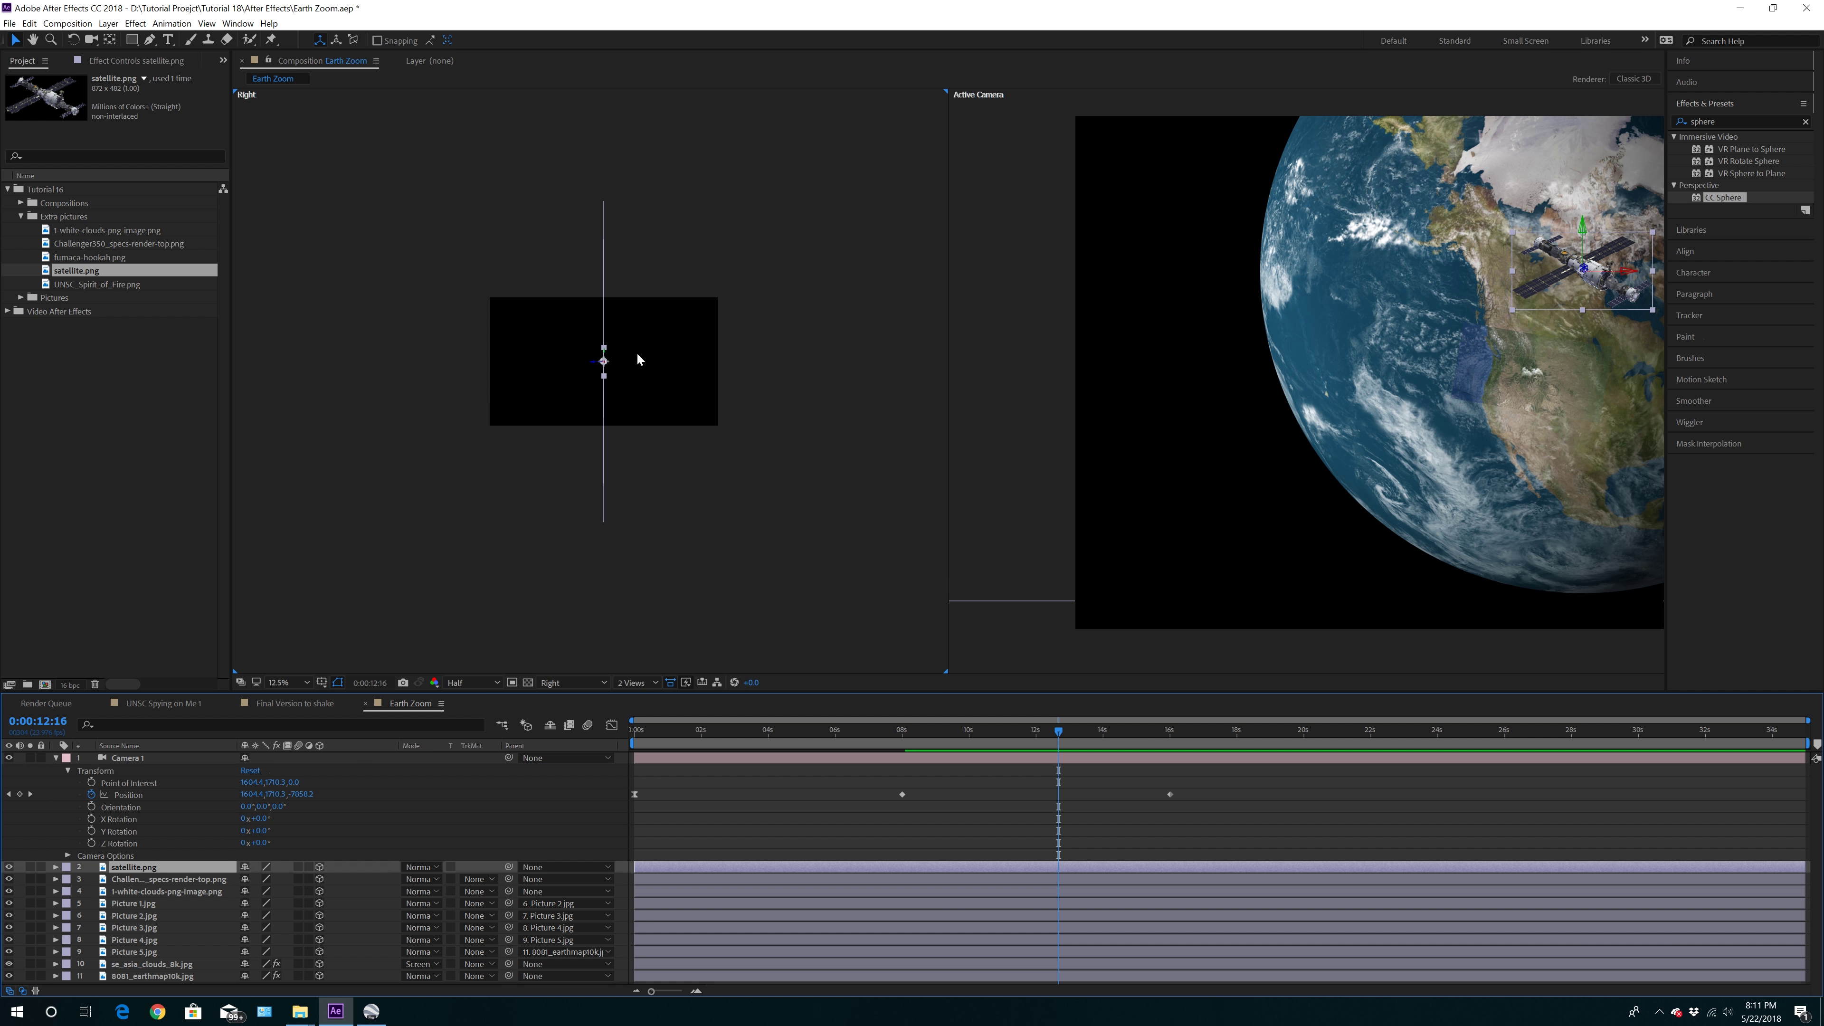
pyautogui.click(145, 879)
pyautogui.click(142, 759)
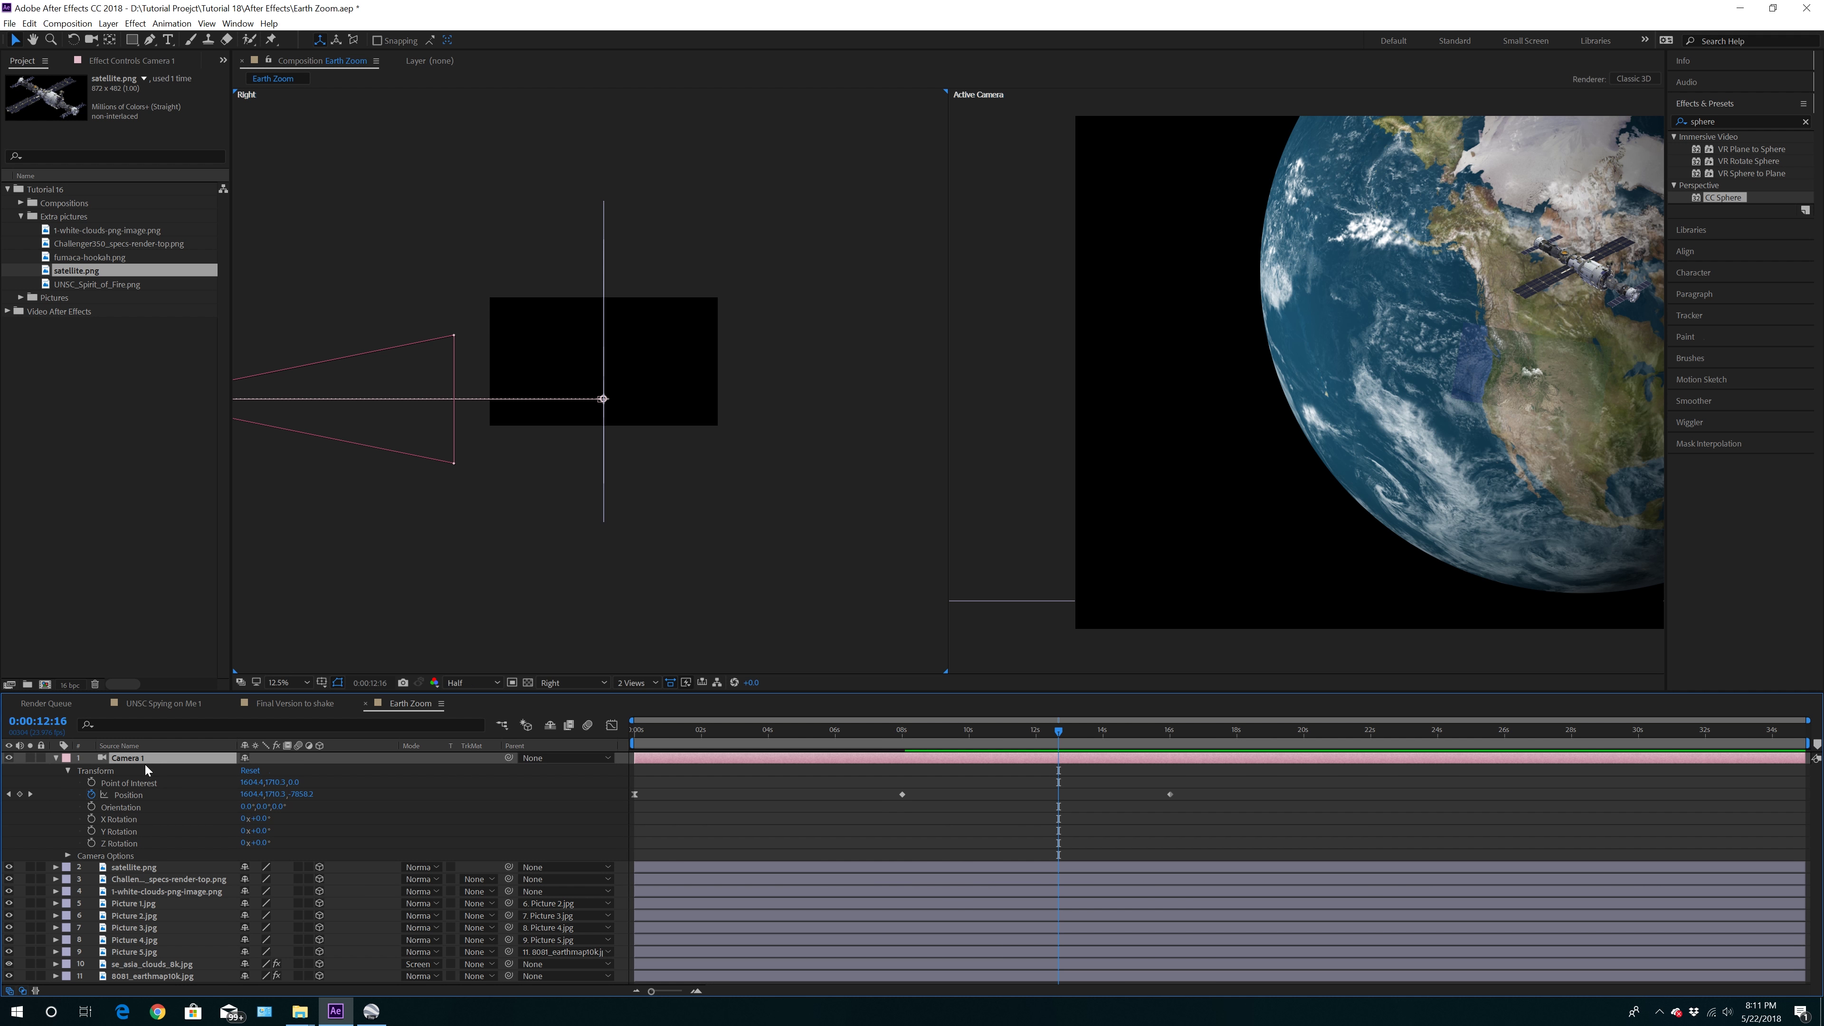
pyautogui.click(143, 868)
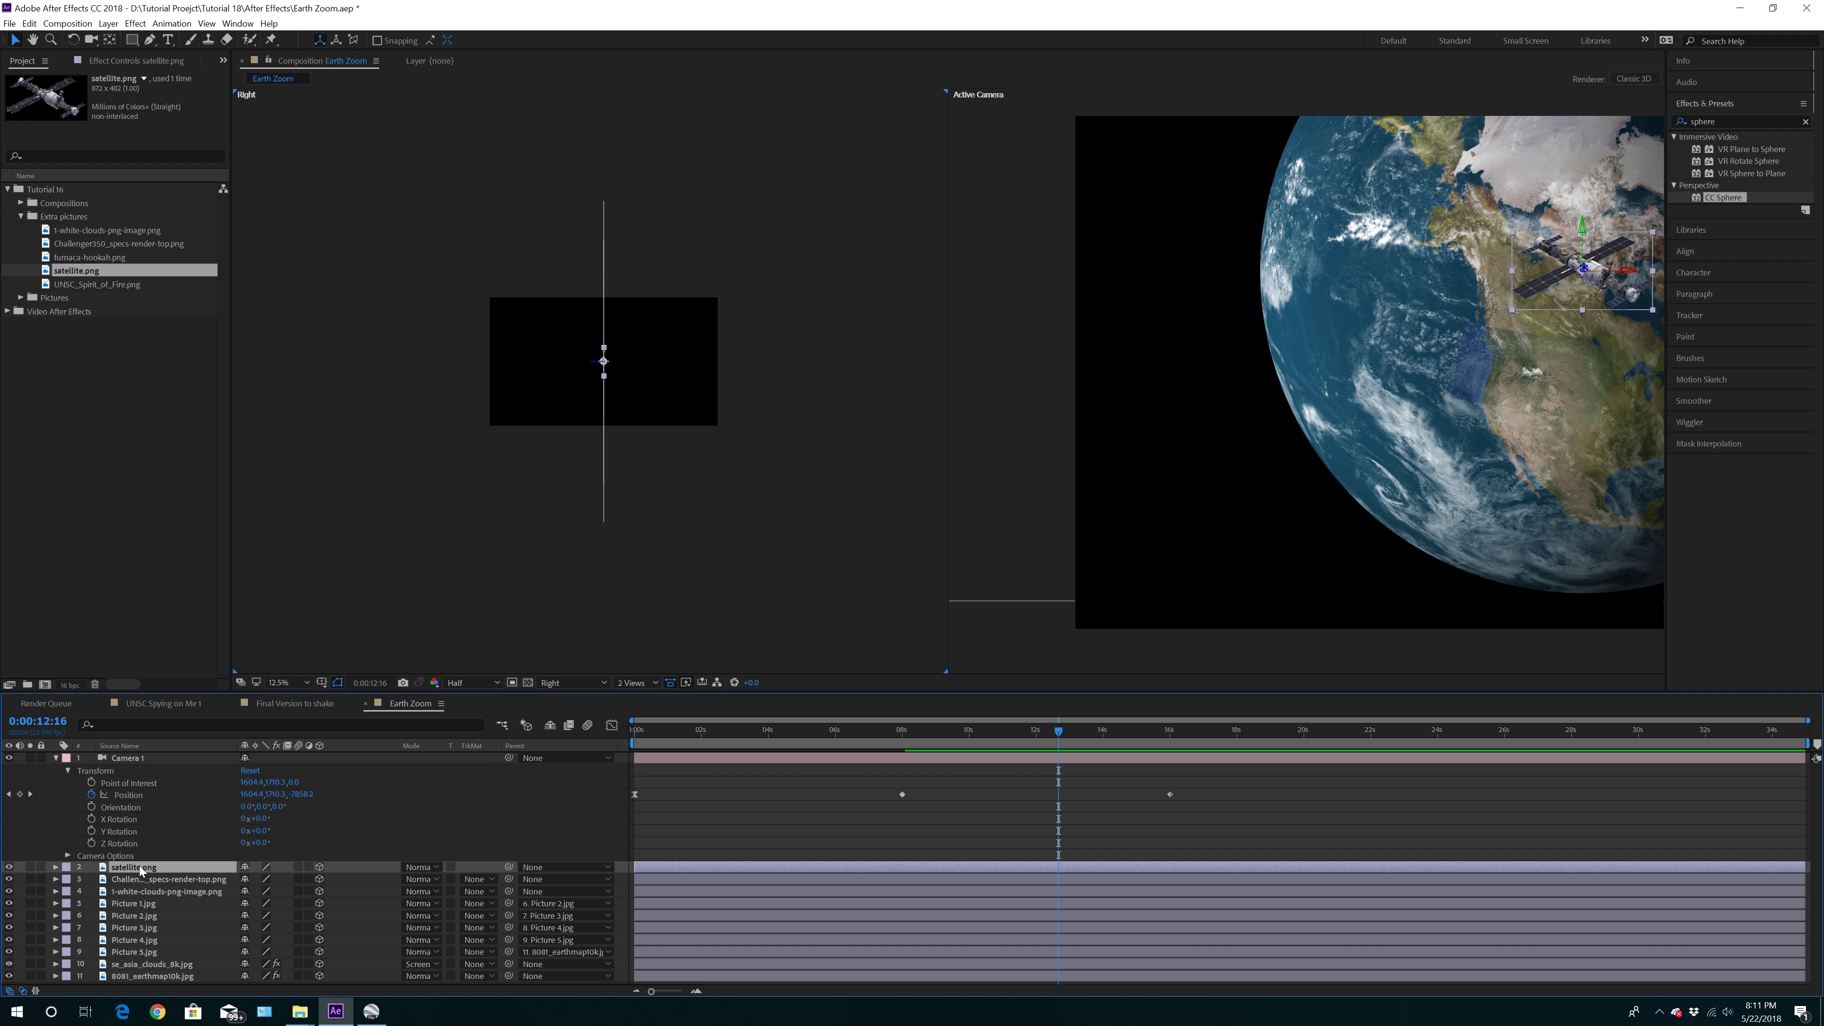
# Move the satellite layer down and left in the Active Camera view until it sits over North America's west coast near Camera 1's axis
pyautogui.moveTo(1598, 356); pyautogui.dragTo(1419, 418)
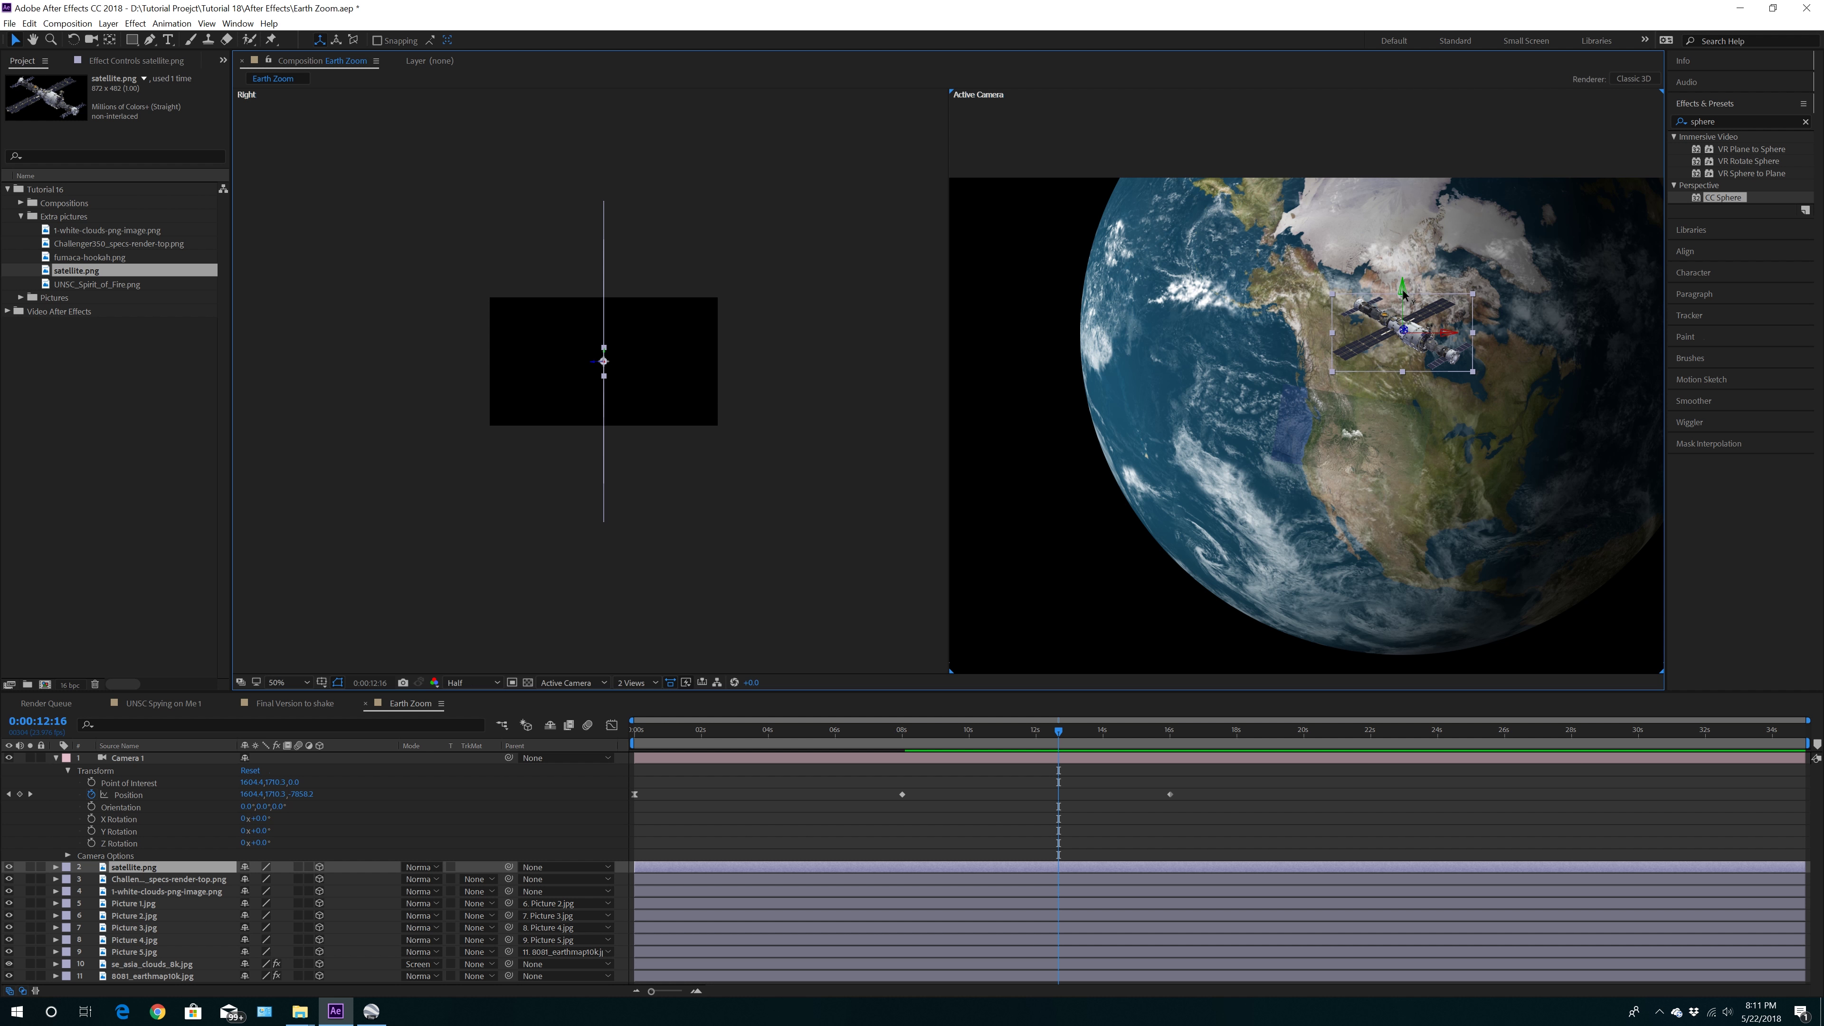
pyautogui.moveTo(1404, 293)
pyautogui.mouseDown()
pyautogui.moveTo(1399, 449)
pyautogui.moveTo(1381, 453)
pyautogui.mouseUp()
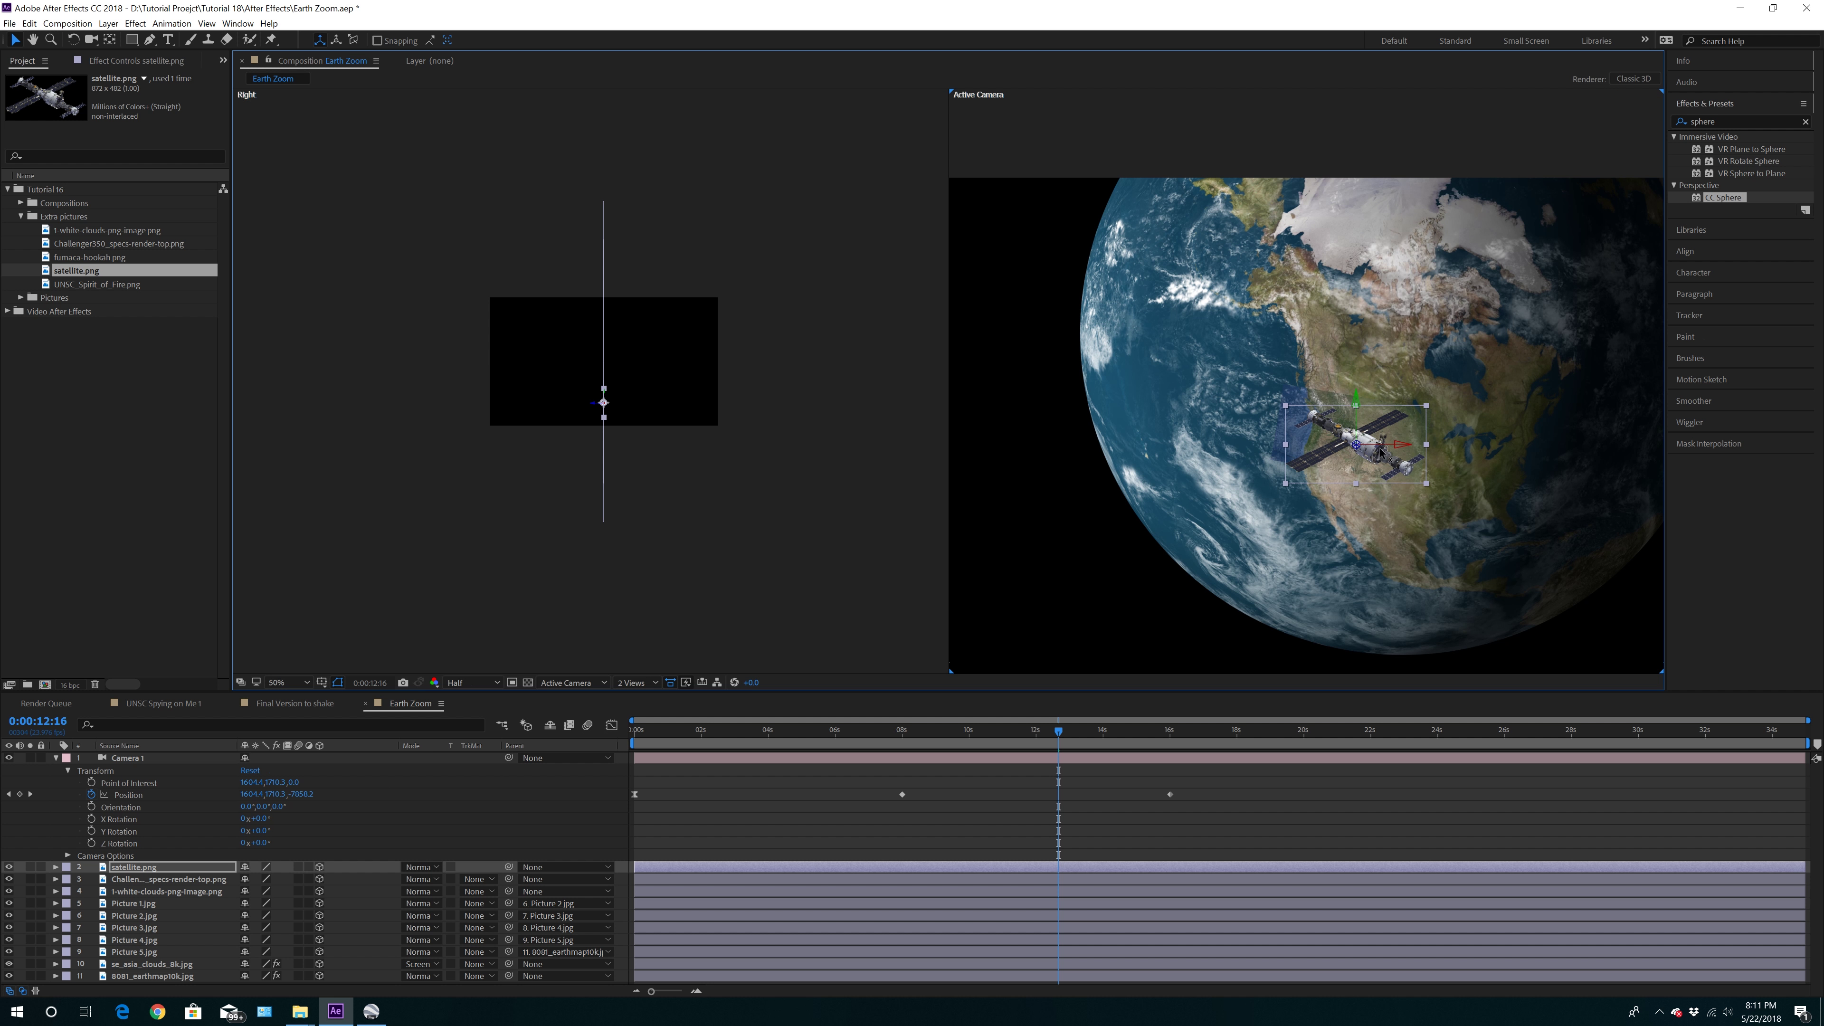
pyautogui.scroll(2, 1298, 553)
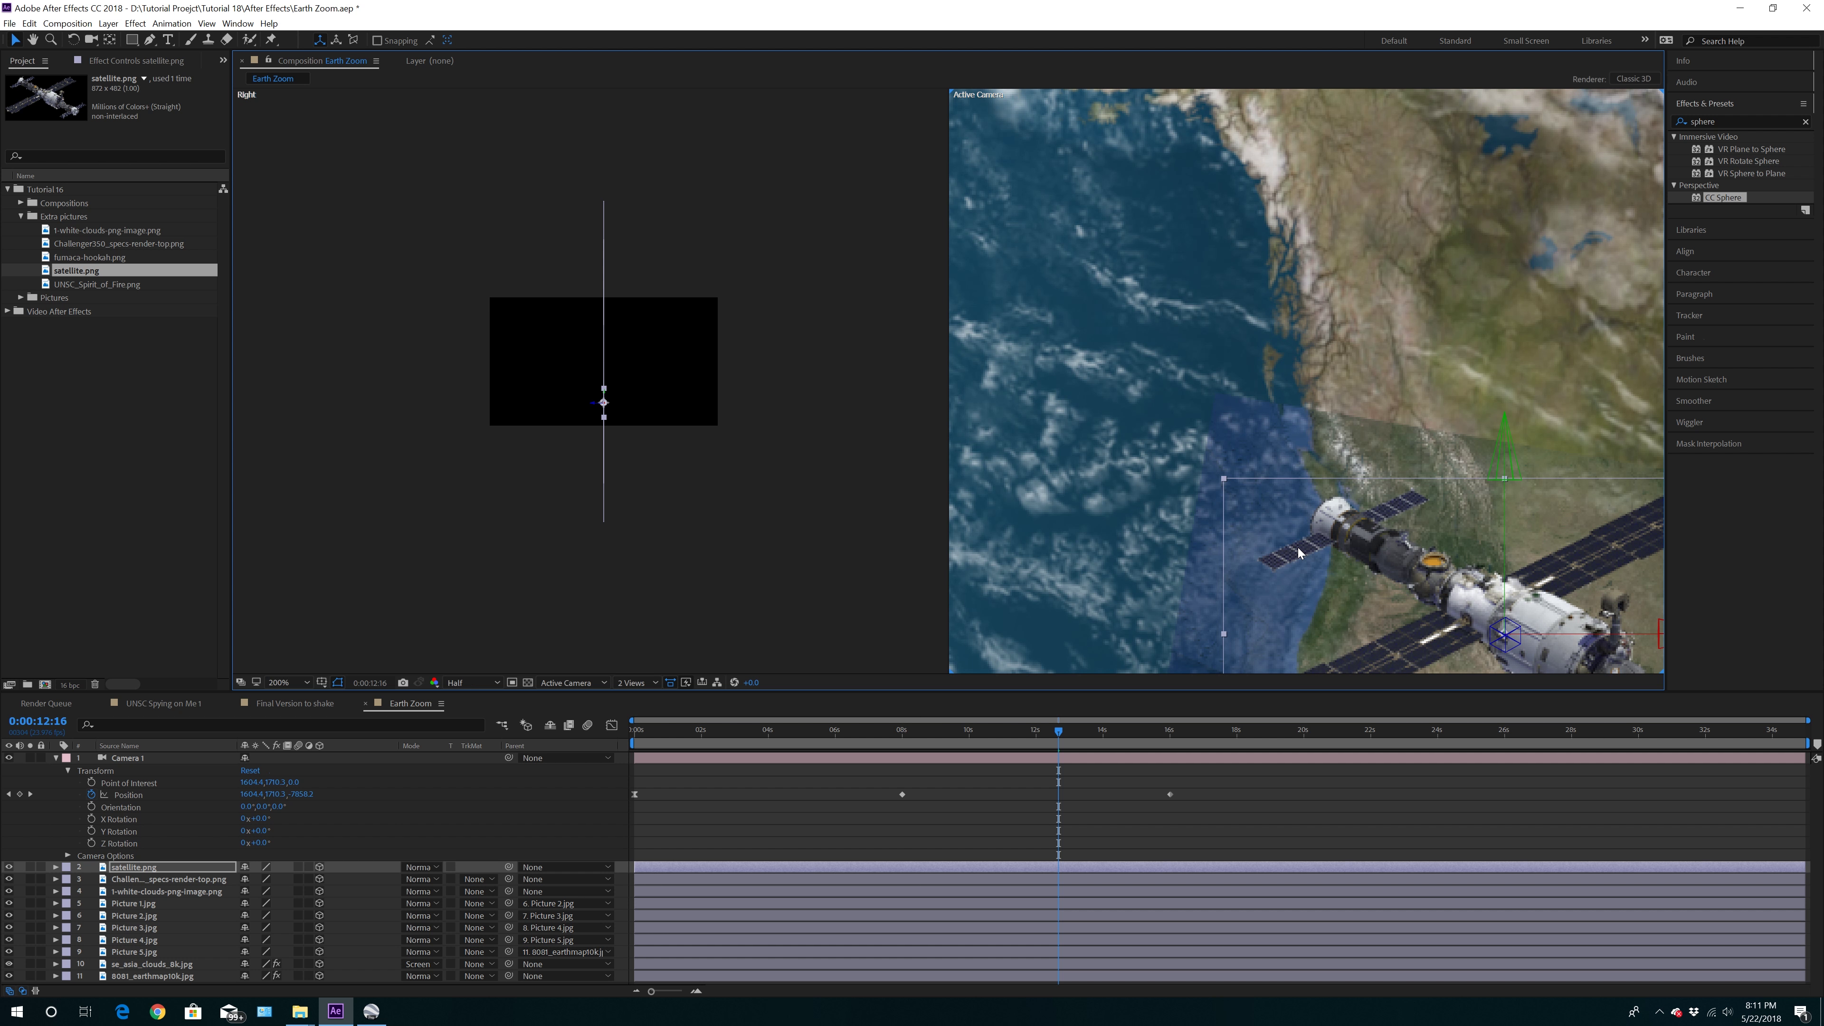
pyautogui.scroll(2, 1298, 553)
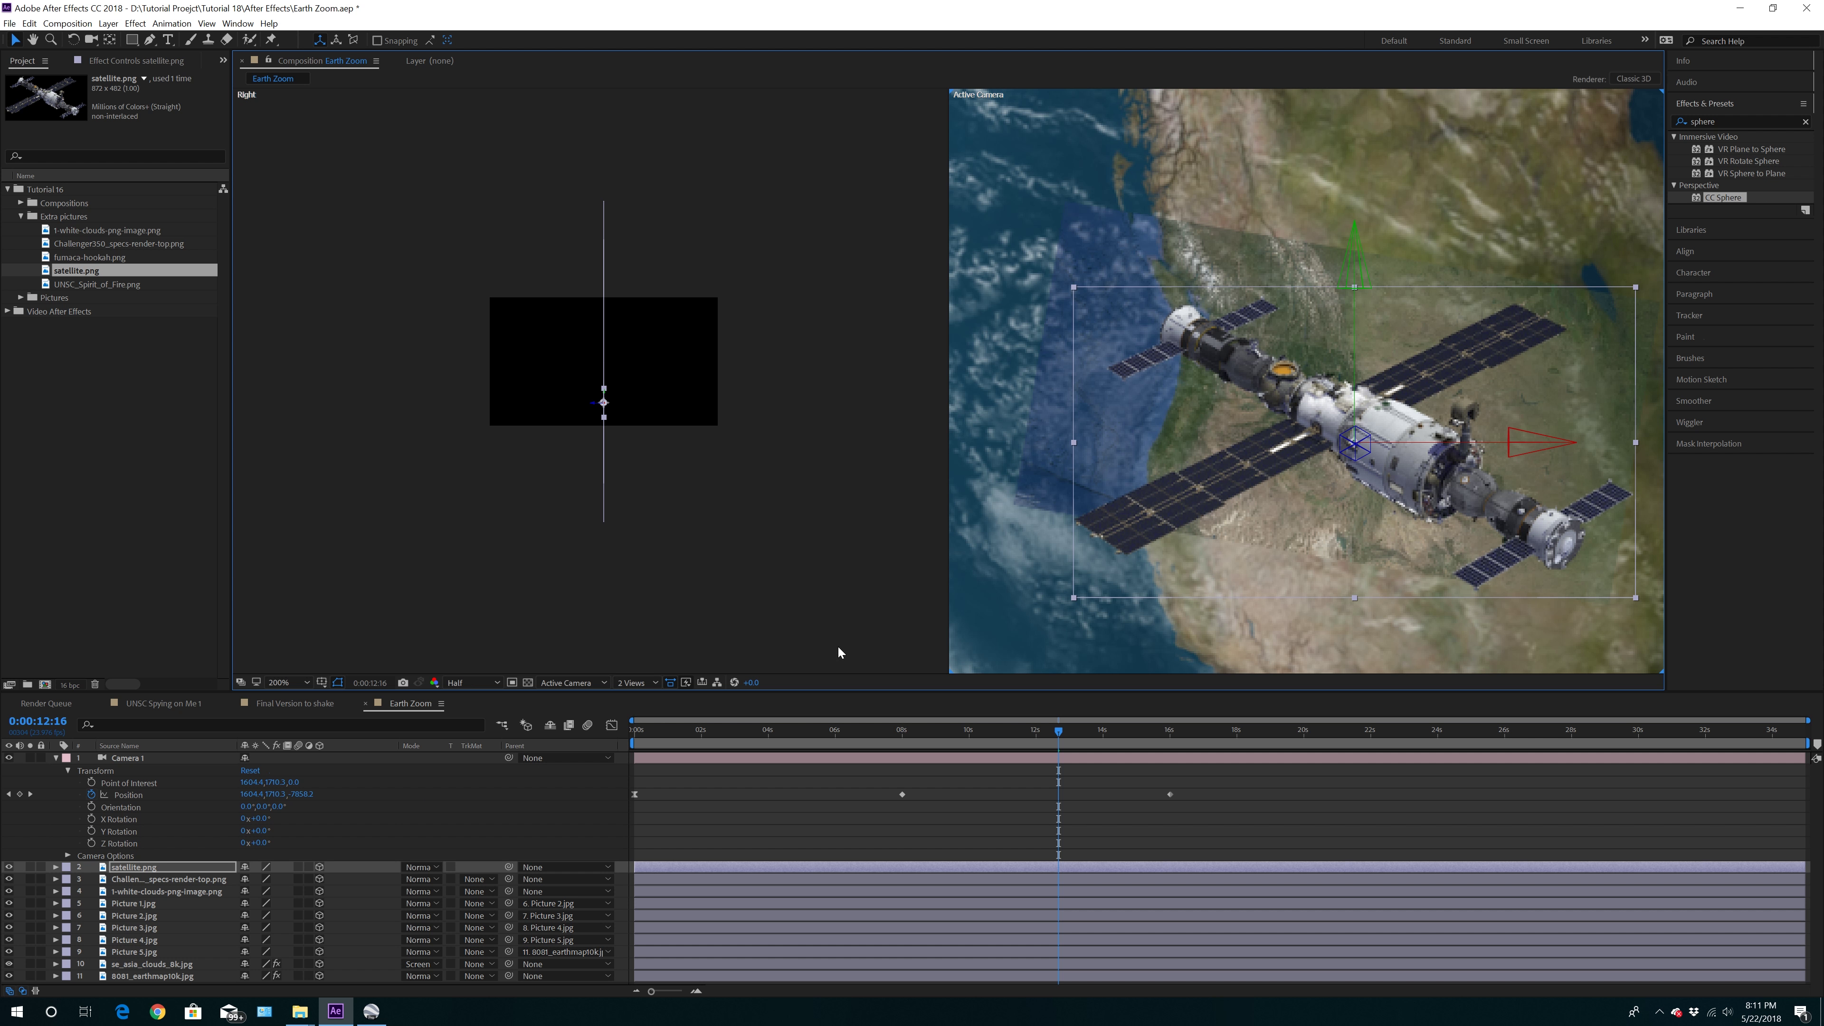
pyautogui.scroll(1, 1358, 477)
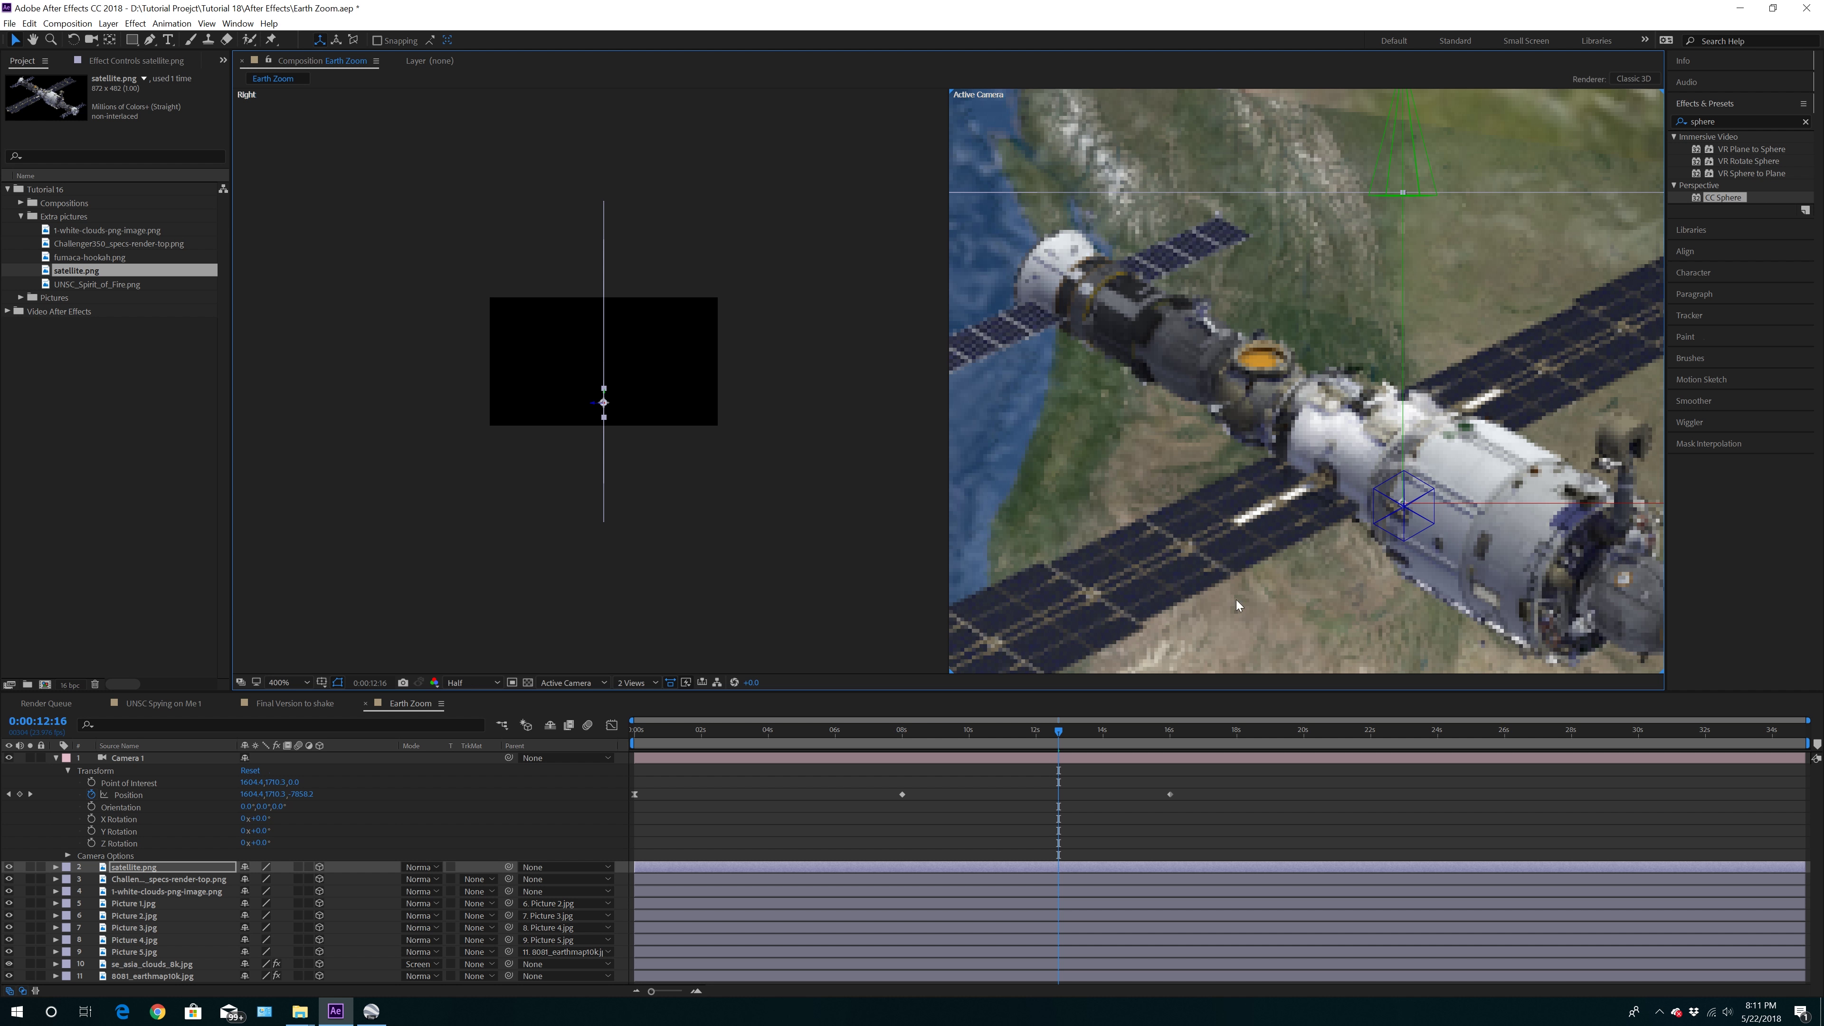
pyautogui.click(134, 868)
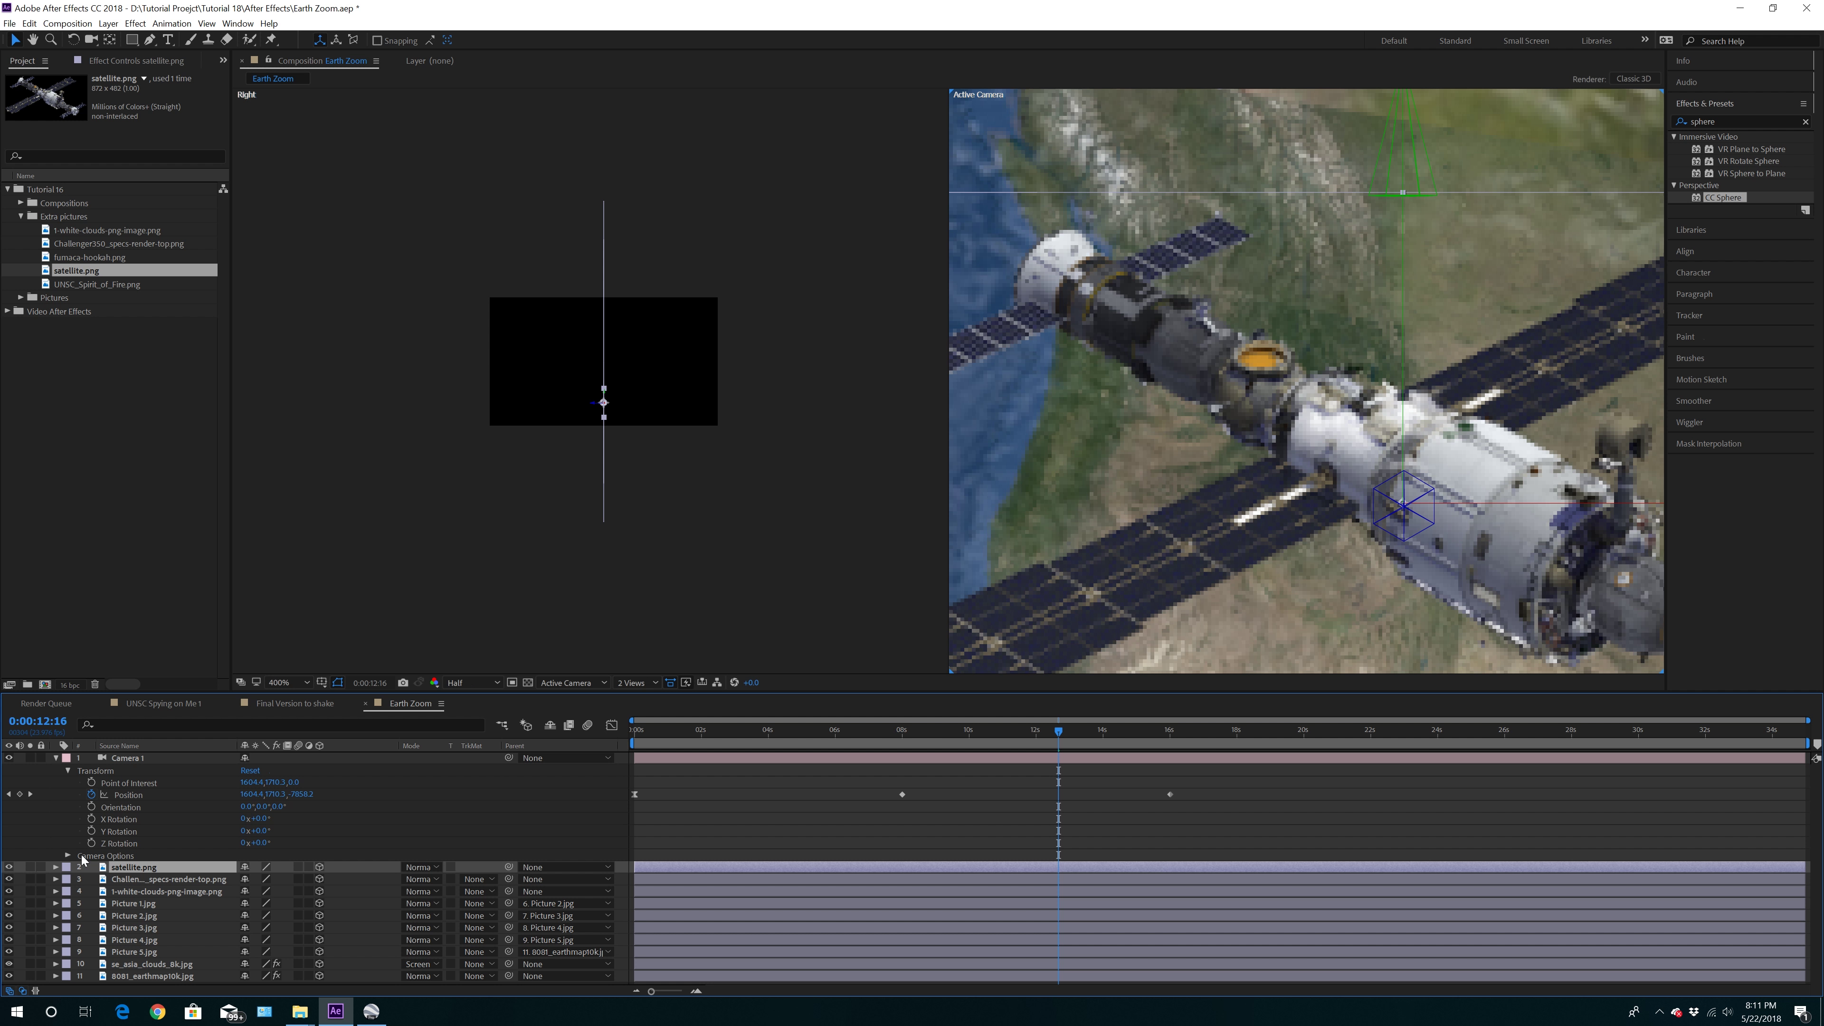
# Switch to a single Active Camera view at Full resolution and nudge the satellite layer slightly upward
pyautogui.click(635, 683)
pyautogui.click(636, 695)
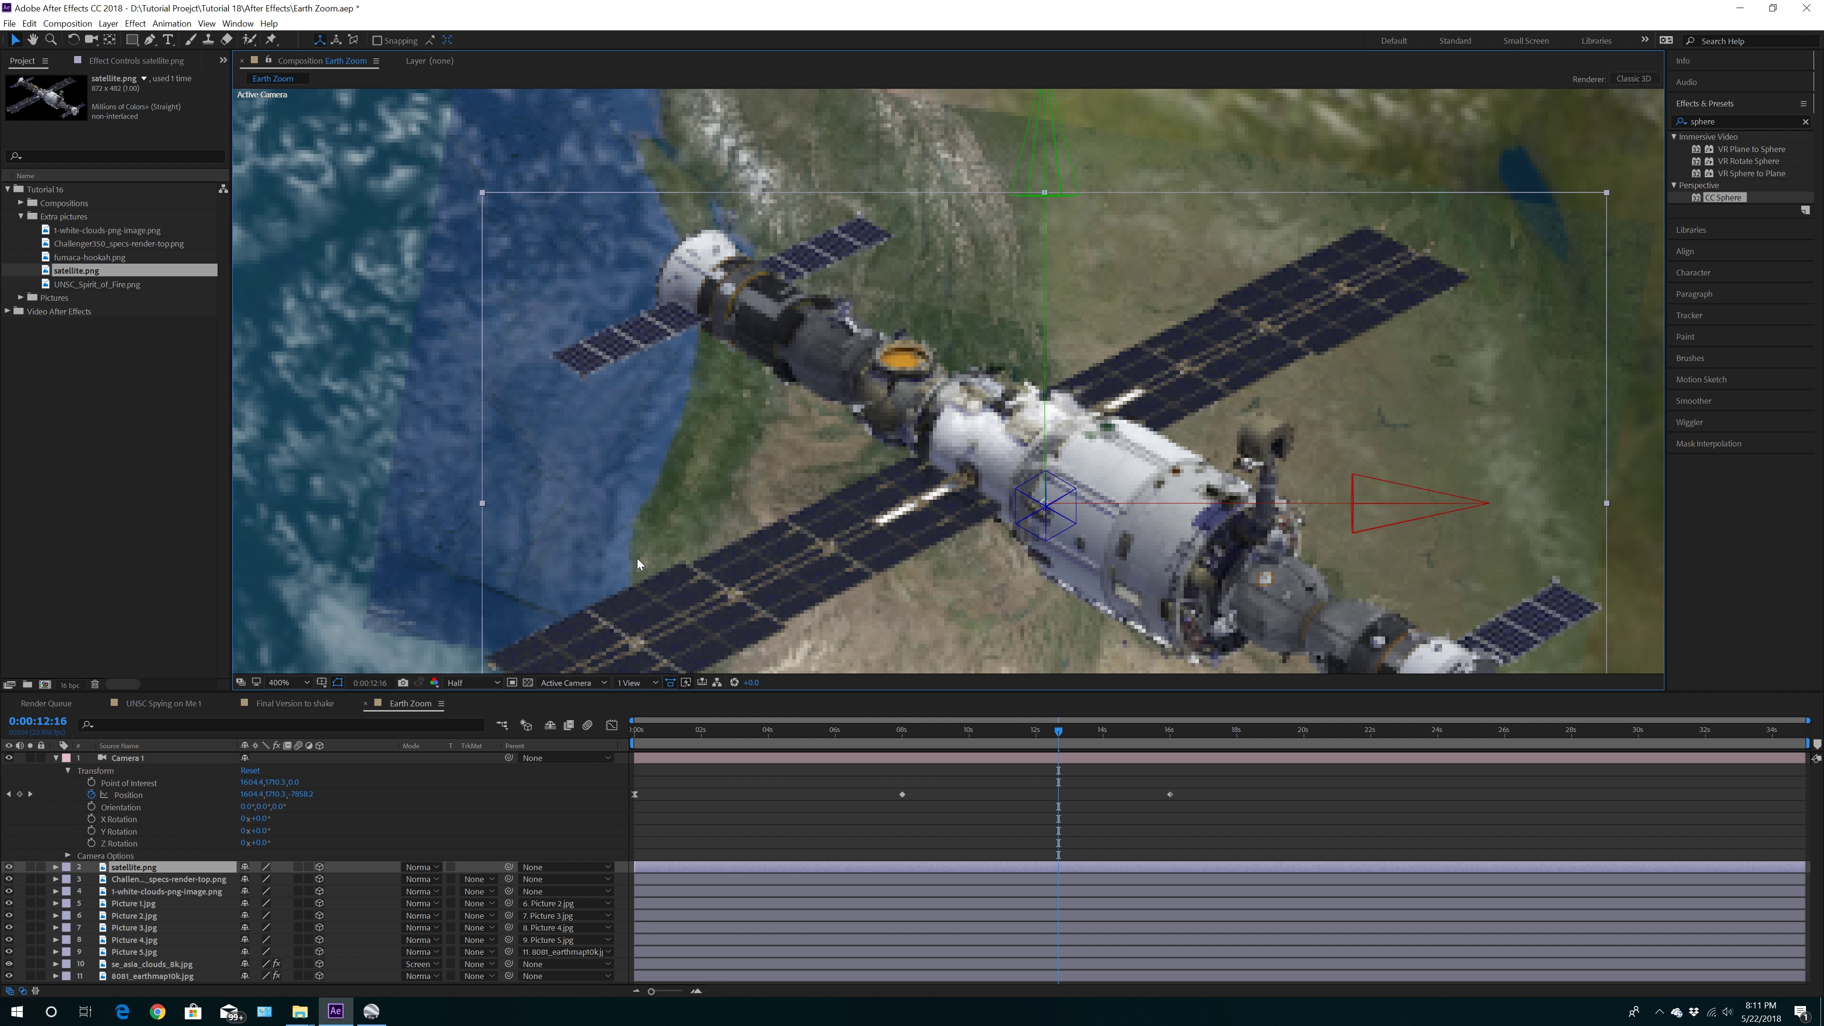
pyautogui.press(',')
pyautogui.click(470, 681)
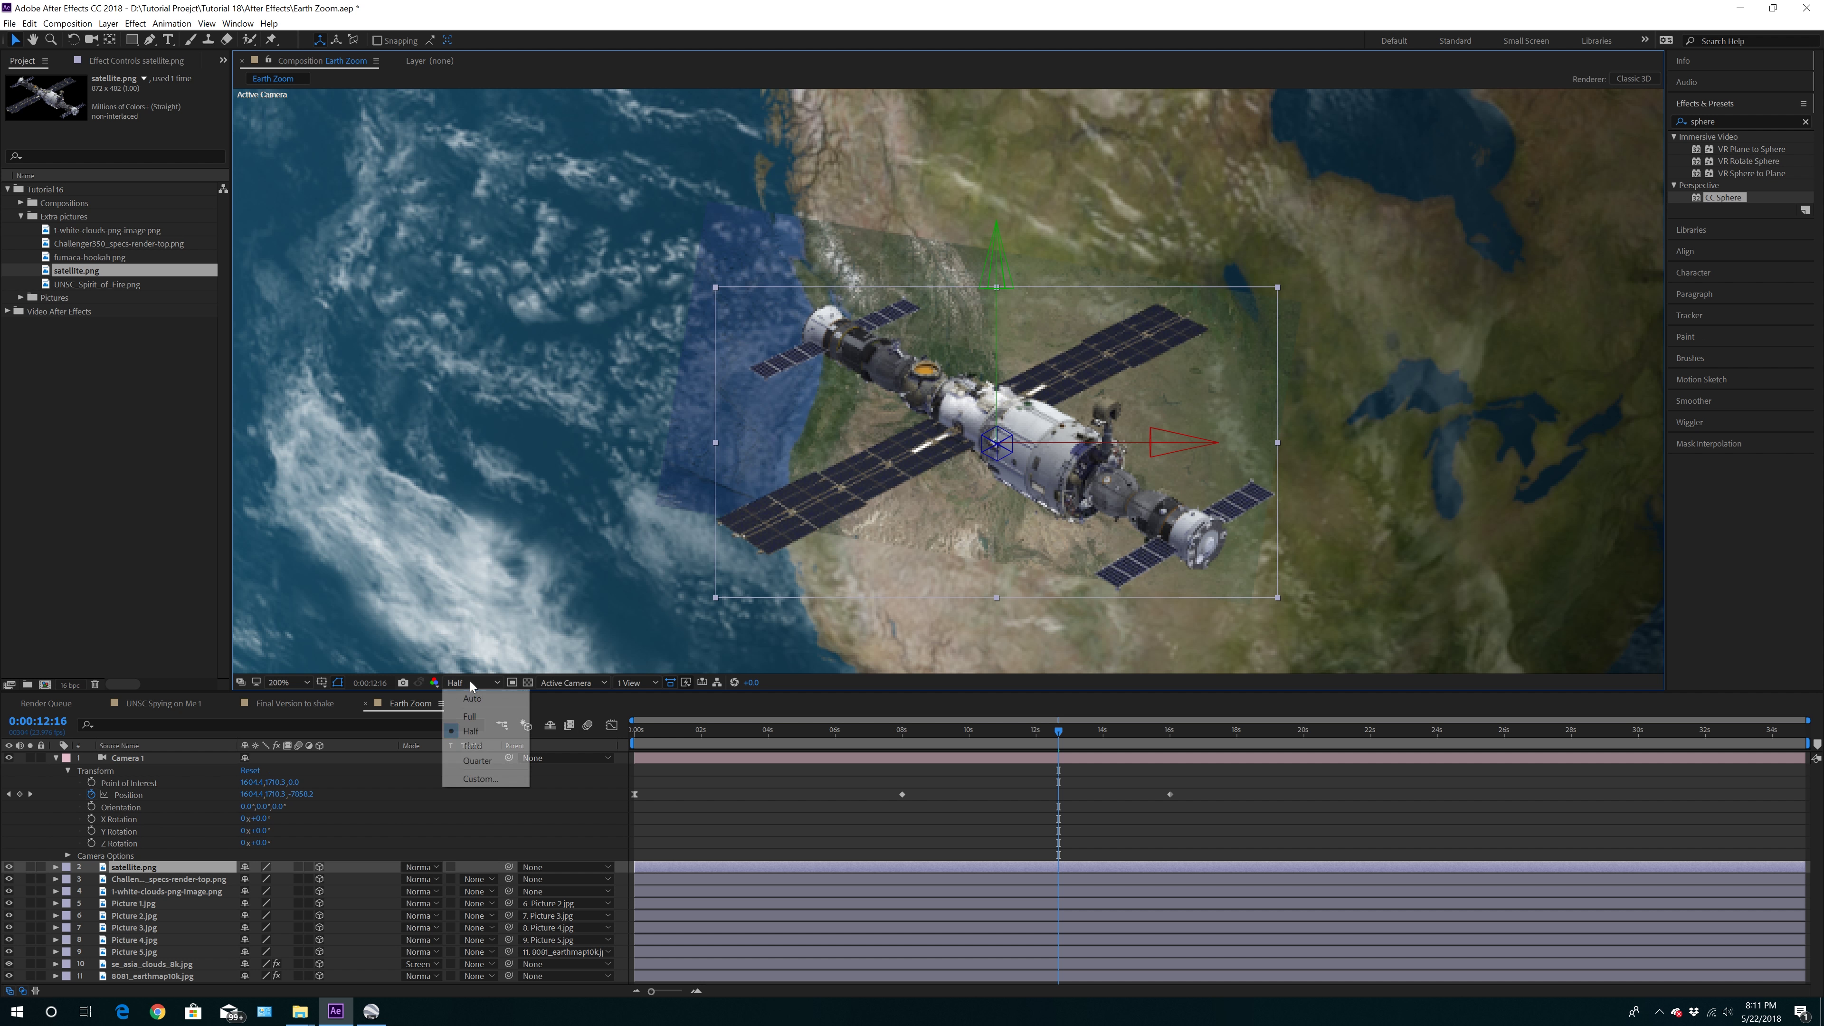
pyautogui.click(470, 710)
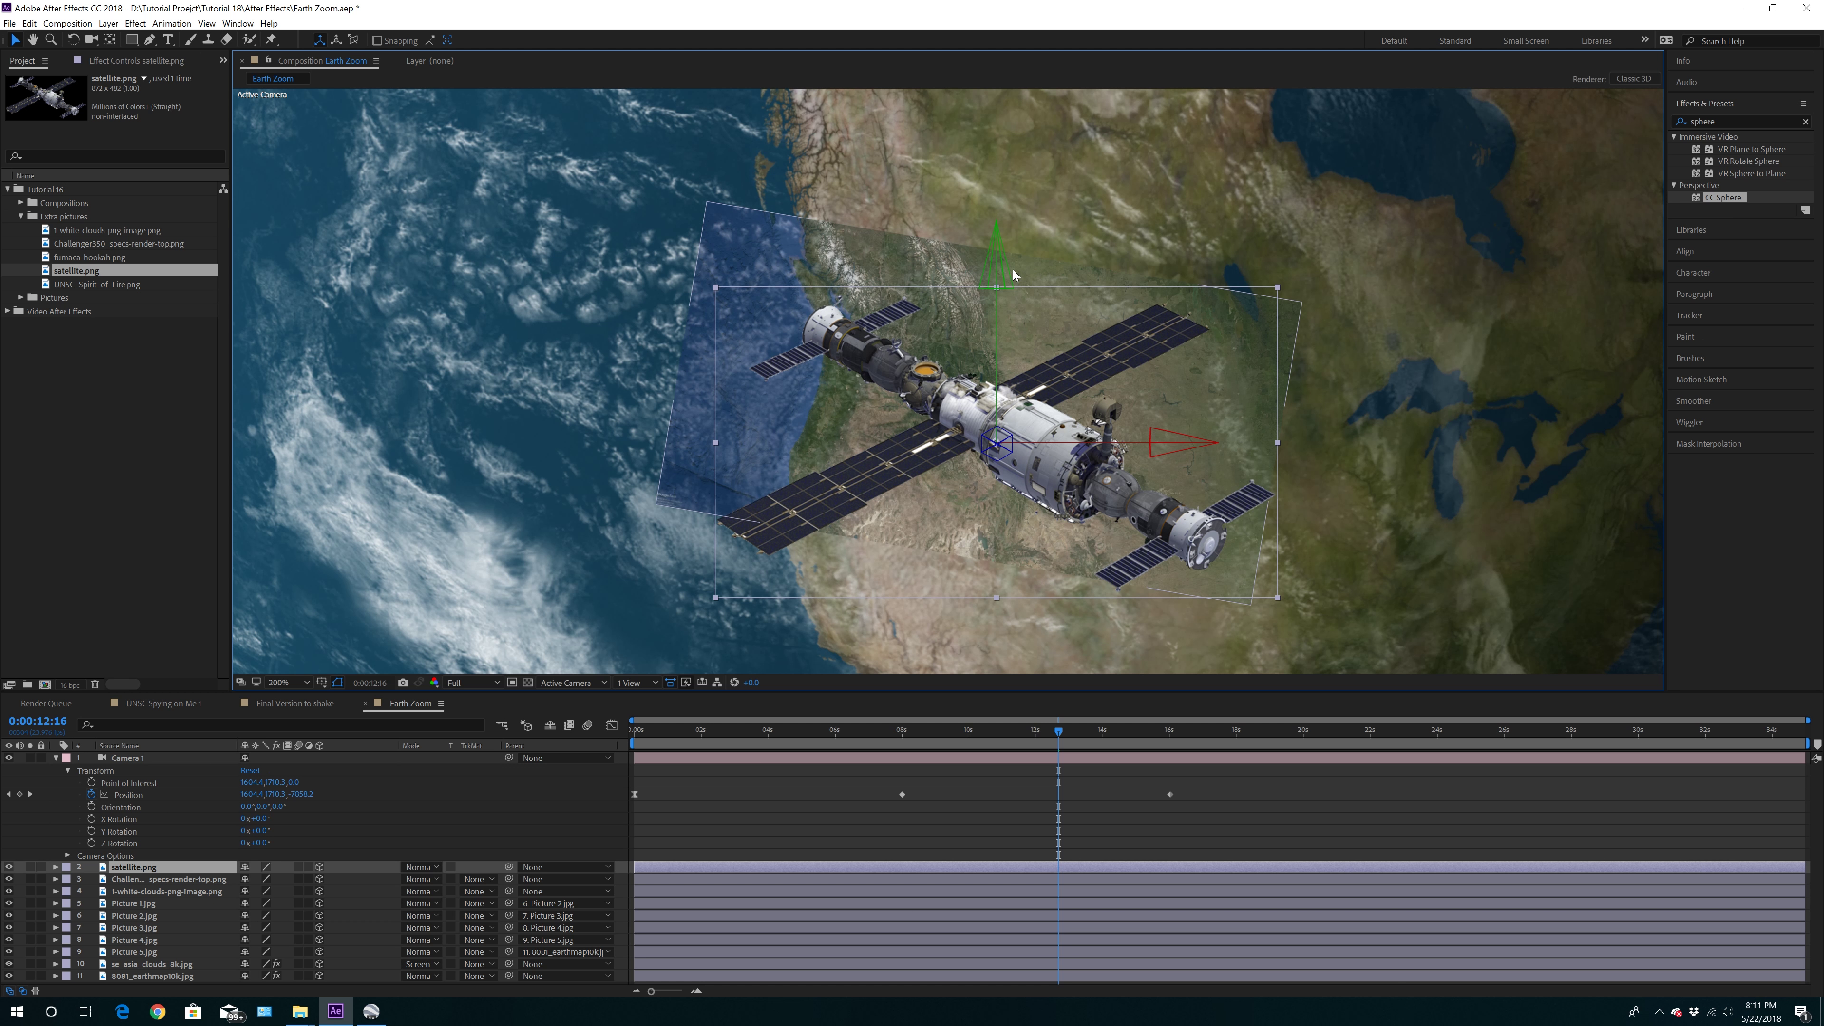
pyautogui.moveTo(992, 269); pyautogui.dragTo(999, 250)
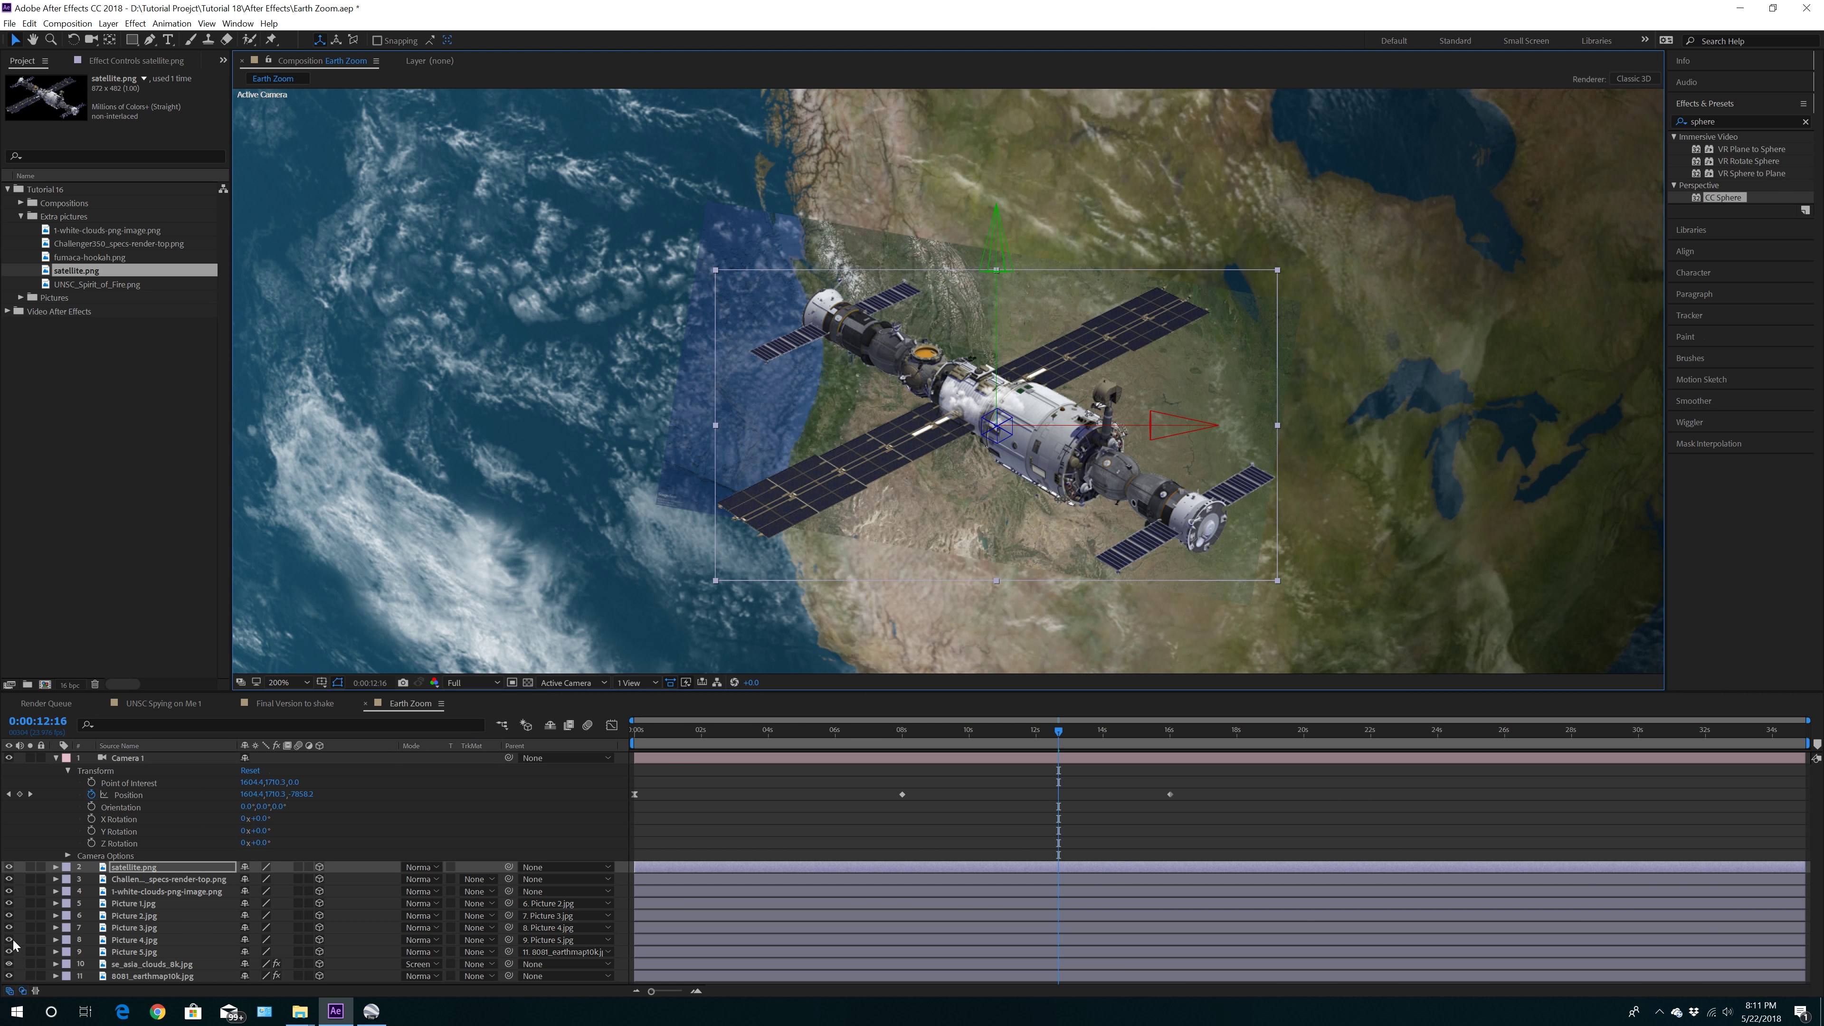
pyautogui.click(131, 872)
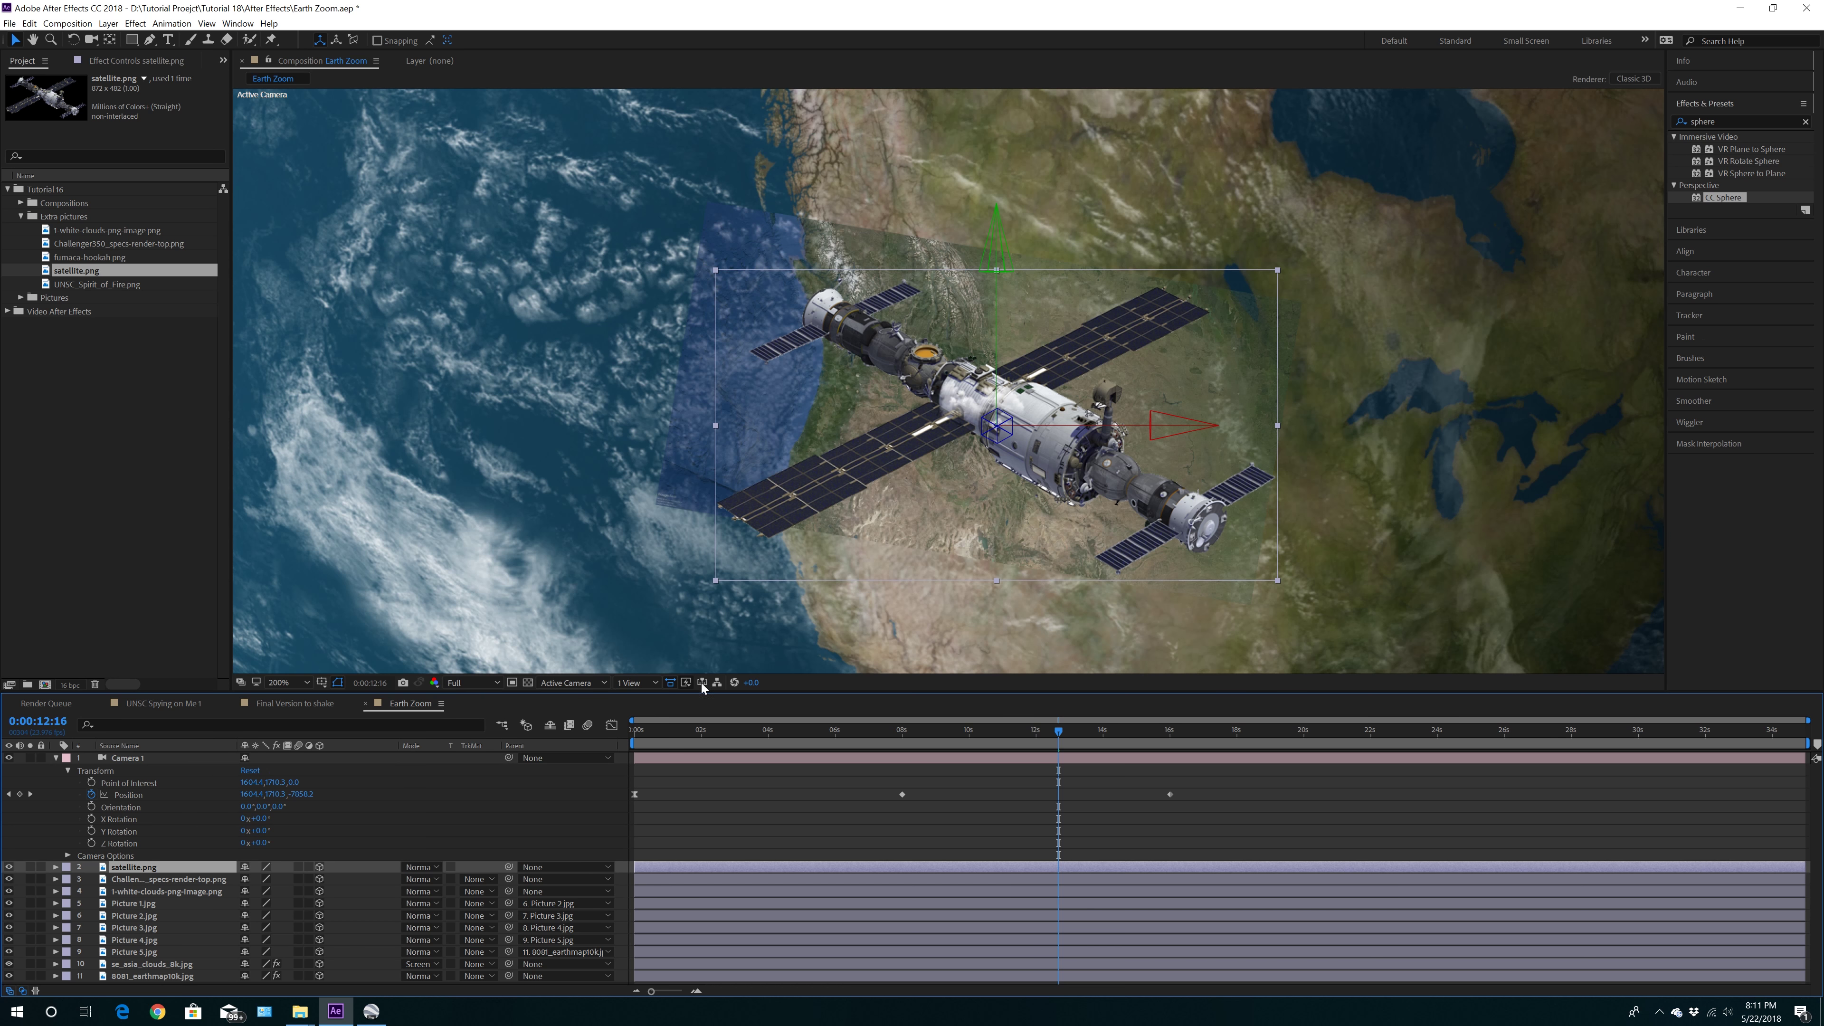
# Show two views side by side and move the satellite layer slightly along its Z axis toward the camera in the Right view
pyautogui.click(636, 683)
pyautogui.click(647, 711)
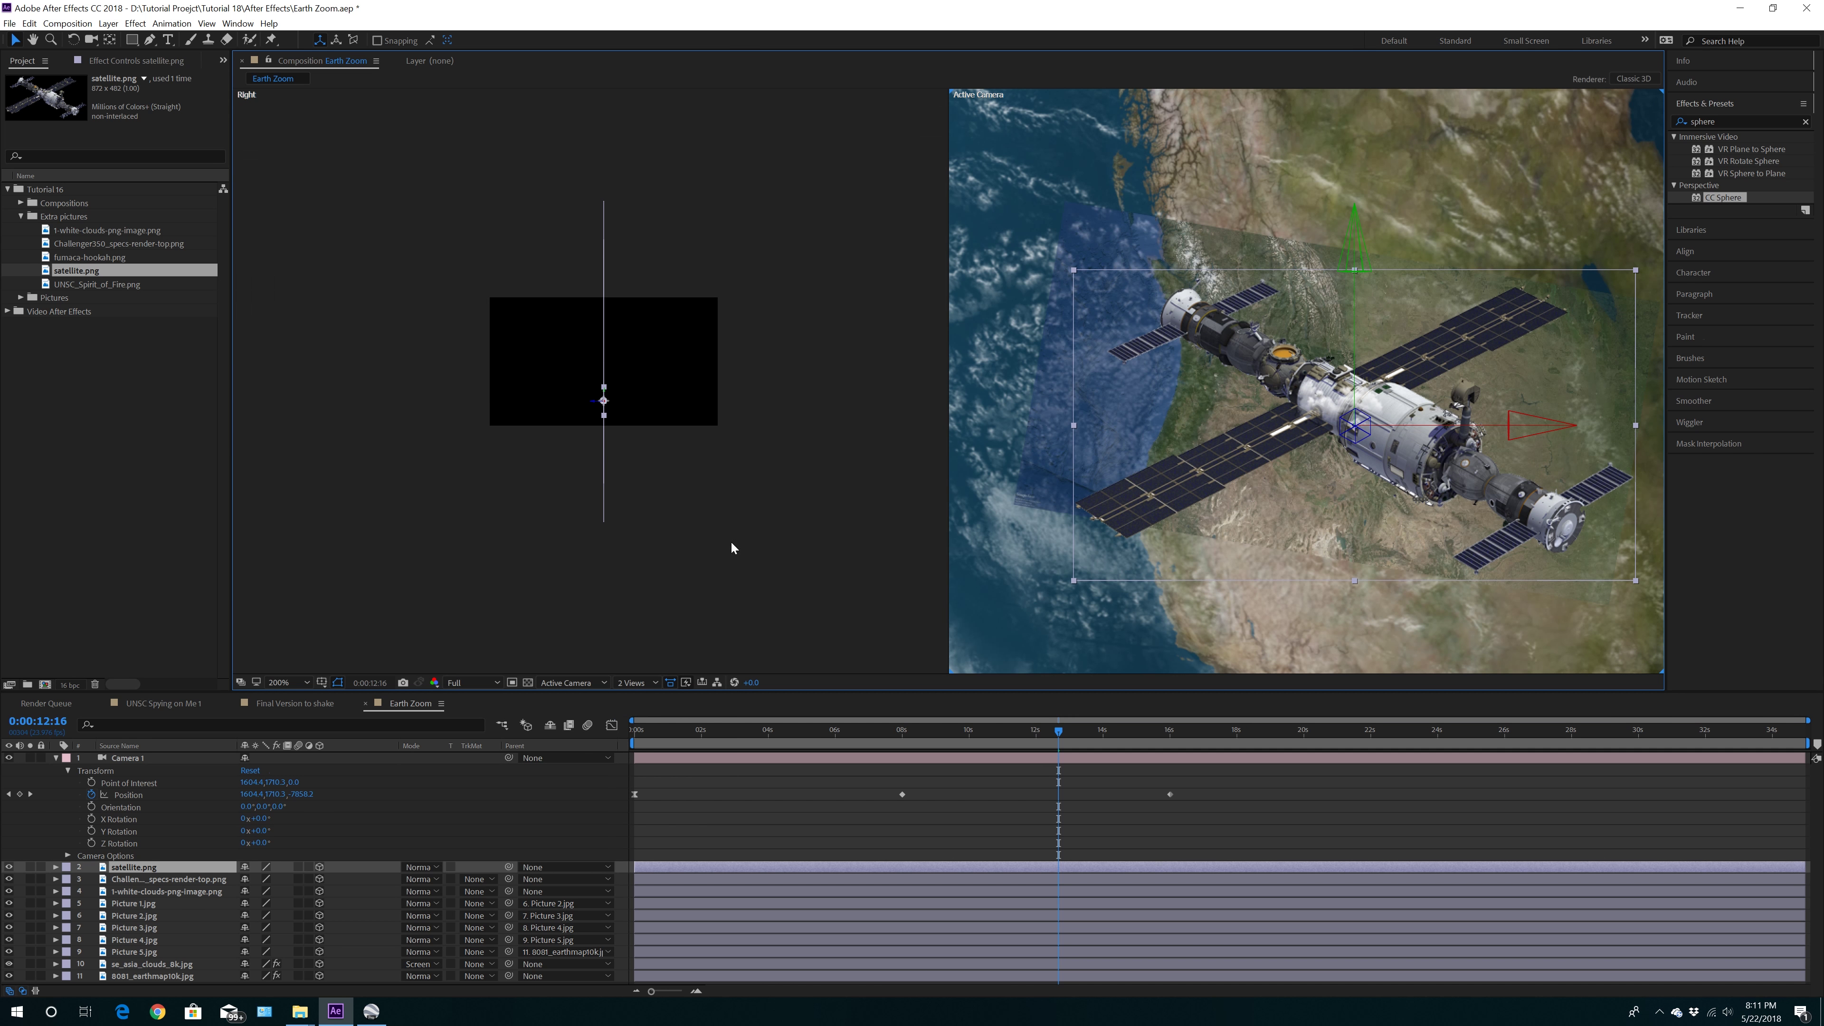
pyautogui.scroll(2, 579, 511)
pyautogui.scroll(2, 623, 530)
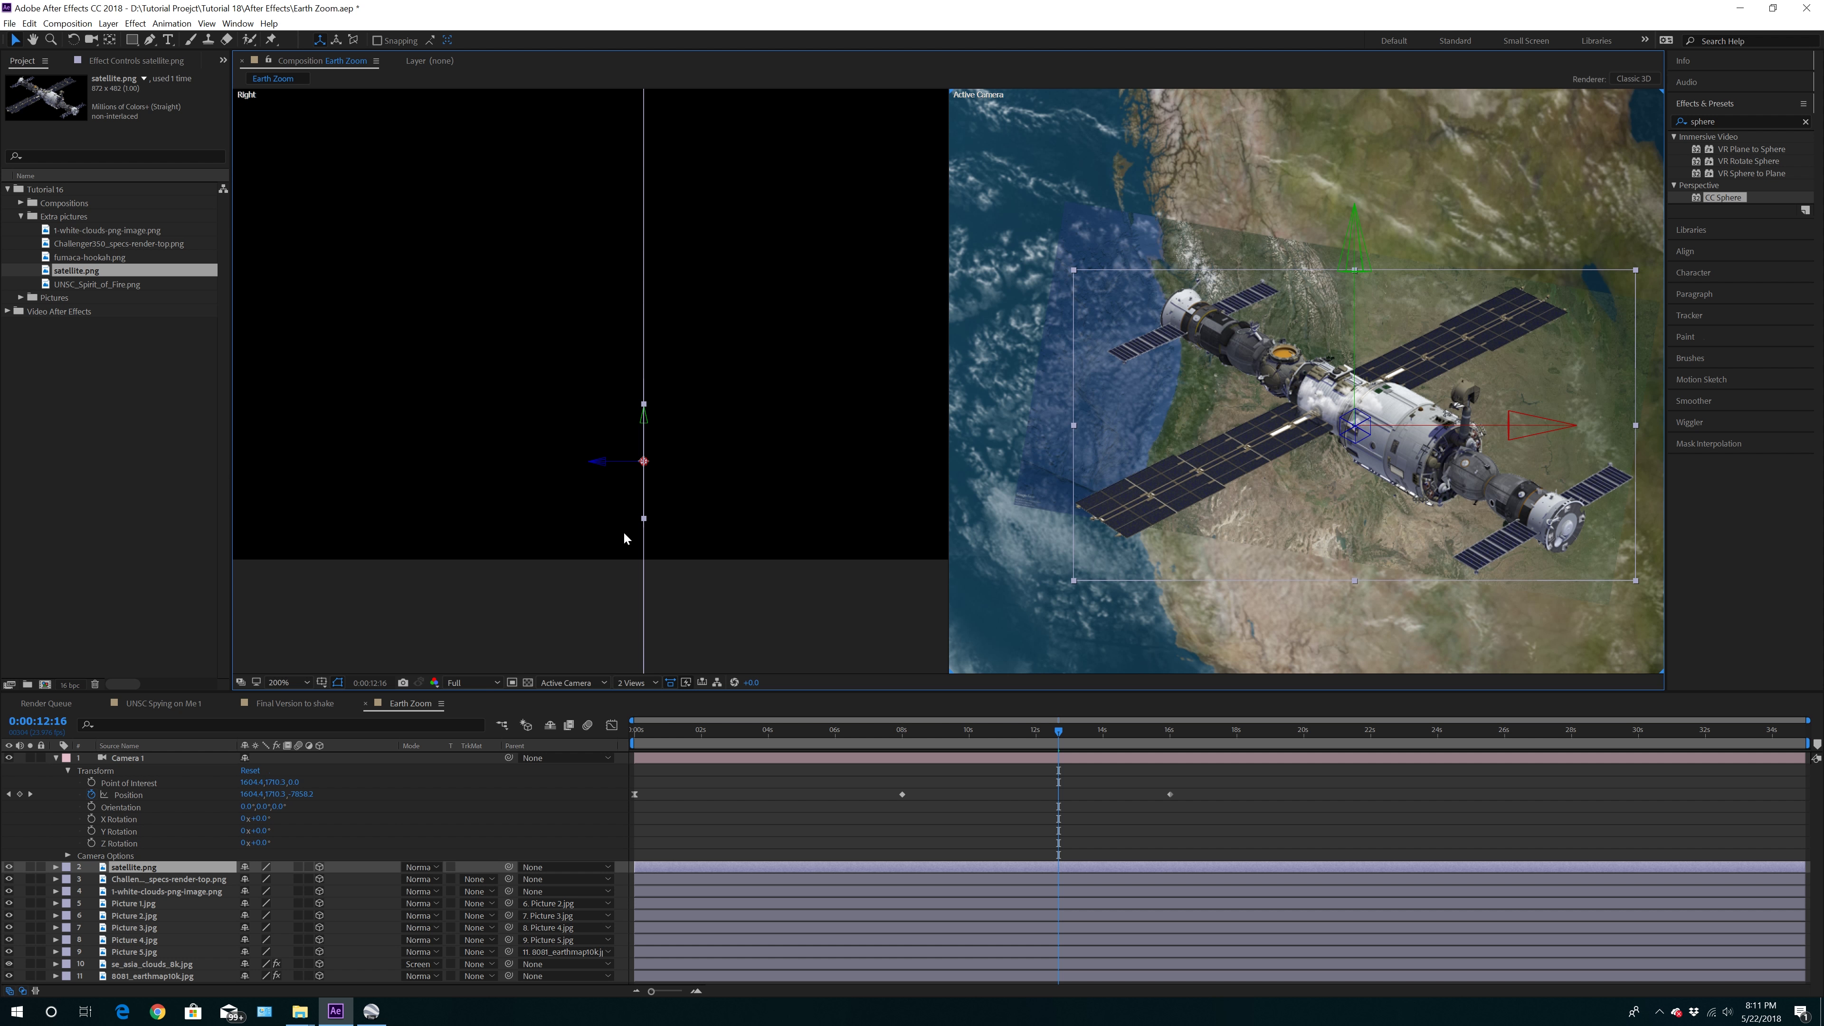
pyautogui.scroll(2, 606, 546)
pyautogui.moveTo(605, 546); pyautogui.dragTo(564, 227)
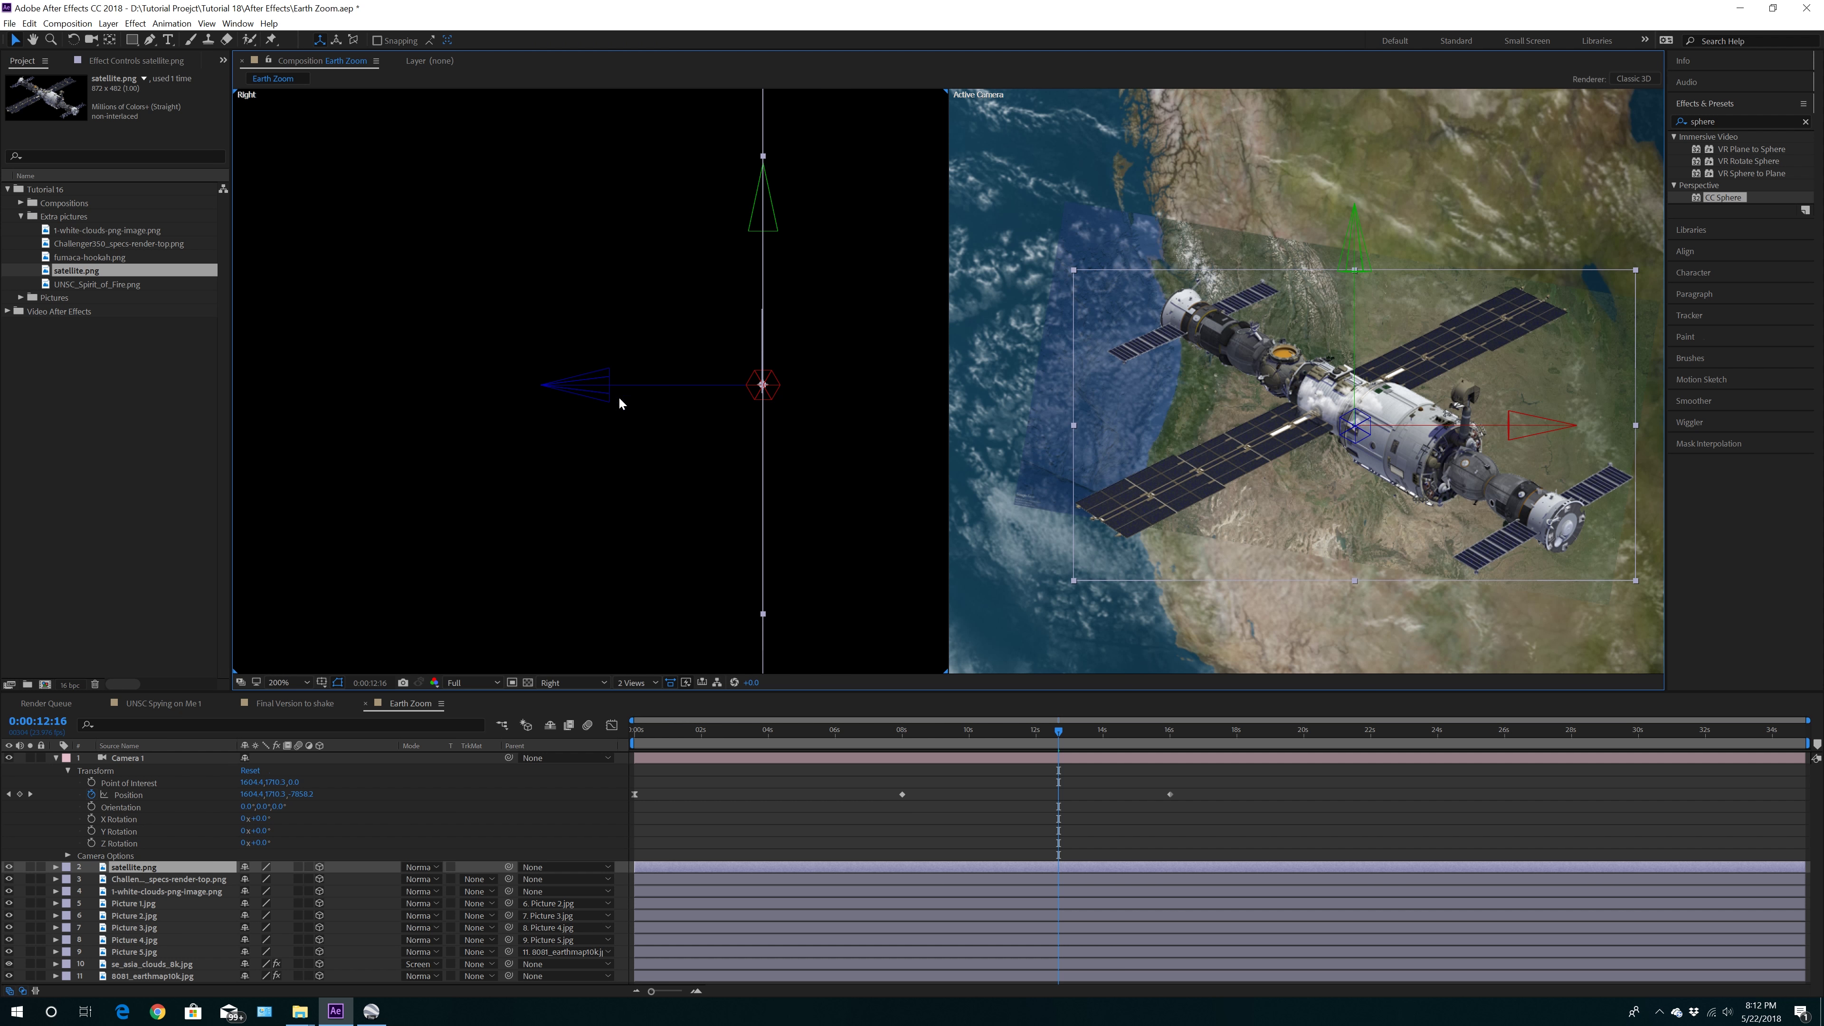
pyautogui.moveTo(601, 389); pyautogui.dragTo(587, 391)
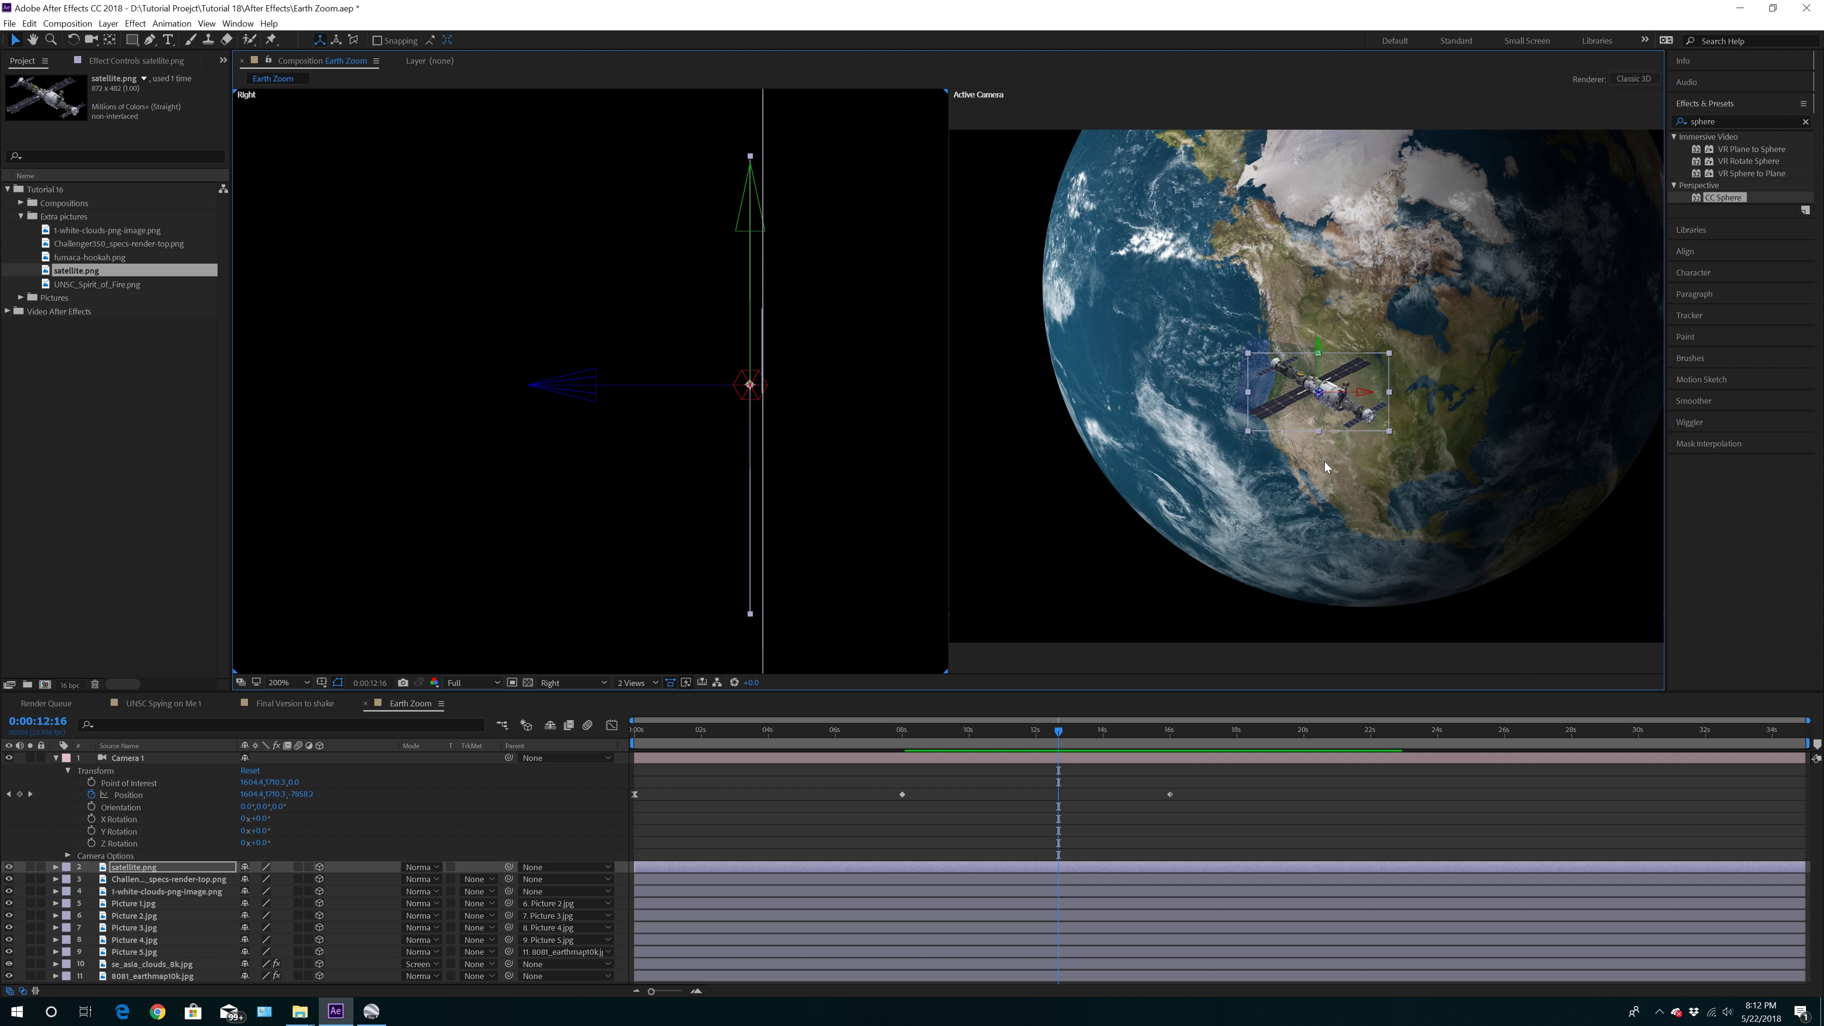
# Return to a single Active Camera view showing the whole frame and set the preview resolution to Half
pyautogui.press(',')
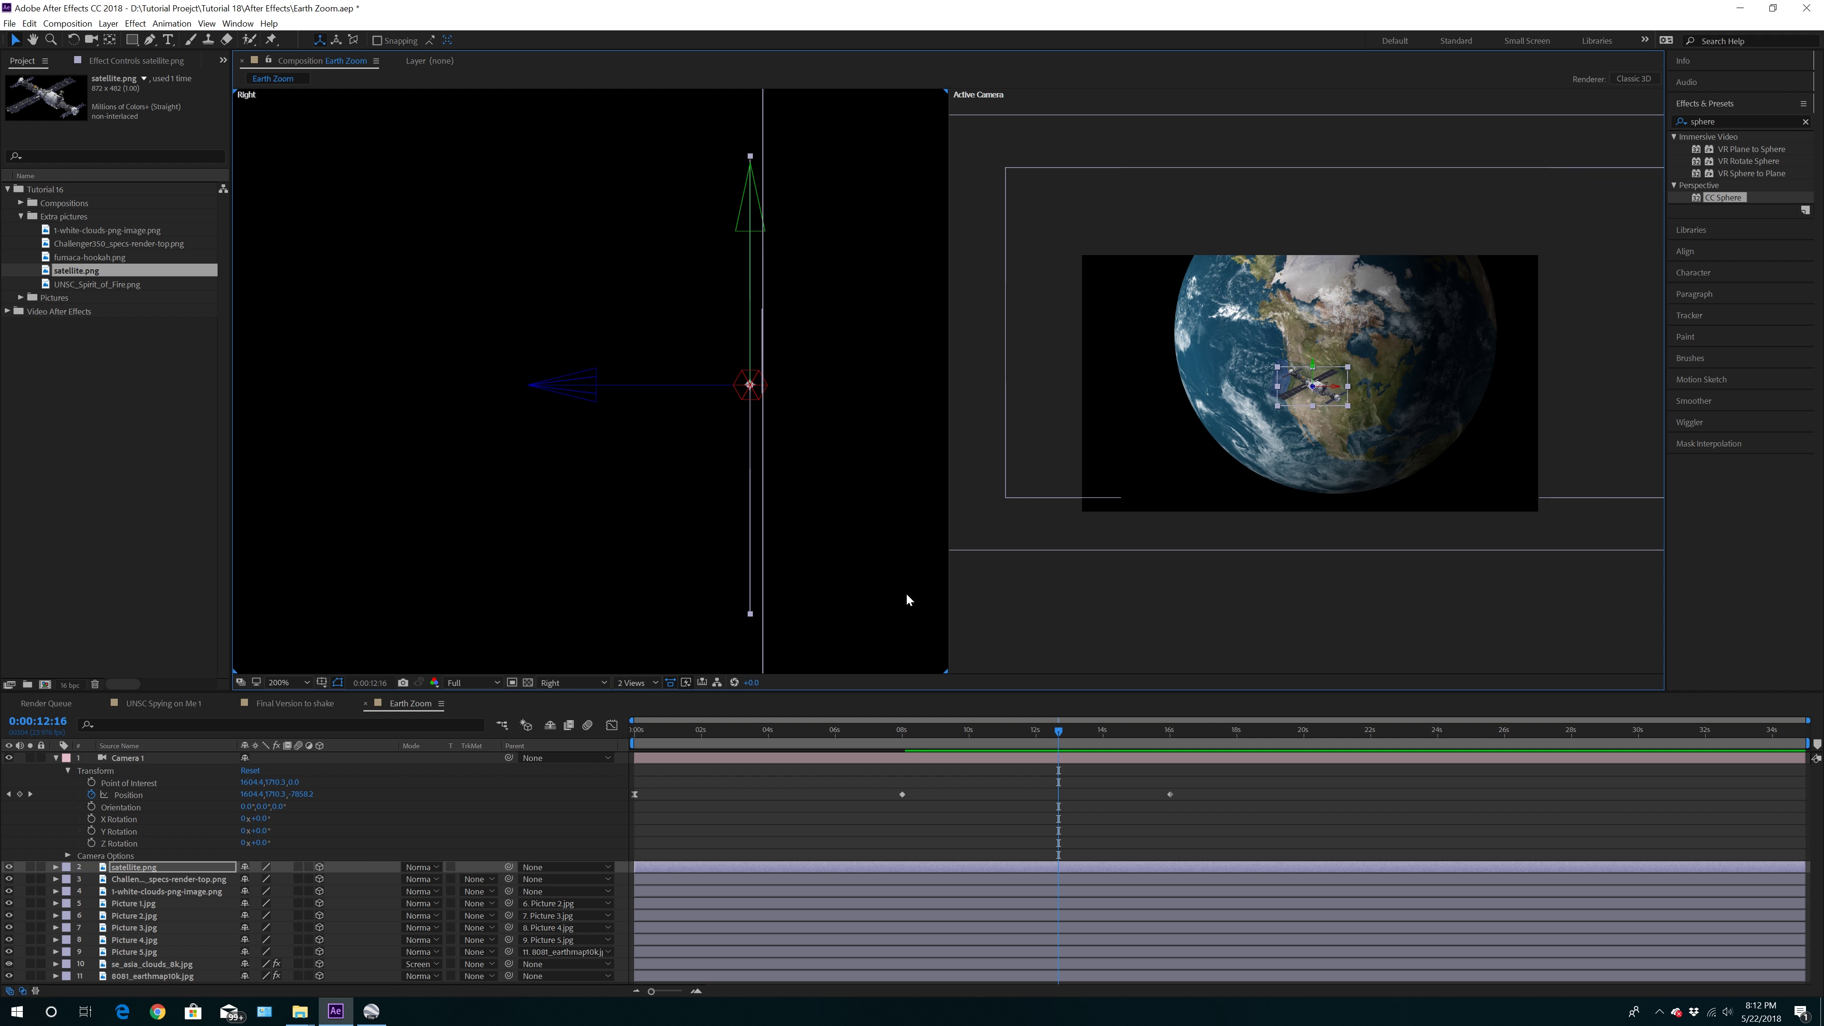
pyautogui.click(635, 682)
pyautogui.click(632, 691)
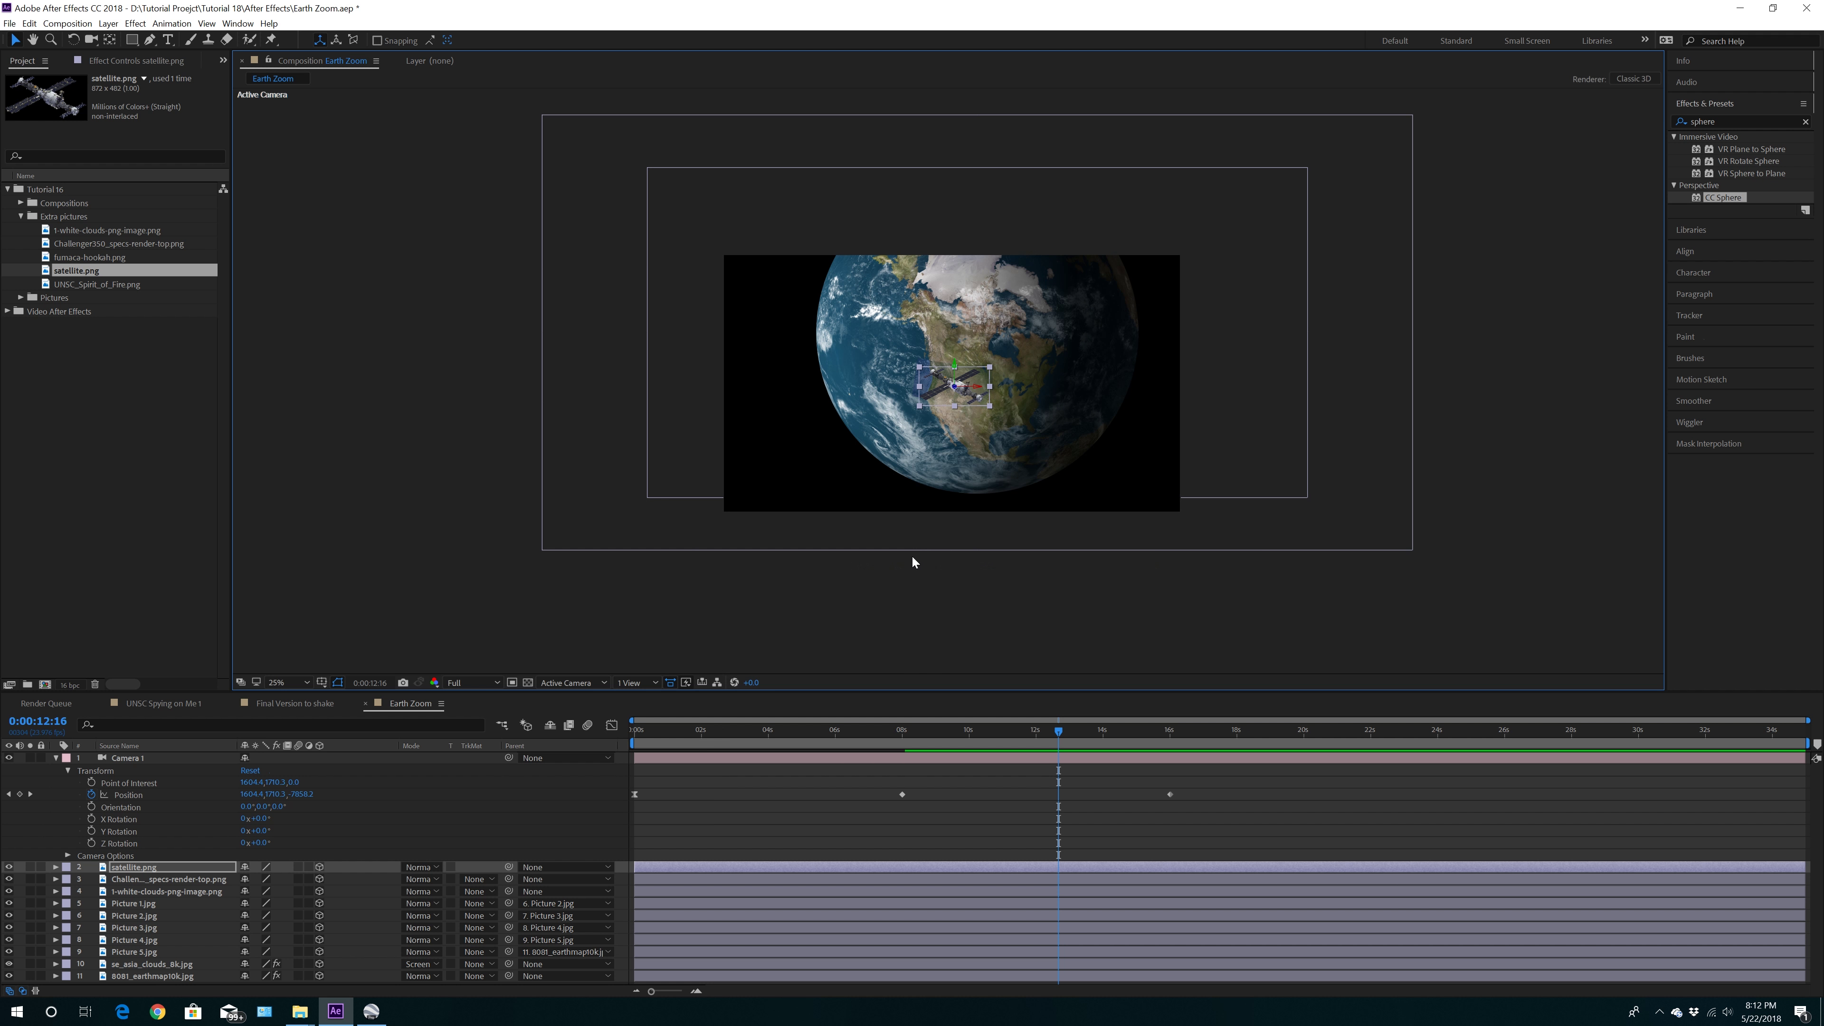
pyautogui.press('.')
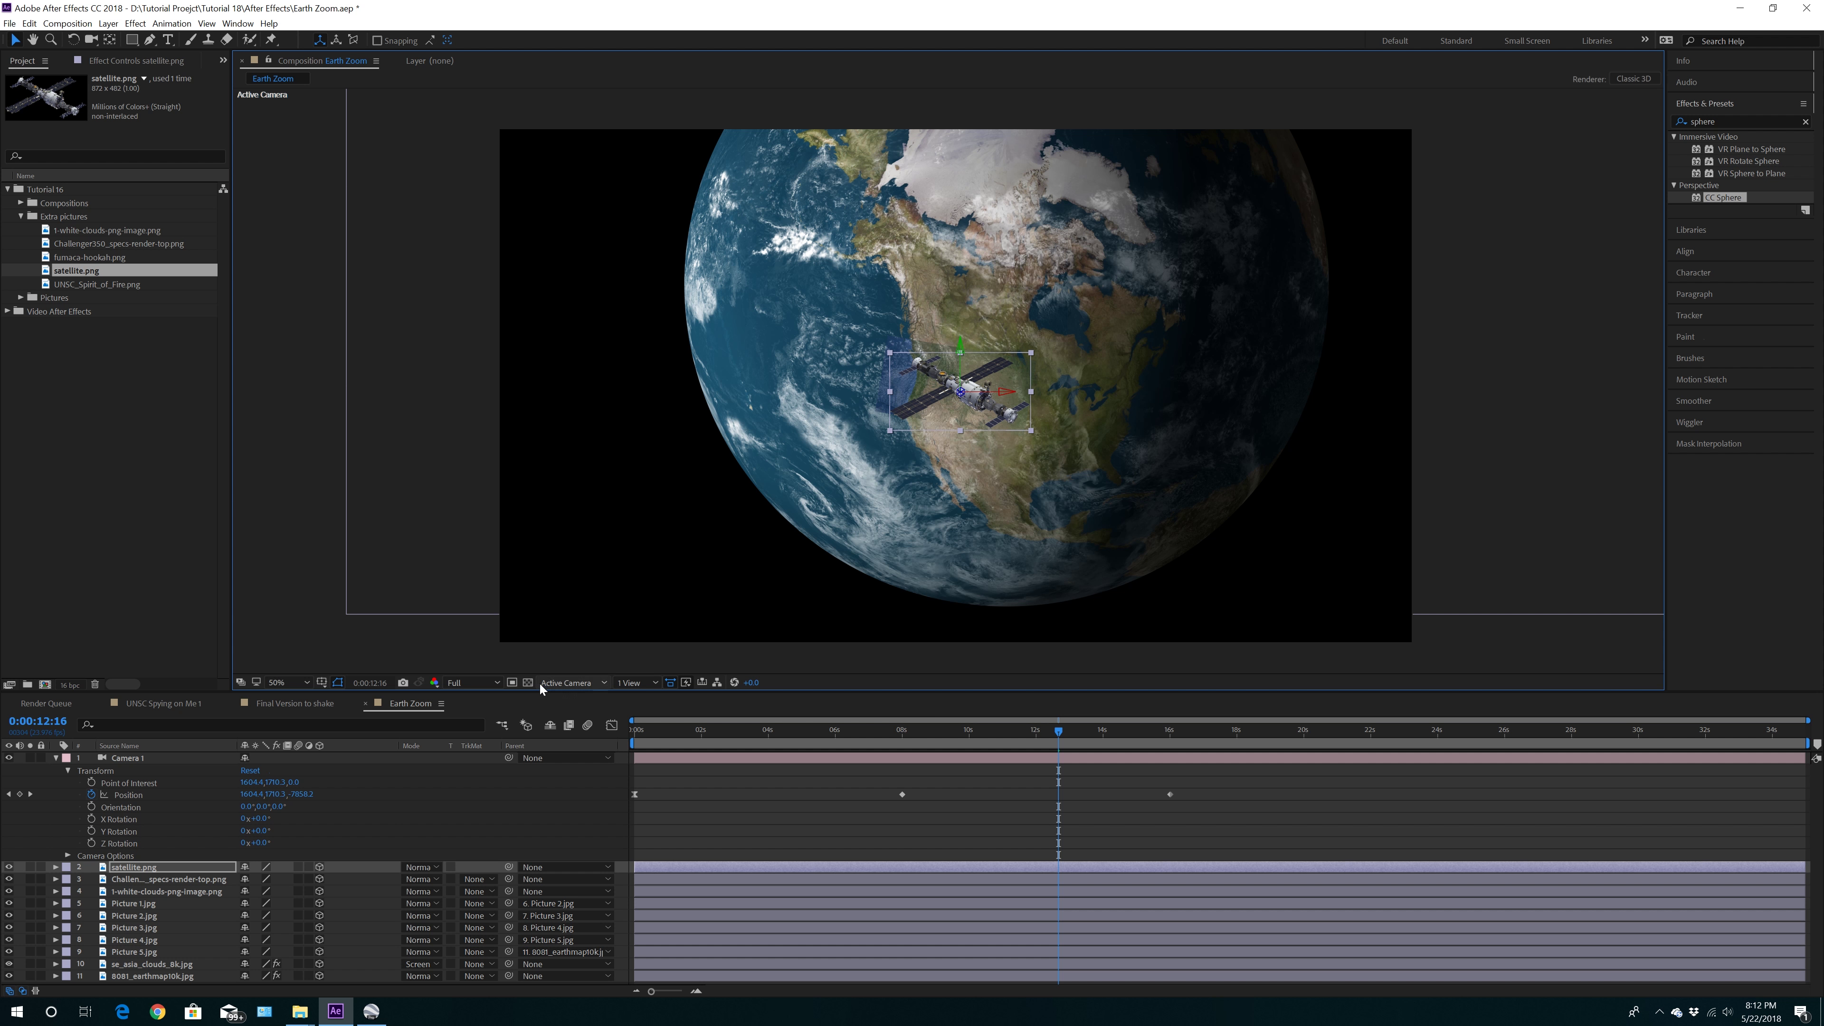
pyautogui.click(473, 683)
pyautogui.click(474, 727)
# Go to 0:00:08:05 and move the satellite layer up and slightly right in the camera view
pyautogui.moveTo(1058, 733); pyautogui.dragTo(909, 751)
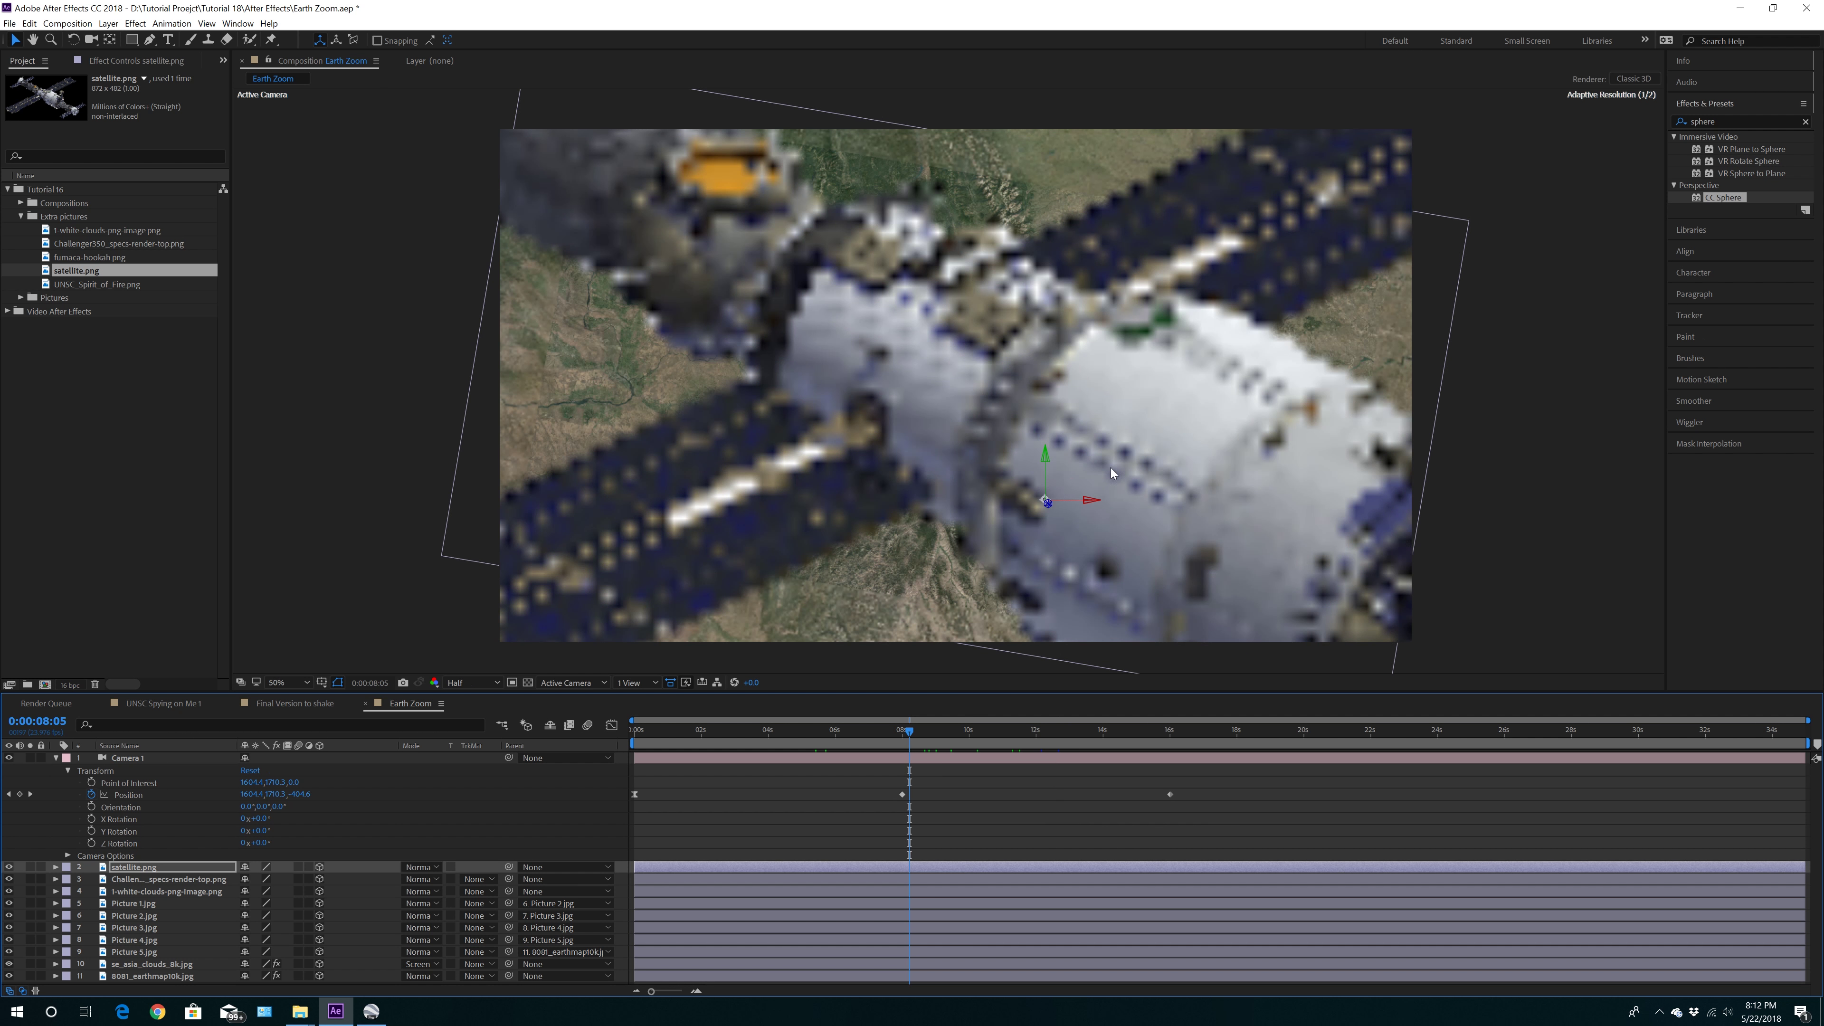
pyautogui.moveTo(1045, 451)
pyautogui.mouseDown()
pyautogui.moveTo(1047, 420)
pyautogui.moveTo(1048, 436)
pyautogui.mouseUp()
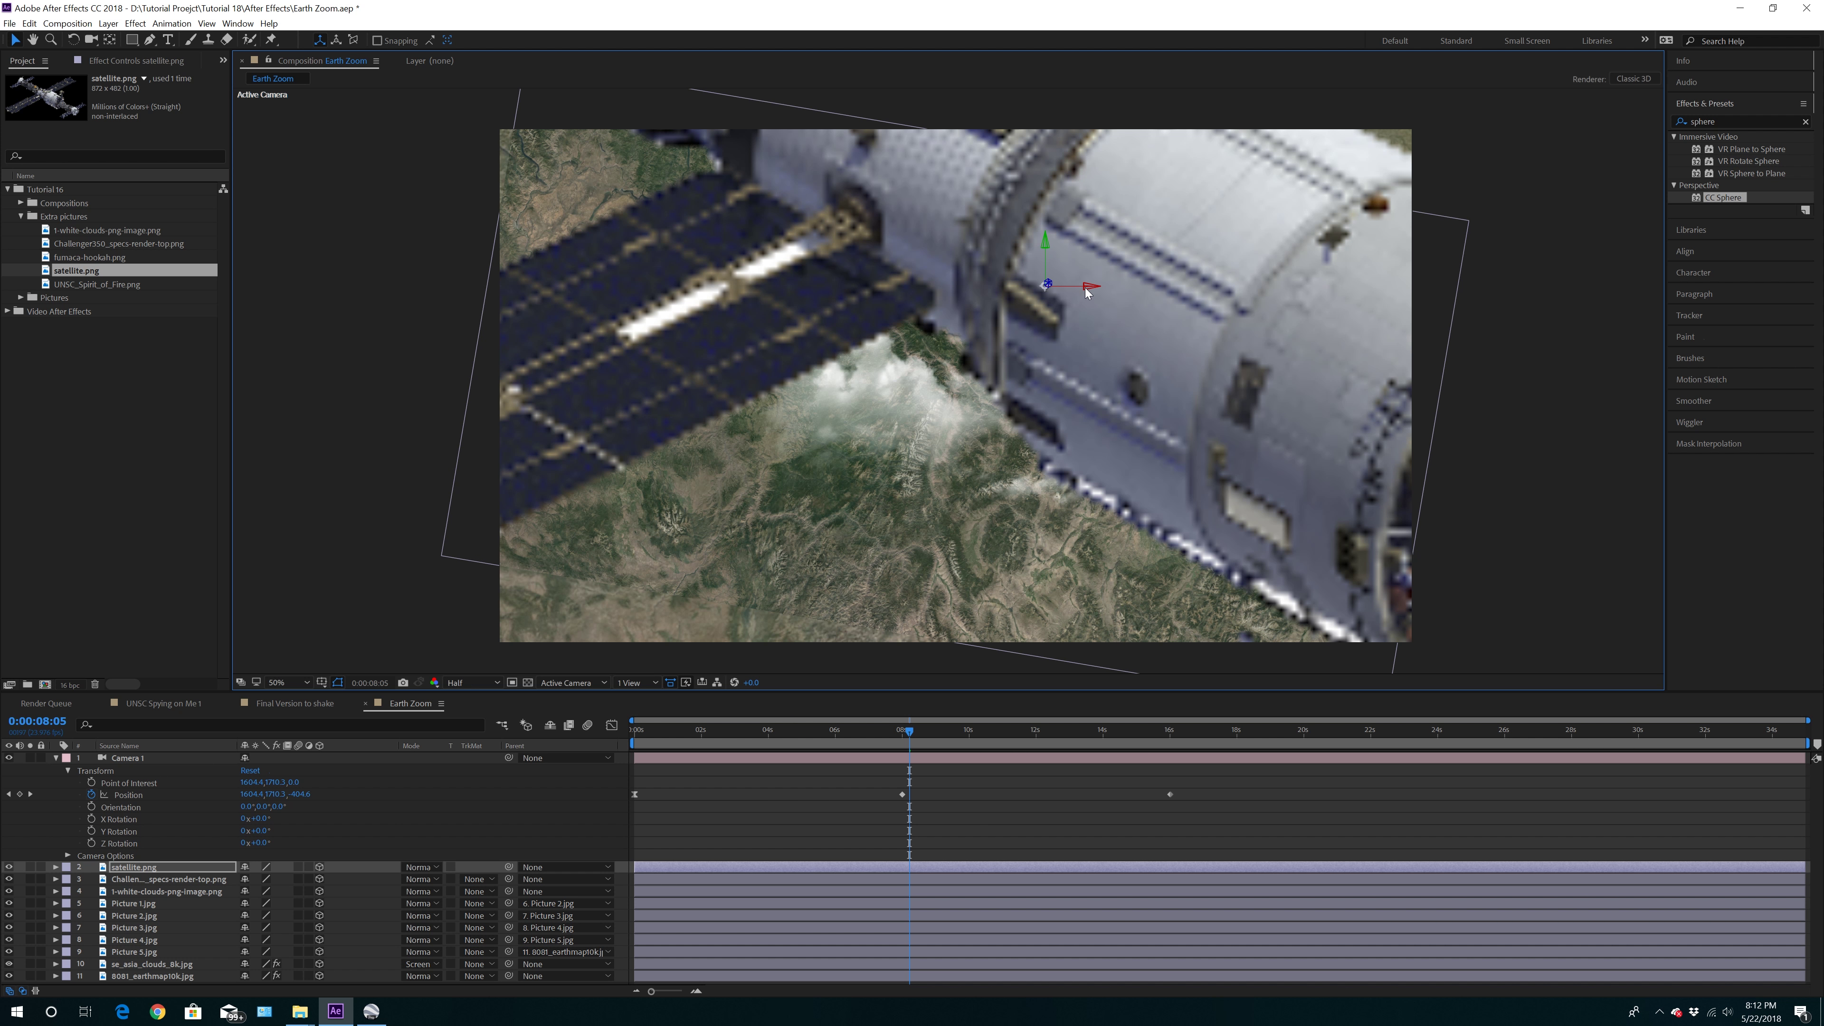
pyautogui.moveTo(1088, 292); pyautogui.dragTo(1114, 292)
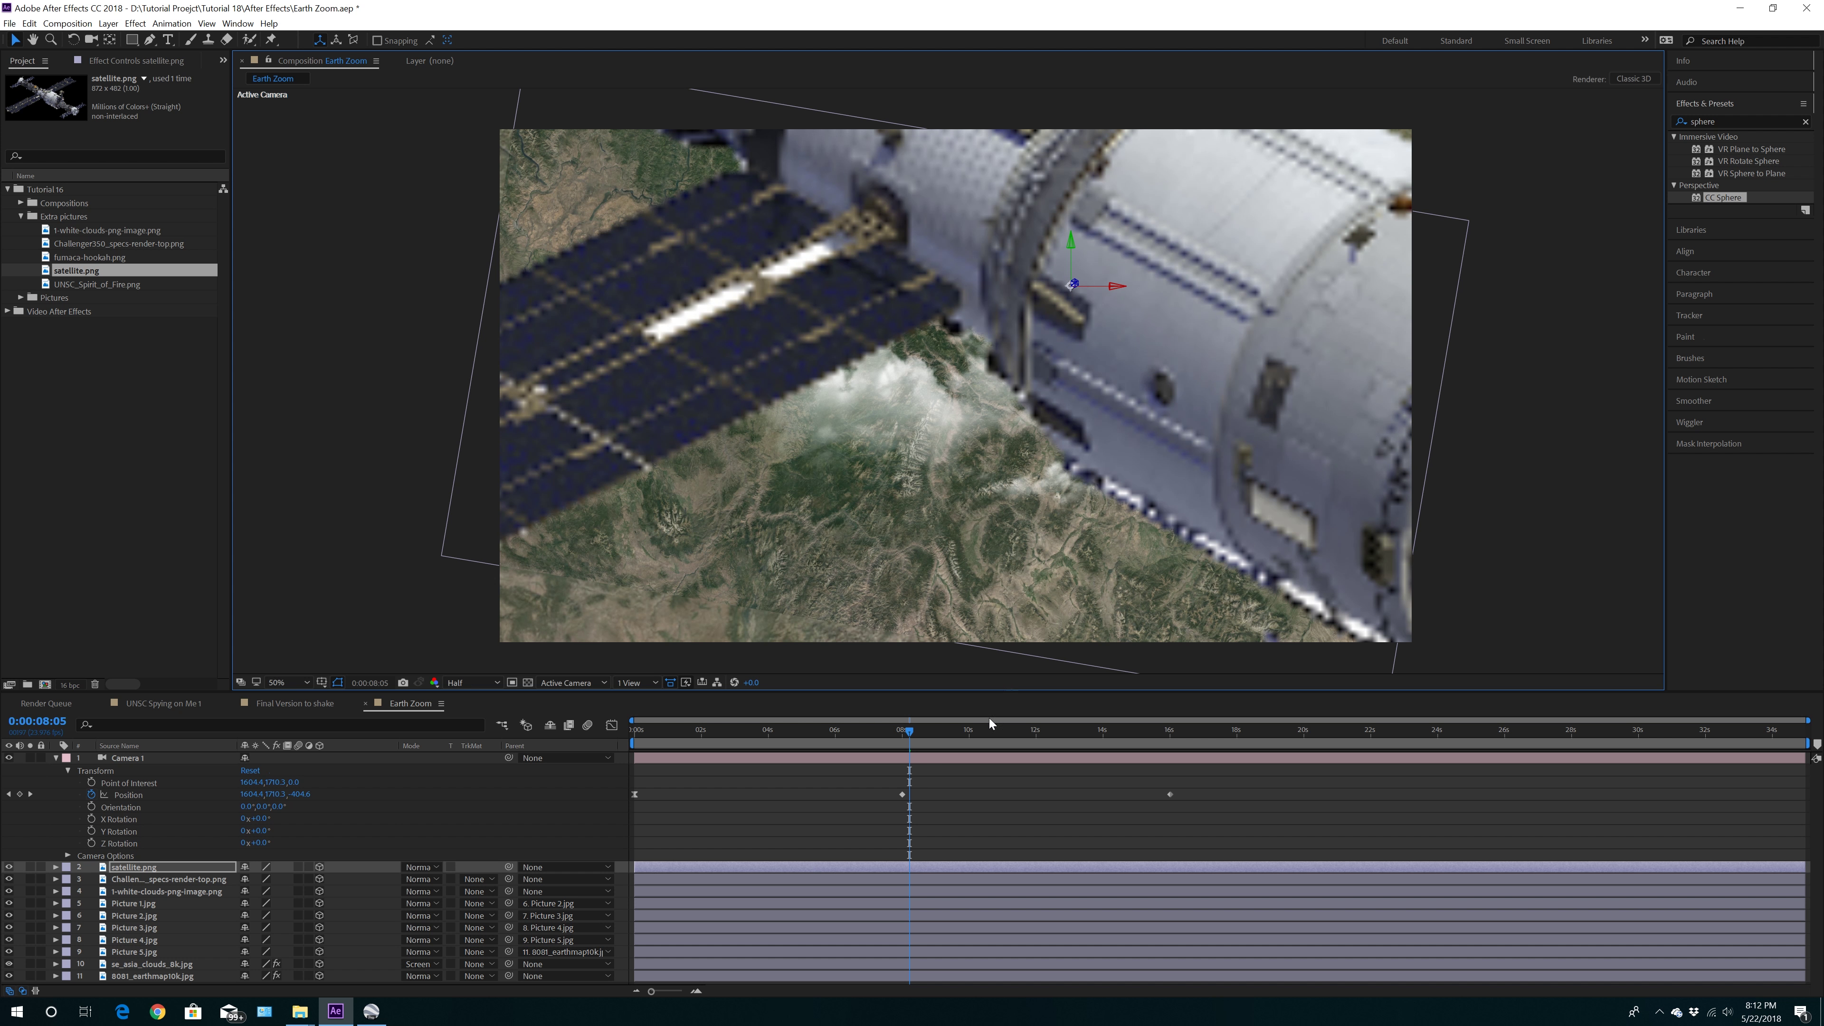
# Go to 0:00:18:00 and pull Camera 1 far back with the camera tool until Earth is a tiny globe, keyframing its Position
pyautogui.moveTo(907, 743); pyautogui.dragTo(1234, 763)
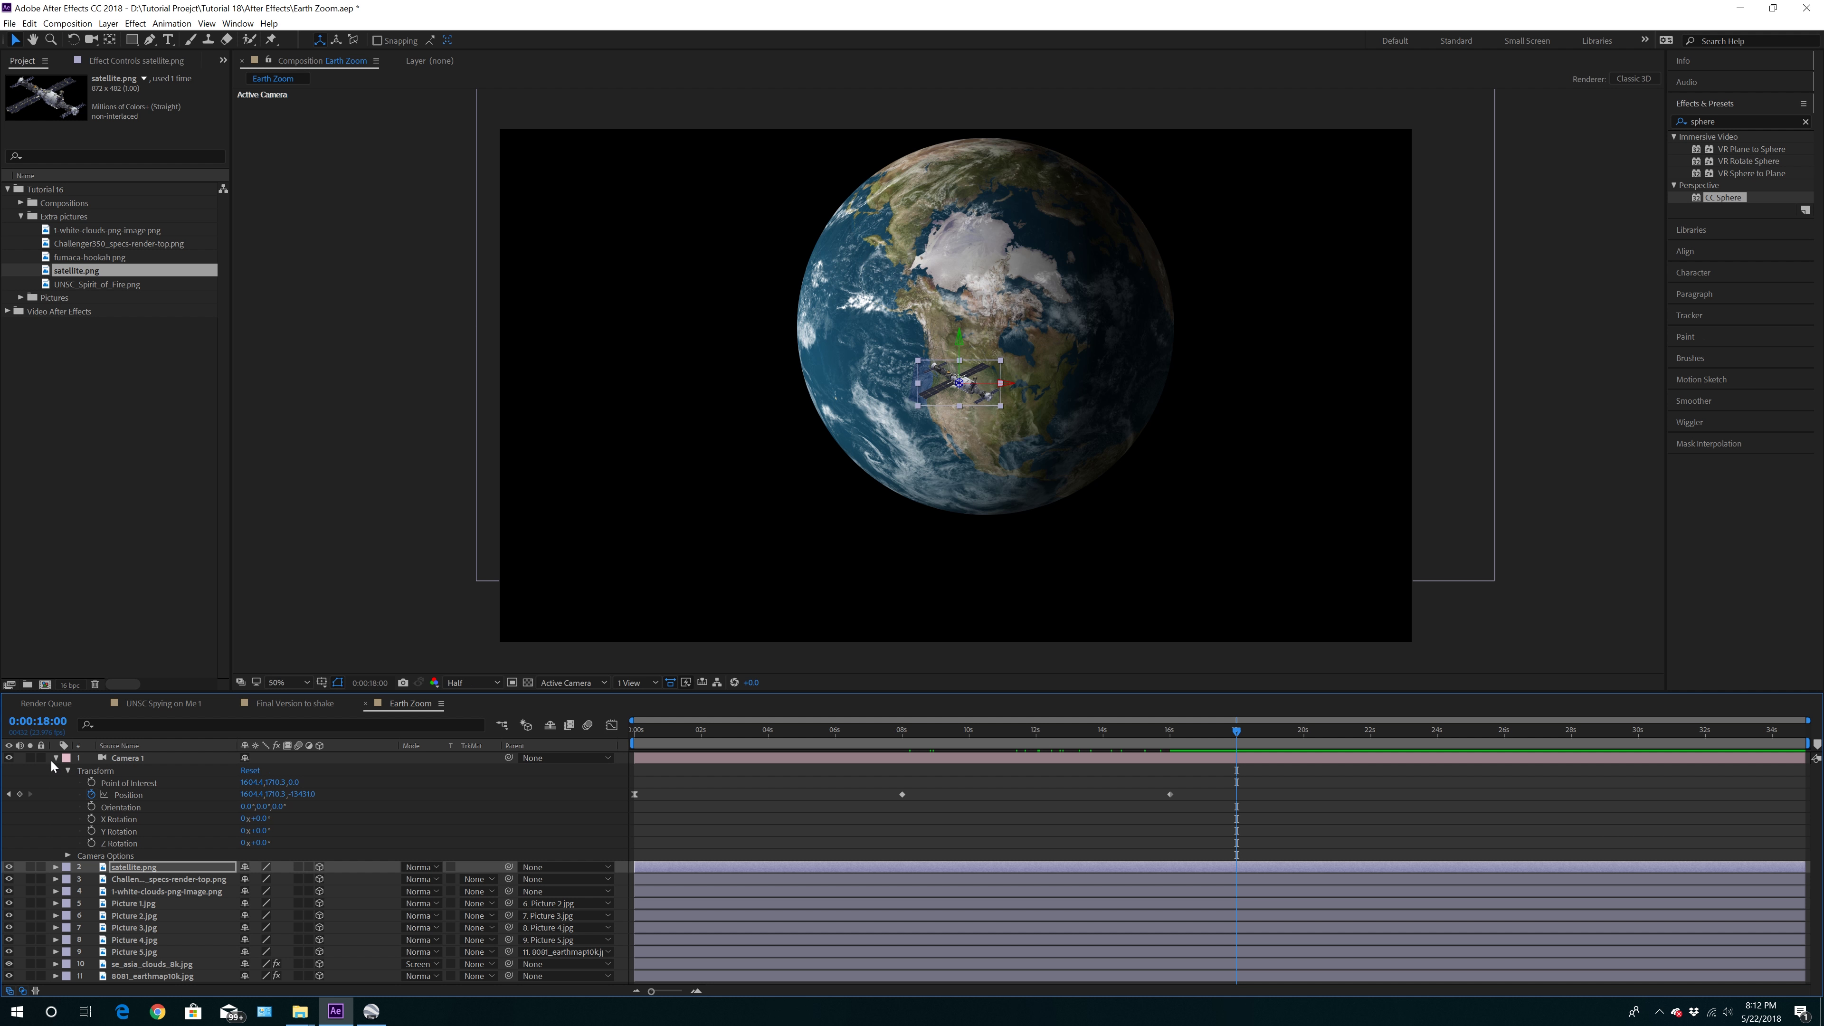
pyautogui.click(108, 758)
pyautogui.click(94, 42)
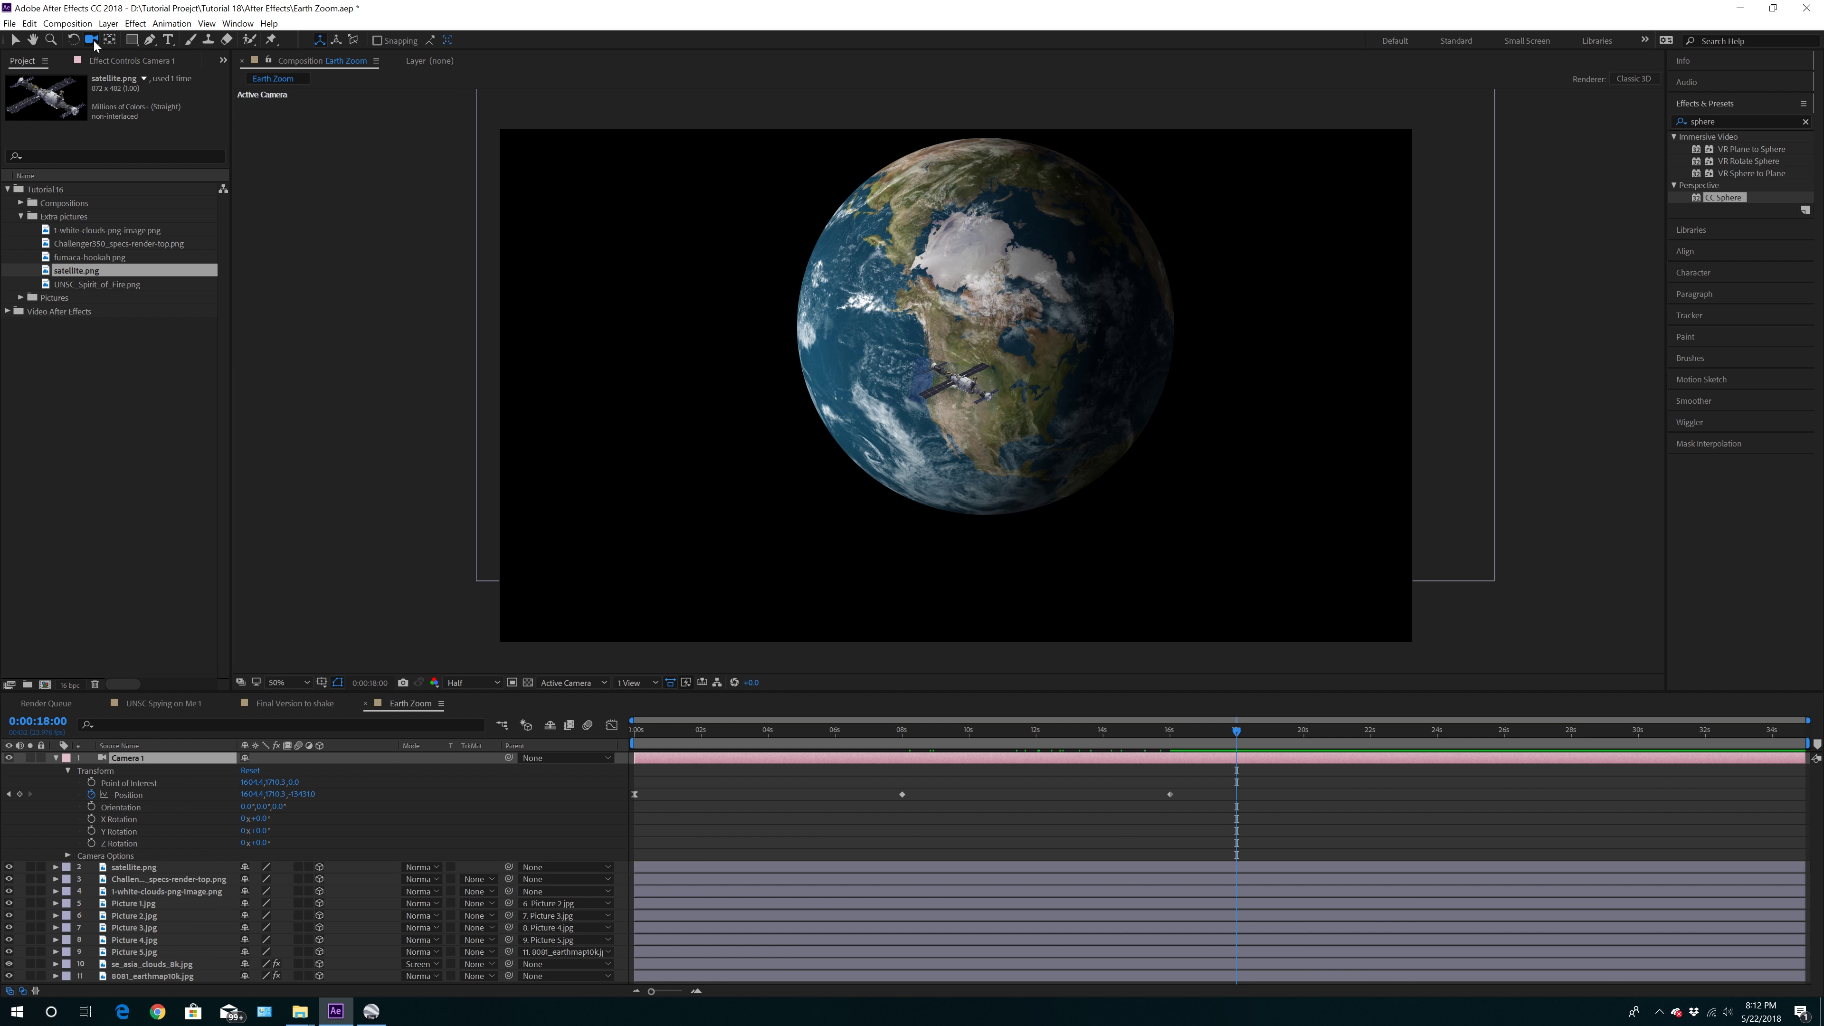
pyautogui.moveTo(985, 295); pyautogui.dragTo(905, 1021)
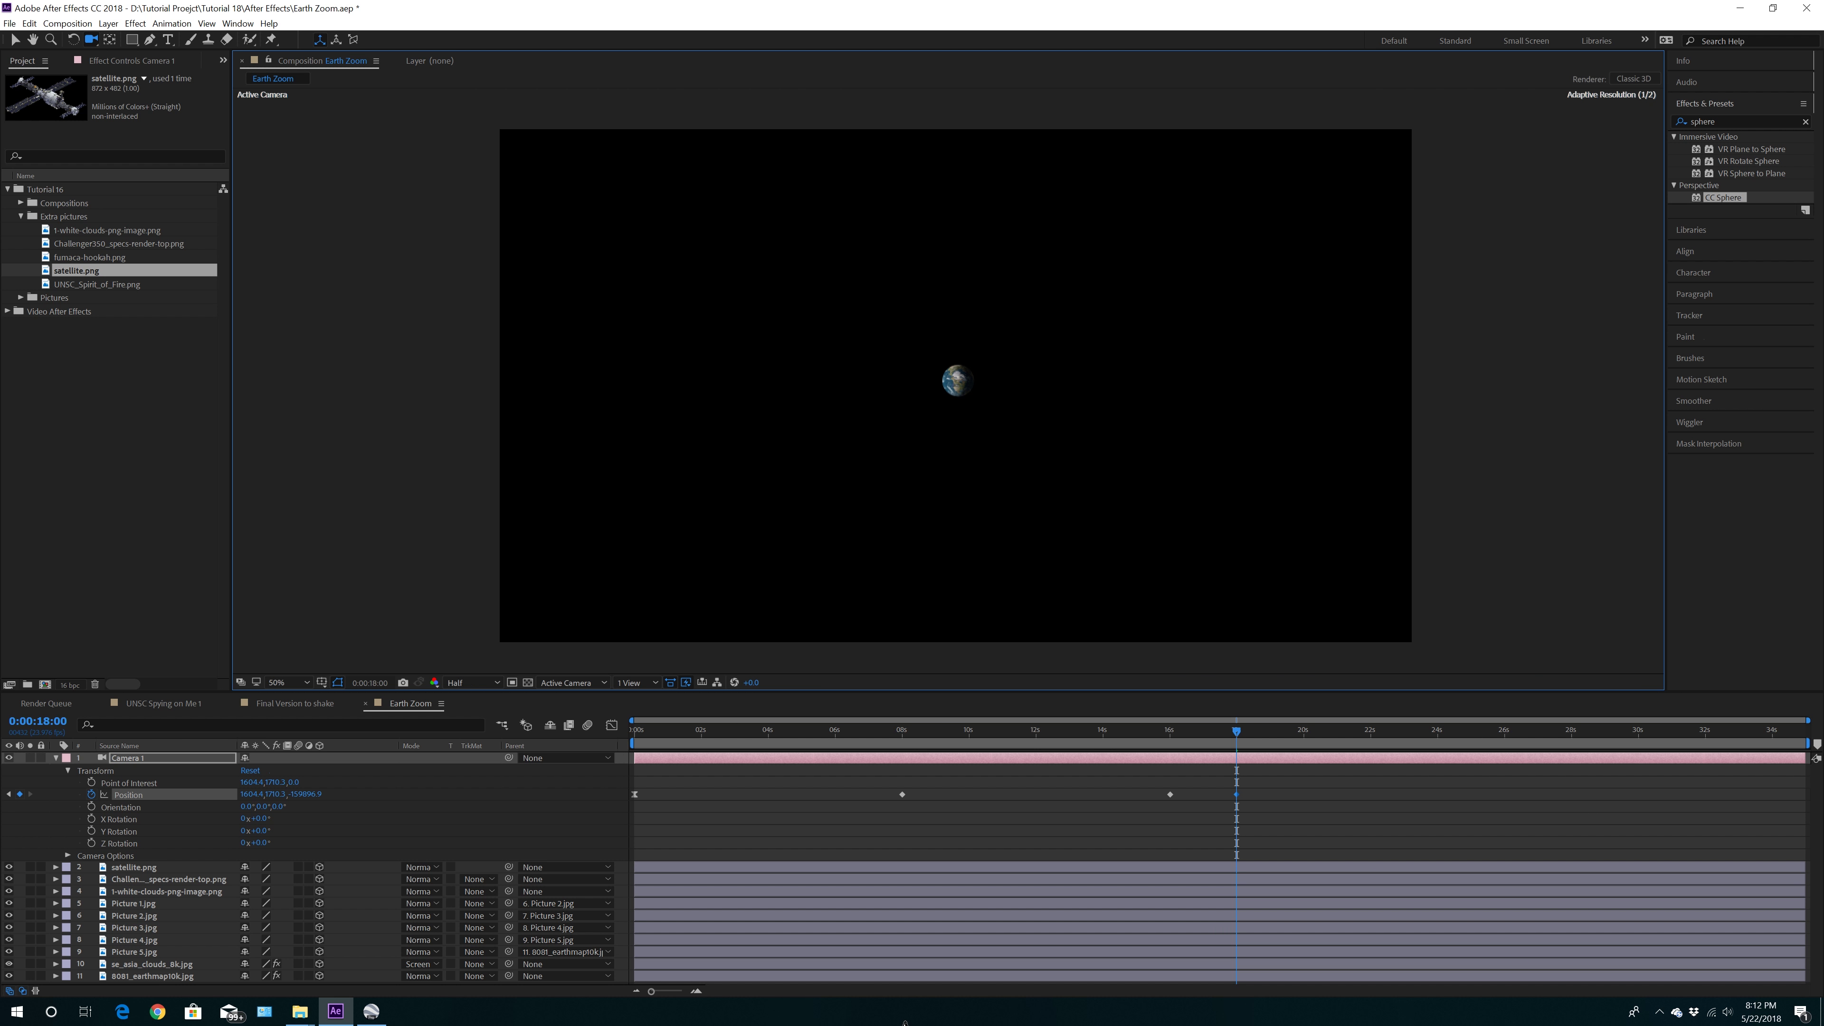
pyautogui.moveTo(973, 482); pyautogui.dragTo(975, 350)
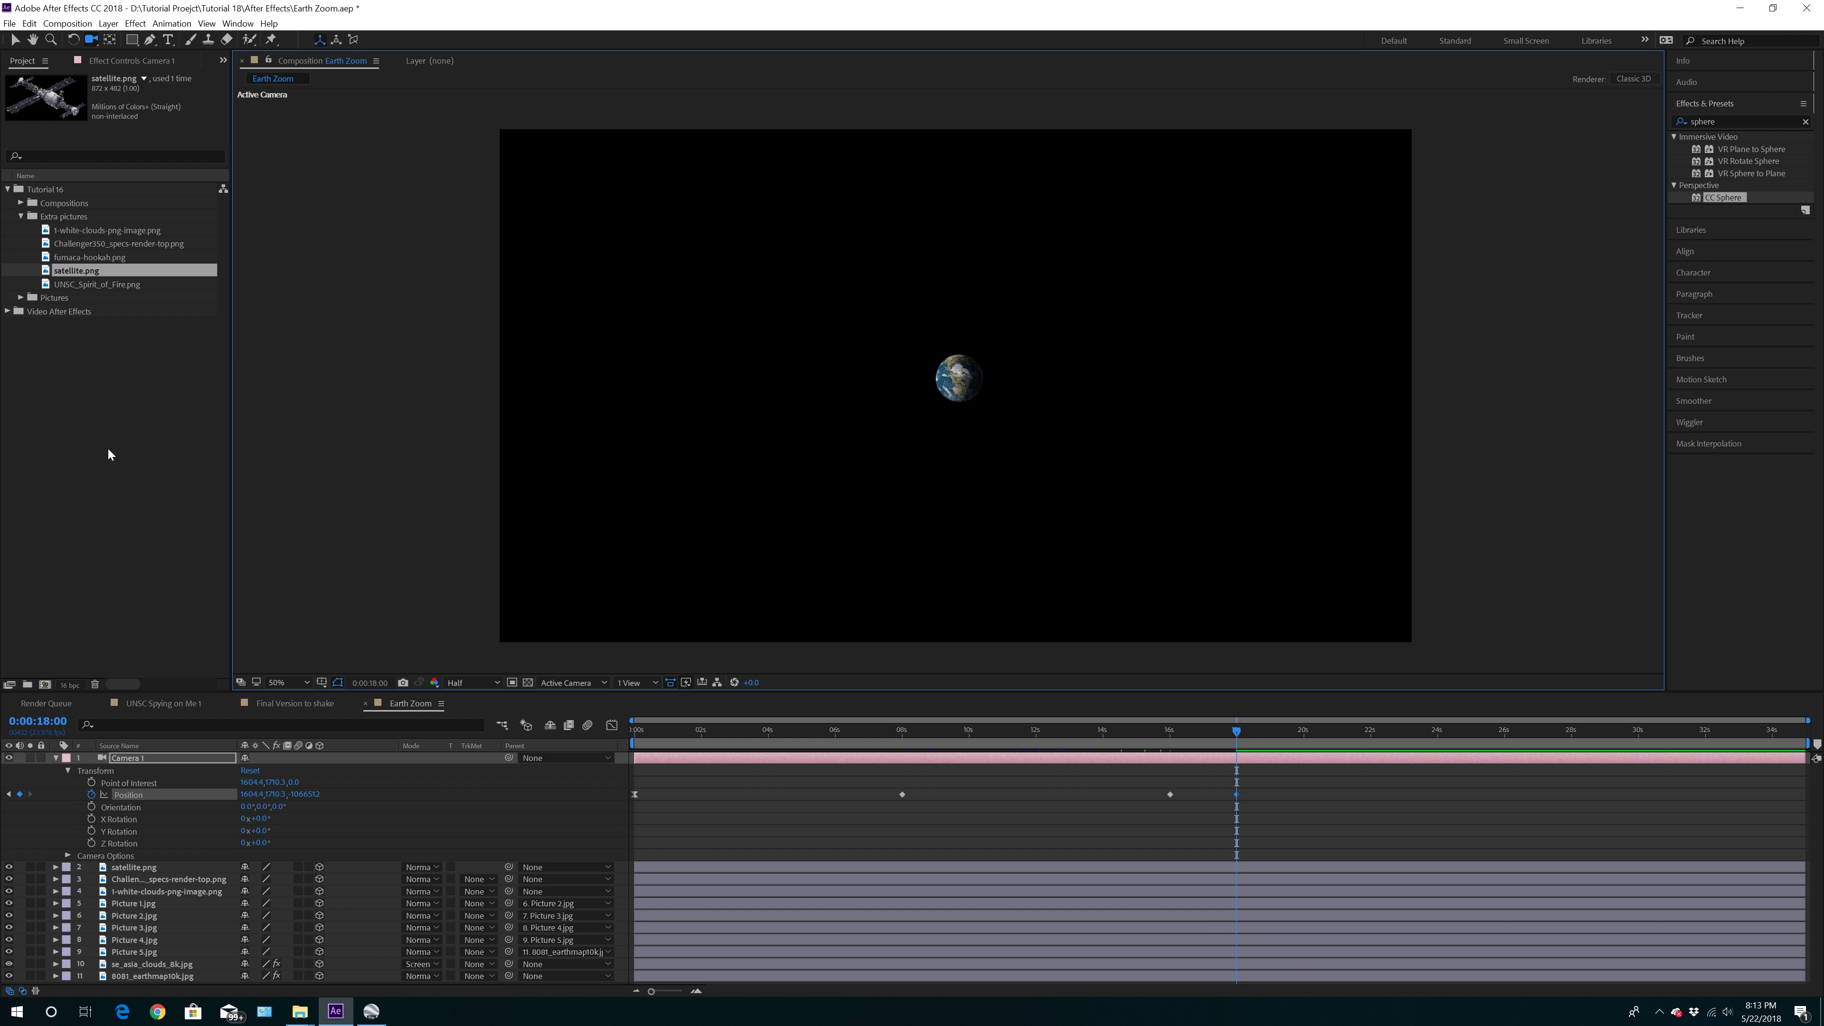
# Add UNSC_Spirit_of_Fire.png to the composition directly below Camera 1 and inspect the spaceship up close
pyautogui.moveTo(79, 285); pyautogui.dragTo(153, 867)
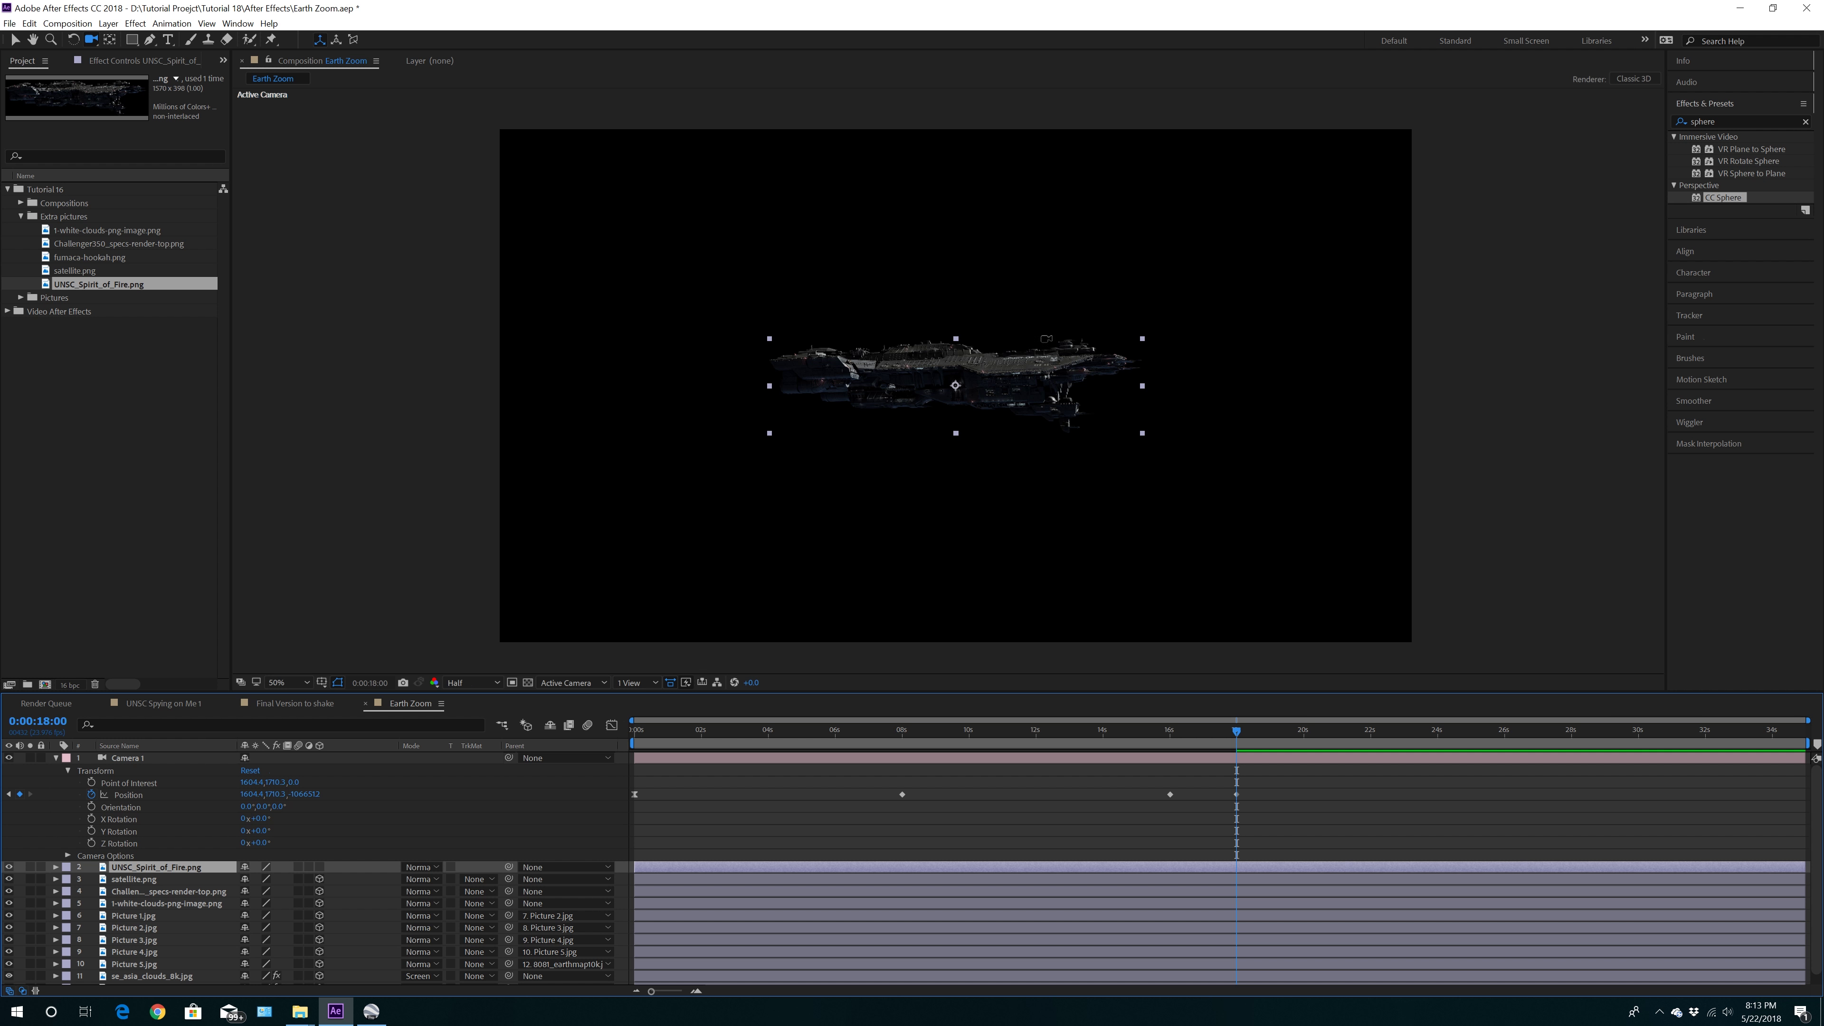
pyautogui.press('.')
pyautogui.press('.')
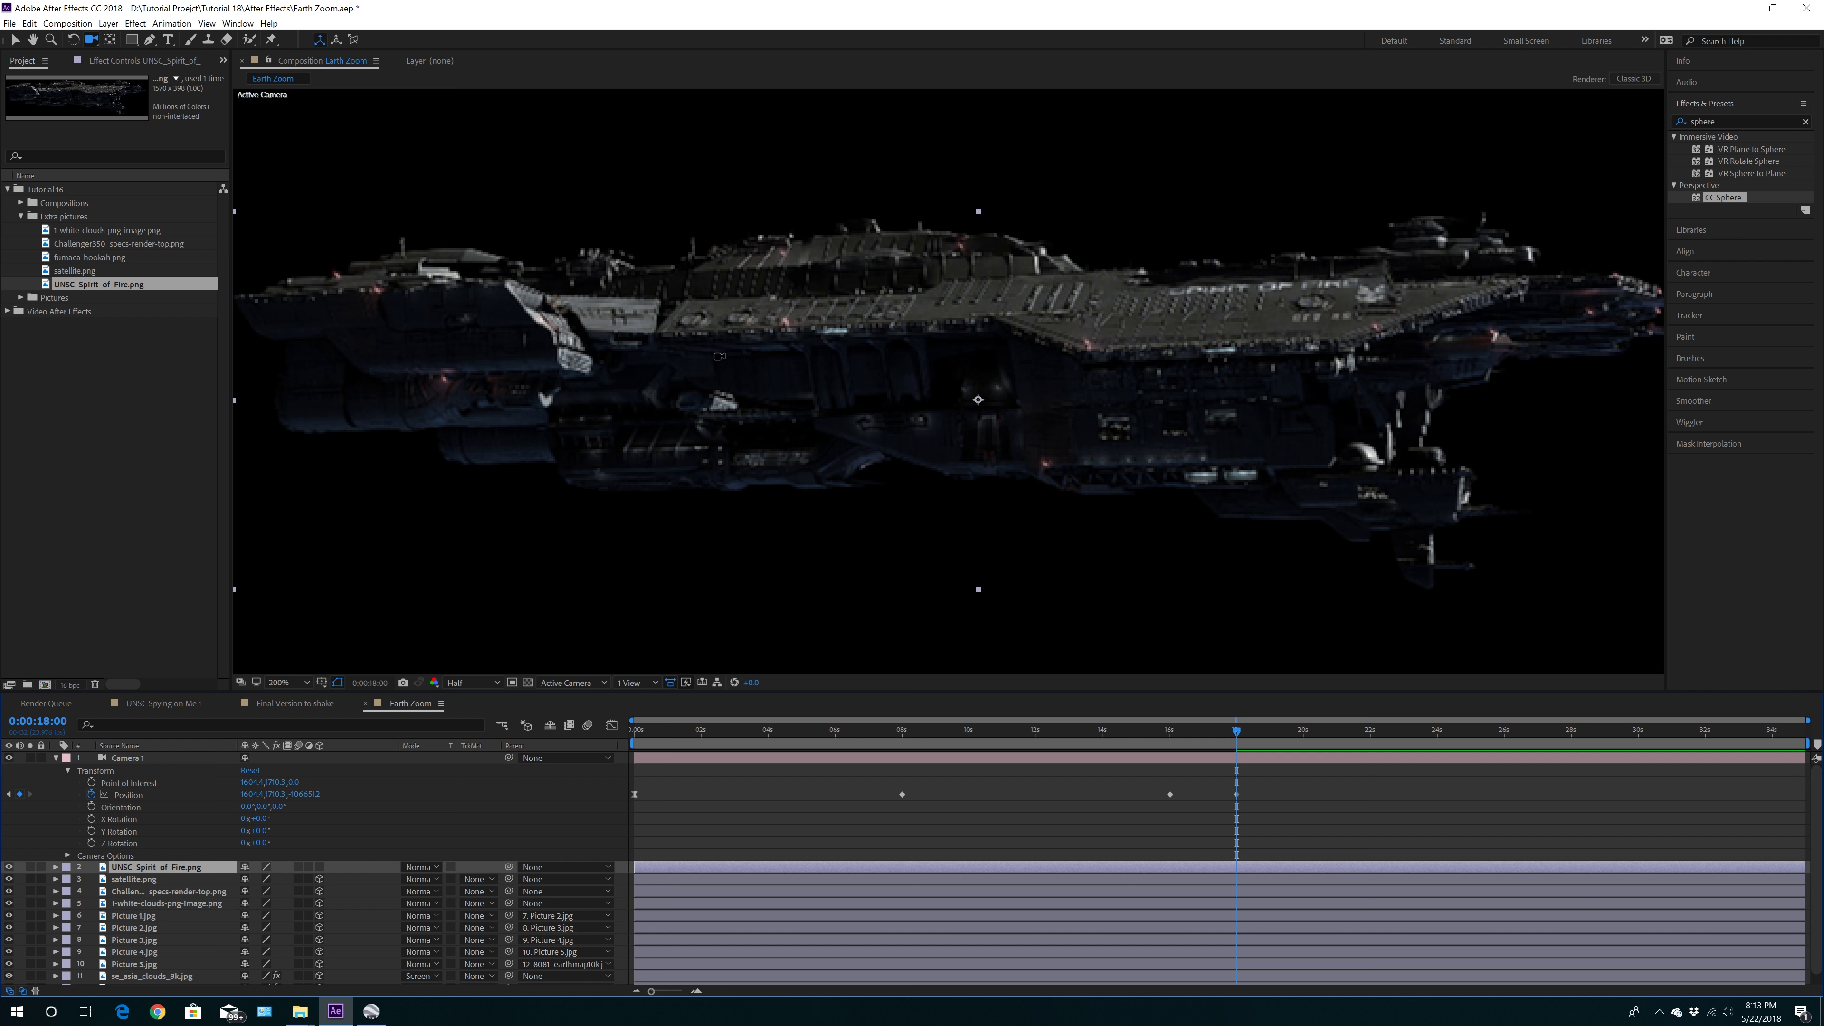
pyautogui.press(',')
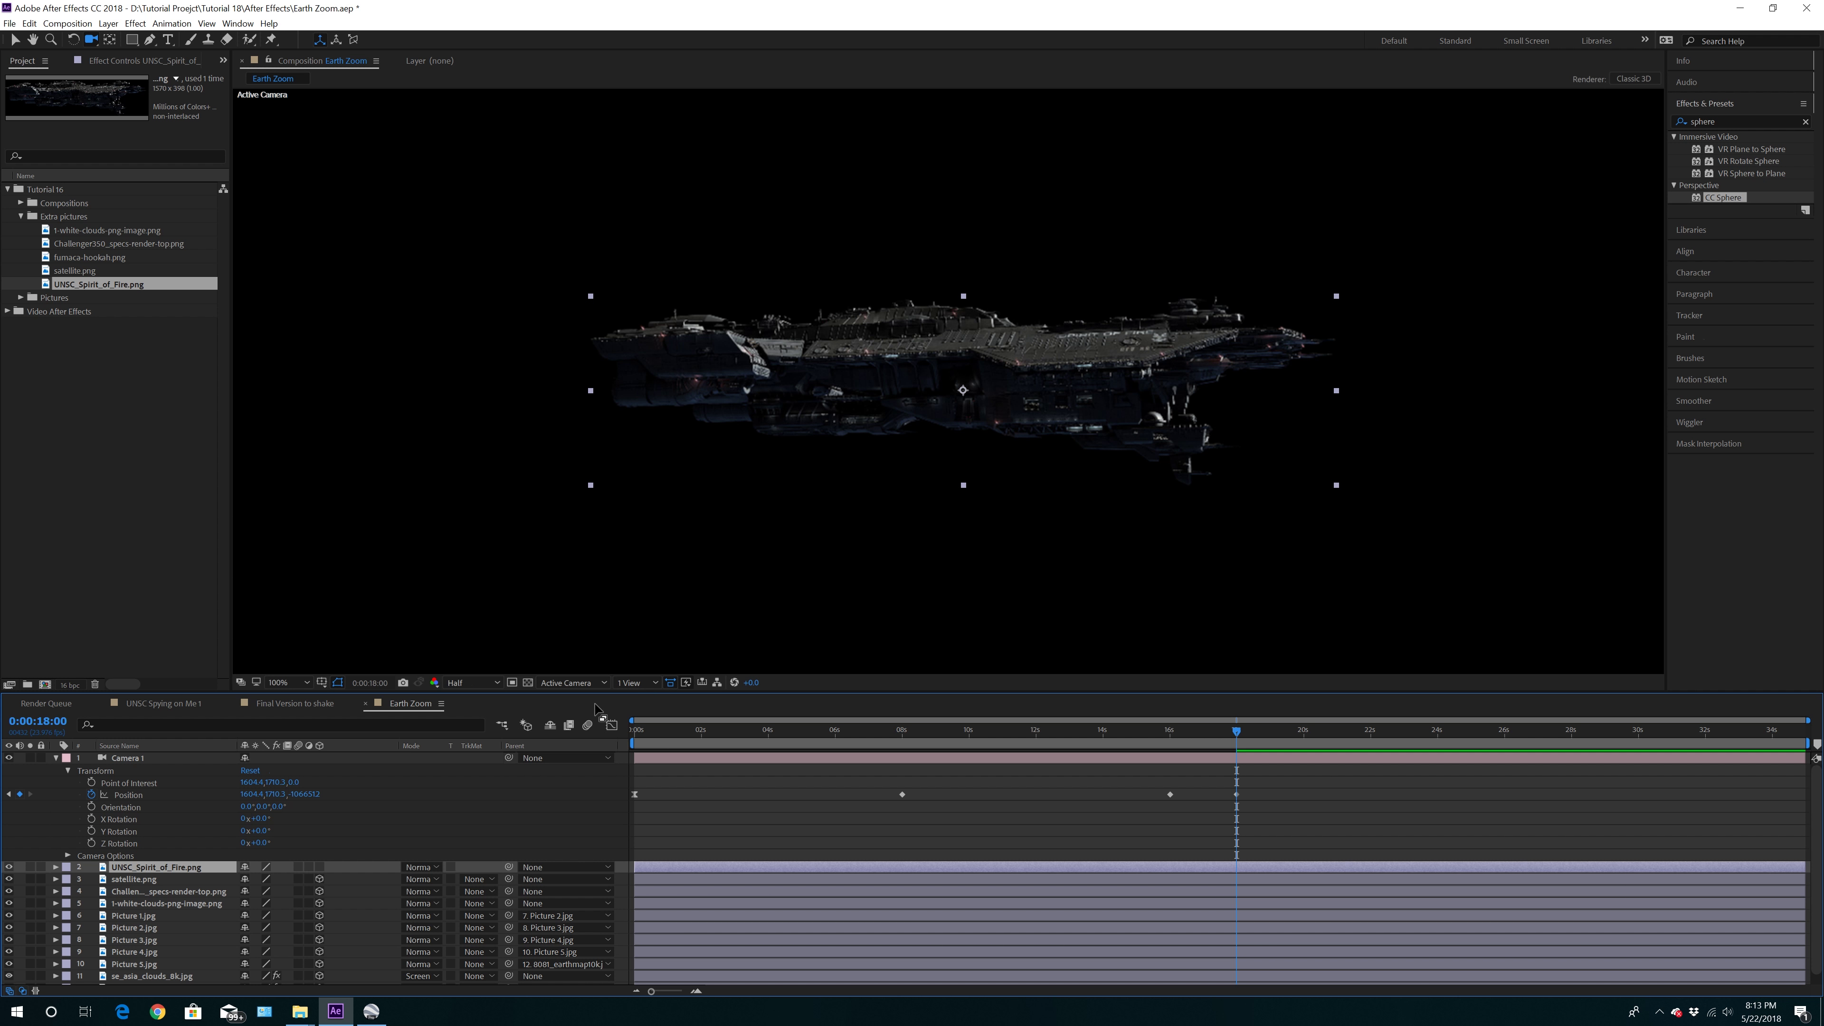
# Show two horizontal views and make the UNSC_Spirit_of_Fire.png layer 3D
pyautogui.click(636, 683)
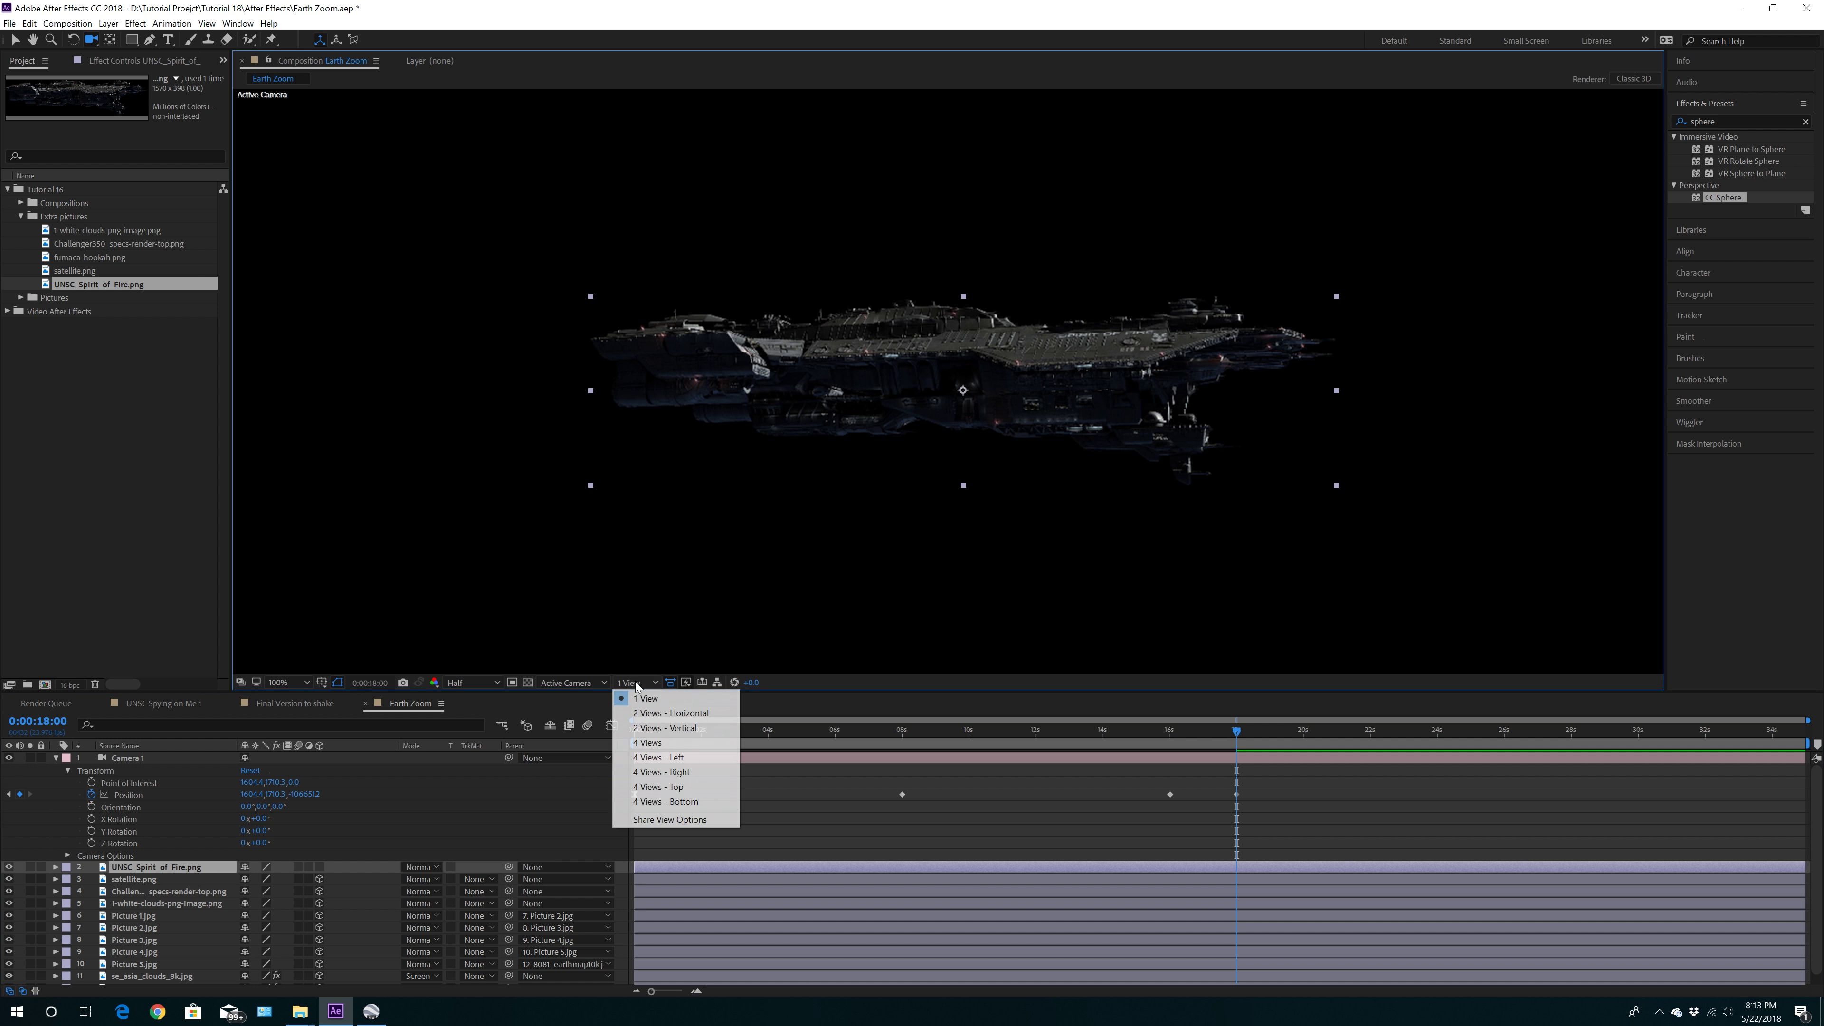
pyautogui.click(655, 713)
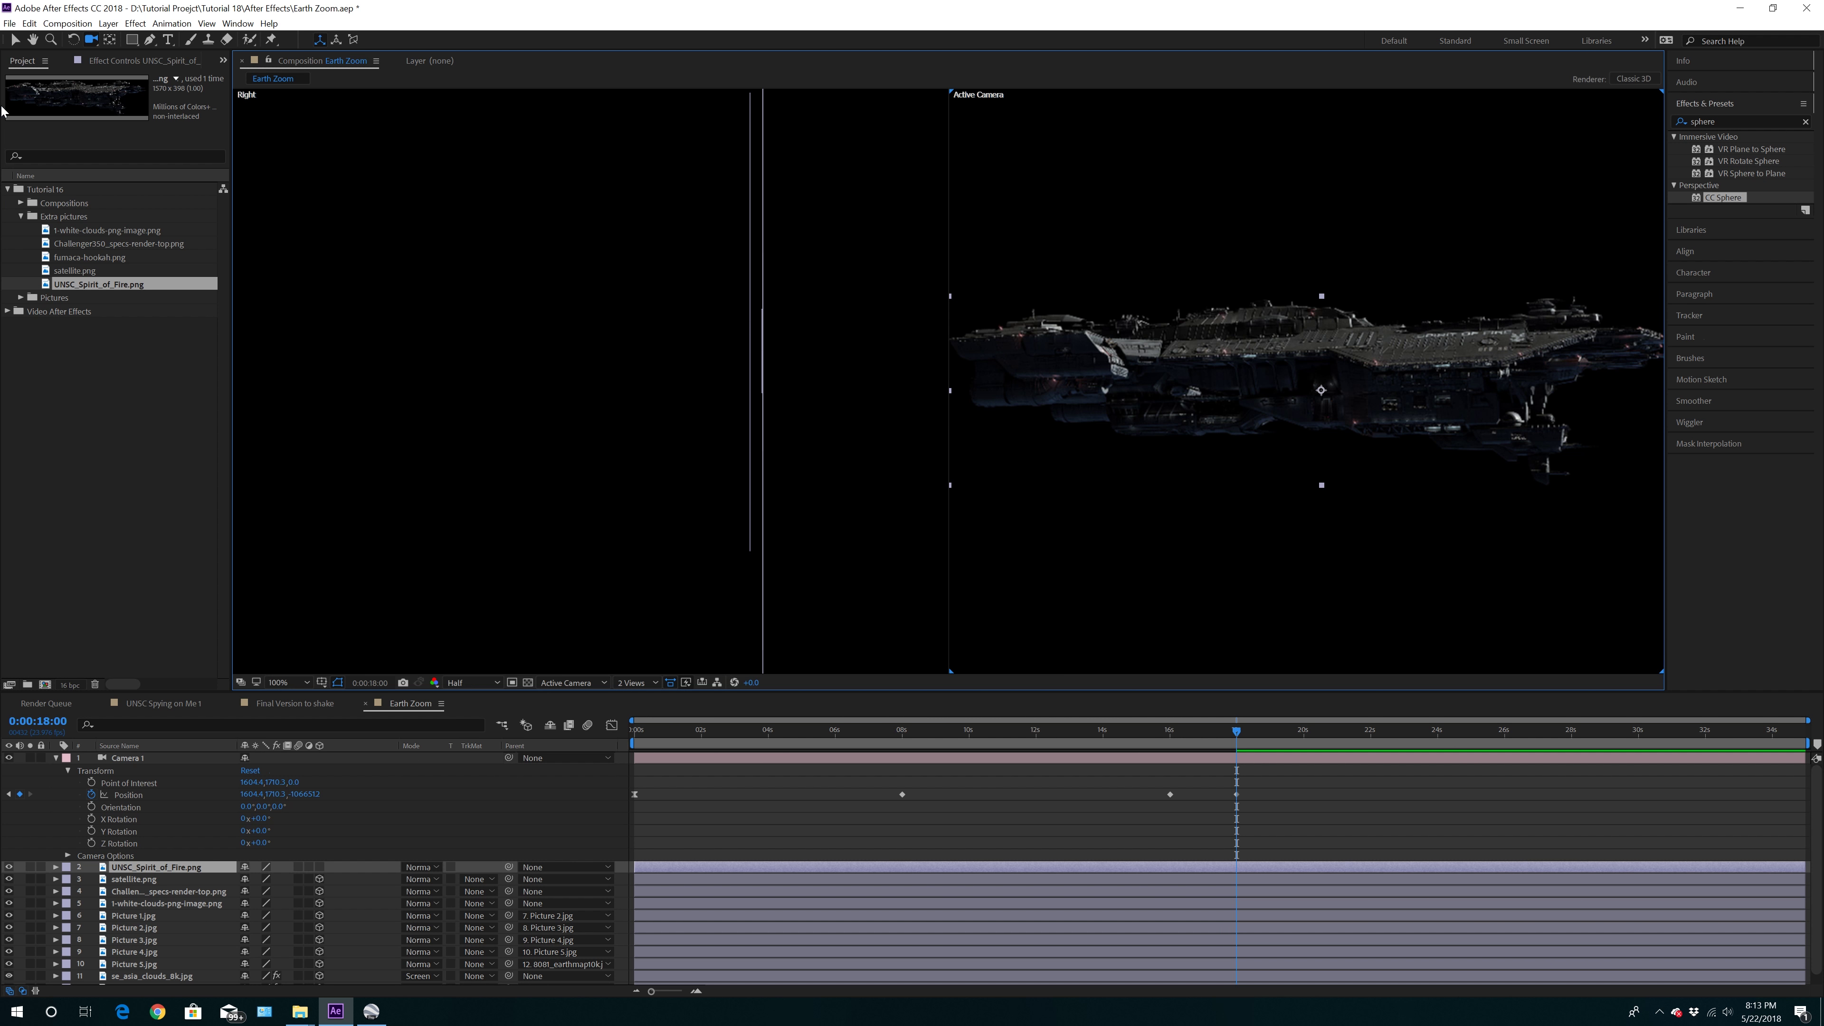
pyautogui.click(16, 40)
pyautogui.click(147, 867)
pyautogui.scroll(-2, 503, 504)
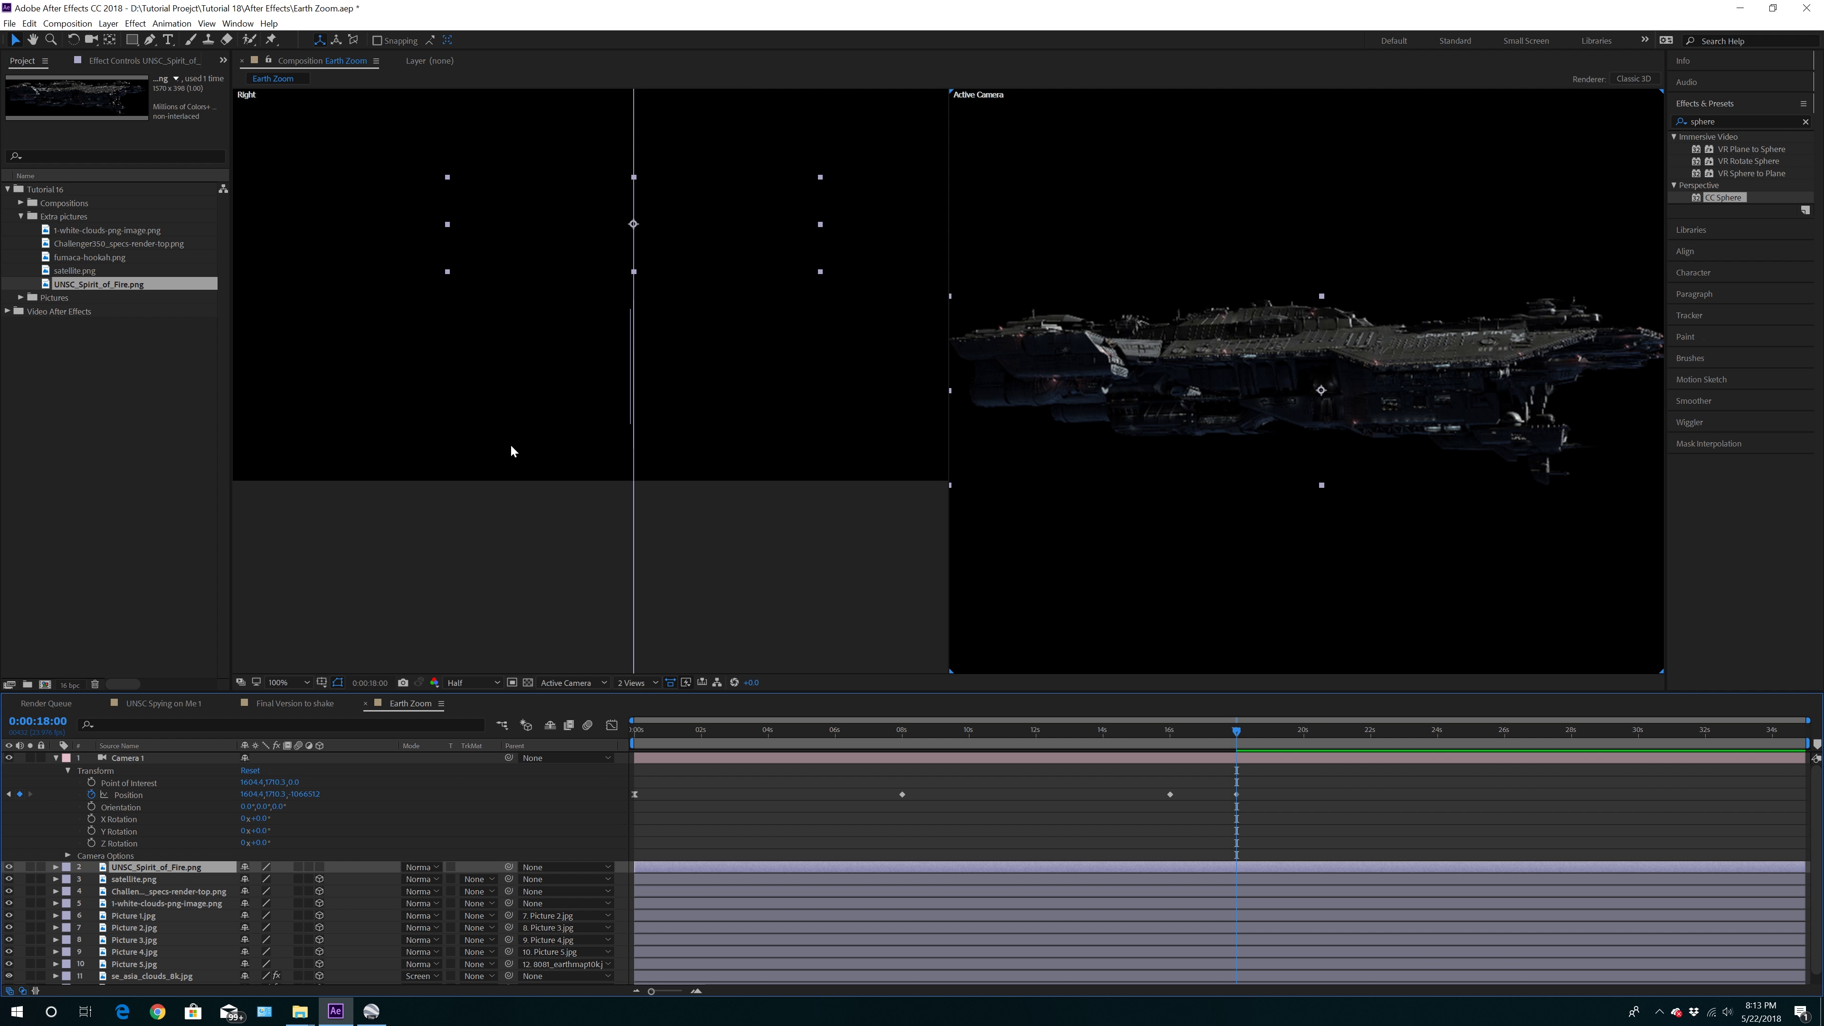
pyautogui.click(318, 867)
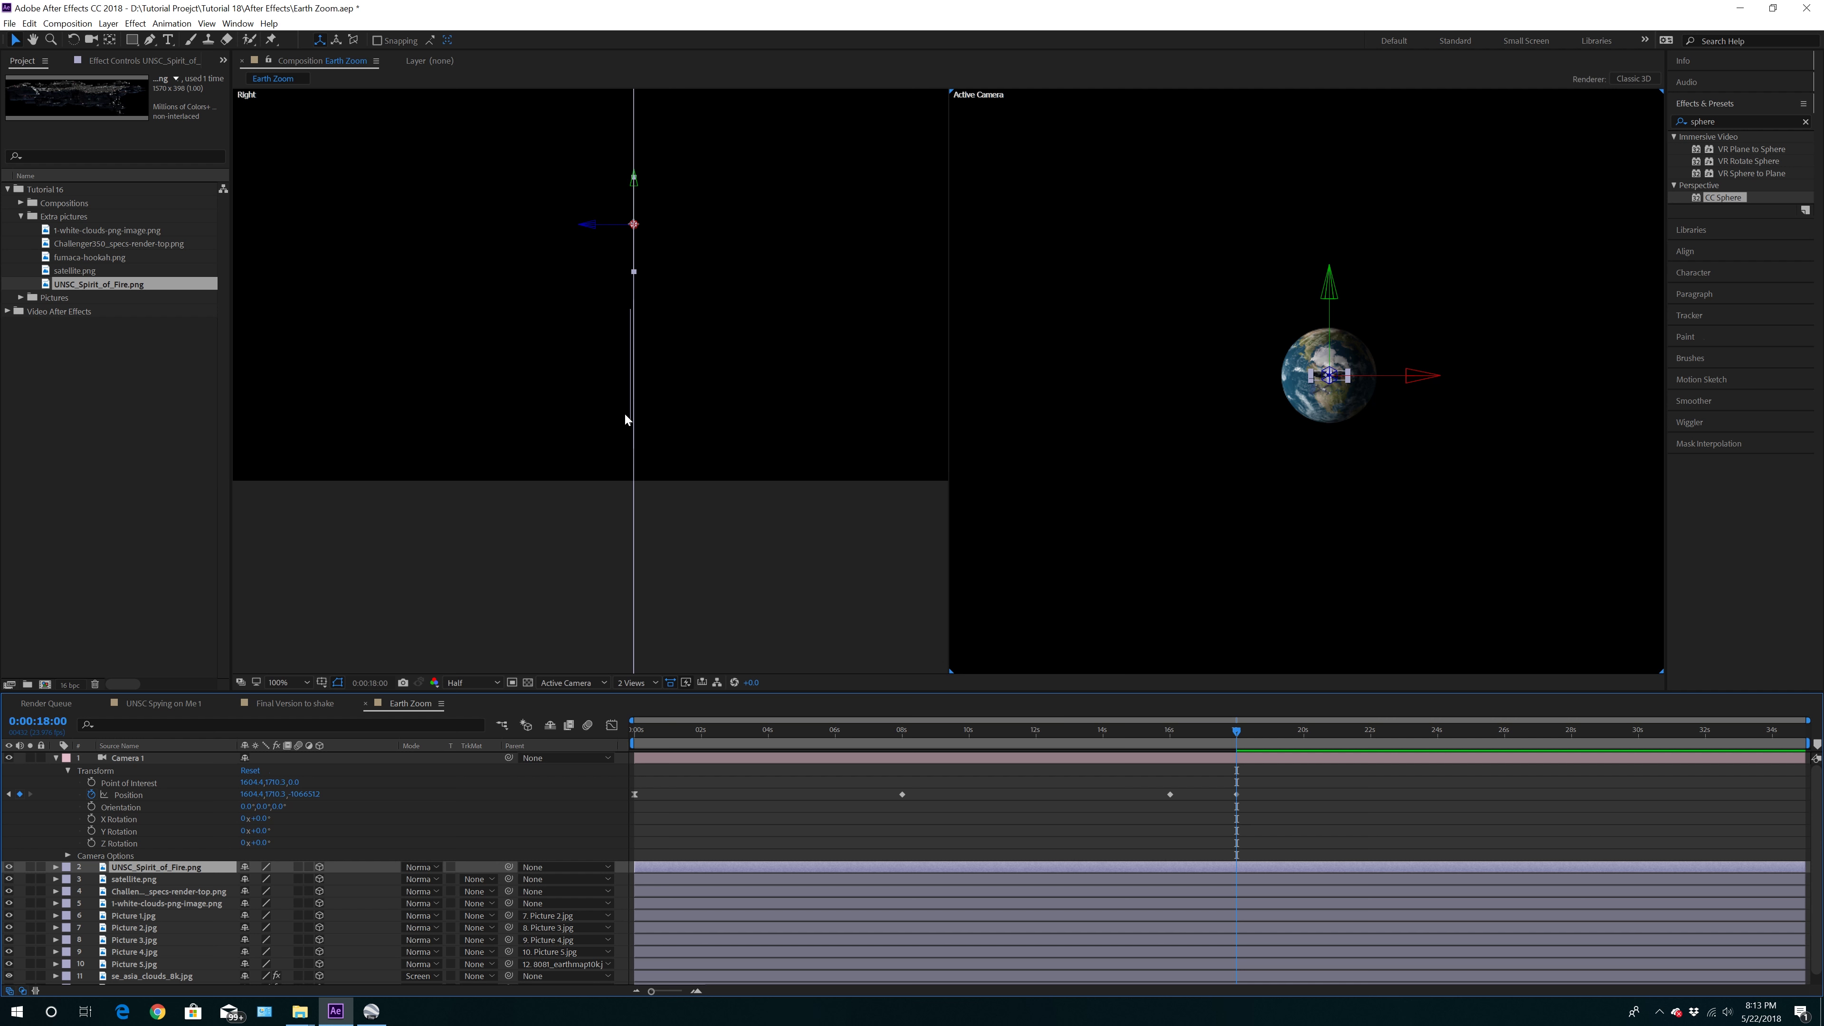
# Move the spaceship layer along its Z axis away from the Earth layers toward the camera in the Right view
pyautogui.scroll(-4, 624, 415)
pyautogui.moveTo(624, 415); pyautogui.dragTo(255, 430)
pyautogui.click(1343, 376)
pyautogui.moveTo(630, 488); pyautogui.dragTo(1314, 8)
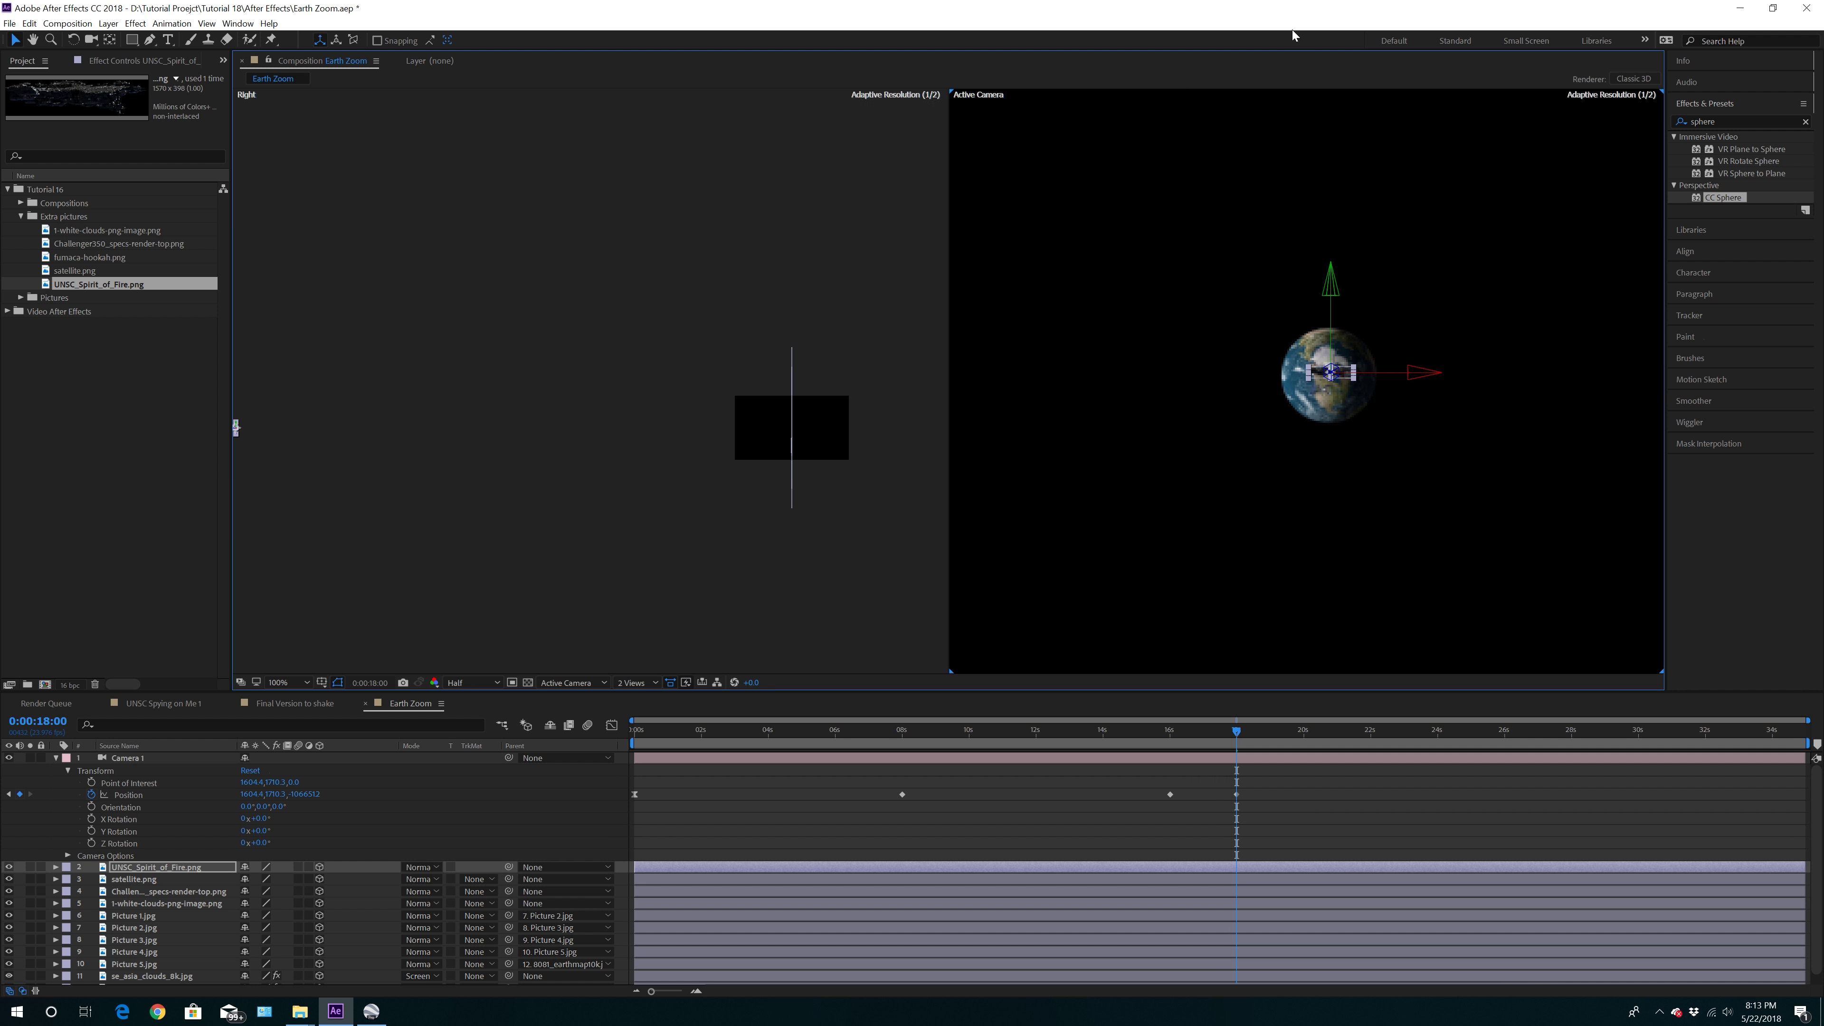
# Adjust Camera 1's Z Position at 0:00:18:00 and check its path against the spaceship in the Right view
pyautogui.click(301, 795)
pyautogui.click(354, 809)
pyautogui.moveTo(301, 795); pyautogui.dragTo(1006, 766)
pyautogui.moveTo(647, 805); pyautogui.dragTo(78, 803)
pyautogui.scroll(-2, 366, 586)
pyautogui.moveTo(430, 575); pyautogui.dragTo(431, 575)
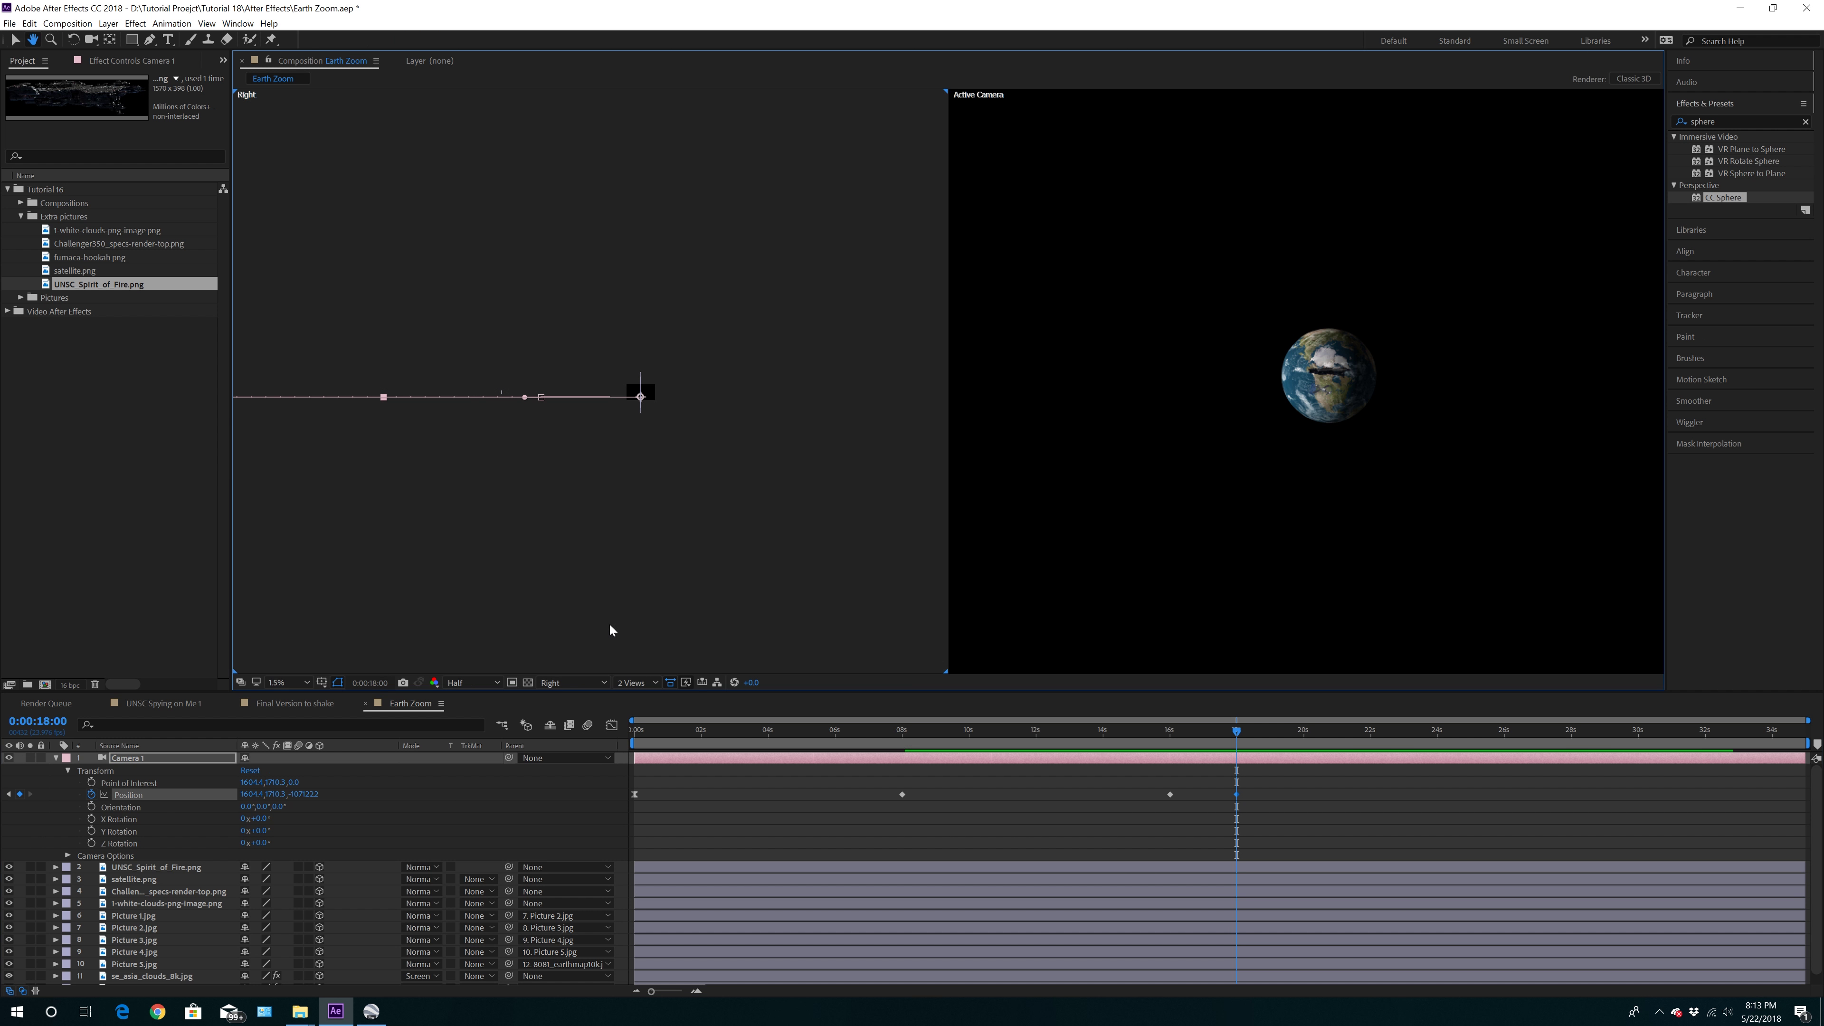
# Bring the spaceship layer much closer to the camera in the Right view and shift it left above Earth in the Active Camera view
pyautogui.click(180, 760)
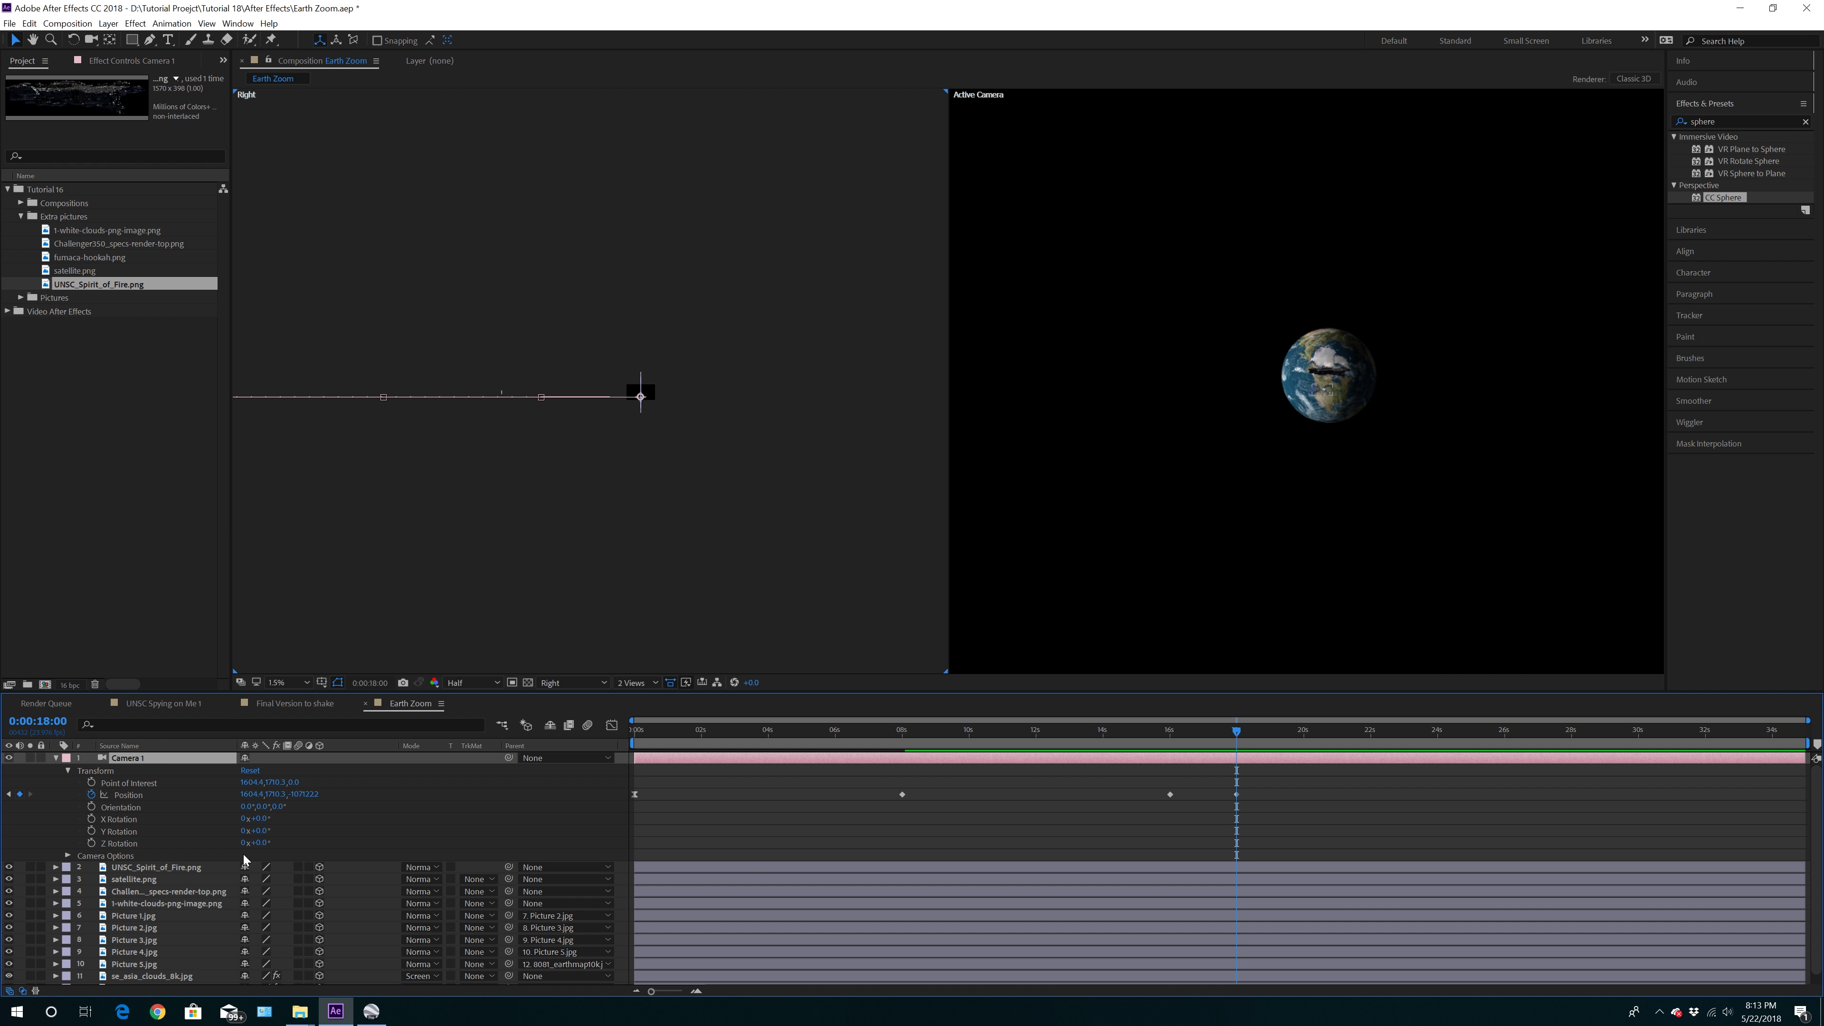
pyautogui.click(161, 867)
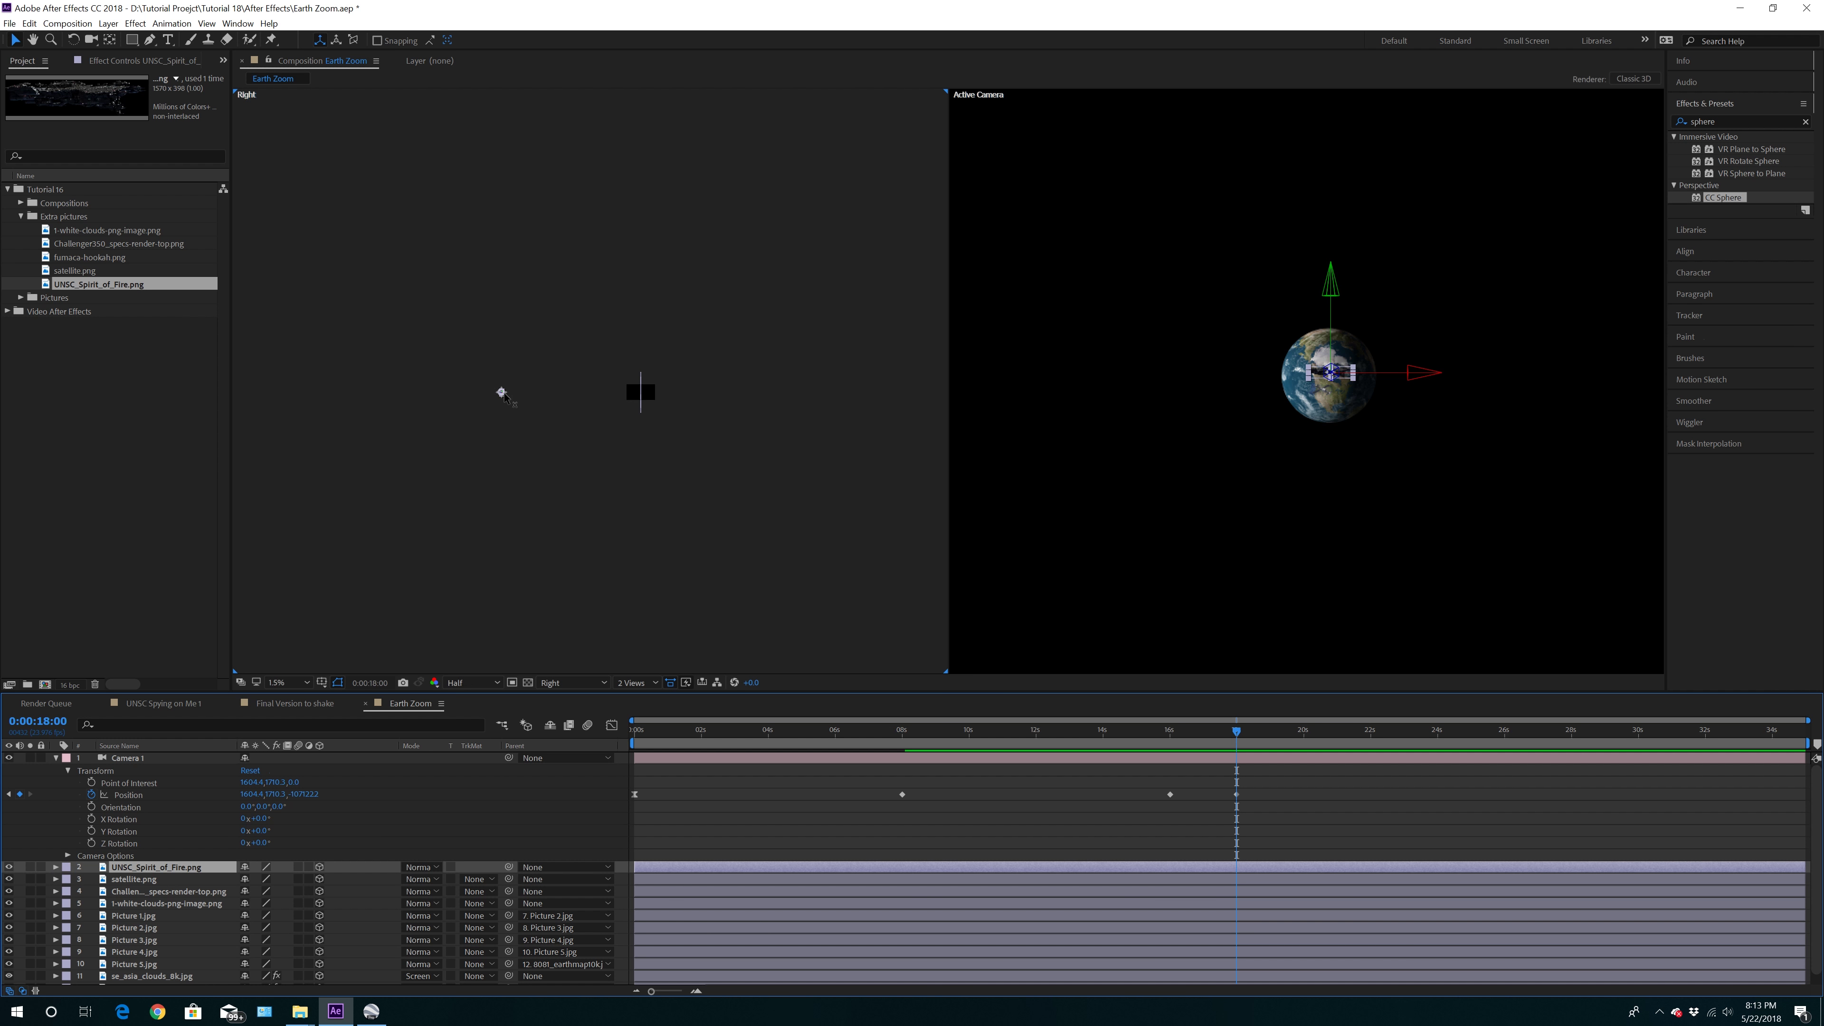
pyautogui.moveTo(501, 394); pyautogui.dragTo(4, 489)
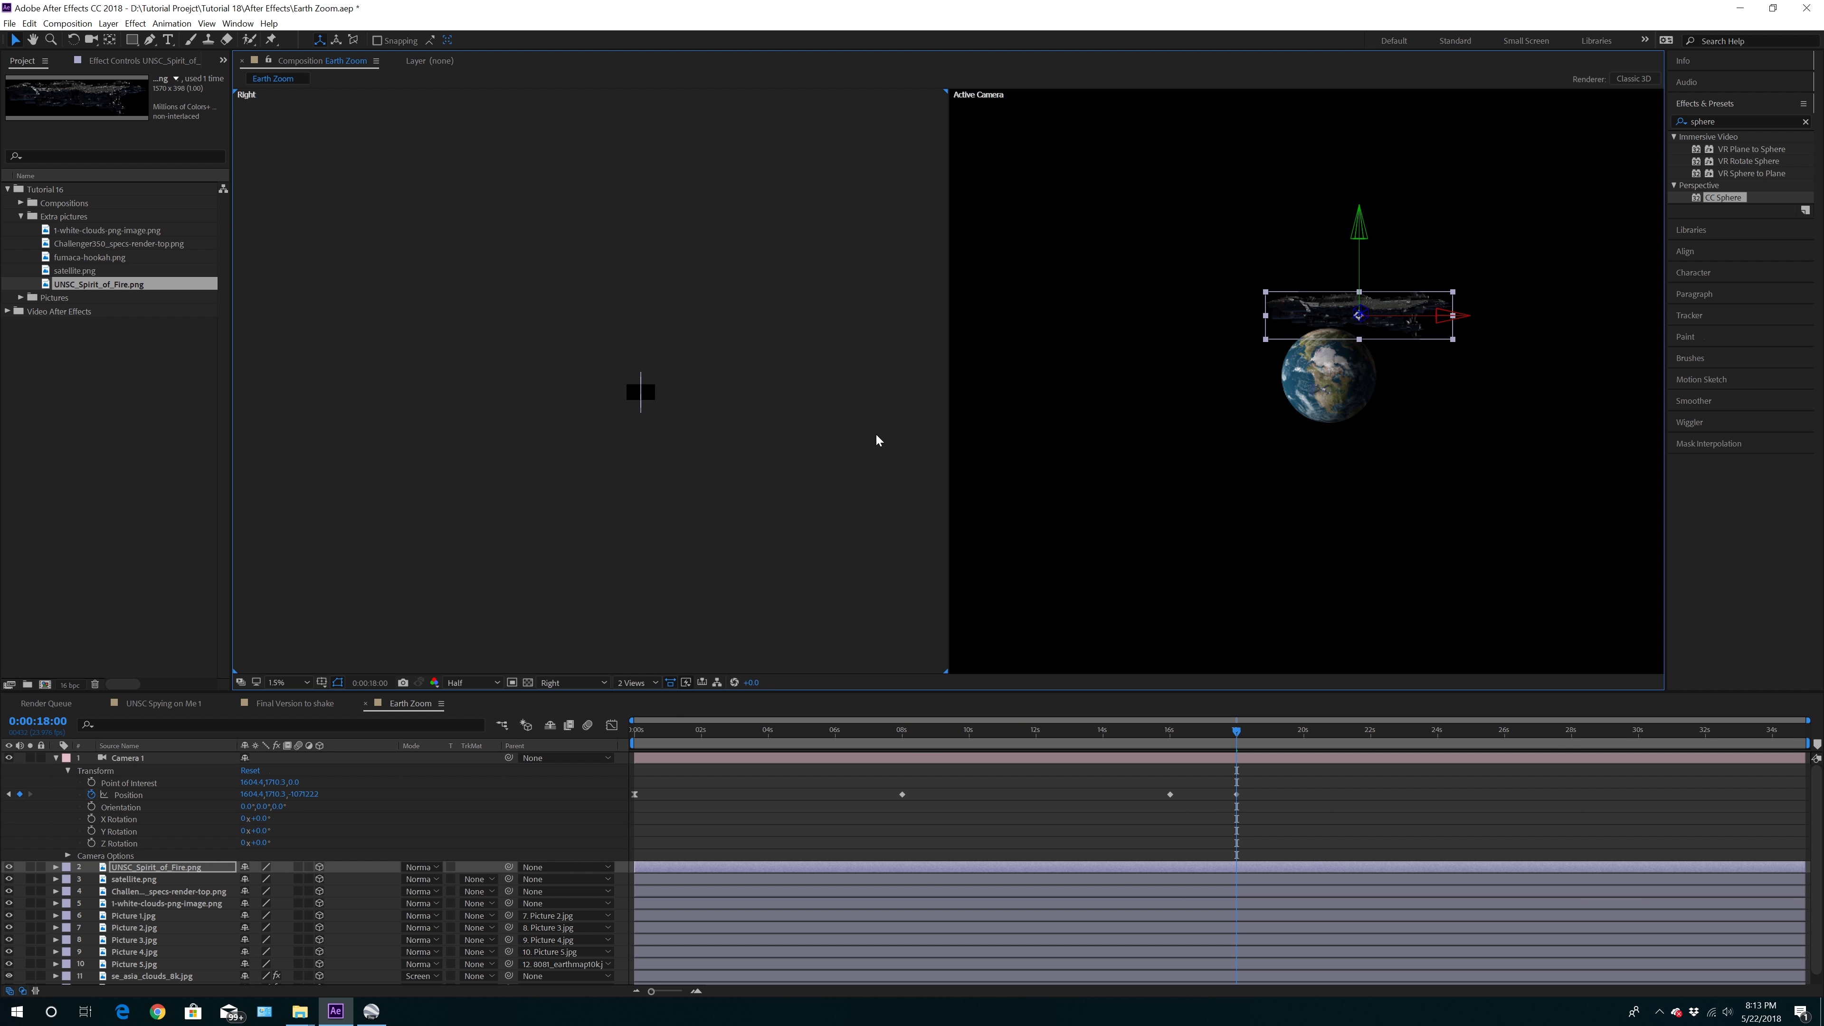
pyautogui.moveTo(1361, 319); pyautogui.dragTo(1276, 398)
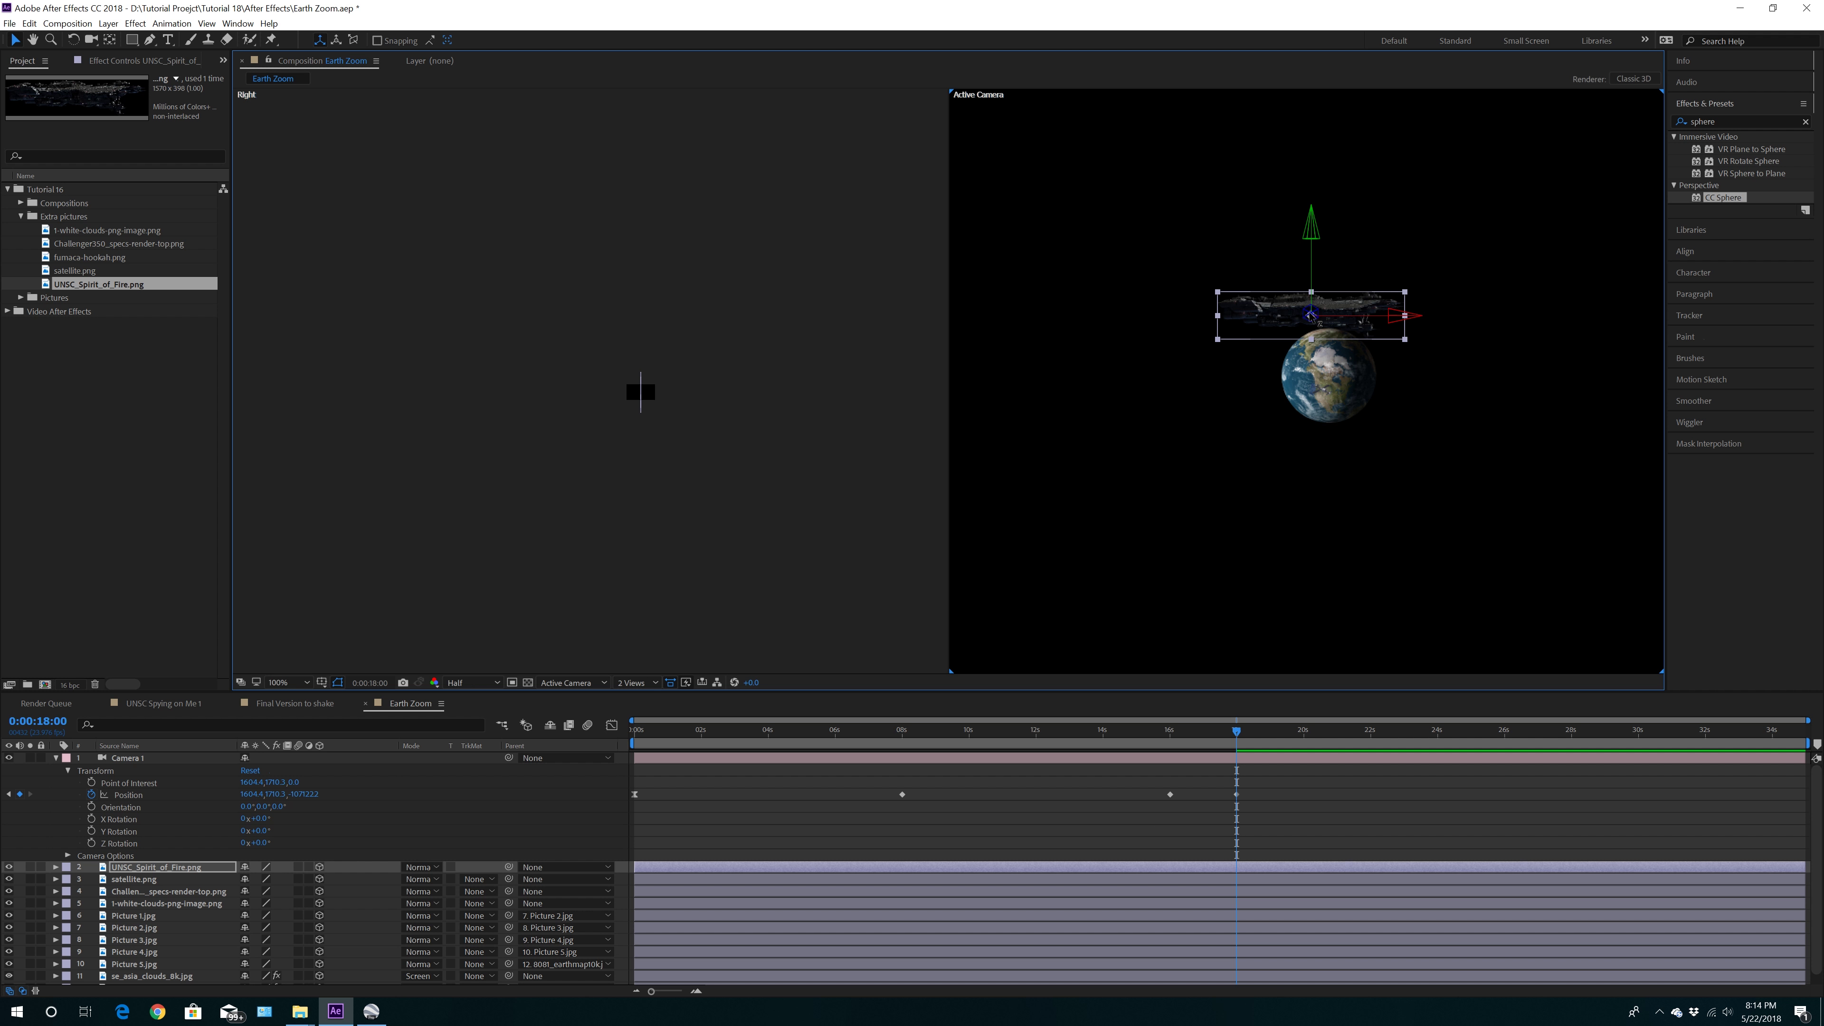
# Push the spaceship layer slightly closer to the camera along its Z axis in the Active Camera view
pyautogui.moveTo(1310, 316); pyautogui.dragTo(1154, 4)
pyautogui.rightClick(1154, 4)
pyautogui.click(1311, 314)
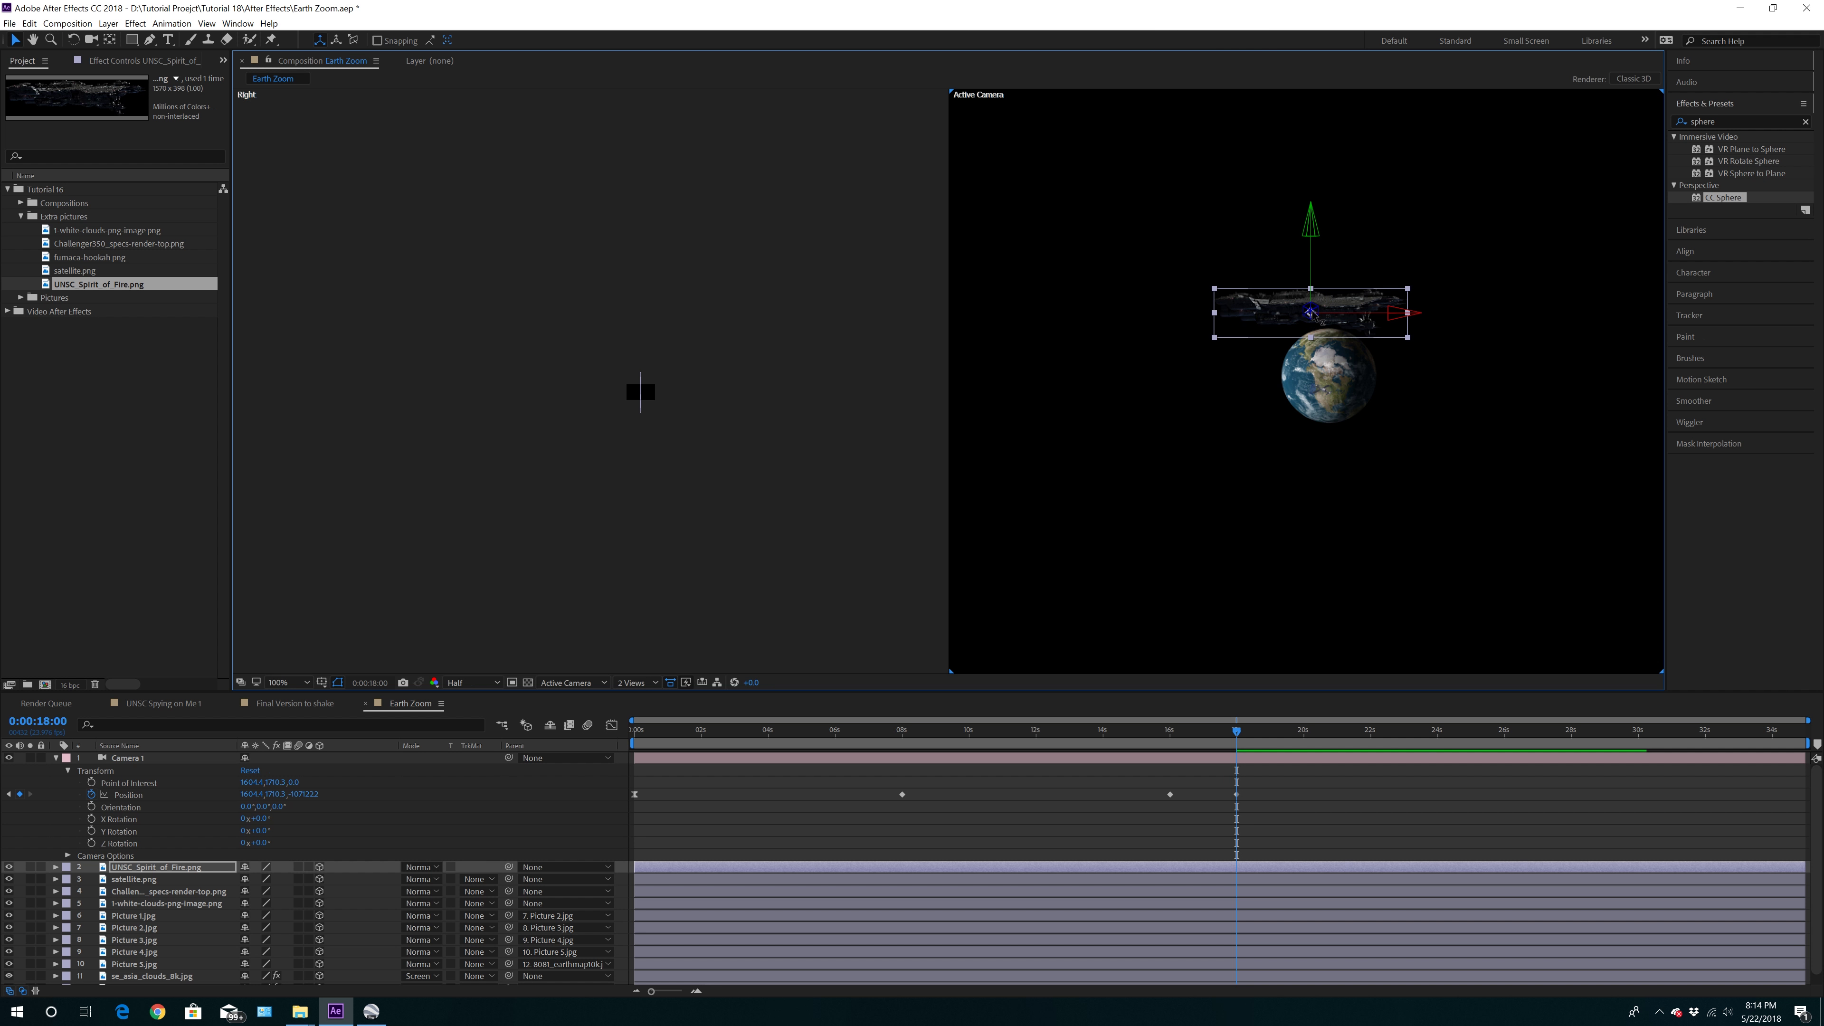
pyautogui.moveTo(1311, 314); pyautogui.dragTo(1284, 6)
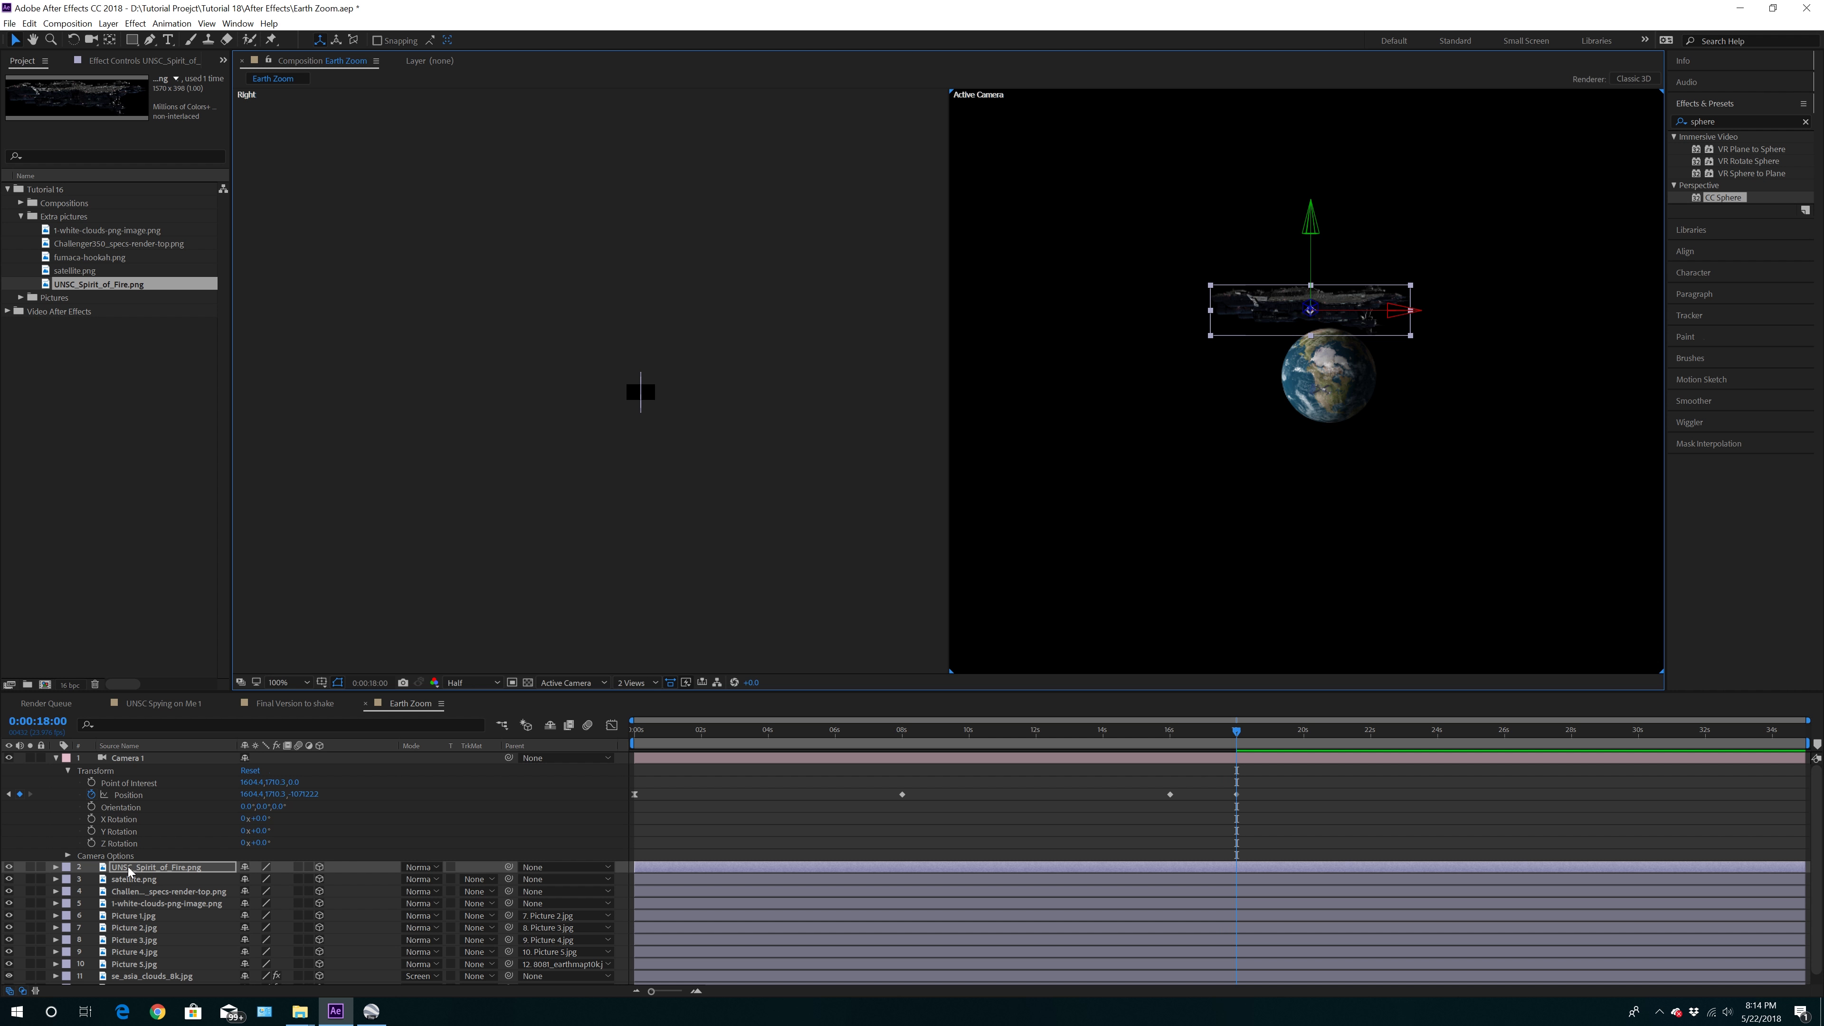
# Reveal the spaceship layer's transform properties and bring it closer to the camera with its Z Position
pyautogui.click(56, 867)
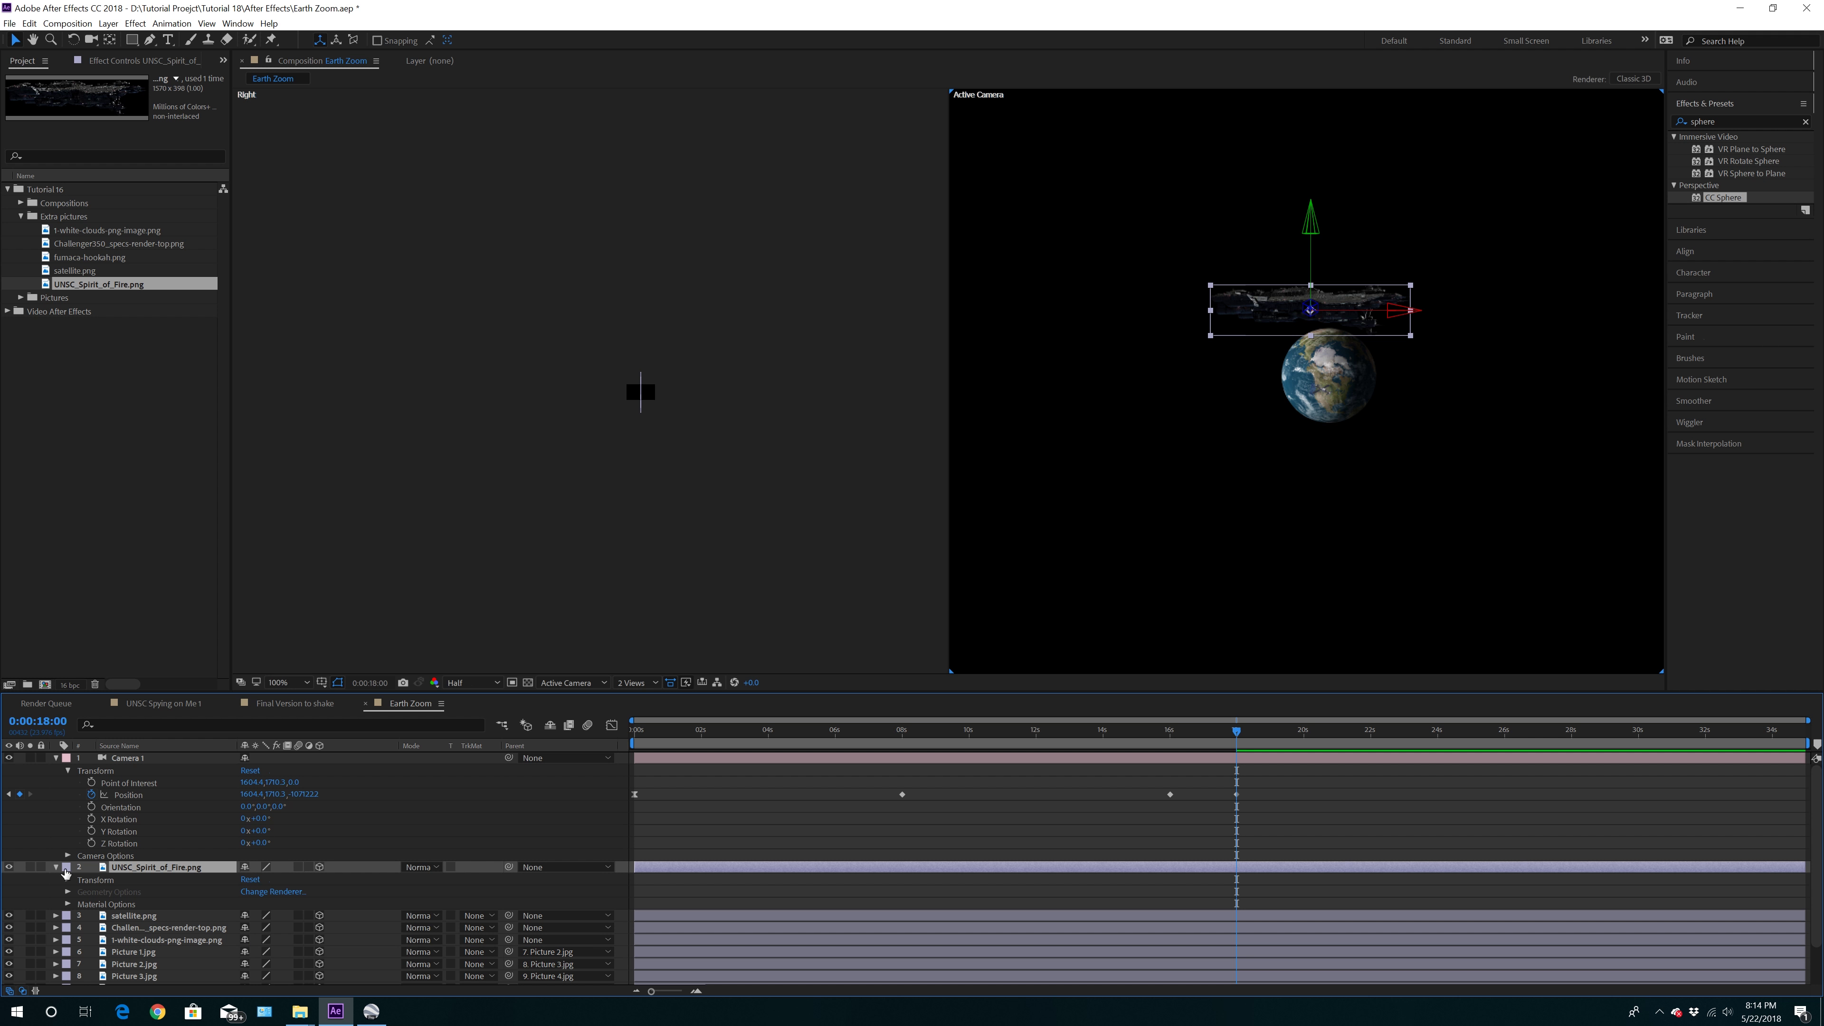
pyautogui.click(68, 880)
pyautogui.moveTo(297, 904); pyautogui.dragTo(153, 918)
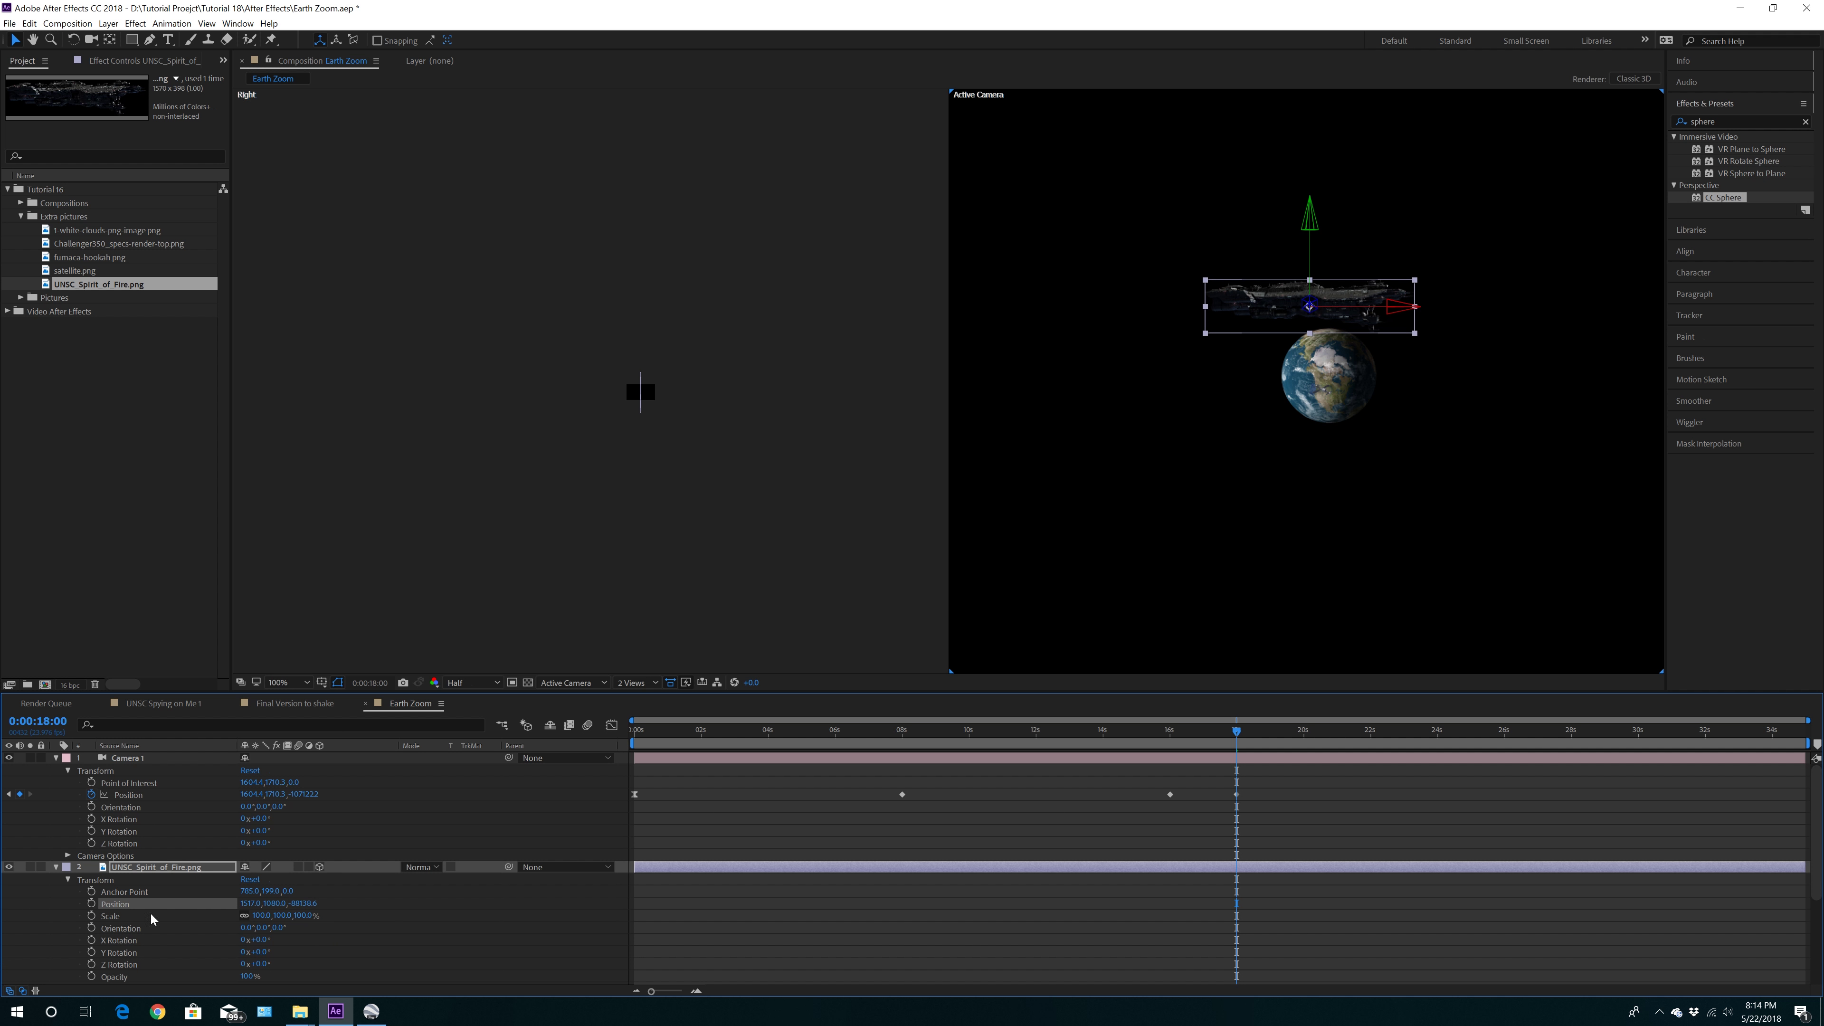
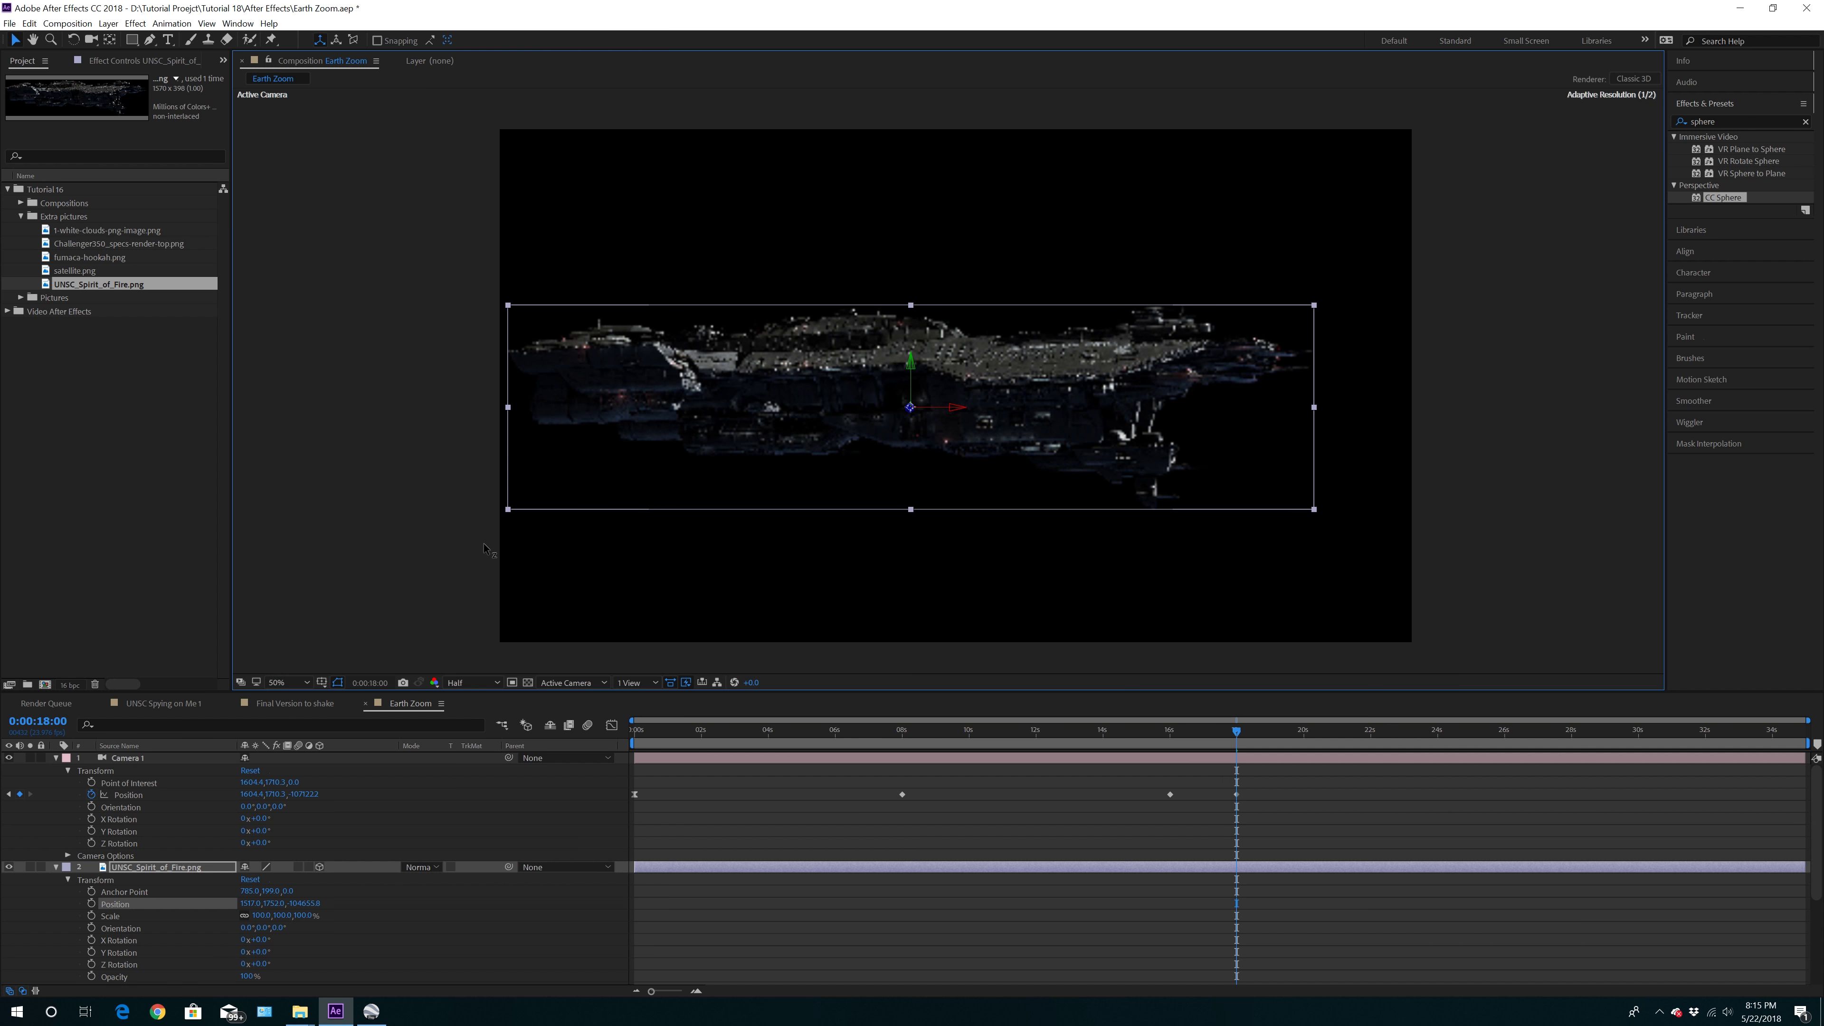
# Reposition the spaceship in the Active Camera view so Earth peeks out just above its hull, and scrub the zoom to check it
pyautogui.moveTo(964, 409)
pyautogui.mouseDown()
pyautogui.moveTo(1007, 409)
pyautogui.moveTo(957, 373)
pyautogui.moveTo(957, 434)
pyautogui.mouseUp()
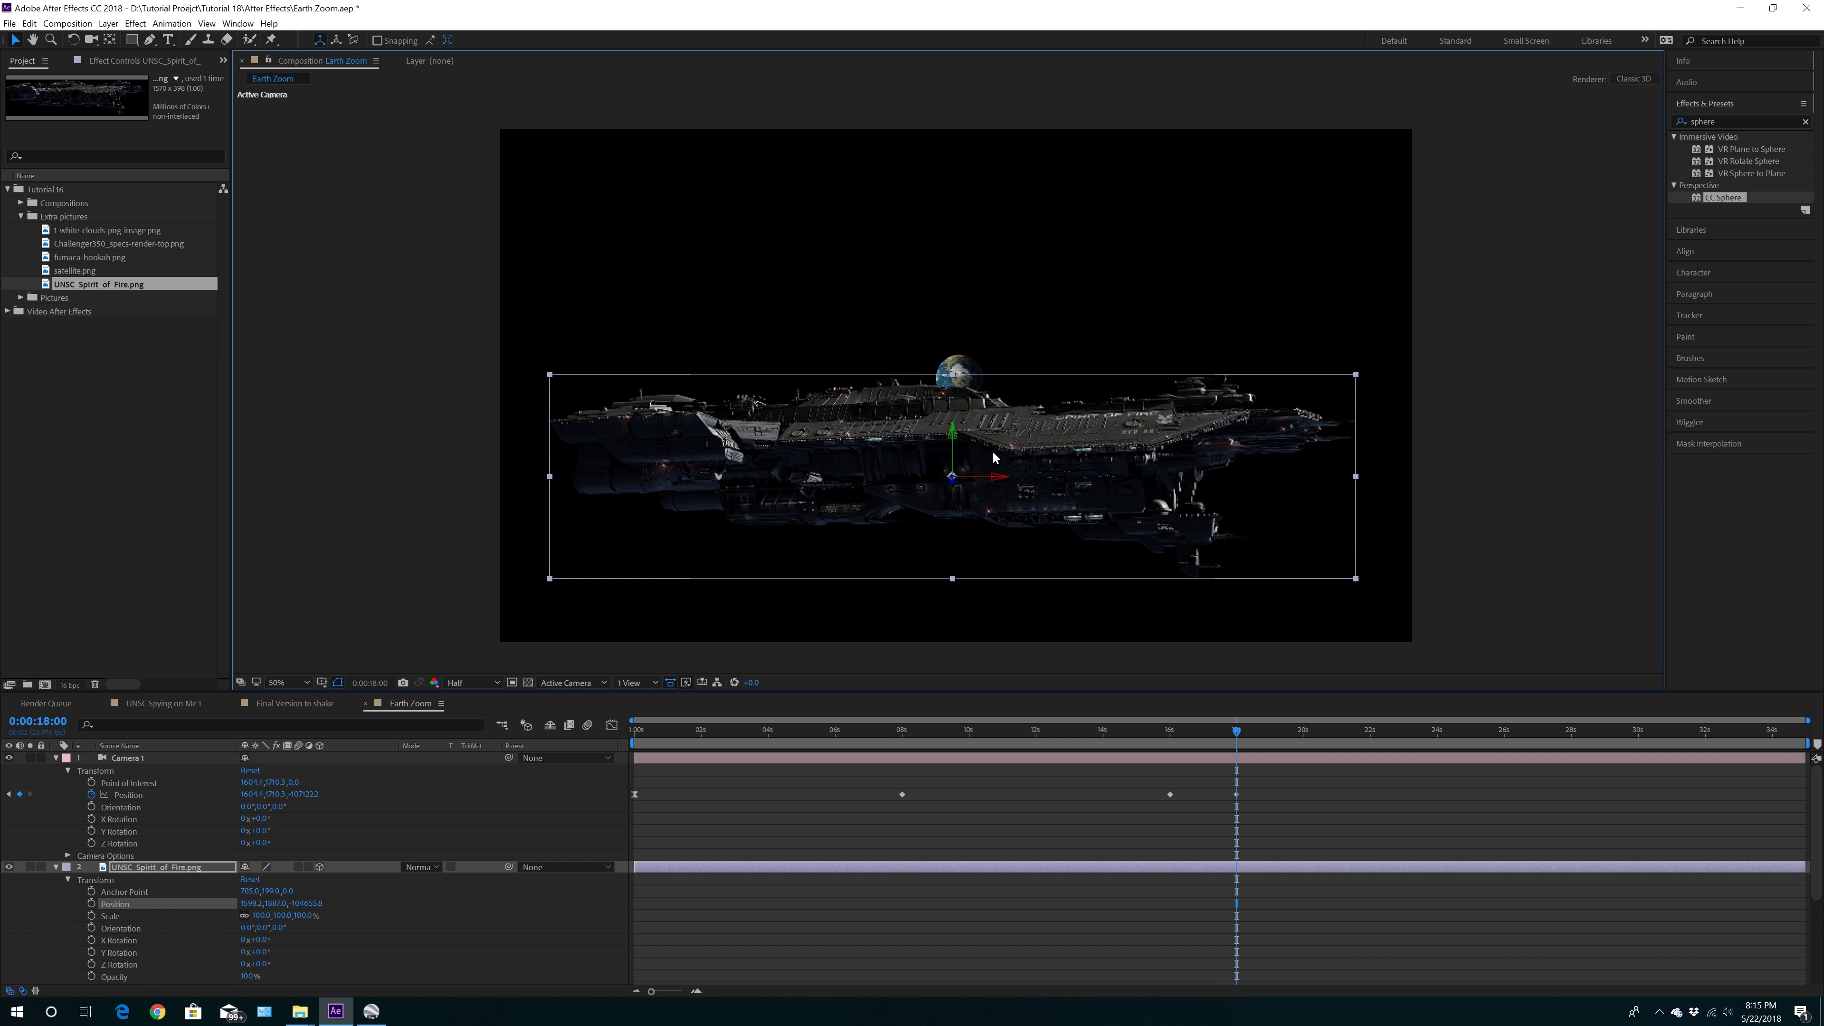
pyautogui.moveTo(1005, 481); pyautogui.dragTo(903, 431)
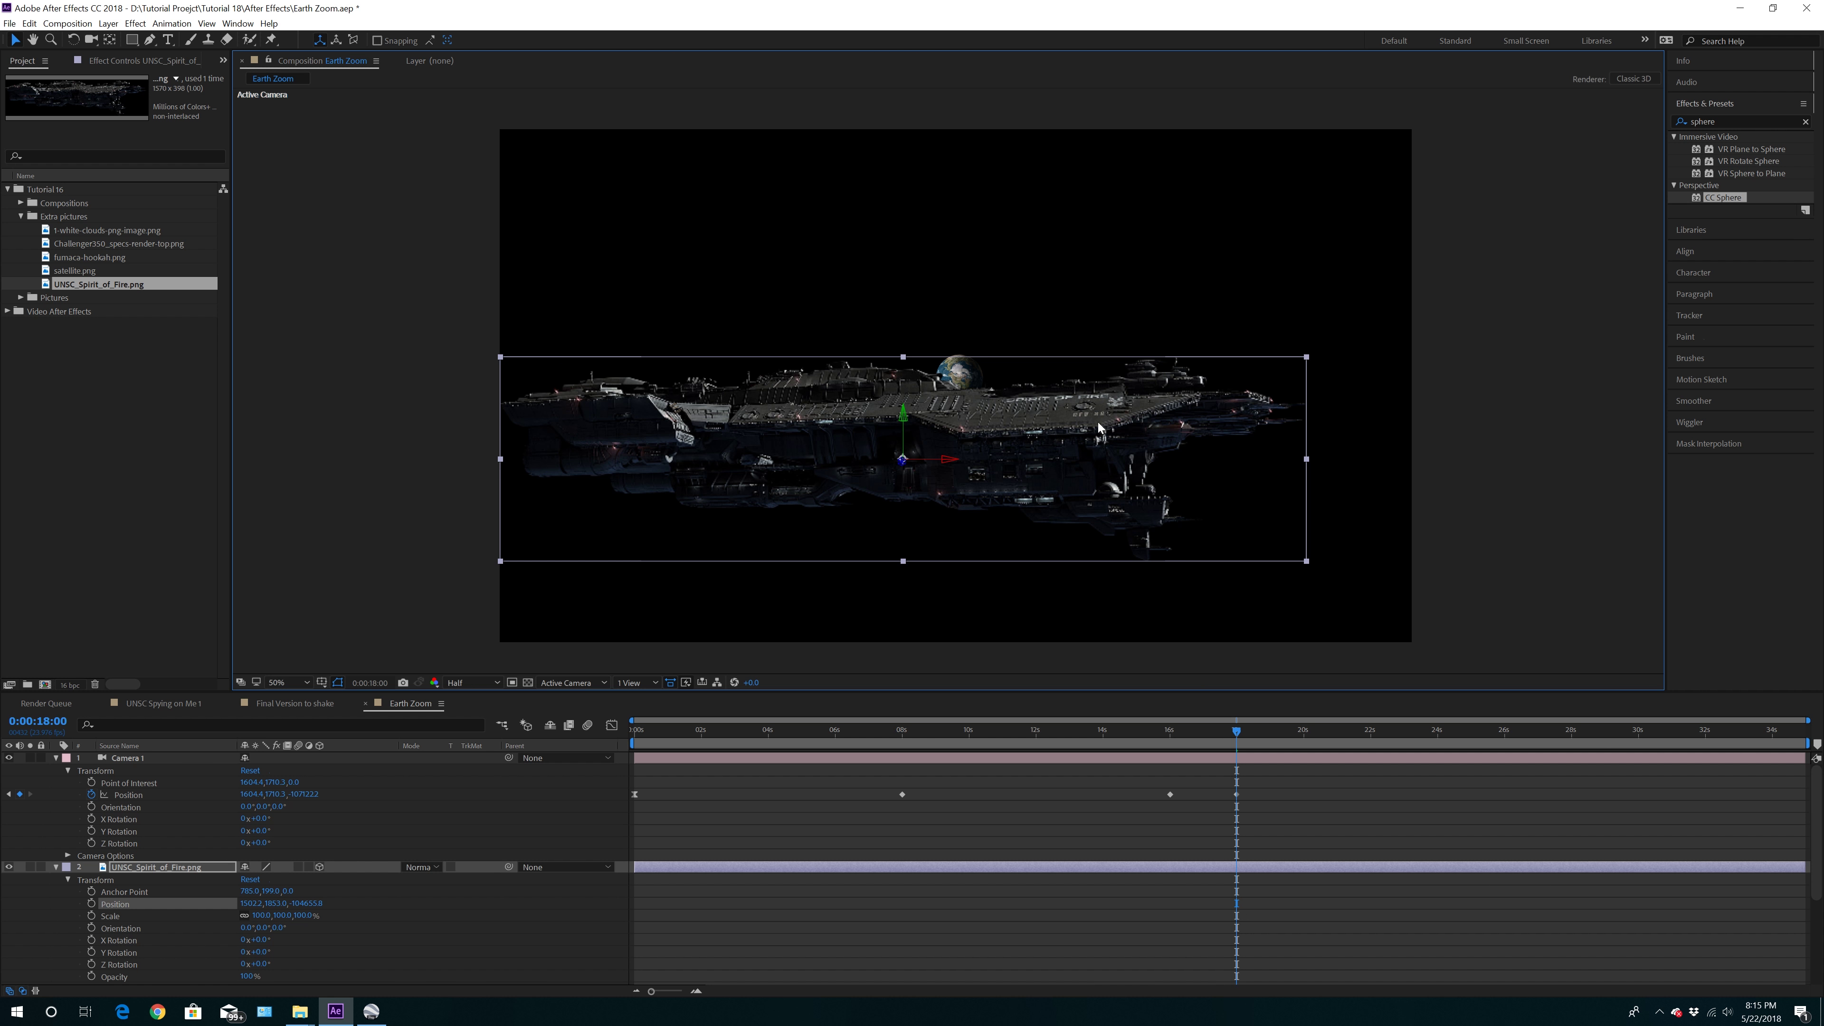
pyautogui.moveTo(1237, 732)
pyautogui.mouseDown()
pyautogui.moveTo(1169, 749)
pyautogui.moveTo(1251, 750)
pyautogui.mouseUp()
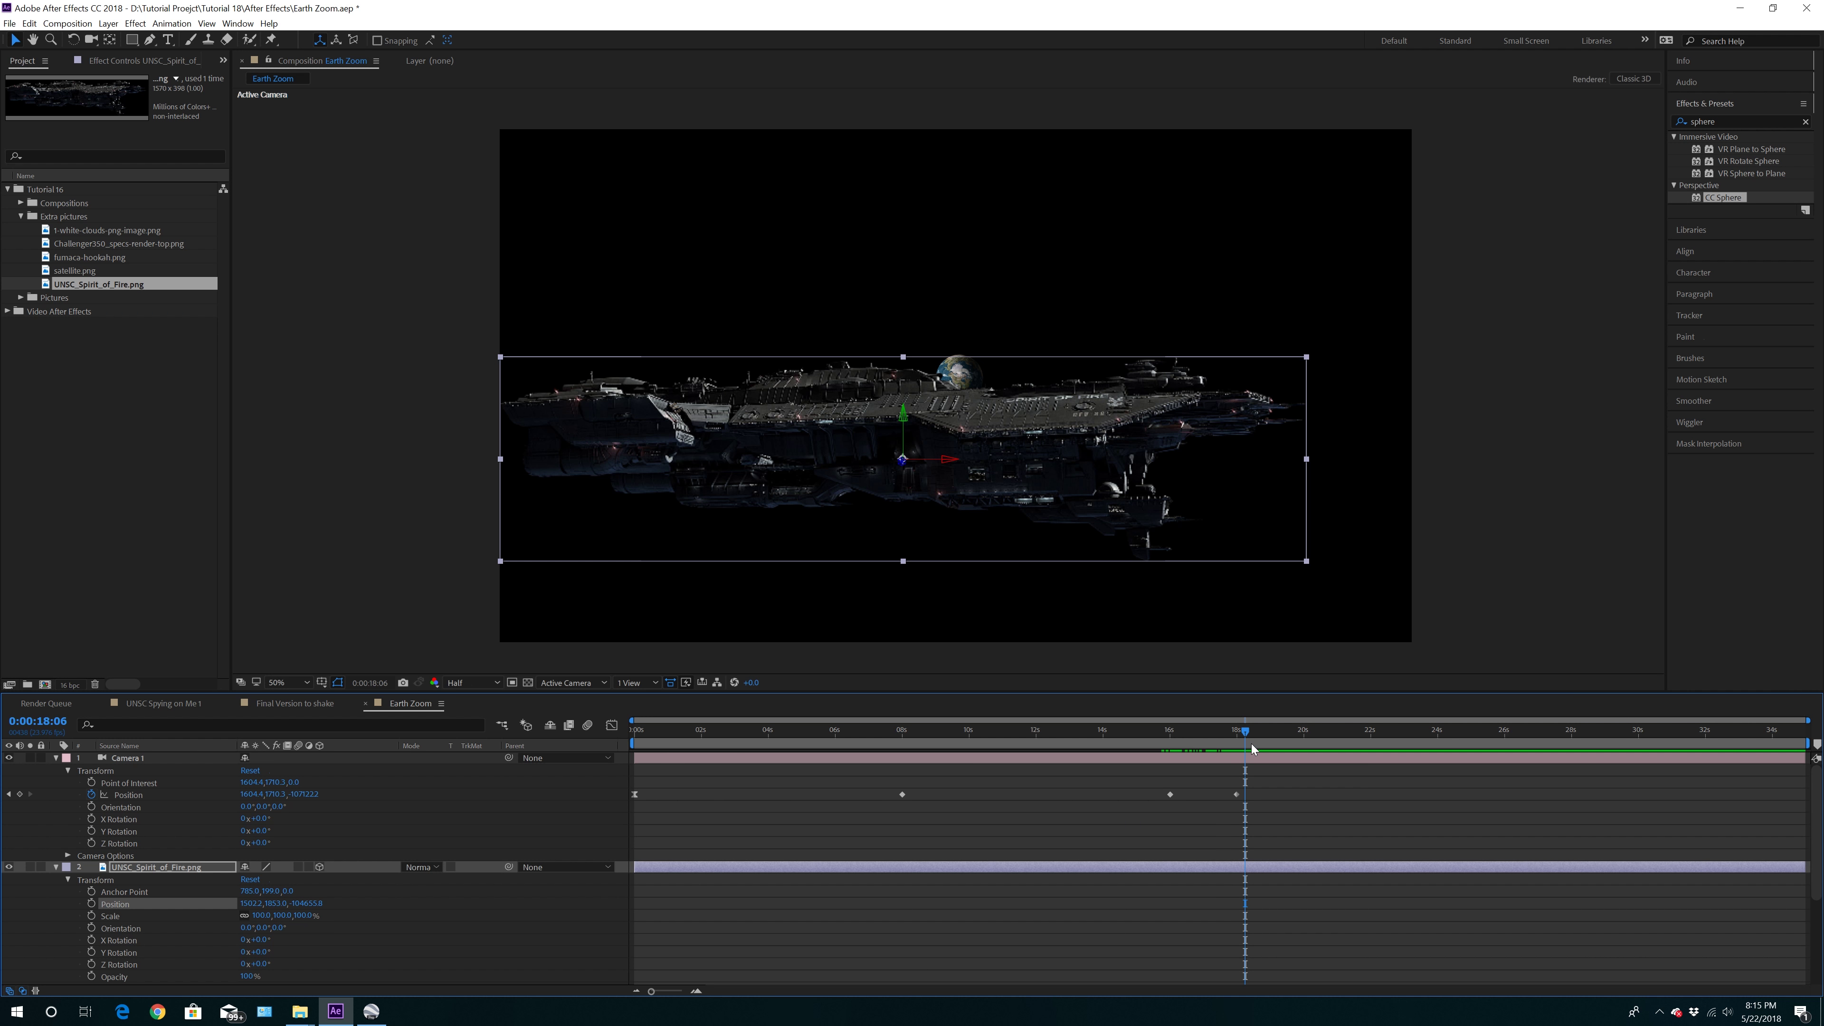
pyautogui.moveTo(650, 733); pyautogui.dragTo(1241, 764)
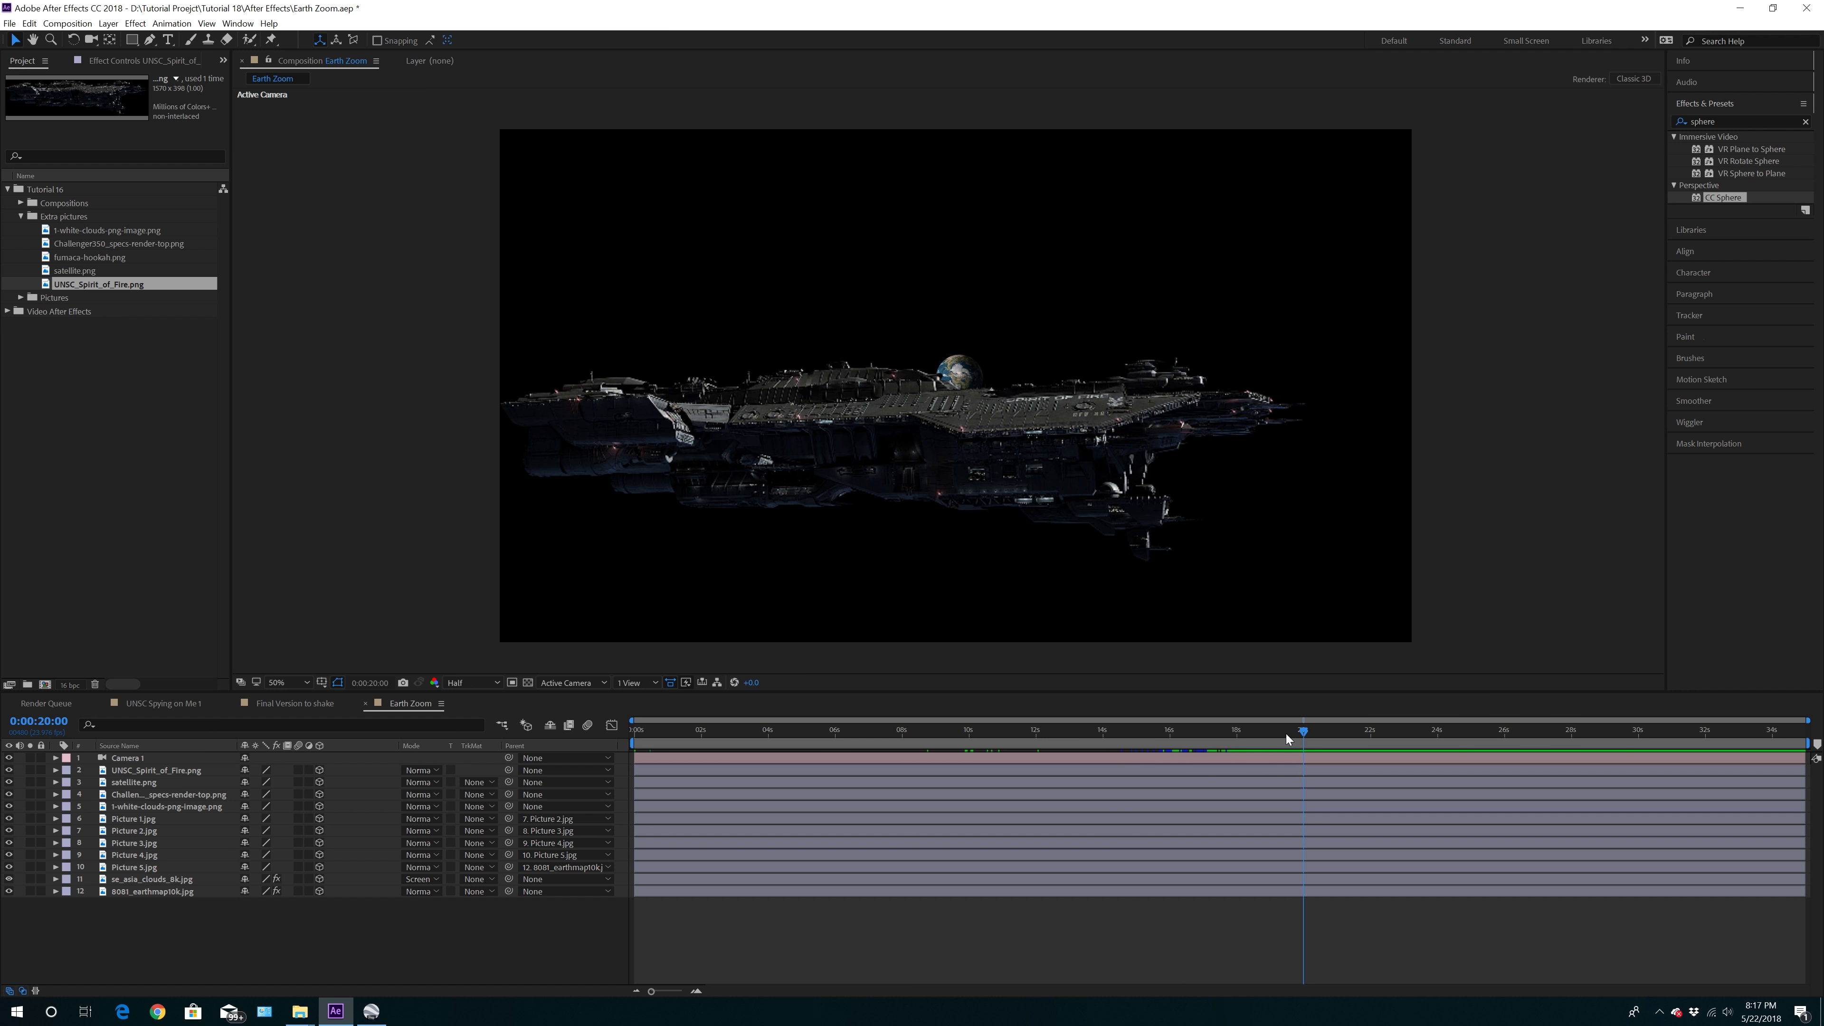
# Add a full-size elliptical mask to Picture 1.jpg at 0:00:00:13
pyautogui.moveTo(1304, 732); pyautogui.dragTo(622, 814)
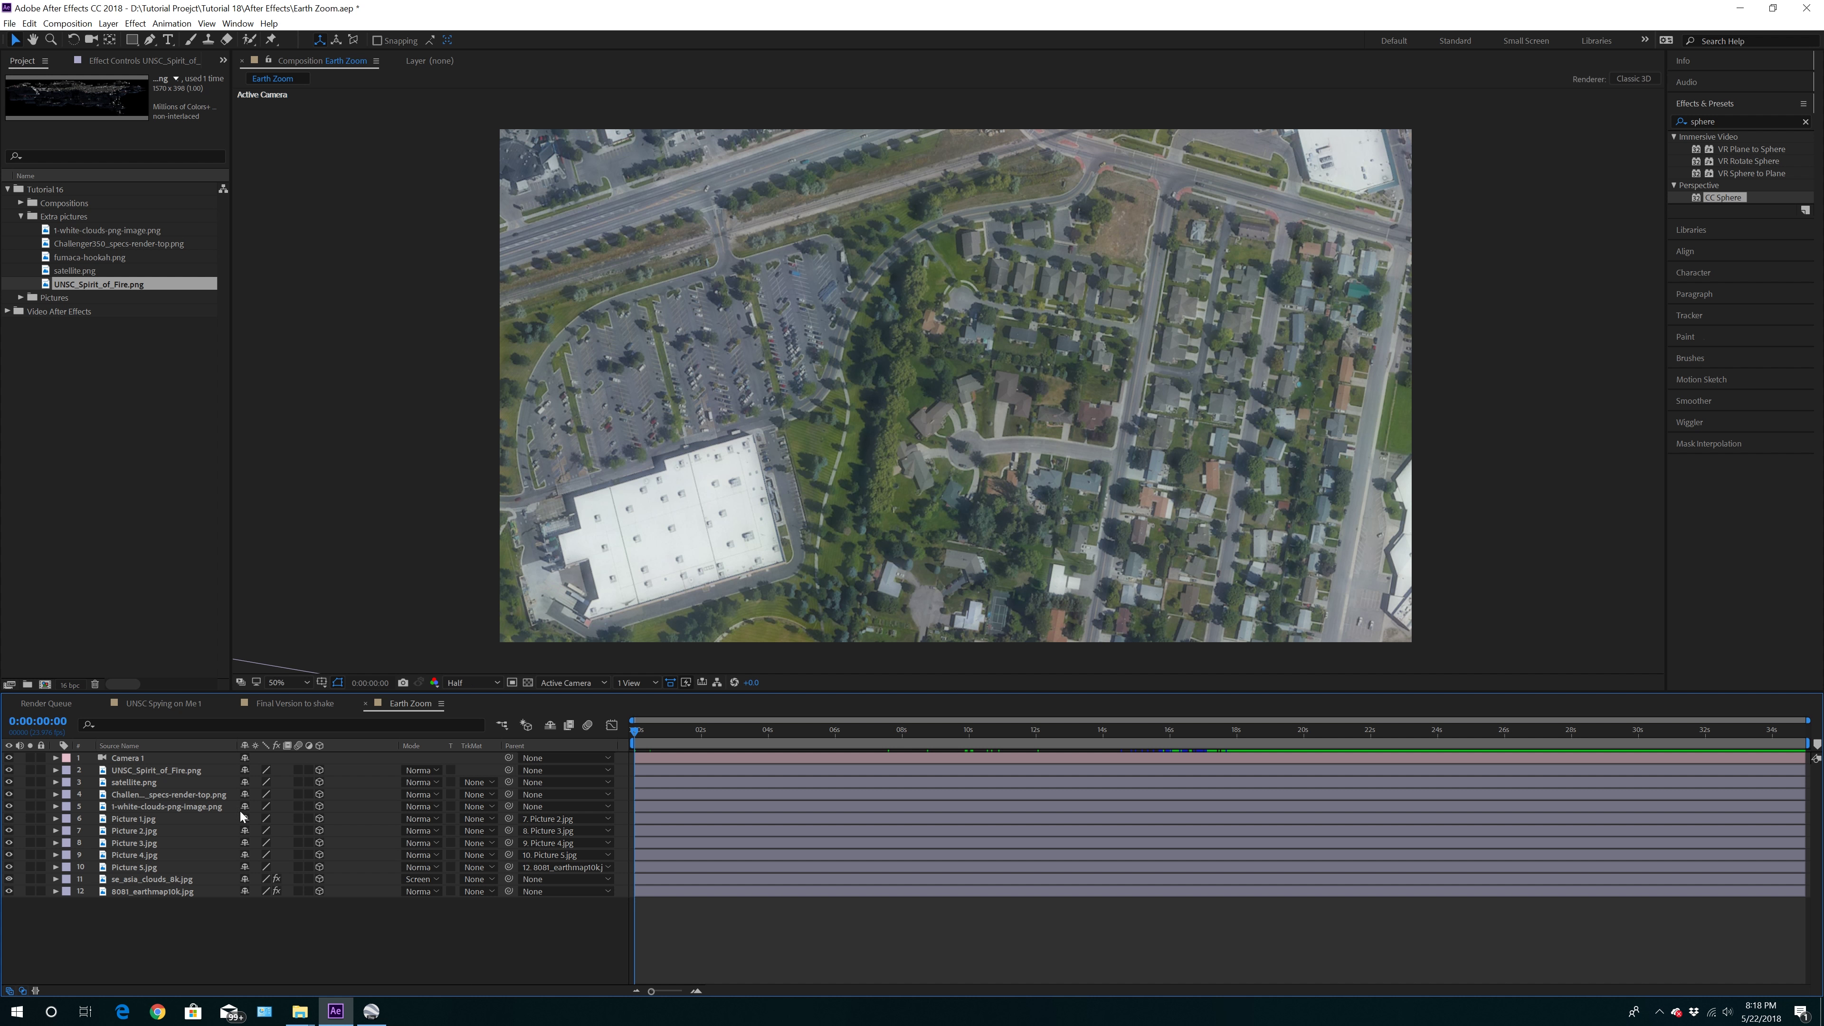
pyautogui.click(131, 820)
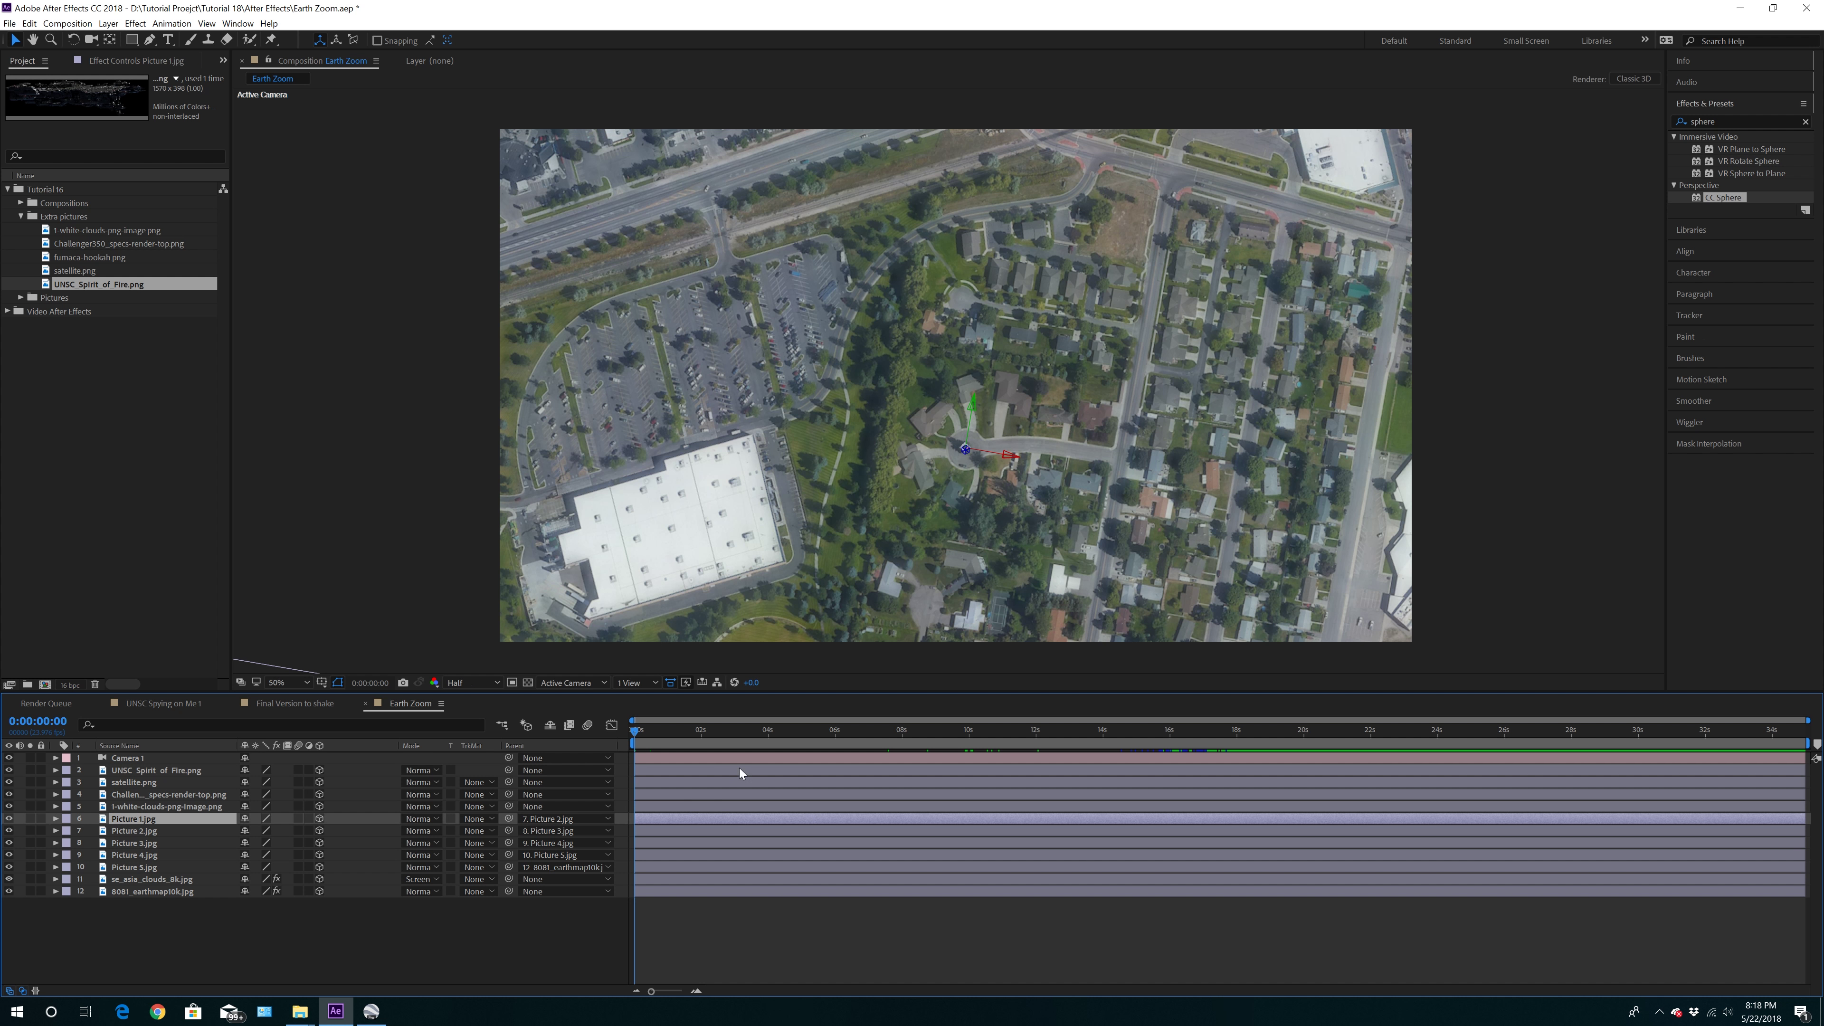
pyautogui.moveTo(643, 740); pyautogui.dragTo(656, 735)
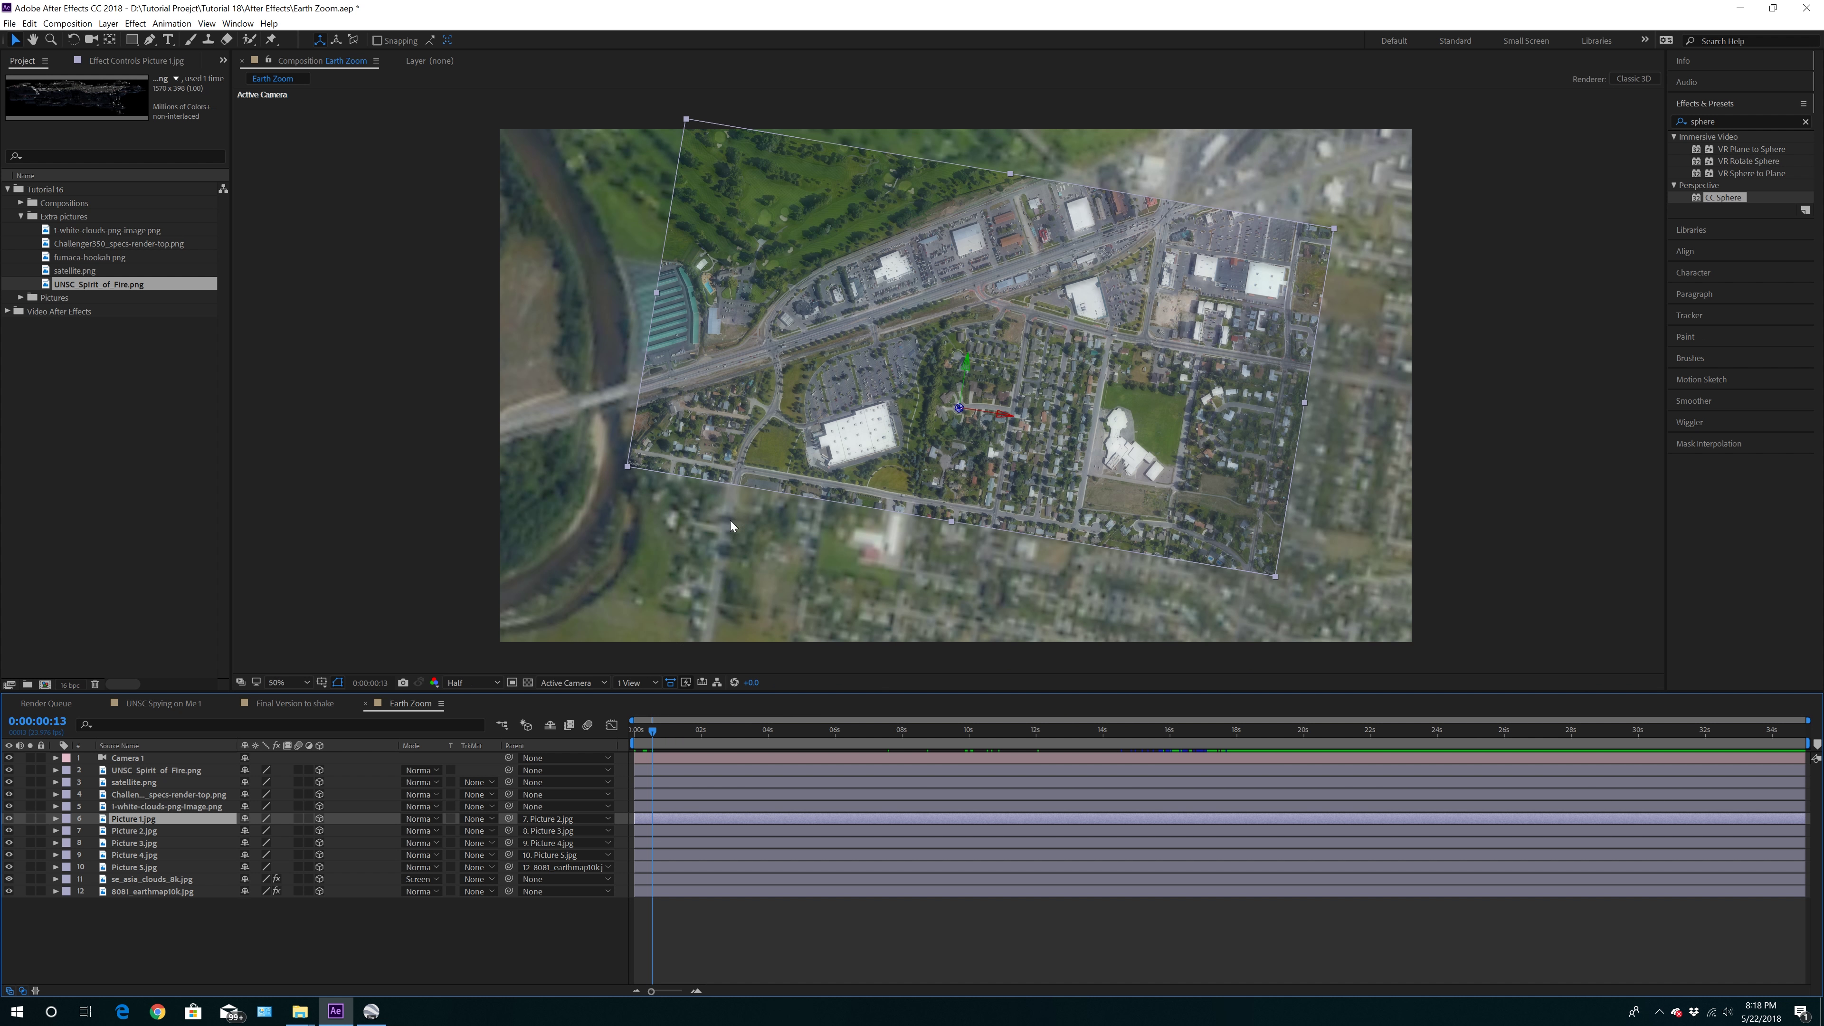
pyautogui.click(132, 40)
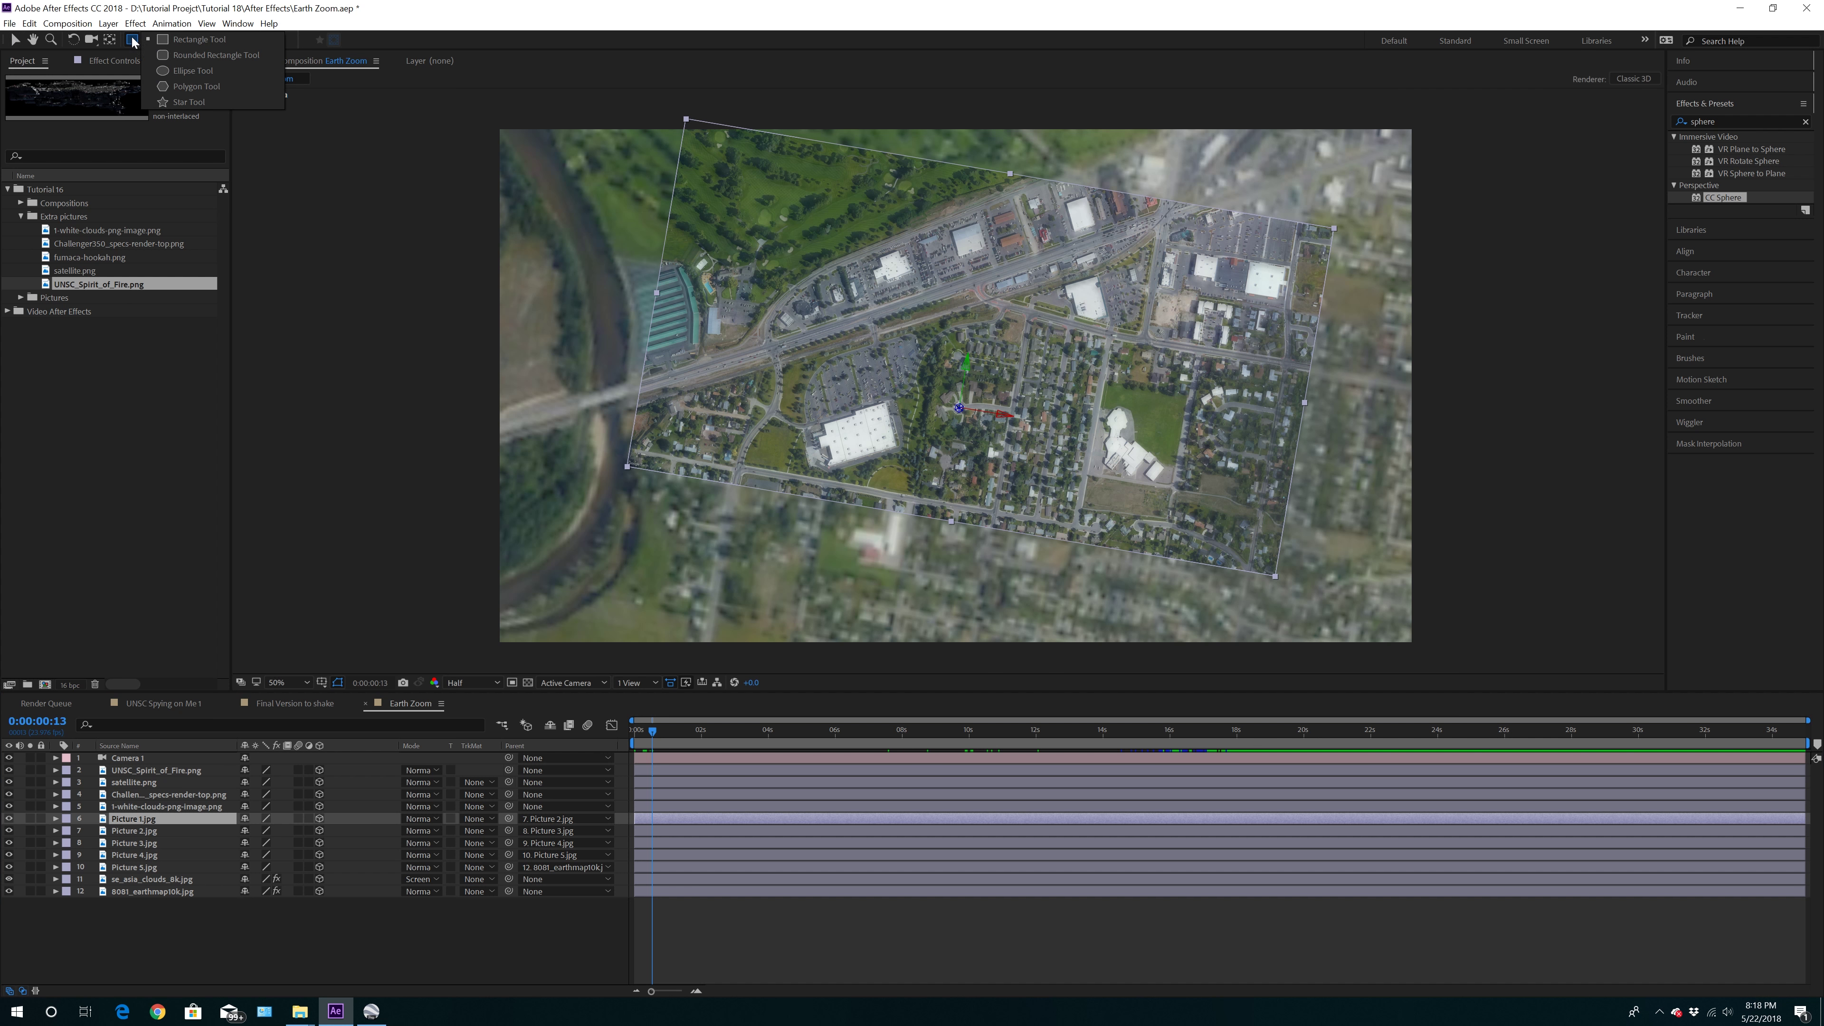
pyautogui.click(176, 68)
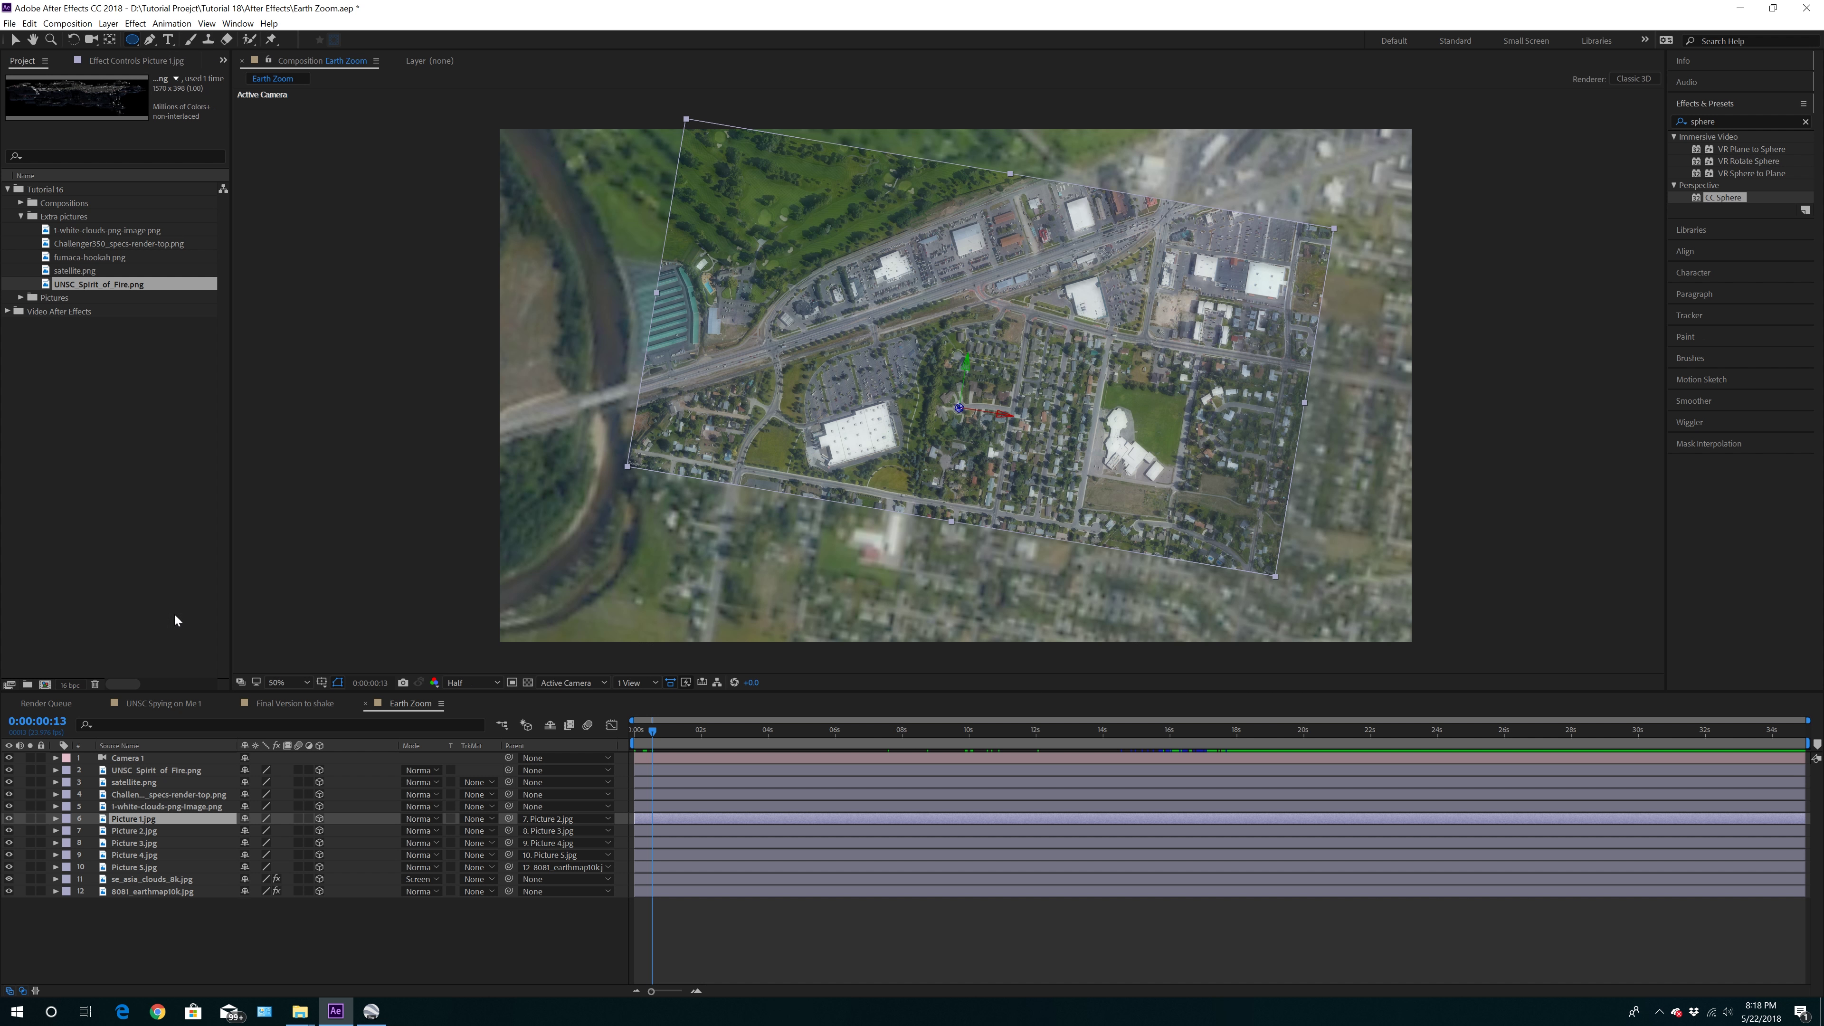
pyautogui.doubleClick(137, 40)
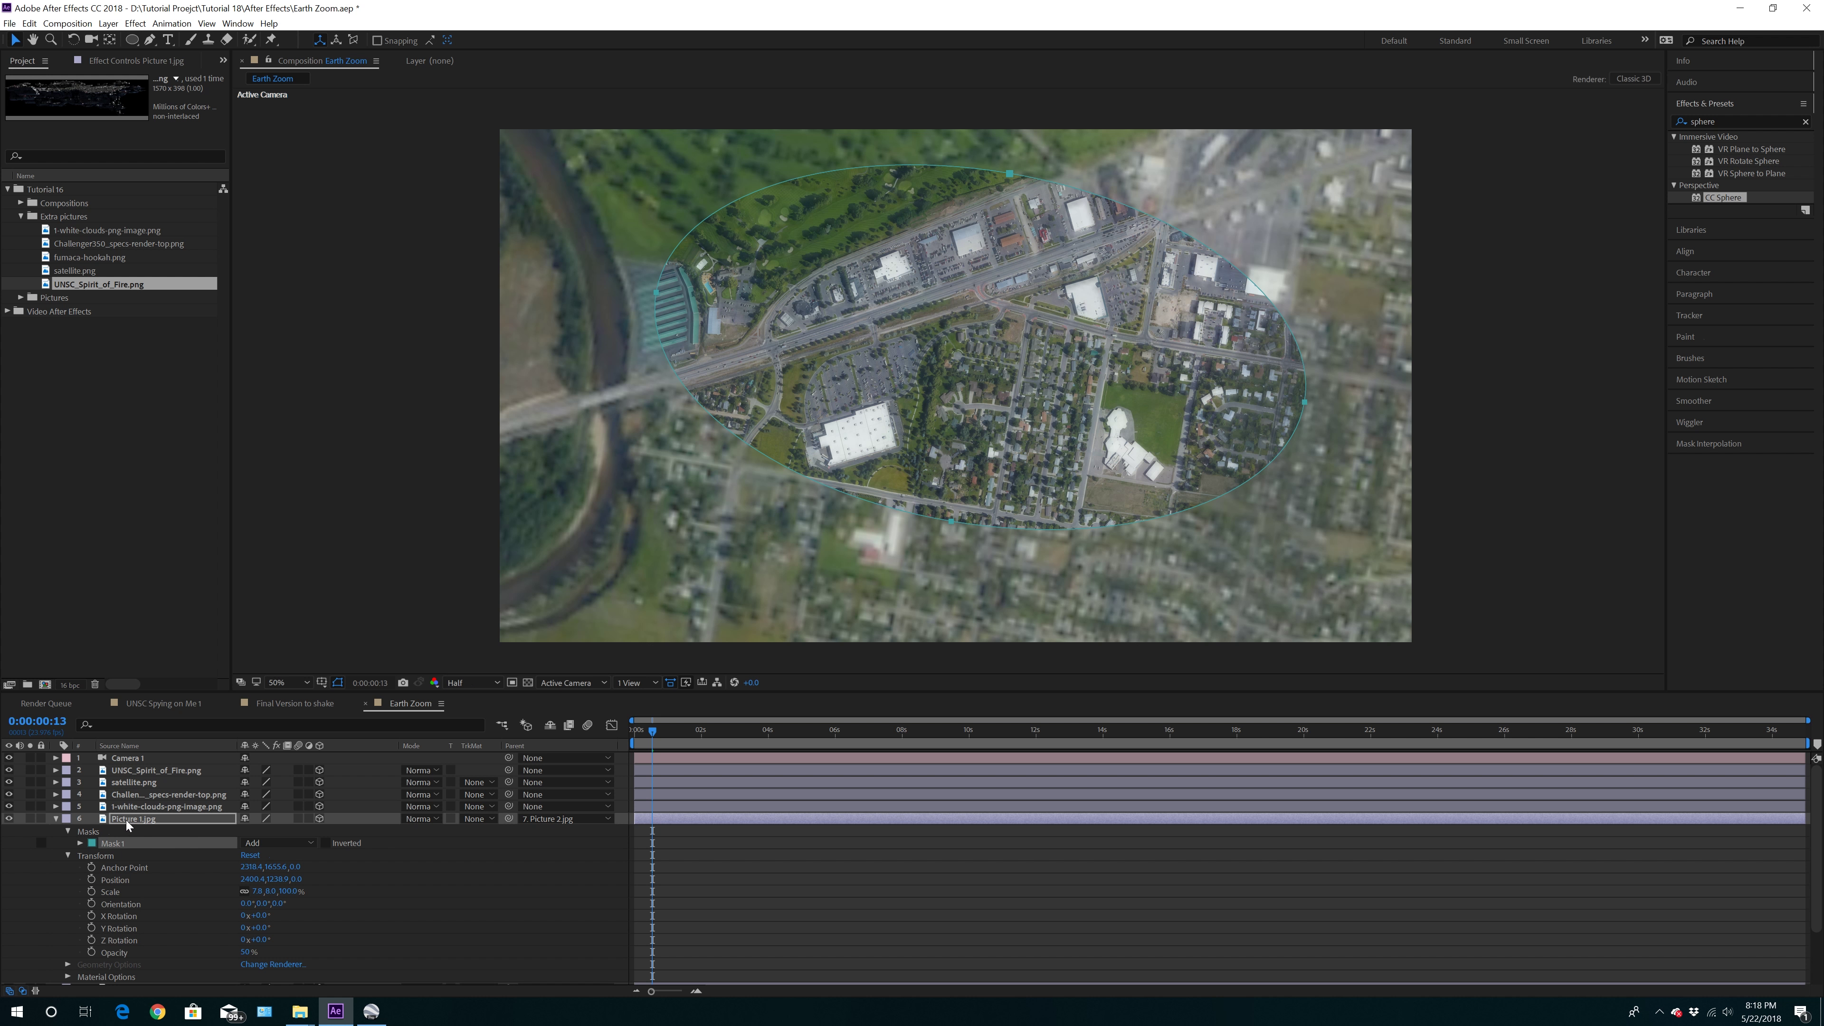
# Feather the mask on Picture 1.jpg widely and contract it with a negative Mask Expansion in the layer view, returning to the Earth Zoom composition
pyautogui.doubleClick(137, 818)
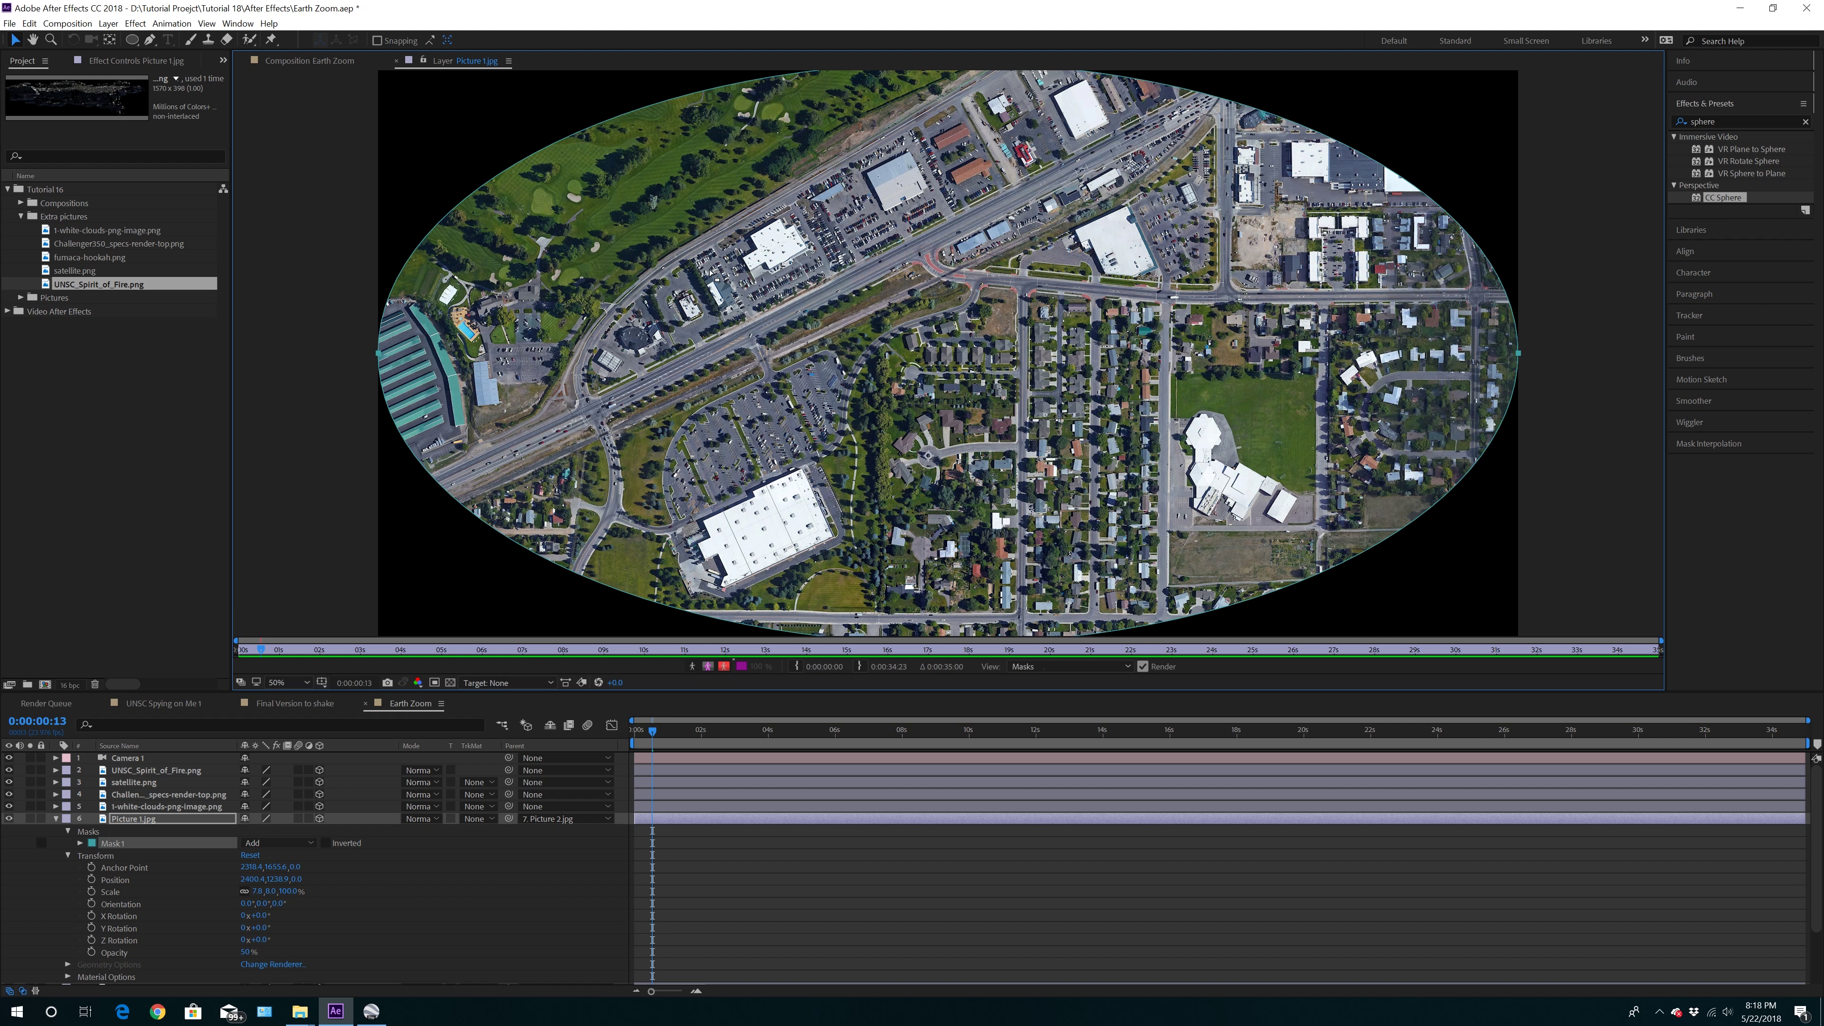
pyautogui.click(69, 856)
pyautogui.click(80, 844)
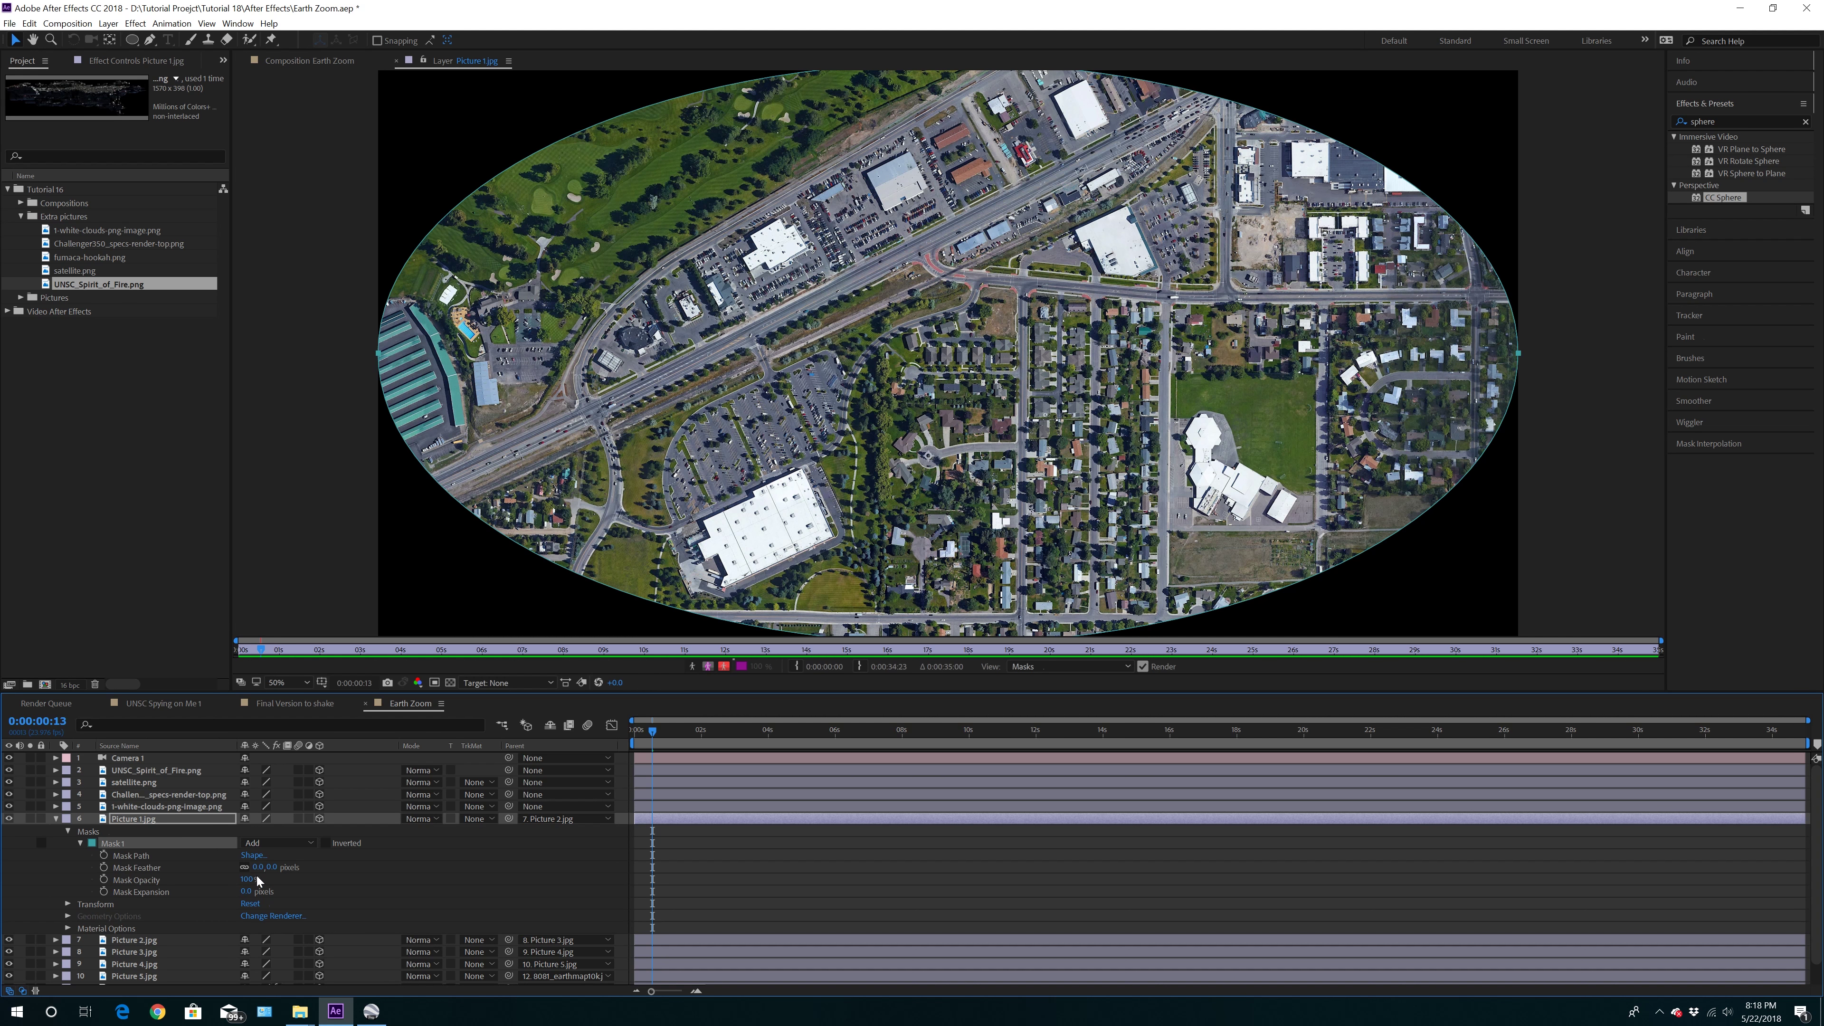
pyautogui.moveTo(256, 868); pyautogui.dragTo(413, 884)
pyautogui.moveTo(246, 892); pyautogui.dragTo(168, 891)
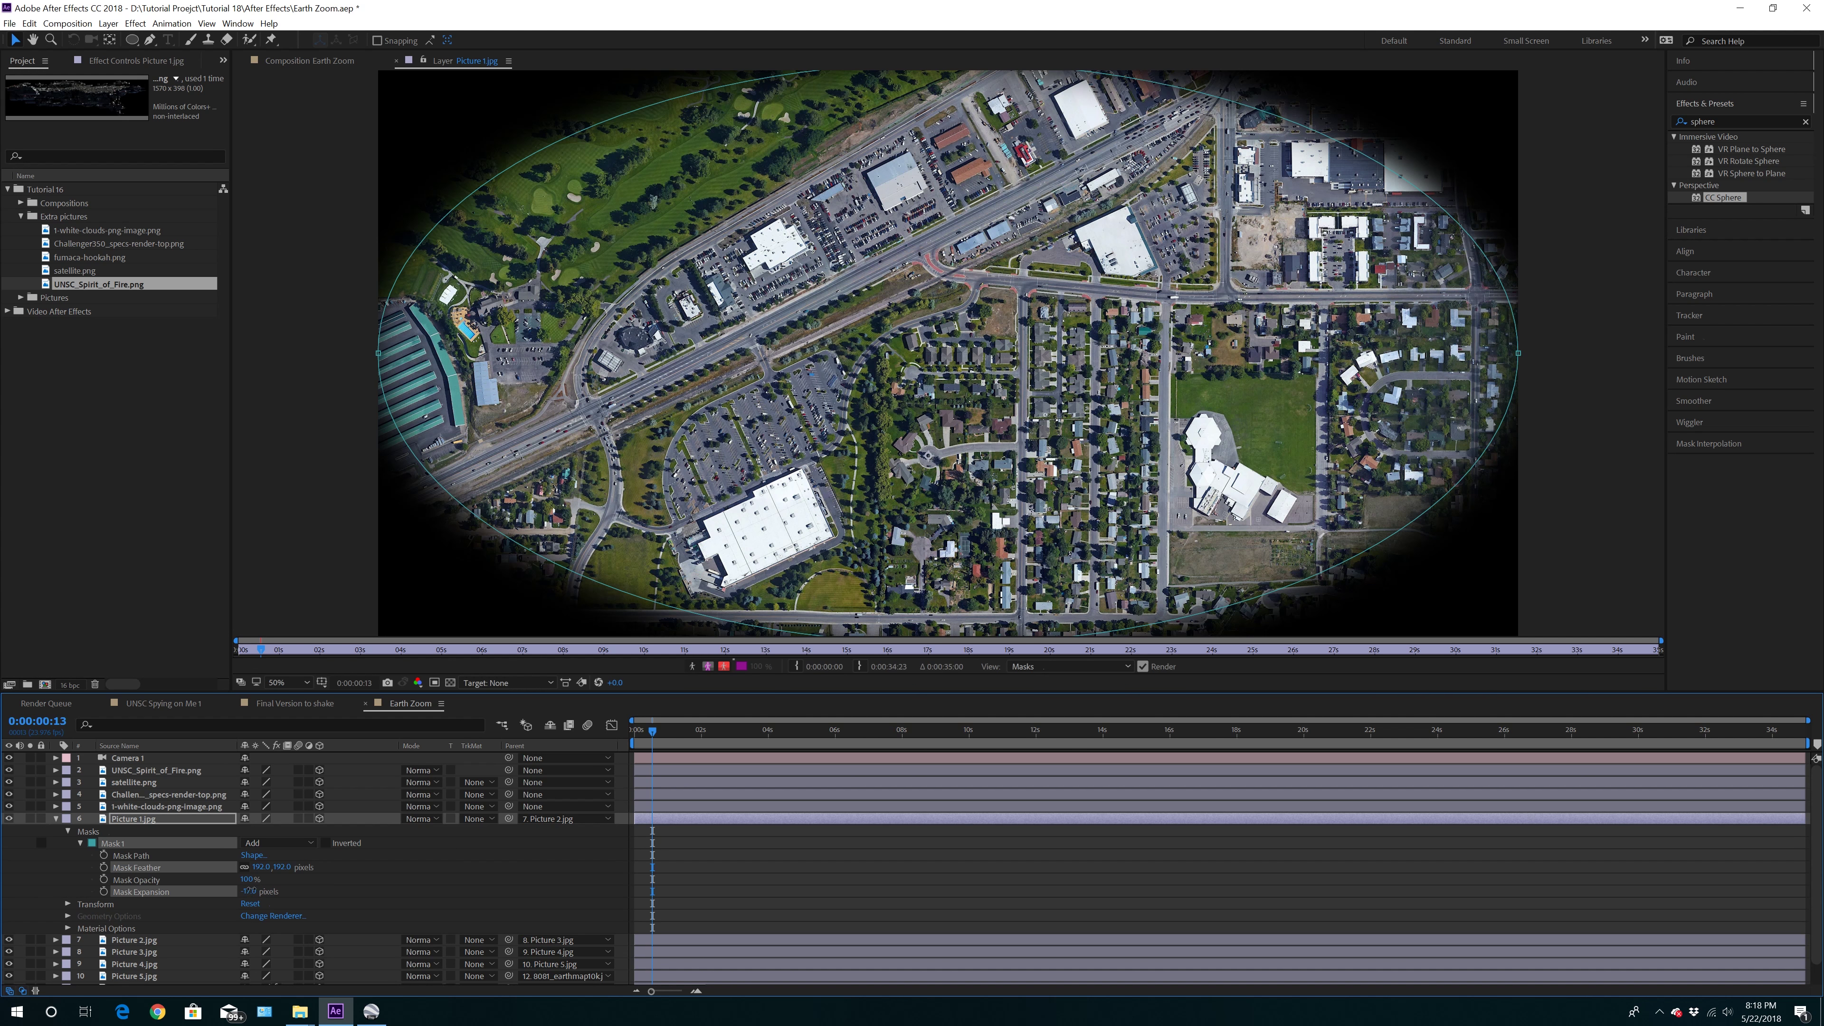
pyautogui.moveTo(488, 883); pyautogui.dragTo(442, 885)
pyautogui.moveTo(248, 893); pyautogui.dragTo(1, 952)
pyautogui.moveTo(248, 891); pyautogui.dragTo(378, 847)
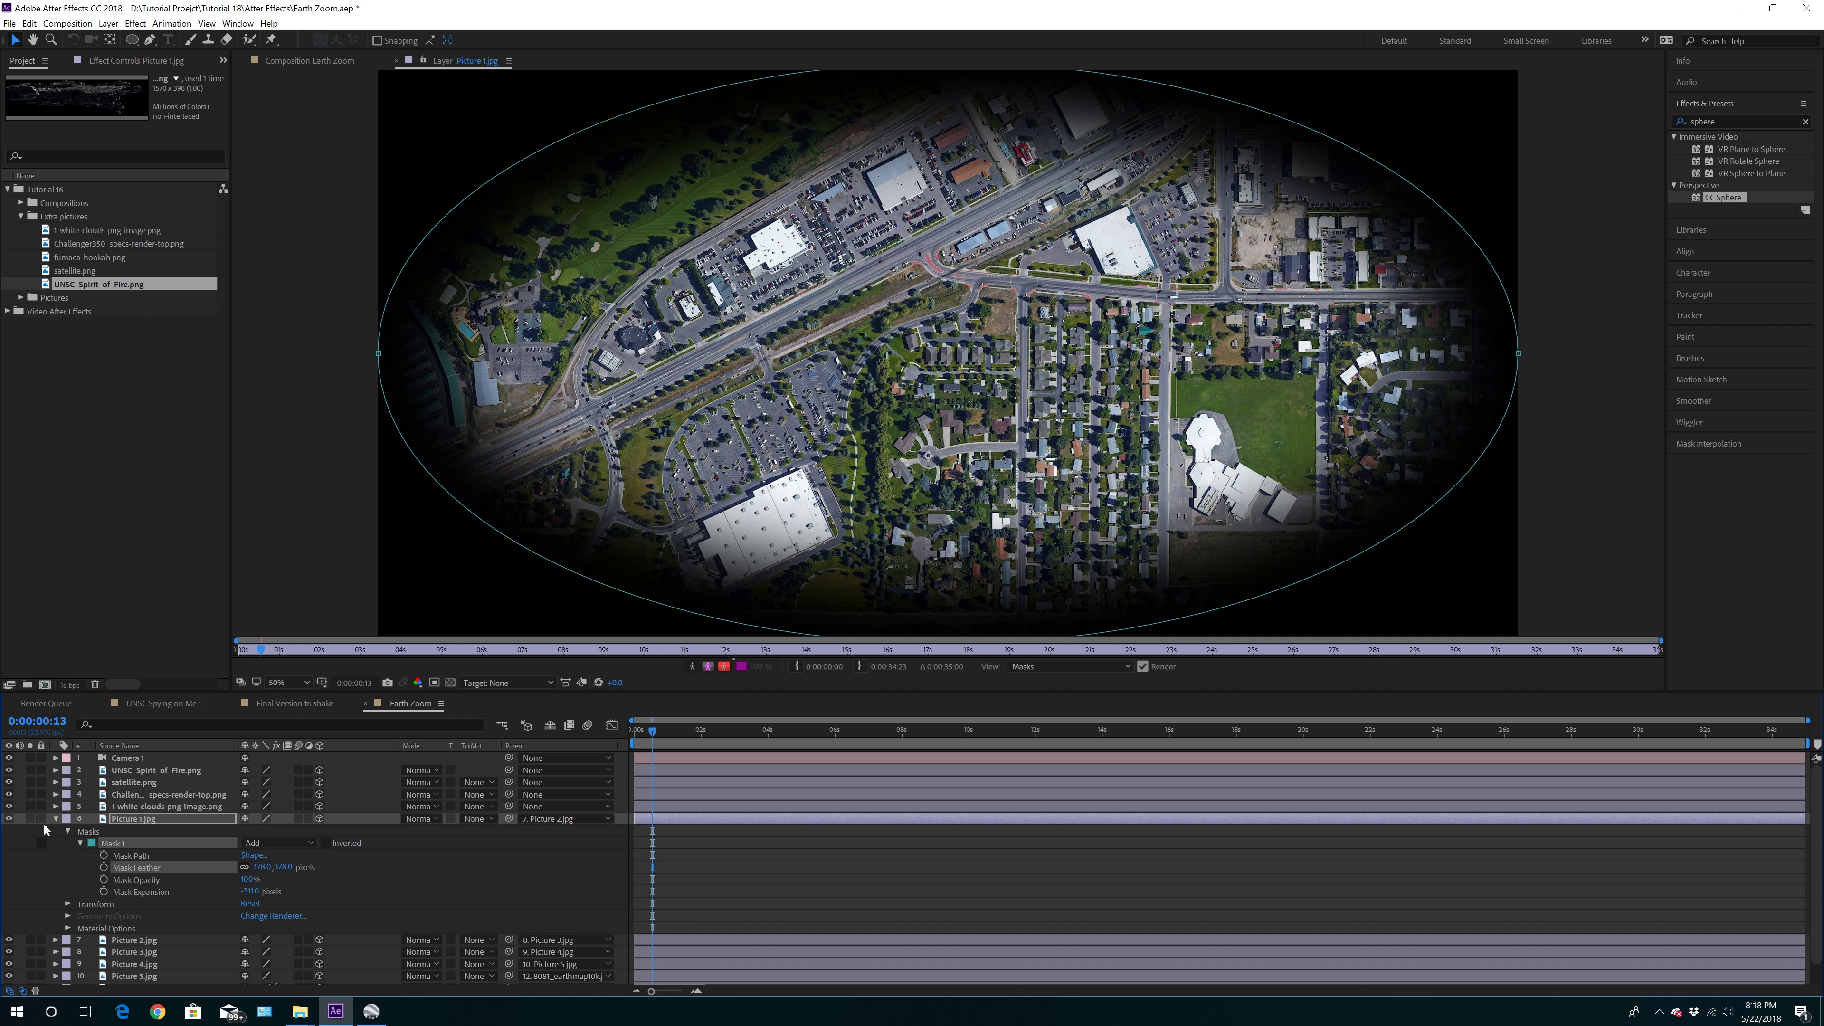
pyautogui.click(56, 819)
pyautogui.click(319, 60)
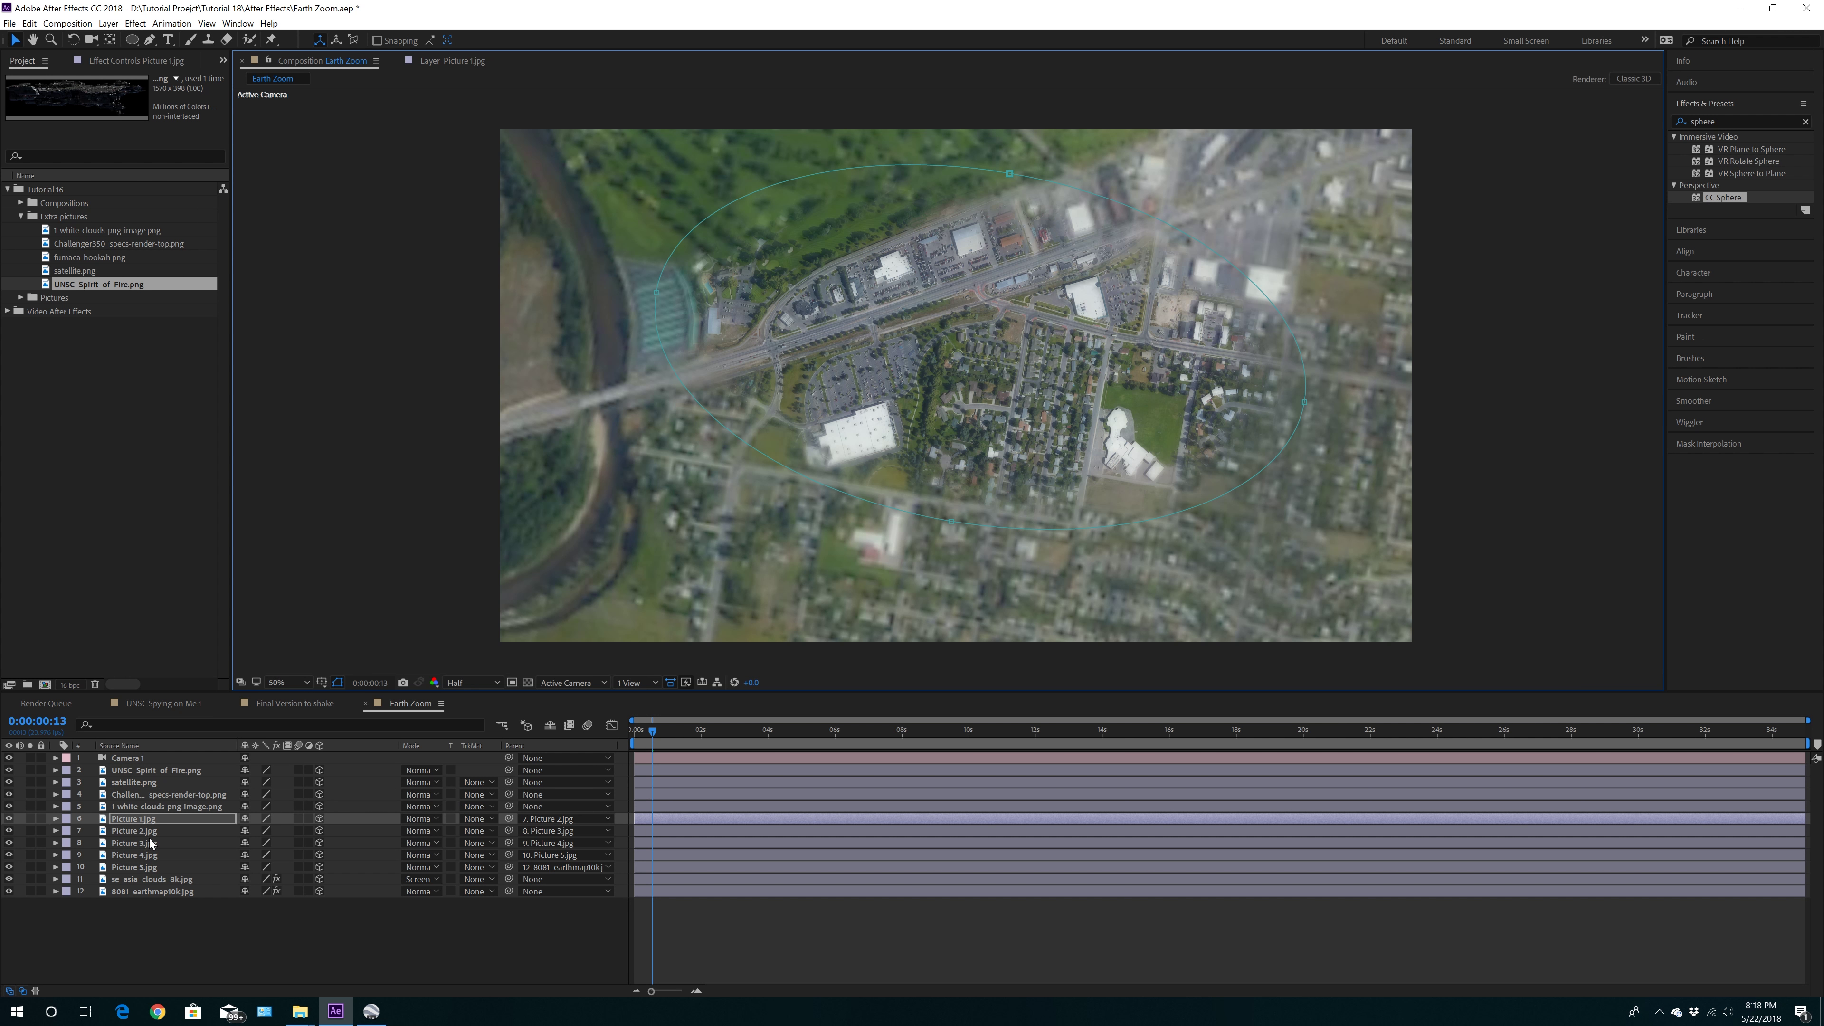
# Scrub the composition from the start to 0:00:18:00 to check how the masked picture edges blend
pyautogui.click(135, 832)
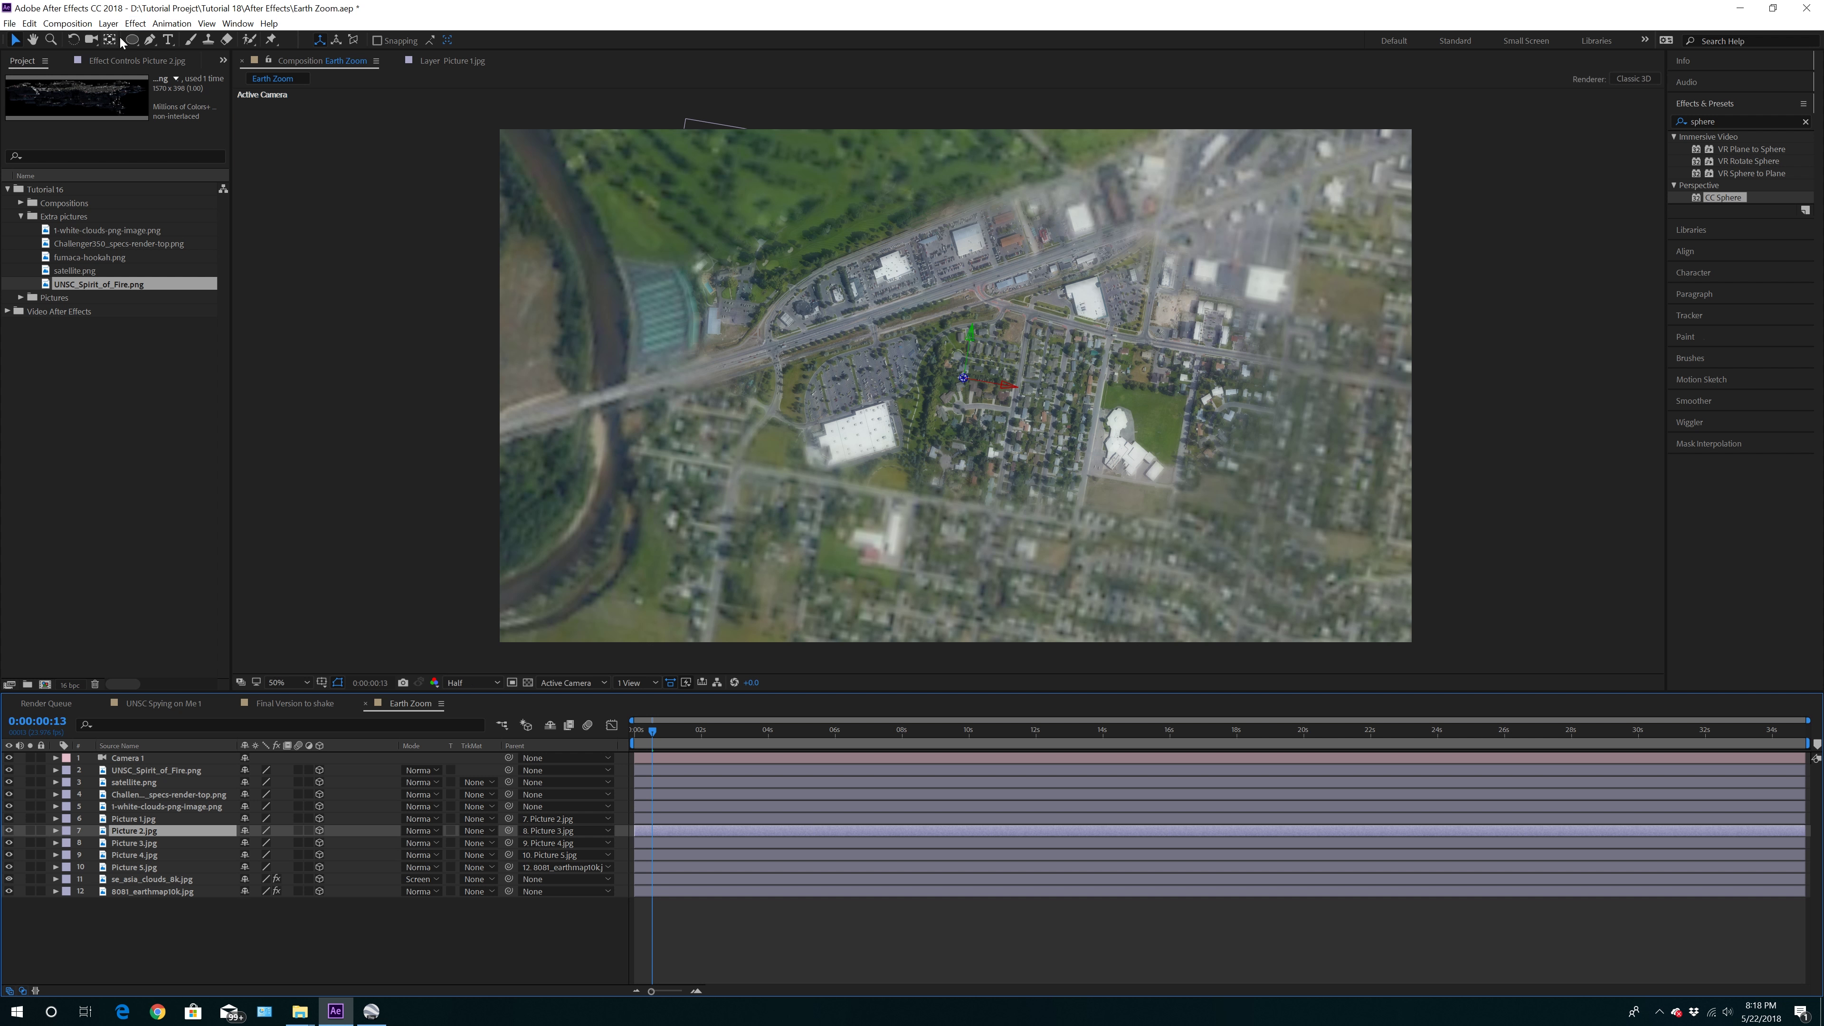
pyautogui.press('space')
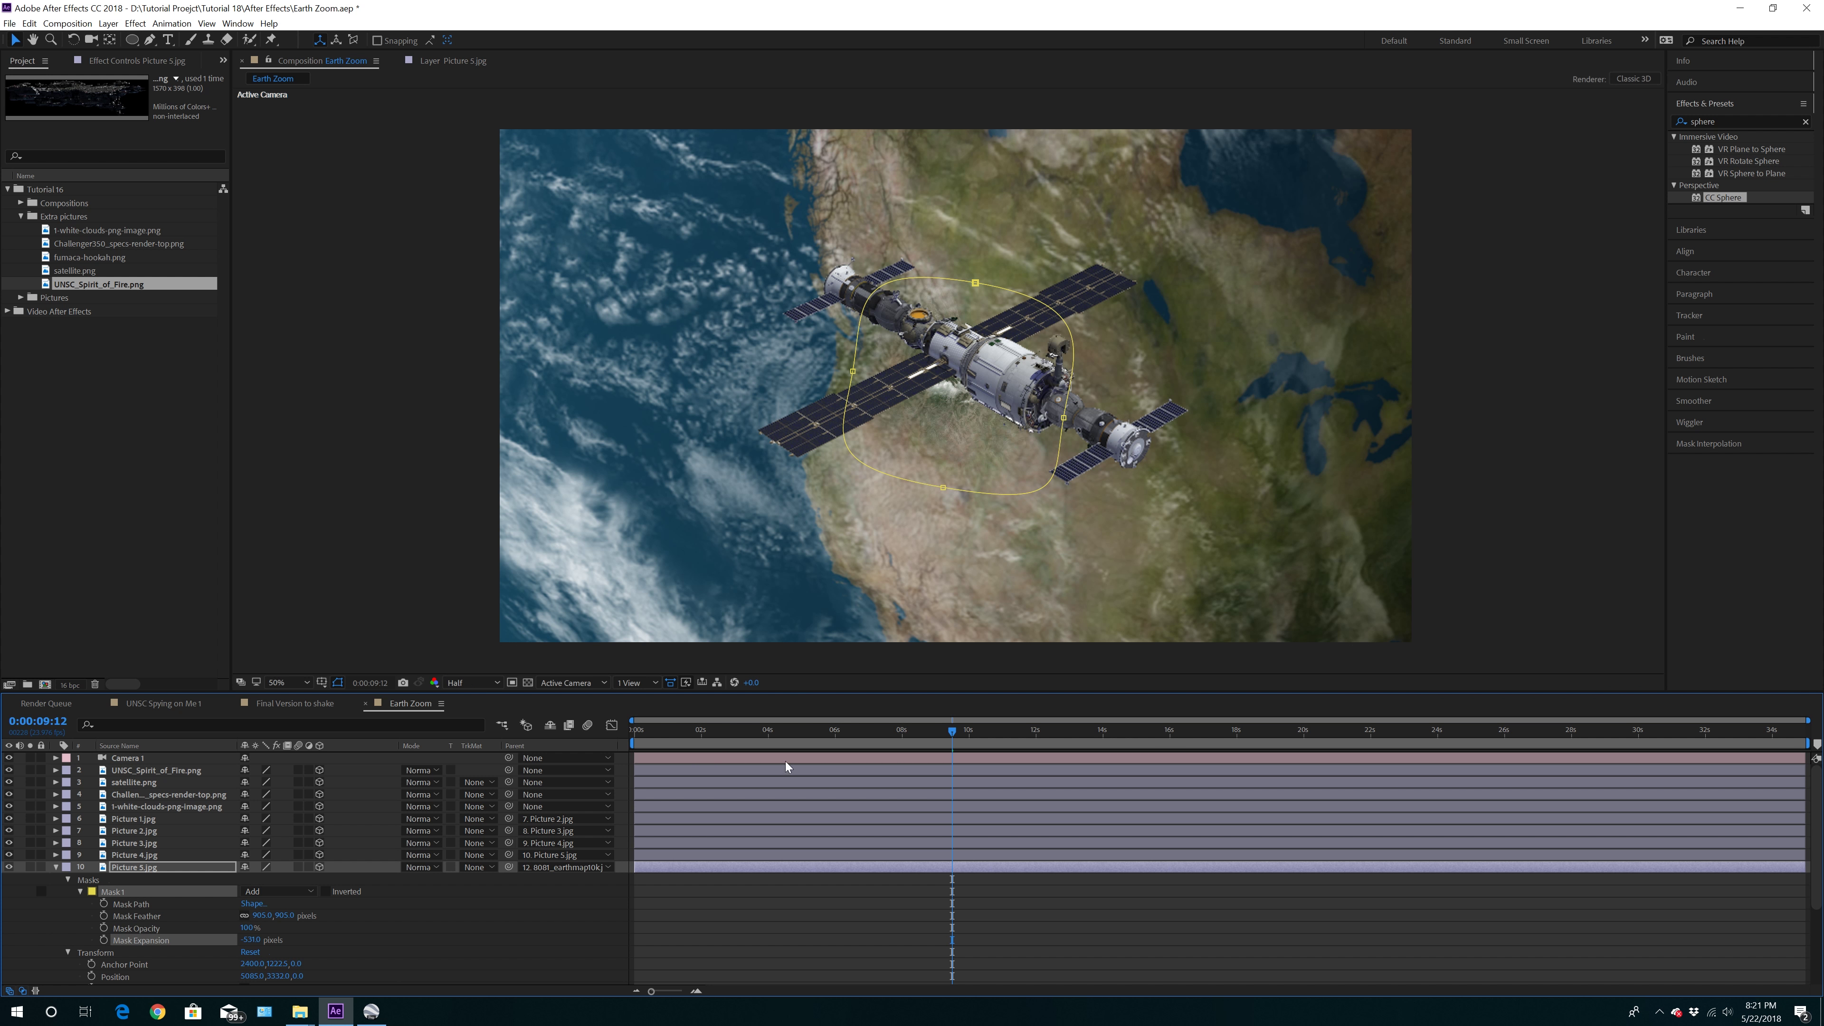
pyautogui.moveTo(634, 731); pyautogui.dragTo(1236, 735)
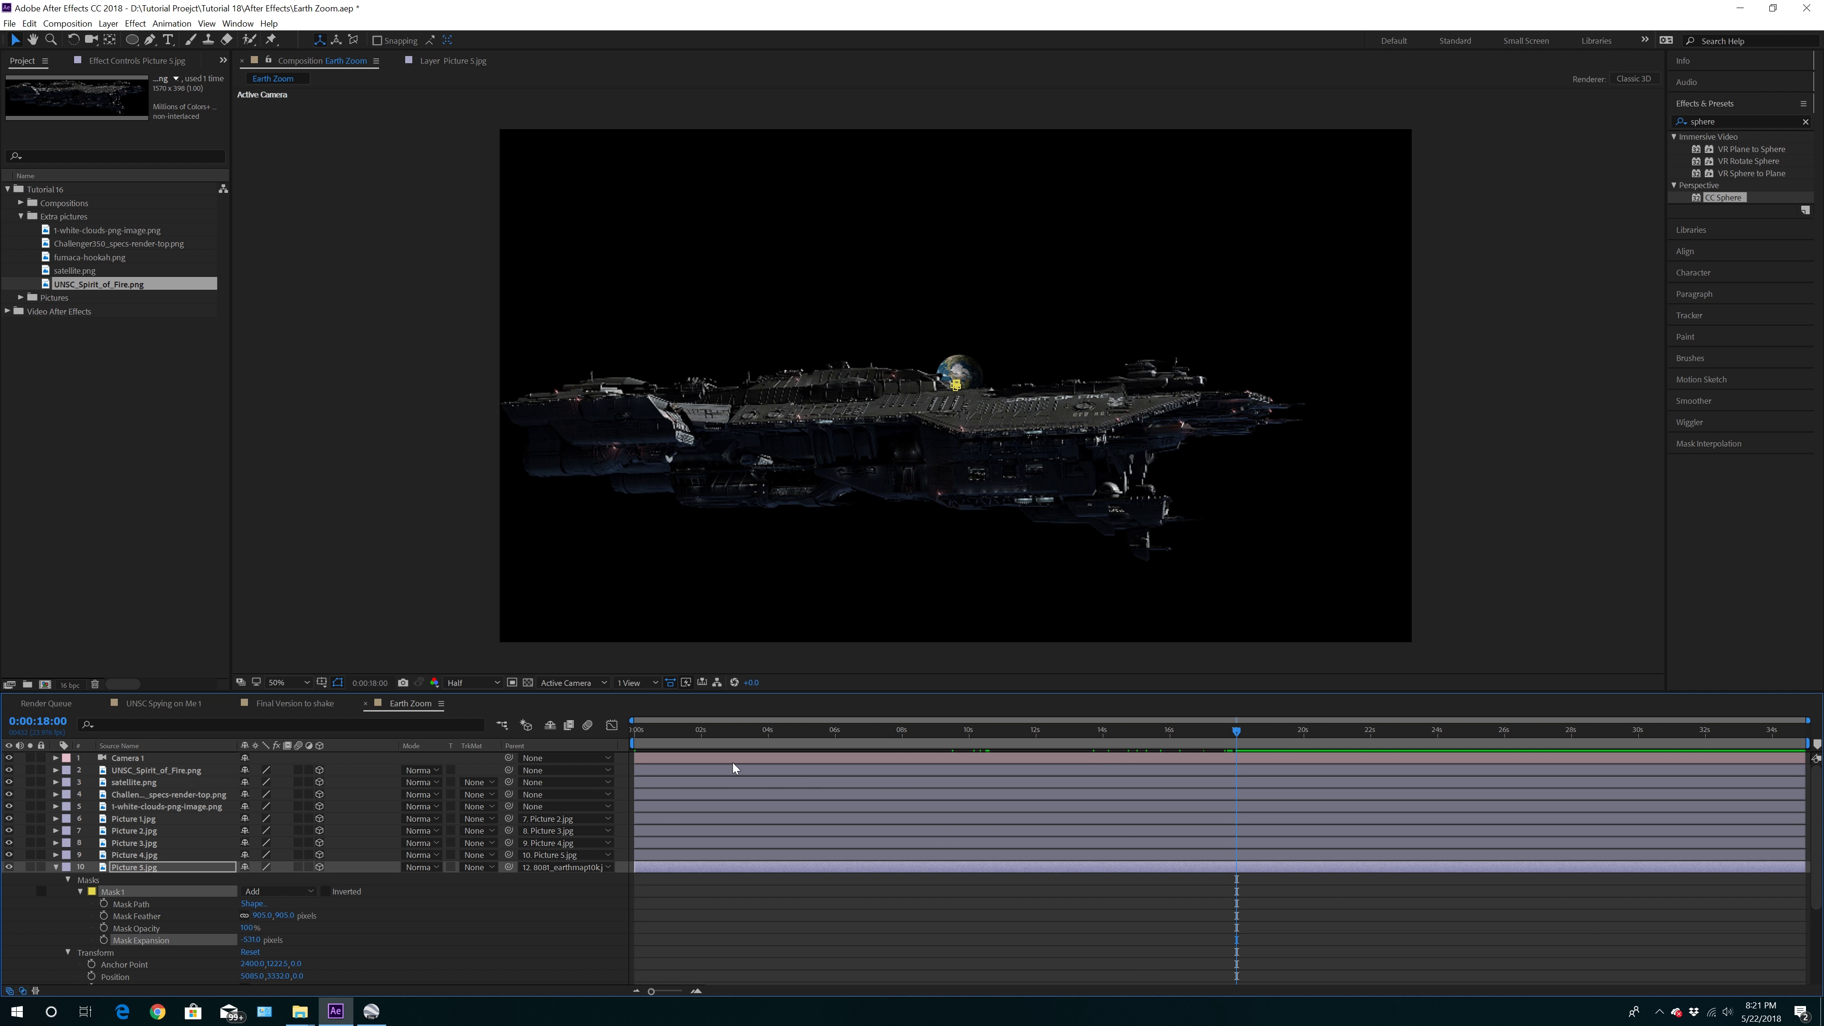
pyautogui.click(55, 866)
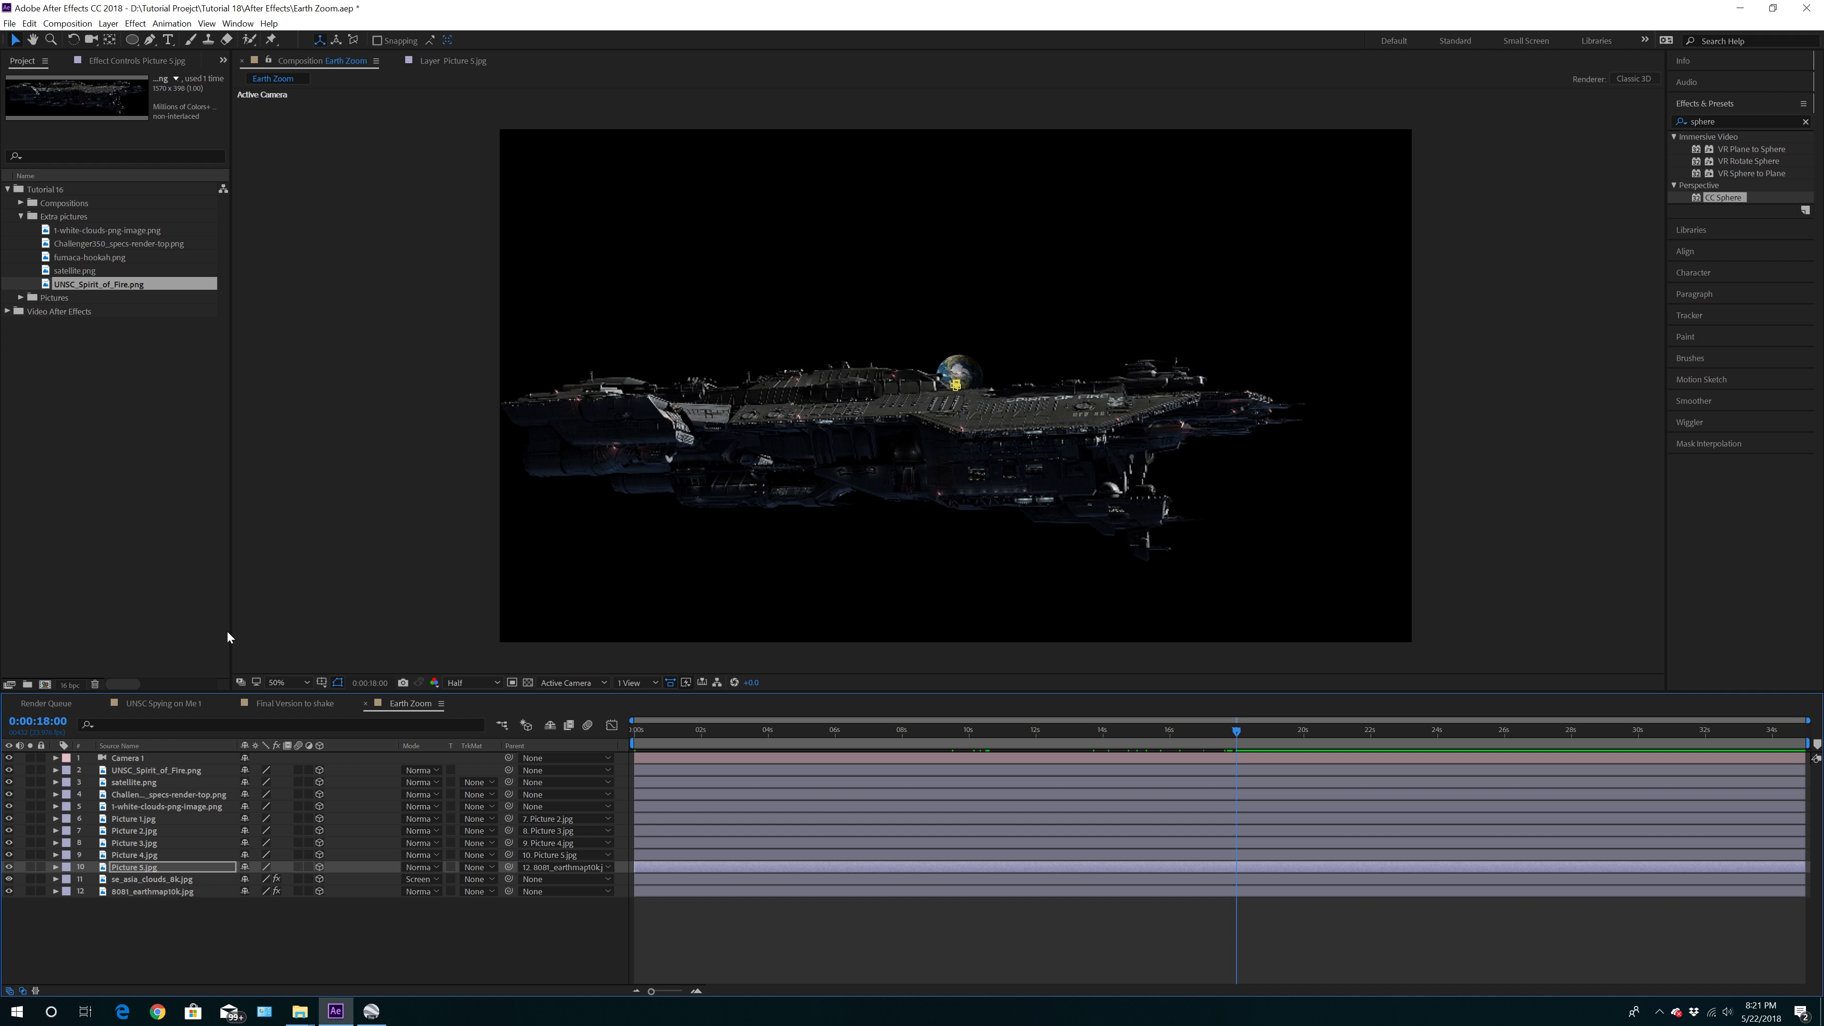
# Create a black solid named Stars and place it beneath all other layers
pyautogui.click(108, 23)
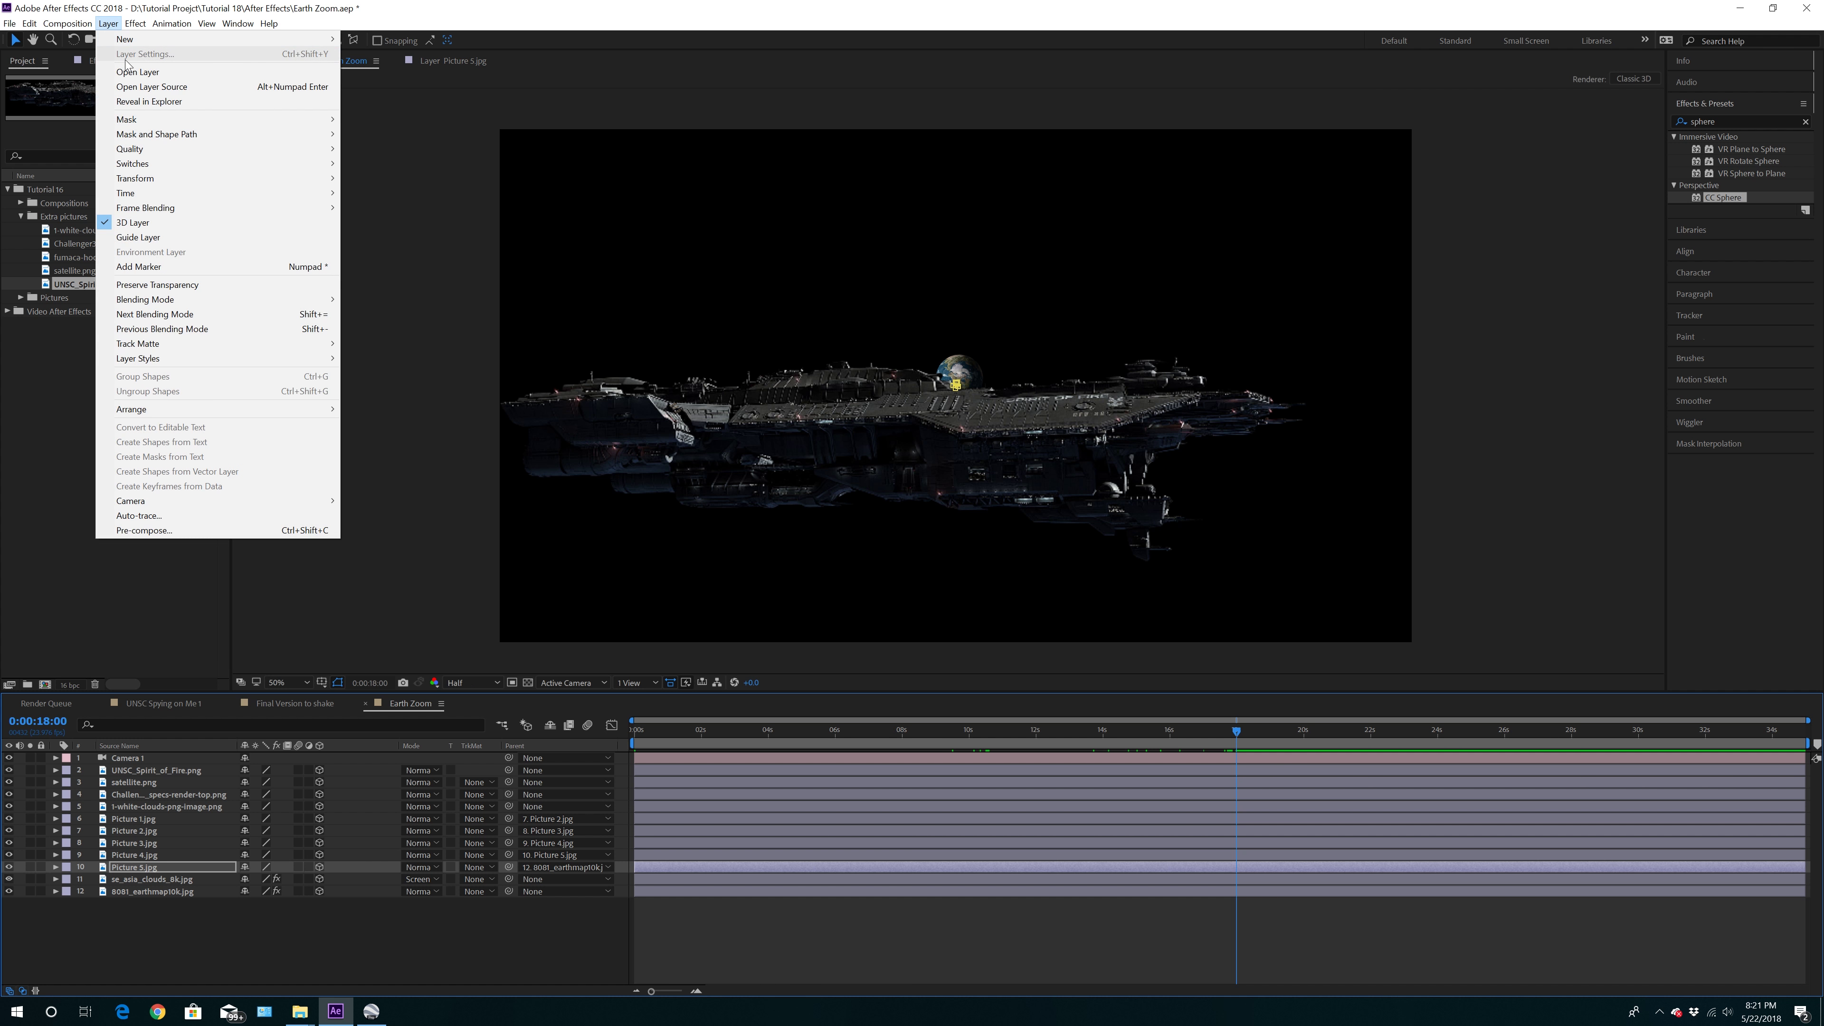
pyautogui.moveTo(166, 39)
pyautogui.click(393, 54)
pyautogui.write('Stars')
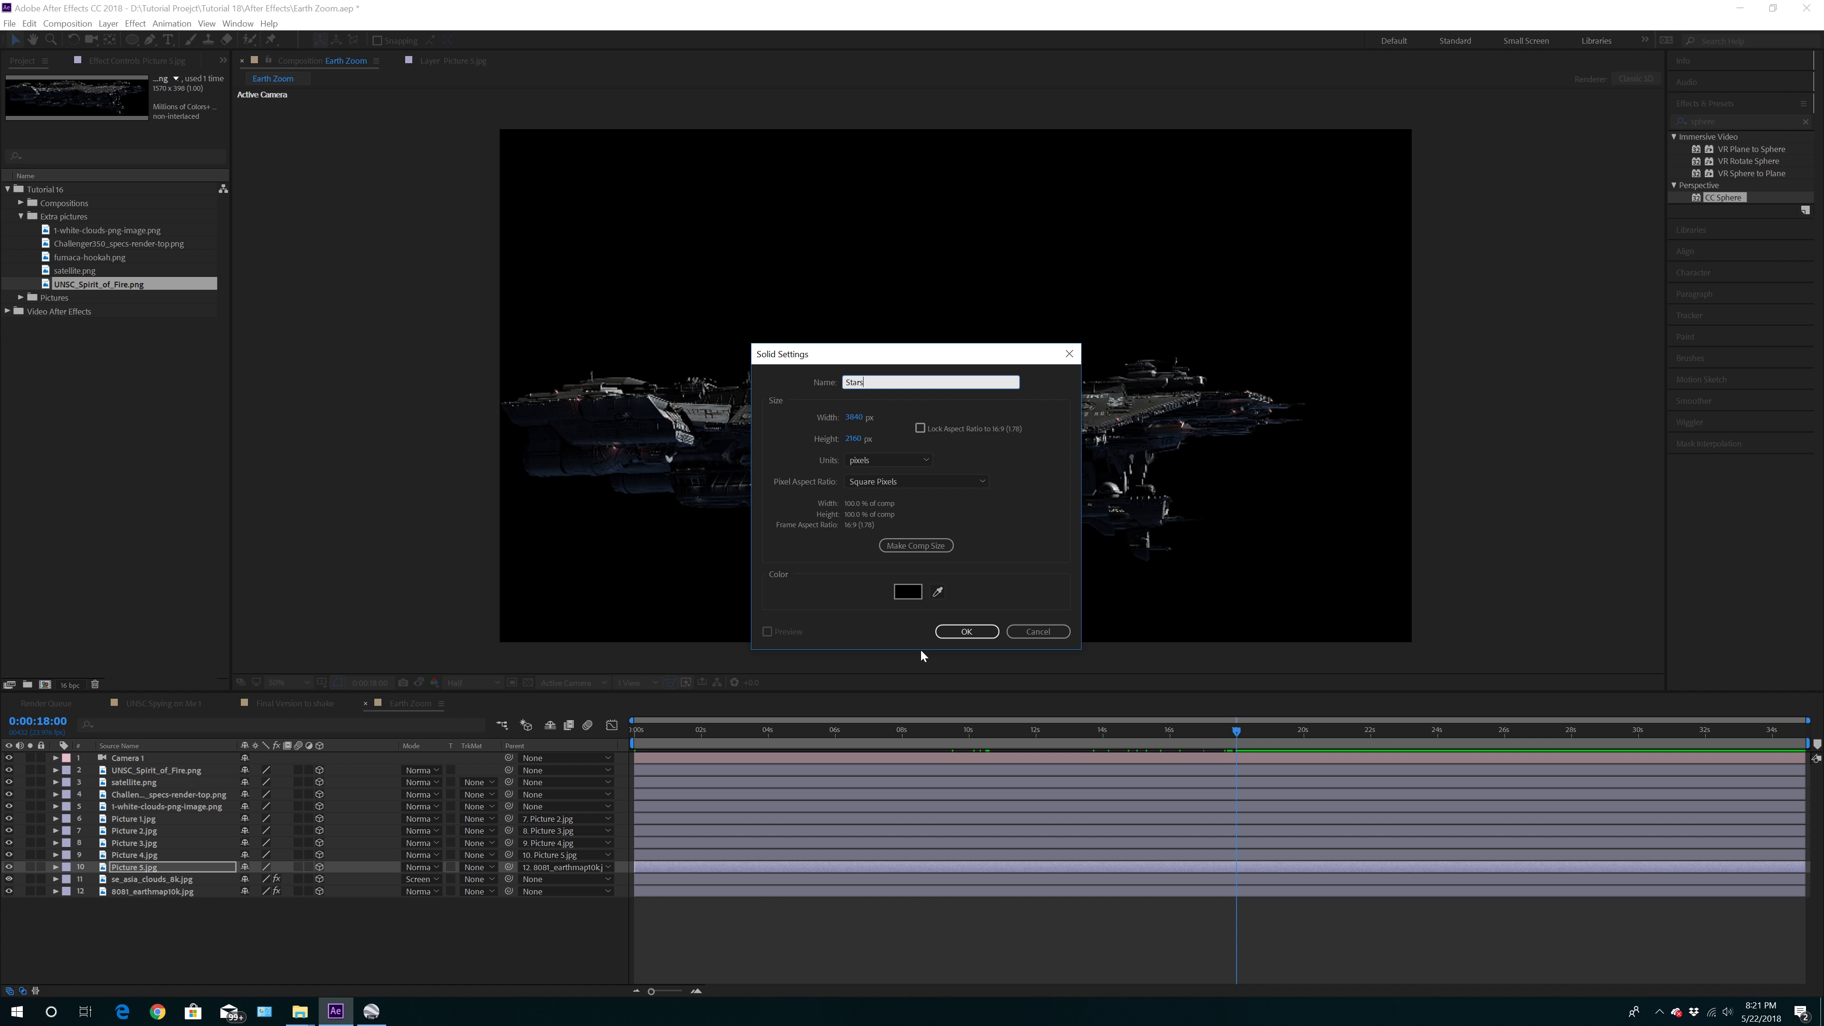
pyautogui.click(953, 629)
pyautogui.moveTo(120, 867); pyautogui.dragTo(153, 941)
# Apply the Fractal Noise effect to the Stars layer
pyautogui.click(135, 24)
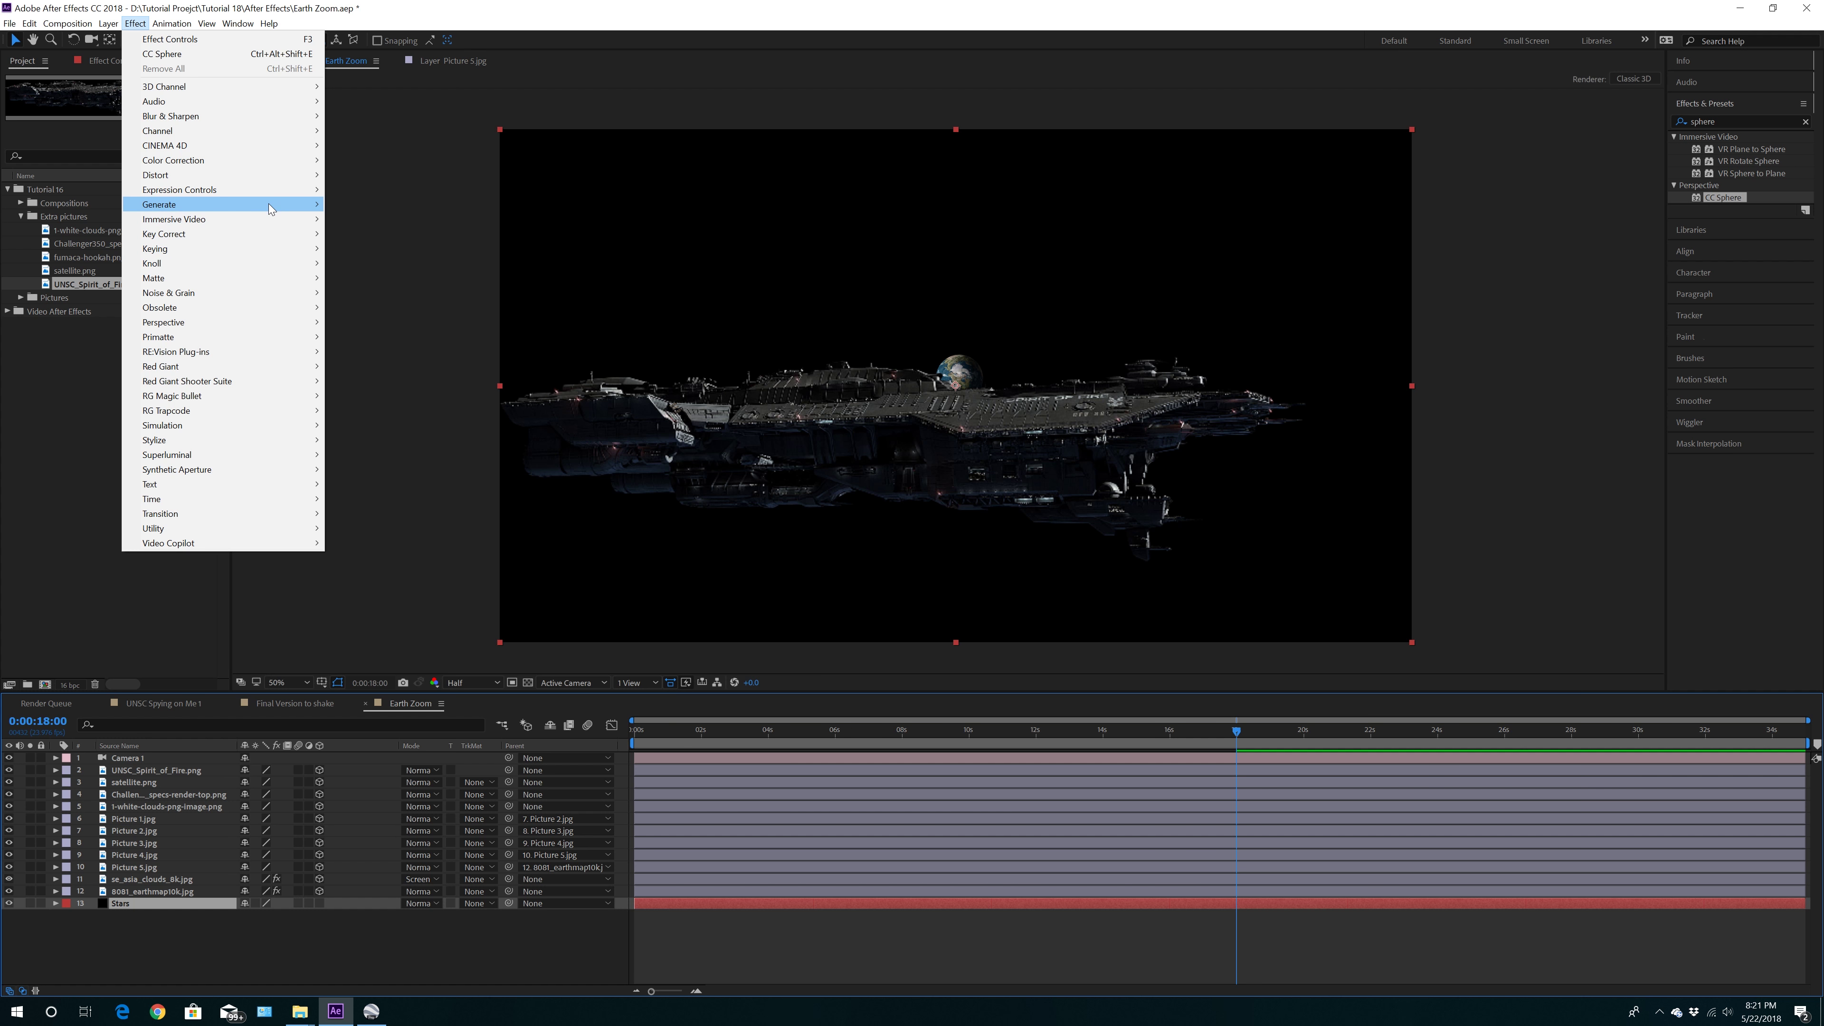
pyautogui.moveTo(268, 204)
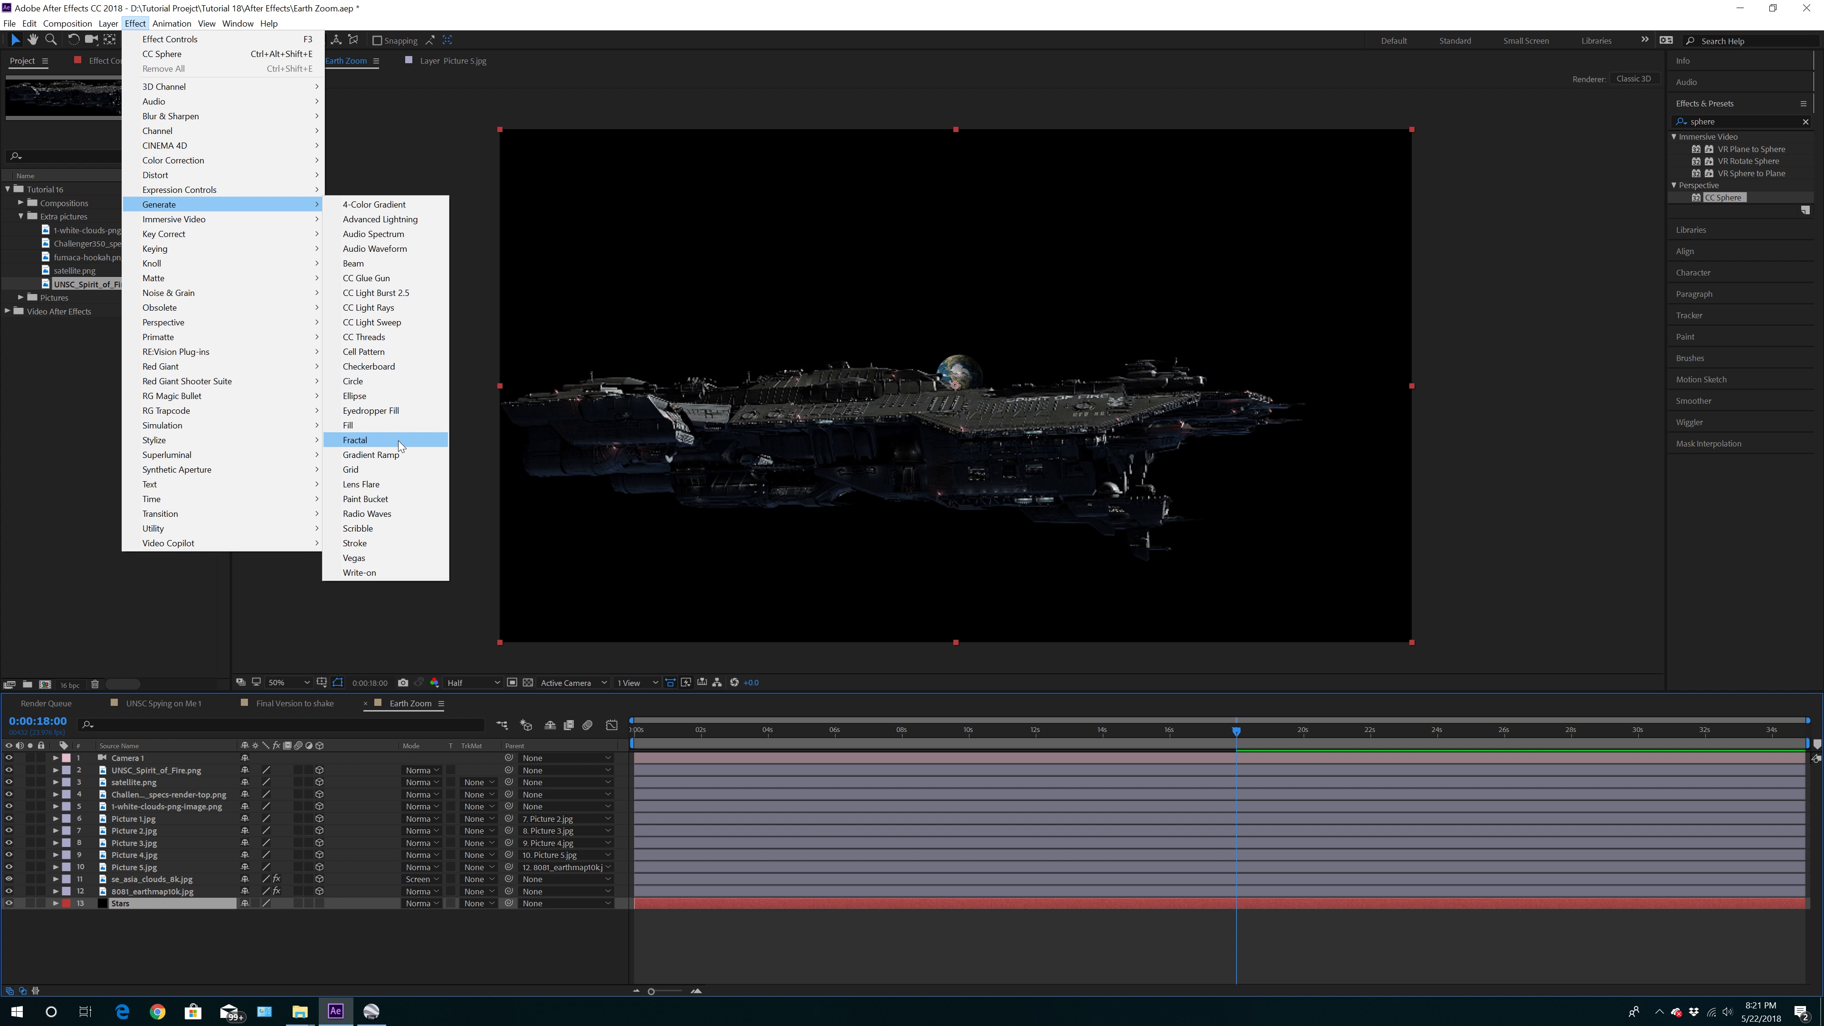
pyautogui.moveTo(213, 299)
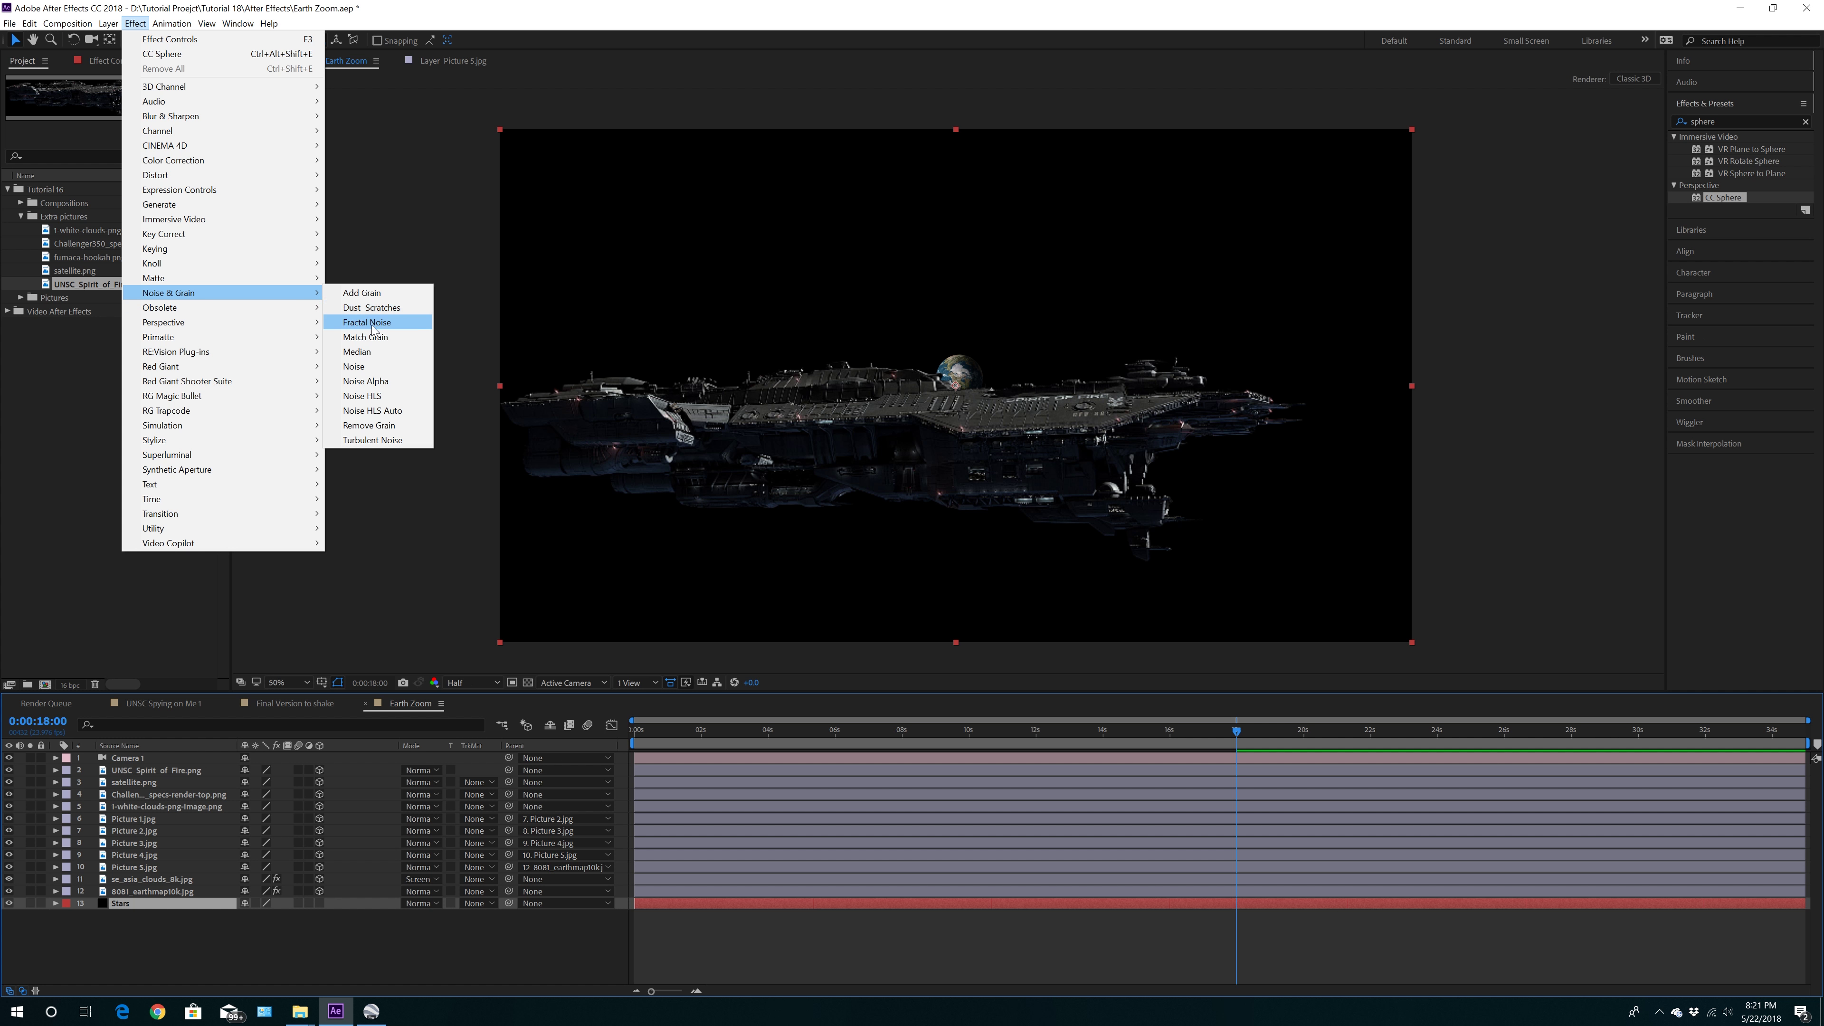
pyautogui.click(367, 322)
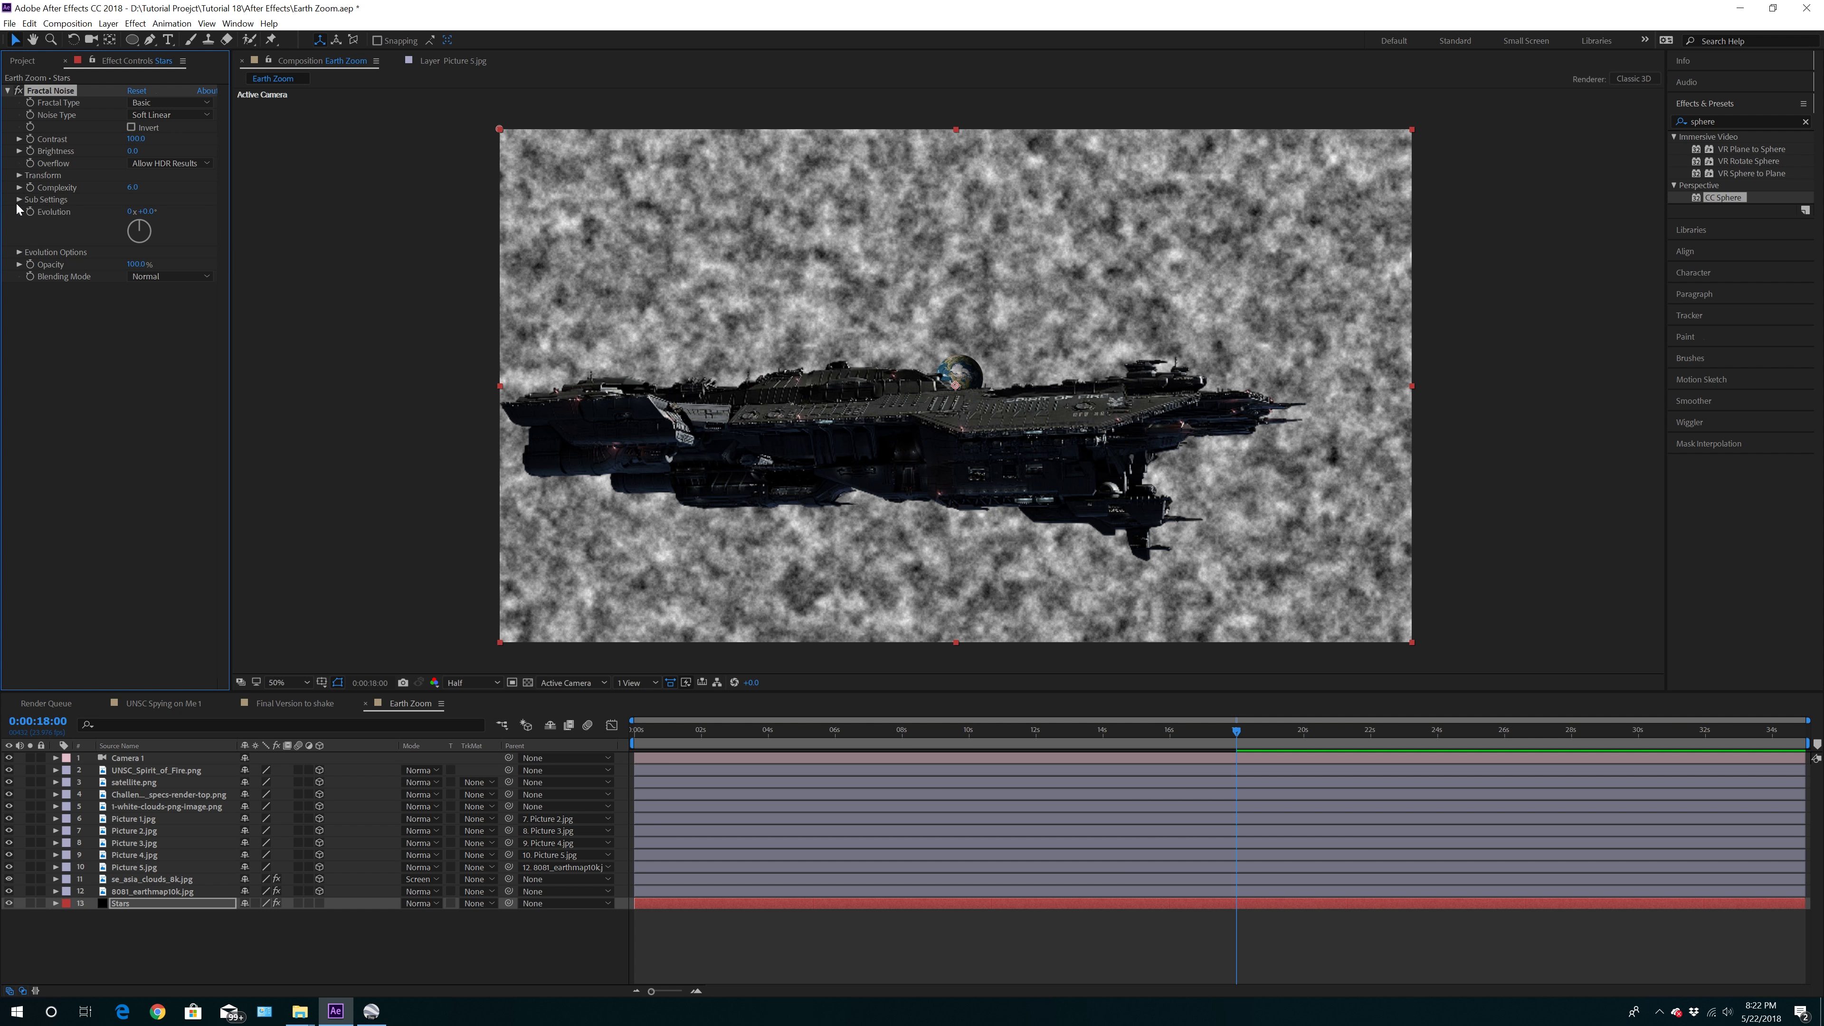
# Shrink the Fractal Noise scale to fine grain and darken the noise with Brightness and Contrast until only faint star specks remain
pyautogui.click(20, 176)
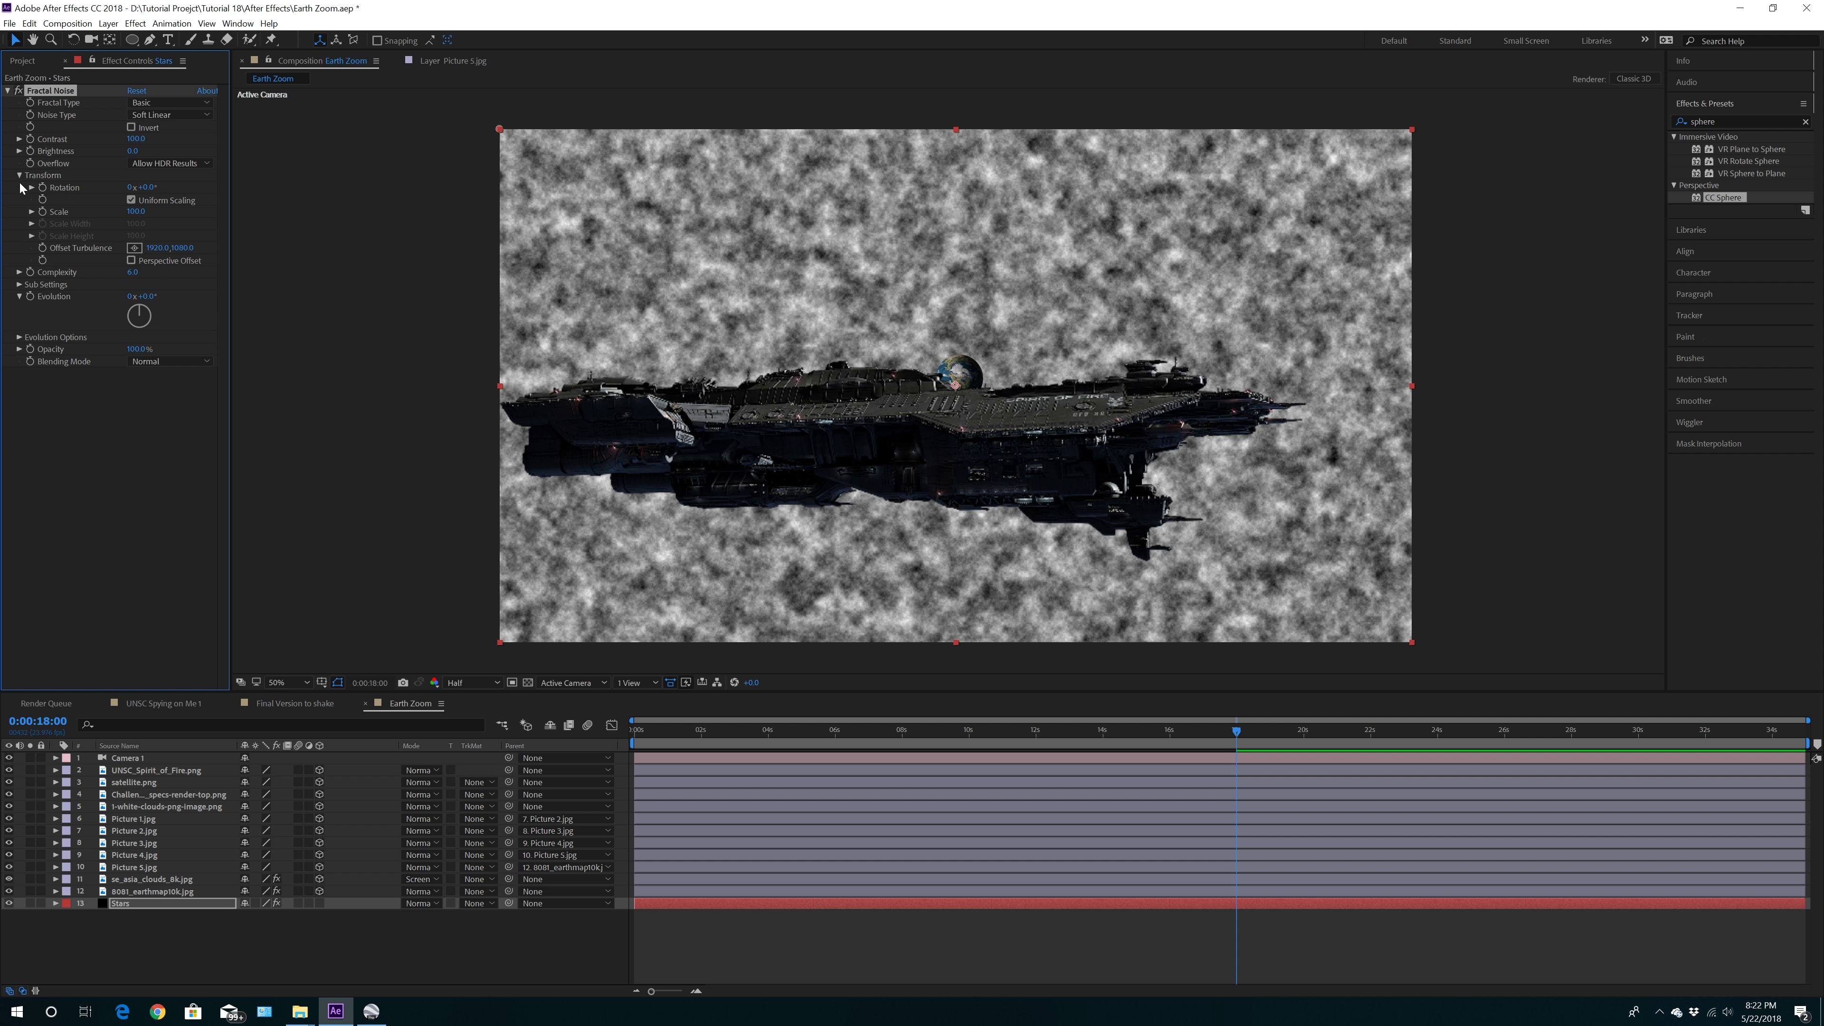
pyautogui.moveTo(141, 211); pyautogui.dragTo(80, 224)
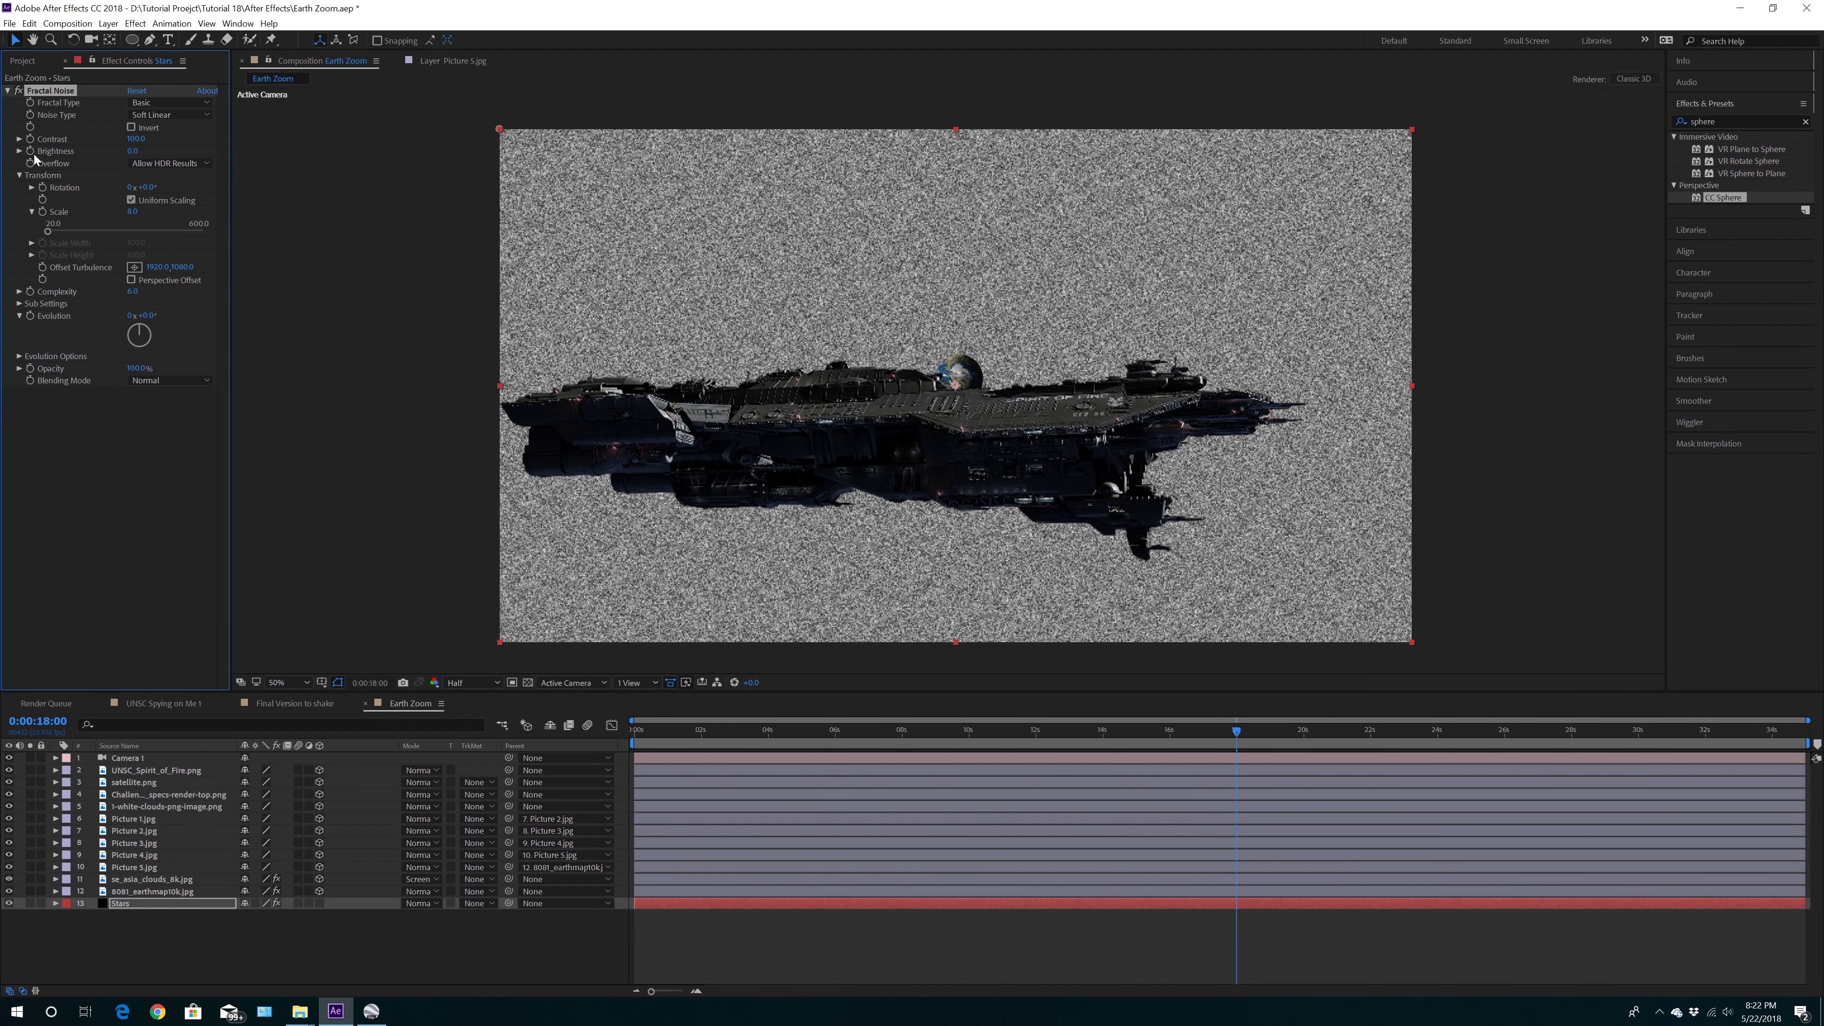
pyautogui.moveTo(133, 153)
pyautogui.mouseDown()
pyautogui.moveTo(55, 165)
pyautogui.moveTo(133, 151)
pyautogui.mouseUp()
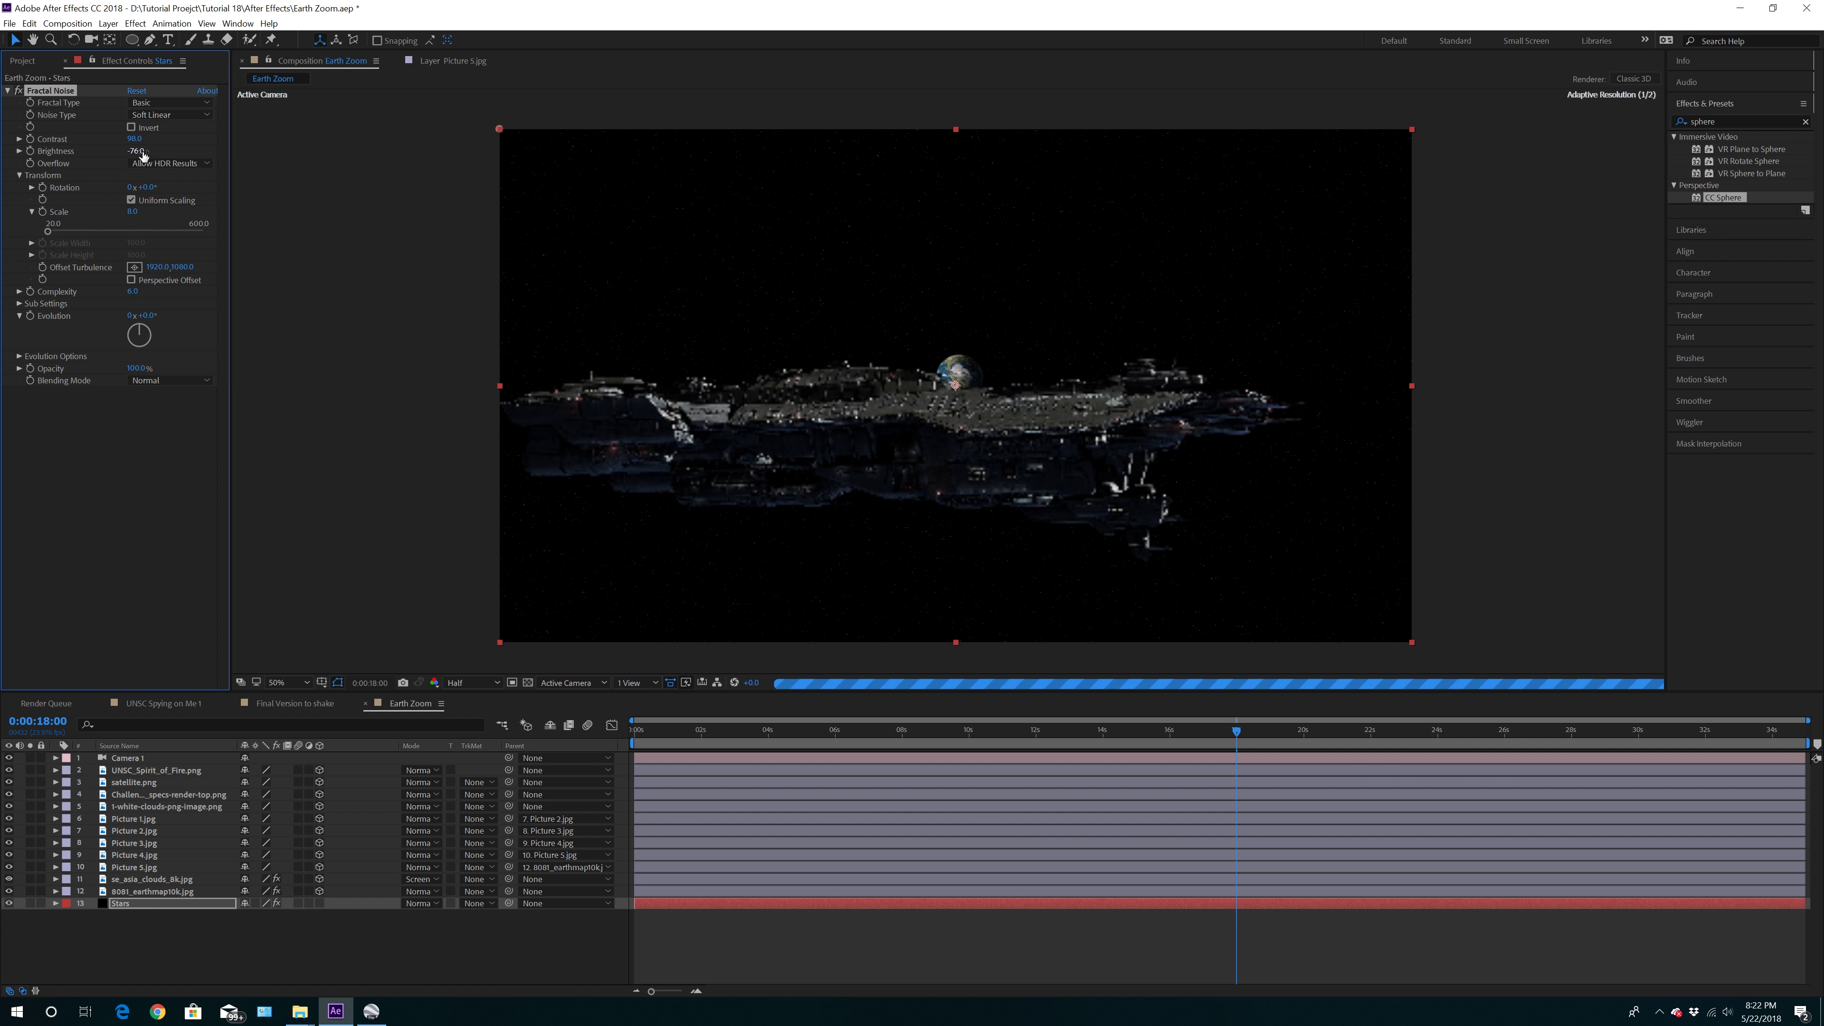
# Find the Stylize Glow effect and apply it to the Stars layer below Fractal Noise
pyautogui.click(1733, 123)
pyautogui.moveTo(1734, 123); pyautogui.dragTo(1620, 119)
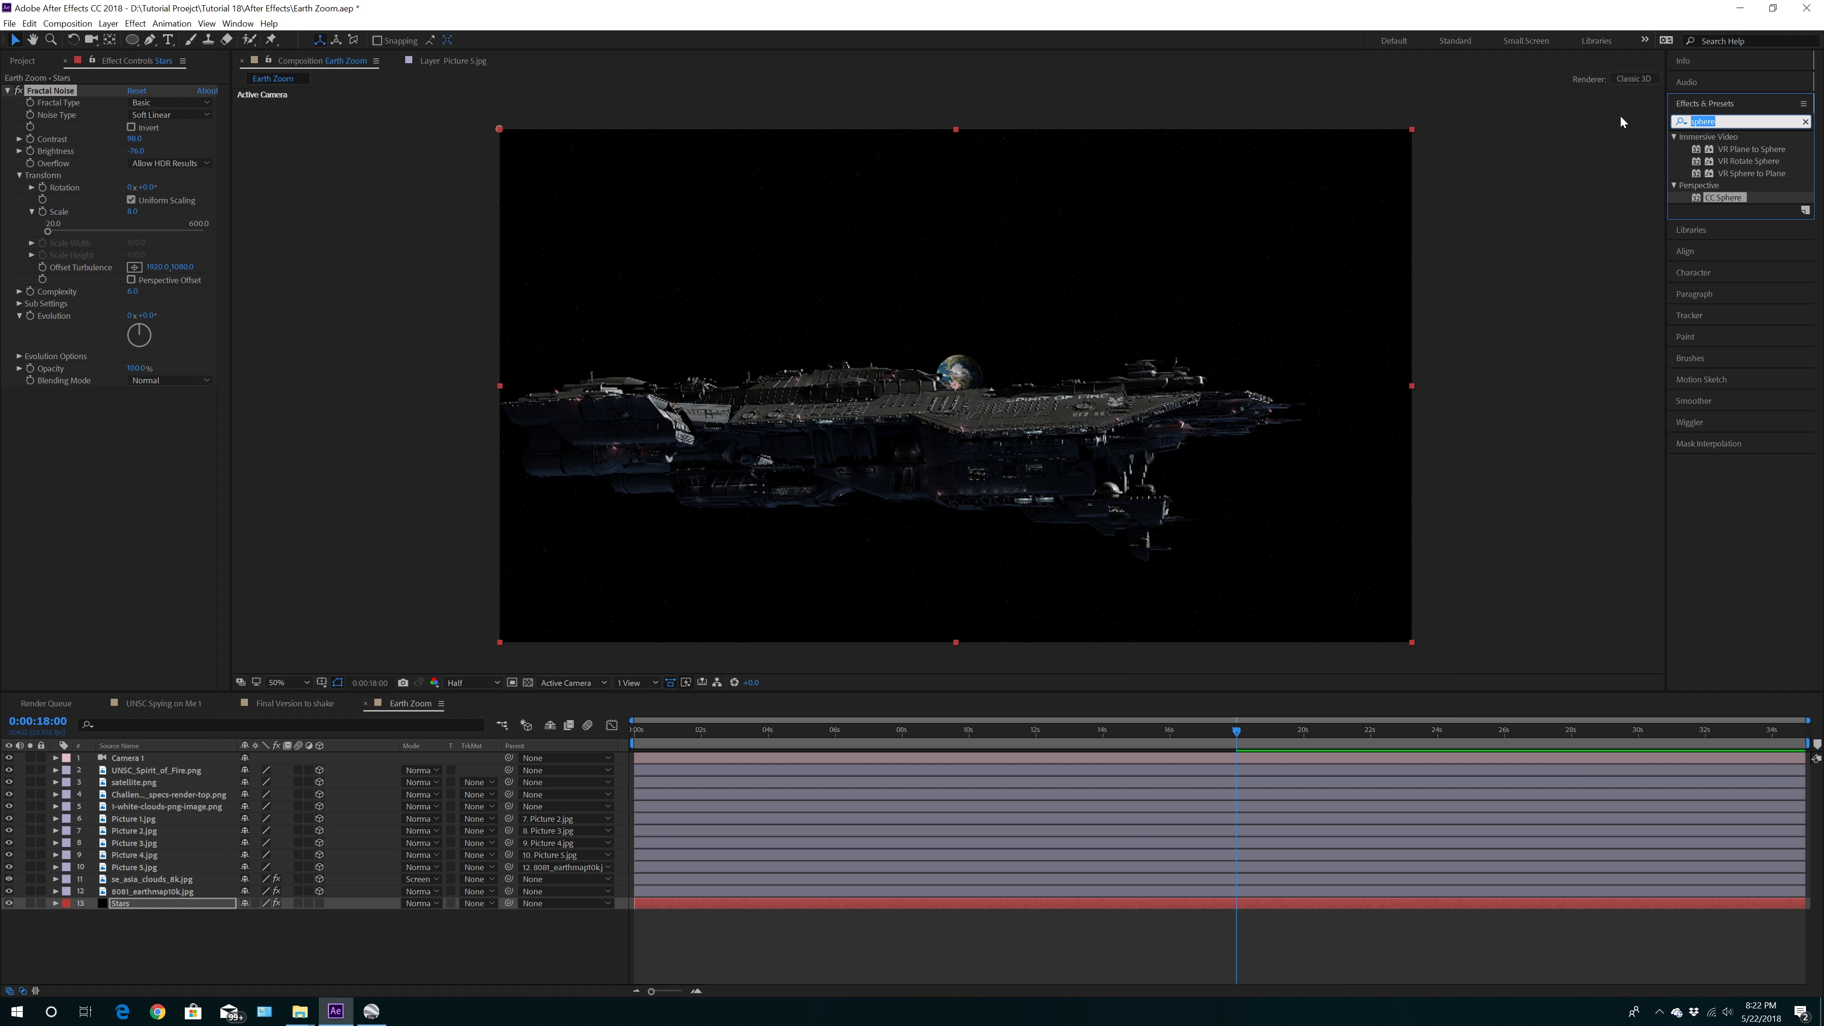
pyautogui.write('glow')
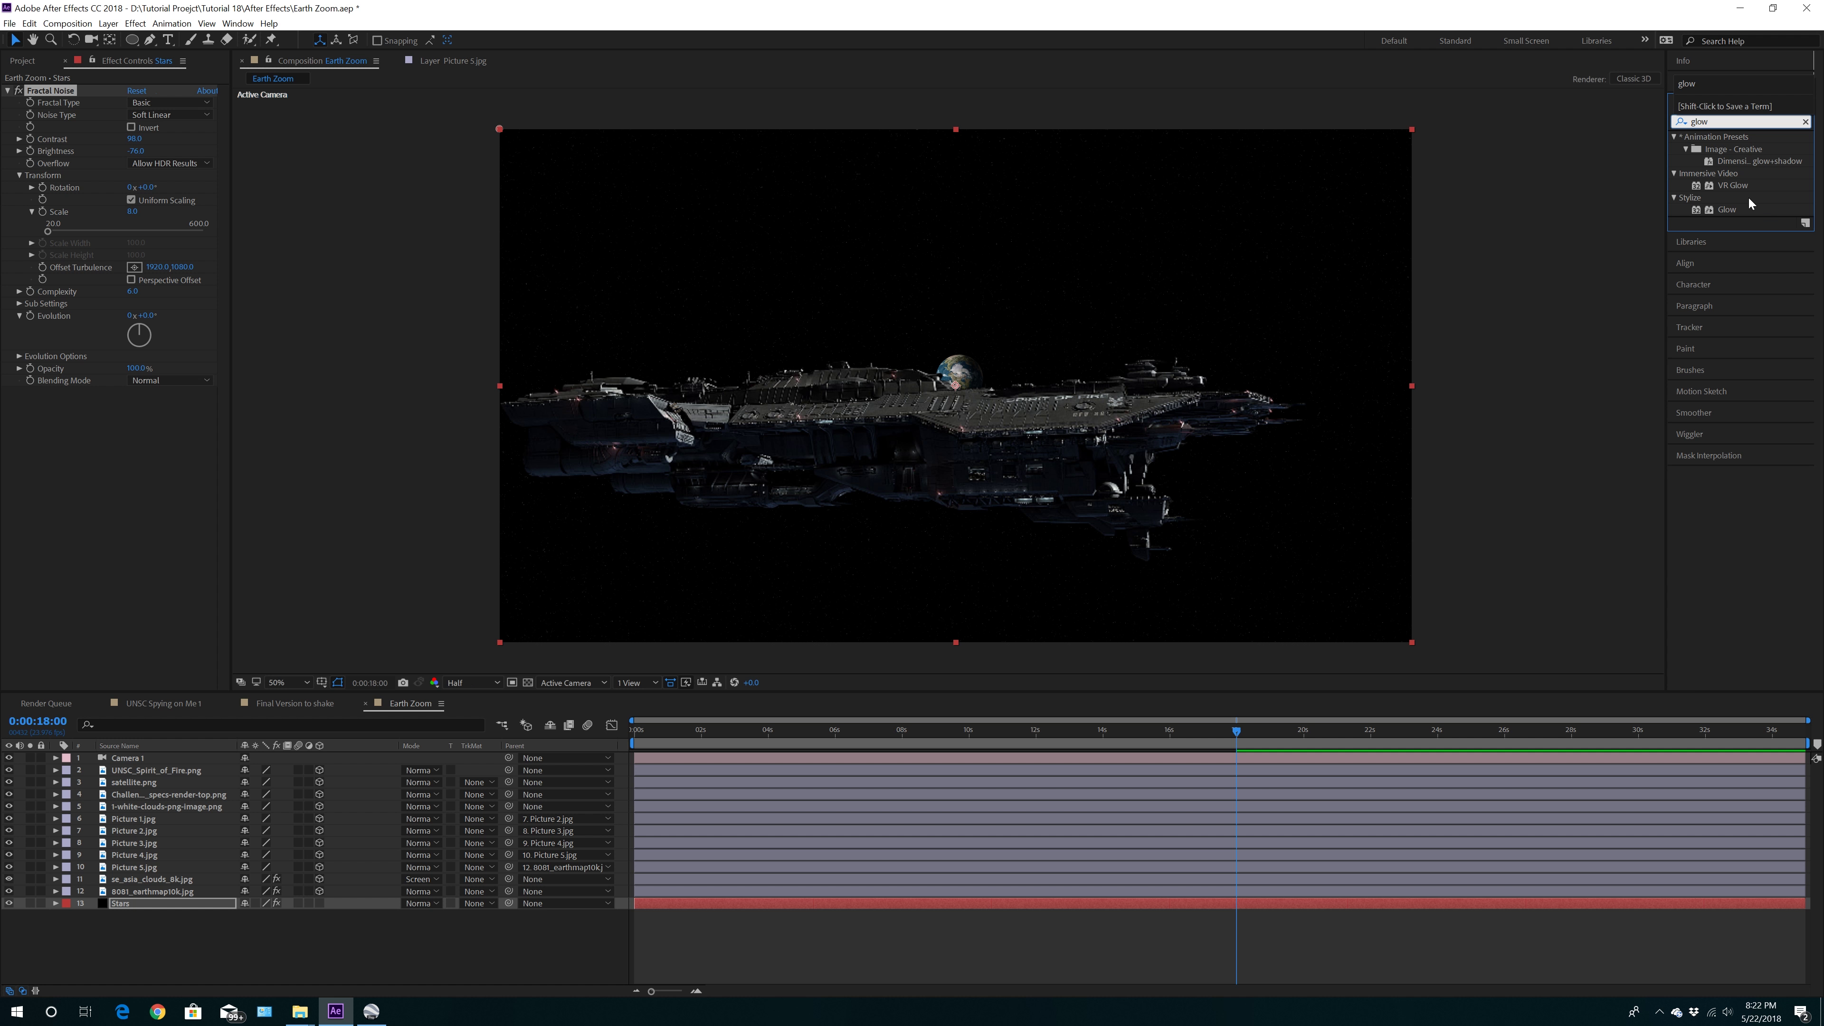
pyautogui.moveTo(1741, 212); pyautogui.dragTo(87, 471)
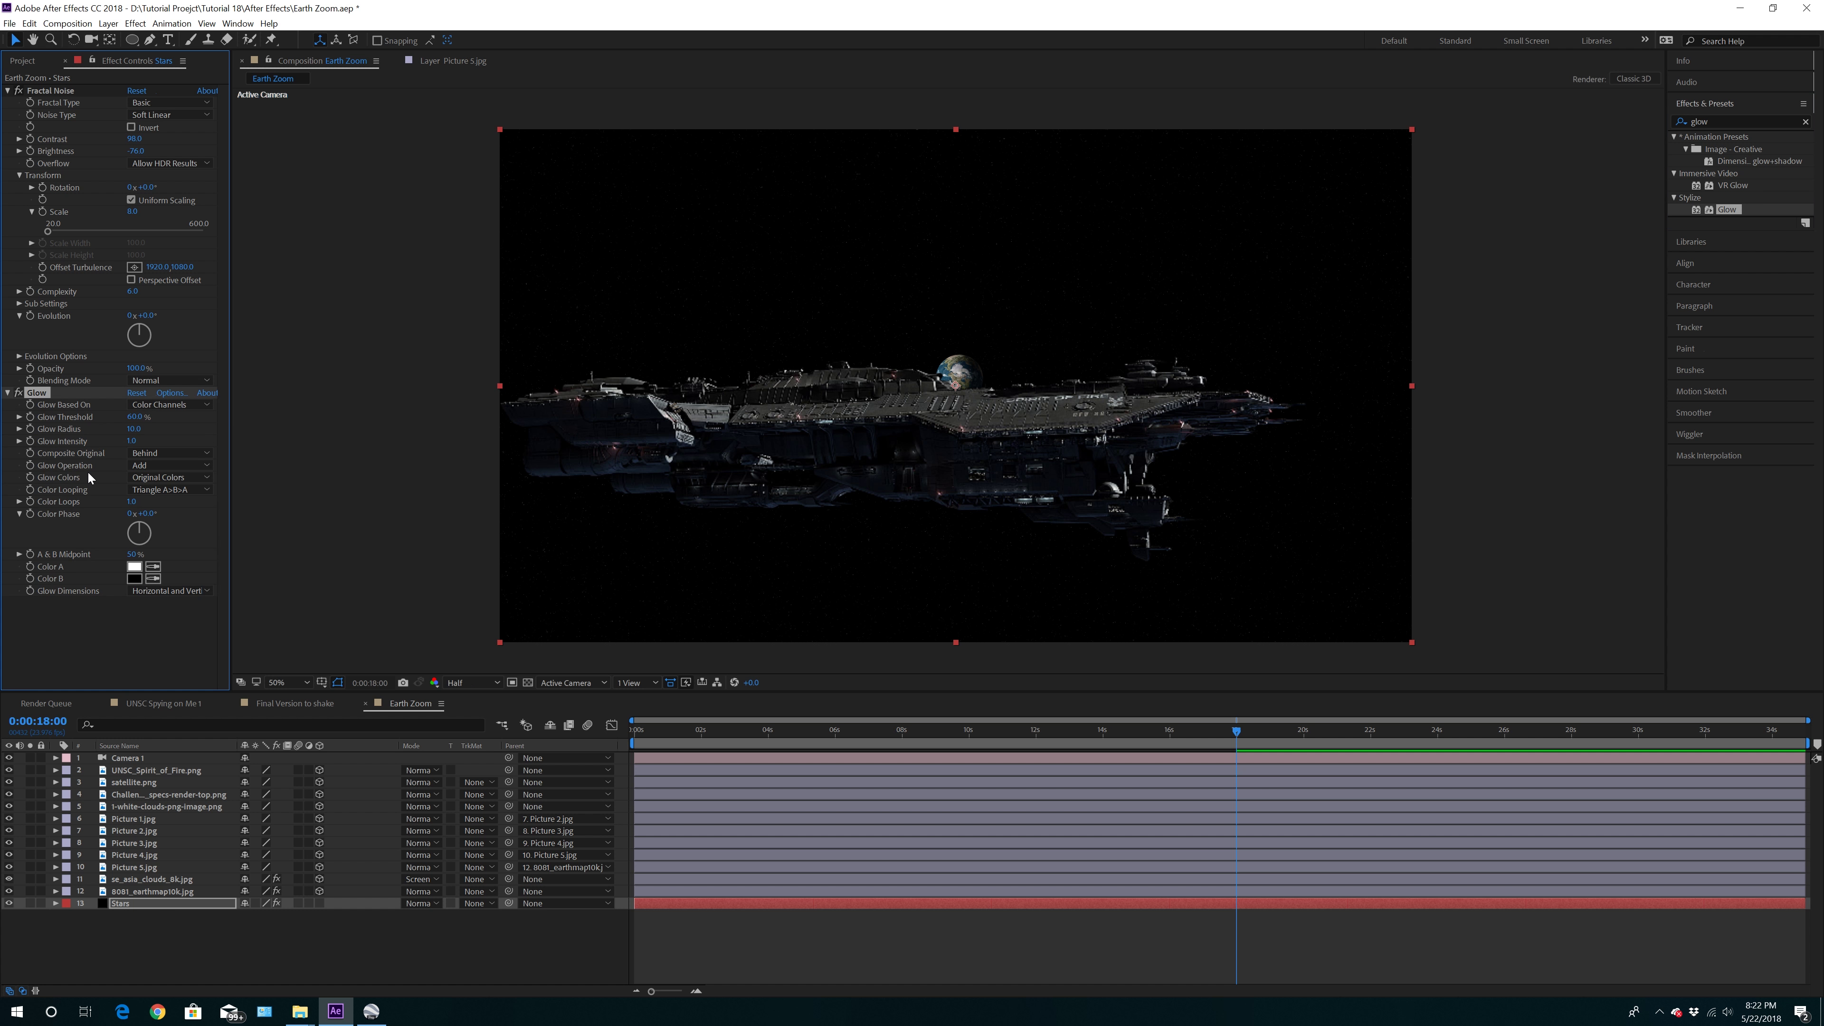
# Lower the Glow Threshold on the Stars layer and set the Glow Radius to 2
pyautogui.click(135, 417)
pyautogui.click(134, 429)
pyautogui.write('2')
pyautogui.press('Return')
# Fine-tune the Fractal Noise contrast for the stars and scrub the zoom from the start to check the background
pyautogui.moveTo(133, 139); pyautogui.dragTo(135, 138)
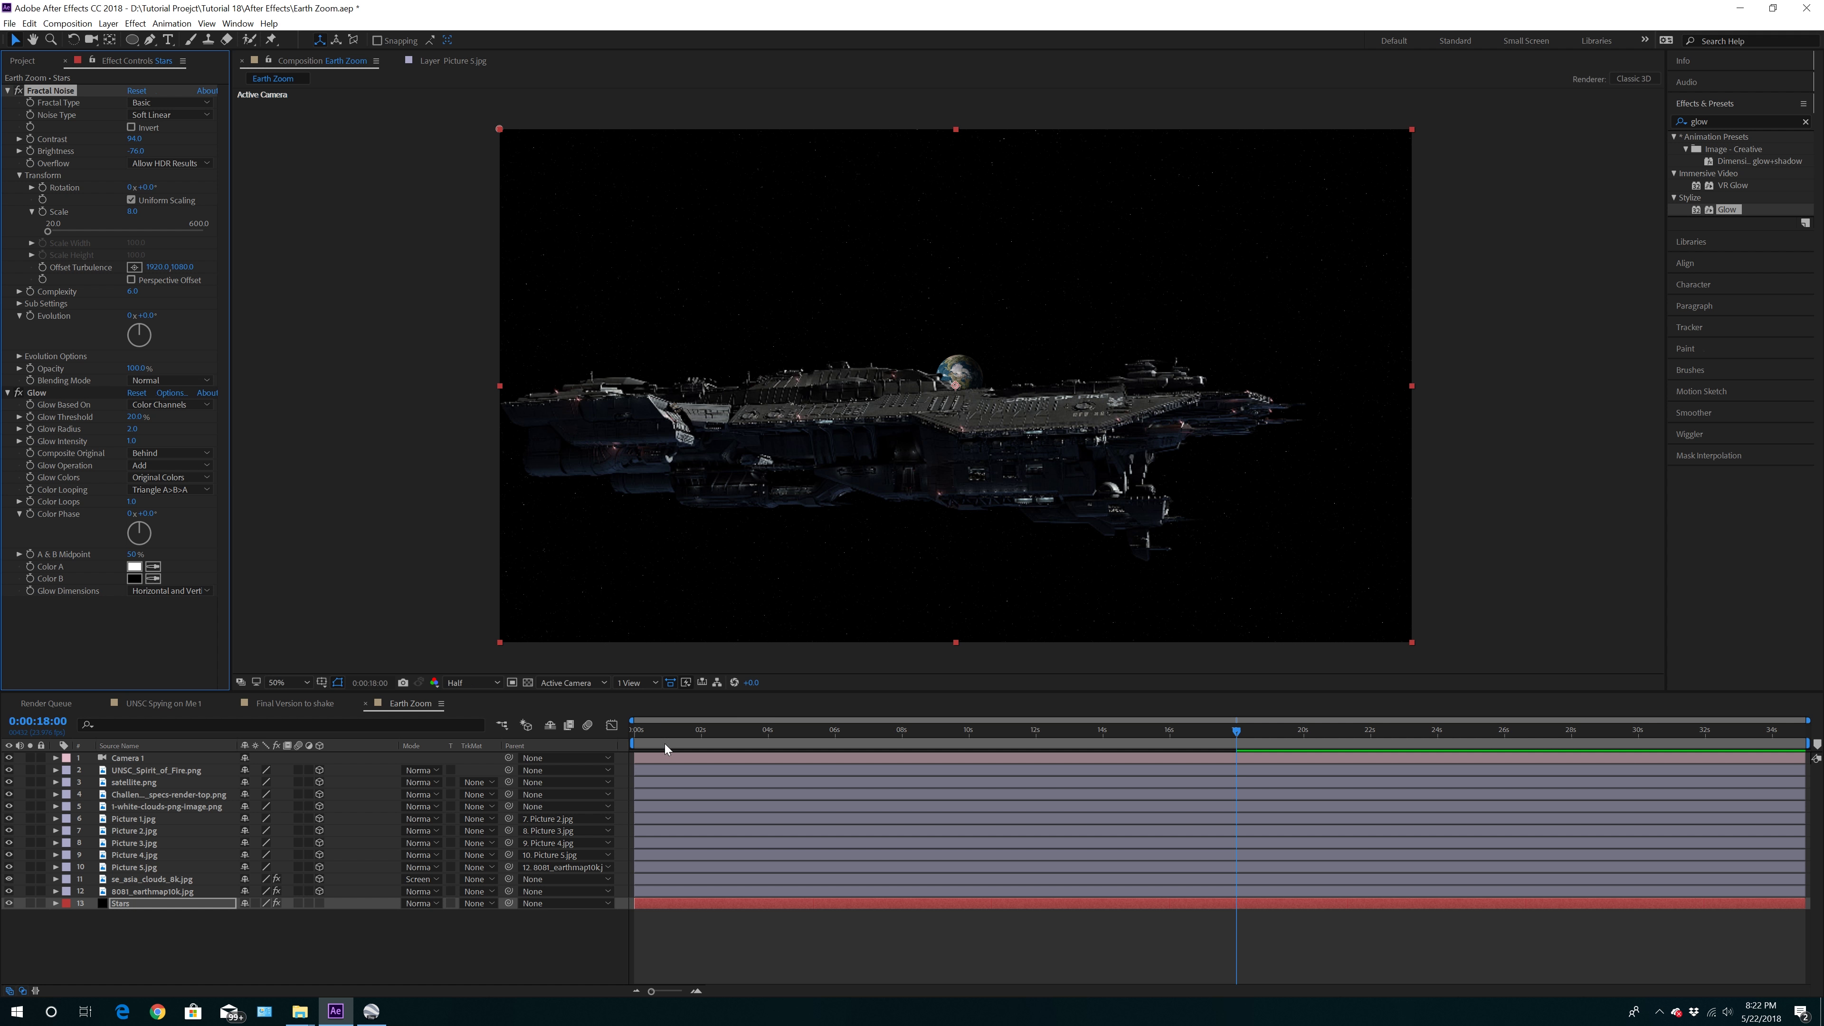
pyautogui.moveTo(649, 733); pyautogui.dragTo(601, 732)
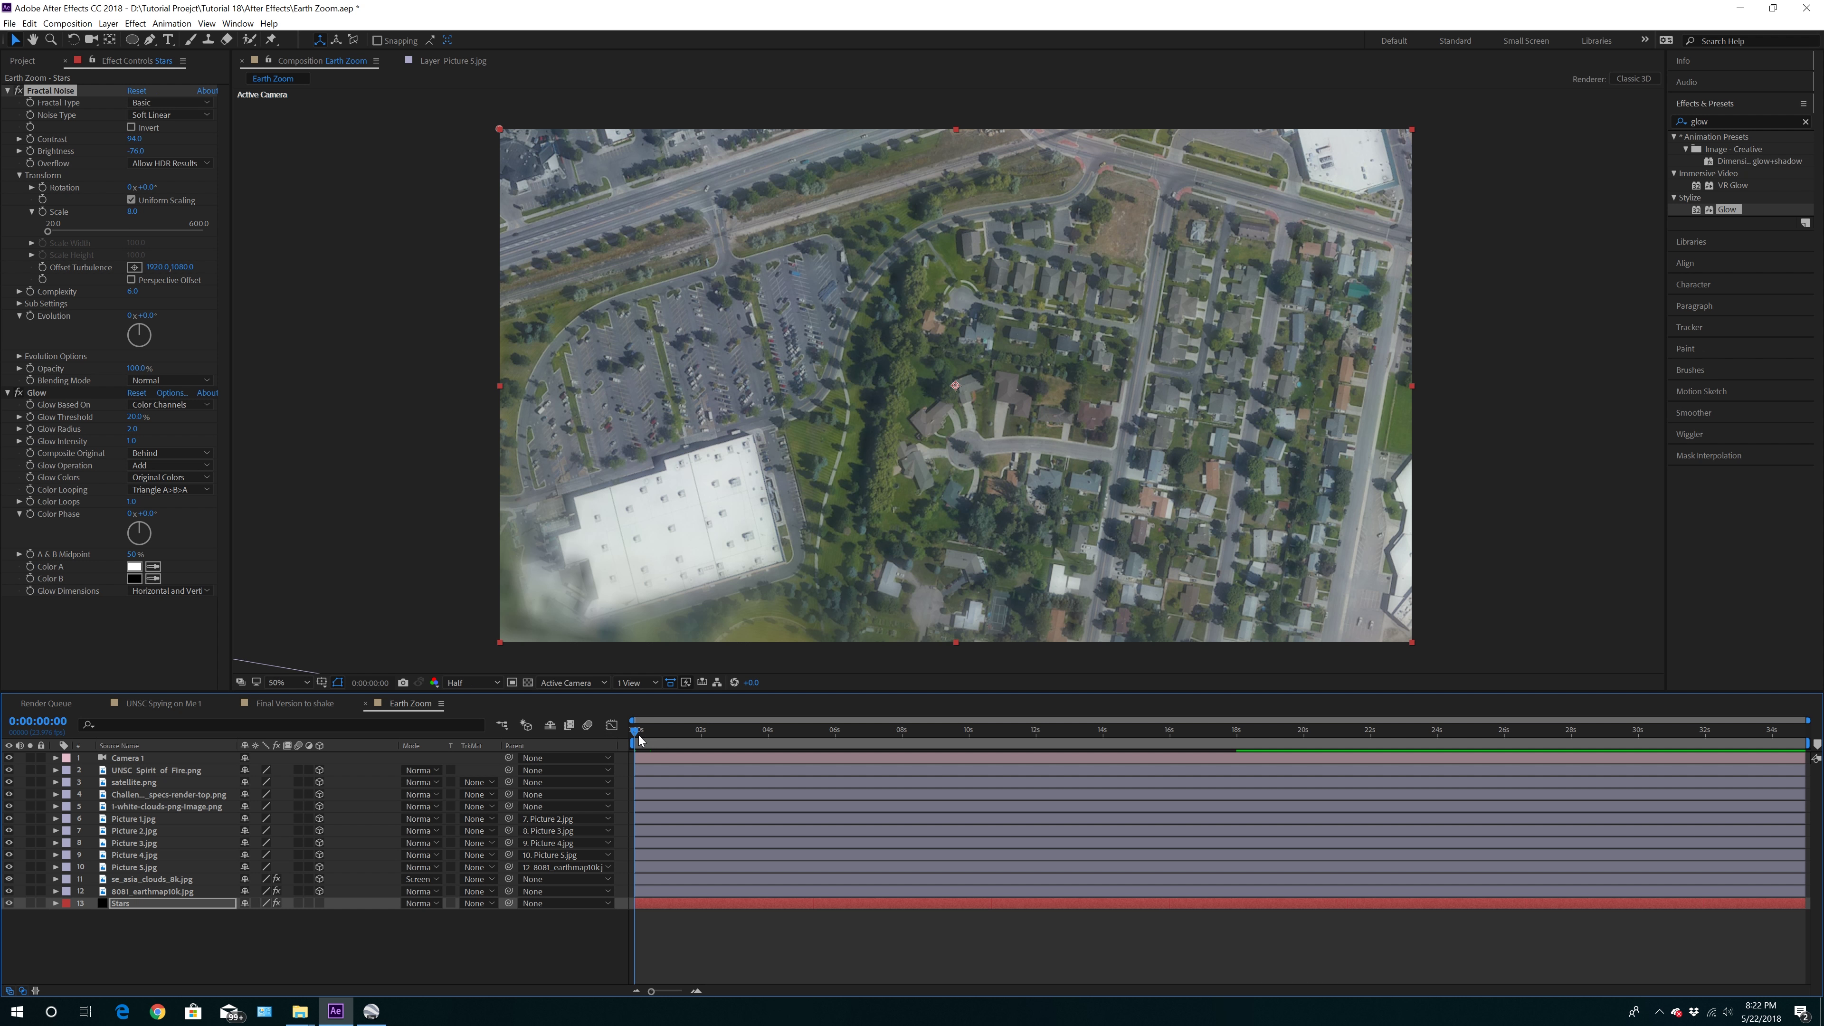
pyautogui.moveTo(634, 735); pyautogui.dragTo(1267, 748)
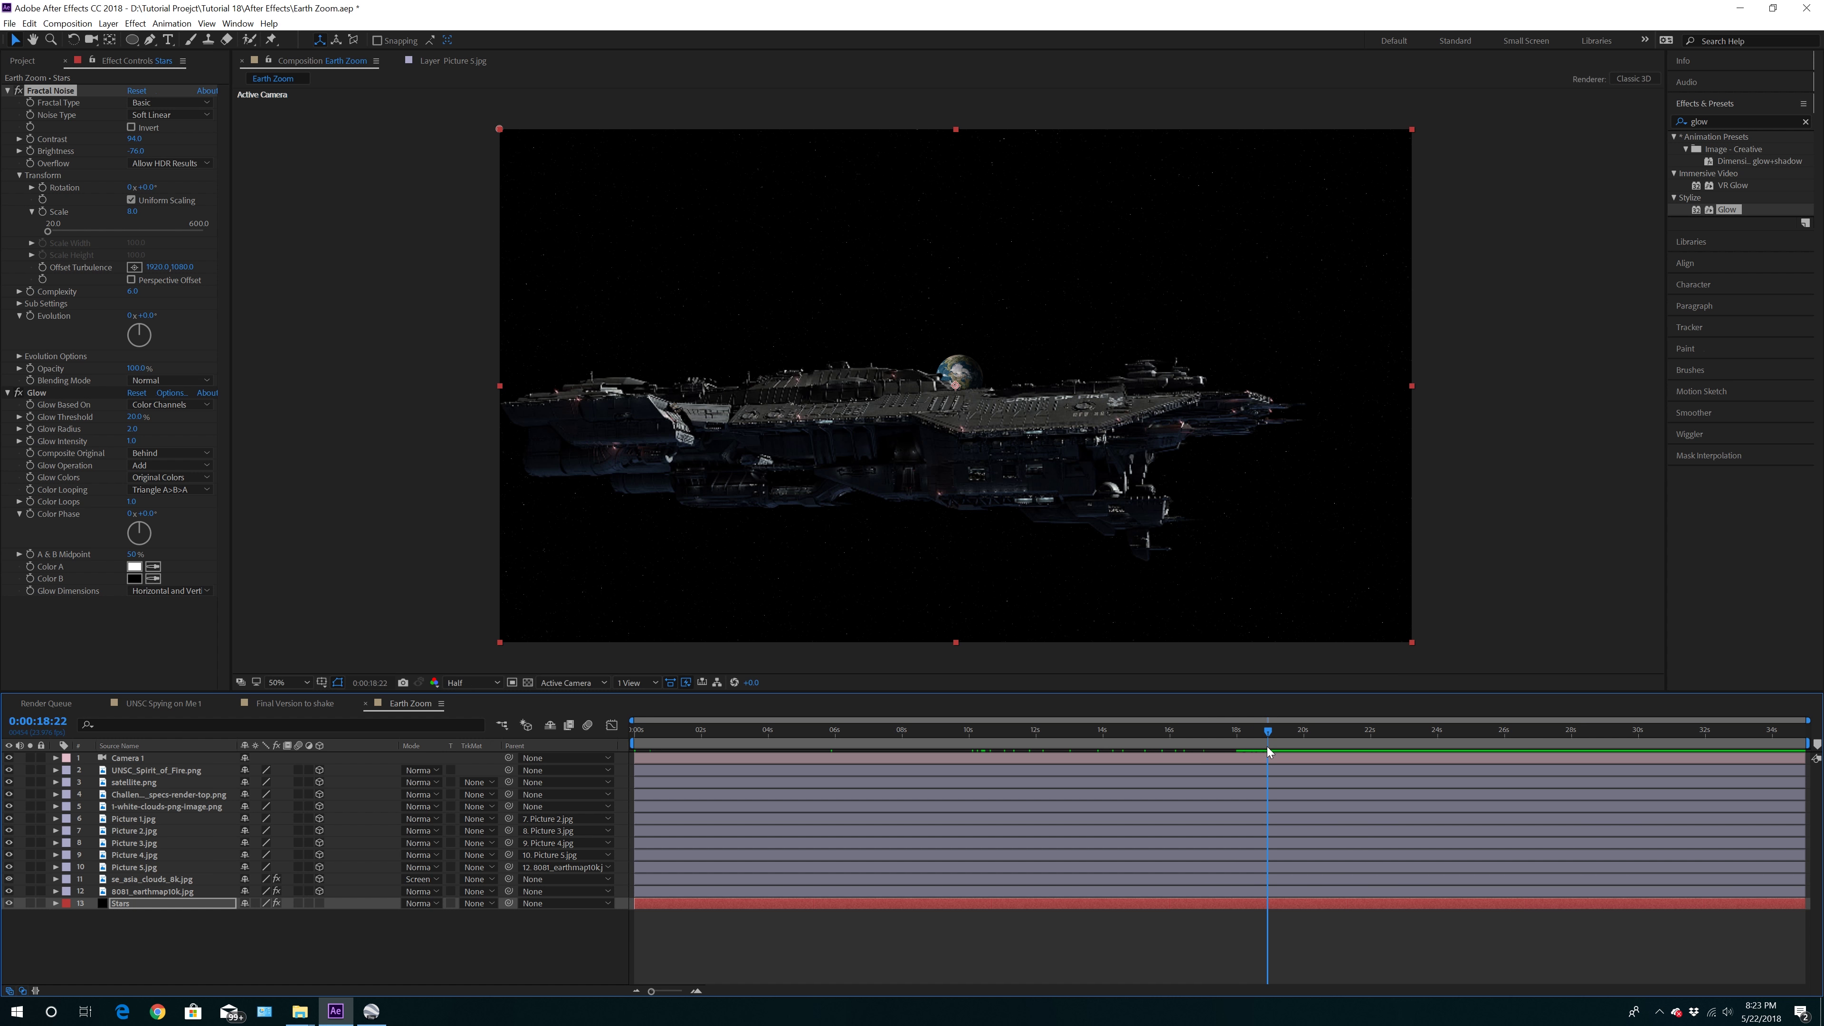